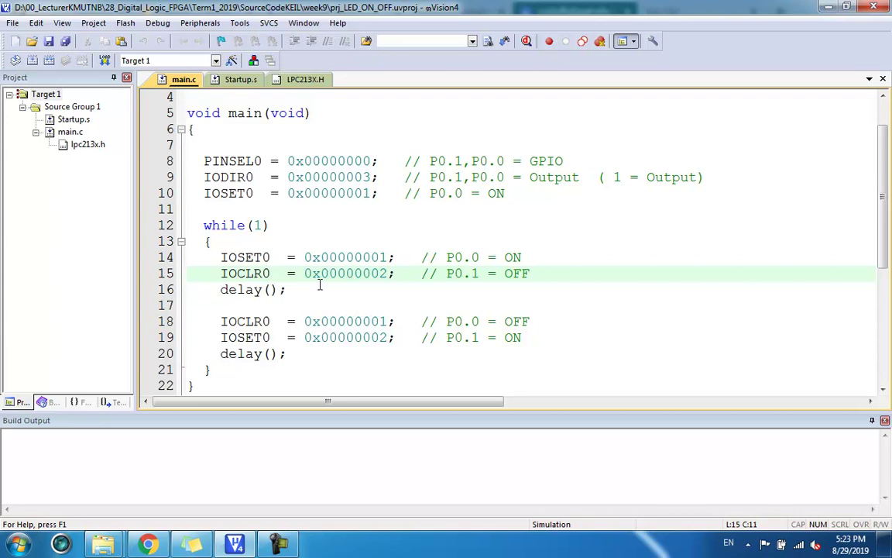
# - Switch to Chrome, close the new tab, and leave the Lecture03_PortIO.pdf preview to reach the SourceCode1 material in the class's classwork list
pyautogui.click(281, 207)
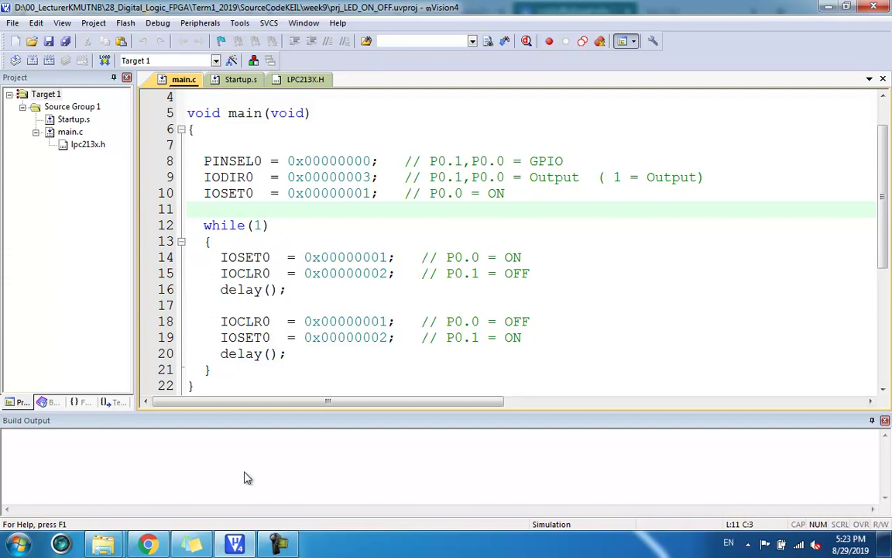
pyautogui.click(147, 544)
pyautogui.click(681, 11)
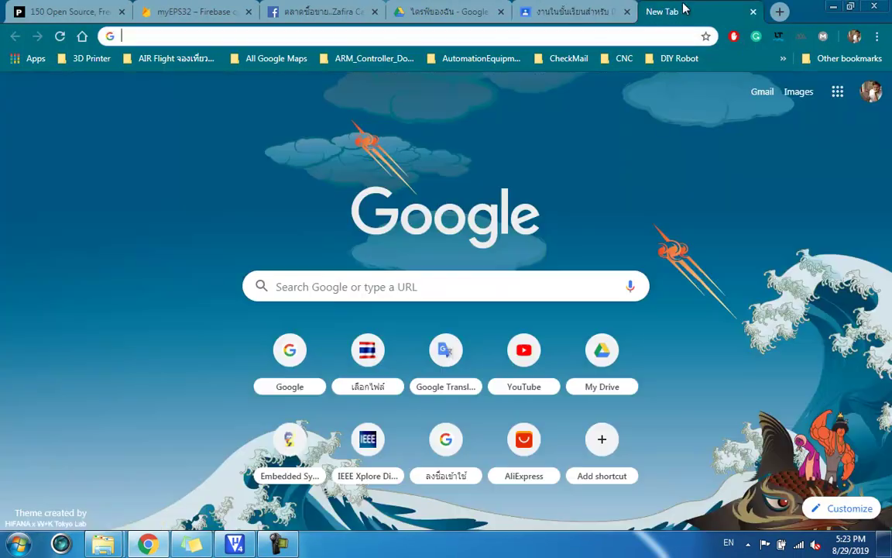
pyautogui.hotkey('ctrl', 'w')
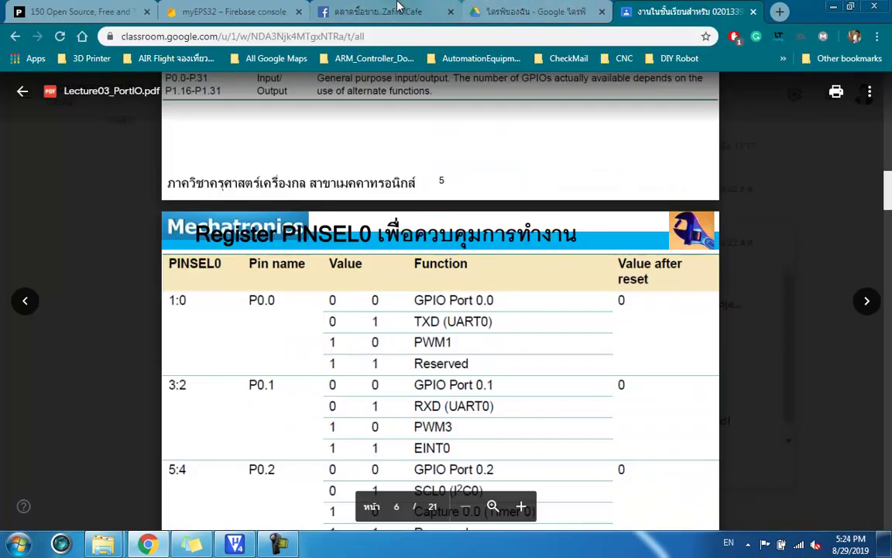
pyautogui.click(509, 10)
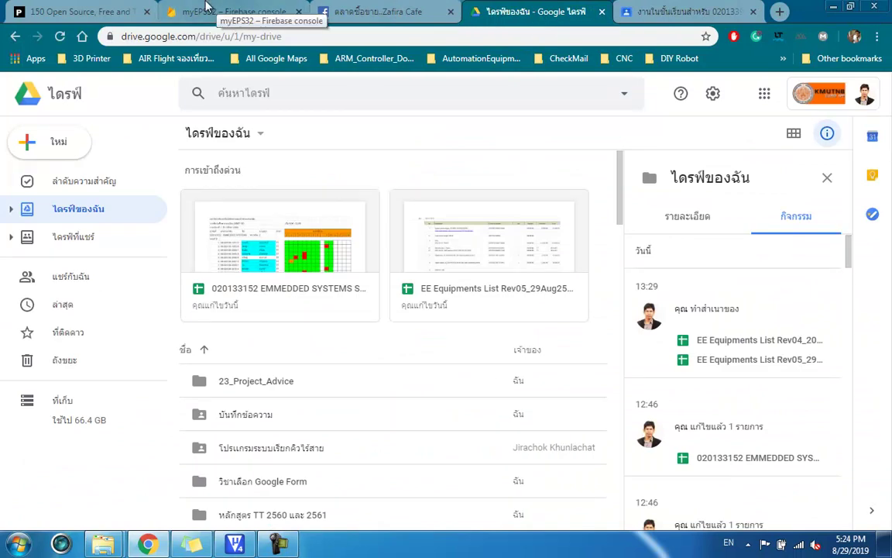
pyautogui.click(681, 11)
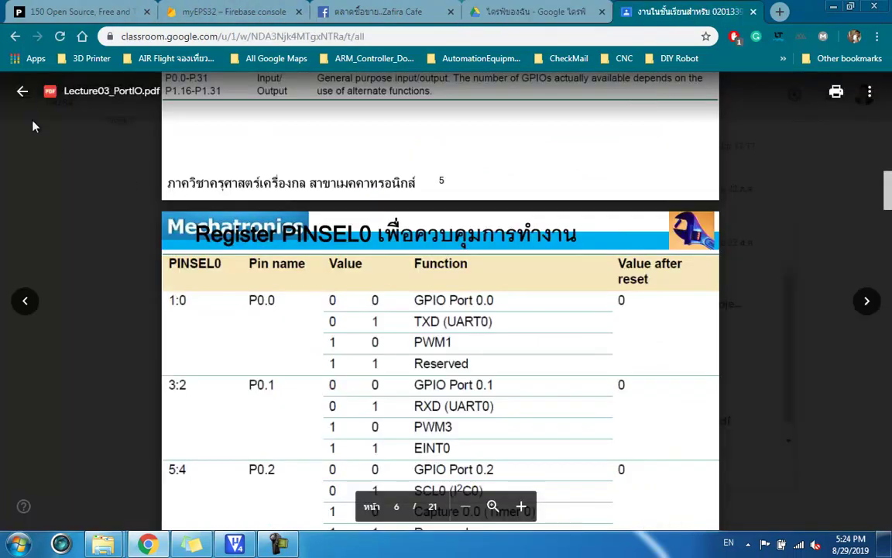
pyautogui.click(23, 91)
pyautogui.scroll(2, 209, 251)
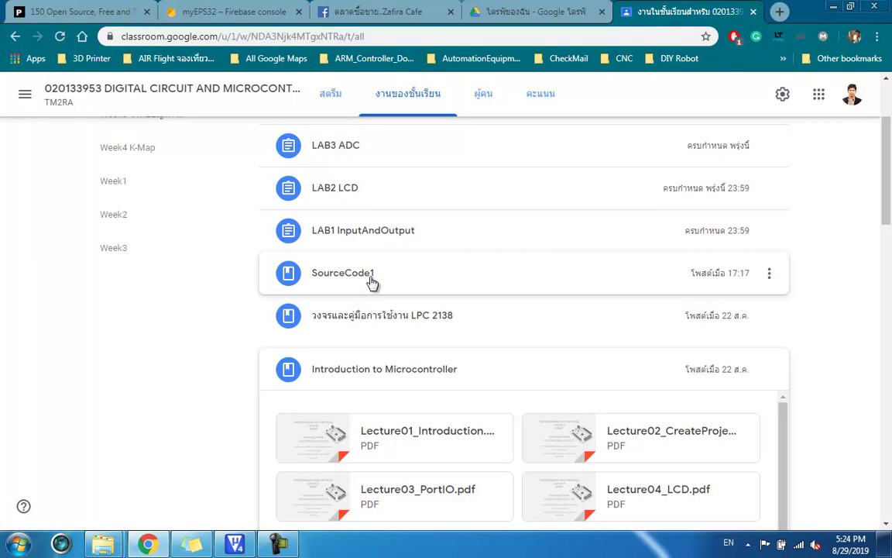
# - Rename the SourceCode1 classwork material to "SourceCode 22Aug2562" after checking the calendar, and save it
pyautogui.click(850, 544)
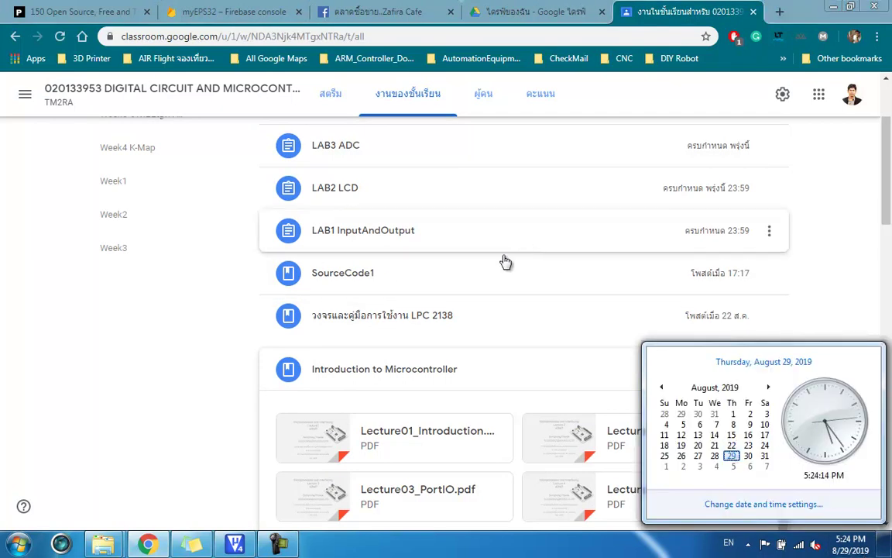
pyautogui.click(768, 274)
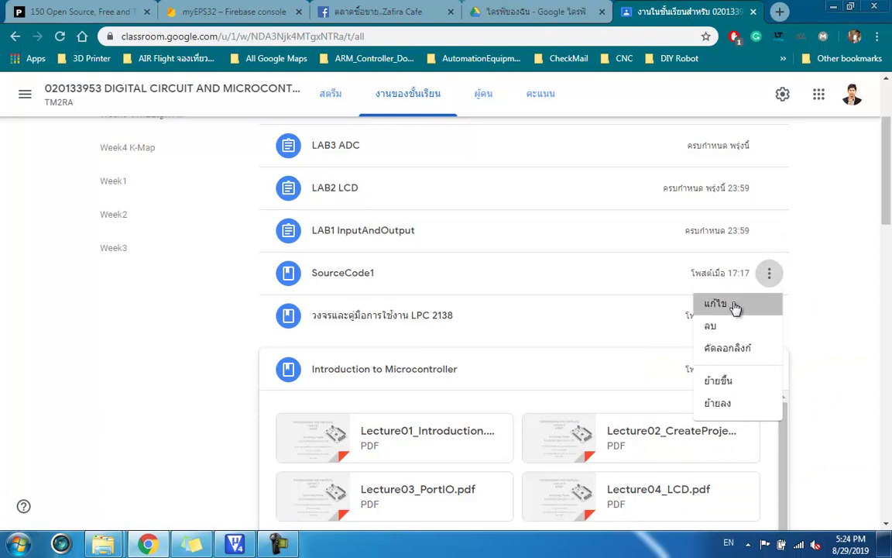
pyautogui.click(733, 304)
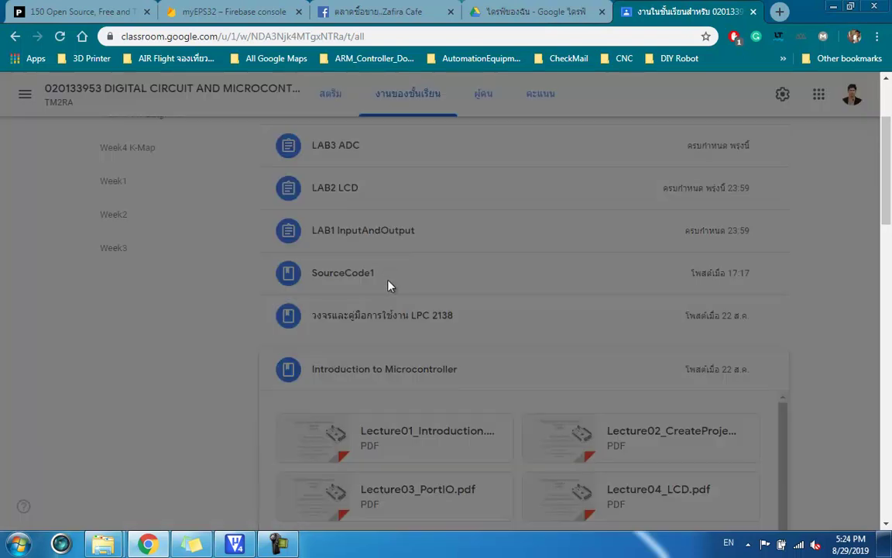
pyautogui.press('BackSpace')
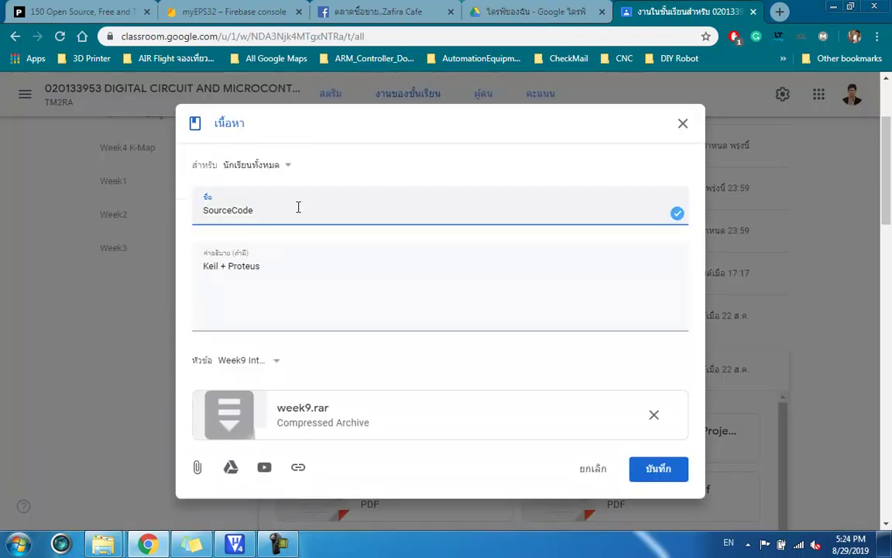
pyautogui.write('22Aug')
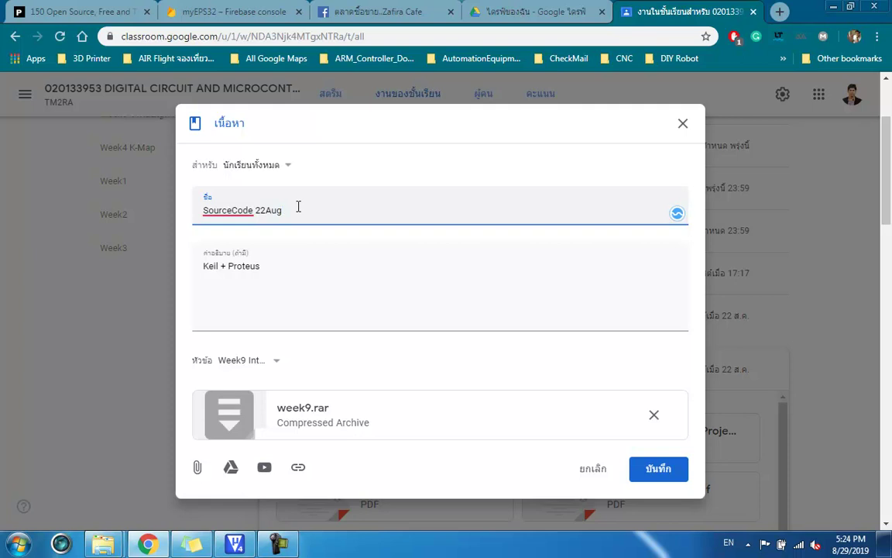
pyautogui.write('2562')
pyautogui.click(665, 469)
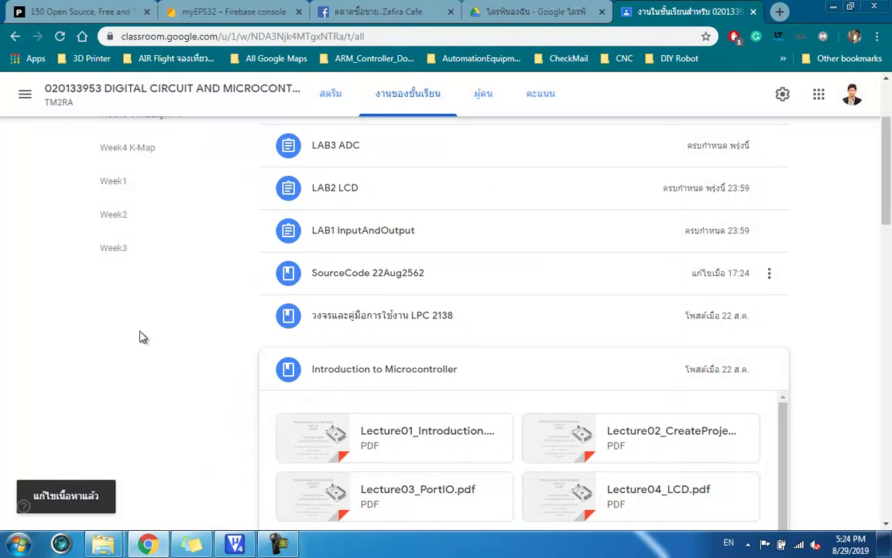
# - Expand the SourceCode 22Aug2562 material to view its attached week9.rar archive
pyautogui.click(381, 282)
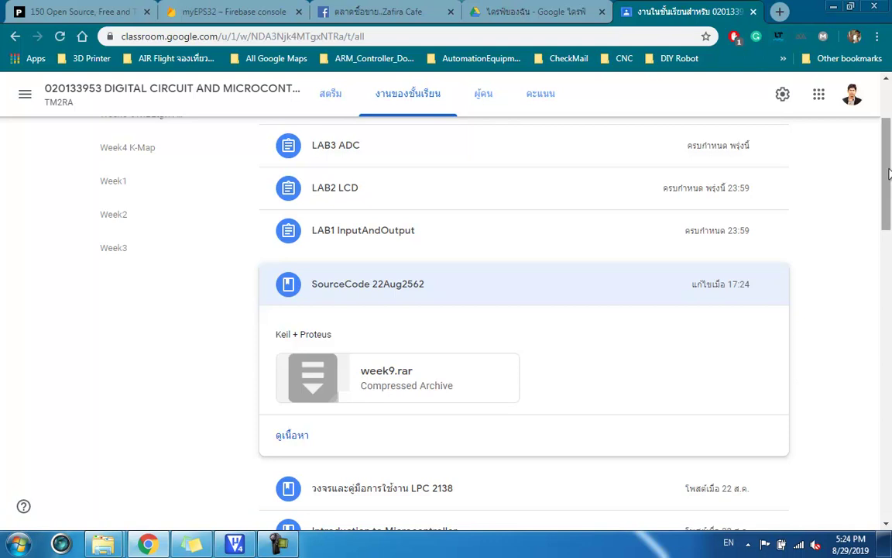
pyautogui.scroll(1, 889, 166)
pyautogui.moveTo(890, 166); pyautogui.dragTo(890, 177)
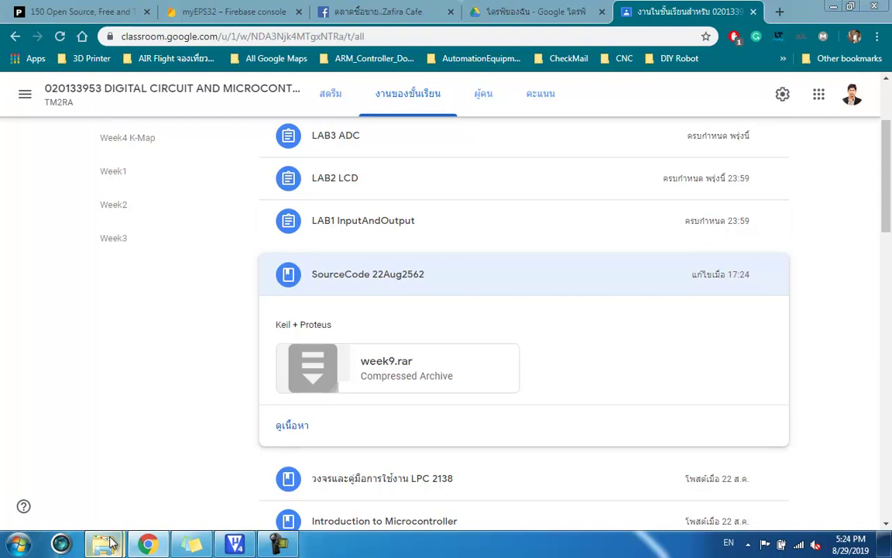
# - Switch to File Explorer, open the week9 folder inside SourceCodeKEIL, and close the previously opened µVision project window
pyautogui.moveTo(103, 545)
pyautogui.click(256, 459)
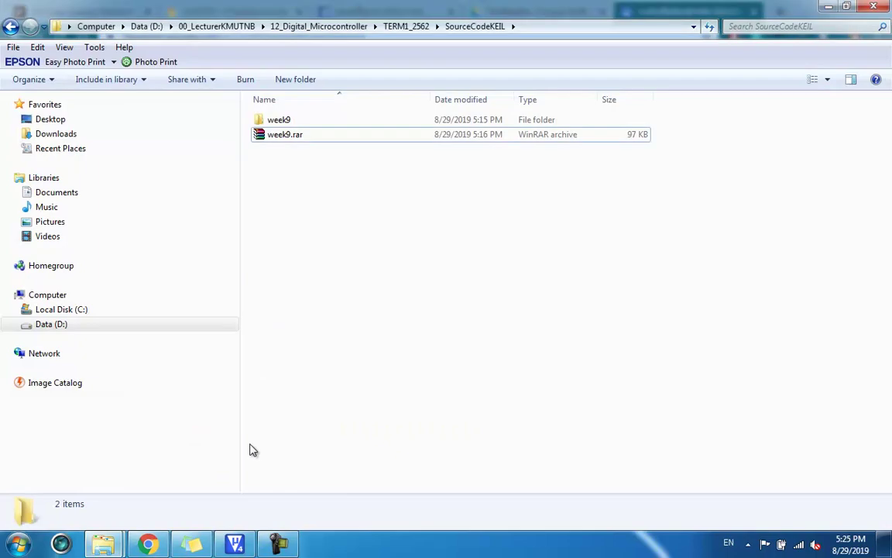
pyautogui.click(285, 126)
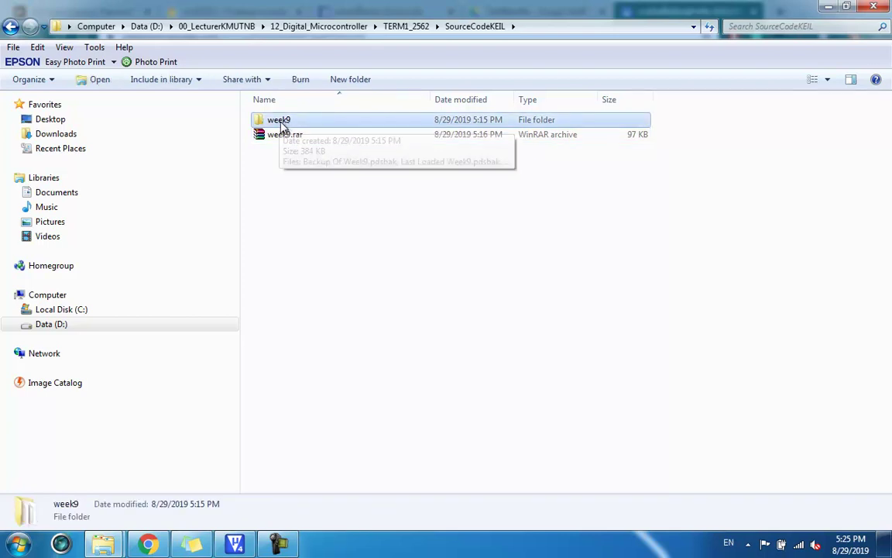
pyautogui.doubleClick(285, 126)
pyautogui.doubleClick(309, 359)
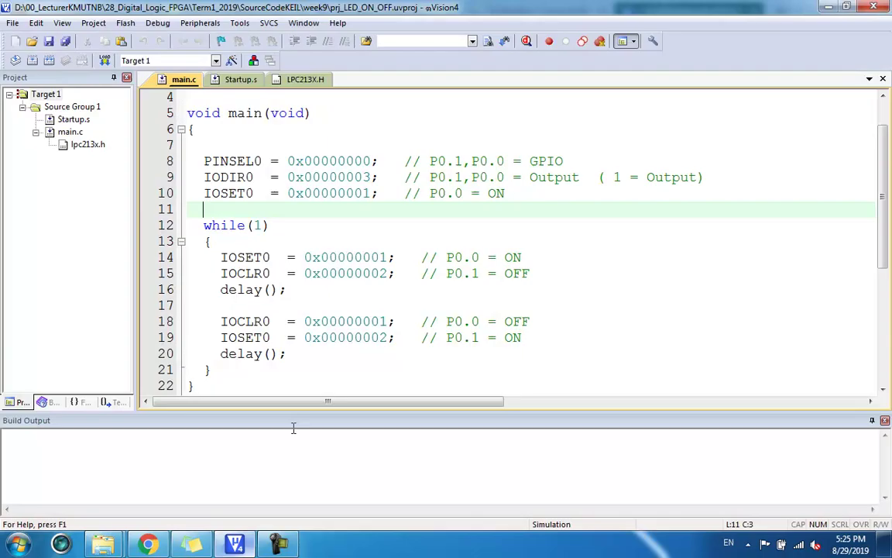
pyautogui.click(846, 7)
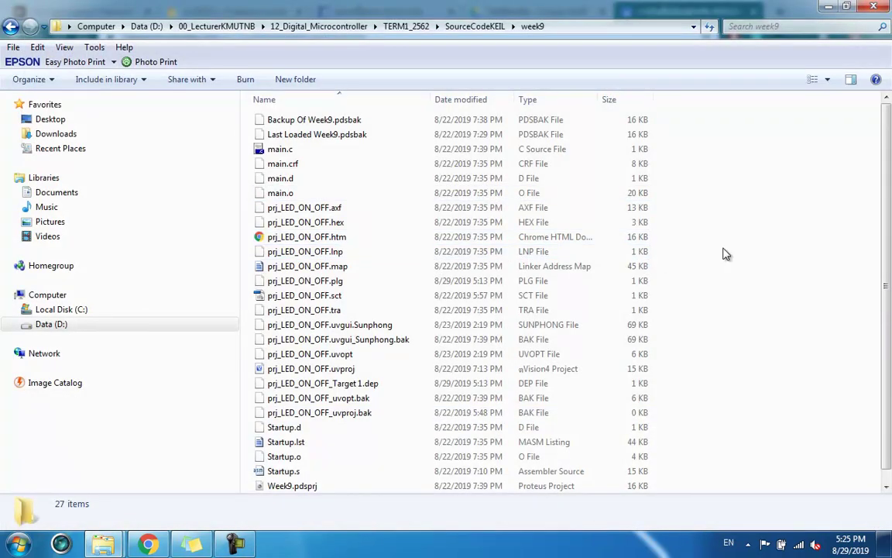
# - Open prj_LED_ON_OFF.uvproj from the week9 folder to view main.c from its beginning, and close µVision again
pyautogui.scroll(-1, 764, 258)
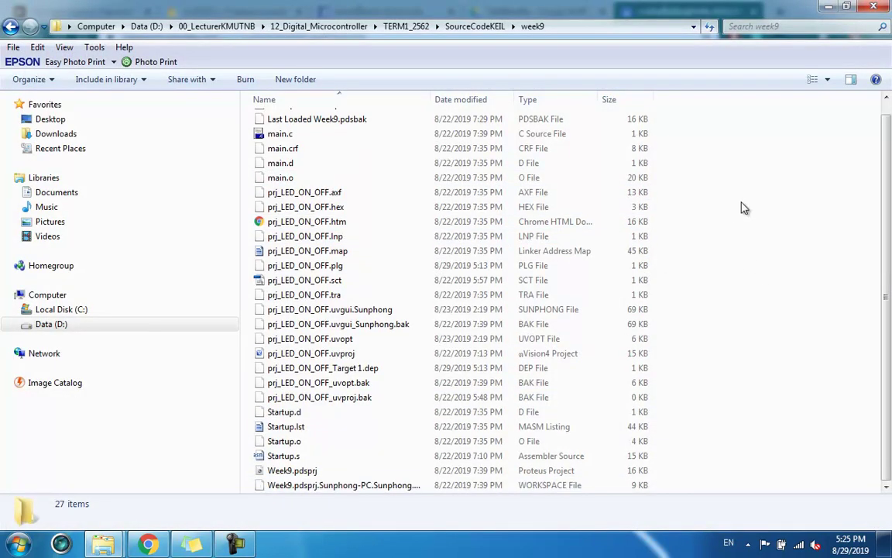
pyautogui.click(333, 355)
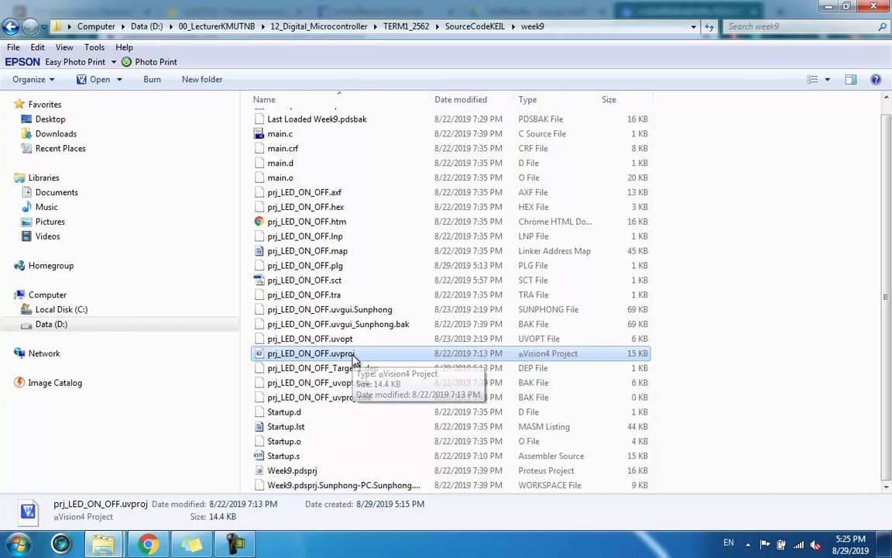
pyautogui.doubleClick(302, 361)
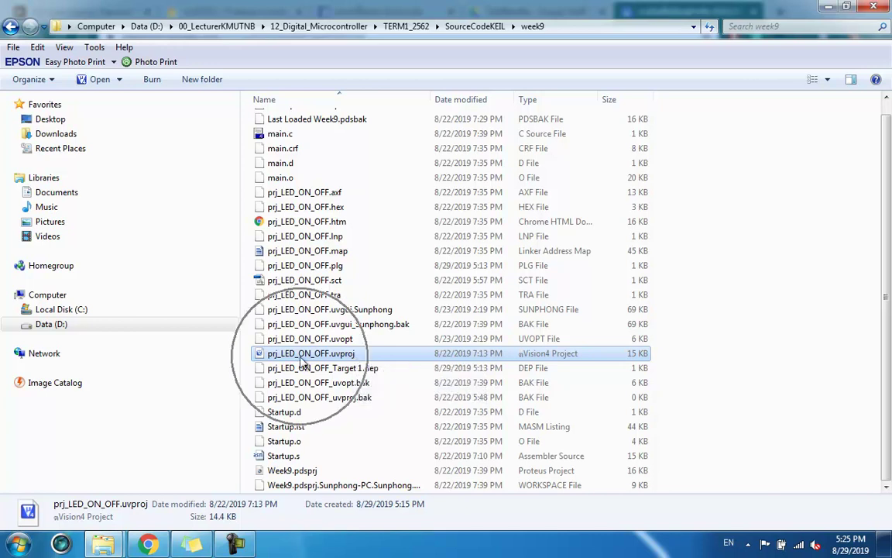
pyautogui.doubleClick(343, 357)
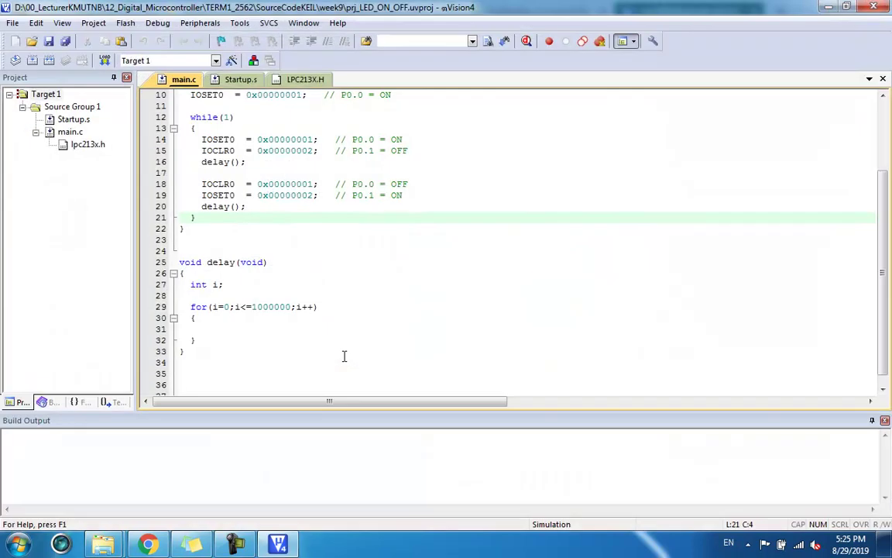
pyautogui.scroll(3, 205, 162)
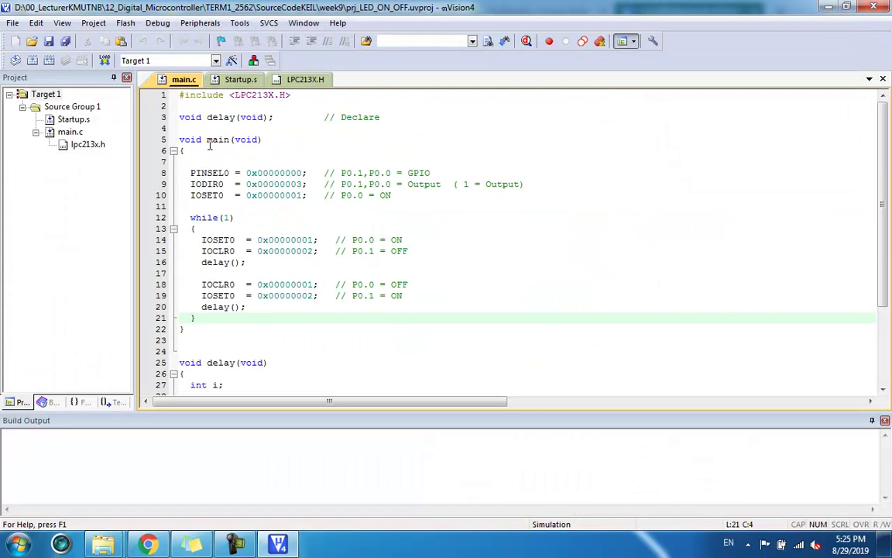
pyautogui.click(875, 9)
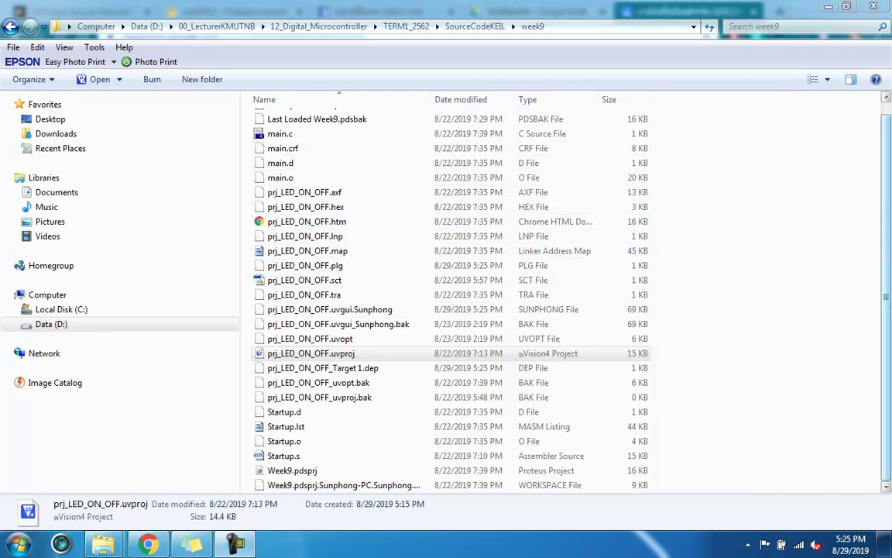
# - Open Week9.pdsprj from the week9 folder in Proteus to view the LPC2138 circuit with its two LEDs
pyautogui.click(889, 256)
pyautogui.scroll(1, 889, 255)
pyautogui.scroll(-1, 889, 255)
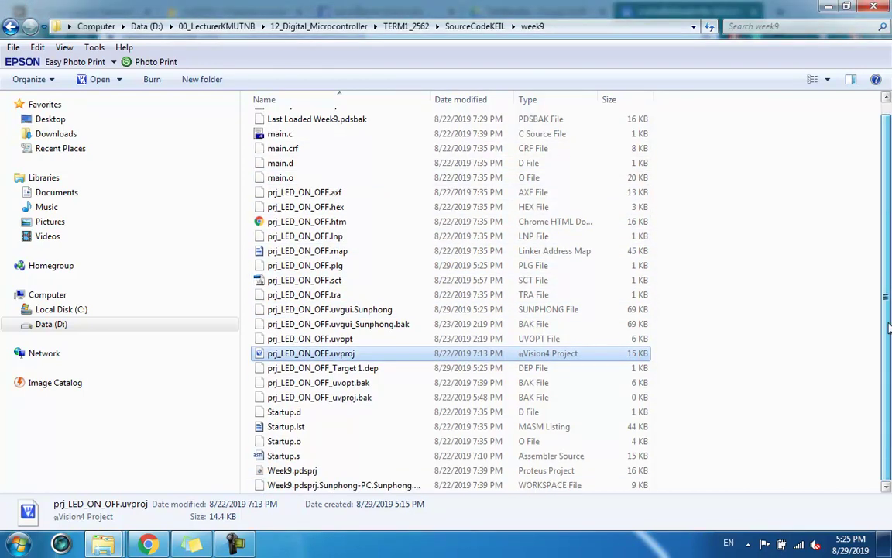
pyautogui.click(285, 472)
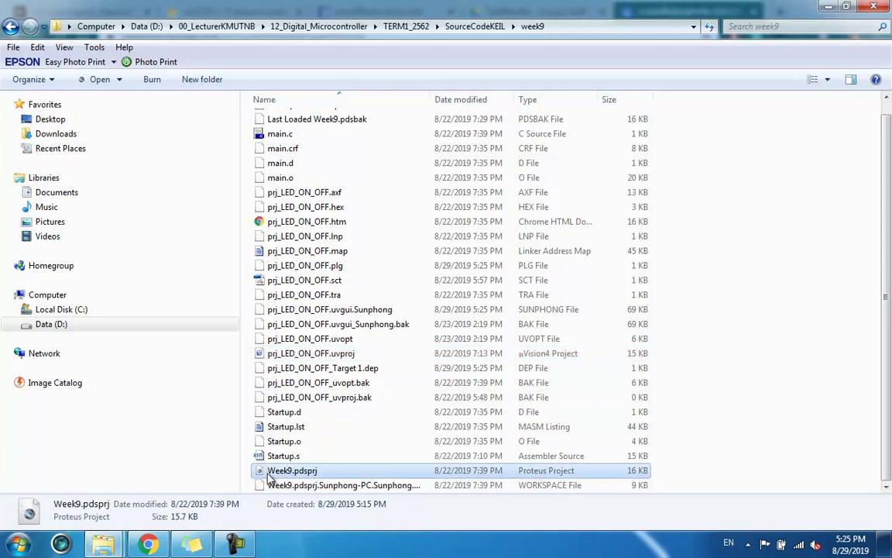
pyautogui.doubleClick(565, 478)
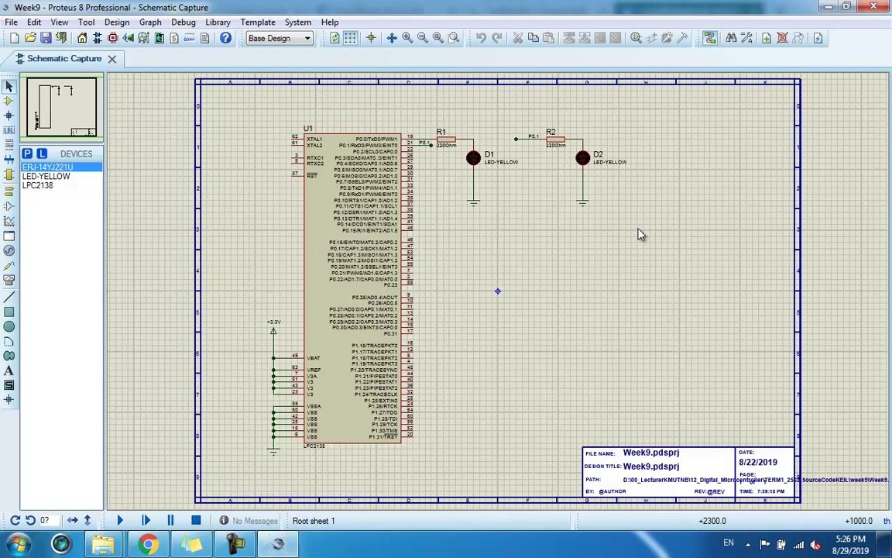
pyautogui.hotkey('alt', 'Tab')
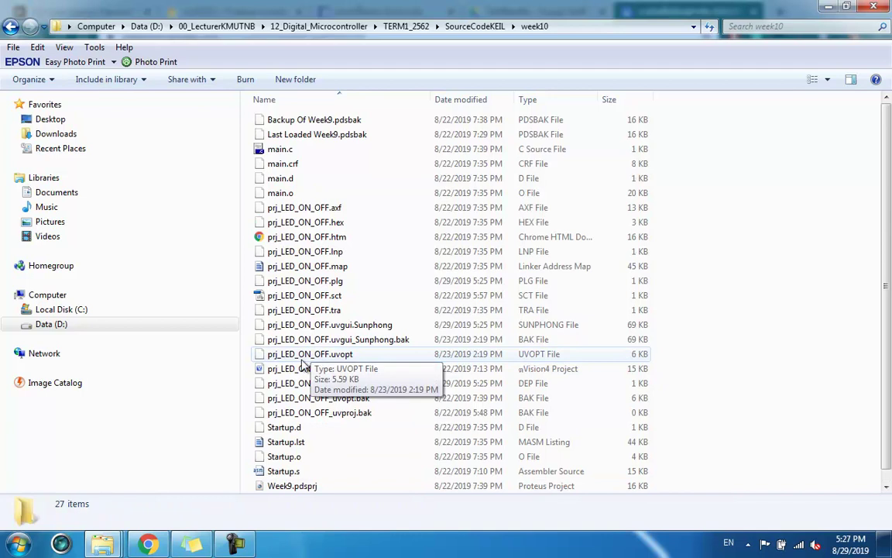
# - Open prj_LED_ON_OFF.uvproj from the week10 folder in µVision with larger code text, and look through main.c
pyautogui.click(299, 371)
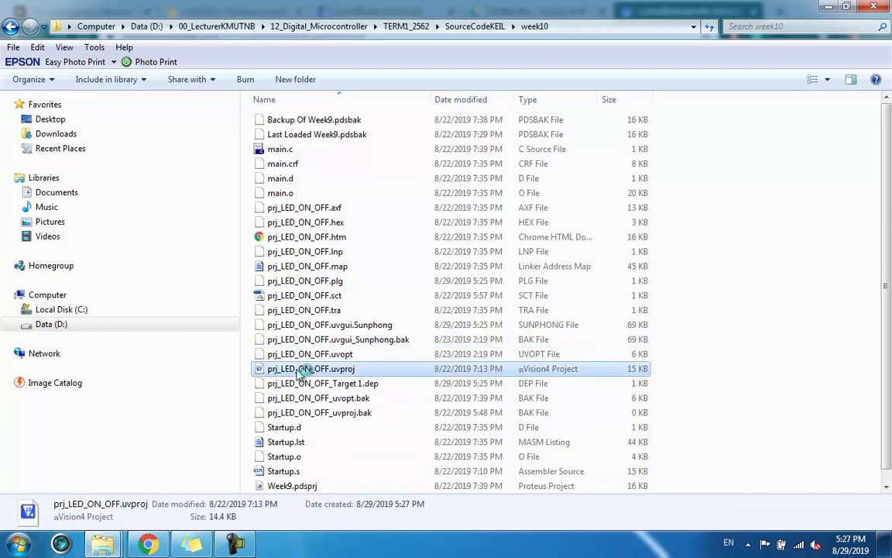
pyautogui.doubleClick(299, 372)
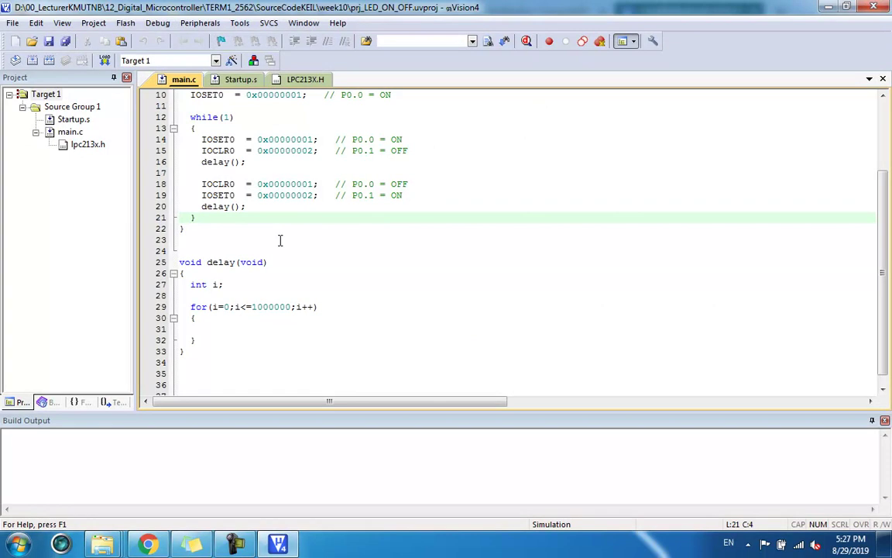
pyautogui.scroll(2, 305, 246)
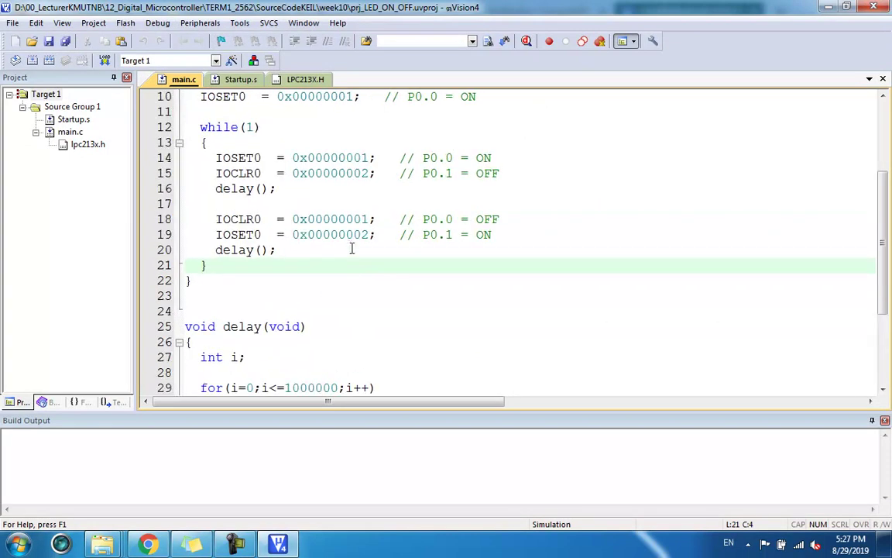
pyautogui.scroll(3, 287, 193)
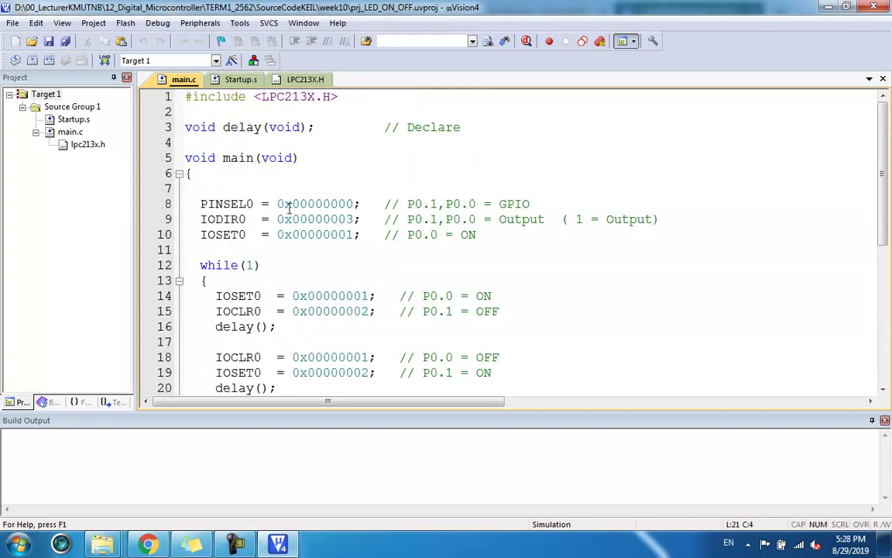
pyautogui.scroll(-2, 288, 203)
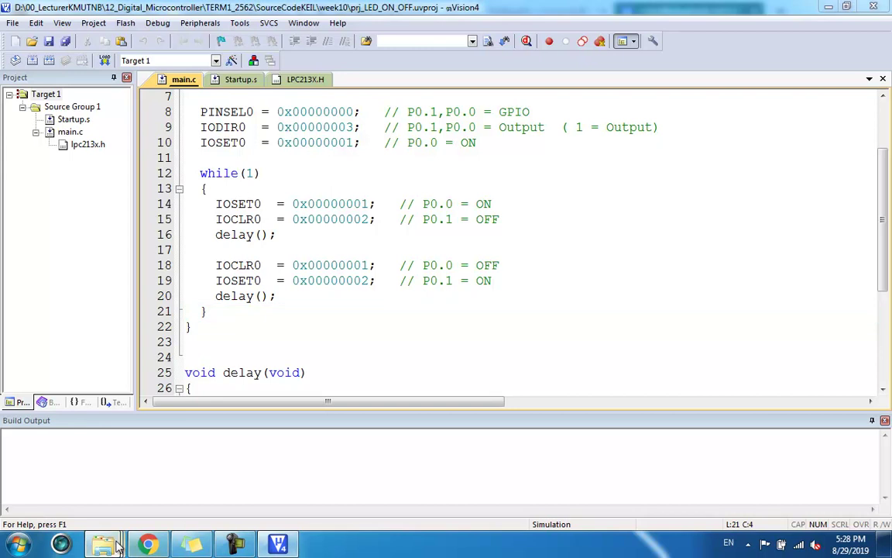
pyautogui.moveTo(191, 542)
pyautogui.click(325, 472)
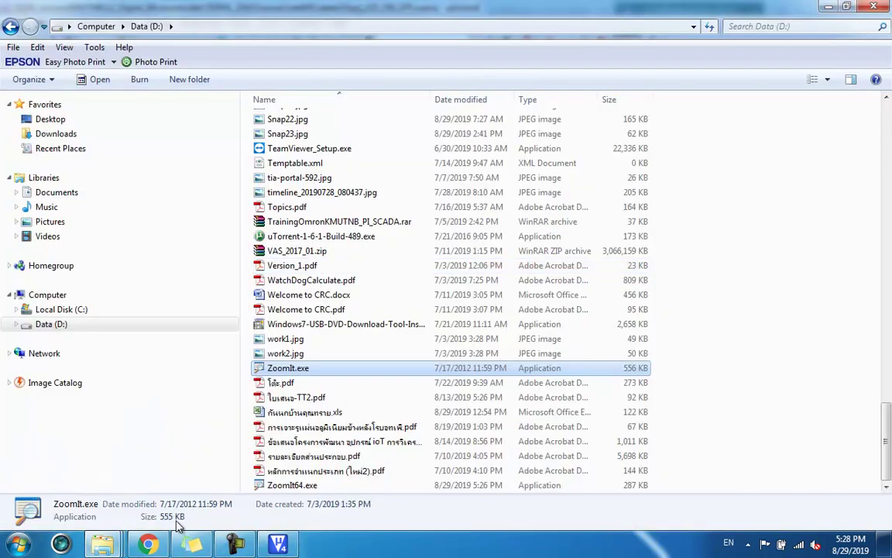
pyautogui.click(278, 543)
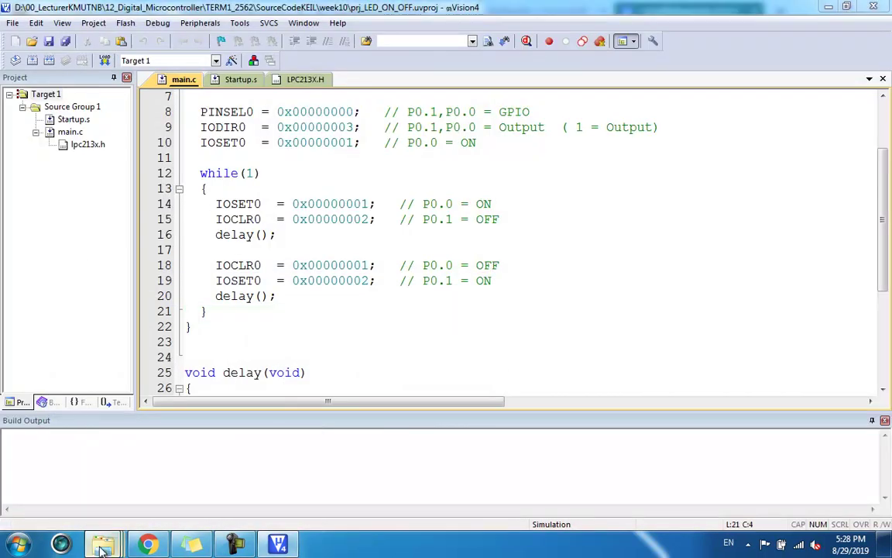
# - Switch to File Explorer and close the Data (D:) folder window, leaving the week10 folder open
pyautogui.moveTo(191, 542)
pyautogui.moveTo(306, 431)
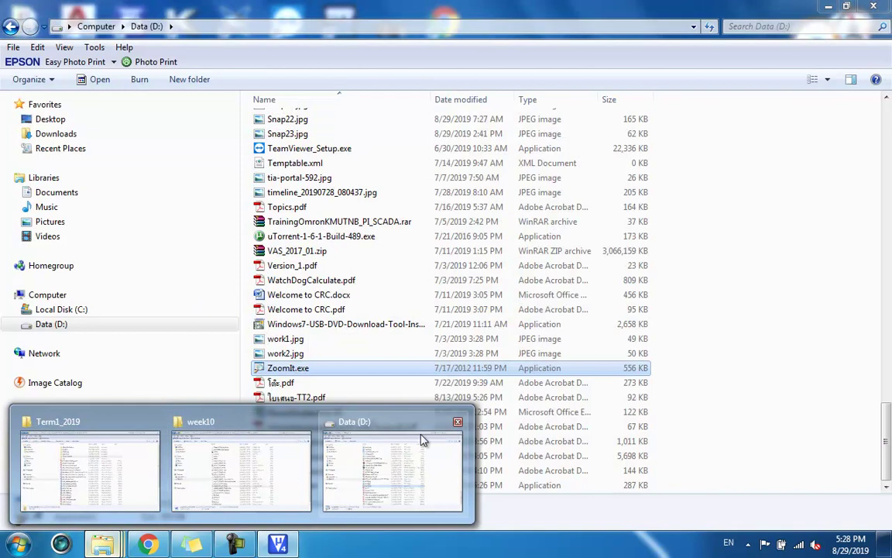
pyautogui.click(457, 421)
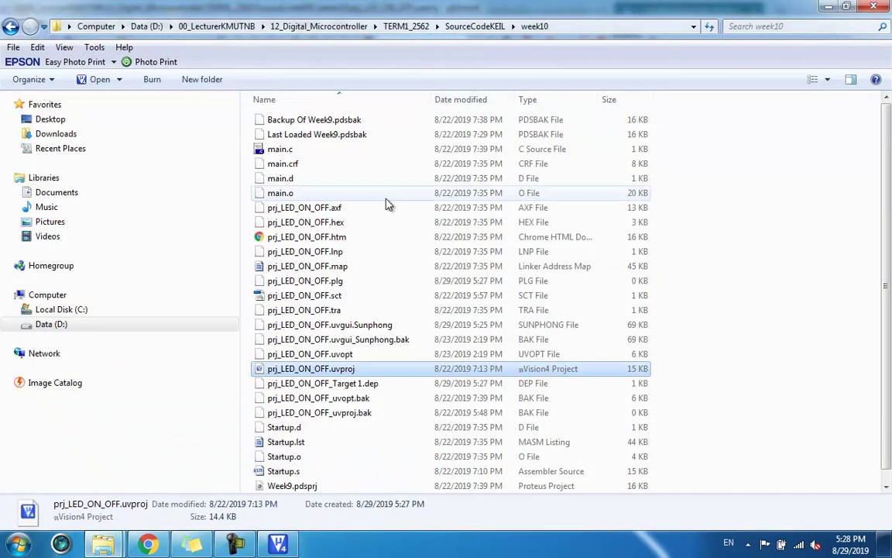
# - Open Week9.pdsprj from the week10 folder in Proteus to view its schematic, and close Proteus again
pyautogui.scroll(-1, 350, 479)
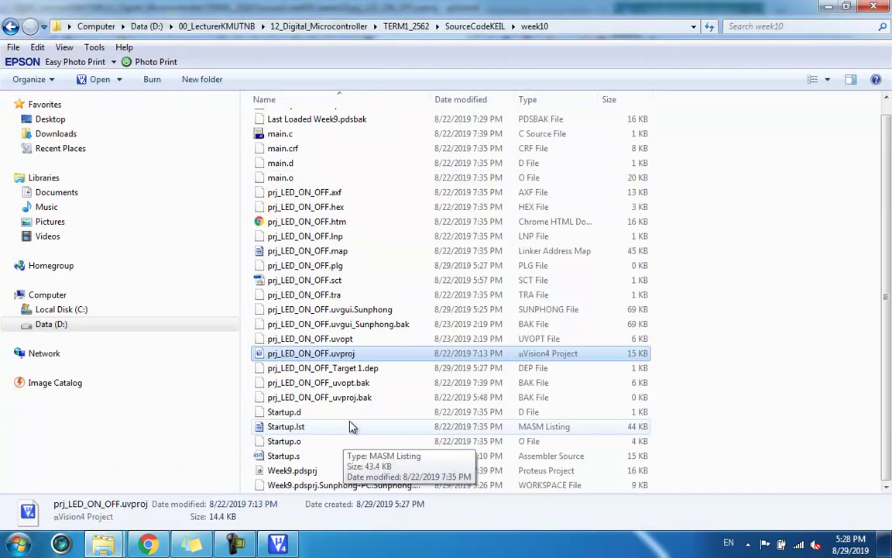
pyautogui.doubleClick(314, 472)
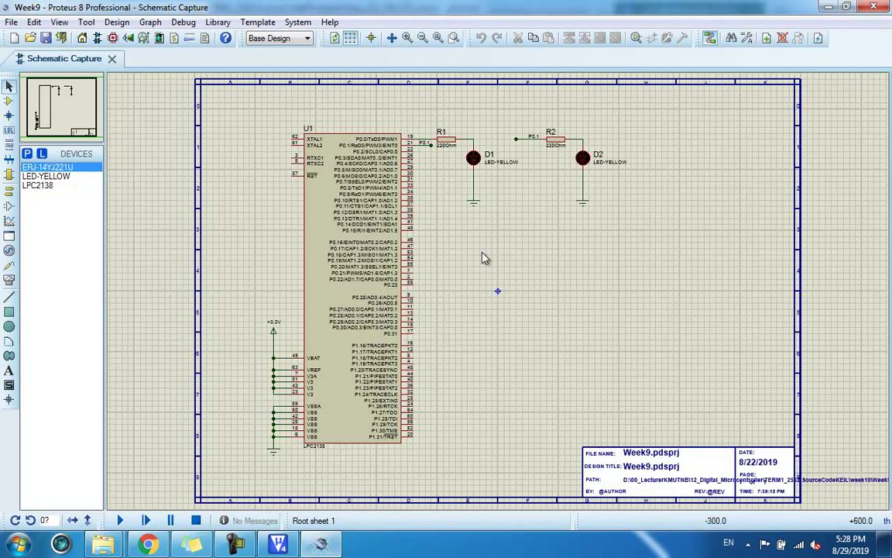
pyautogui.click(349, 256)
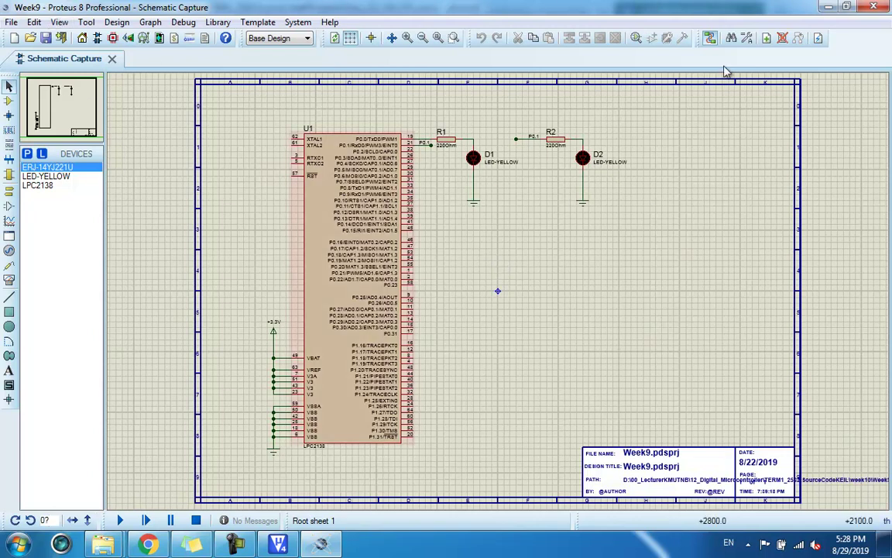
pyautogui.hotkey('alt', 'Tab')
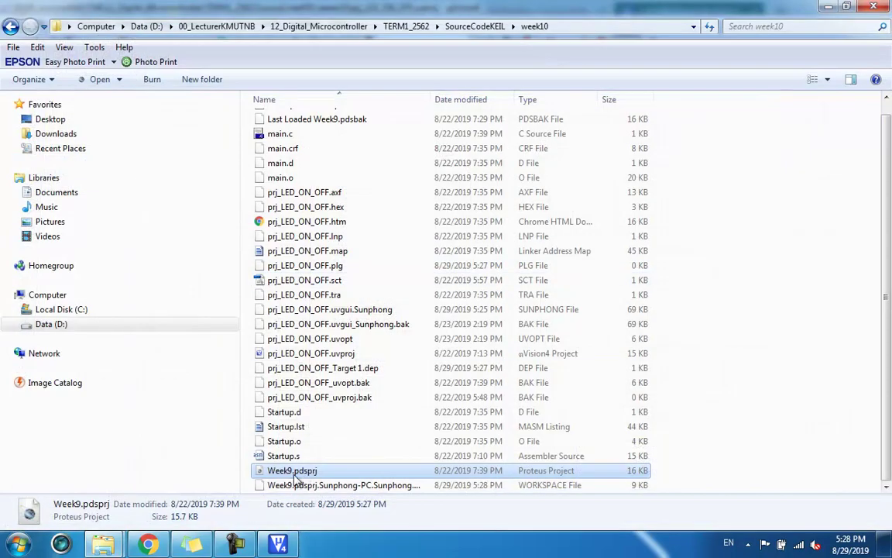
# - Rename Week9.pdsprj in the week10 folder as Week10.pdsprj and open it in Proteus
pyautogui.click(295, 472)
pyautogui.click(288, 471)
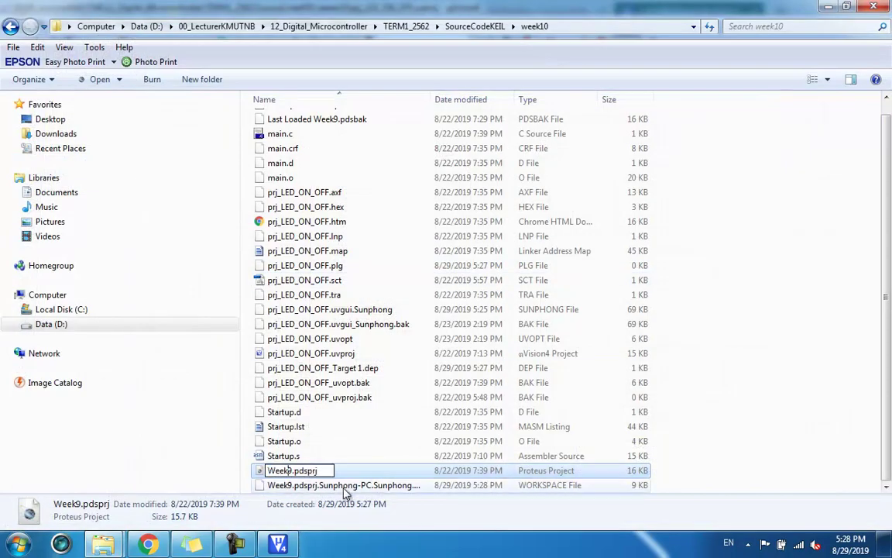
pyautogui.press('Delete')
pyautogui.write('10')
pyautogui.press('Return')
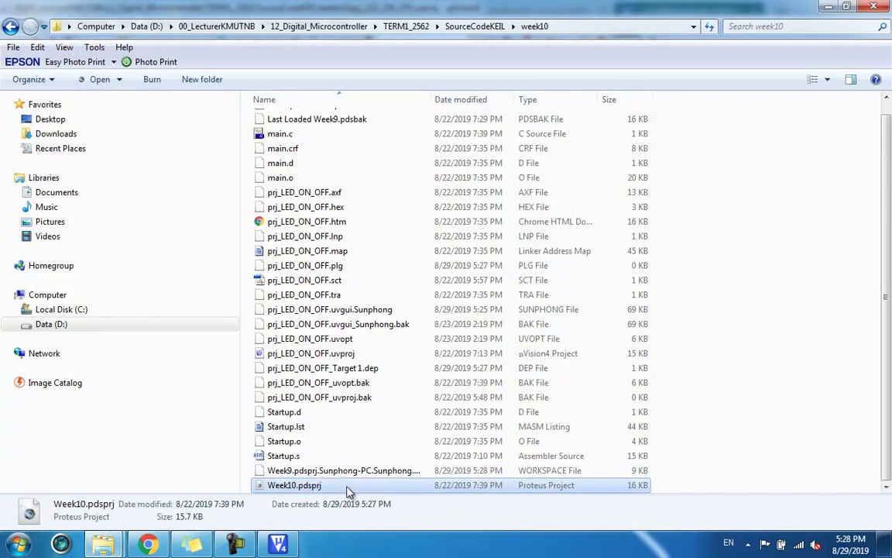
pyautogui.doubleClick(348, 487)
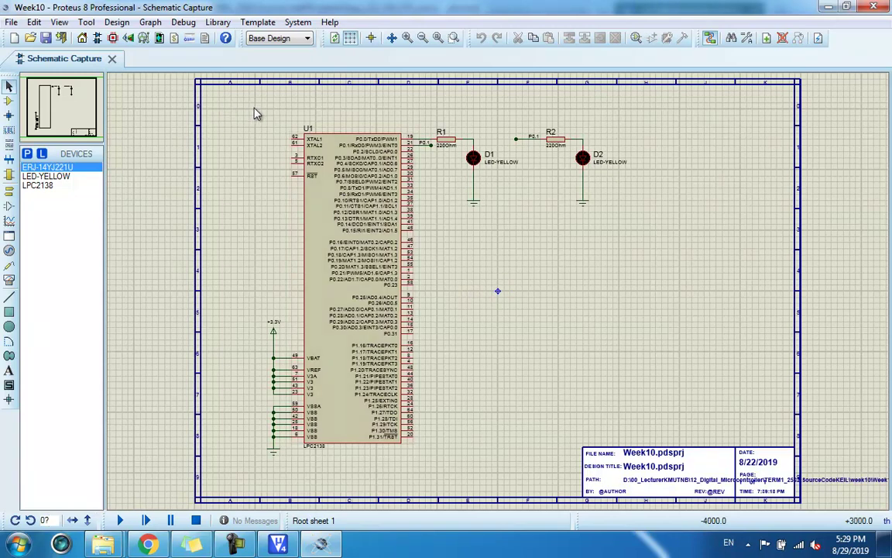
# - Place a 2D graphics text reading "Week10" in the upper-left corner of the schematic sheet
pyautogui.click(8, 370)
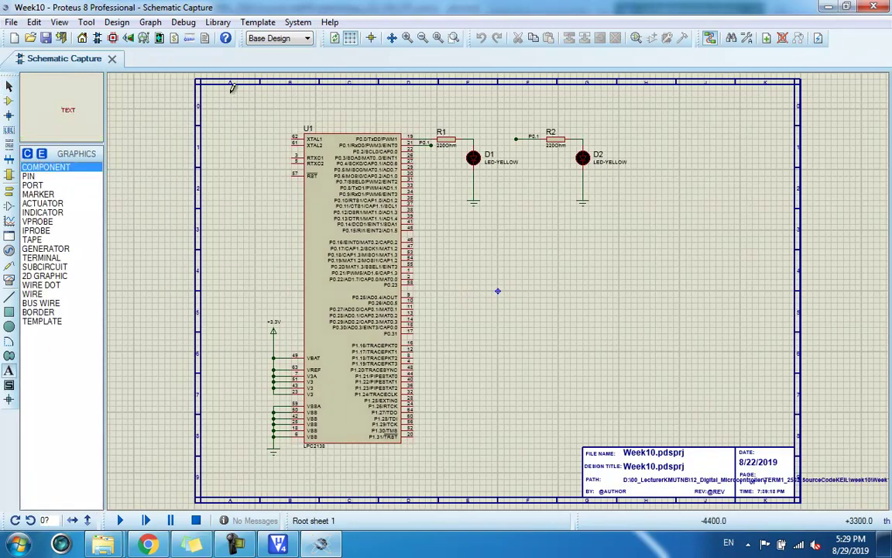
pyautogui.click(271, 116)
pyautogui.write('W')
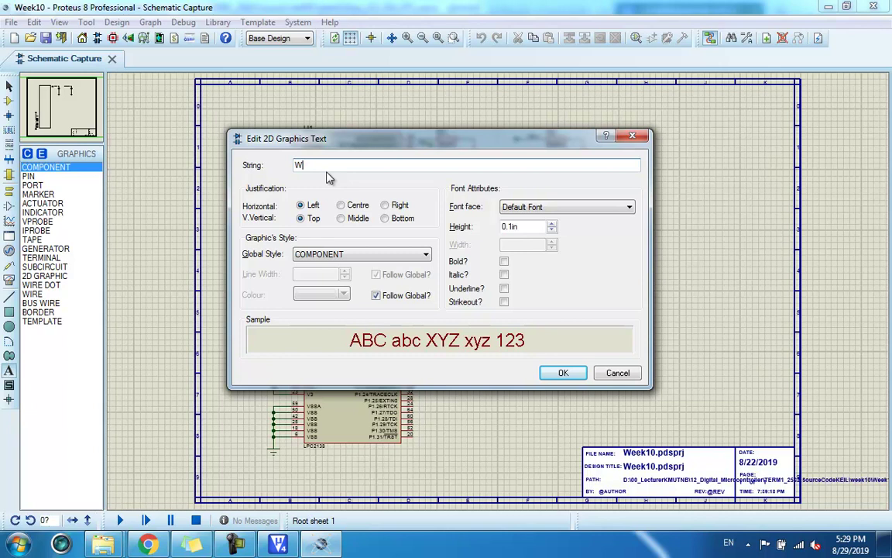
pyautogui.write('eek10')
pyautogui.press('Return')
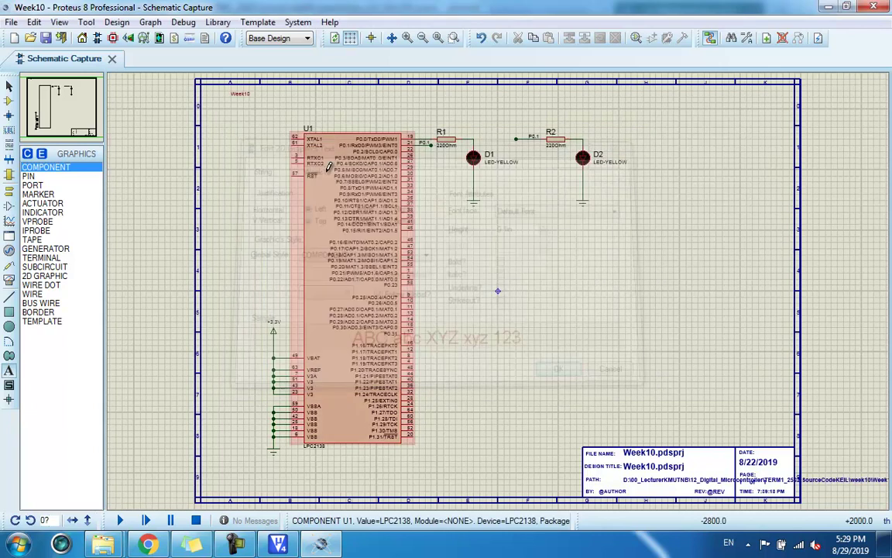
# - Increase the height of the Week10 text and move it slightly down and to the left on the sheet
pyautogui.click(8, 85)
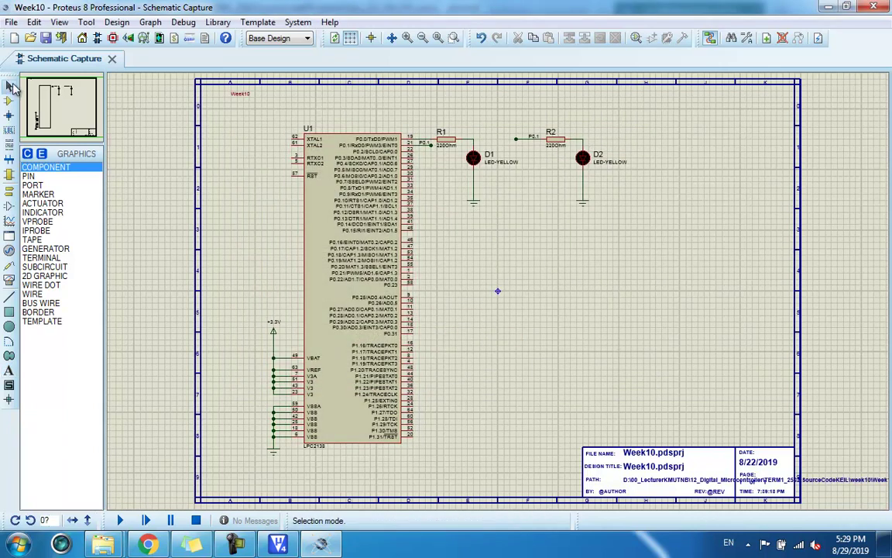
pyautogui.doubleClick(241, 96)
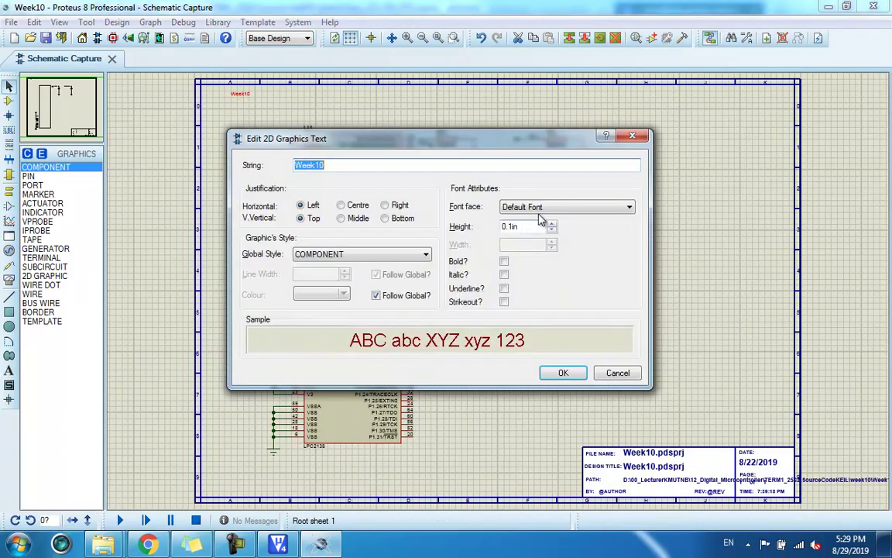
pyautogui.click(552, 224)
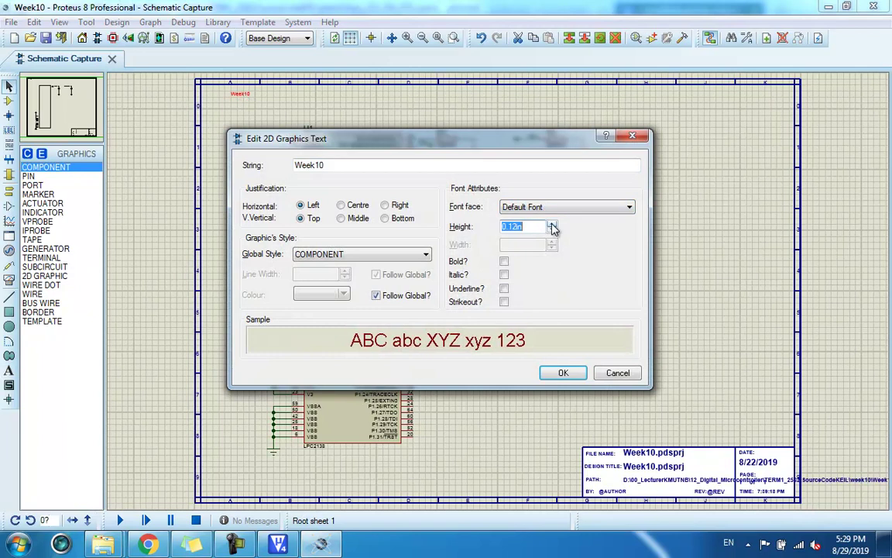
pyautogui.click(552, 224)
pyautogui.click(564, 372)
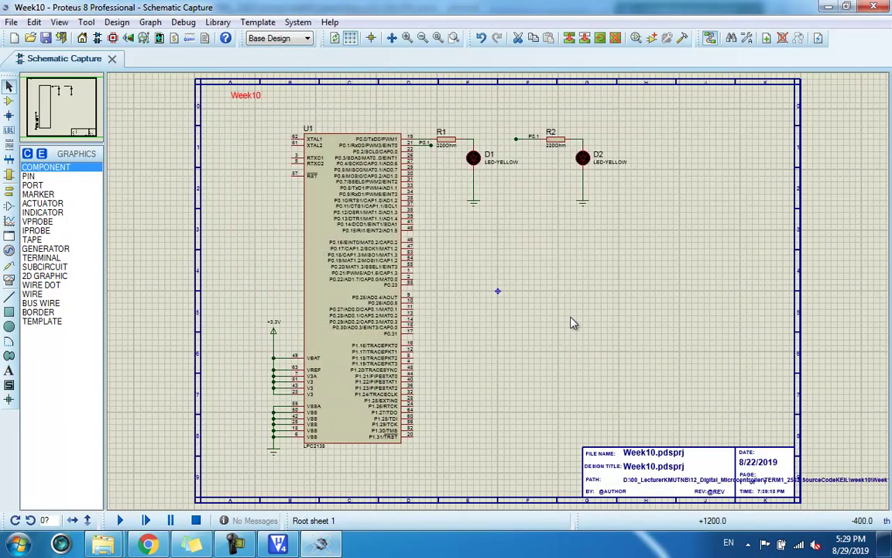
pyautogui.moveTo(242, 109); pyautogui.dragTo(227, 118)
pyautogui.click(212, 144)
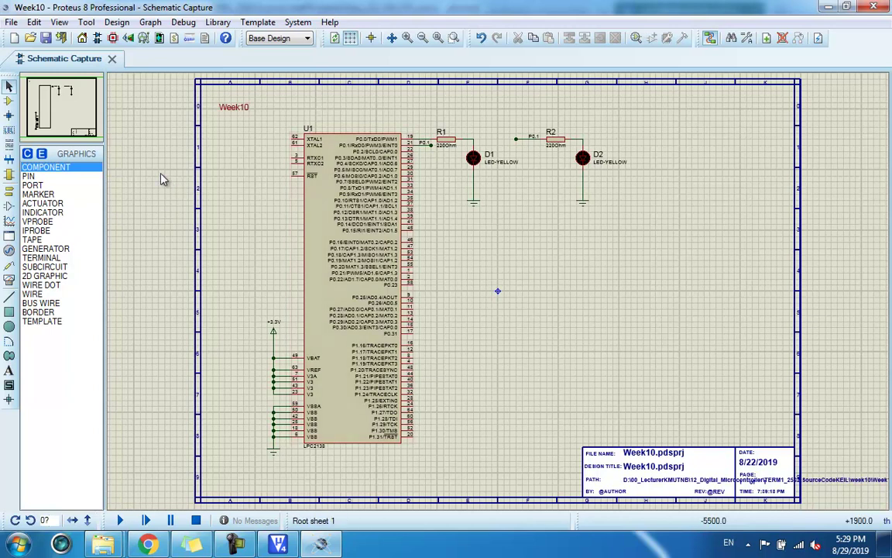
# - Search the device library for "Switch" and look through the results, previewing the SW-DIP4, SW-DIP7 and SW-DPDT parts
pyautogui.click(10, 102)
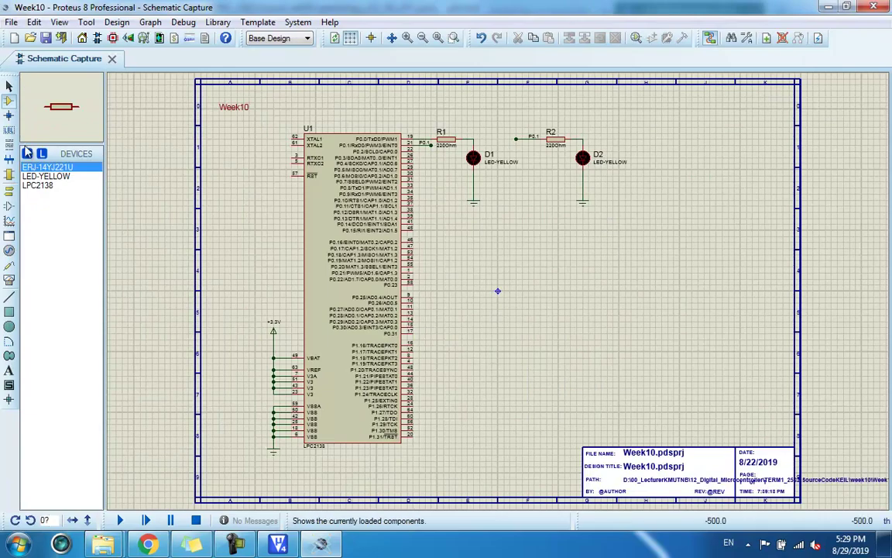
pyautogui.click(40, 230)
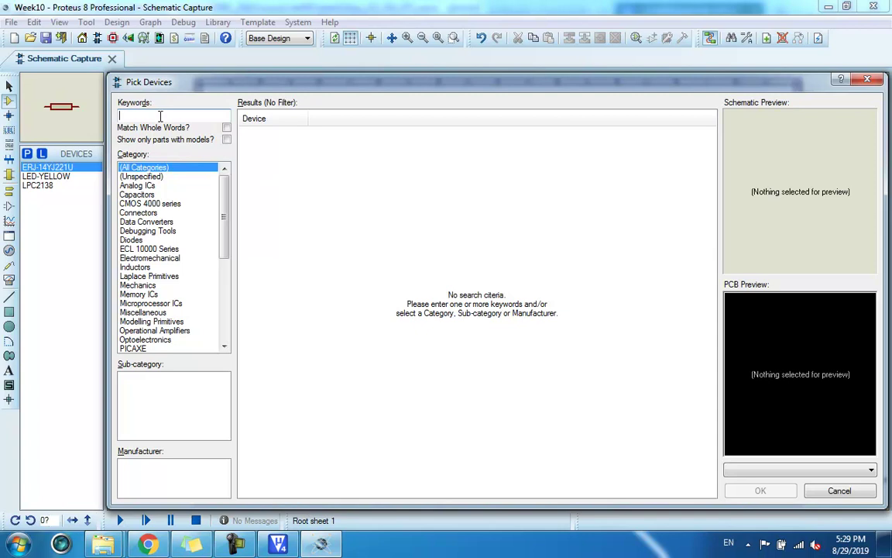
pyautogui.write('Switch')
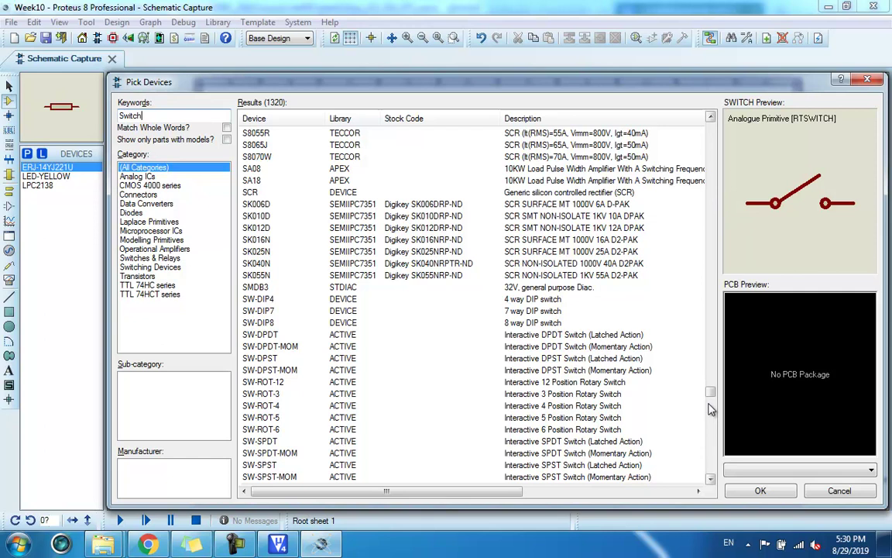
pyautogui.moveTo(711, 390); pyautogui.dragTo(714, 473)
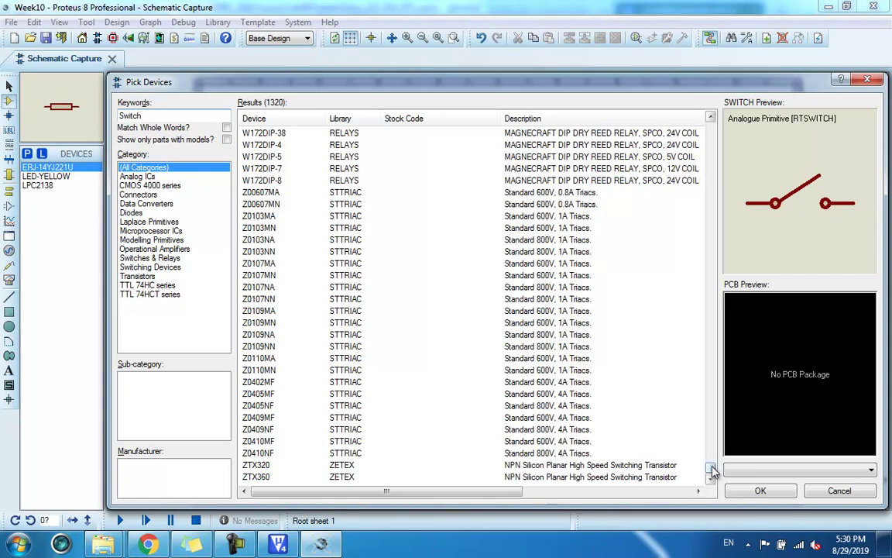
pyautogui.moveTo(712, 481); pyautogui.dragTo(717, 396)
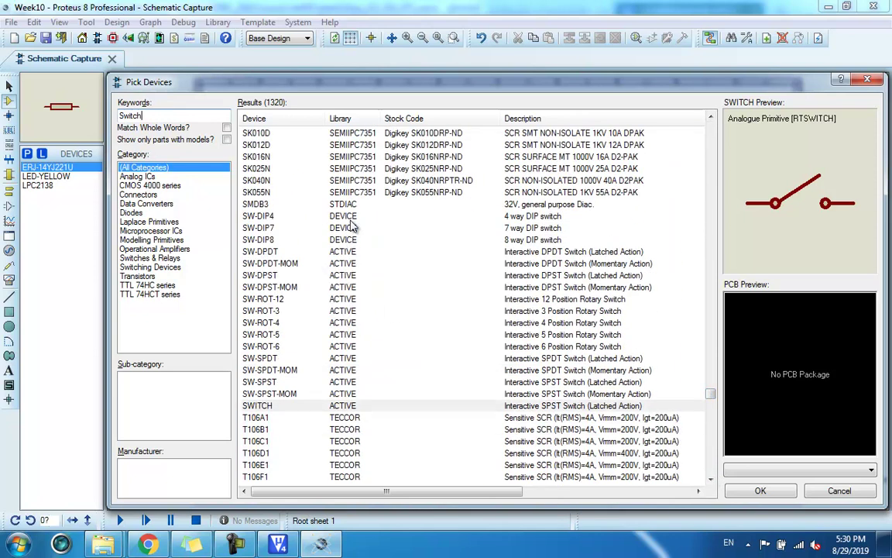
pyautogui.click(351, 216)
pyautogui.click(351, 228)
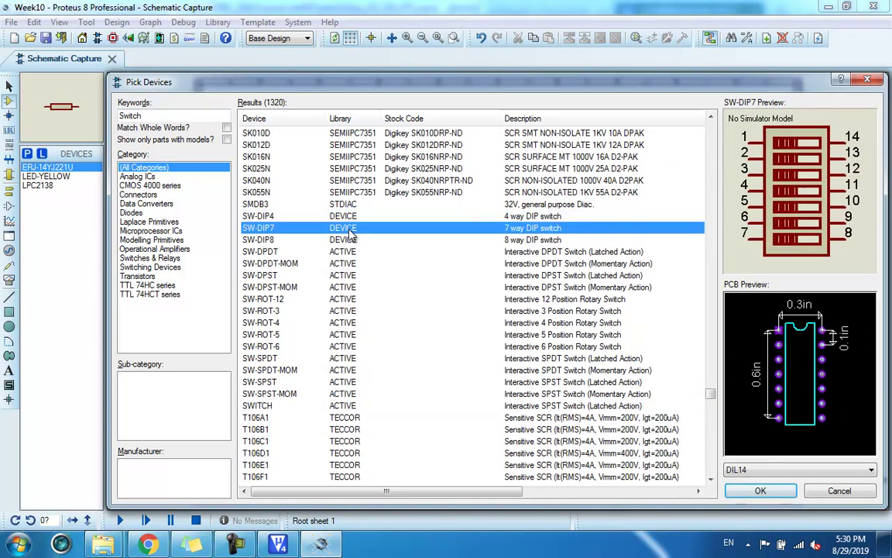
pyautogui.click(353, 251)
pyautogui.click(352, 217)
pyautogui.press('Up')
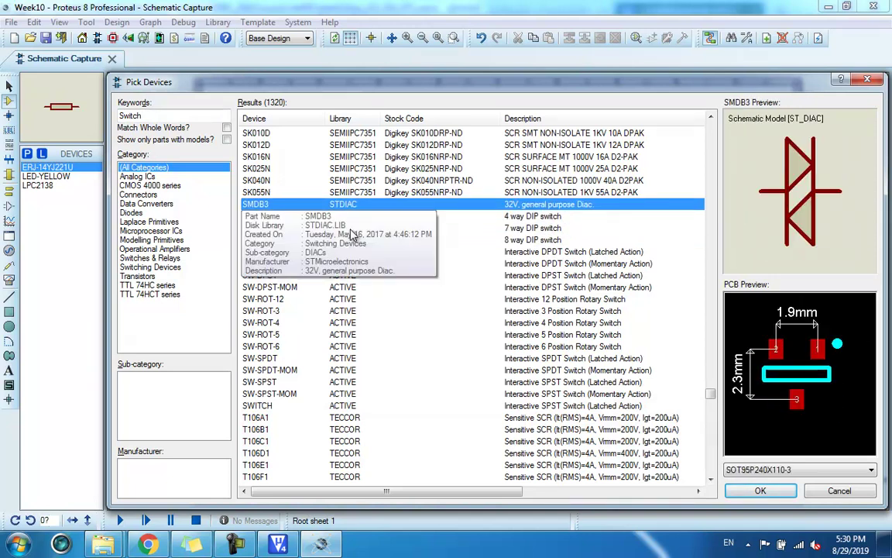
pyautogui.moveTo(712, 397); pyautogui.dragTo(719, 248)
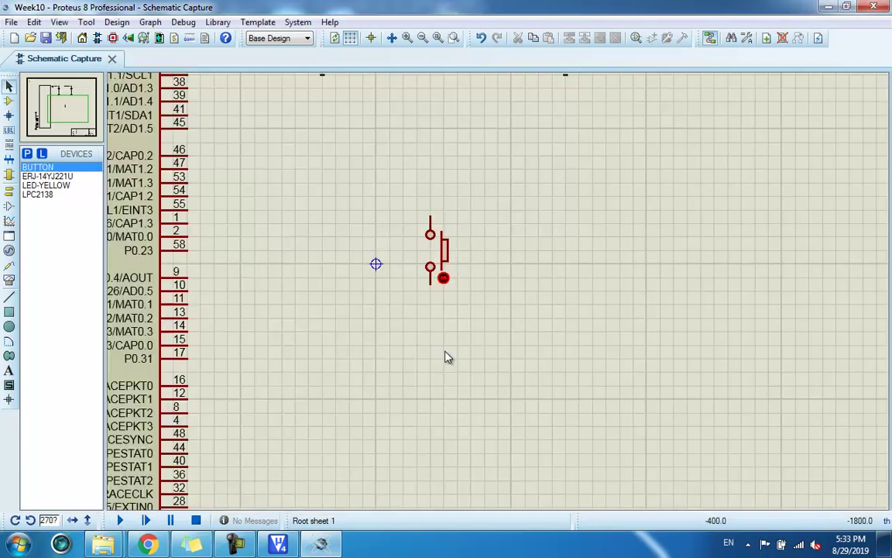
# - Examine the terminals of the placed push button and the P0 port pins of the LPC2138 next to R1
pyautogui.click(446, 258)
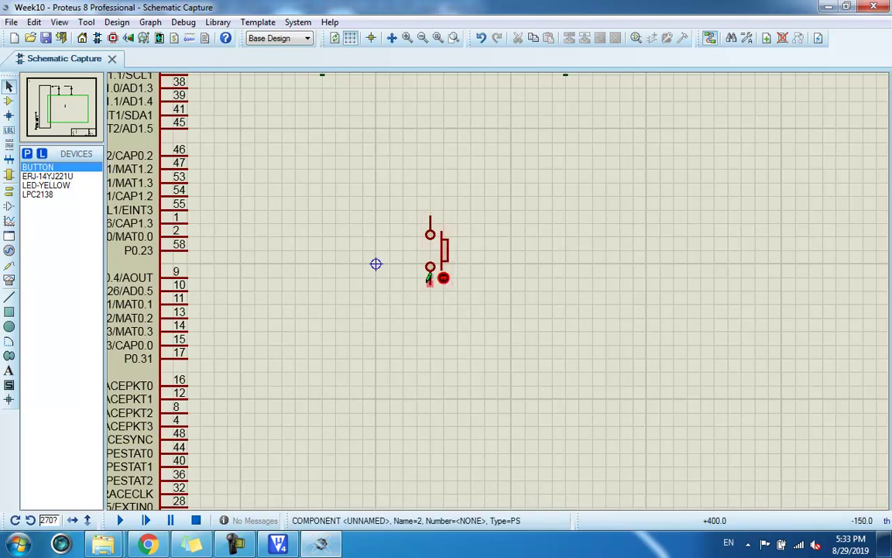
pyautogui.scroll(-1, 430, 275)
pyautogui.scroll(2, 457, 271)
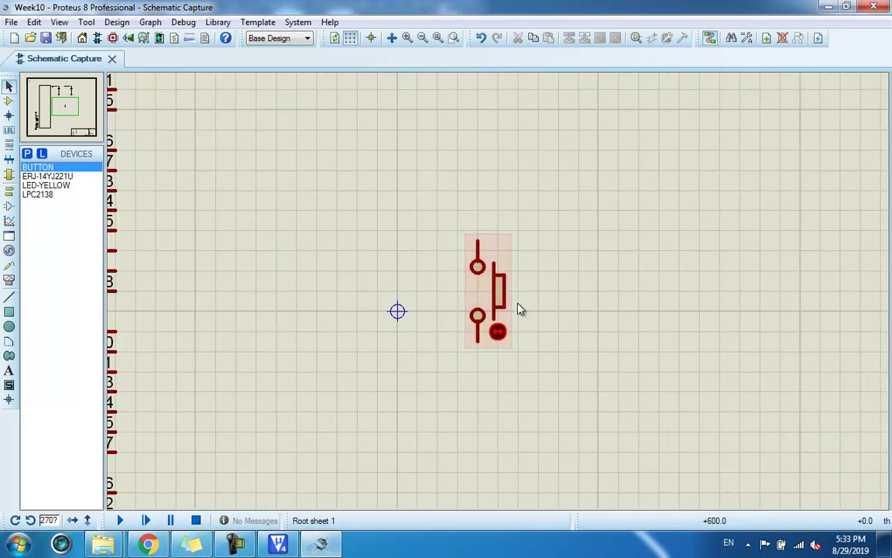
pyautogui.scroll(-1, 519, 305)
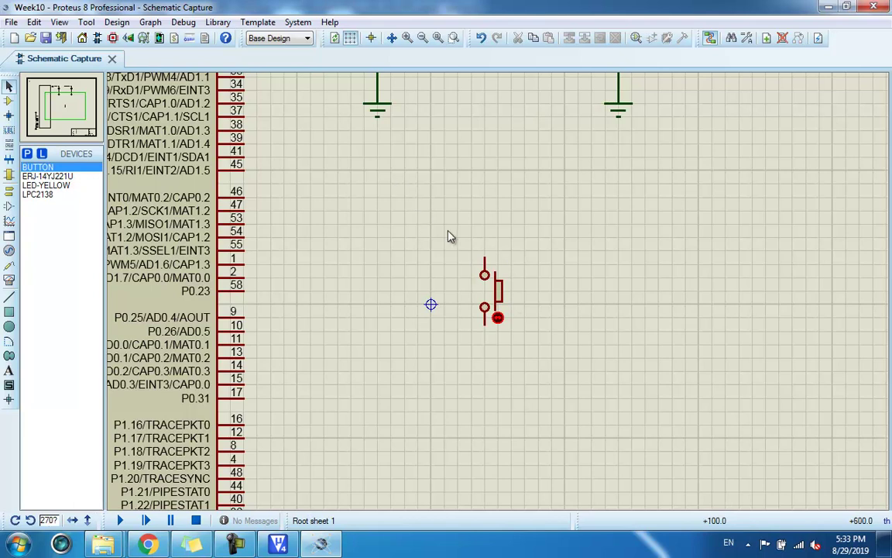
pyautogui.scroll(2, 434, 232)
pyautogui.scroll(-3, 488, 290)
pyautogui.scroll(1, 489, 279)
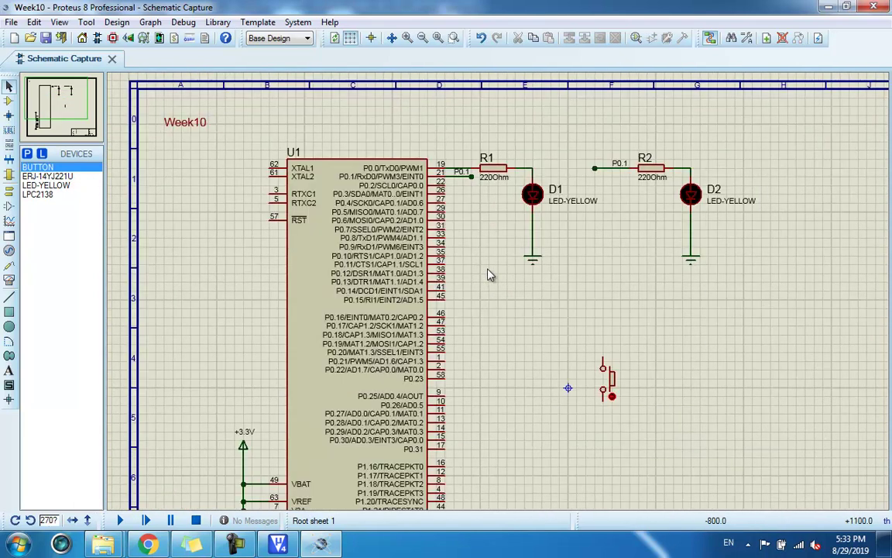
pyautogui.scroll(2, 480, 224)
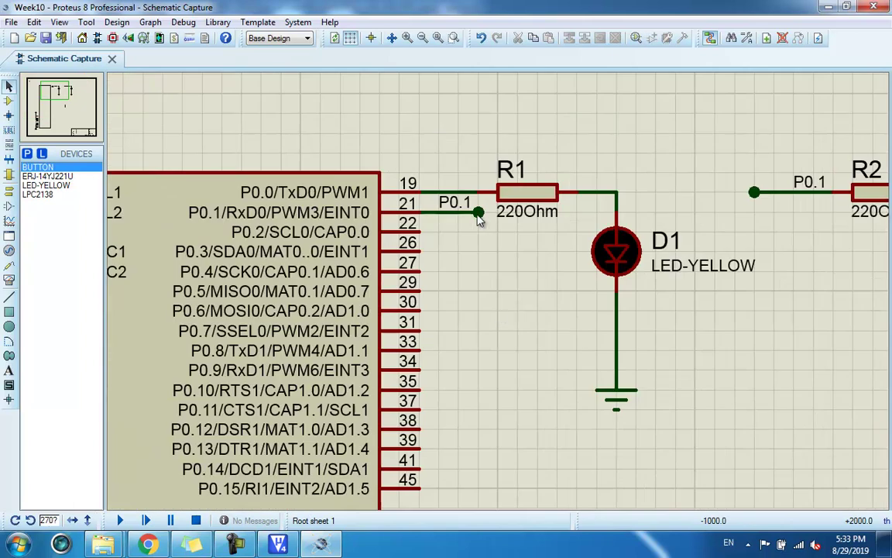
pyautogui.scroll(-1, 542, 256)
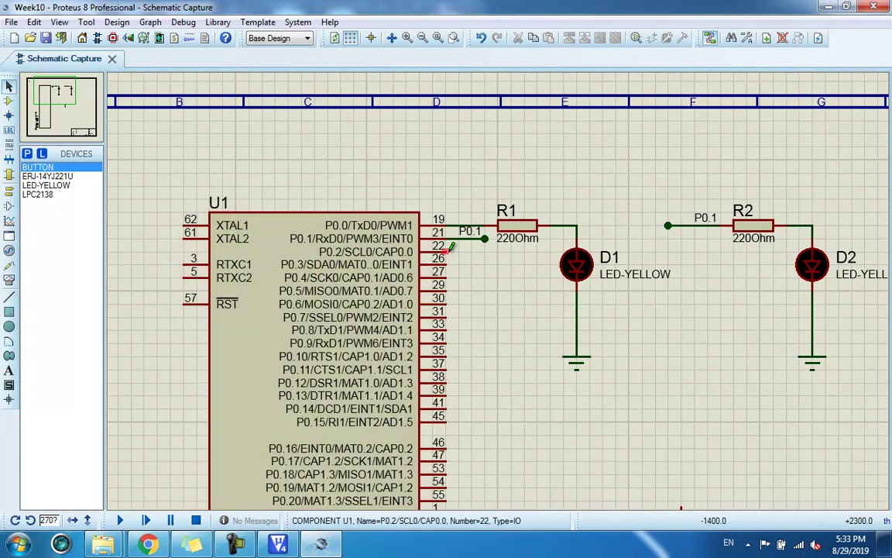
# - Draw short open-ended wires from LPC2138 pins P0.2 and P0.3, ending level with the P0.1 wire's junction dot
pyautogui.scroll(2, 452, 246)
pyautogui.click(469, 262)
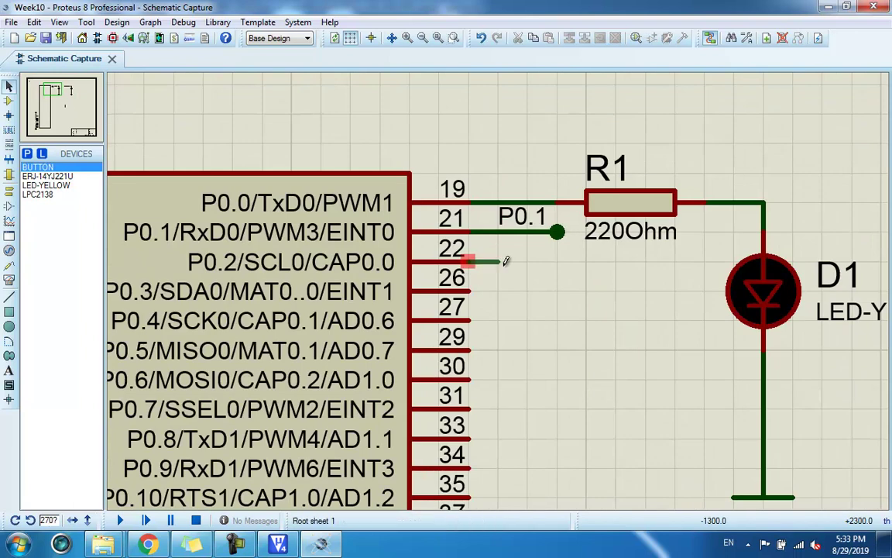
pyautogui.doubleClick(559, 262)
pyautogui.doubleClick(557, 290)
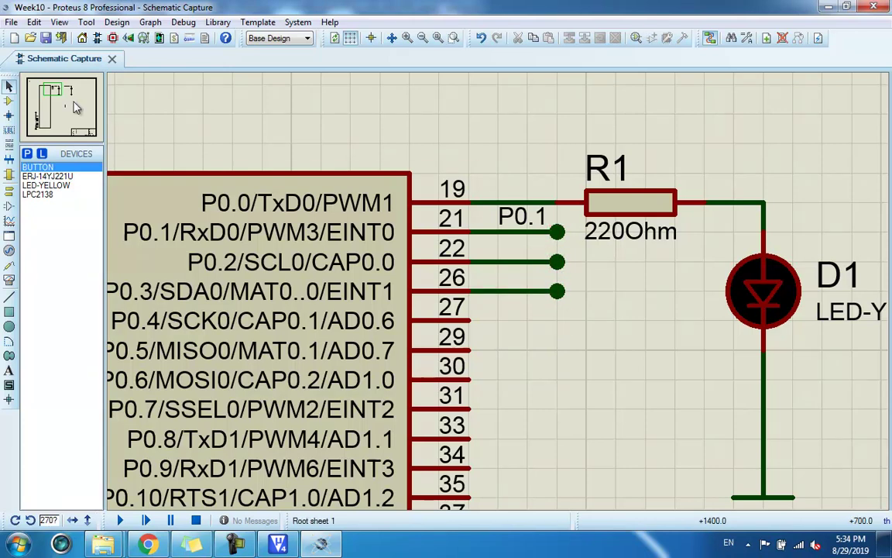
# - Label the open-ended wires on LPC2138 pins P0.2 and P0.3 as P0.2 and P0.3
pyautogui.click(8, 130)
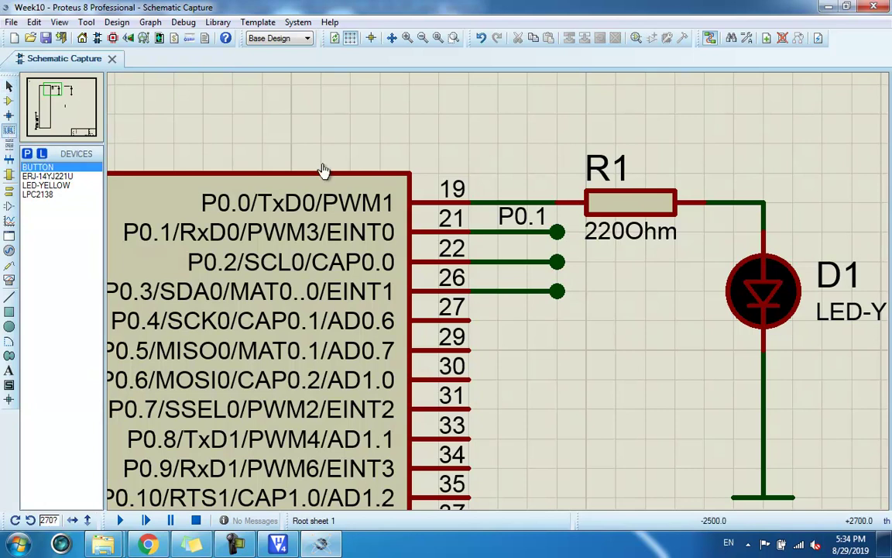
pyautogui.click(500, 258)
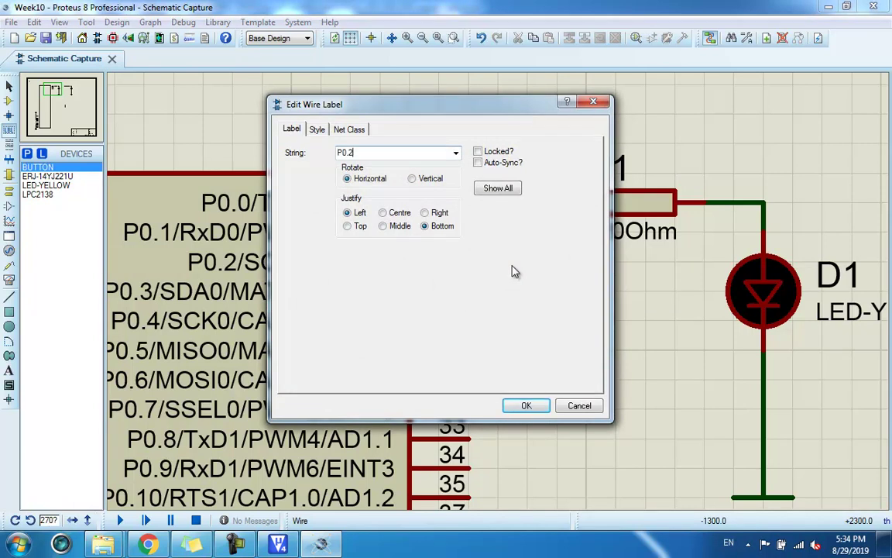
pyautogui.click(526, 405)
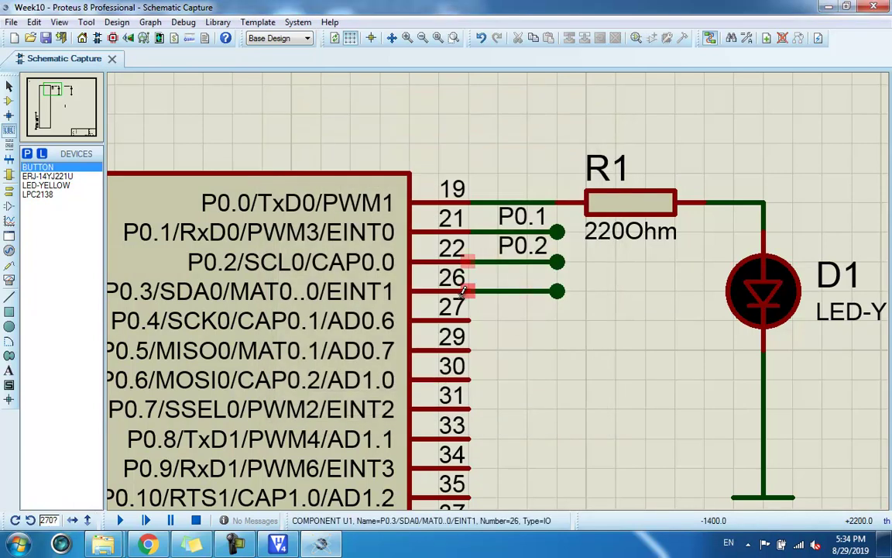
pyautogui.click(503, 291)
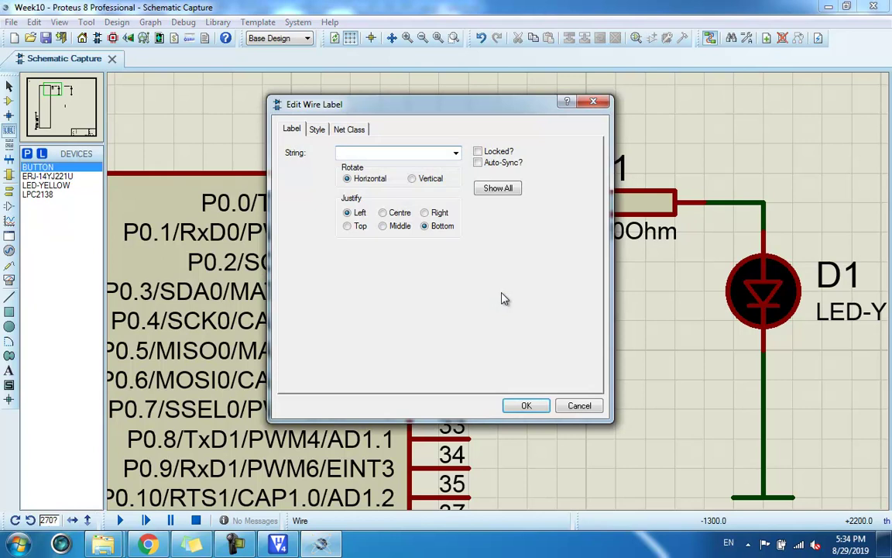
pyautogui.write('P0.3')
pyautogui.press('Return')
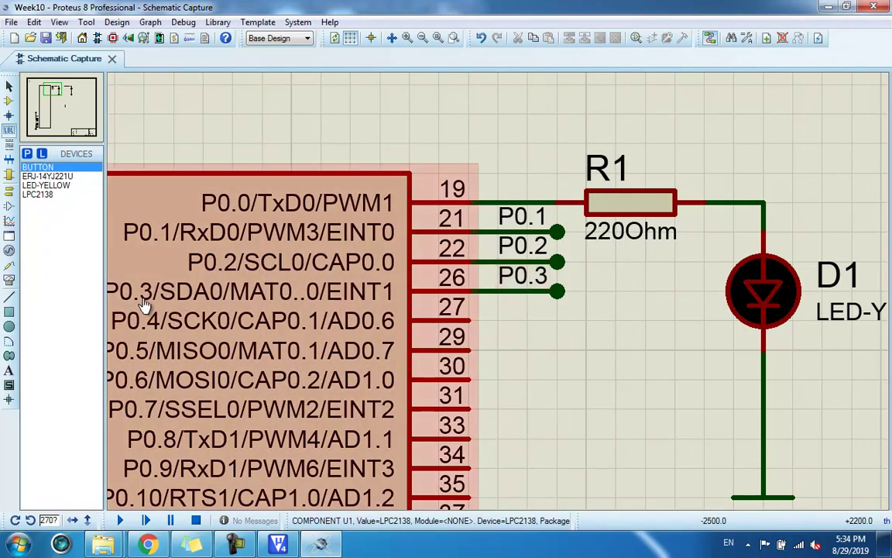
# - Examine the labelled port wires, the two LED branches and the unwired push button across the sheet
pyautogui.scroll(-2, 226, 329)
pyautogui.scroll(2, 408, 295)
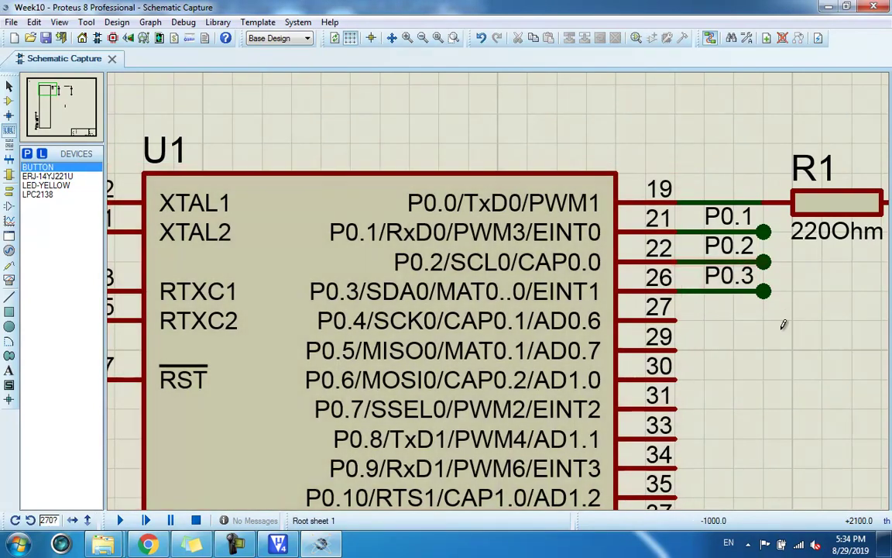
pyautogui.press('F7')
pyautogui.press('F7')
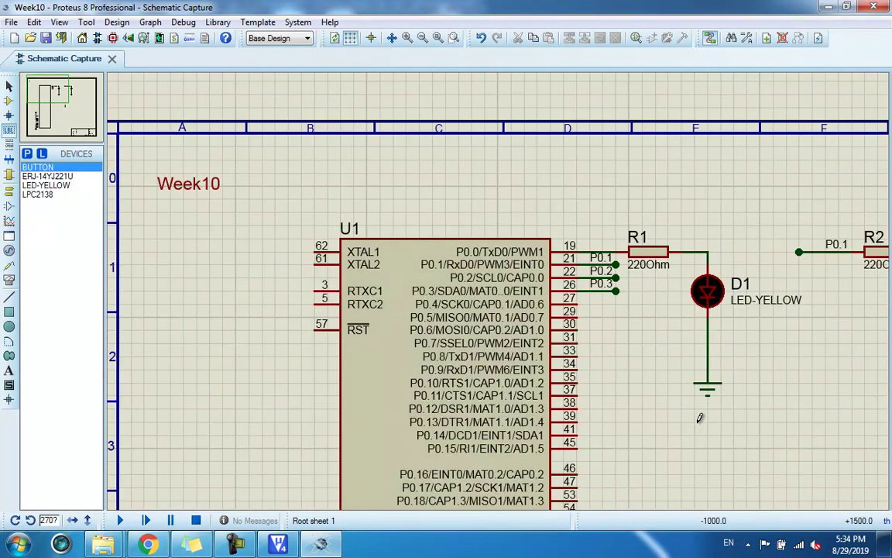
pyautogui.press('F6')
pyautogui.press('F7')
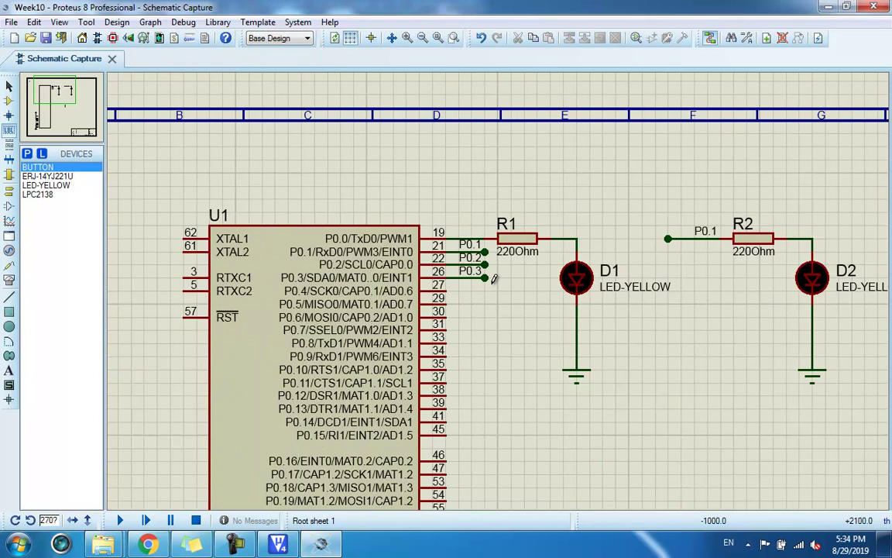
pyautogui.scroll(1, 493, 279)
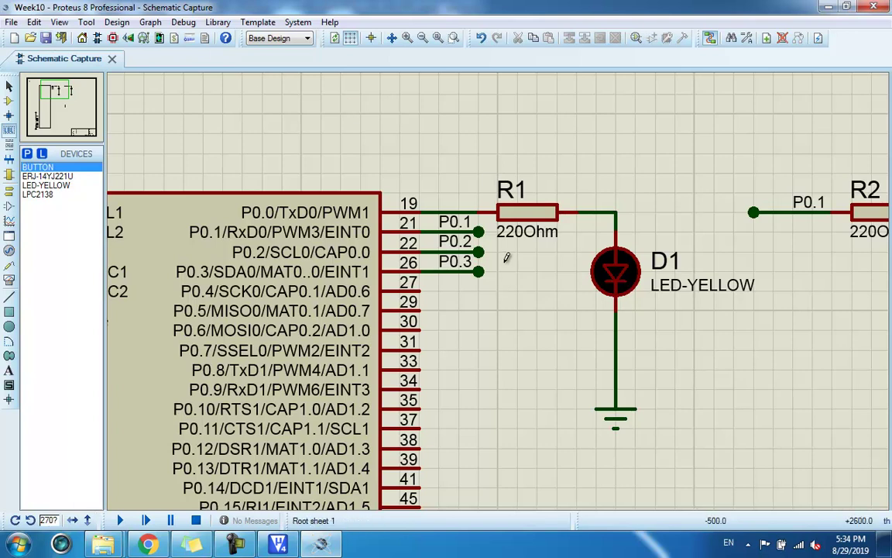
pyautogui.scroll(-3, 557, 277)
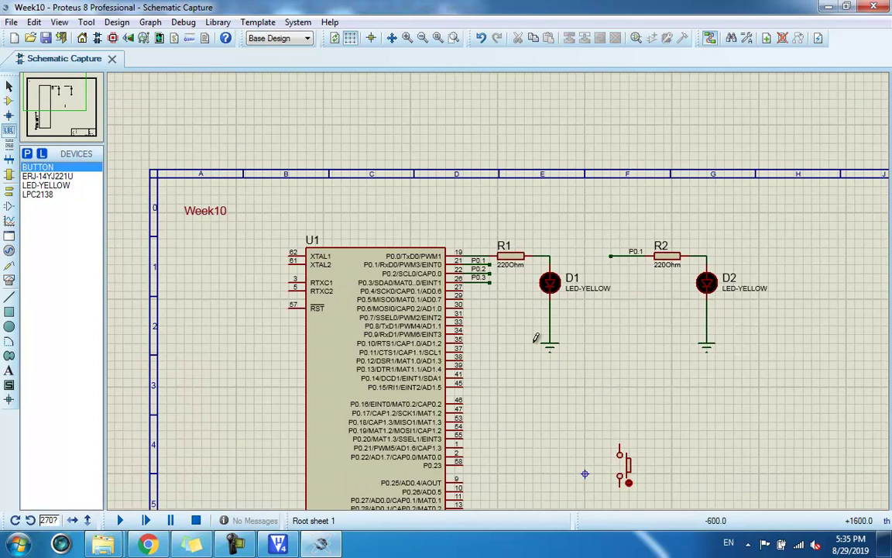
pyautogui.scroll(2, 549, 386)
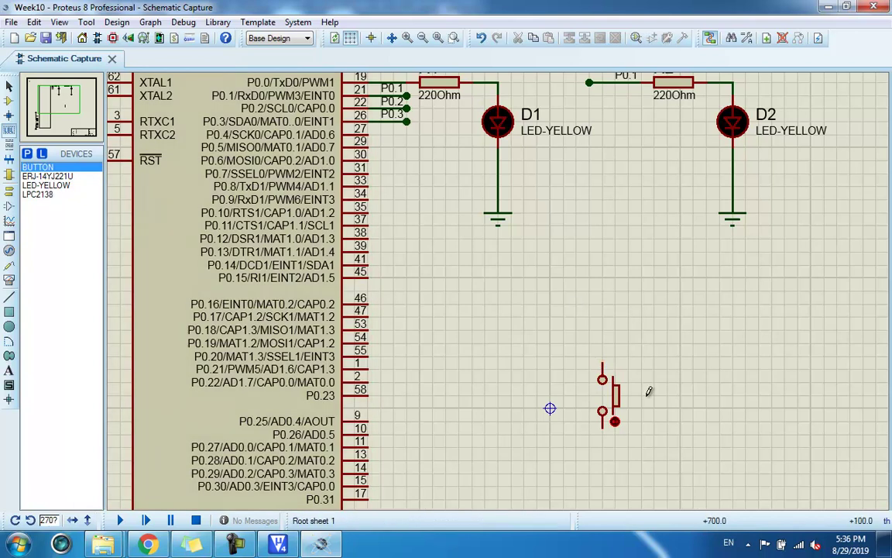
pyautogui.scroll(-2, 649, 391)
pyautogui.scroll(3, 590, 363)
pyautogui.scroll(-1, 459, 275)
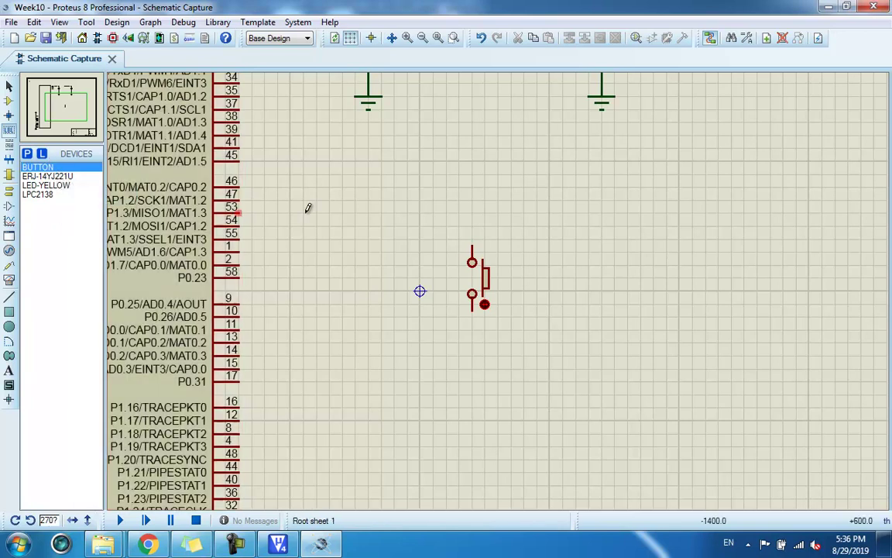
pyautogui.scroll(-1, 372, 203)
pyautogui.scroll(-2, 465, 198)
pyautogui.scroll(4, 448, 225)
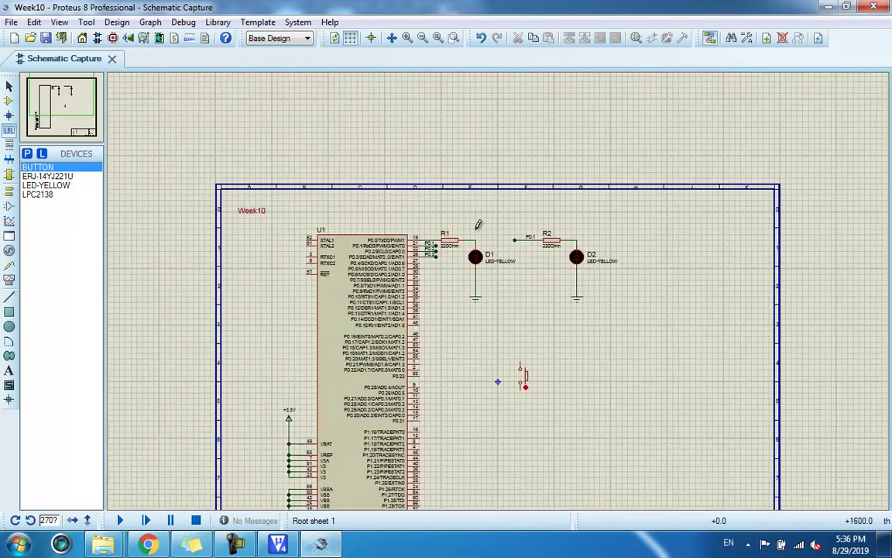
pyautogui.scroll(-2, 349, 128)
pyautogui.click(535, 418)
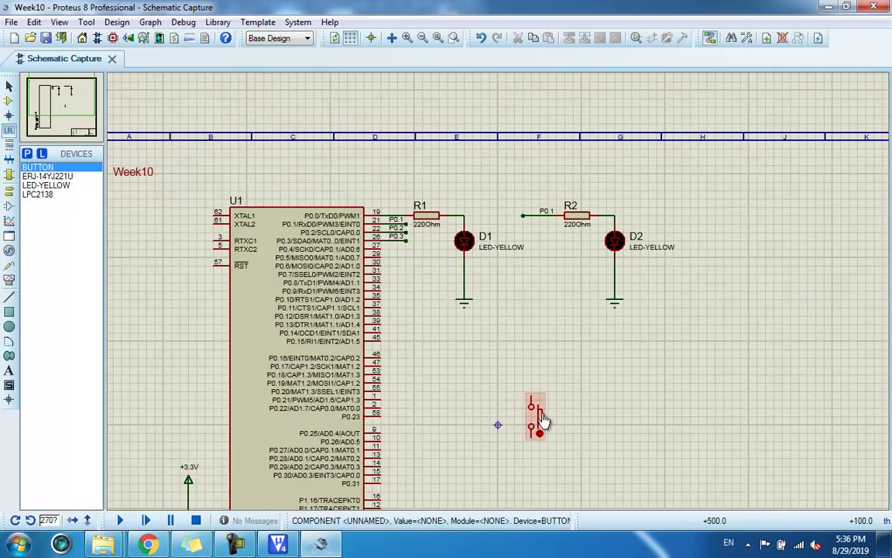
# - Place an ERJ-14YJ221U 220Ohm resistor vertically below the push button, in line with its terminals
pyautogui.scroll(3, 538, 414)
pyautogui.scroll(-2, 493, 288)
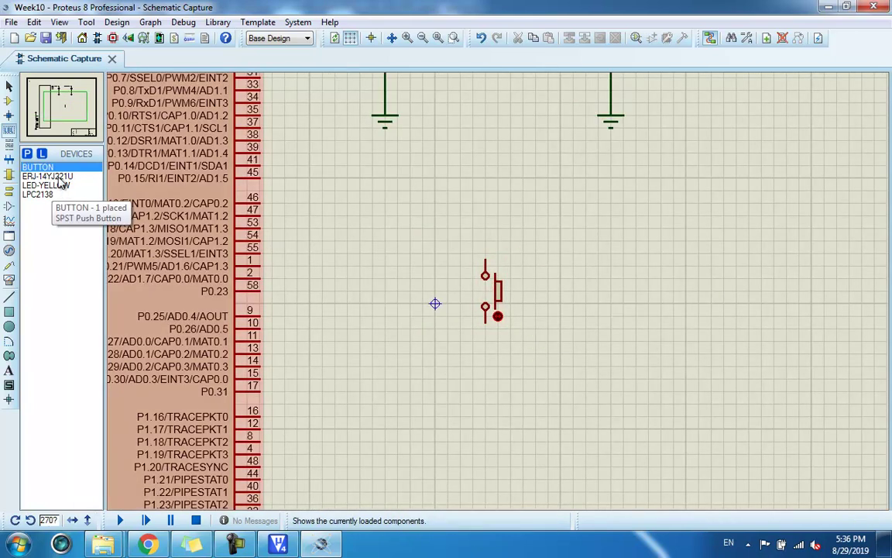
pyautogui.click(60, 177)
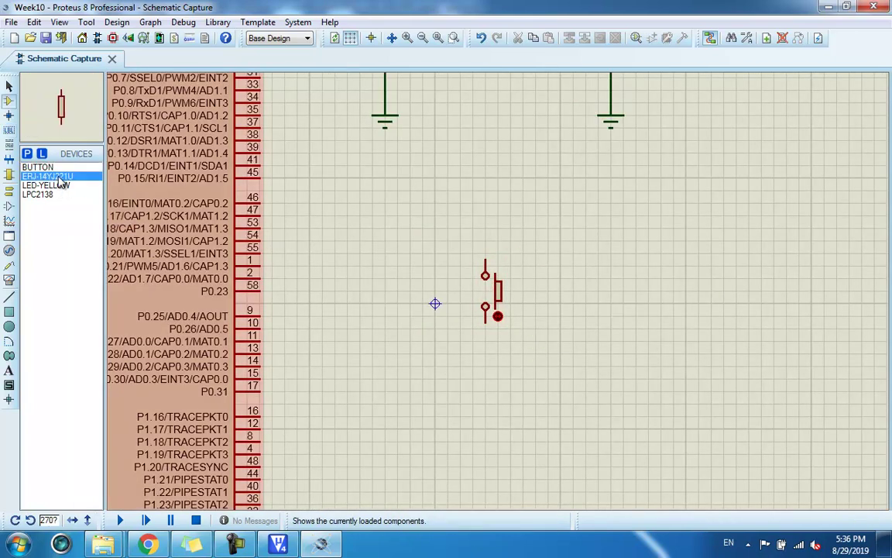
pyautogui.click(495, 395)
pyautogui.click(486, 385)
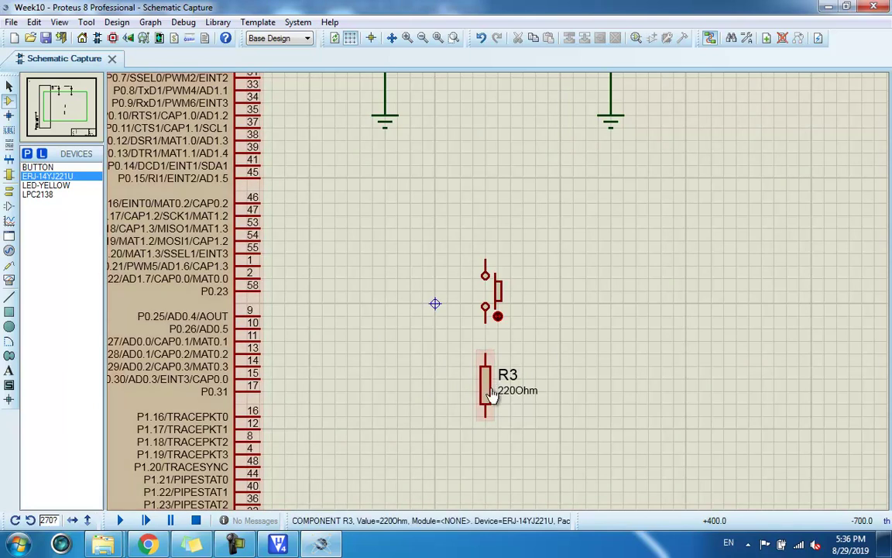
# - Place a ground terminal below resistor R3, connected to its lower end, and wire R3's upper end to the push button
pyautogui.click(10, 194)
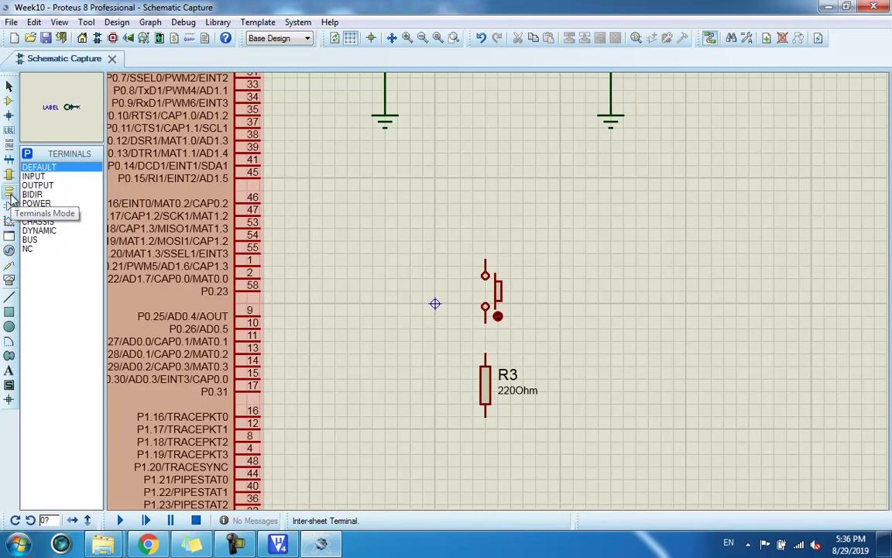
pyautogui.click(38, 212)
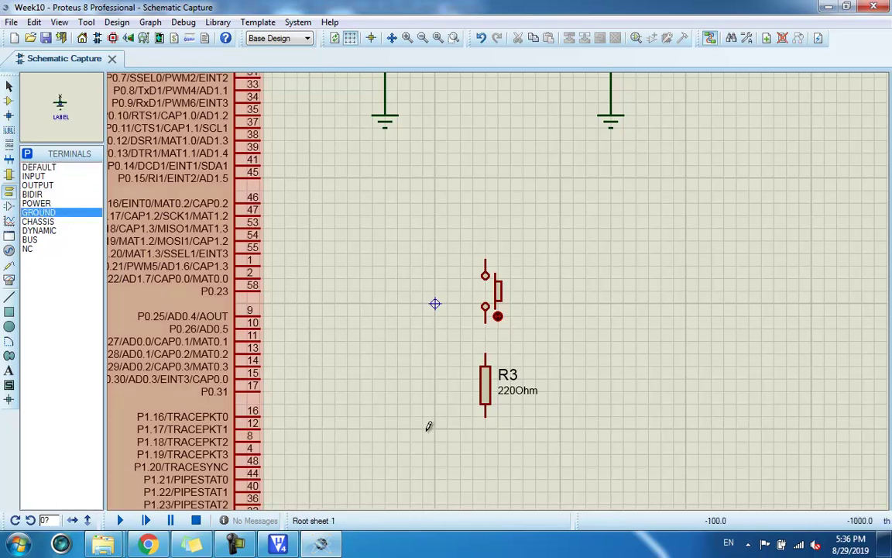
pyautogui.click(484, 453)
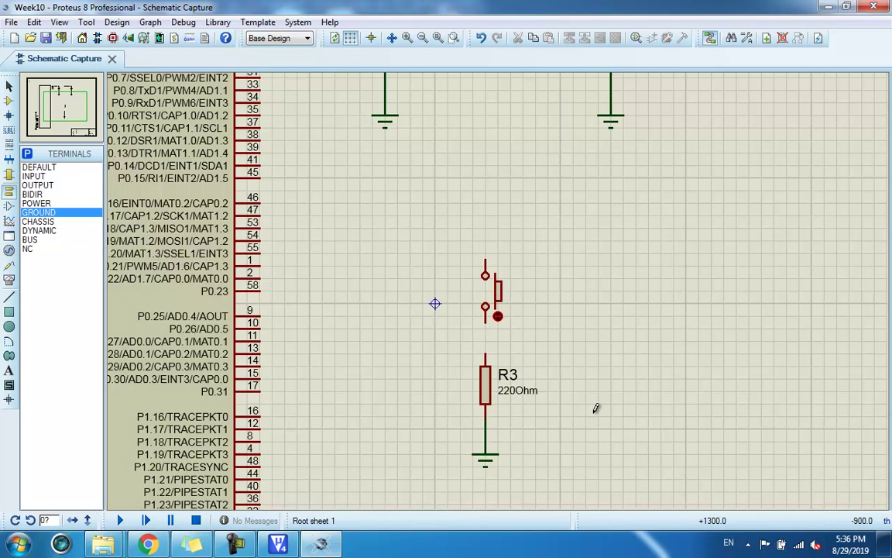
pyautogui.click(485, 320)
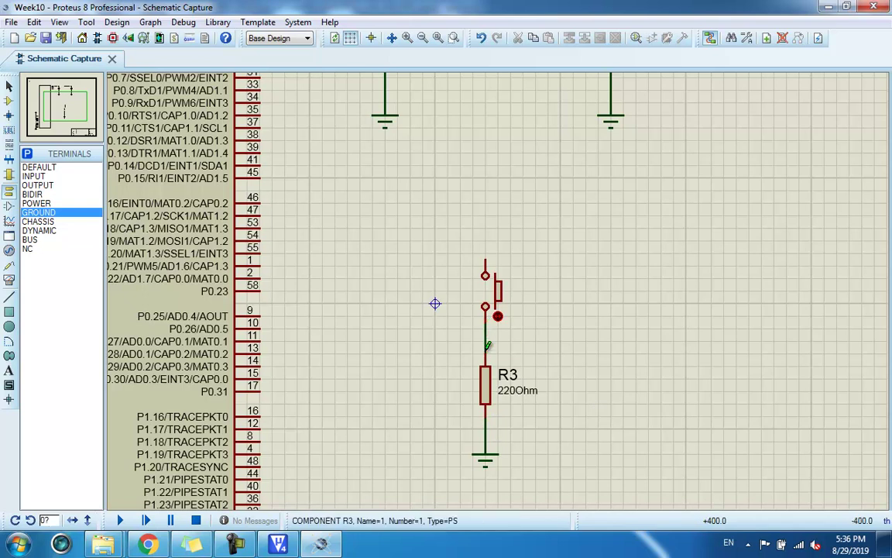
pyautogui.click(484, 357)
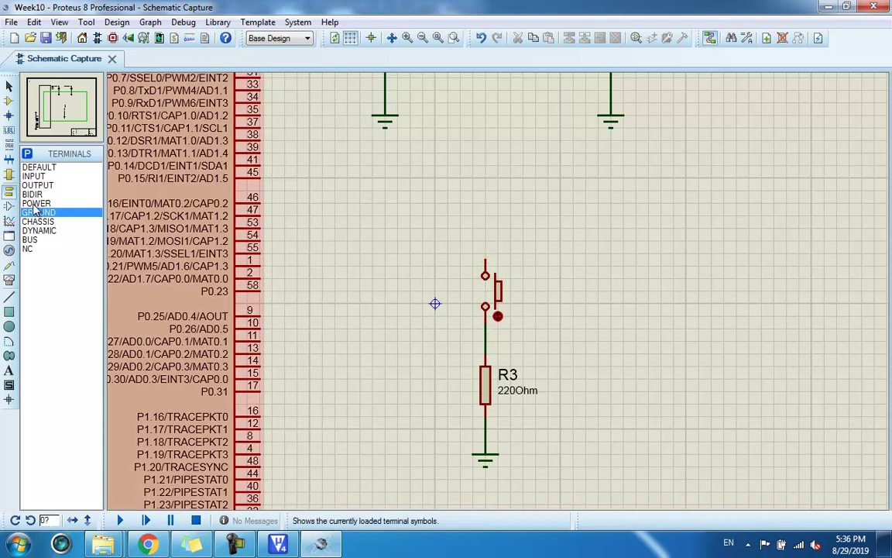
# - Place a power terminal directly above the push button and label it +3.3V
pyautogui.click(36, 203)
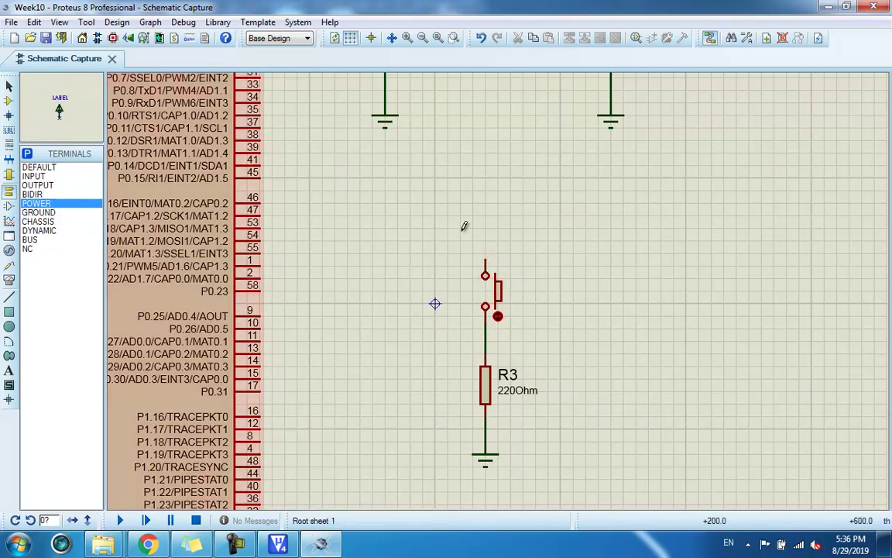
pyautogui.click(485, 228)
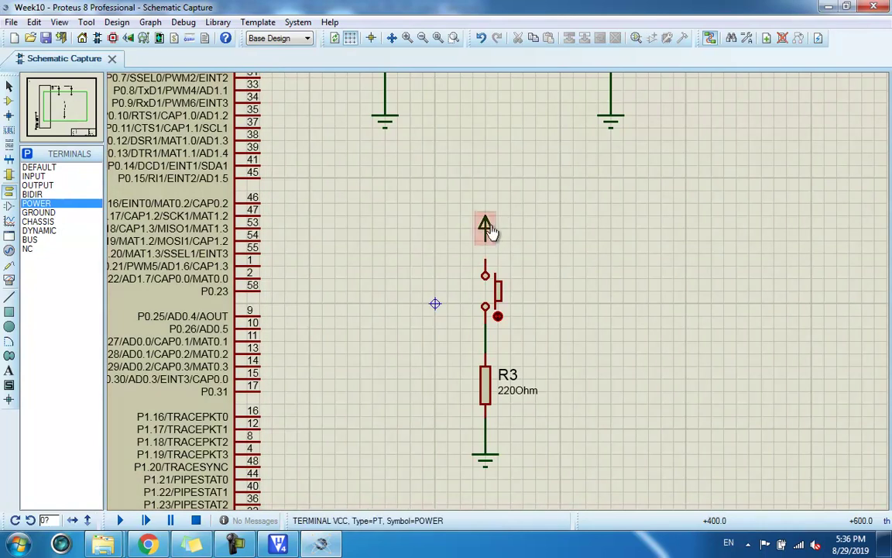
pyautogui.doubleClick(490, 230)
pyautogui.click(485, 154)
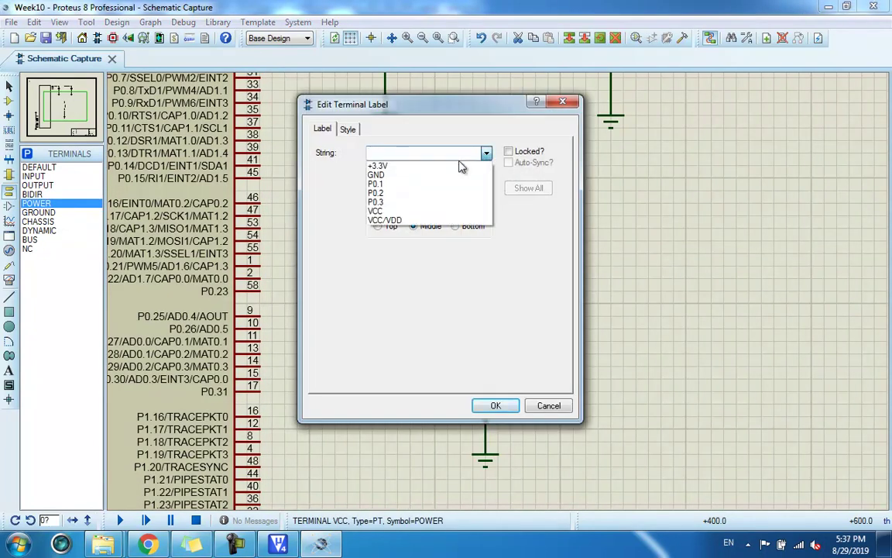
pyautogui.click(455, 164)
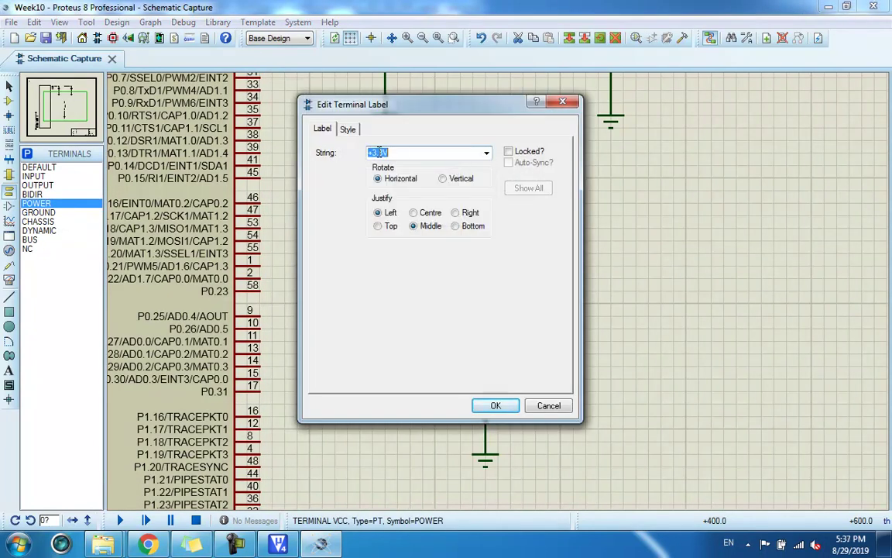
pyautogui.click(503, 405)
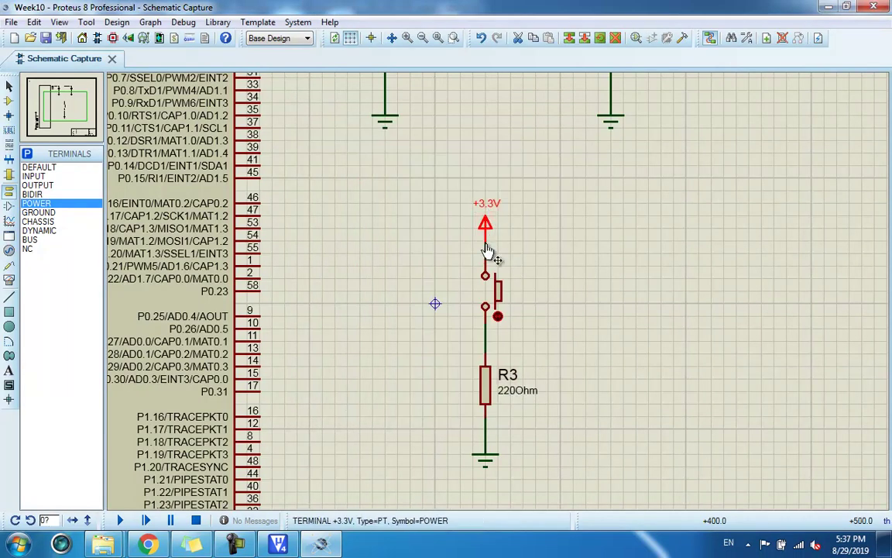
# - Move the push button's +3.3V power terminal slightly up to lengthen its wire, and save the project
pyautogui.click(8, 85)
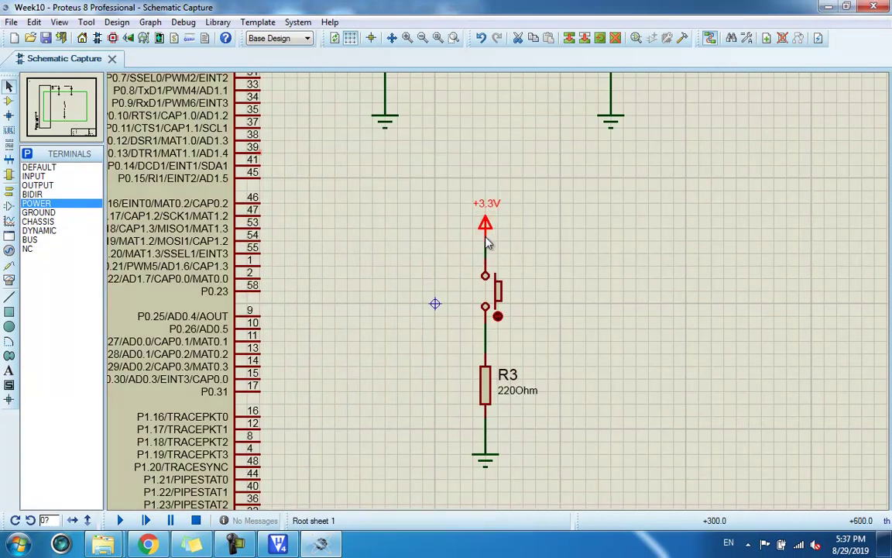
pyautogui.moveTo(490, 226); pyautogui.dragTo(490, 212)
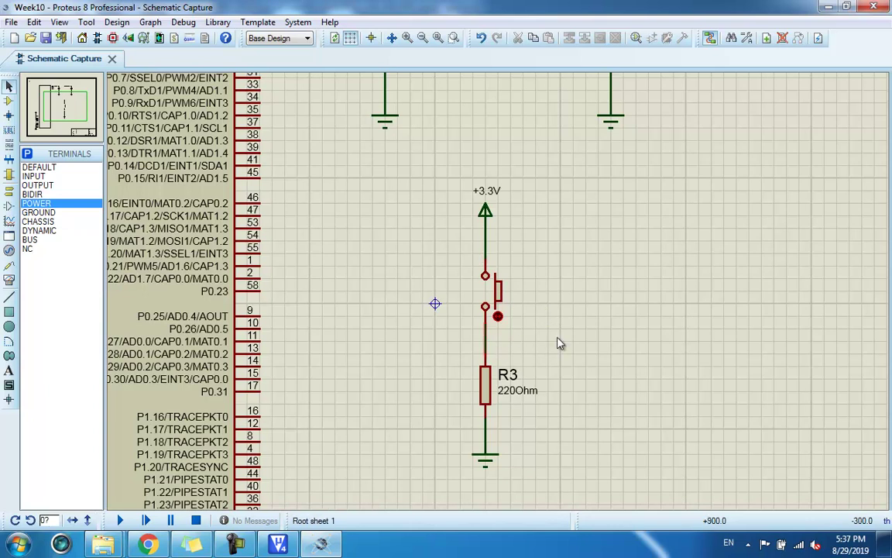
pyautogui.click(47, 40)
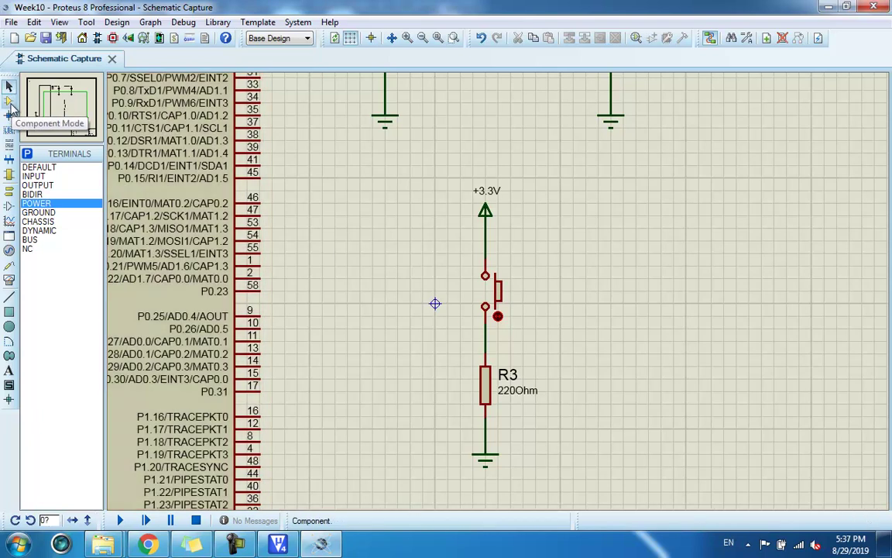
# - Try to add a horizontal ERJ-14YJ221U resistor to the left of the wire between the push button and R3
pyautogui.click(9, 102)
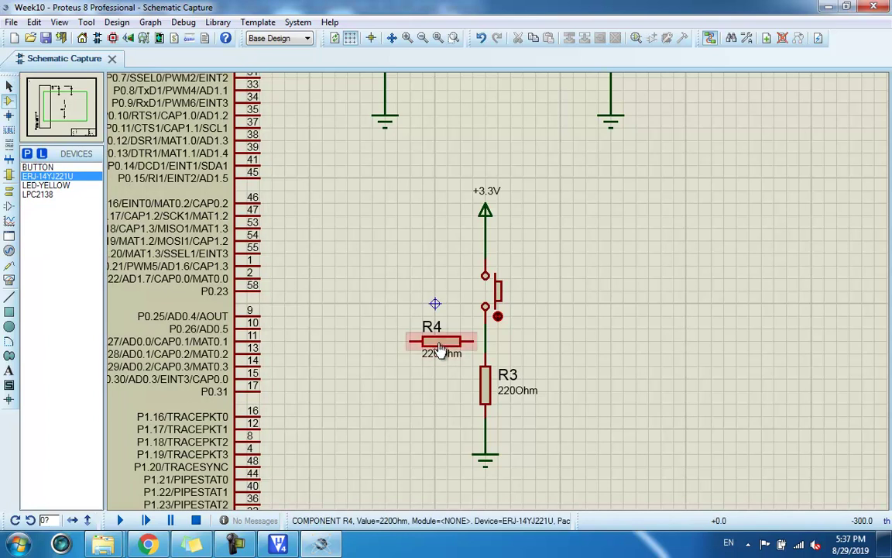
pyautogui.click(485, 340)
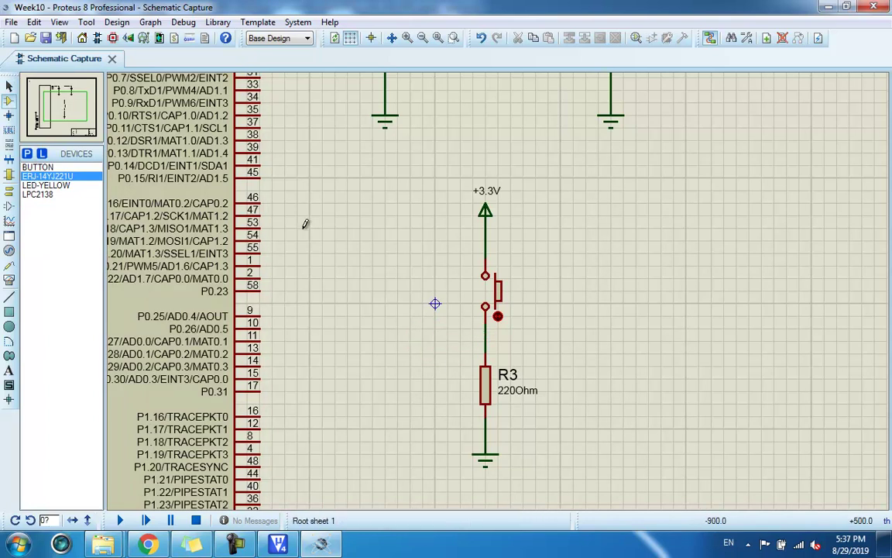
pyautogui.click(9, 86)
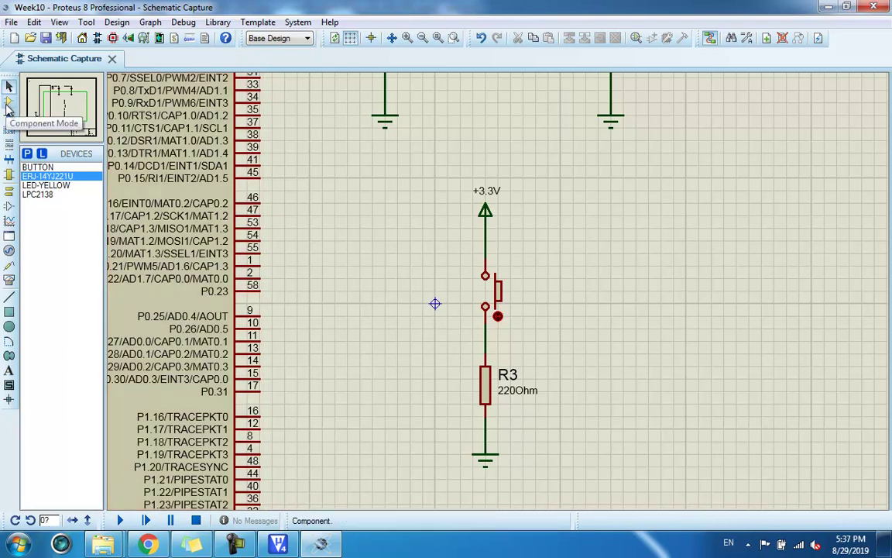
pyautogui.click(8, 101)
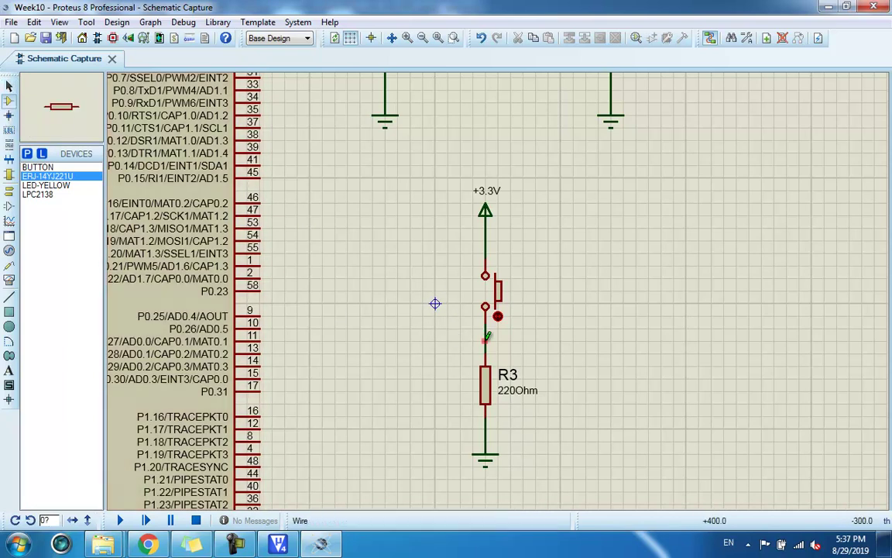
pyautogui.scroll(2, 486, 339)
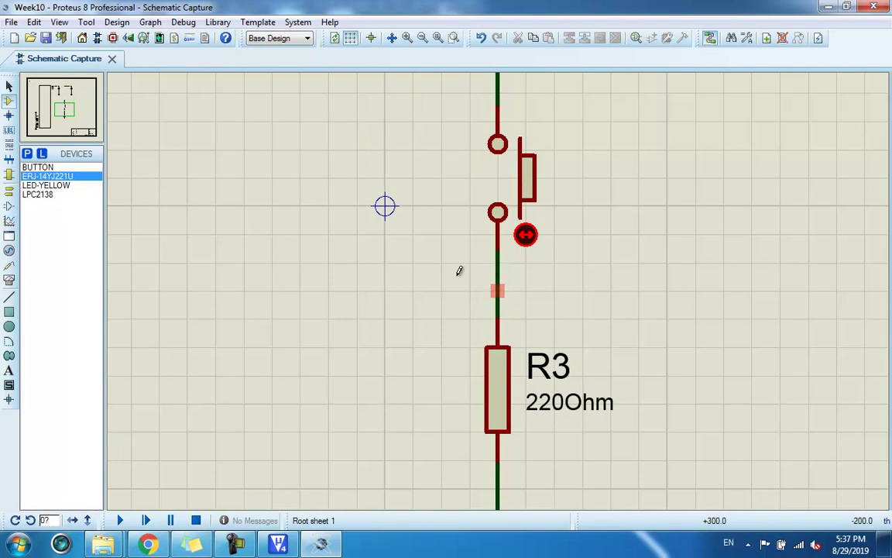
# - Draw a horizontal wire stub to the left from the node between the push button and R3, and label it P0.2
pyautogui.click(498, 290)
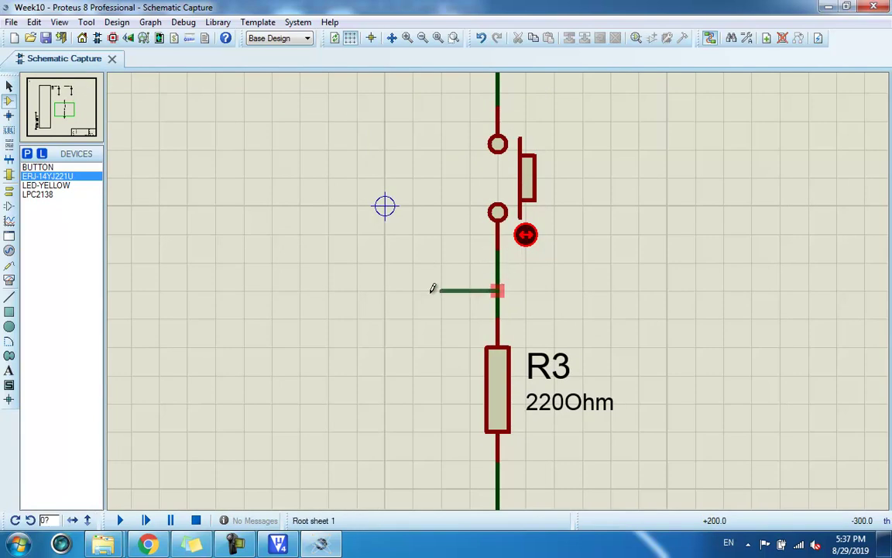
pyautogui.doubleClick(300, 290)
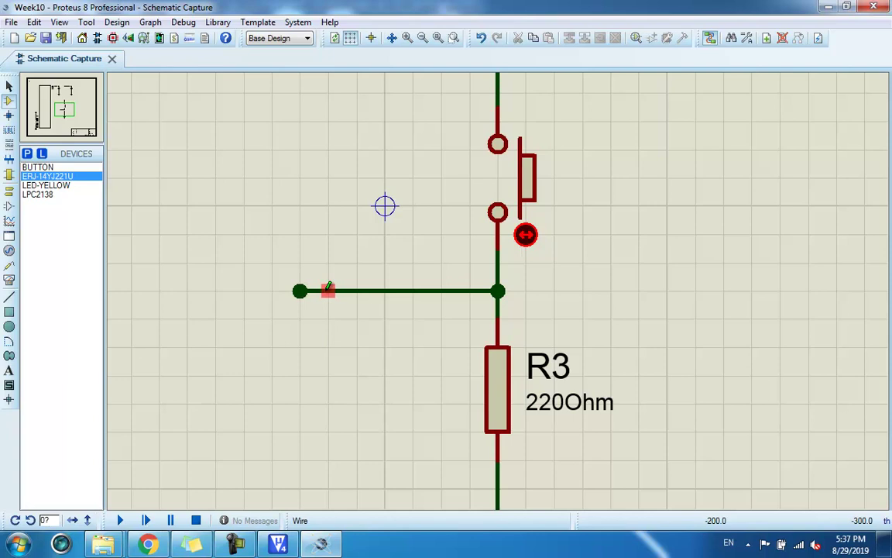
pyautogui.click(9, 130)
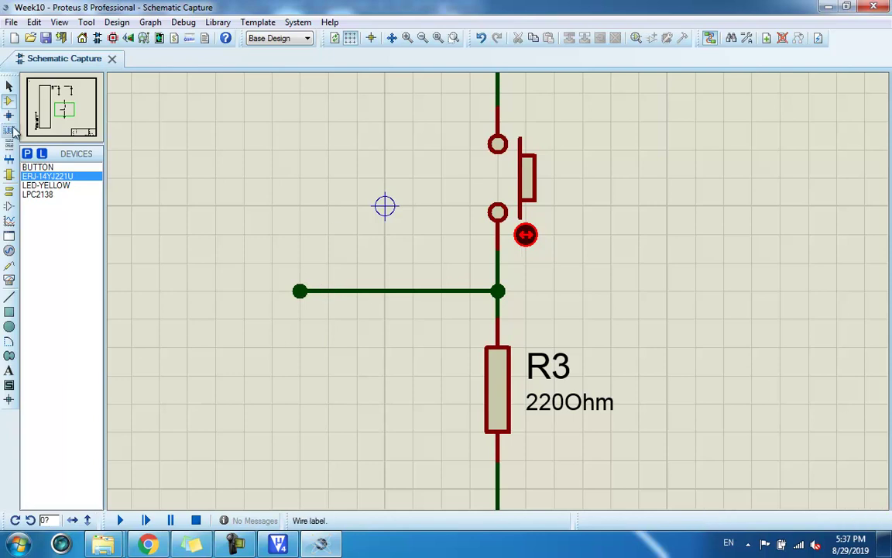
pyautogui.click(339, 289)
pyautogui.click(457, 154)
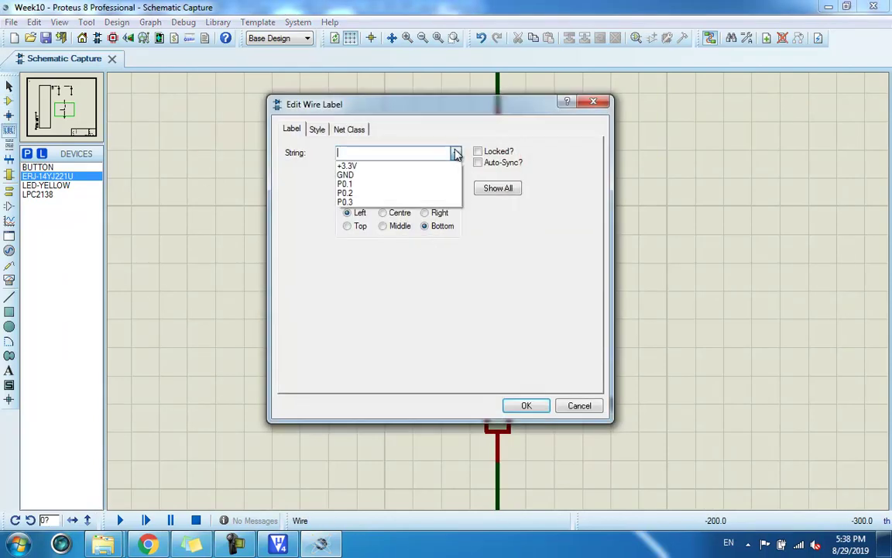
pyautogui.click(399, 196)
pyautogui.click(524, 405)
# - Examine how the P0.2 label links the push-button node to the matching labelled pin of the LPC2138
pyautogui.scroll(-5, 492, 302)
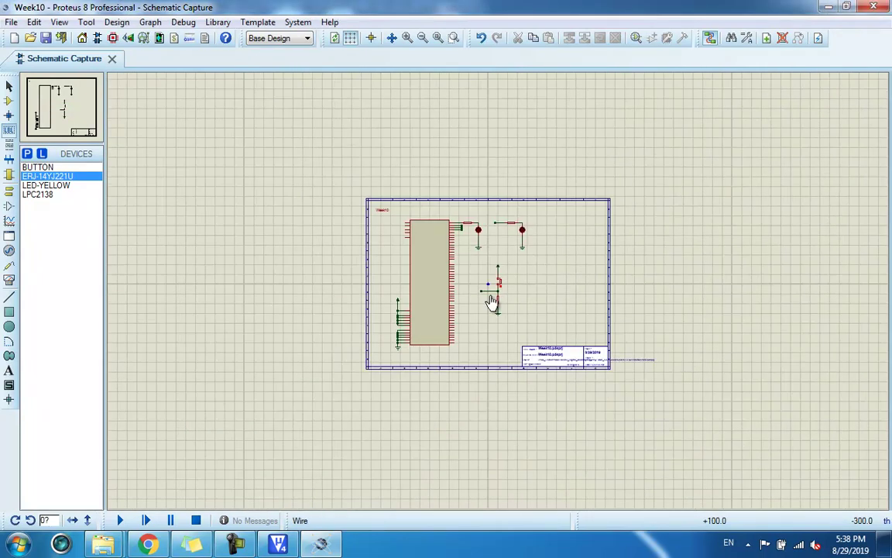
pyautogui.scroll(5, 493, 302)
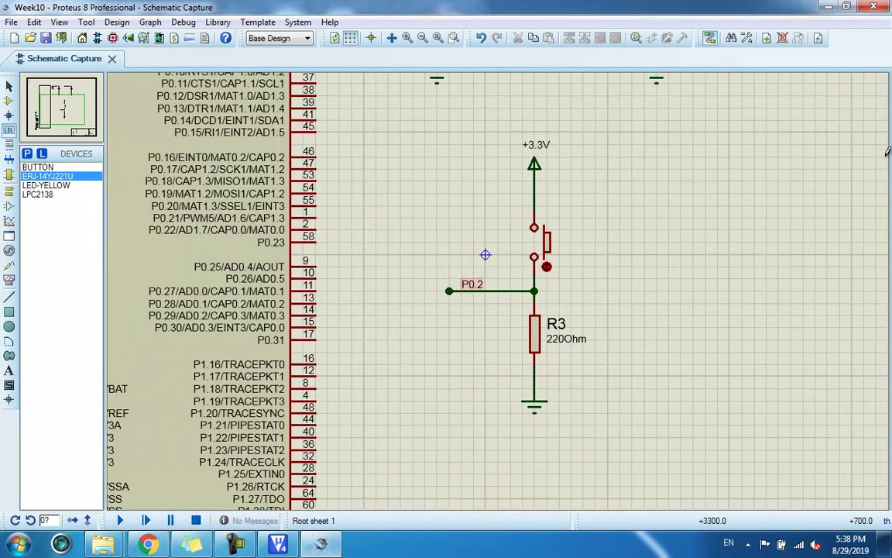
pyautogui.press('F8')
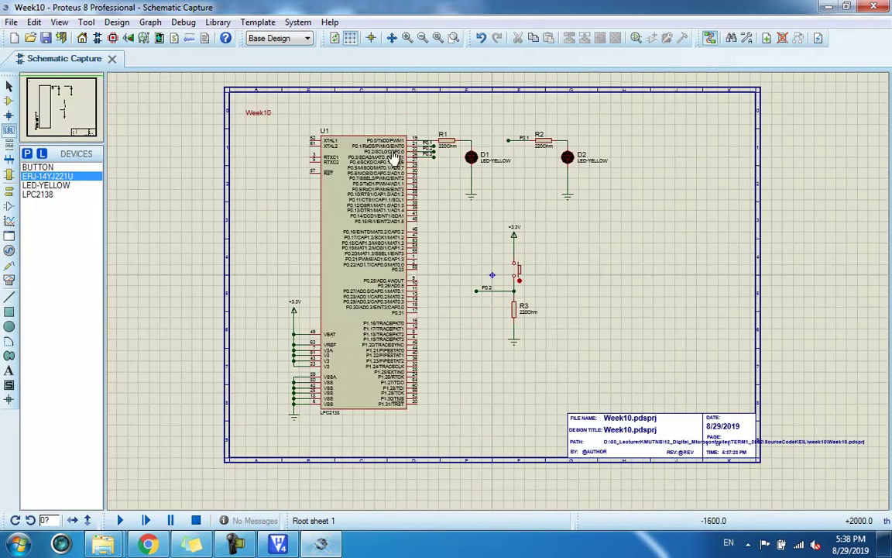
pyautogui.click(438, 37)
pyautogui.click(454, 37)
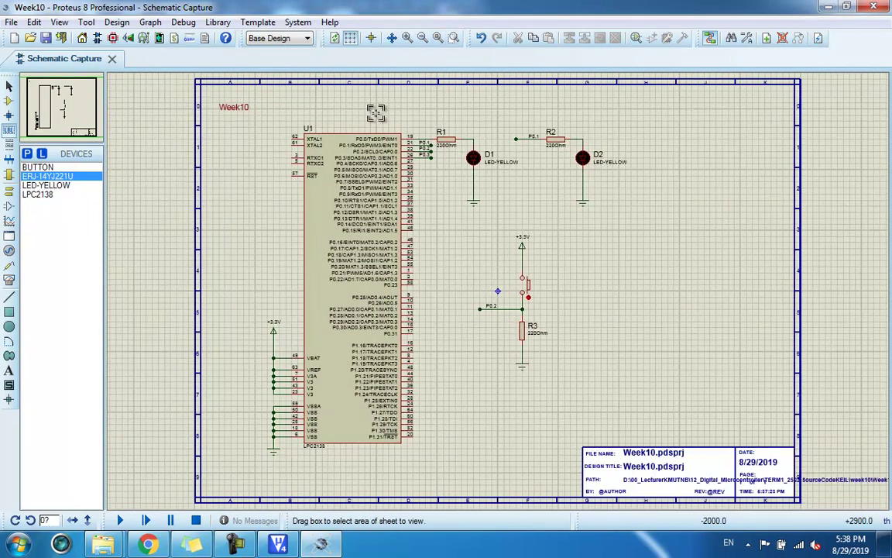
pyautogui.moveTo(370, 122); pyautogui.dragTo(498, 272)
pyautogui.moveTo(528, 302); pyautogui.dragTo(566, 335)
pyautogui.moveTo(567, 336); pyautogui.dragTo(567, 335)
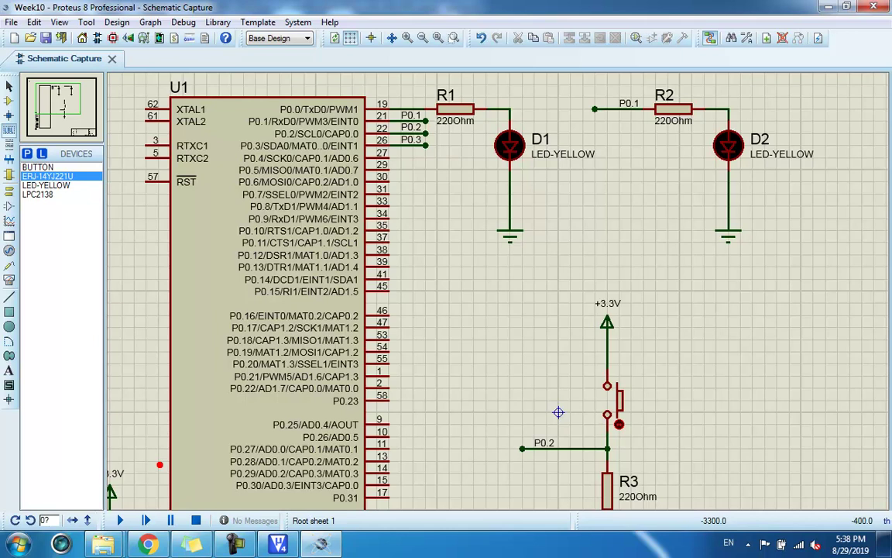
pyautogui.moveTo(519, 445)
pyautogui.mouseDown()
pyautogui.moveTo(458, 401)
pyautogui.moveTo(451, 265)
pyautogui.moveTo(464, 194)
pyautogui.moveTo(453, 141)
pyautogui.moveTo(426, 134)
pyautogui.mouseUp()
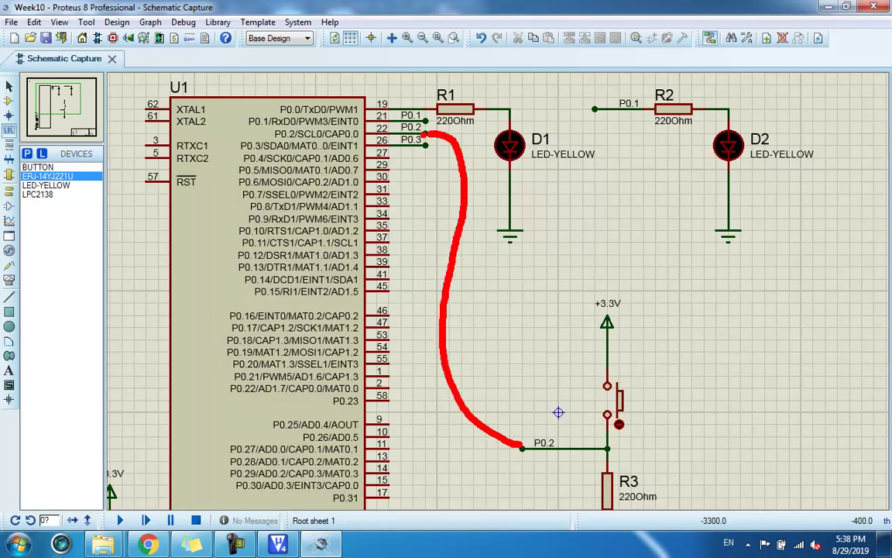
pyautogui.moveTo(552, 424)
pyautogui.mouseDown()
pyautogui.moveTo(521, 469)
pyautogui.moveTo(556, 419)
pyautogui.mouseUp()
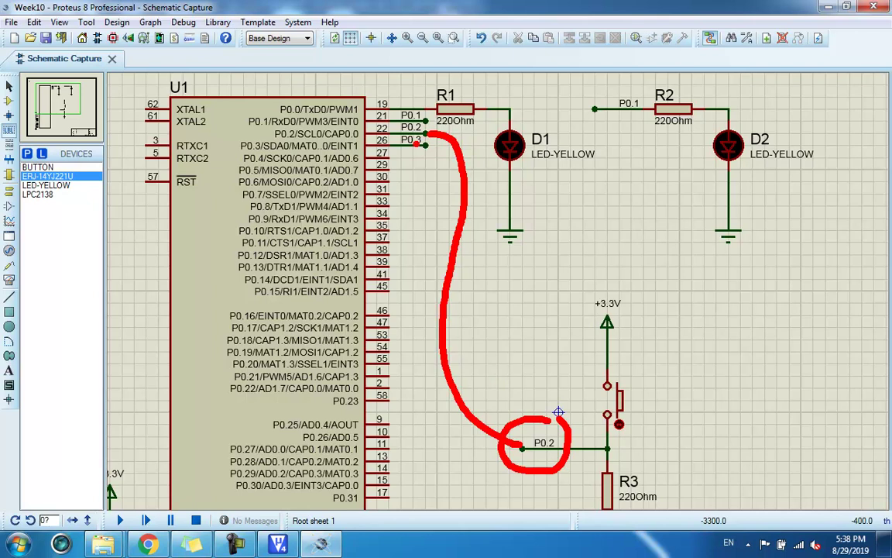
pyautogui.moveTo(423, 109)
pyautogui.mouseDown()
pyautogui.moveTo(382, 127)
pyautogui.moveTo(438, 103)
pyautogui.mouseUp()
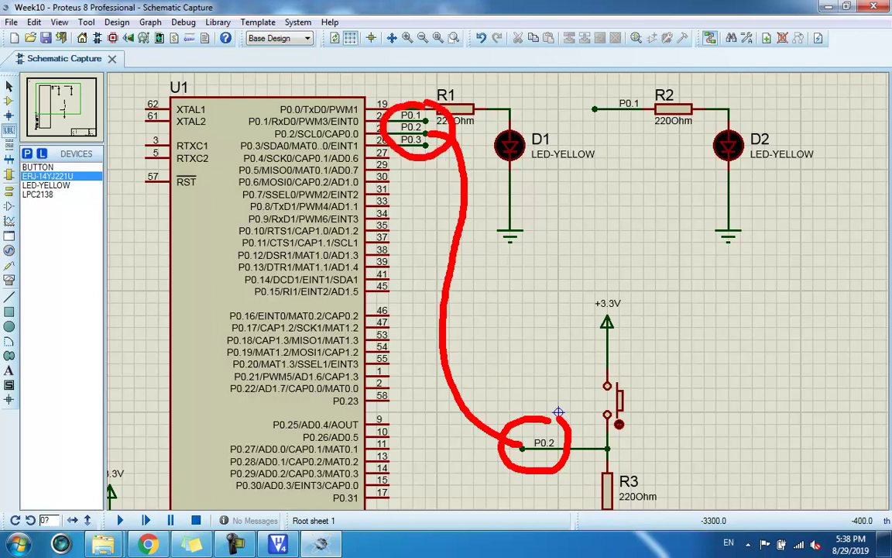
pyautogui.press('Escape')
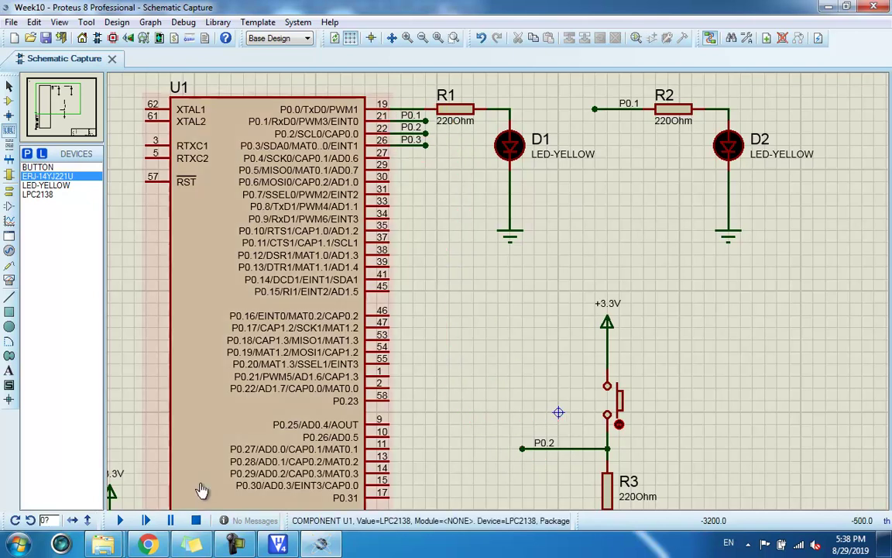
# - Add the graphics text "R-PULL DOWN" beneath the ground symbol of R3
pyautogui.scroll(-1, 630, 400)
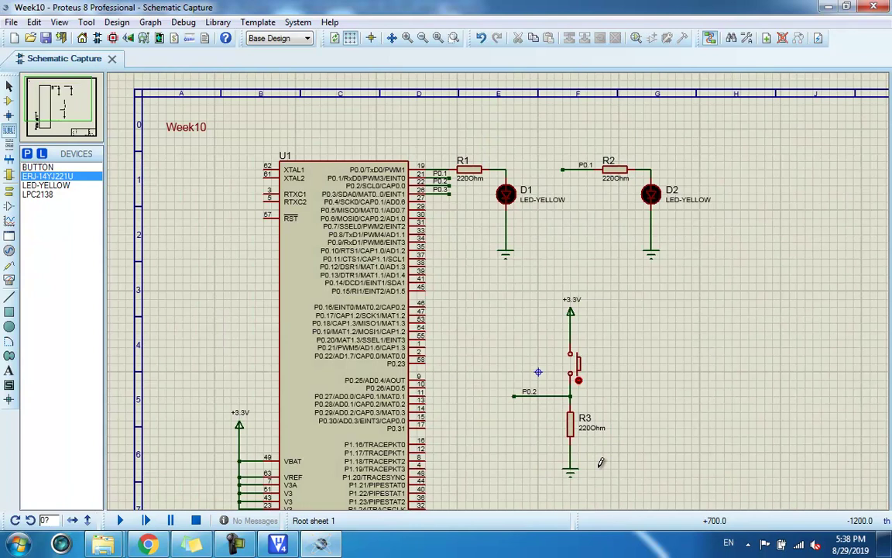
pyautogui.scroll(1, 601, 463)
pyautogui.scroll(-1, 480, 232)
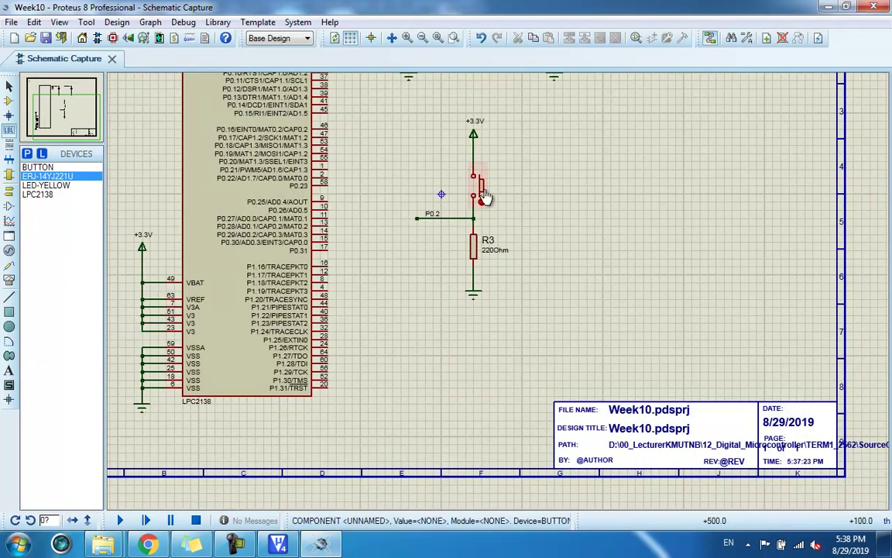
pyautogui.scroll(1, 477, 191)
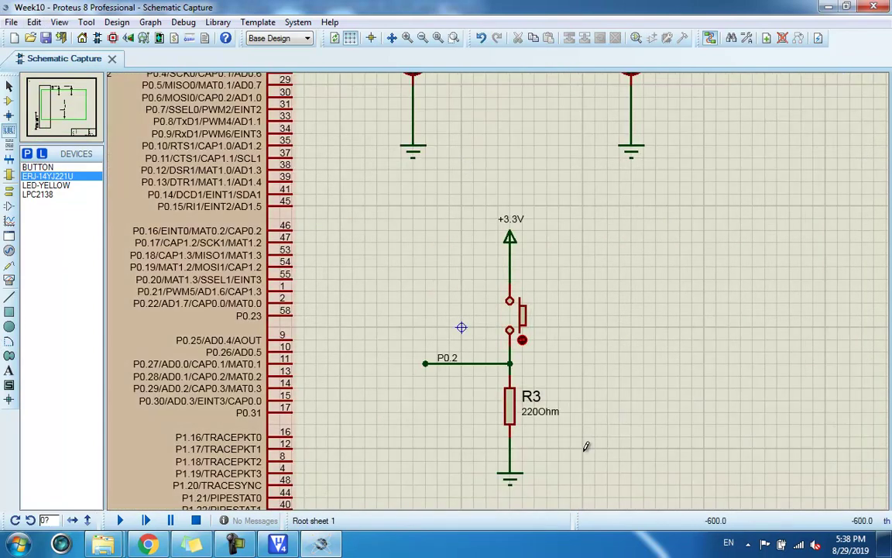
pyautogui.click(10, 371)
pyautogui.click(499, 498)
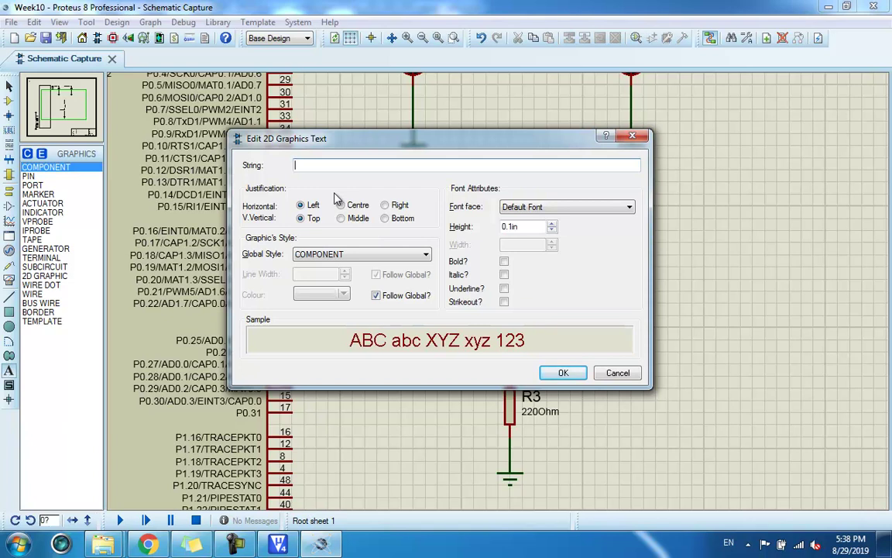
pyautogui.write('R-PULL DOWN')
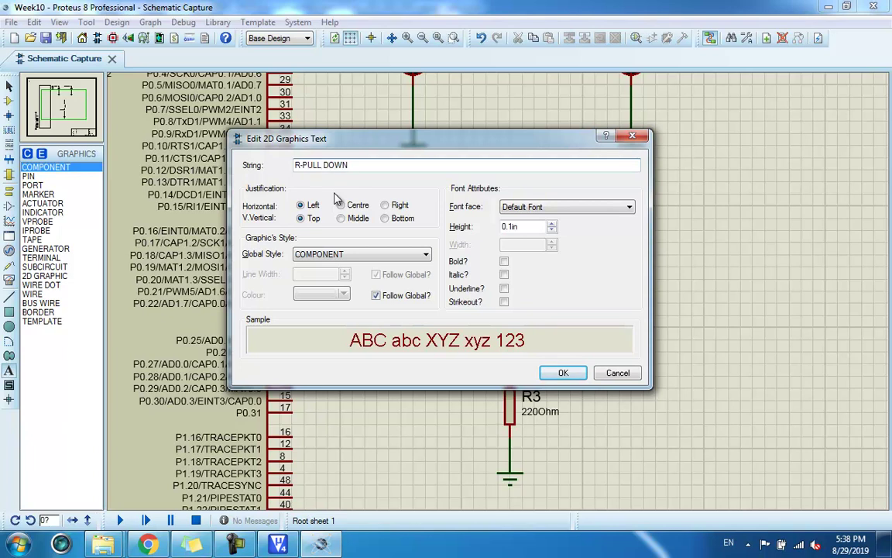
pyautogui.click(565, 372)
# - Move the R-PULL DOWN text slightly left and down so it sits centred under R3's ground symbol
pyautogui.scroll(-3, 489, 320)
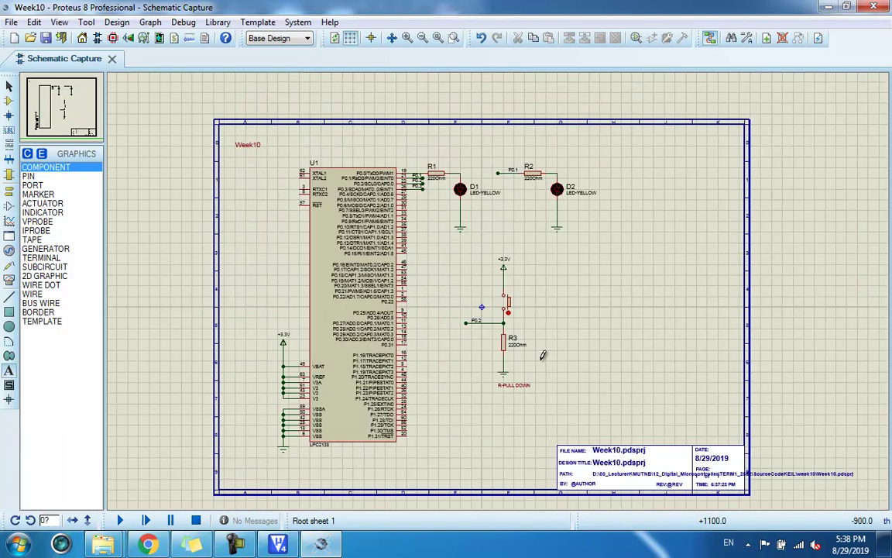
pyautogui.scroll(4, 500, 286)
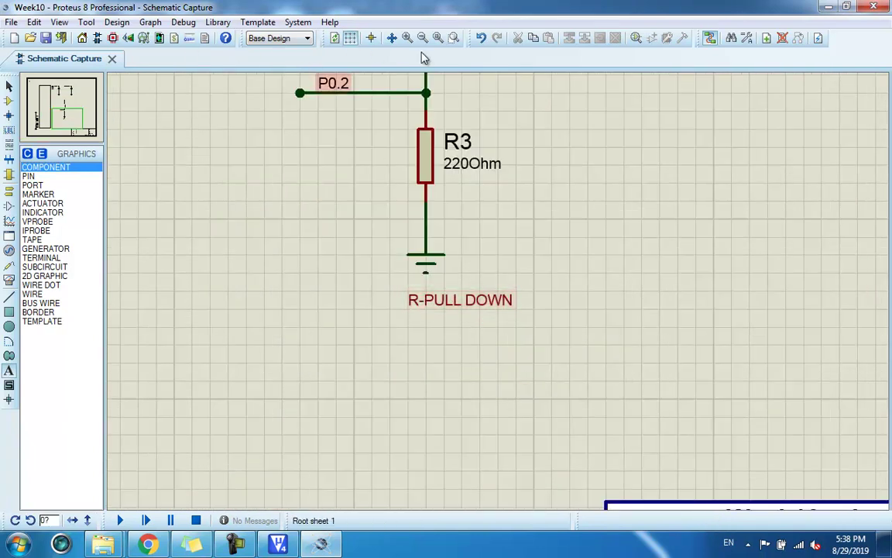
pyautogui.click(9, 85)
pyautogui.moveTo(415, 305); pyautogui.dragTo(387, 319)
pyautogui.scroll(-3, 457, 217)
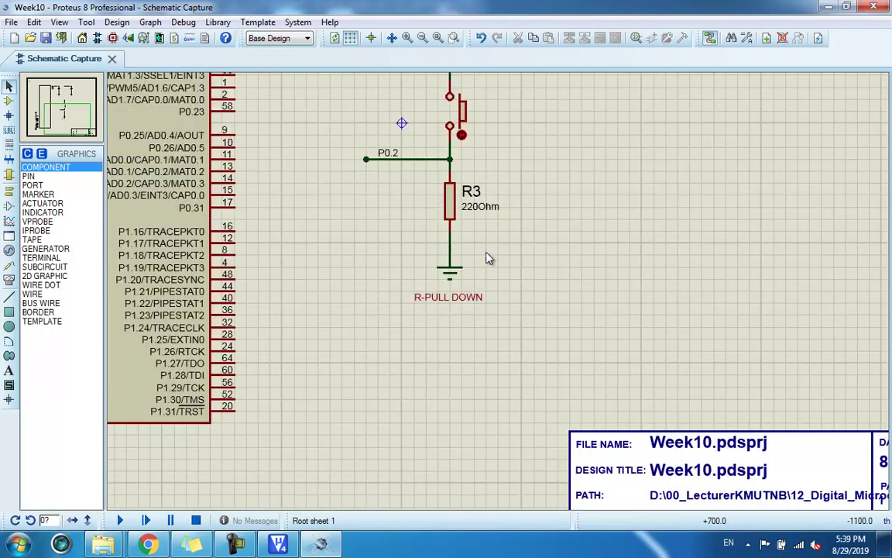
# - Move the P0.2 label up away from the push-button wire, and return it to its place just above the wire
pyautogui.scroll(-1, 455, 141)
pyautogui.scroll(2, 456, 140)
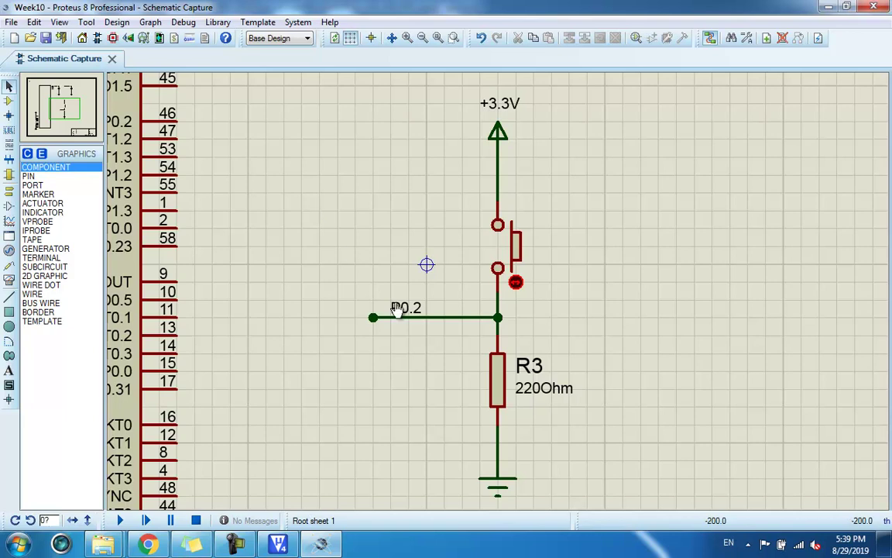
pyautogui.moveTo(403, 309); pyautogui.dragTo(392, 238)
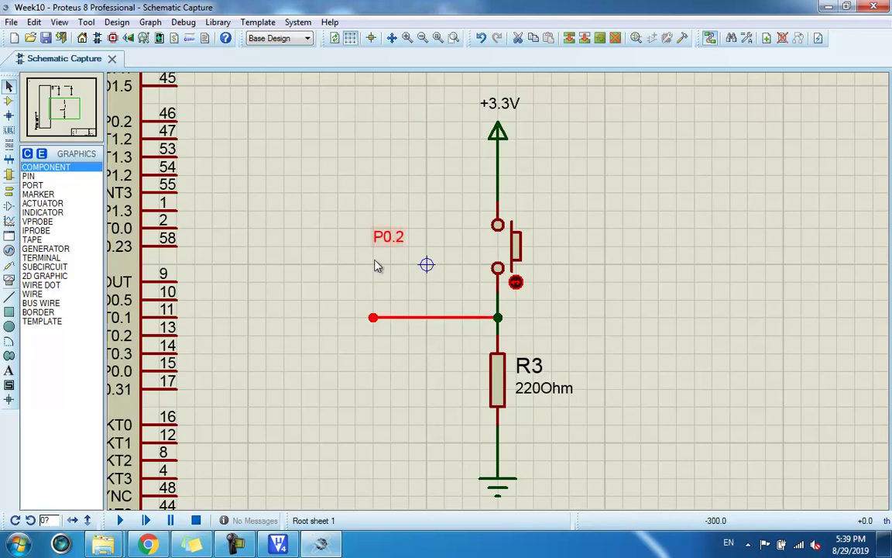
pyautogui.click(391, 249)
pyautogui.click(388, 237)
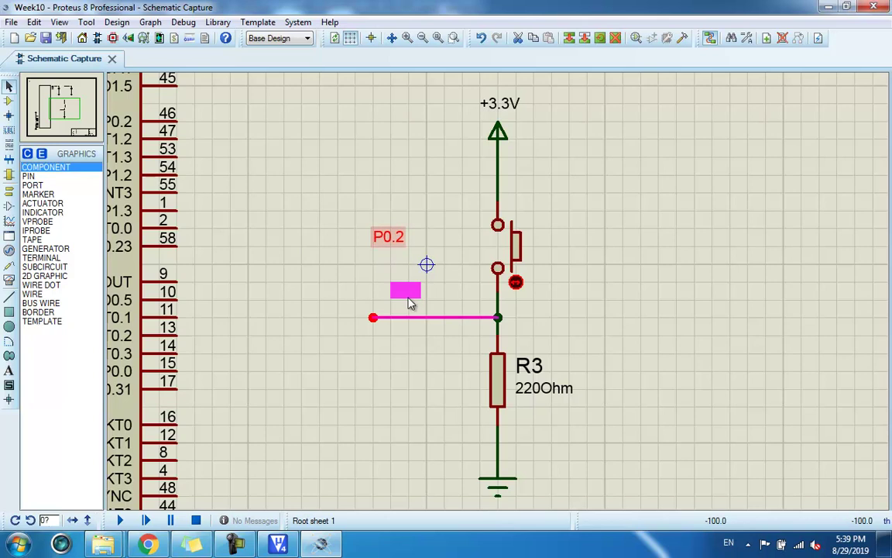
pyautogui.moveTo(412, 308); pyautogui.dragTo(412, 308)
pyautogui.click(286, 279)
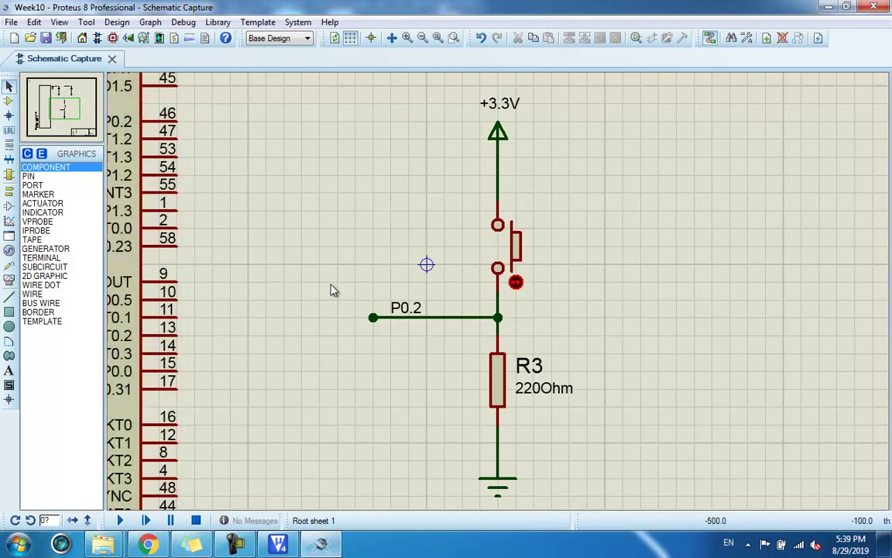
# - Run the simulation, examine the logic levels around the push button and R3, and stop it
pyautogui.click(120, 519)
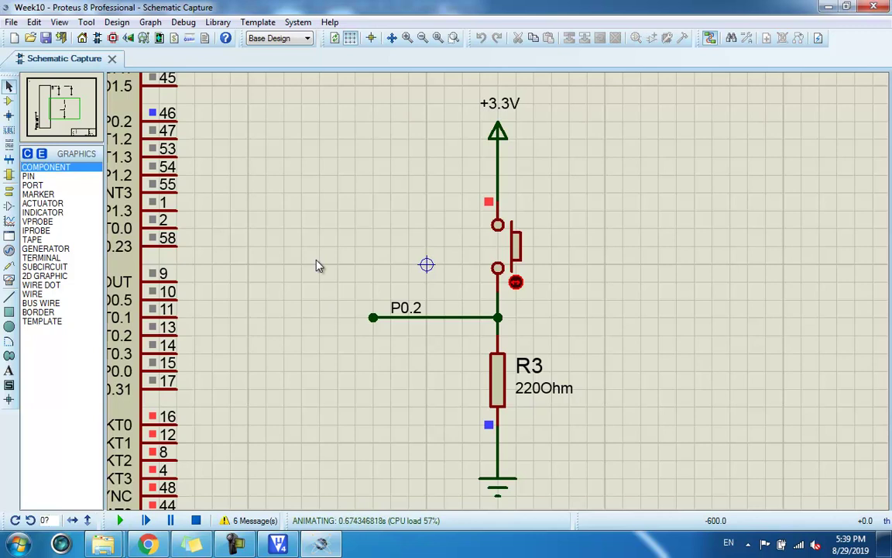
pyautogui.press('F8')
pyautogui.scroll(3, 499, 250)
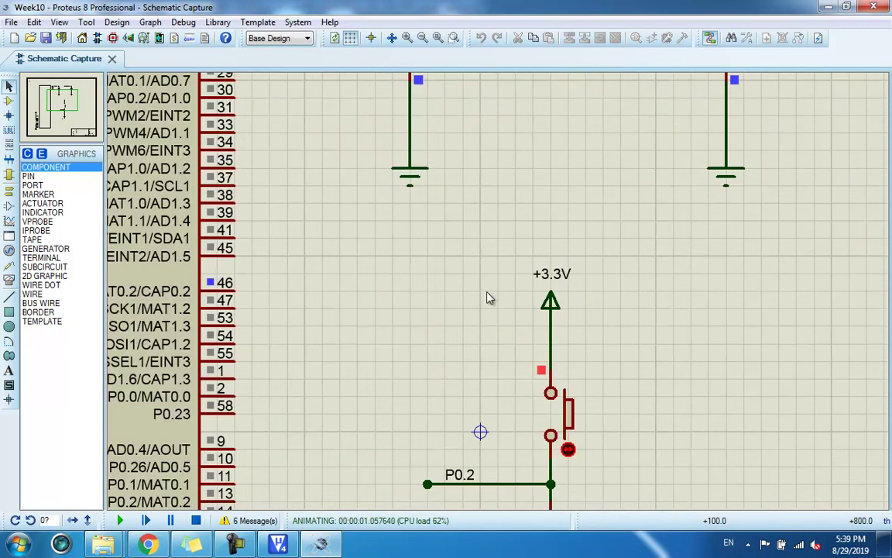
pyautogui.scroll(-2, 488, 299)
pyautogui.scroll(2, 496, 302)
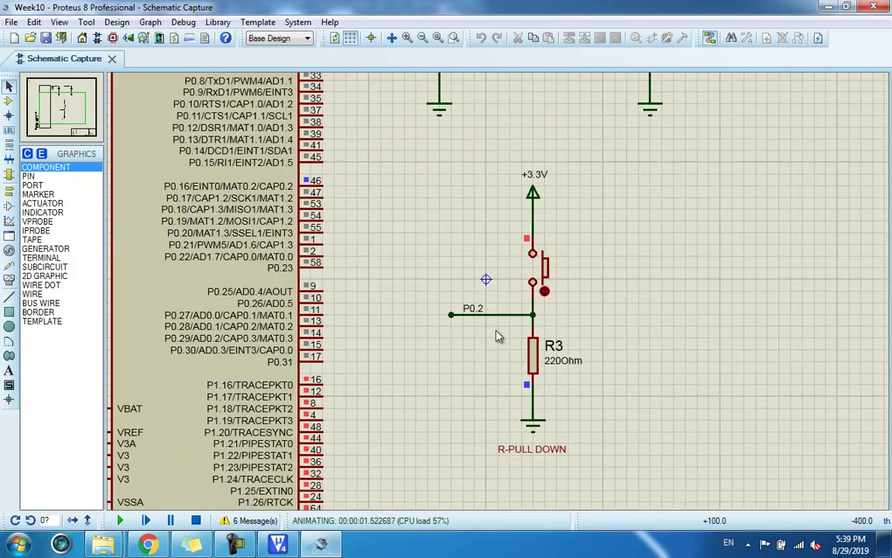
pyautogui.scroll(1, 498, 334)
pyautogui.click(196, 520)
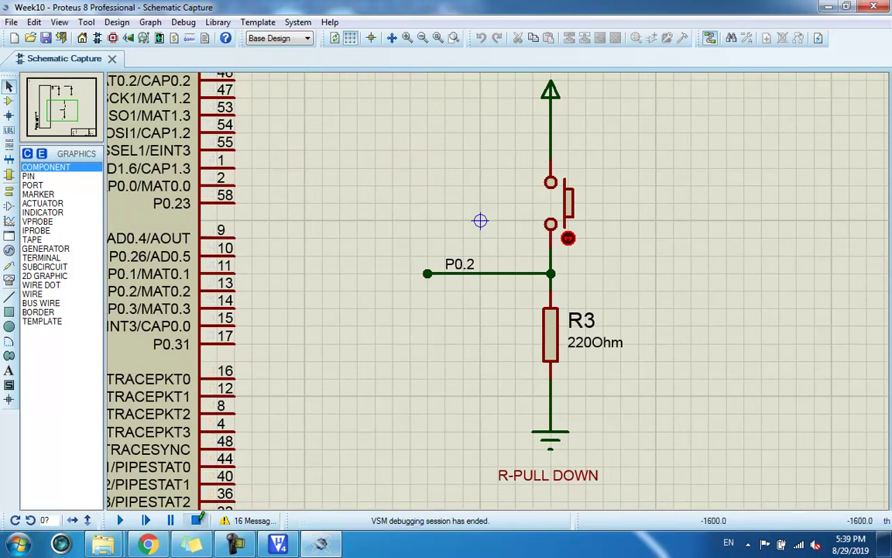
# - Delete the P0.2 label and its wire stub from the node between the push button and R3
pyautogui.rightClick(460, 266)
pyautogui.rightClick(461, 265)
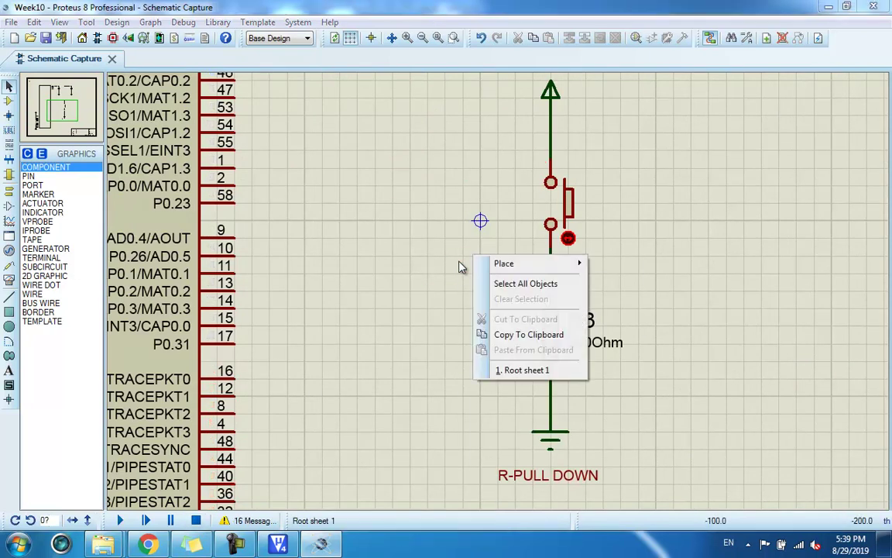
pyautogui.click(428, 284)
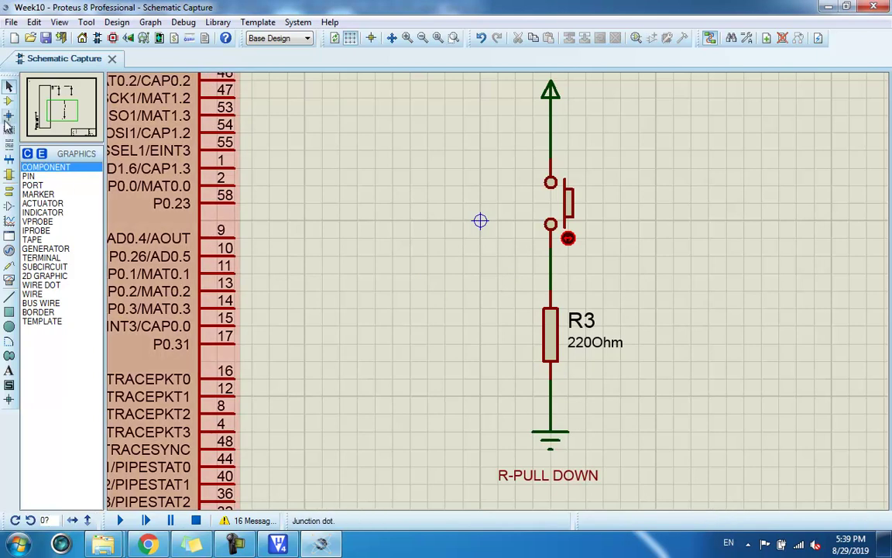
# - Draw an unlabelled horizontal wire stub to the left from the node between the push button and R3, and start the simulation
pyautogui.click(8, 101)
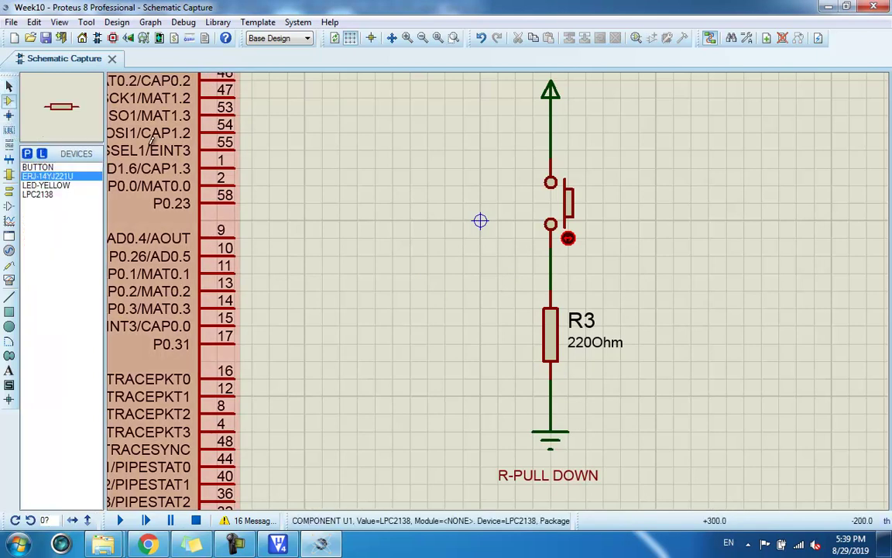
pyautogui.click(550, 273)
pyautogui.doubleClick(446, 272)
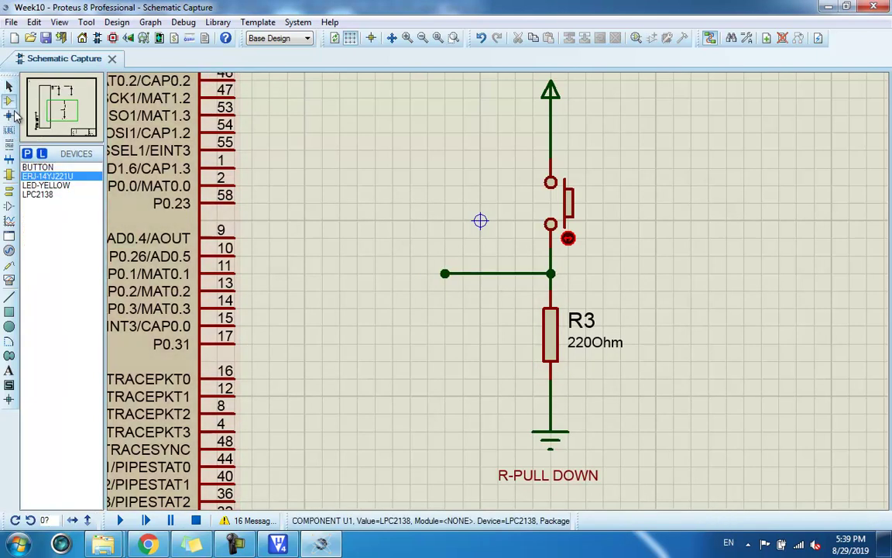
pyautogui.click(8, 85)
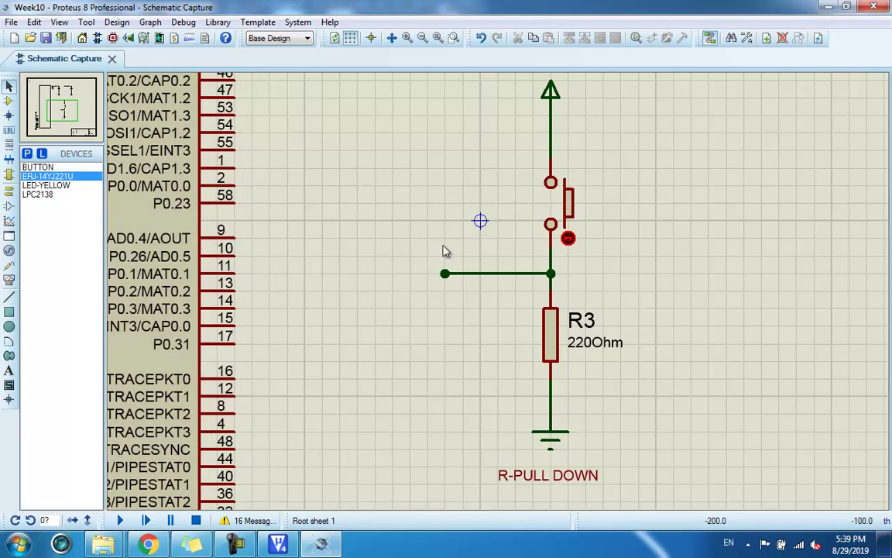
pyautogui.click(121, 520)
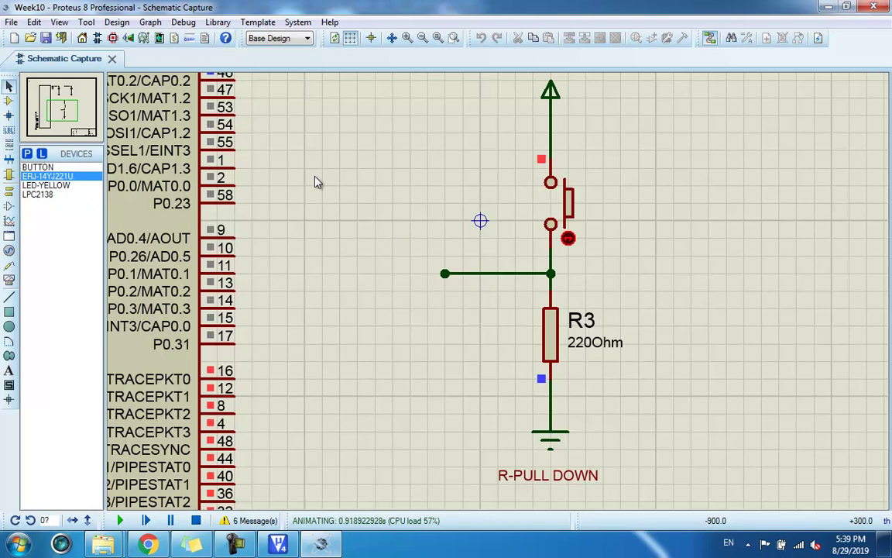
# - Place a voltage probe on the horizontal wire stub at the node between the push button and R3, and run the simulation
pyautogui.click(9, 265)
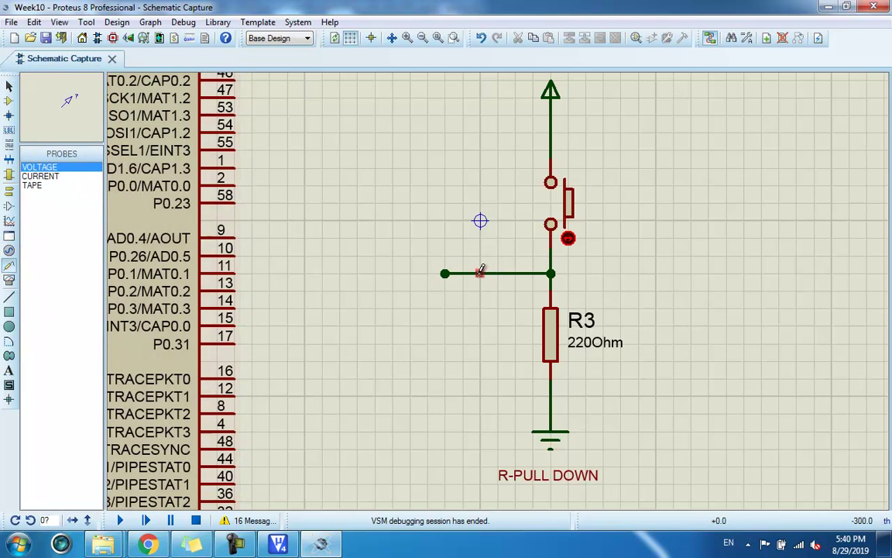
pyautogui.click(480, 273)
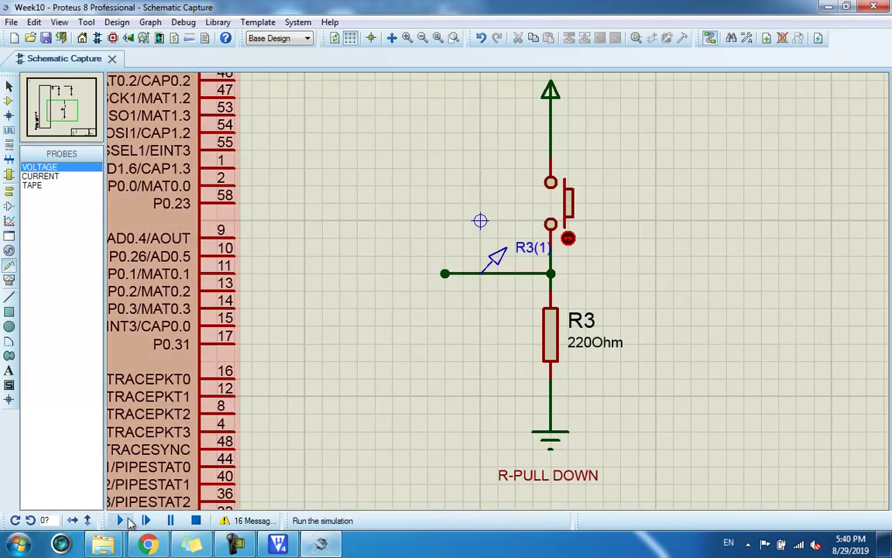
pyautogui.click(122, 520)
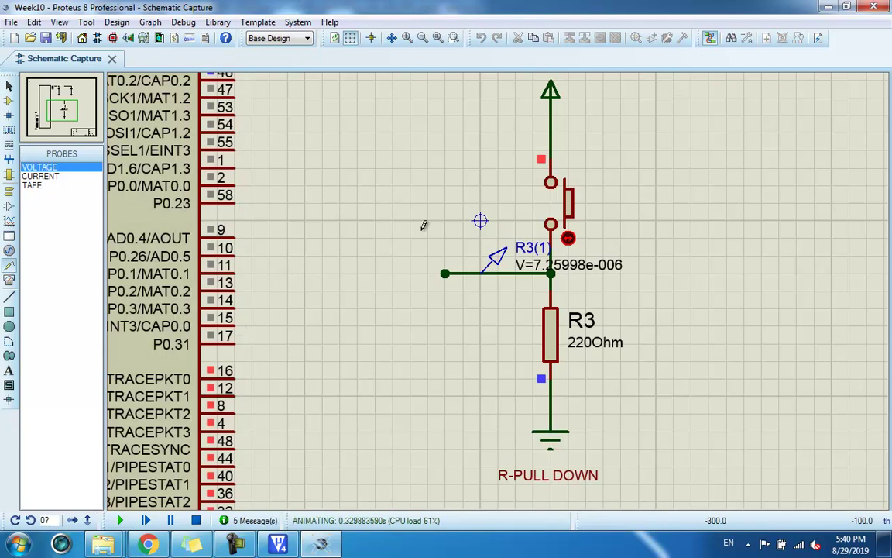
# - Examine the probe's voltage reading beside R3 with the push button open, and dismiss the browser notification
pyautogui.scroll(1, 579, 278)
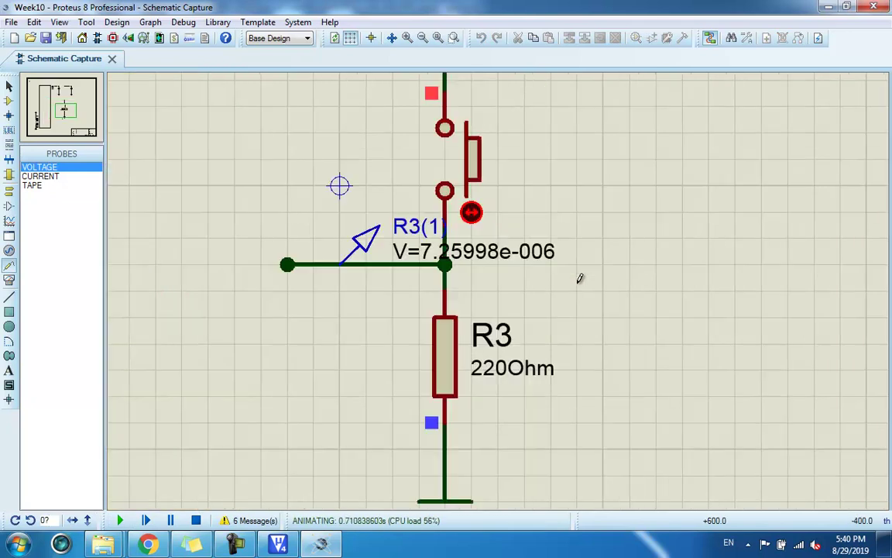
pyautogui.scroll(1, 492, 295)
pyautogui.scroll(-1, 491, 294)
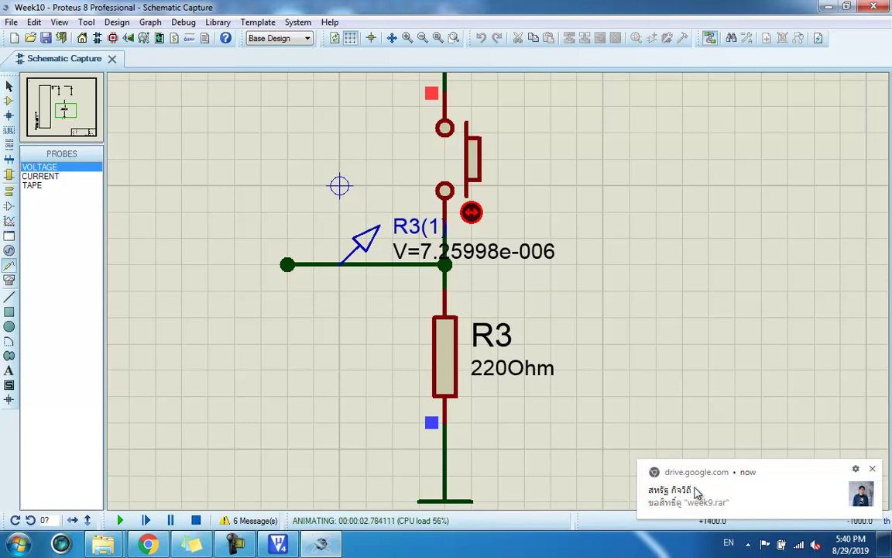
pyautogui.click(874, 473)
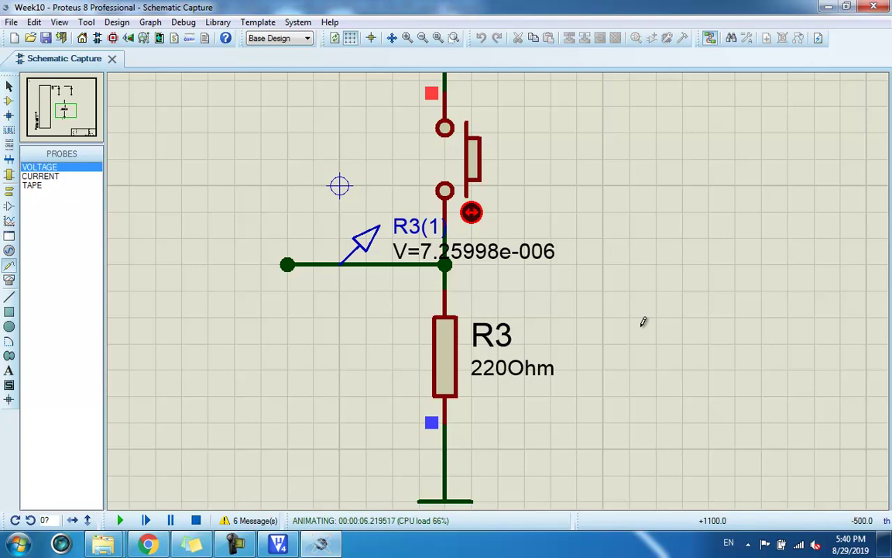
pyautogui.scroll(-2, 522, 287)
pyautogui.scroll(2, 522, 287)
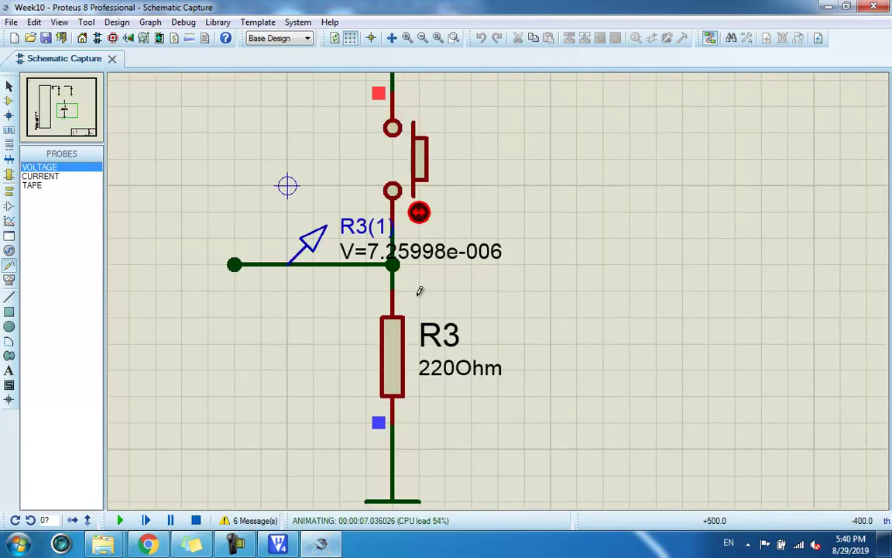
pyautogui.scroll(-1, 419, 291)
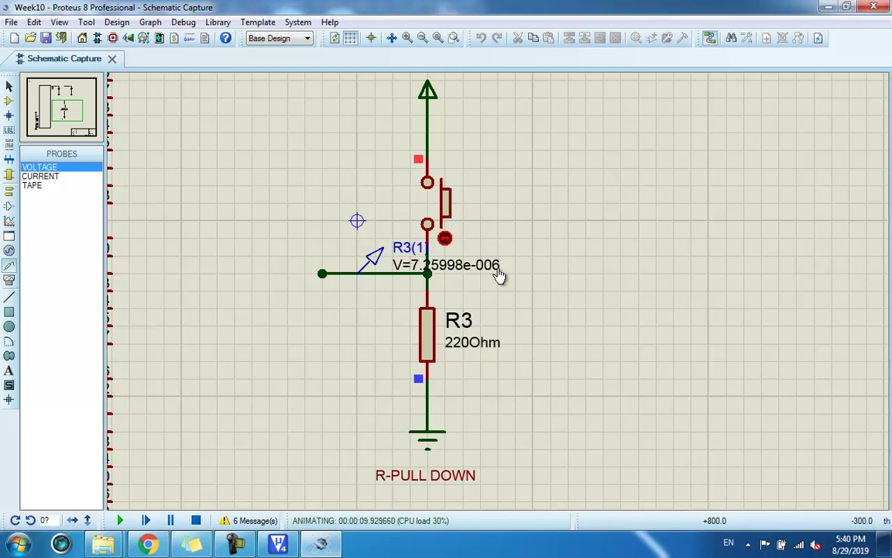
# - Actuate the push button above R3 repeatedly to compare the probe voltage with the button closed and released
pyautogui.click(442, 206)
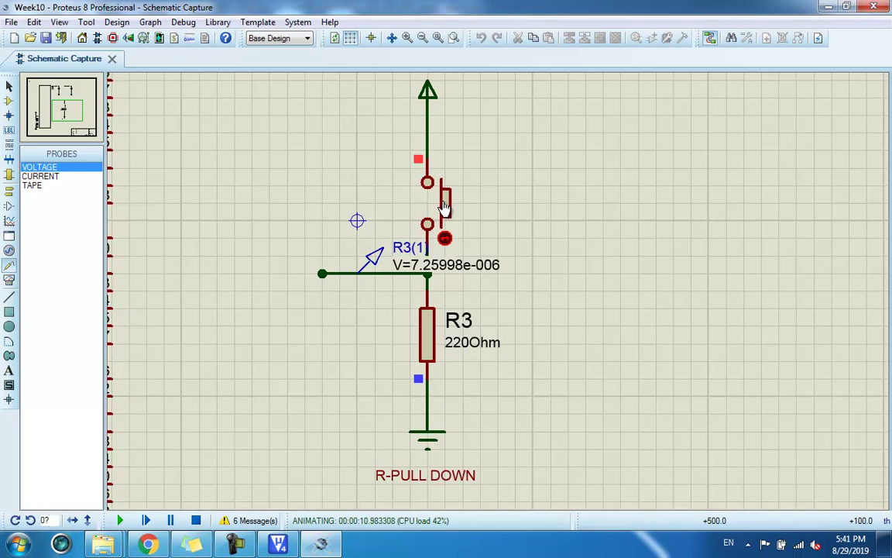
pyautogui.click(442, 207)
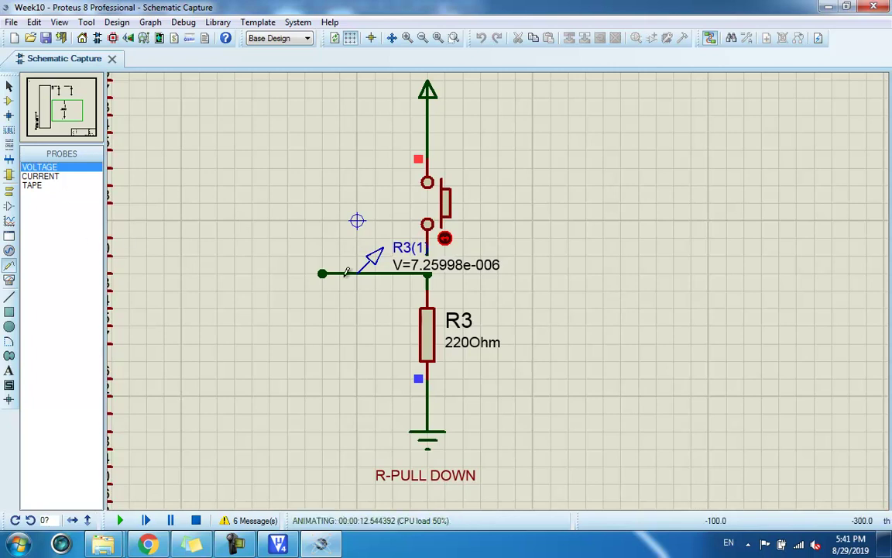
pyautogui.click(448, 203)
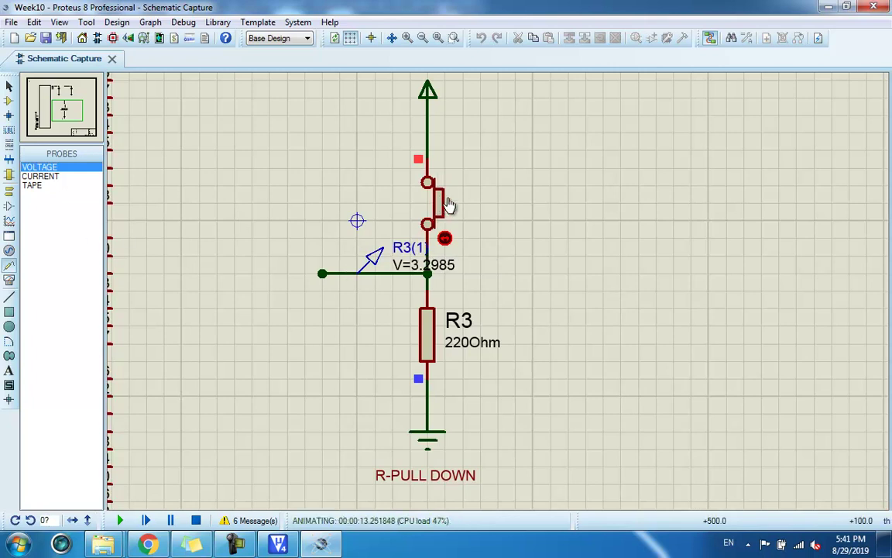
pyautogui.click(449, 203)
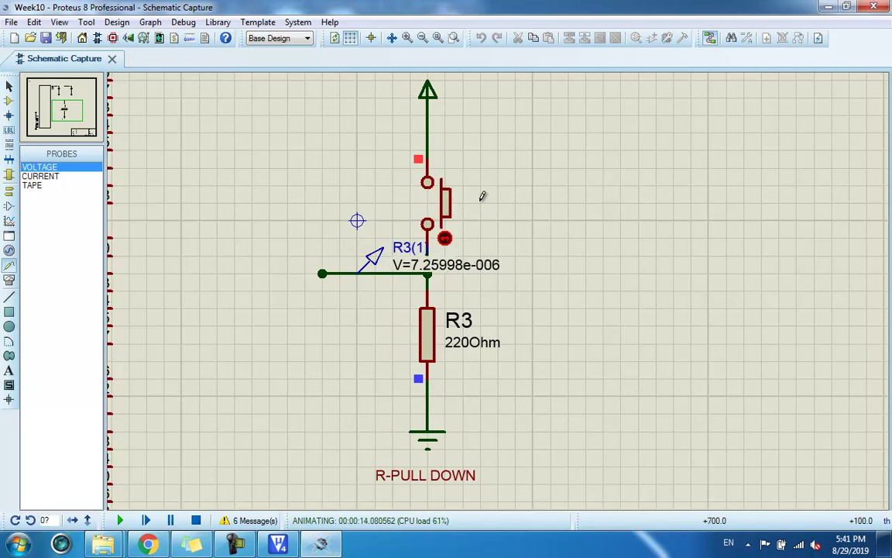
pyautogui.click(446, 209)
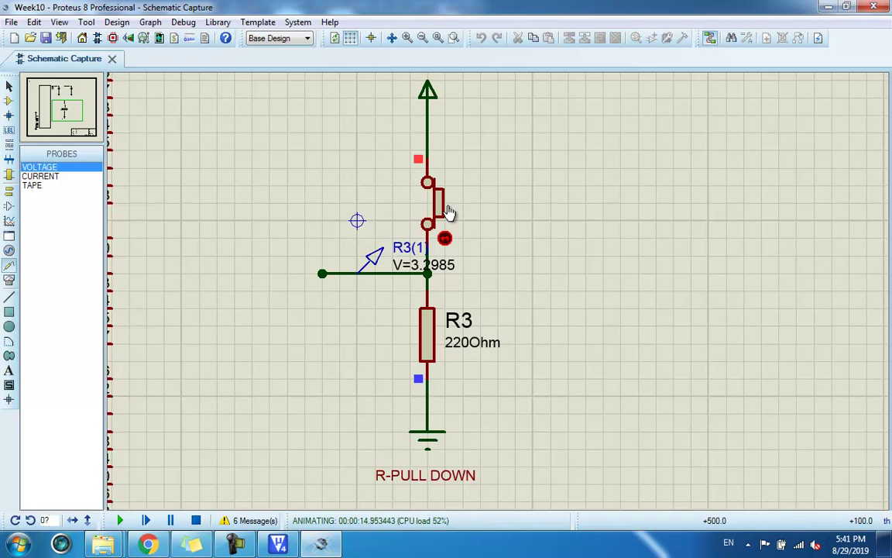
pyautogui.click(448, 209)
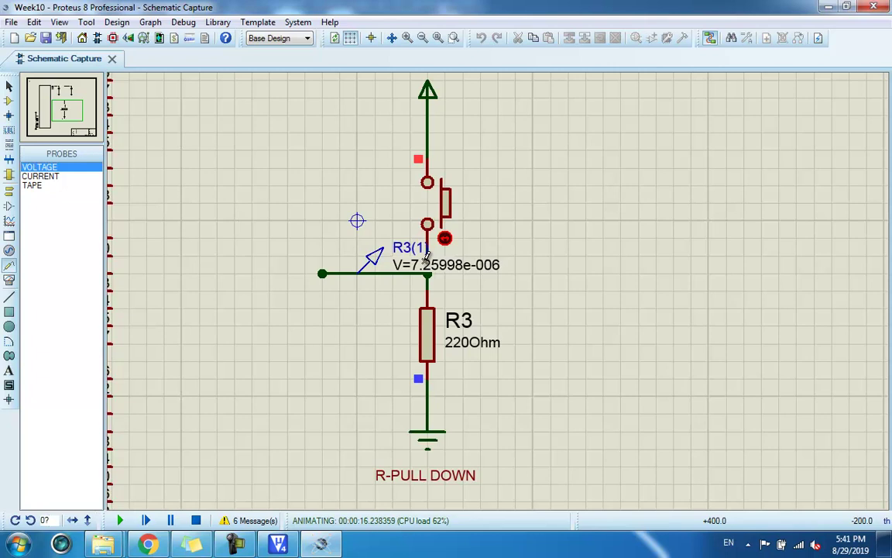
pyautogui.click(449, 208)
pyautogui.click(450, 209)
pyautogui.click(450, 209)
pyautogui.click(449, 210)
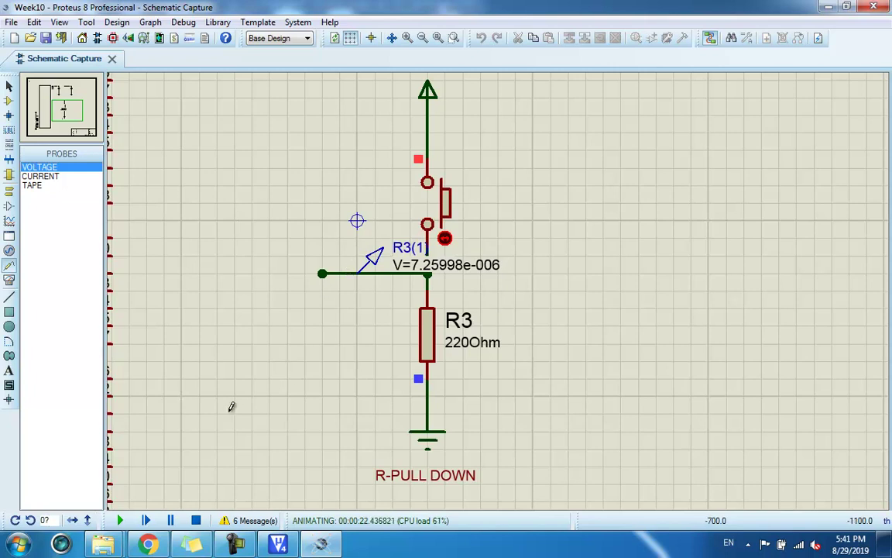
# - Switch to Chrome and search Google in a new tab for "ttl voltage levels 3.3v"
pyautogui.click(148, 543)
pyautogui.click(780, 11)
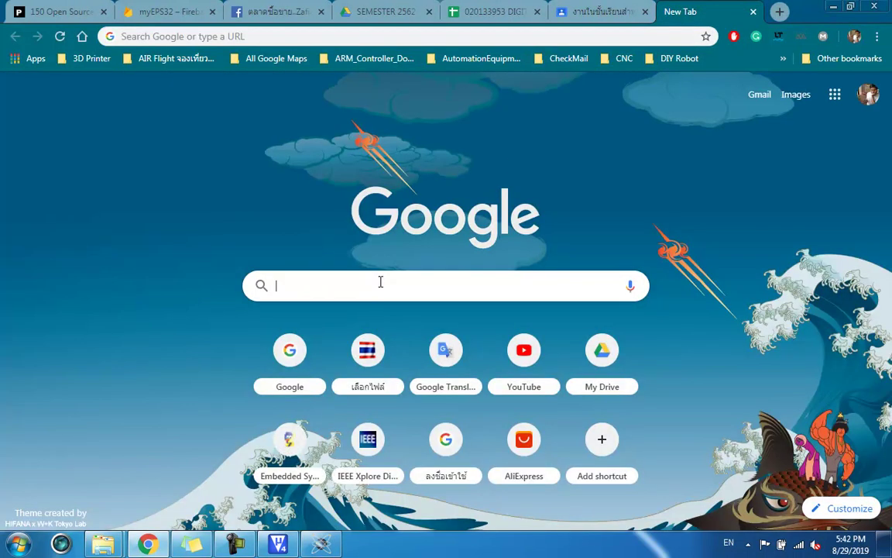
pyautogui.write('TT')
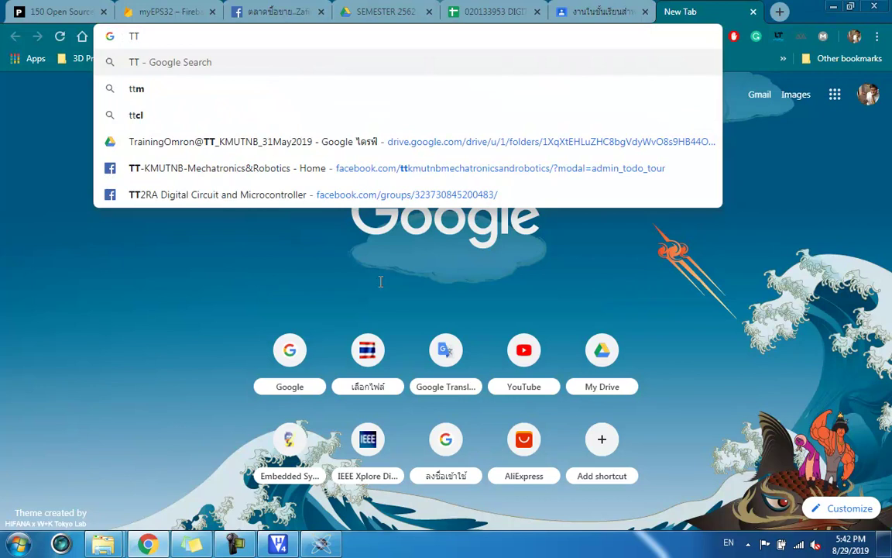
pyautogui.write('L Vo')
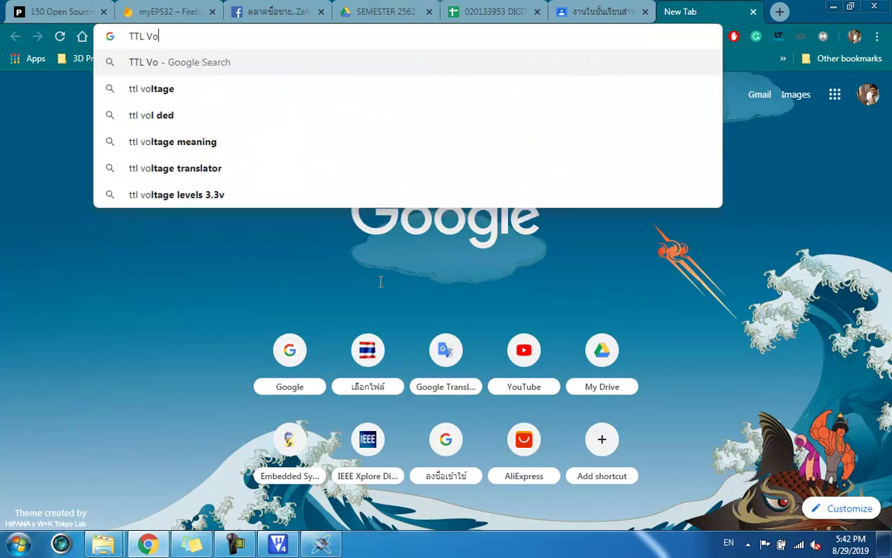
pyautogui.write('ltage')
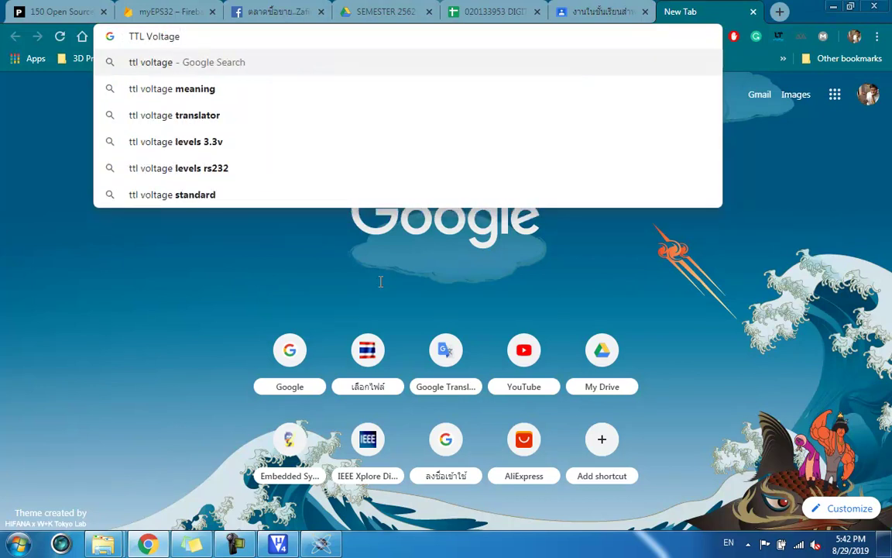
pyautogui.press('Down')
pyautogui.press('Down')
pyautogui.press('Down')
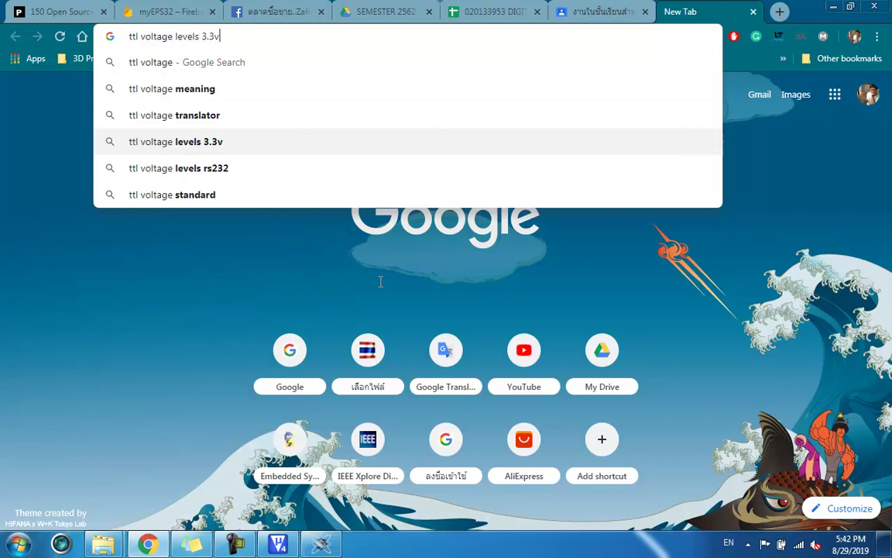
pyautogui.press('Return')
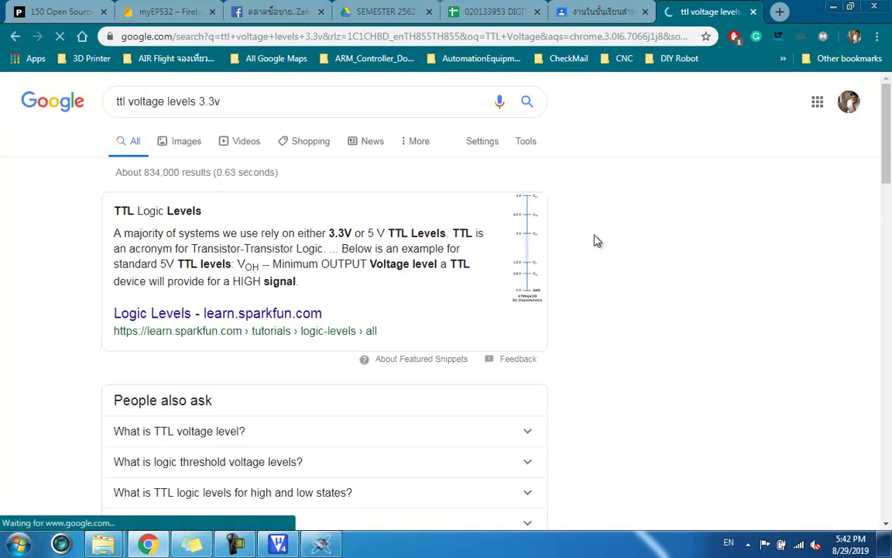
# - Examine the ATMega328 and acceptable TTL gate signal level diagrams in the image results, and open the latter's SparkFun source page
pyautogui.click(515, 234)
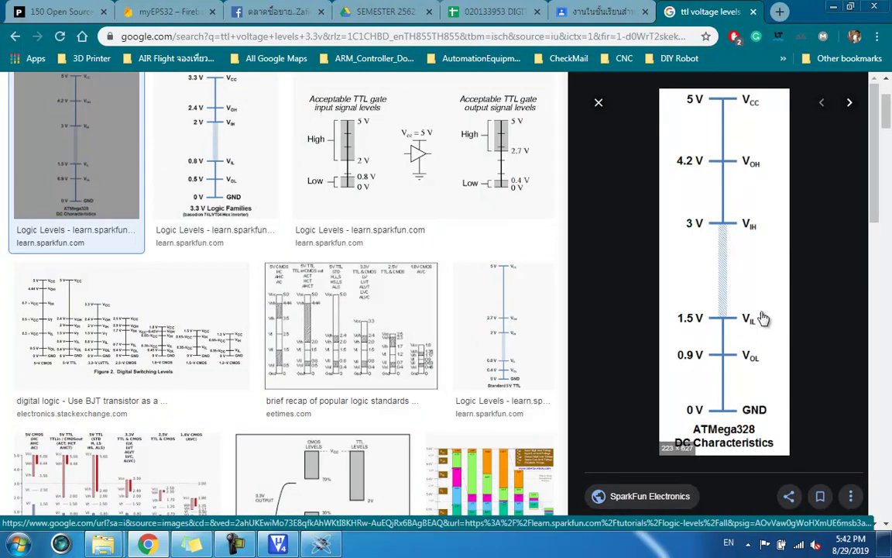
pyautogui.scroll(1, 258, 205)
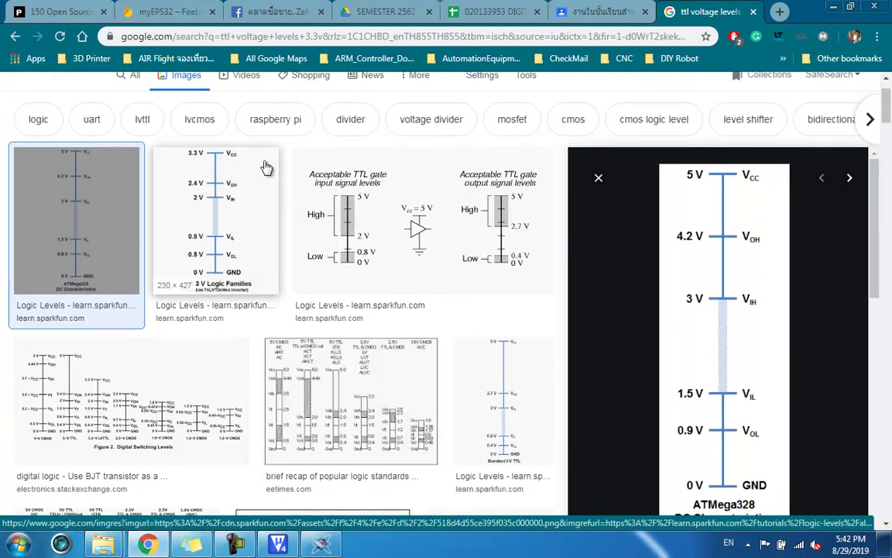
pyautogui.click(385, 220)
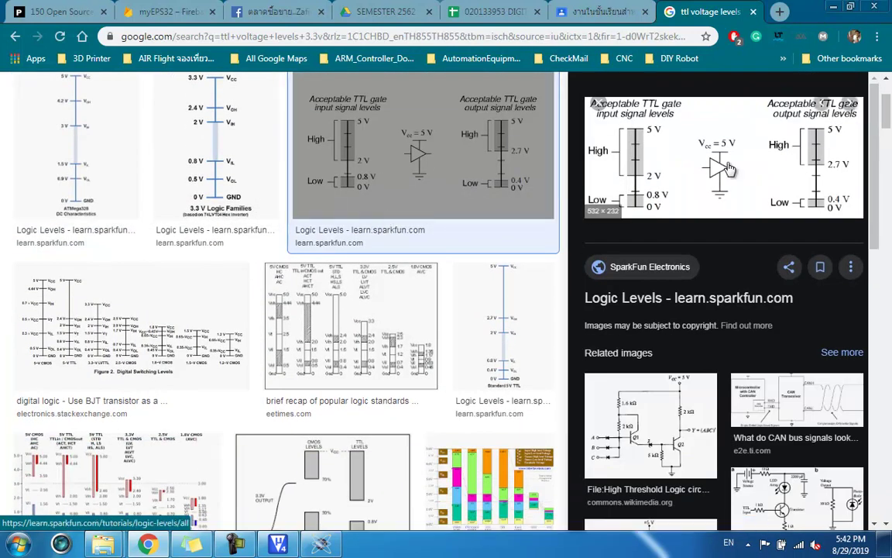
pyautogui.click(654, 147)
pyautogui.click(626, 9)
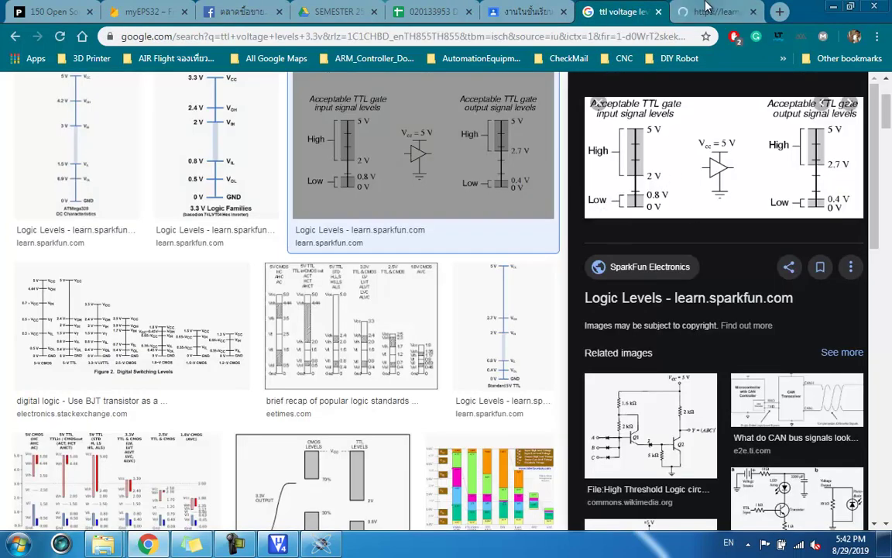
pyautogui.click(706, 8)
pyautogui.click(624, 11)
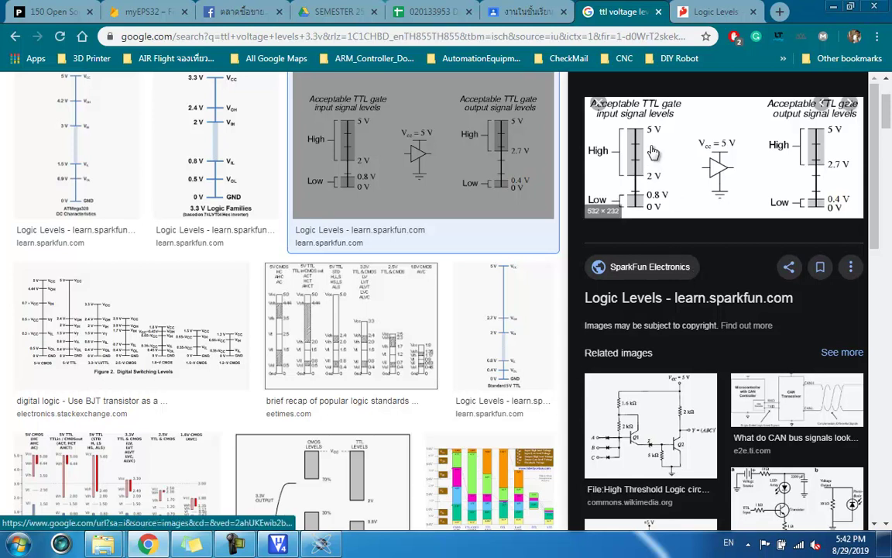
# - Switch to Proteus, actuate the push button to check the probe voltage, and return to the TTL level diagram in Chrome for comparison
pyautogui.click(834, 7)
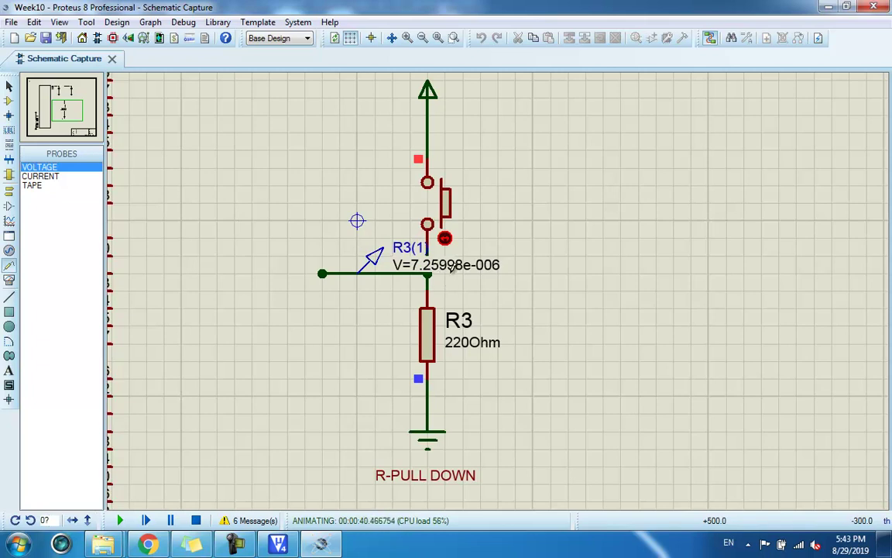
pyautogui.click(446, 206)
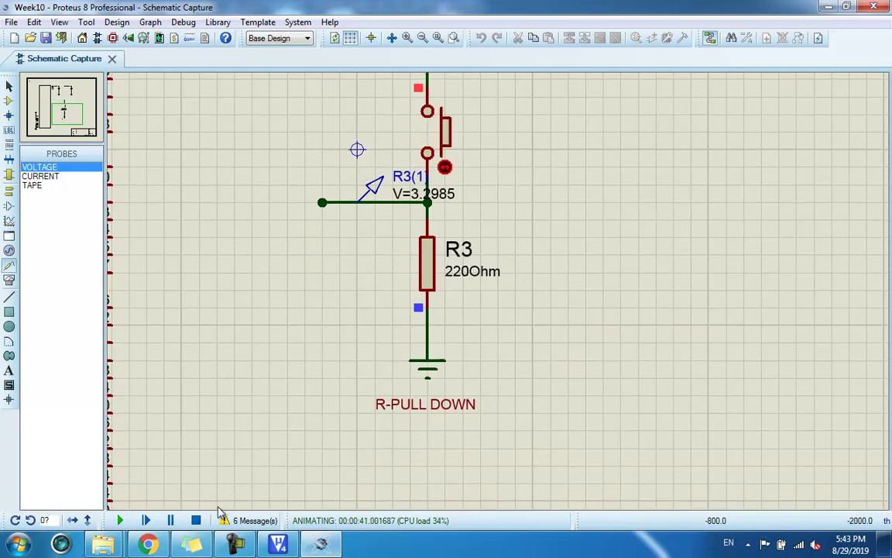
pyautogui.click(148, 543)
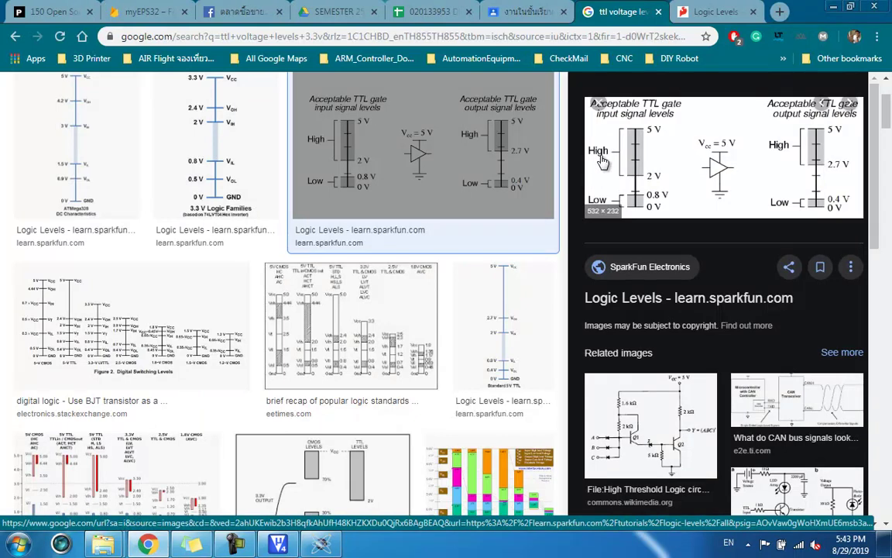
# - Switch back to Proteus, actuate the push button between +3.3V and R3 once more, and stop the simulation
pyautogui.hotkey('alt', 'Tab')
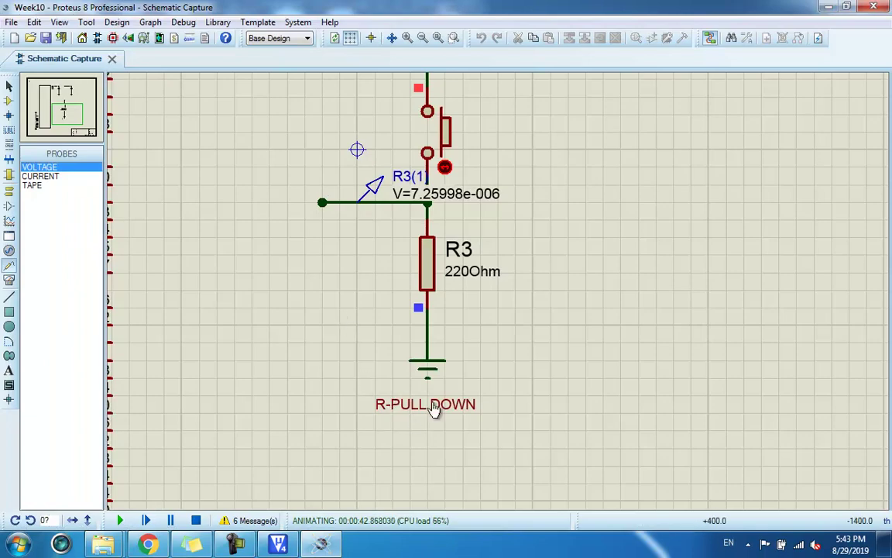
pyautogui.scroll(-2, 494, 232)
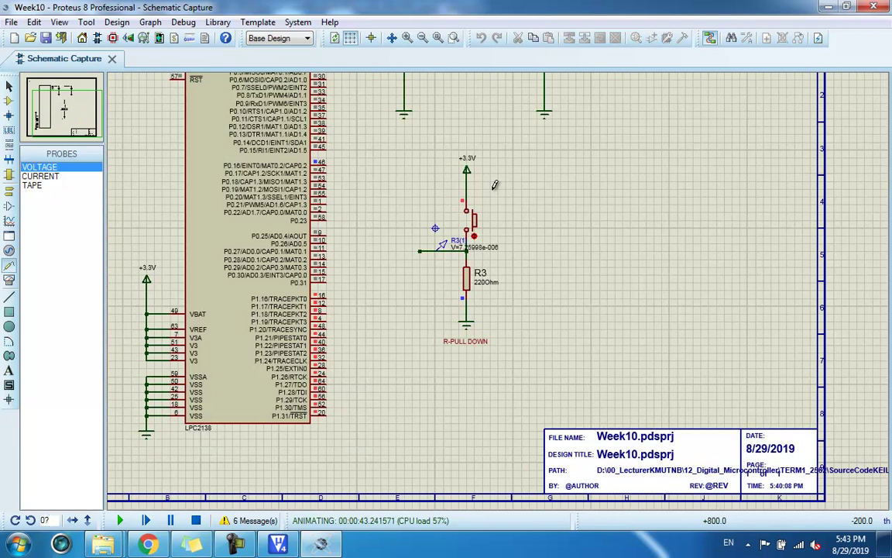
pyautogui.scroll(2, 496, 300)
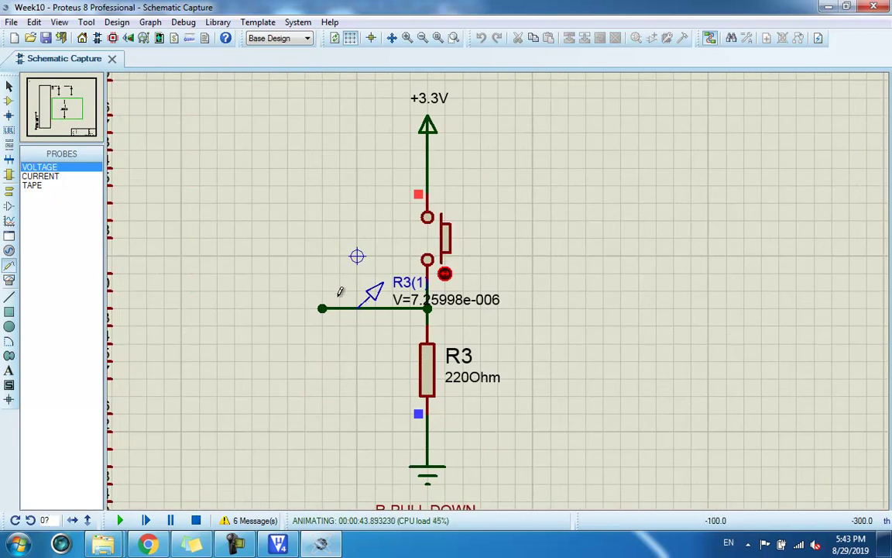
pyautogui.click(443, 237)
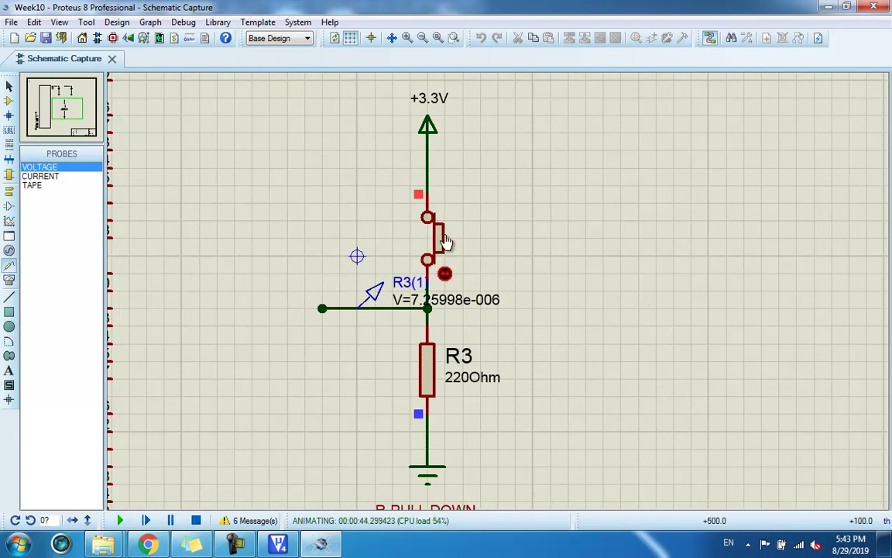
pyautogui.scroll(-2, 506, 390)
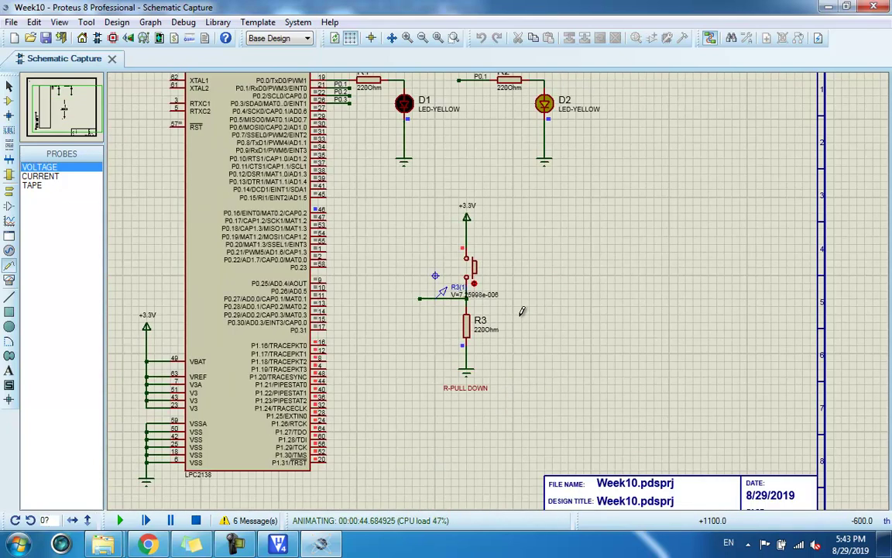
pyautogui.scroll(1, 518, 309)
pyautogui.press('shift+Pause')
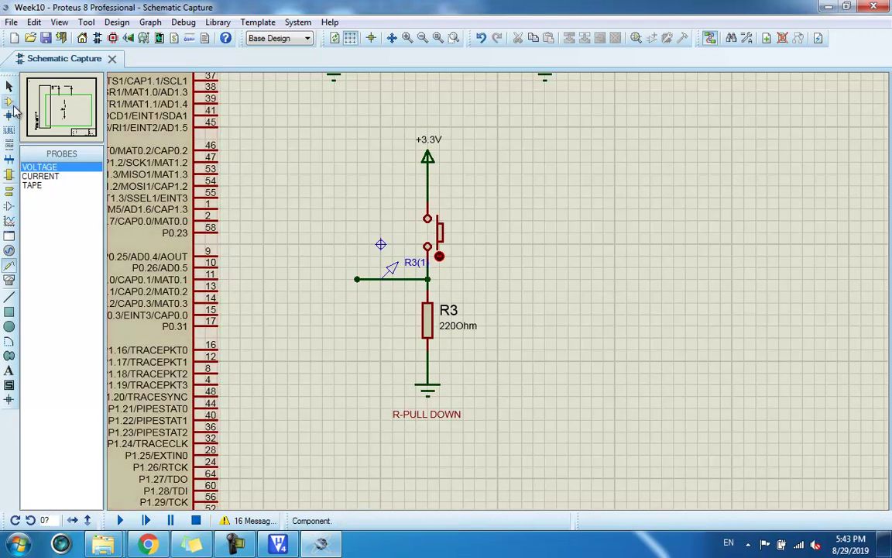
# - Place a BUTTON device rotated 270 degrees in the empty area beside the R3 pull-down circuit
pyautogui.click(9, 101)
pyautogui.click(39, 166)
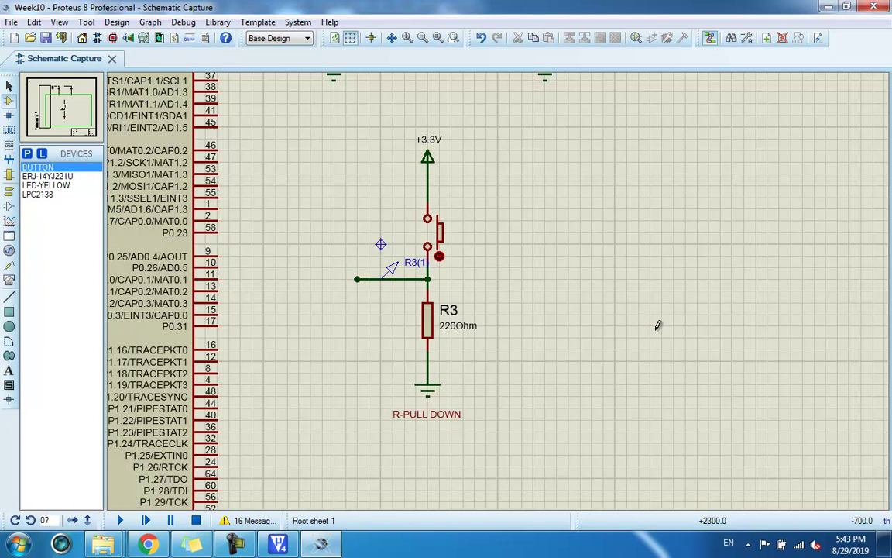
pyautogui.click(47, 169)
pyautogui.click(30, 520)
pyautogui.click(30, 521)
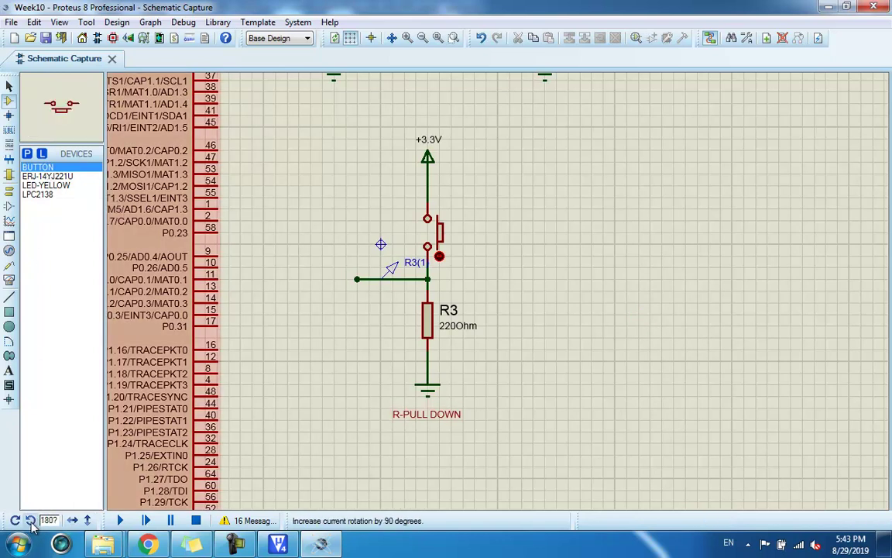
pyautogui.click(30, 520)
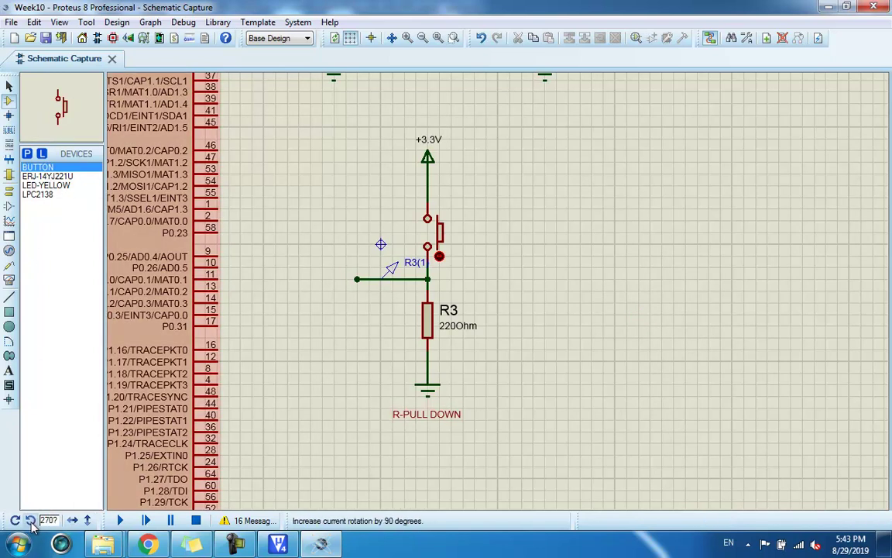
pyautogui.click(616, 302)
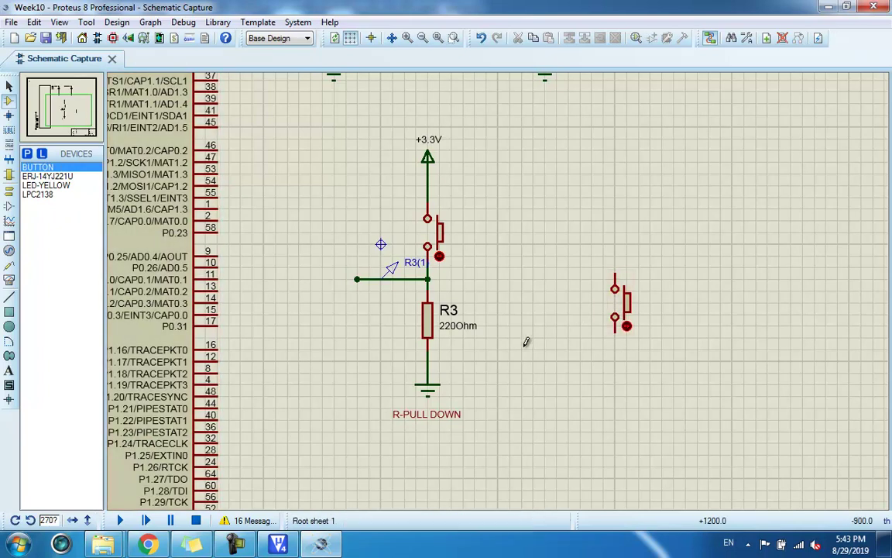
# - Place an ERJ-14YJ221U resistor vertically above the new push button
pyautogui.click(46, 176)
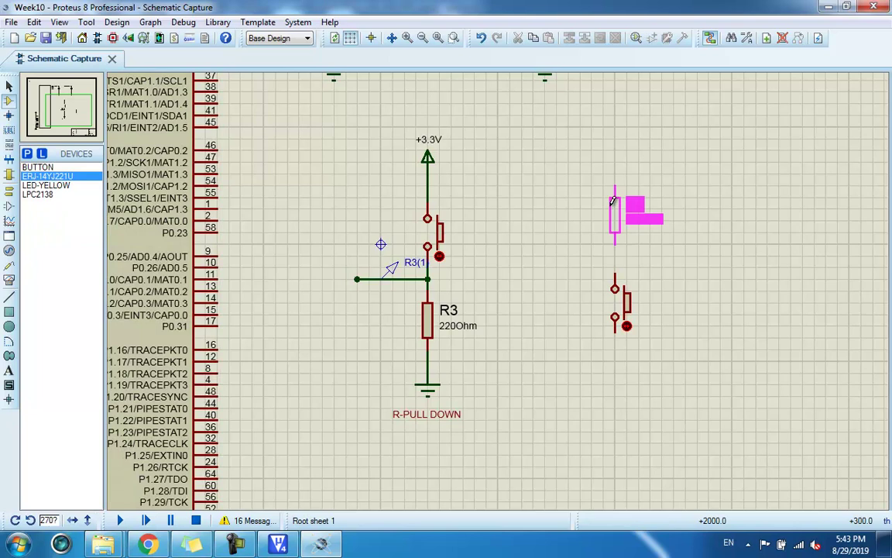
pyautogui.click(613, 201)
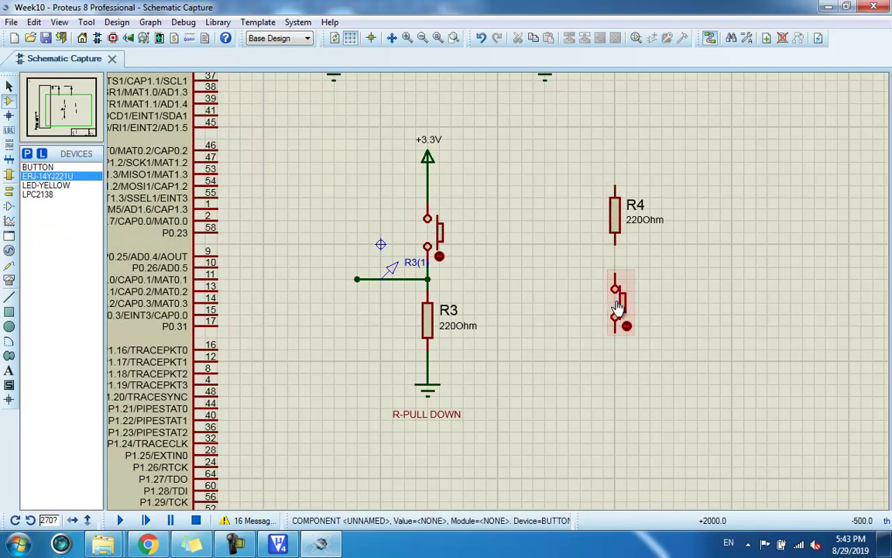
pyautogui.press('Escape')
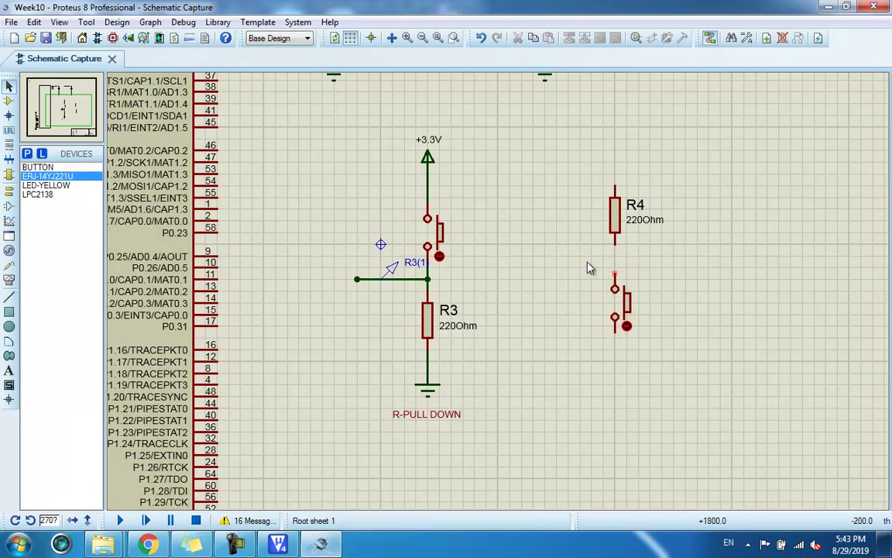
# - Move the new push button and R4 farther apart on the same vertical line and wire R4's lower pin to the button's upper pin
pyautogui.moveTo(588, 268); pyautogui.dragTo(652, 360)
pyautogui.moveTo(607, 294); pyautogui.dragTo(609, 312)
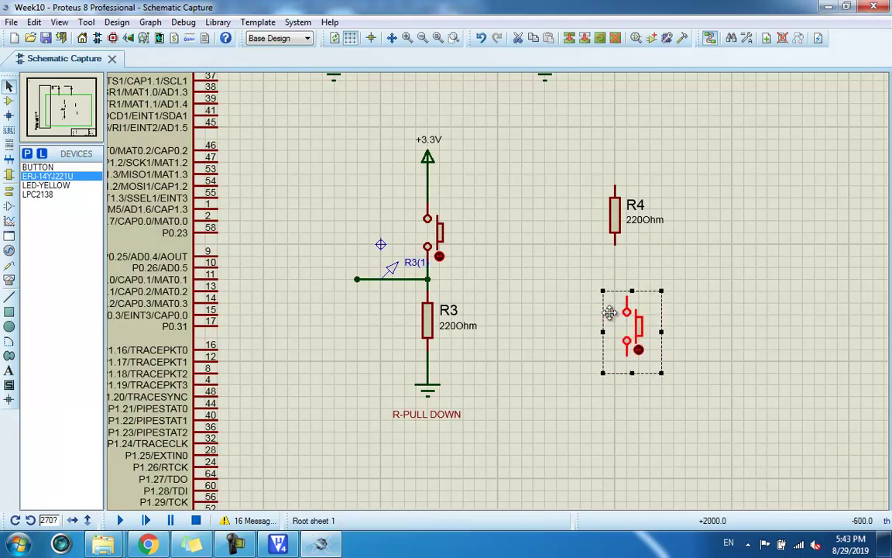
pyautogui.click(709, 271)
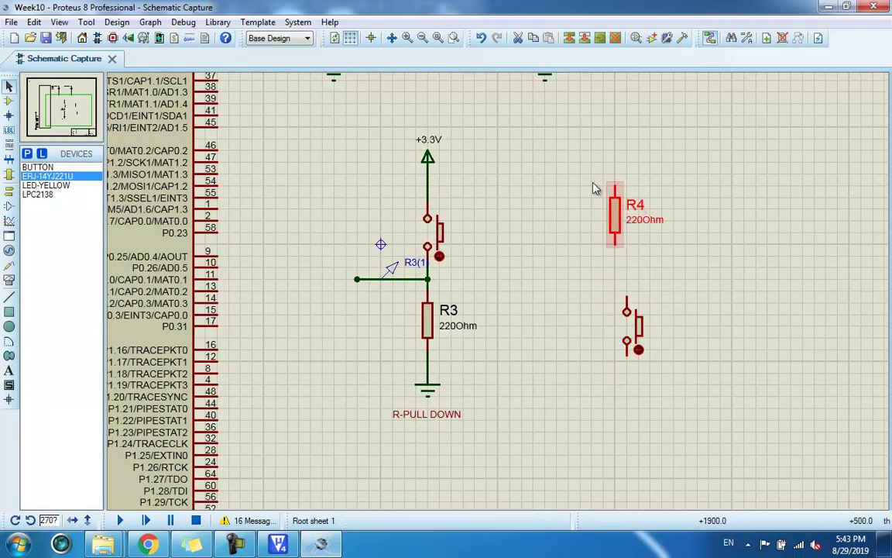
pyautogui.moveTo(568, 147); pyautogui.dragTo(699, 283)
pyautogui.moveTo(615, 214); pyautogui.dragTo(627, 202)
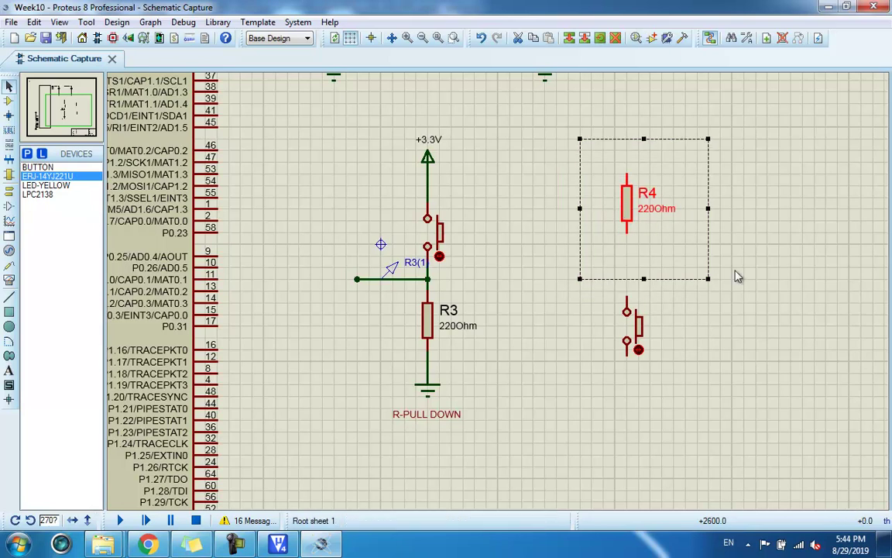
pyautogui.click(737, 276)
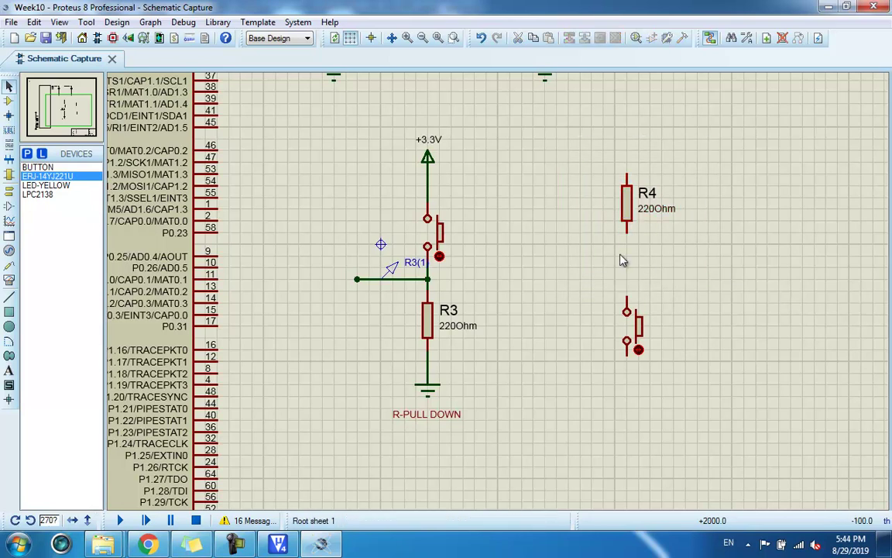
pyautogui.click(627, 298)
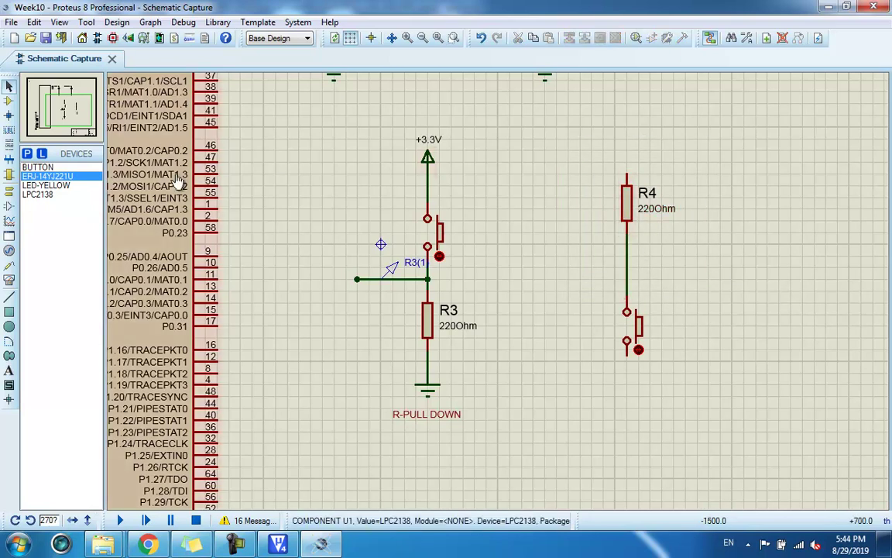
# - Place a POWER terminal above R4 and wire it to the resistor's upper pin
pyautogui.click(8, 205)
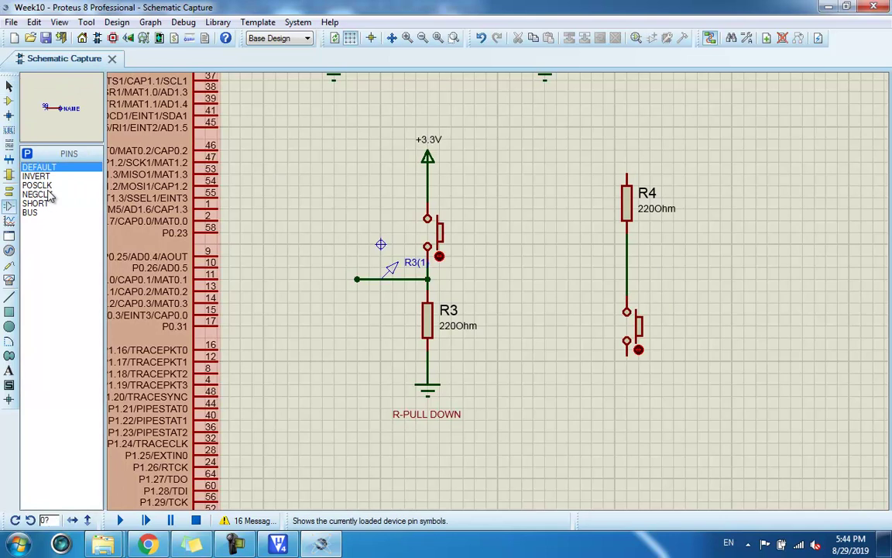
pyautogui.click(9, 192)
pyautogui.click(37, 203)
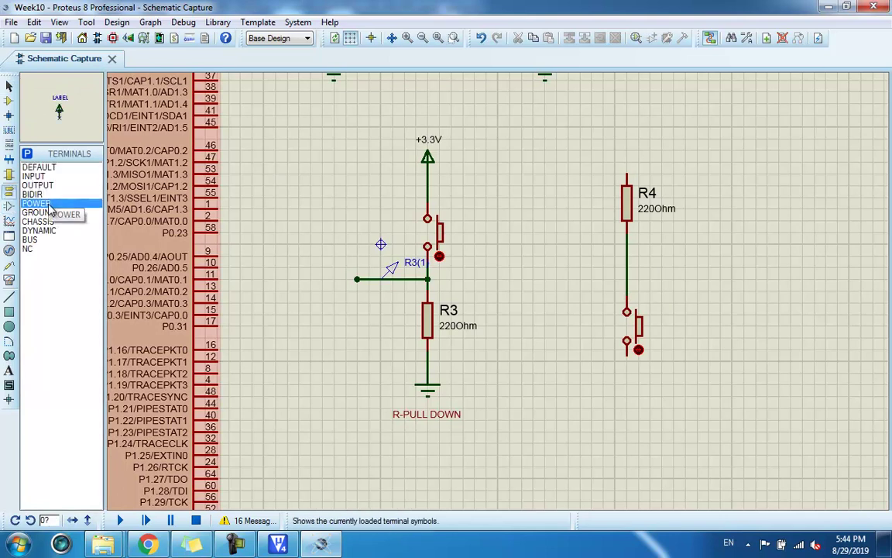
pyautogui.click(626, 125)
pyautogui.click(627, 137)
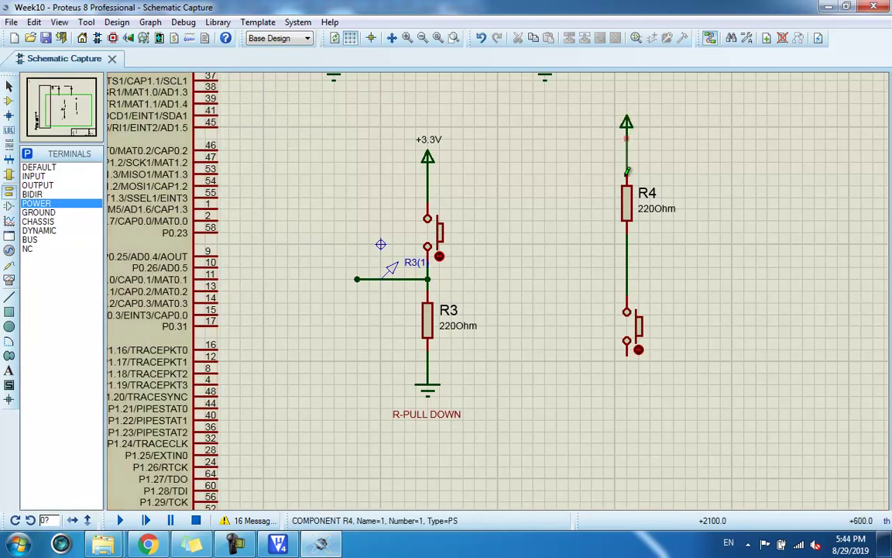
pyautogui.click(628, 170)
# - Add a GROUND terminal wired below the new push button and draw a branch wire from the node between R4 and the button
pyautogui.click(39, 211)
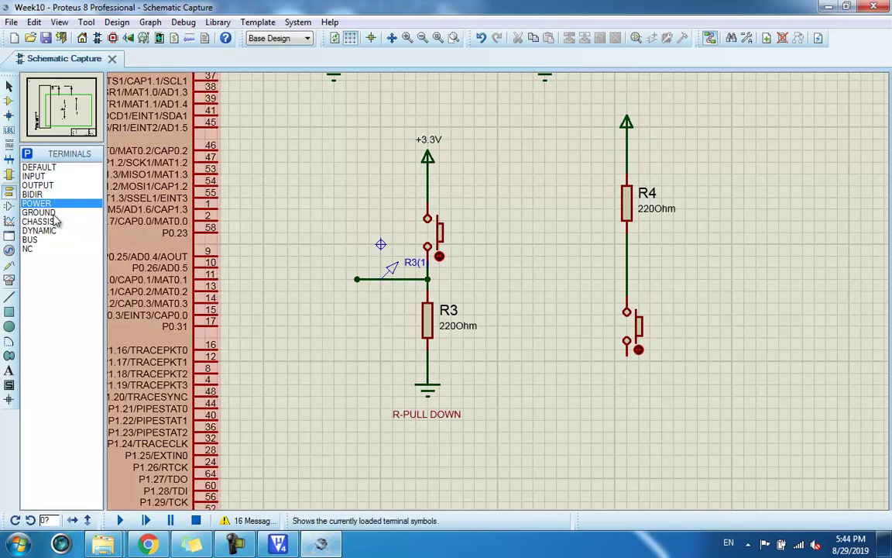
pyautogui.click(627, 391)
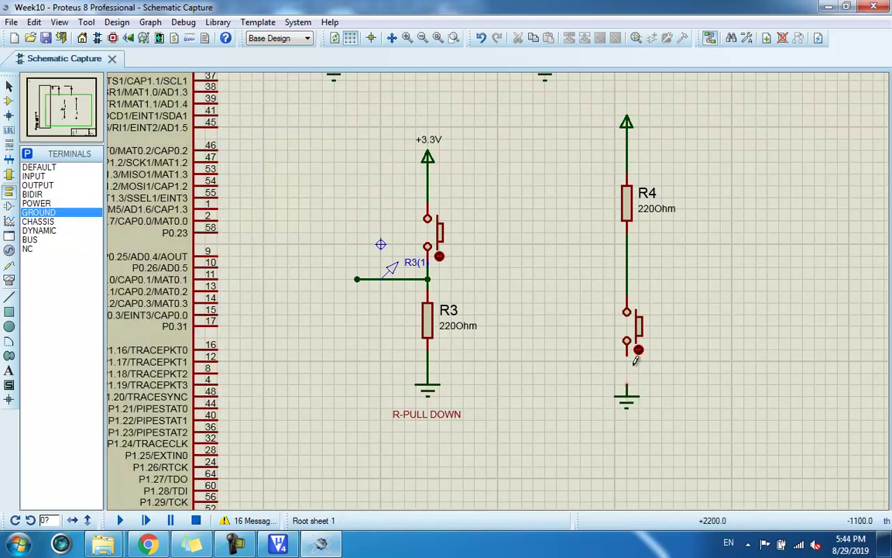
pyautogui.click(625, 266)
pyautogui.doubleClick(568, 267)
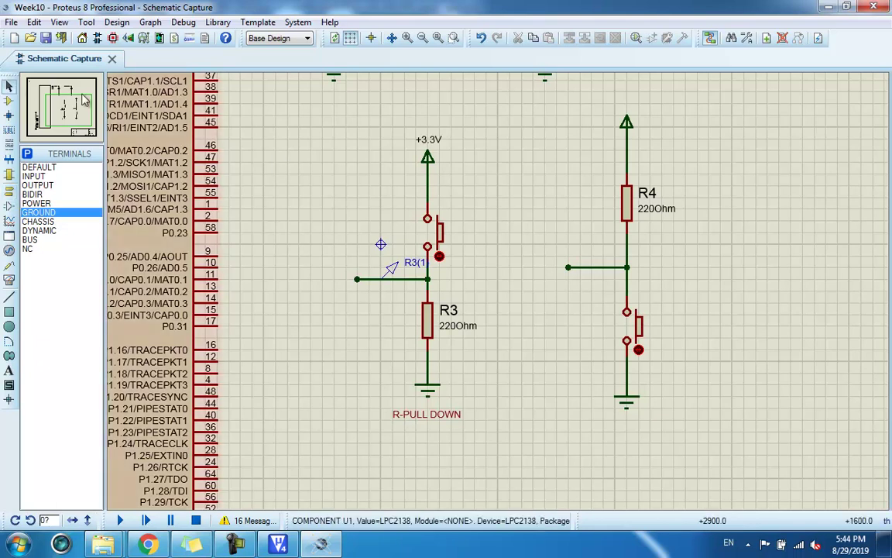
# - Move R4 down close to the branch node and lower its power terminal to the height of the R3 circuit's supply
pyautogui.click(627, 195)
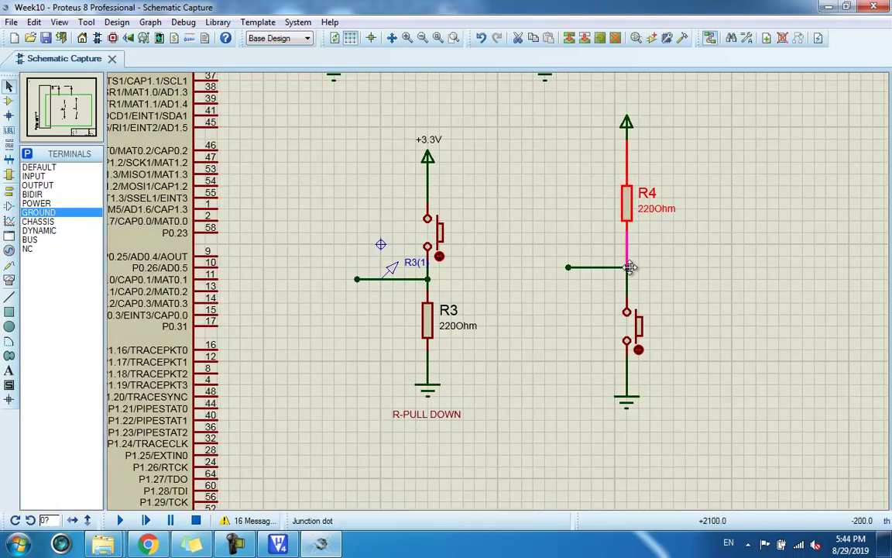
pyautogui.moveTo(630, 247)
pyautogui.mouseDown()
pyautogui.moveTo(596, 231)
pyautogui.moveTo(627, 246)
pyautogui.mouseUp()
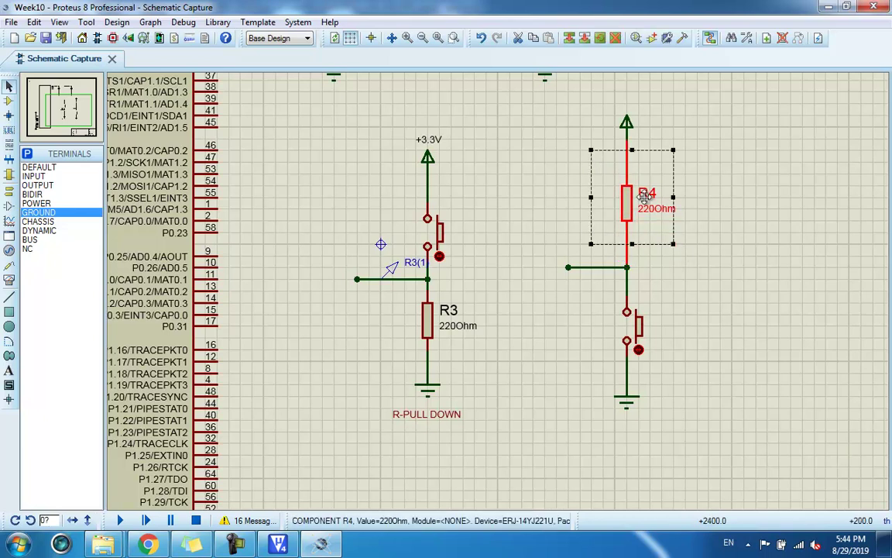
pyautogui.moveTo(647, 175); pyautogui.dragTo(647, 198)
pyautogui.click(694, 203)
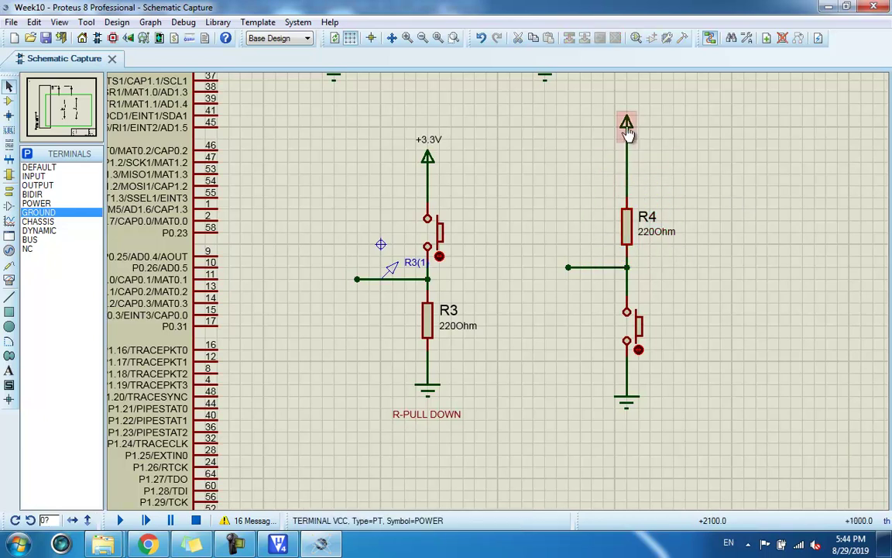
pyautogui.moveTo(627, 126); pyautogui.dragTo(626, 156)
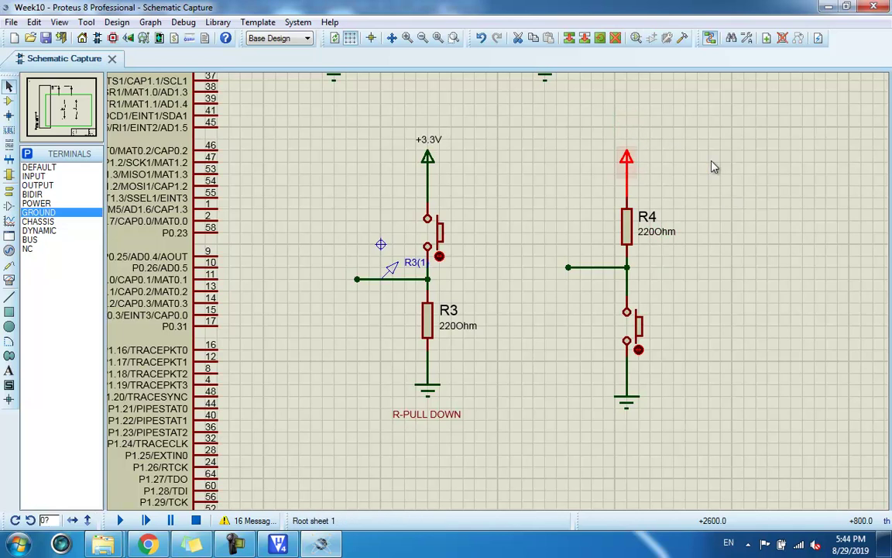
# - Label the power terminal above R4 as +3.3V and move the ground terminal up level with the R3 circuit's ground
pyautogui.doubleClick(627, 160)
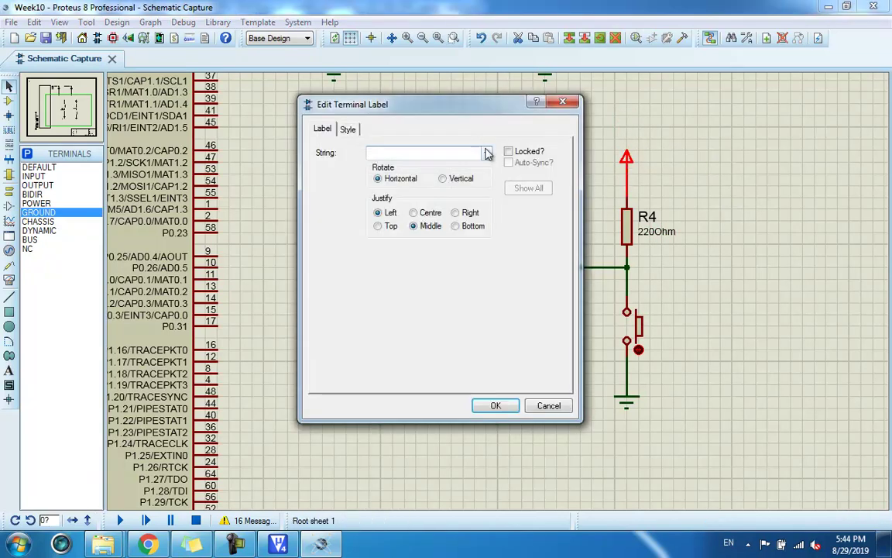
pyautogui.click(486, 153)
pyautogui.click(403, 165)
pyautogui.click(495, 405)
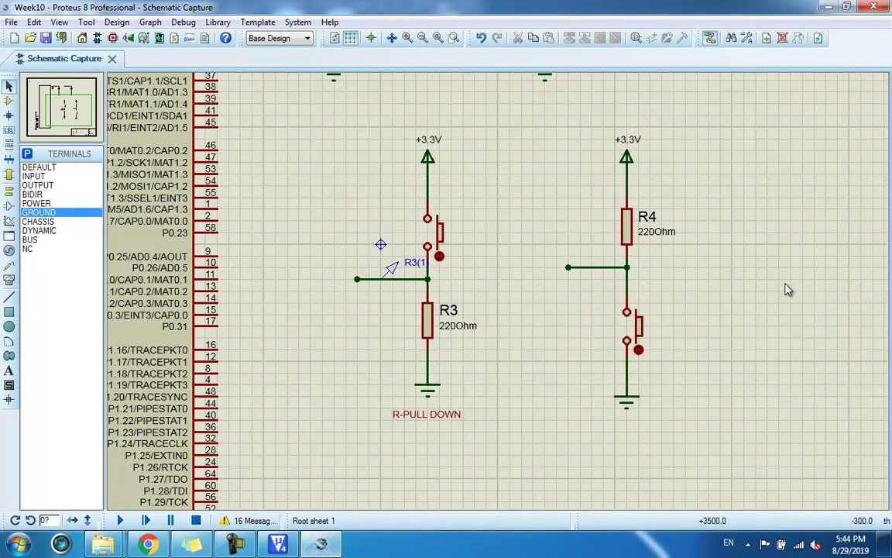
pyautogui.moveTo(628, 399); pyautogui.dragTo(627, 387)
pyautogui.click(701, 388)
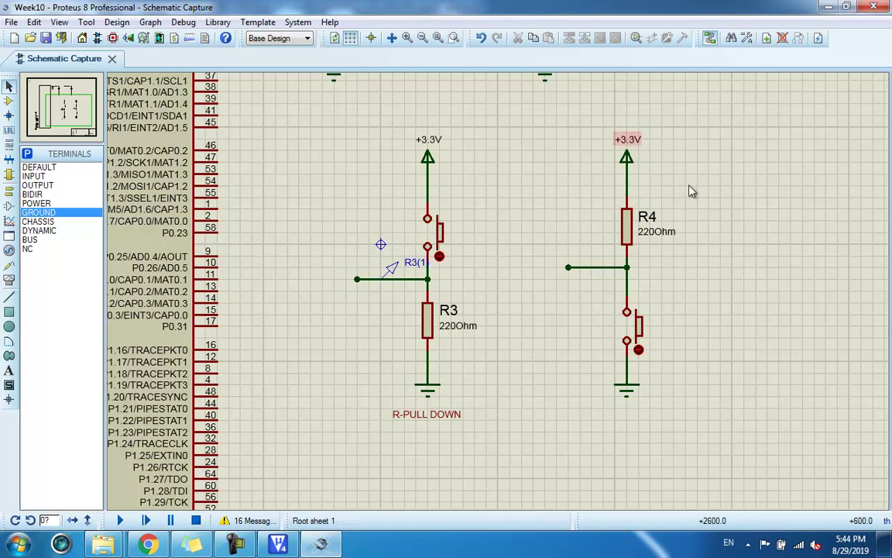
# - Delete the branch wire between R4 and its push button and redraw it lower, level with the R3 circuit's branch wire
pyautogui.click(609, 268)
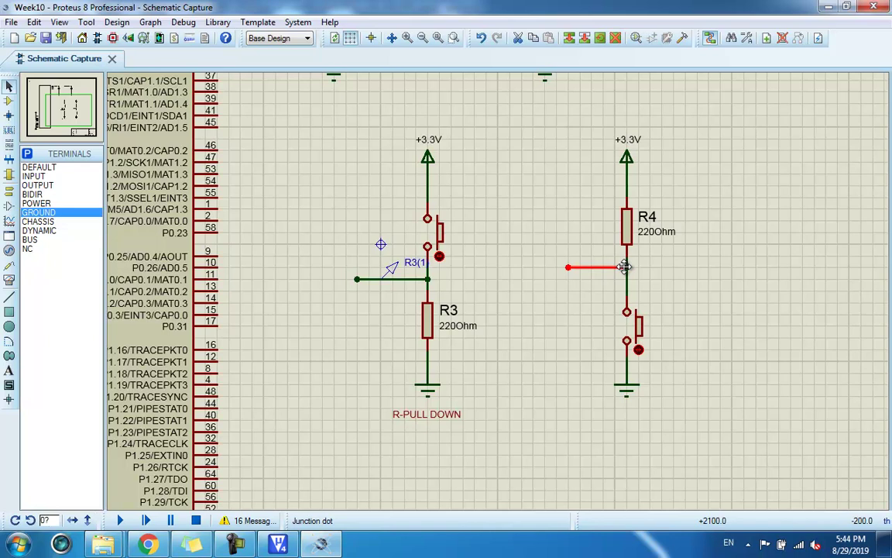
pyautogui.moveTo(625, 266); pyautogui.dragTo(626, 280)
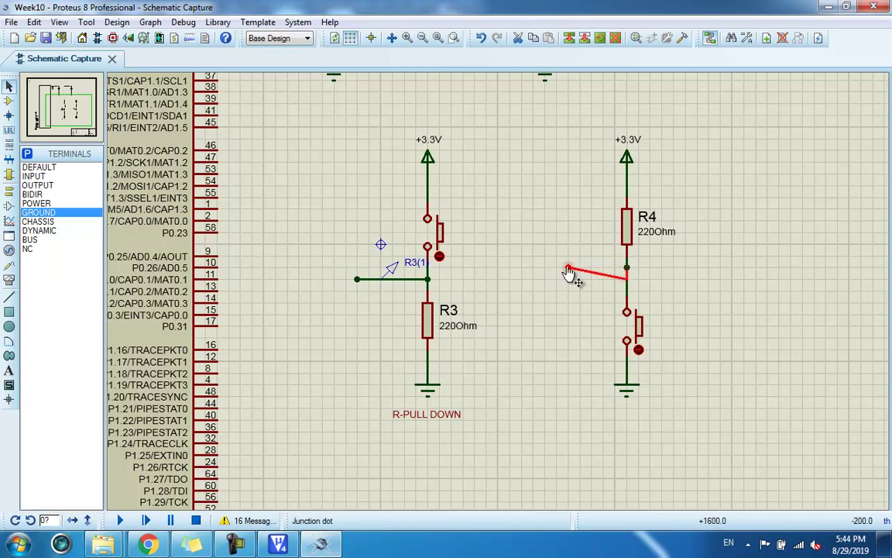
pyautogui.doubleClick(567, 278)
pyautogui.rightClick(593, 273)
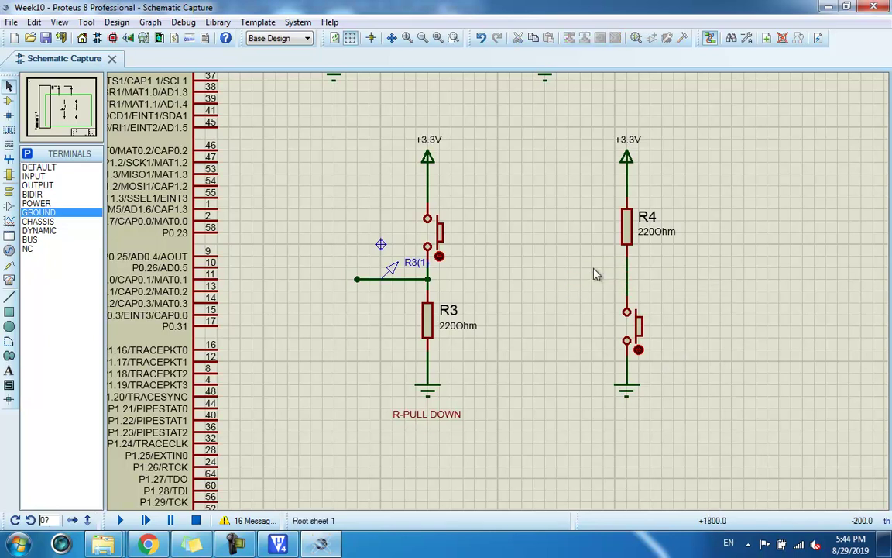
pyautogui.rightClick(573, 267)
pyautogui.click(8, 101)
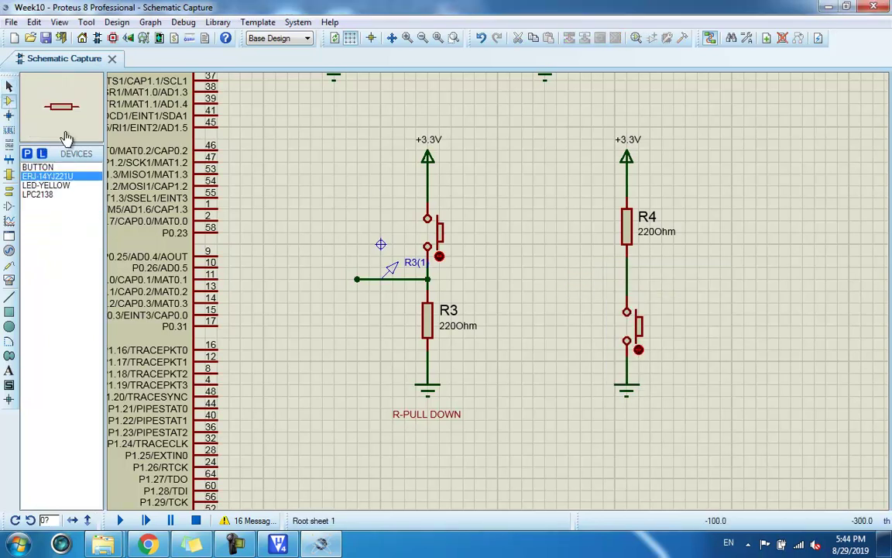
pyautogui.click(626, 277)
pyautogui.doubleClick(570, 277)
pyautogui.moveTo(570, 279); pyautogui.dragTo(556, 278)
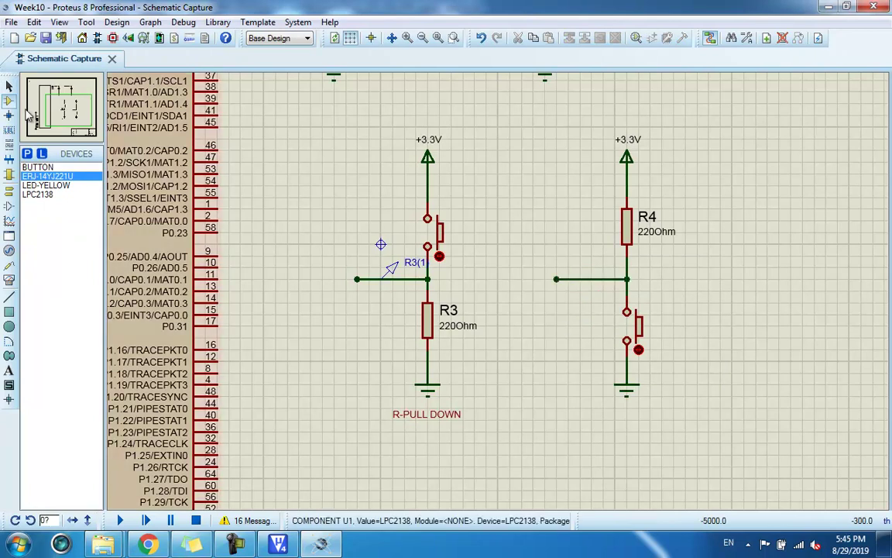
# - Place a VOLTAGE probe on the branch wire between R4 and its push button
pyautogui.click(9, 86)
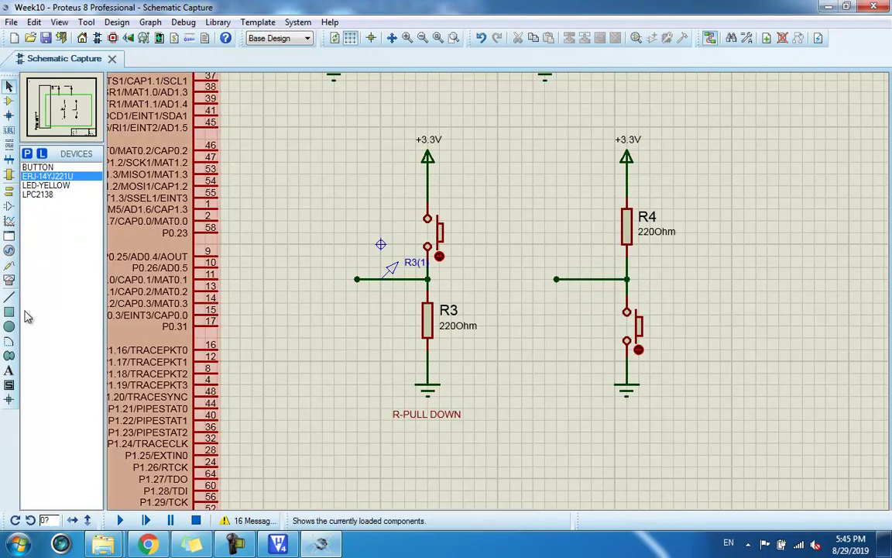
pyautogui.click(10, 267)
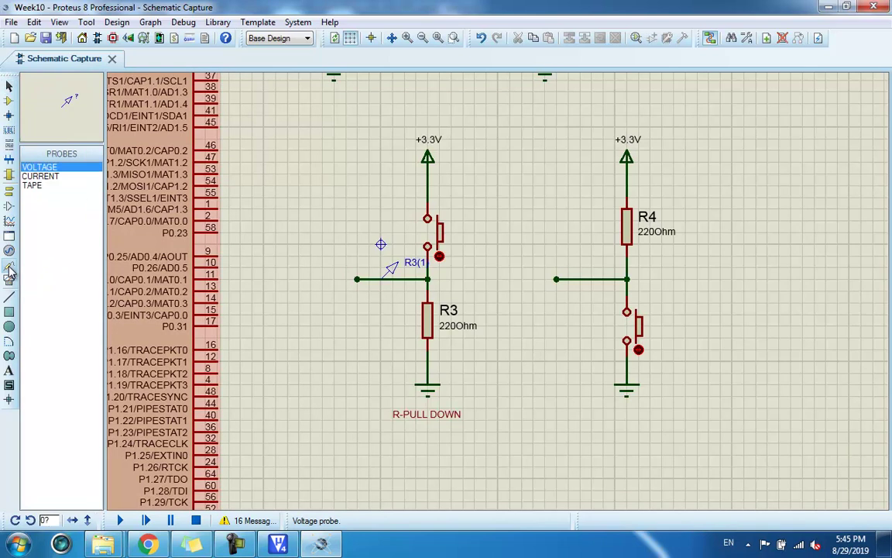
pyautogui.click(572, 278)
pyautogui.scroll(1, 593, 299)
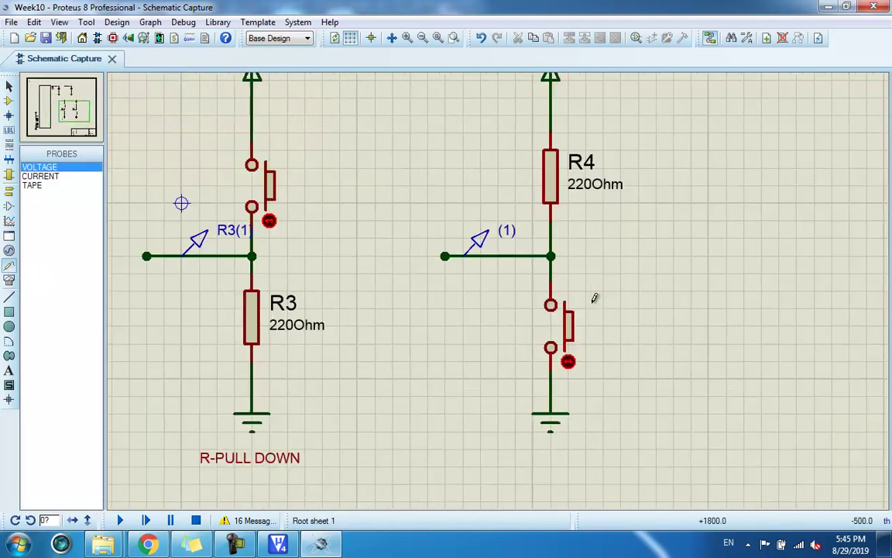
# - Add the text R-PULL UP beneath the R4 circuit's ground and align it level with the R-PULL DOWN text
pyautogui.scroll(-1, 497, 285)
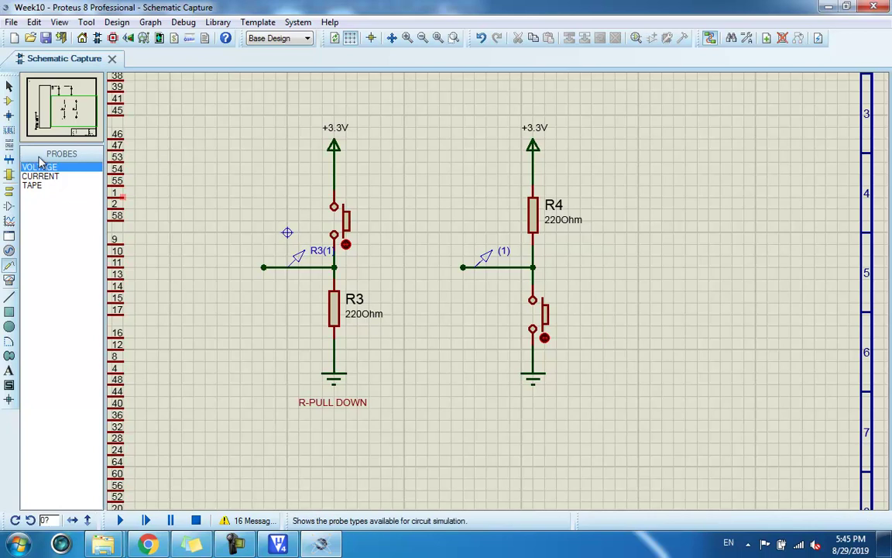
pyautogui.click(9, 371)
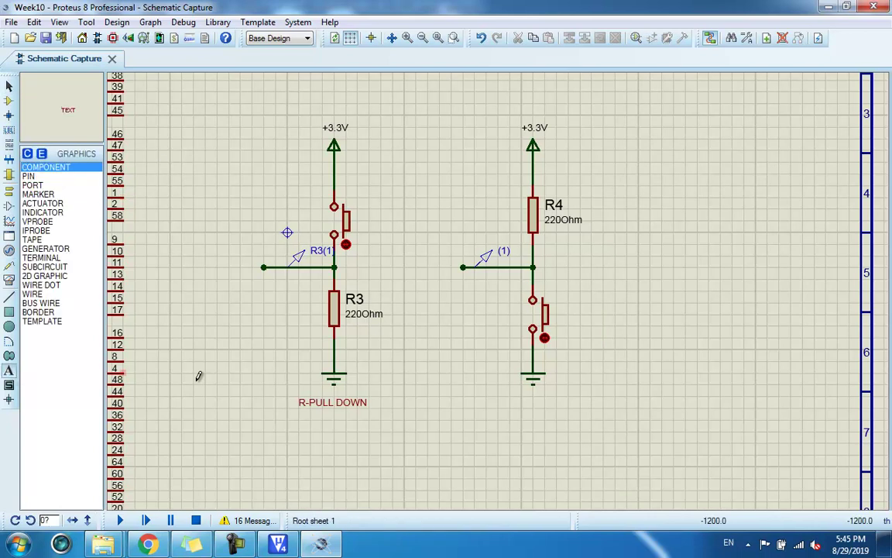
pyautogui.click(501, 409)
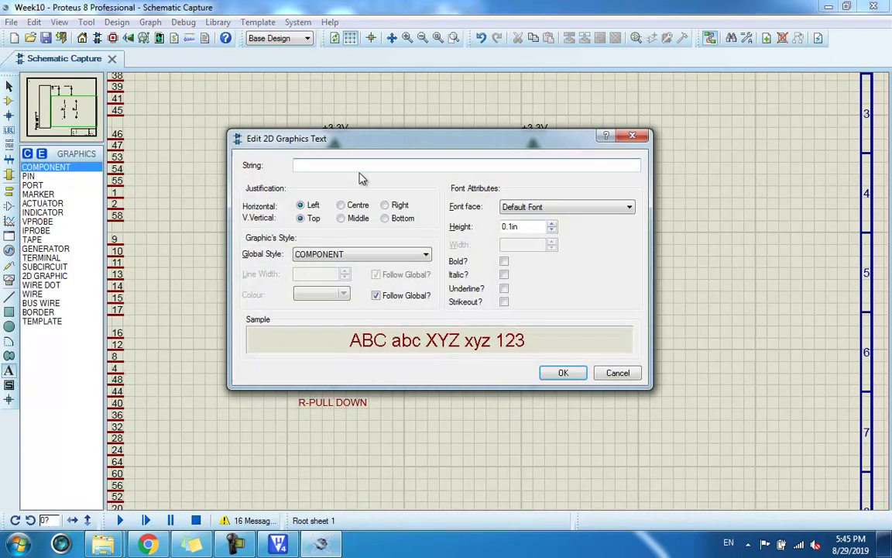
pyautogui.write('R-PULL UP')
pyautogui.click(563, 372)
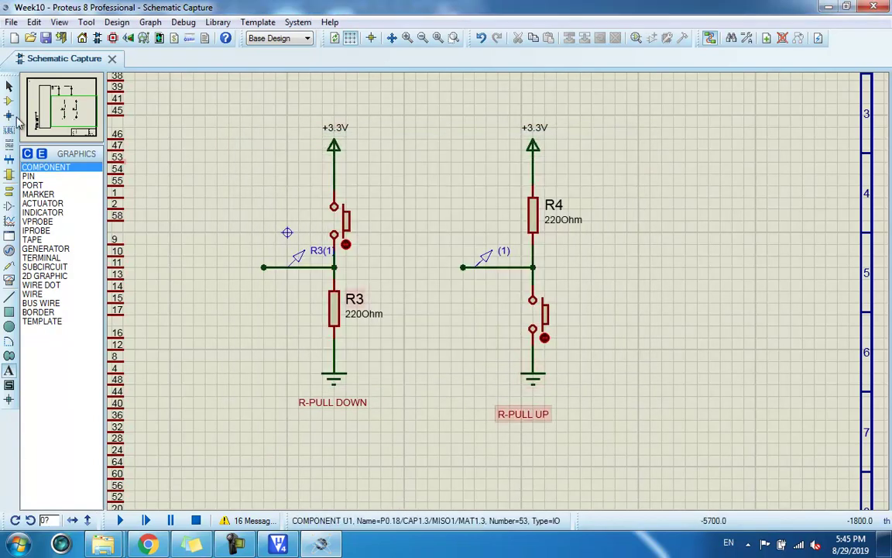
pyautogui.moveTo(529, 422); pyautogui.dragTo(542, 410)
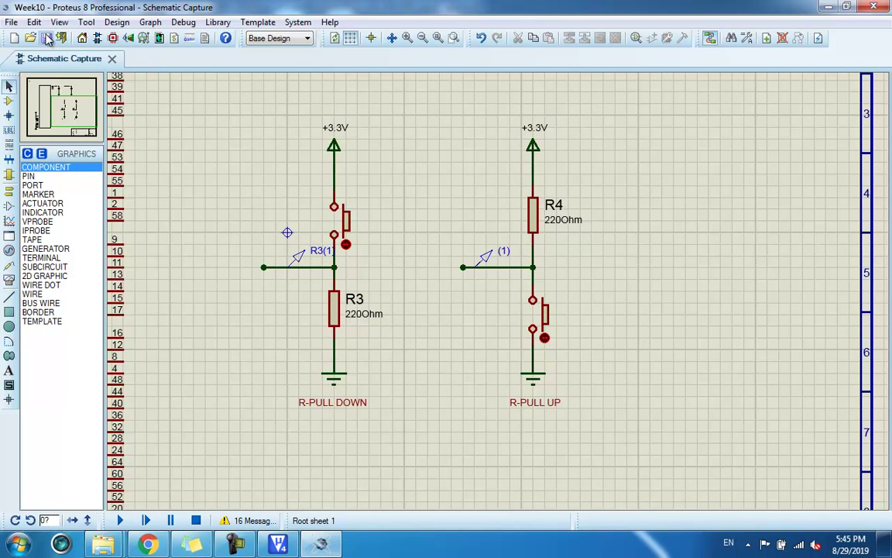
# - Start the simulation and operate the R4 circuit's push button to check its probe voltage when closed and open
pyautogui.click(117, 520)
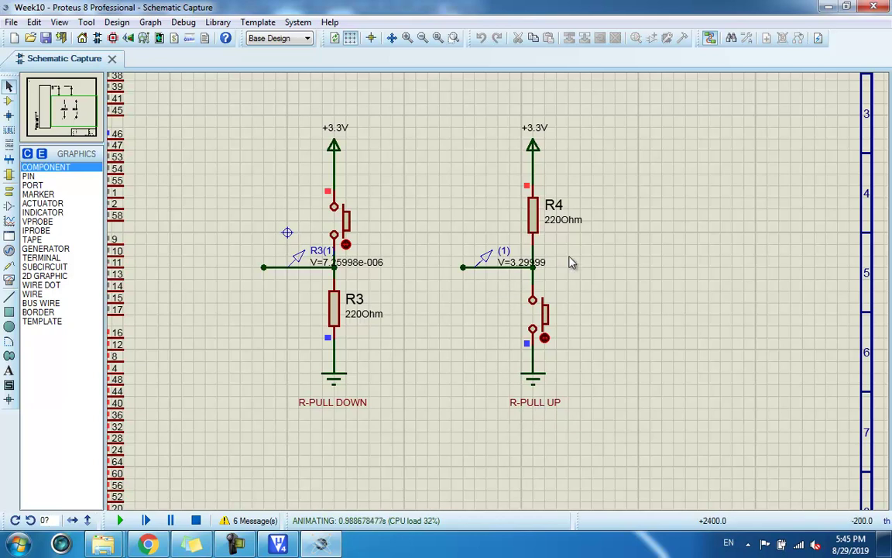
pyautogui.scroll(2, 479, 254)
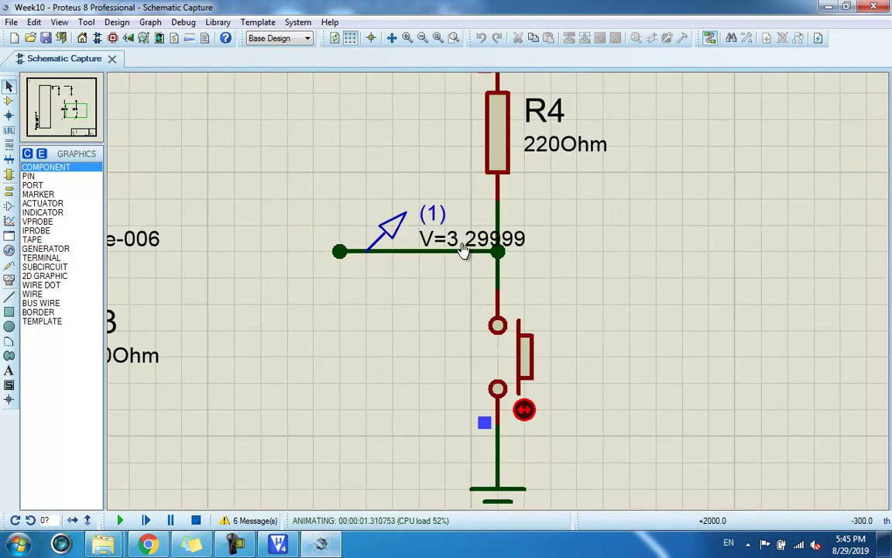
pyautogui.scroll(-1, 481, 244)
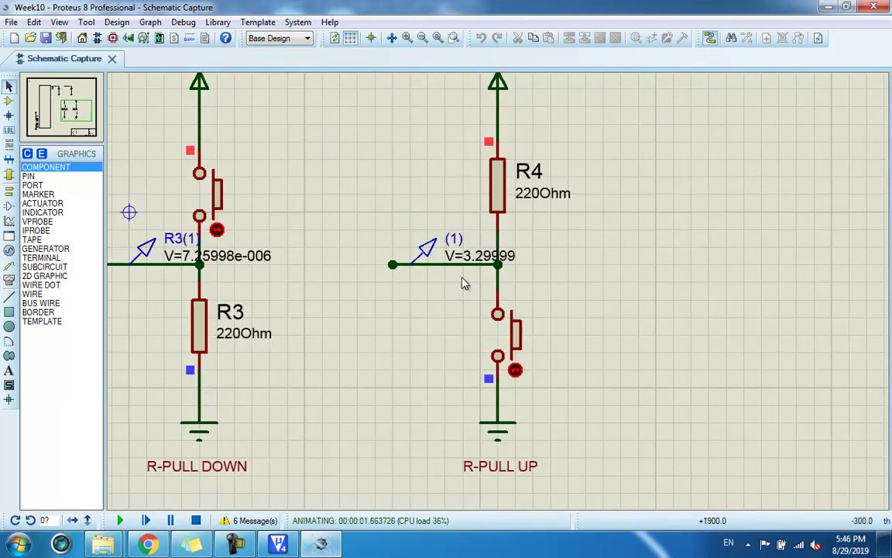
pyautogui.scroll(-1, 488, 155)
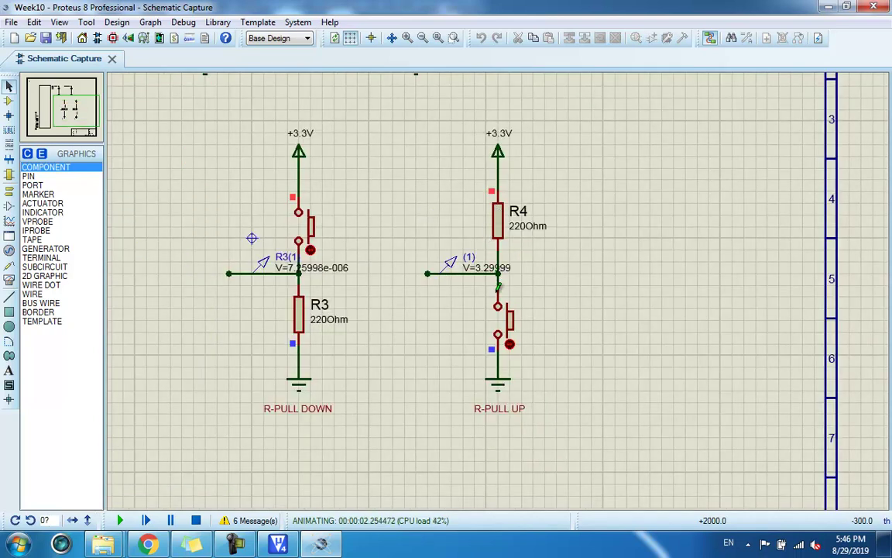
pyautogui.click(510, 324)
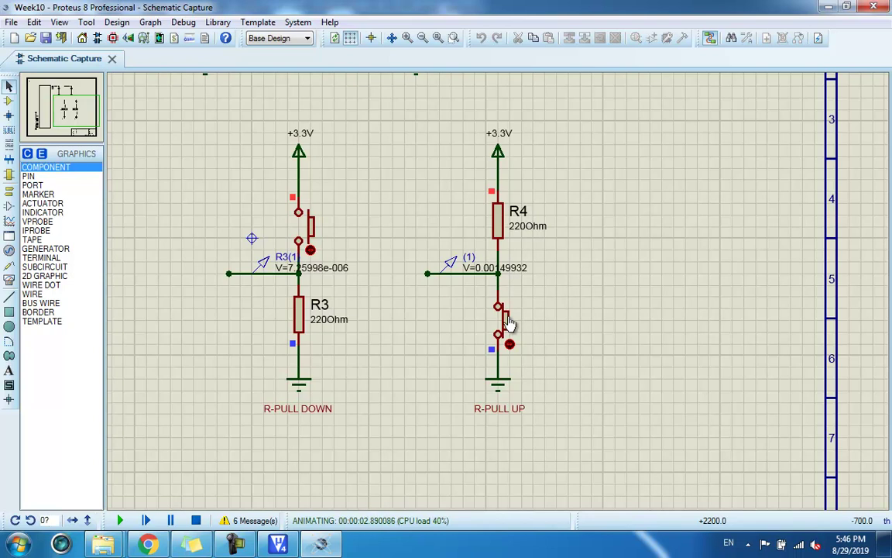
pyautogui.moveTo(510, 323); pyautogui.dragTo(510, 323)
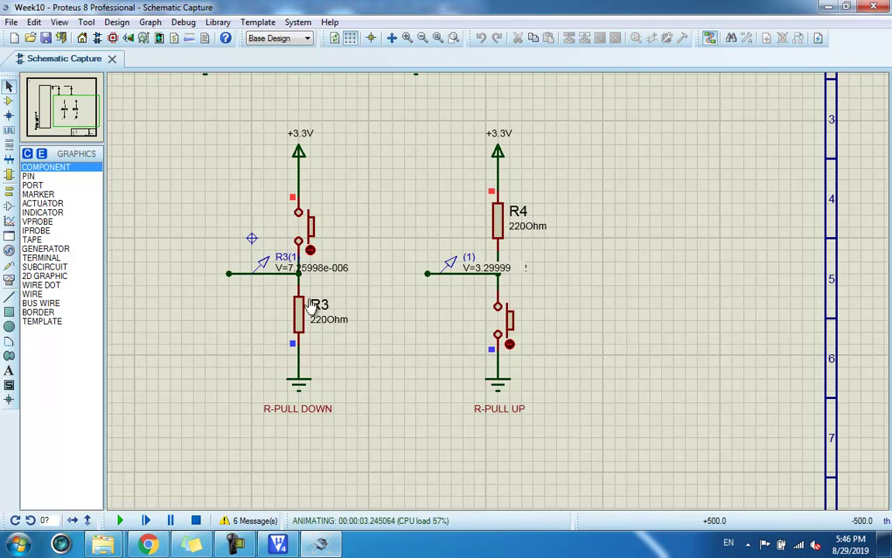
# - Operate the R3 circuit's push button and the R4 one again to compare their probe voltages, and stop the simulation
pyautogui.click(306, 228)
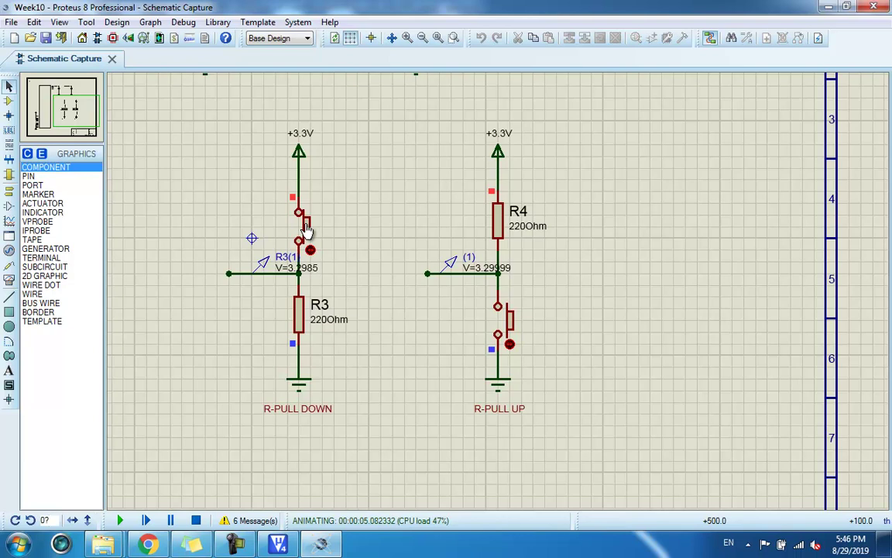
pyautogui.moveTo(306, 228); pyautogui.dragTo(308, 226)
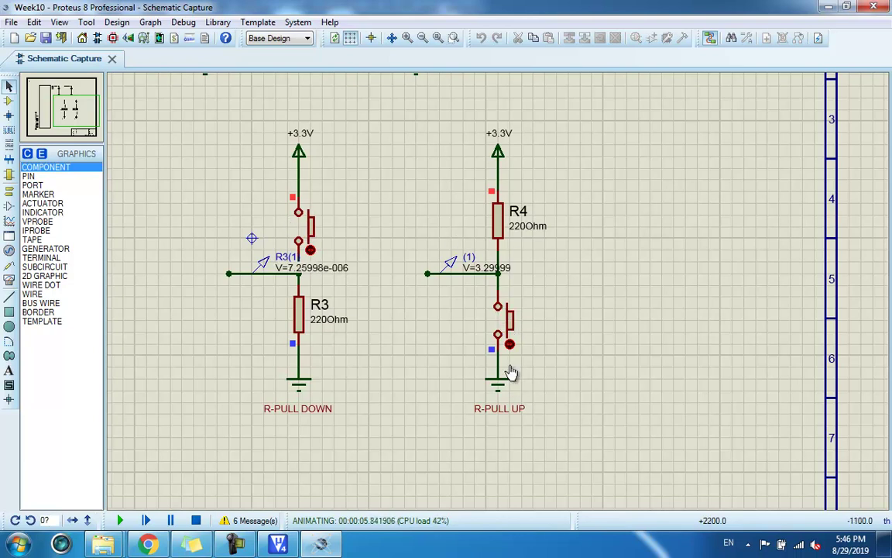
pyautogui.click(511, 337)
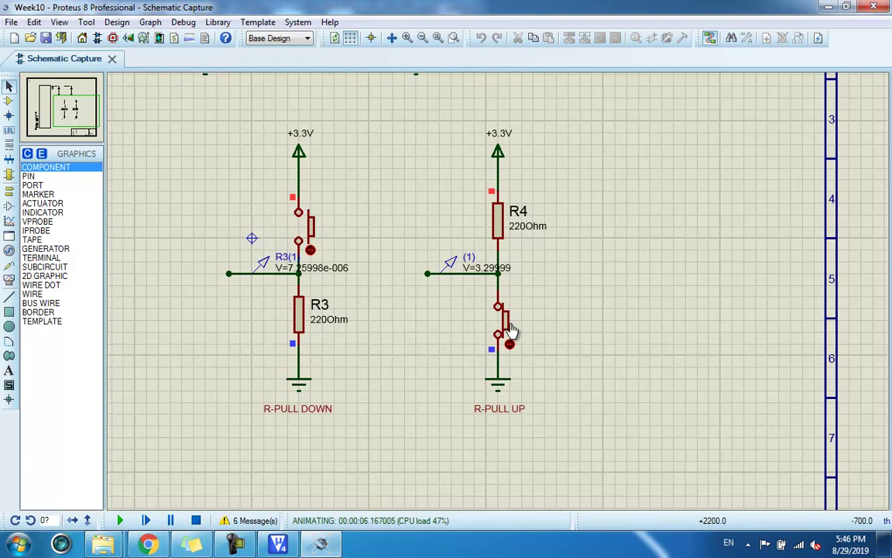
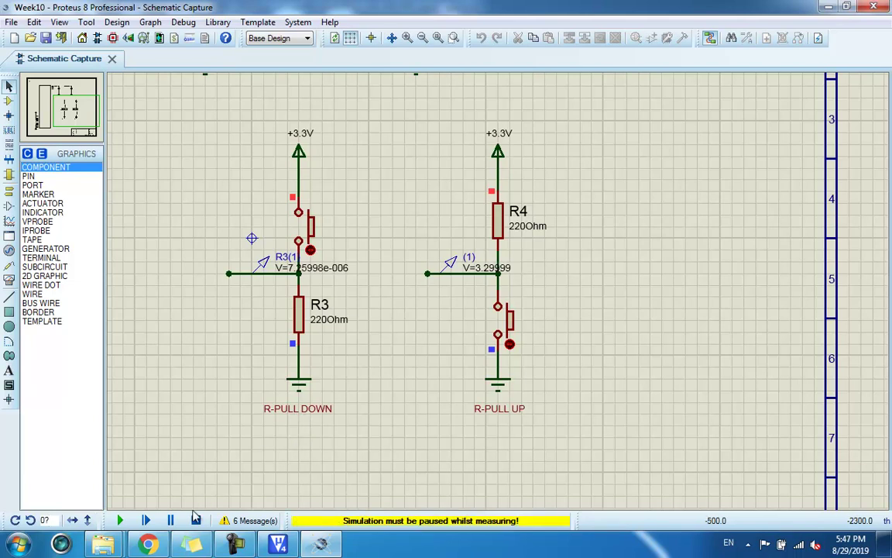
pyautogui.press('shift+Pause')
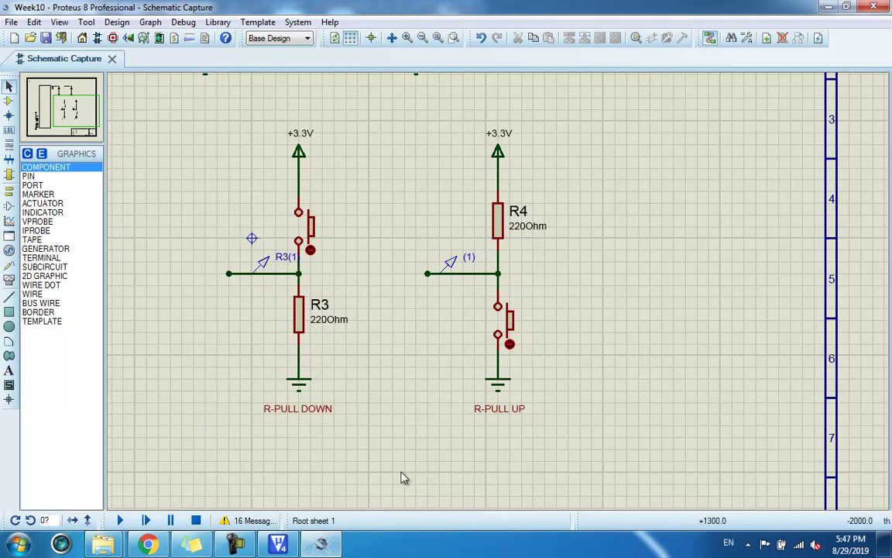
pyautogui.click(513, 422)
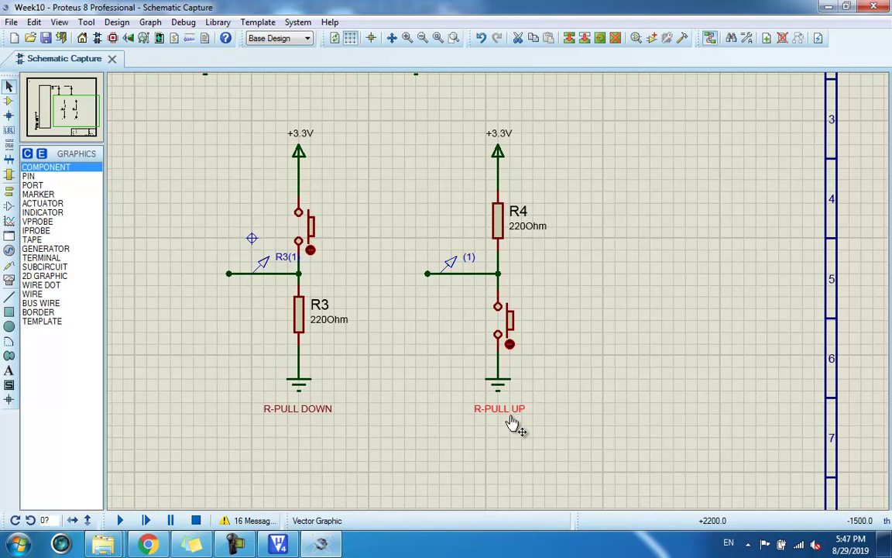
pyautogui.click(161, 128)
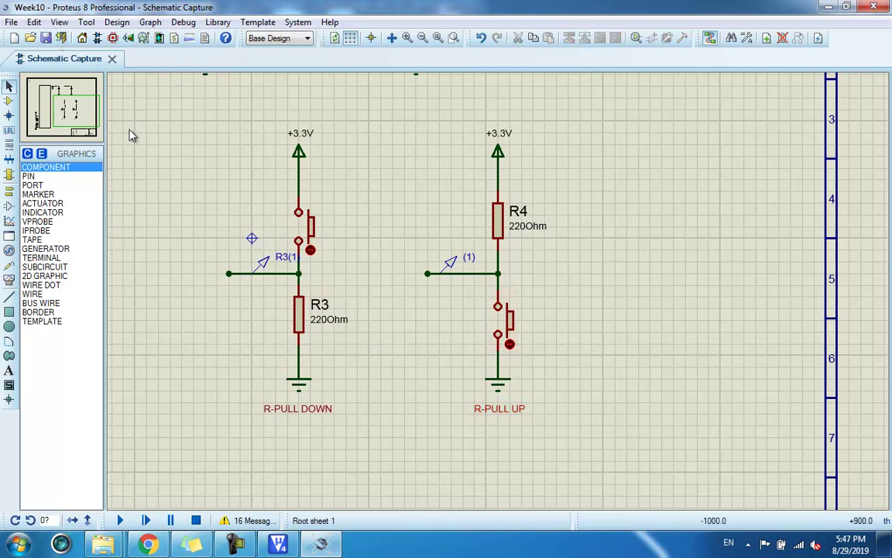
pyautogui.scroll(-1, 191, 178)
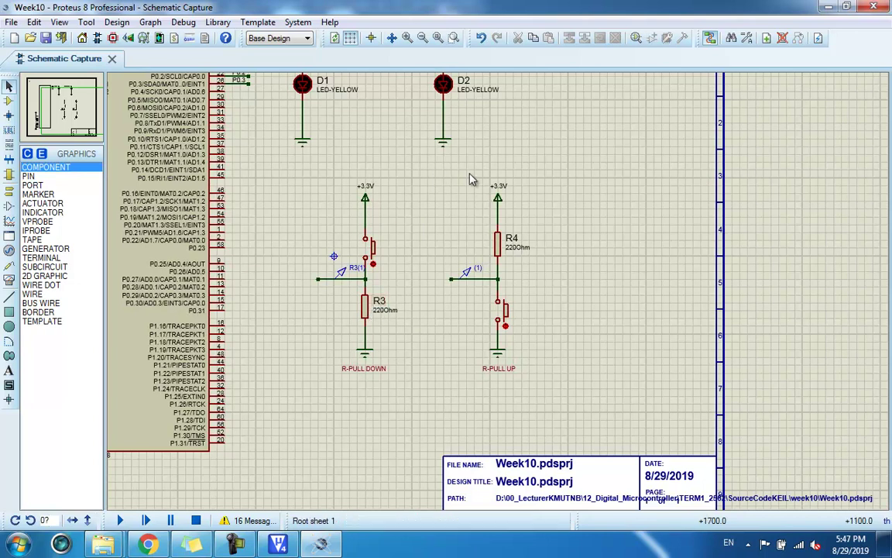
pyautogui.moveTo(552, 164); pyautogui.dragTo(564, 229)
pyautogui.moveTo(436, 176); pyautogui.dragTo(544, 392)
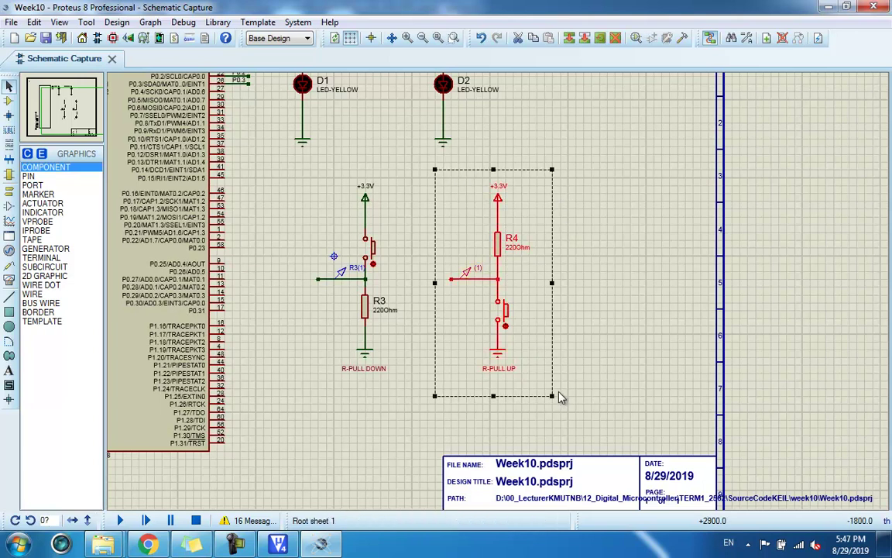
pyautogui.click(618, 377)
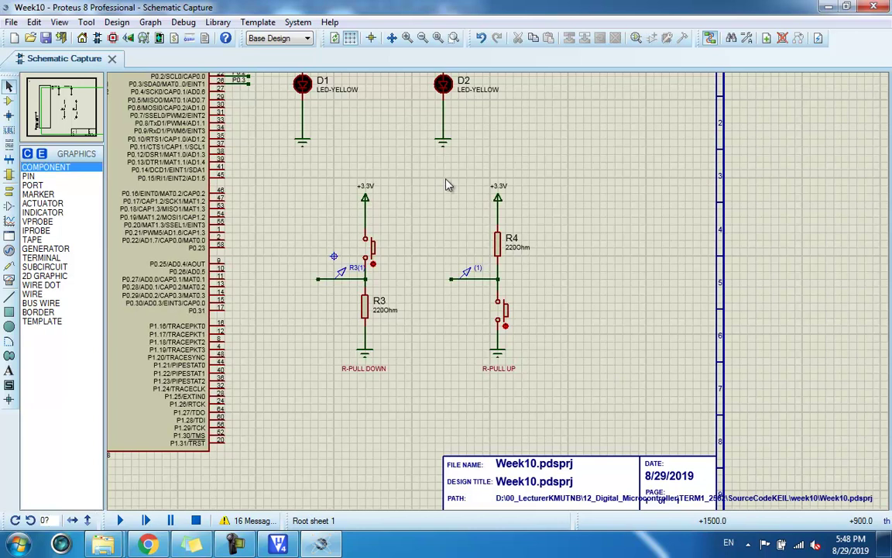
pyautogui.moveTo(435, 170); pyautogui.dragTo(545, 355)
pyautogui.click(575, 398)
pyautogui.moveTo(576, 169); pyautogui.dragTo(426, 396)
pyautogui.click(605, 258)
pyautogui.moveTo(559, 164); pyautogui.dragTo(433, 387)
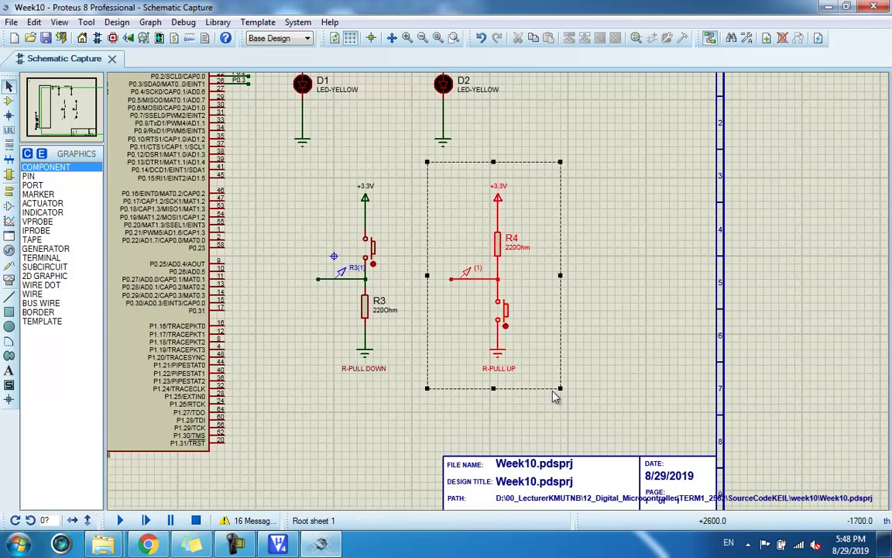
pyautogui.click(545, 338)
pyautogui.moveTo(408, 368); pyautogui.dragTo(387, 362)
# - Move the whole R-PULL UP circuit away from the R3 circuit, close to the sheet's right border
pyautogui.click(585, 157)
pyautogui.moveTo(526, 132); pyautogui.dragTo(417, 416)
pyautogui.click(412, 411)
pyautogui.click(620, 248)
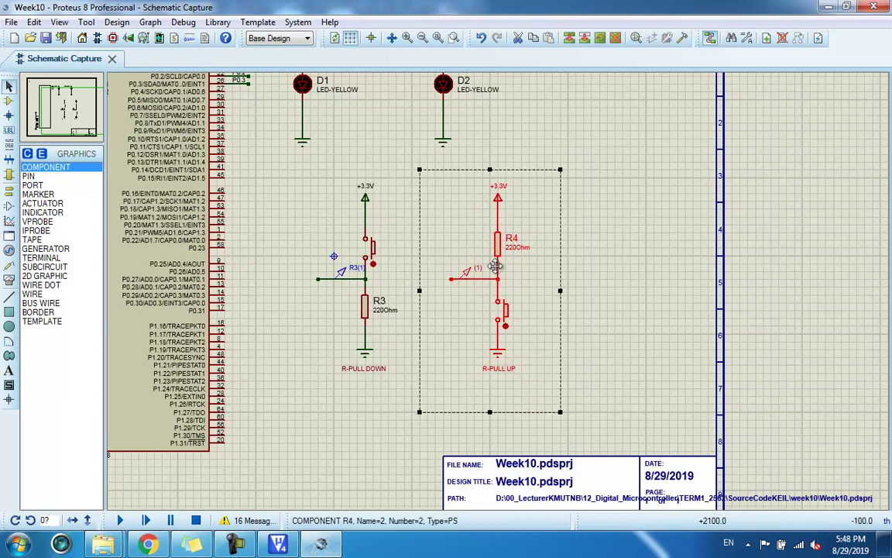
pyautogui.moveTo(464, 232); pyautogui.dragTo(613, 264)
pyautogui.click(434, 285)
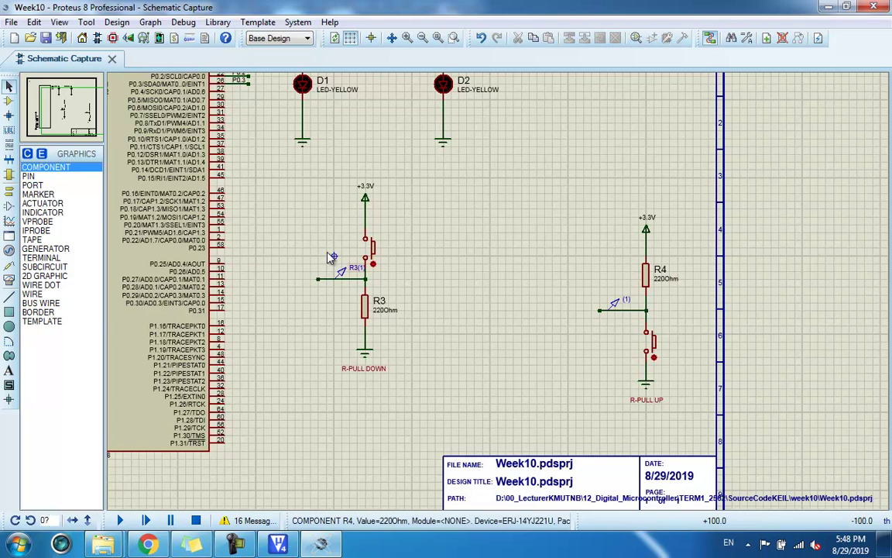
# - Label the branch wire of the R3 pull-down circuit P0.2, using the existing net name
pyautogui.scroll(2, 325, 265)
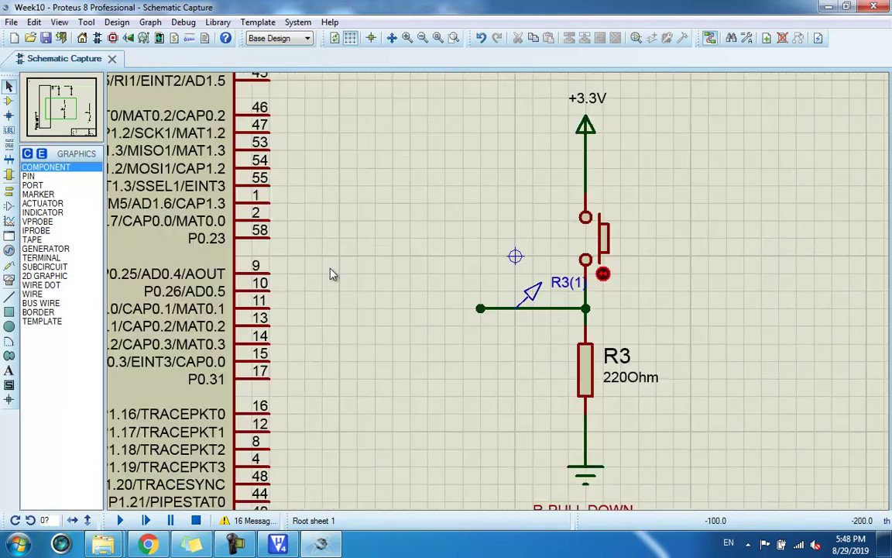
pyautogui.scroll(-2, 551, 322)
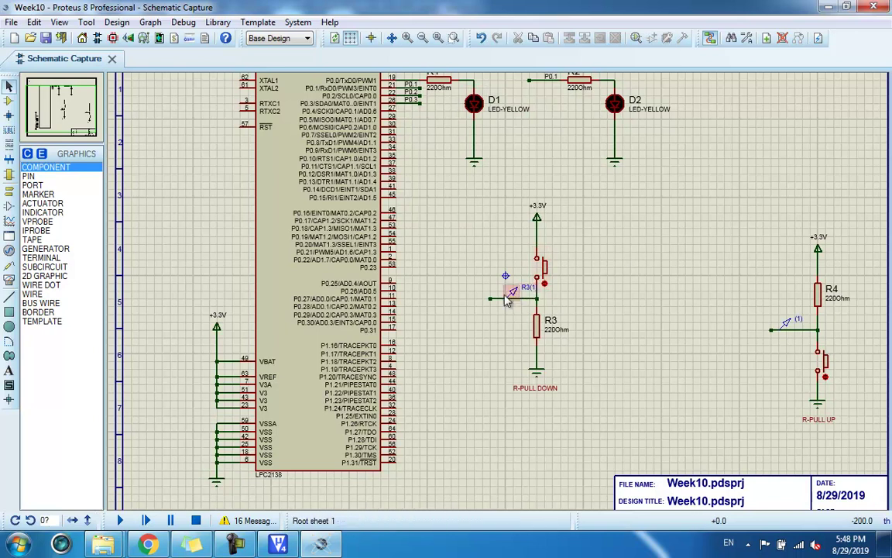
pyautogui.scroll(2, 484, 294)
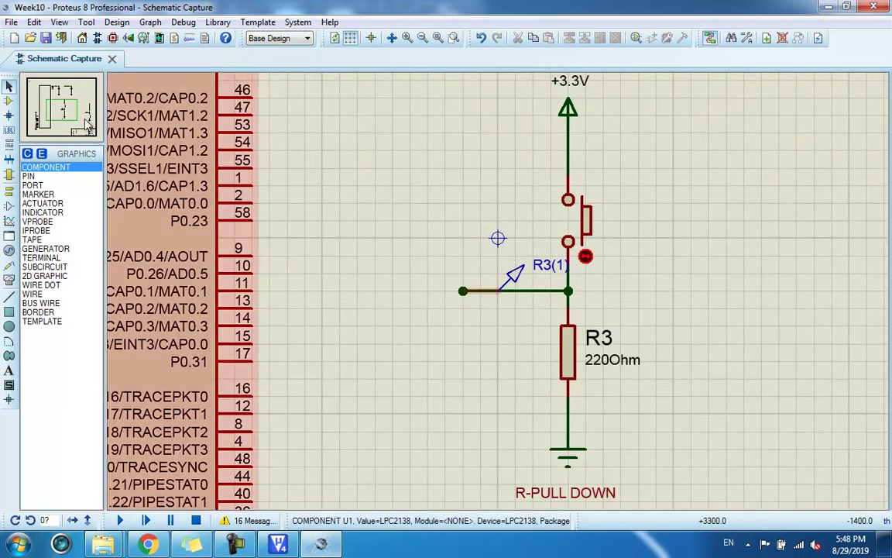
pyautogui.click(9, 129)
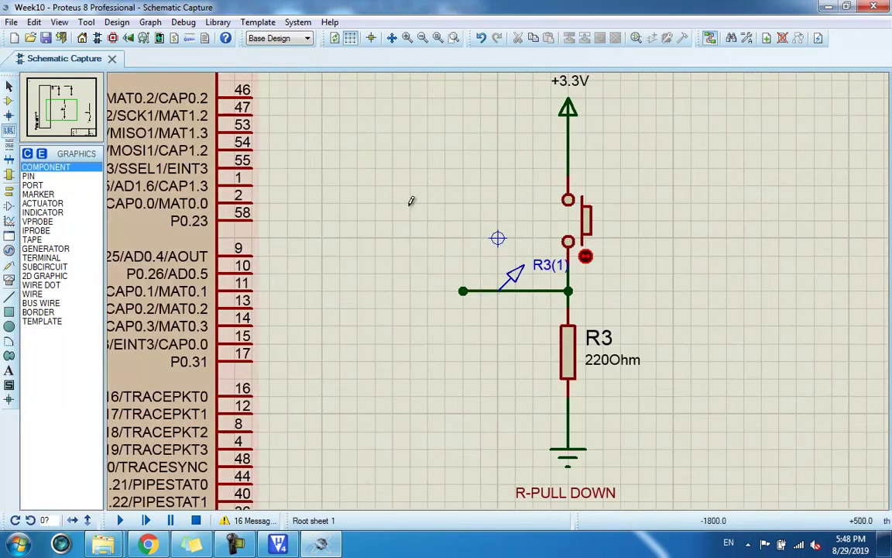
pyautogui.click(476, 291)
pyautogui.click(456, 152)
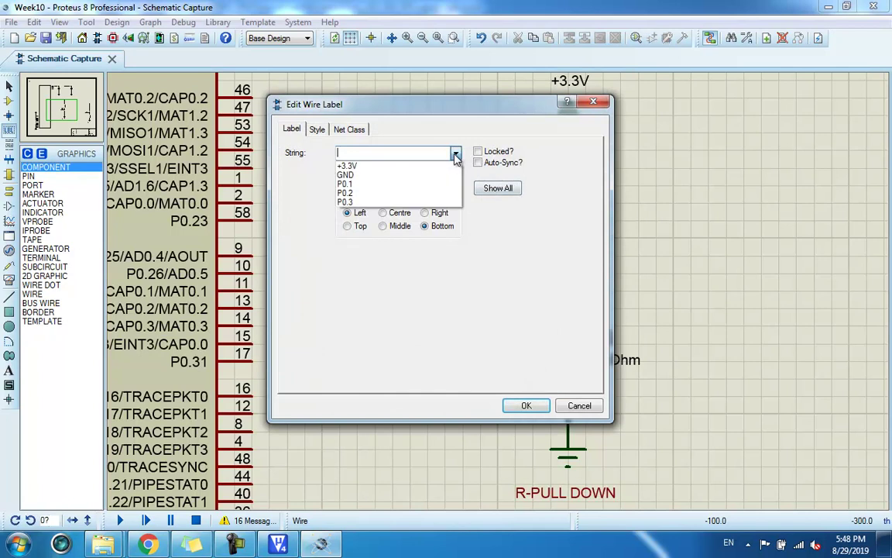
pyautogui.click(428, 193)
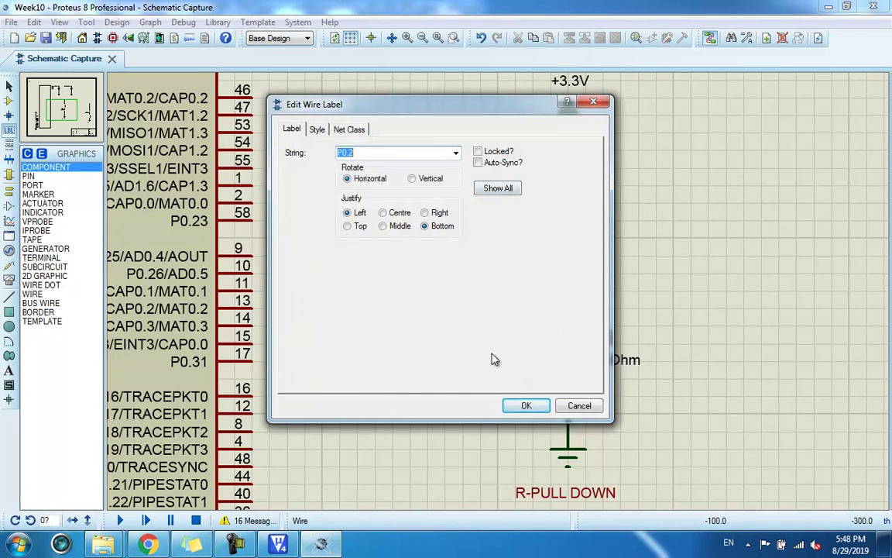
pyautogui.click(526, 405)
# - Compare the P0.2 label on the R3 branch wire with the labelled wires at the microcontroller's port 0 pins
pyautogui.scroll(-3, 490, 287)
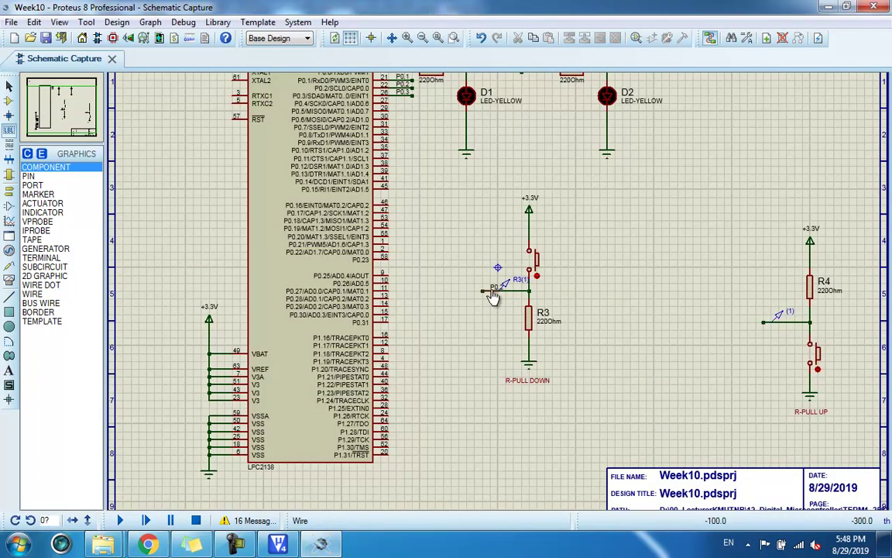
pyautogui.scroll(2, 495, 264)
pyautogui.scroll(2, 507, 206)
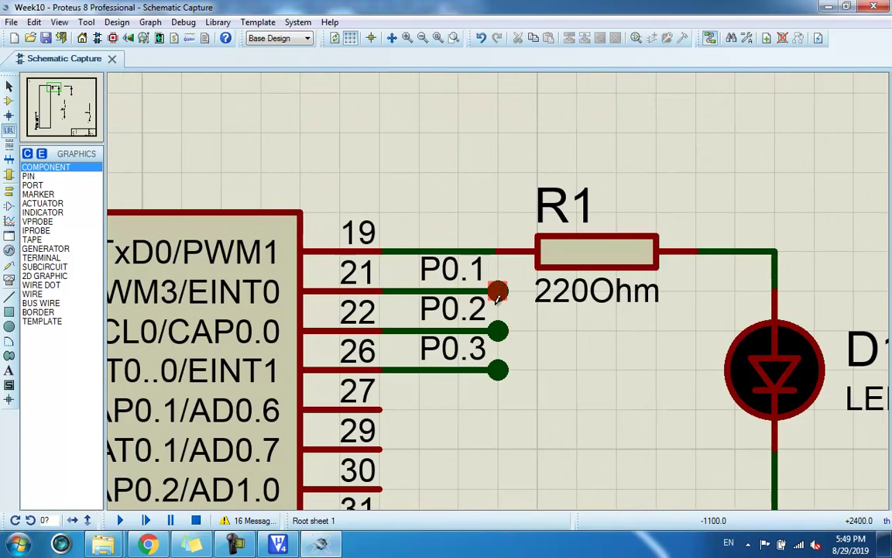
pyautogui.scroll(-4, 519, 308)
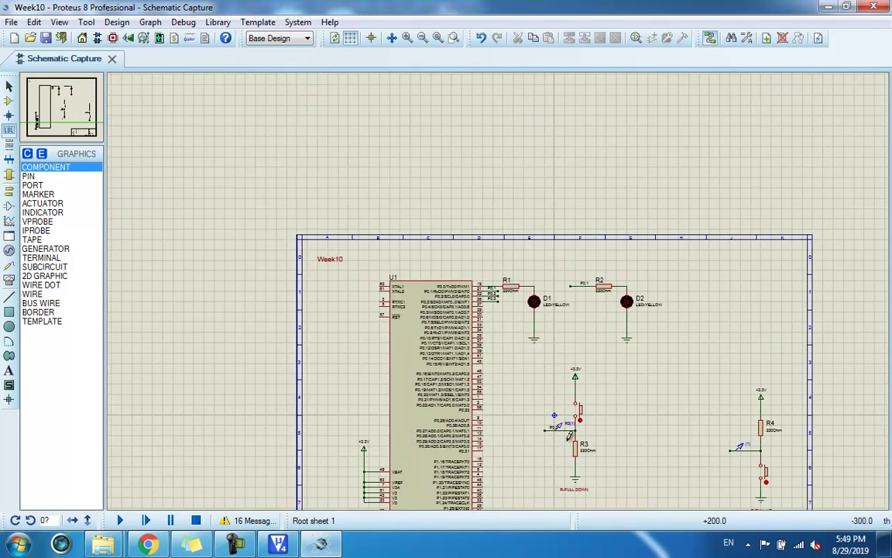
pyautogui.scroll(-1, 569, 436)
pyautogui.scroll(2, 570, 298)
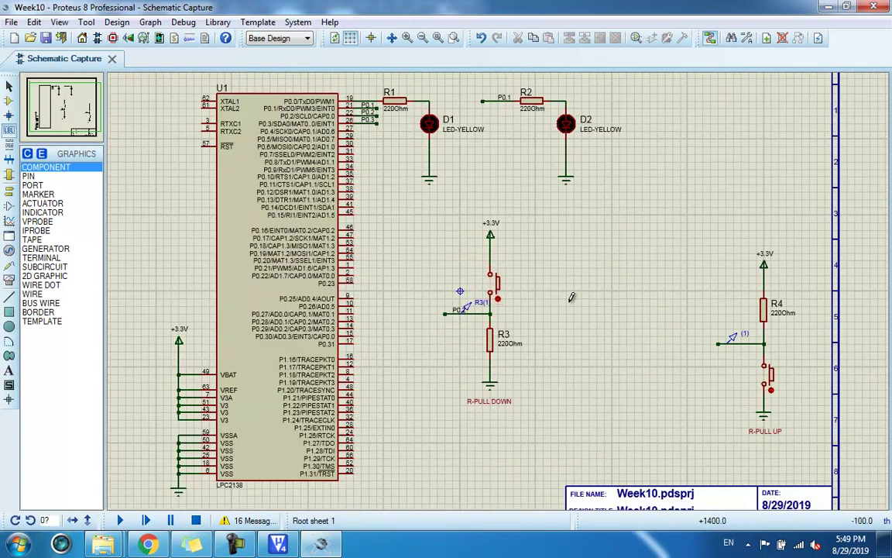
pyautogui.click(9, 85)
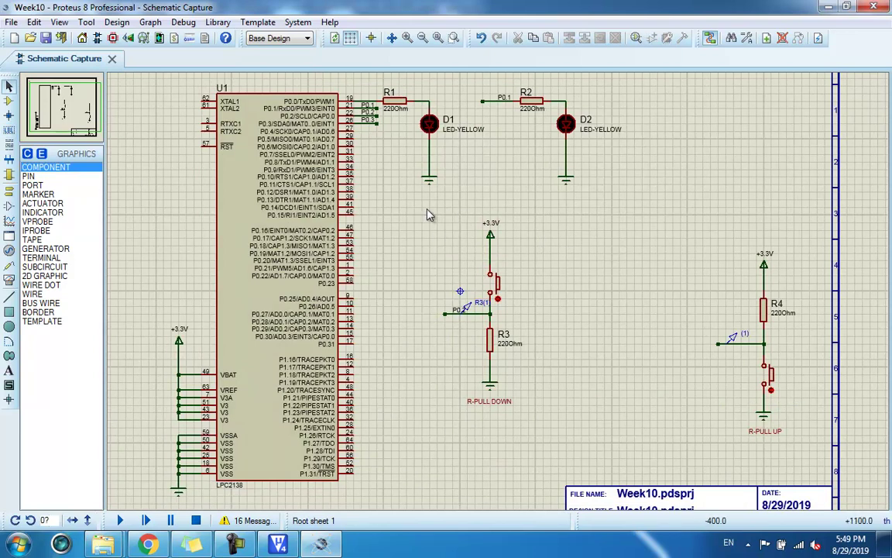
pyautogui.moveTo(426, 210); pyautogui.dragTo(551, 431)
pyautogui.moveTo(414, 207); pyautogui.dragTo(552, 436)
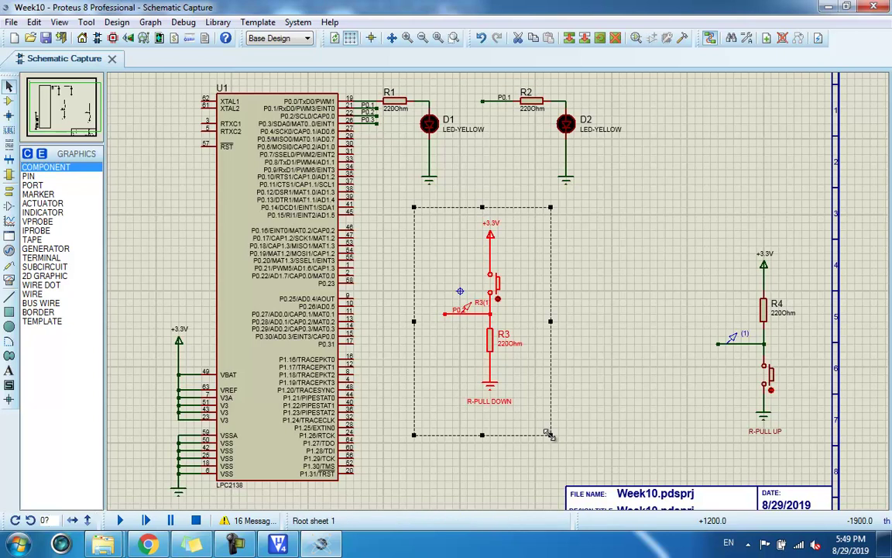
pyautogui.rightClick(497, 350)
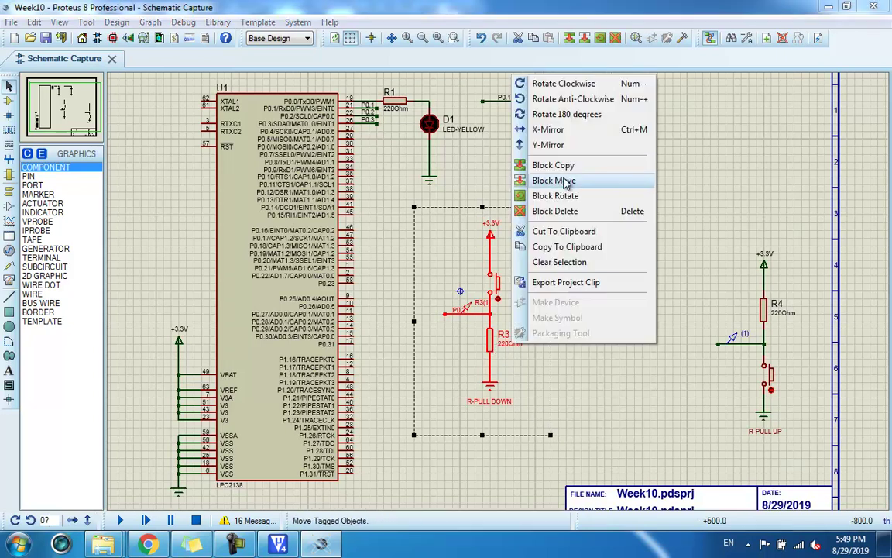
pyautogui.click(443, 216)
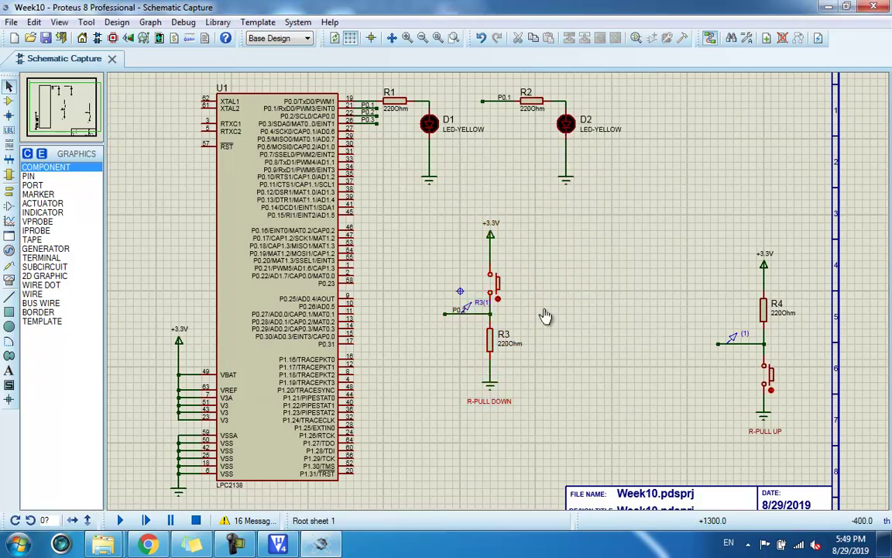
# - Block-copy the whole R3 pull-down button circuit and place one copy between it and the R4 pull-up circuit
pyautogui.moveTo(431, 210); pyautogui.dragTo(528, 426)
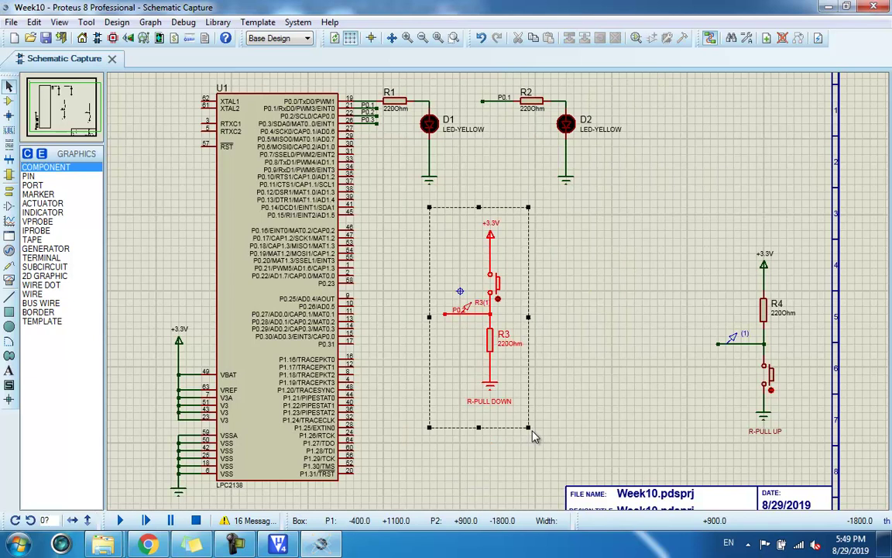
pyautogui.rightClick(490, 299)
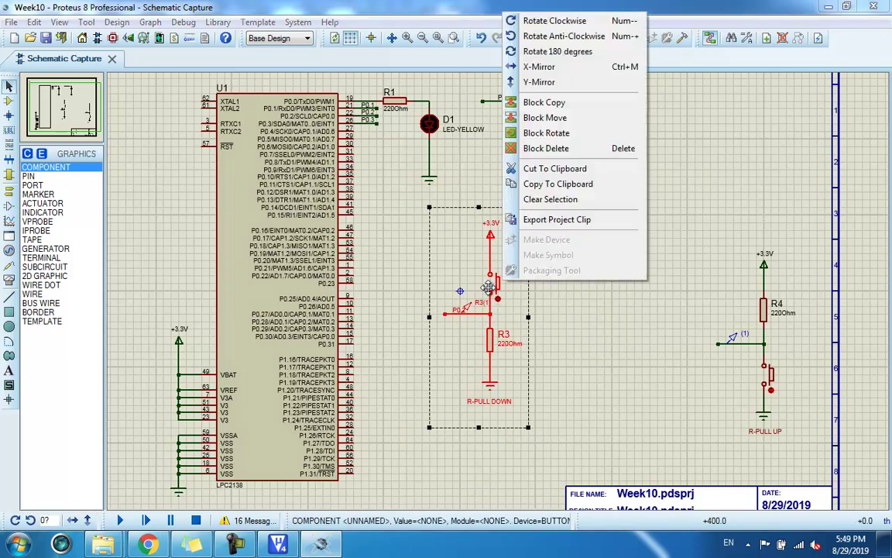
pyautogui.click(560, 102)
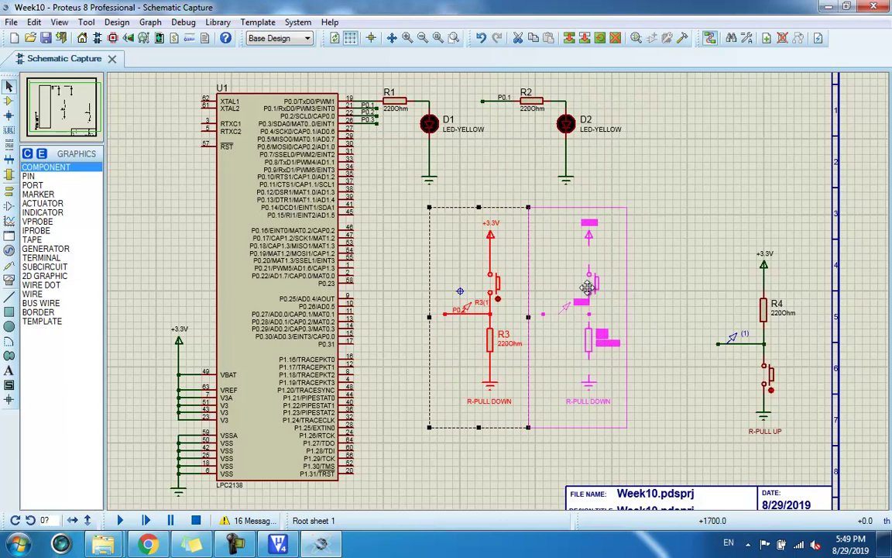
pyautogui.click(587, 286)
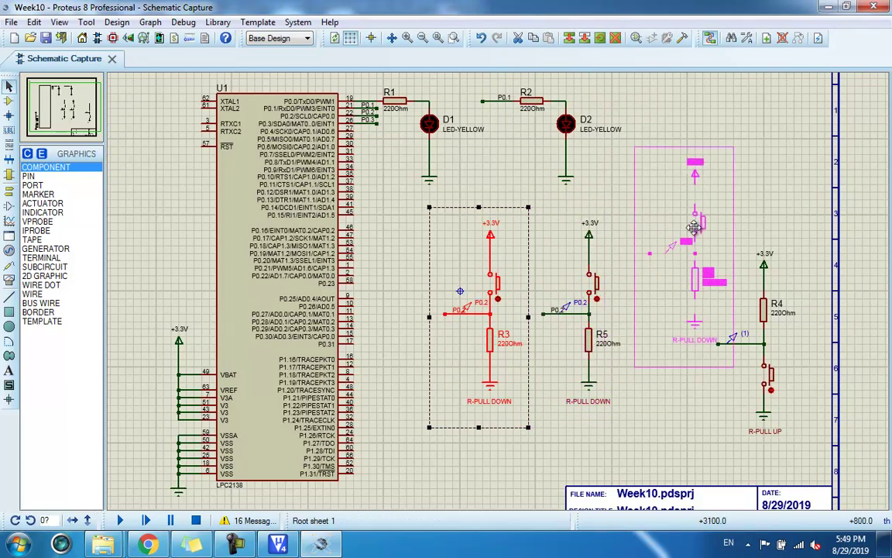
pyautogui.rightClick(694, 227)
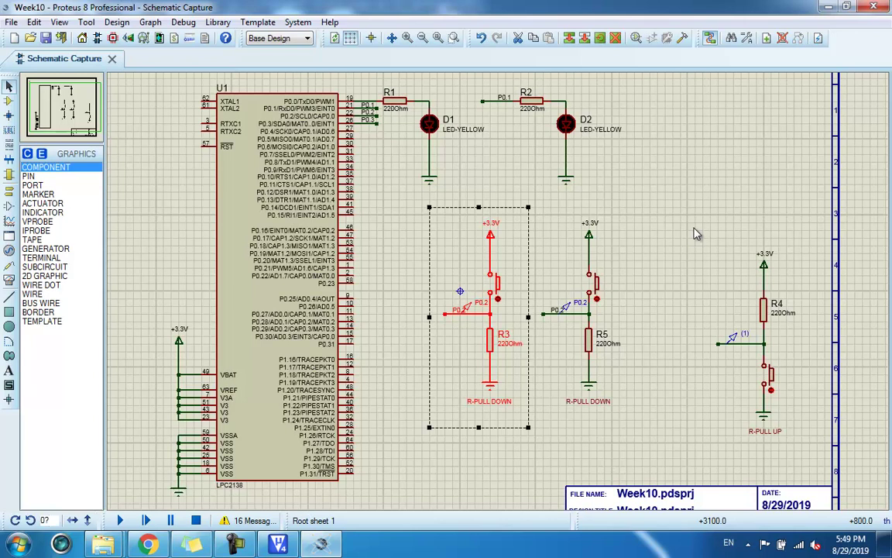
pyautogui.click(532, 251)
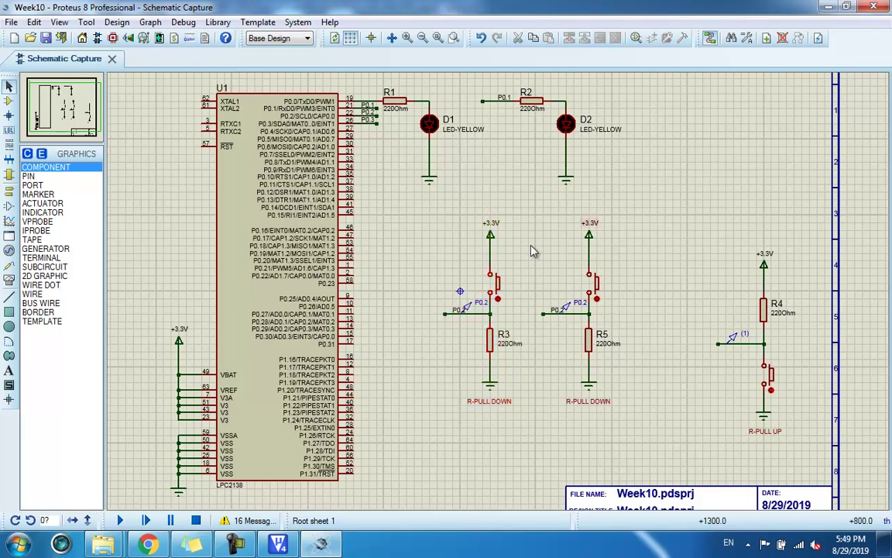
# - Change the wire label on the R5 circuit's branch wire to P0.3, using the existing net name
pyautogui.scroll(3, 534, 317)
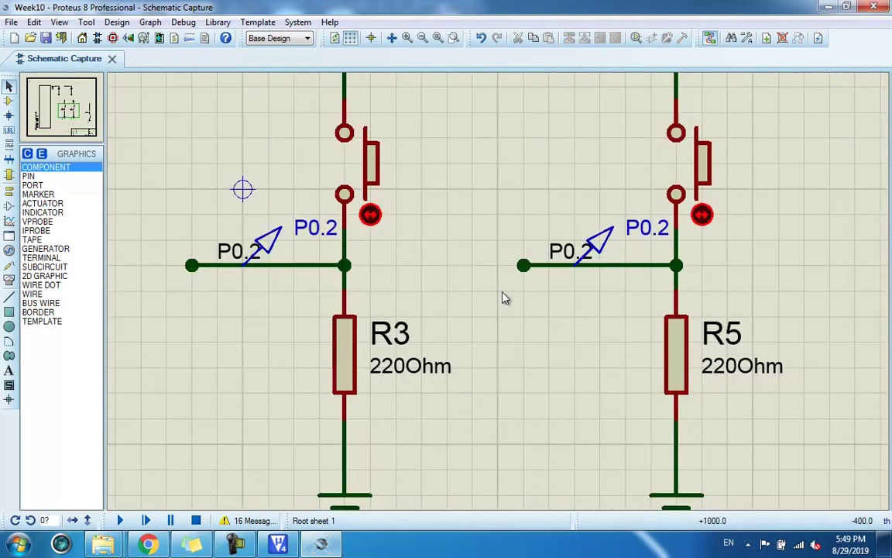
pyautogui.click(553, 253)
pyautogui.click(552, 253)
pyautogui.click(455, 153)
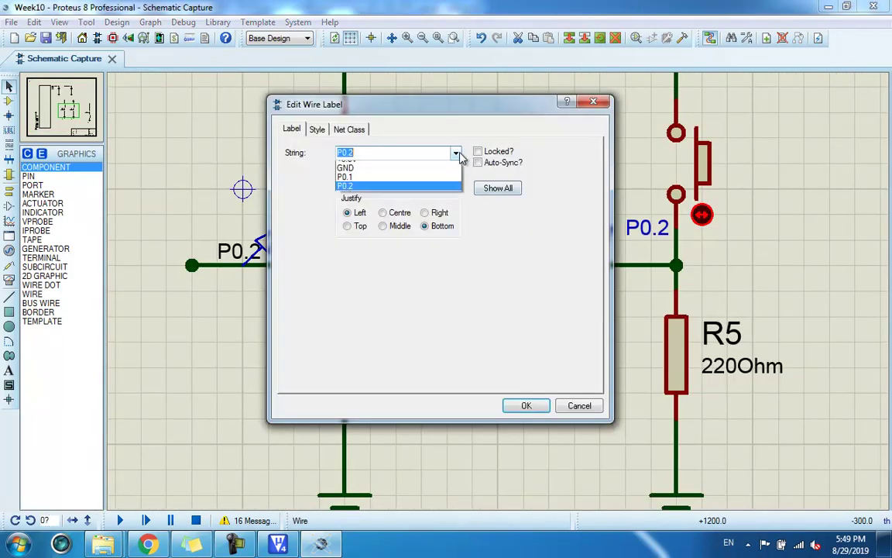
pyautogui.click(389, 183)
pyautogui.click(525, 405)
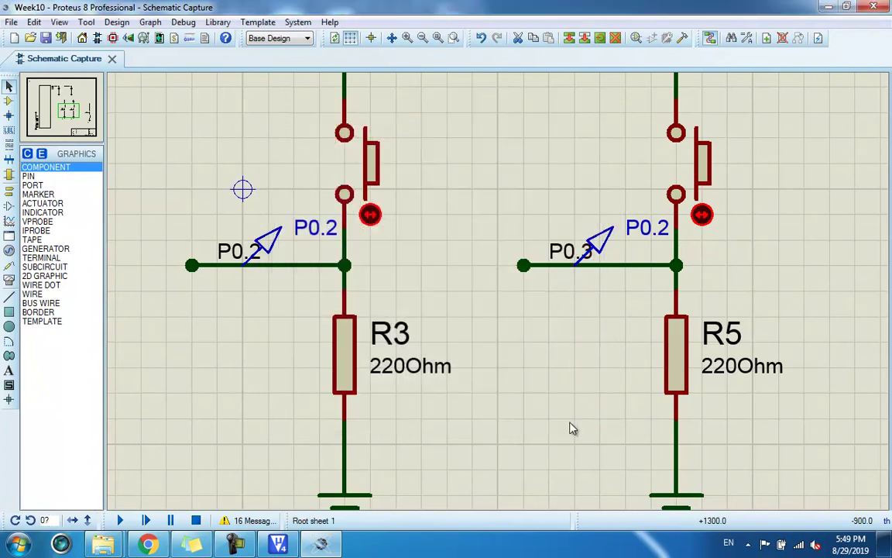
# - Run the simulation to check the two LEDs and the probe voltages of the button circuits, and stop it
pyautogui.scroll(-3, 569, 349)
pyautogui.scroll(-5, 519, 285)
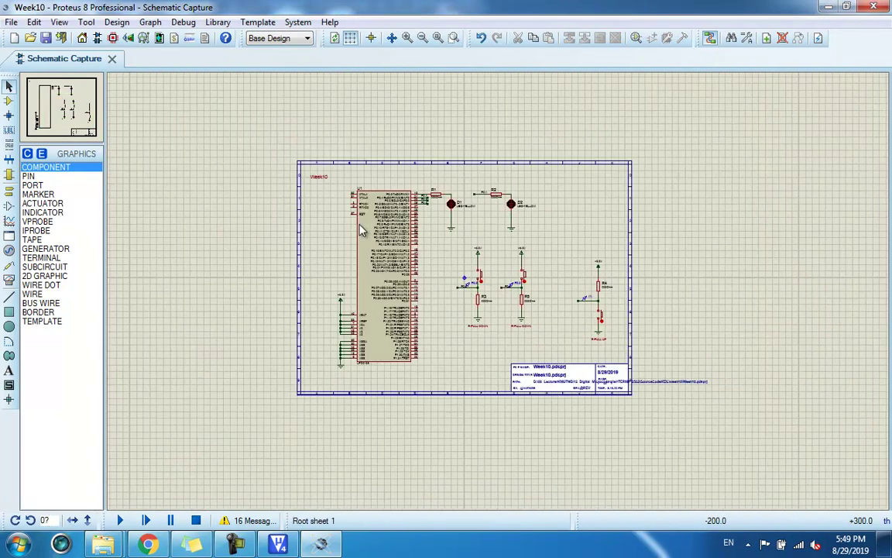
pyautogui.scroll(5, 453, 203)
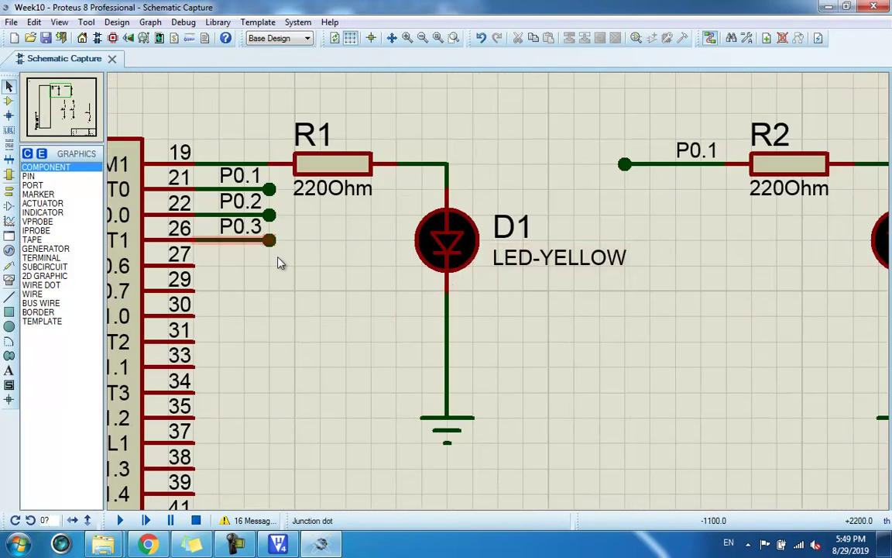
pyautogui.scroll(-5, 497, 290)
pyautogui.scroll(3, 556, 347)
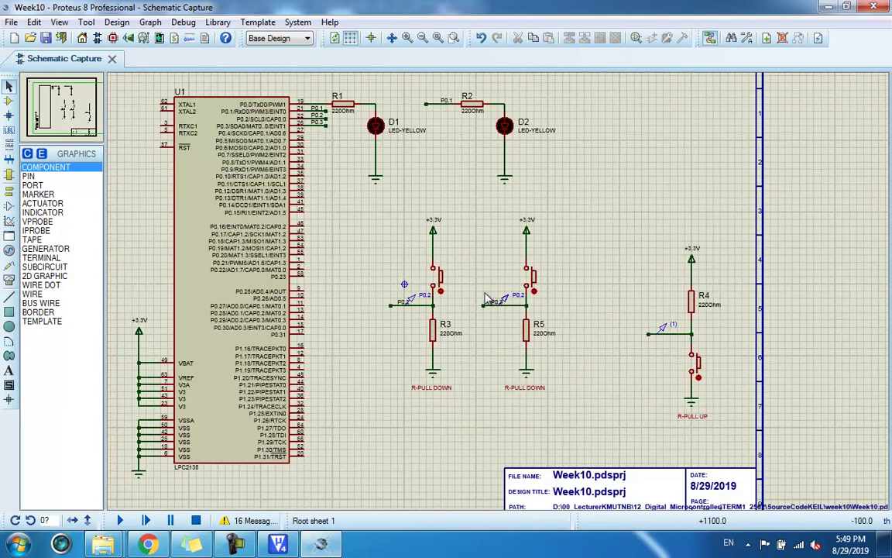
pyautogui.click(437, 37)
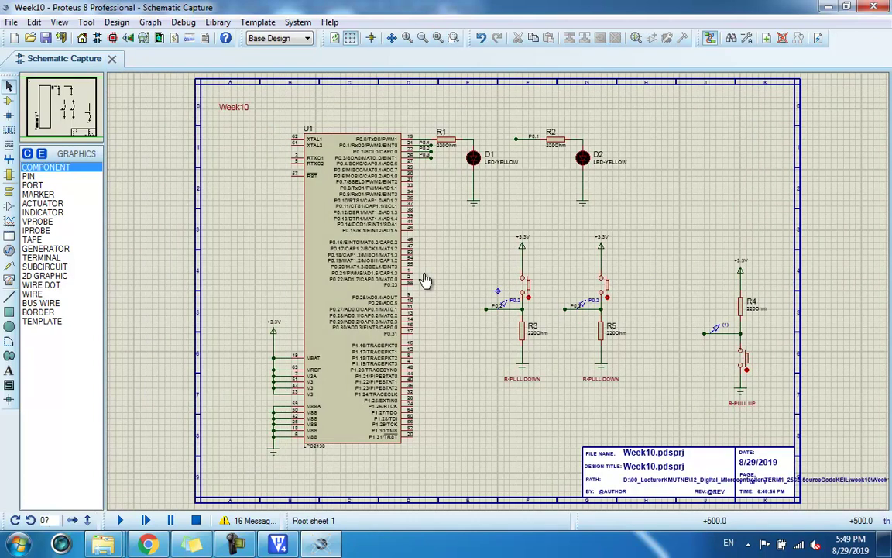
pyautogui.click(120, 519)
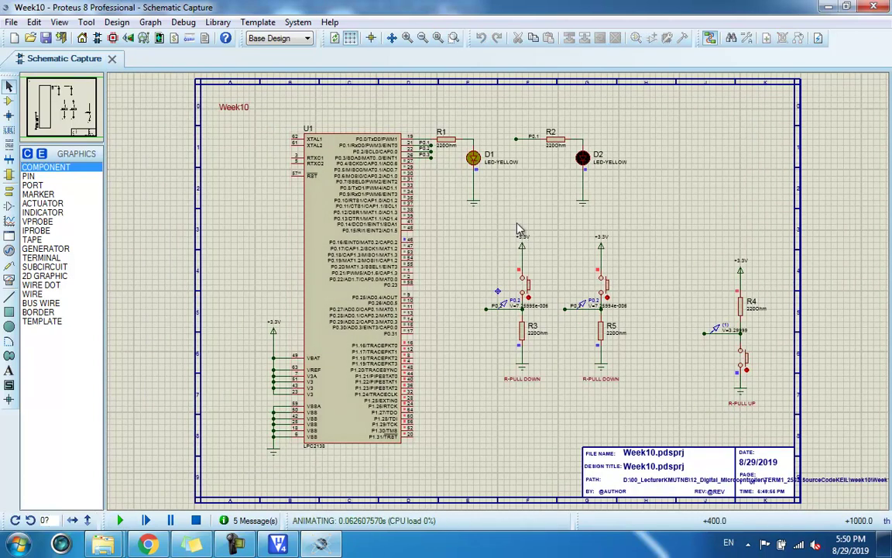
pyautogui.scroll(1, 515, 225)
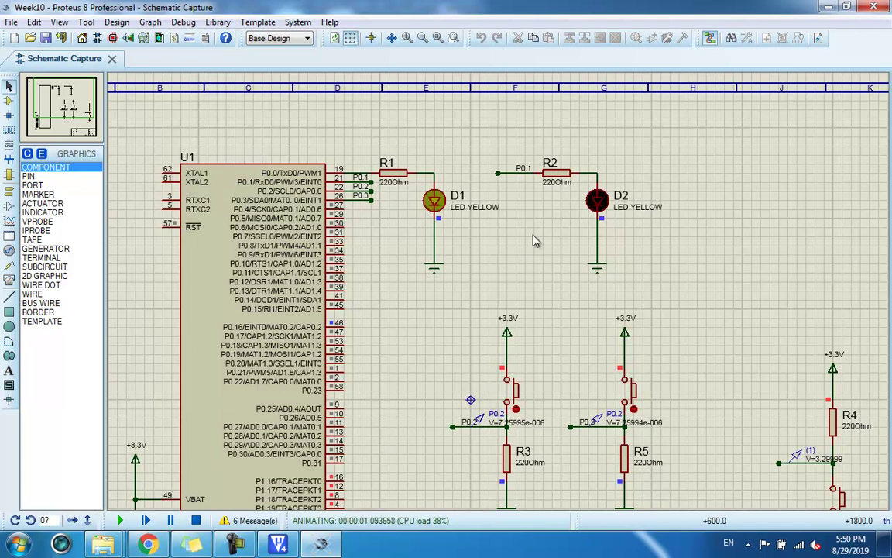
pyautogui.click(199, 521)
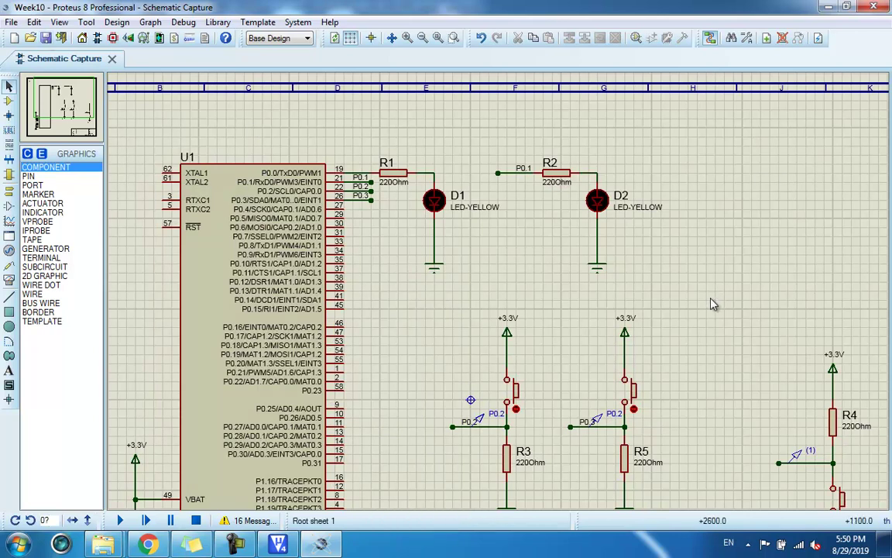
# - Examine the LED and button circuits against the labelled wires at the microcontroller's port 0 pins
pyautogui.scroll(-1, 713, 304)
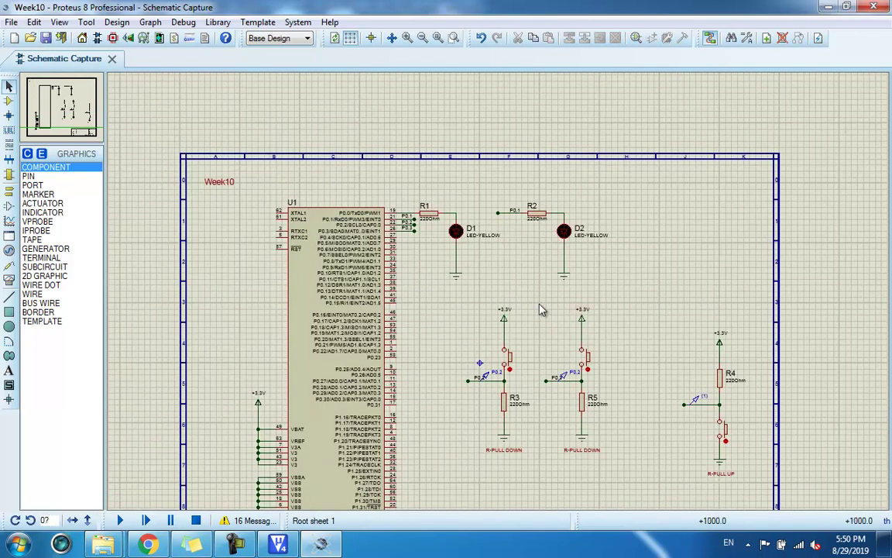
pyautogui.scroll(2, 542, 310)
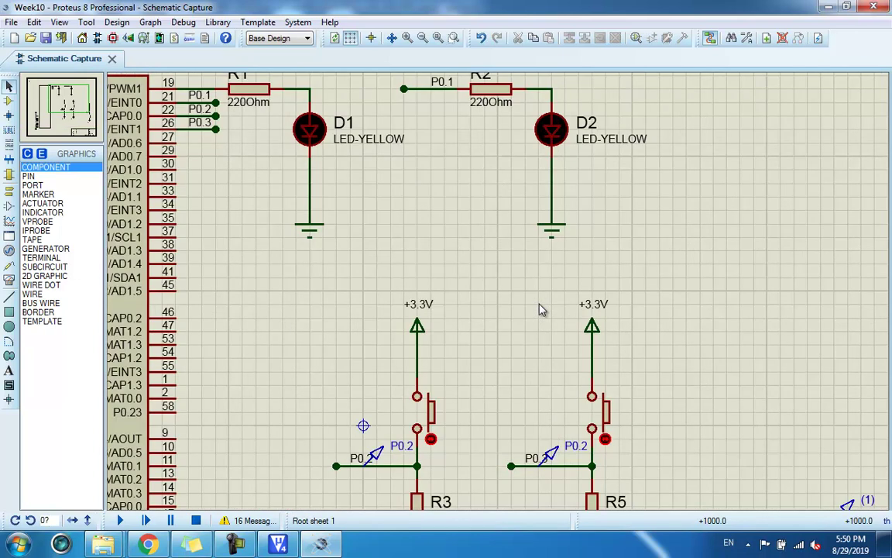
pyautogui.scroll(-1, 541, 310)
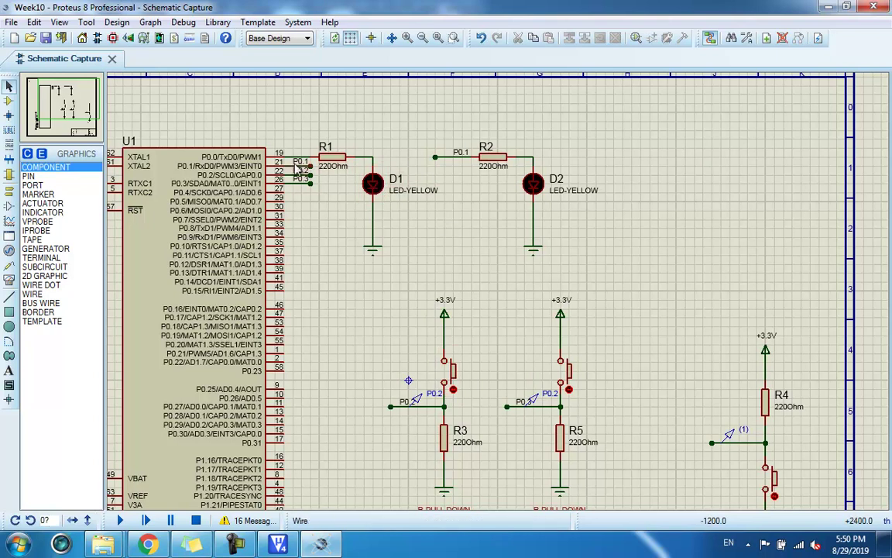
pyautogui.scroll(2, 263, 164)
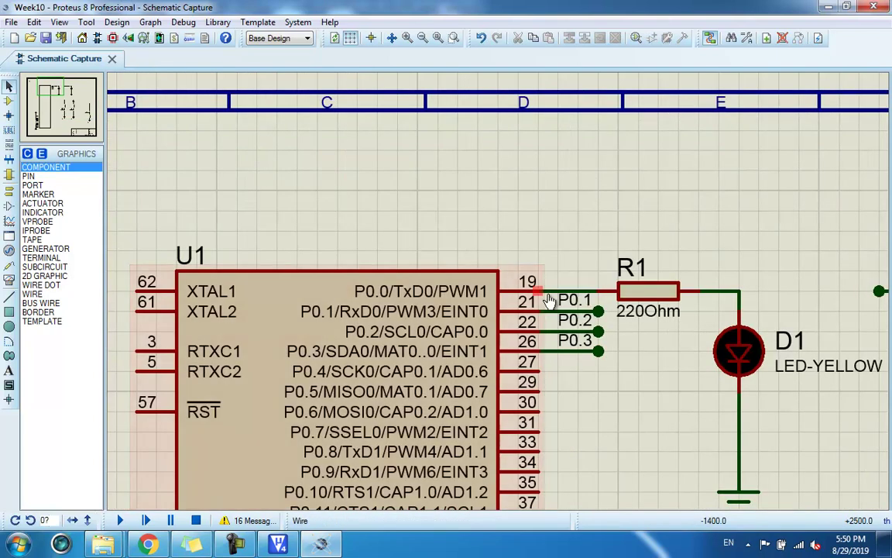
pyautogui.scroll(-4, 518, 271)
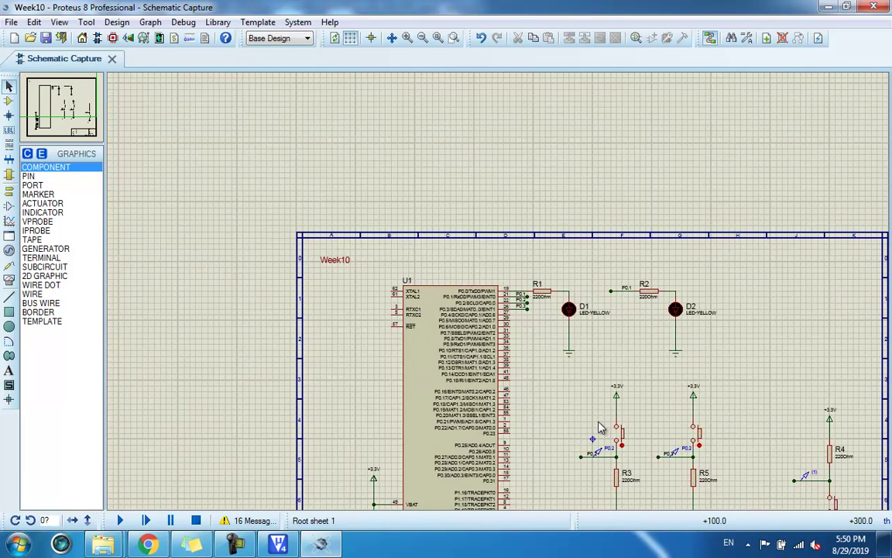
# - Switch to µVision to review main.c's port setup and LED loop, and return to Proteus to inspect the LED and button circuits
pyautogui.click(283, 542)
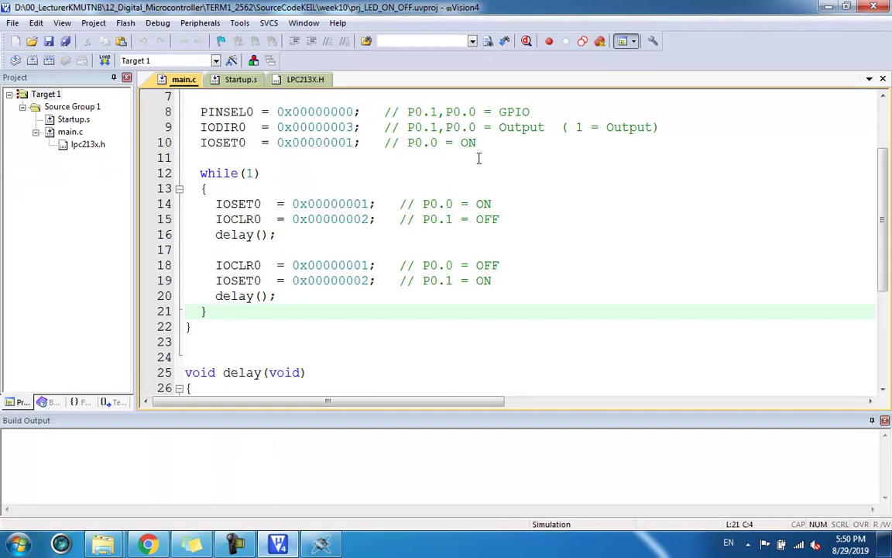
pyautogui.click(319, 173)
pyautogui.scroll(2, 319, 178)
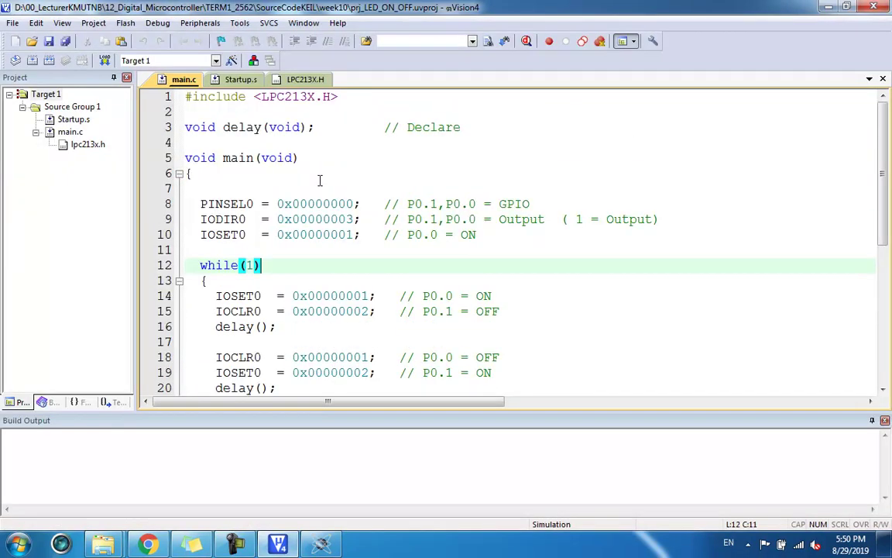
pyautogui.scroll(-2, 885, 161)
pyautogui.scroll(2, 885, 161)
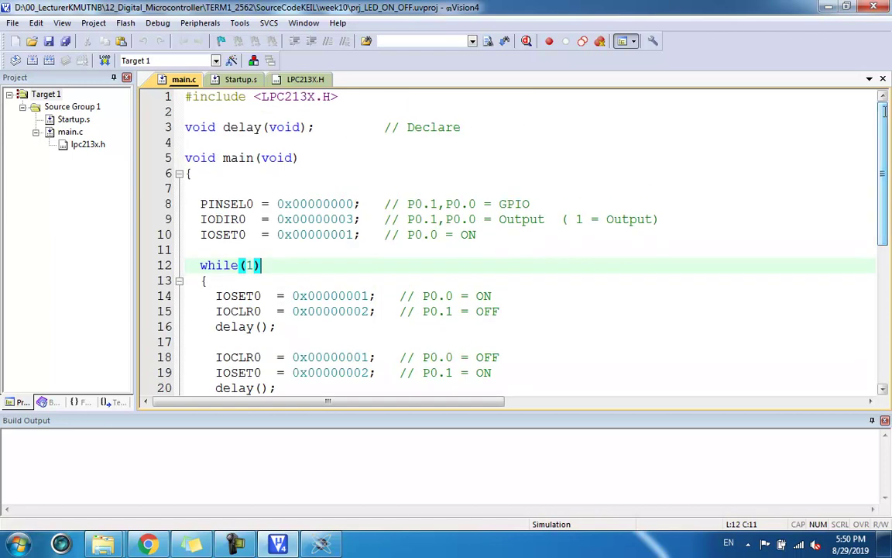
pyautogui.click(248, 140)
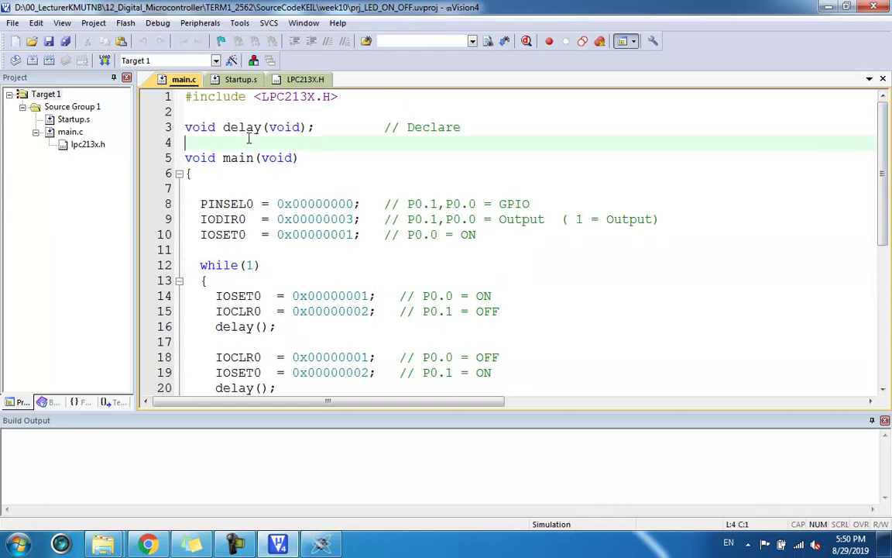
pyautogui.click(270, 187)
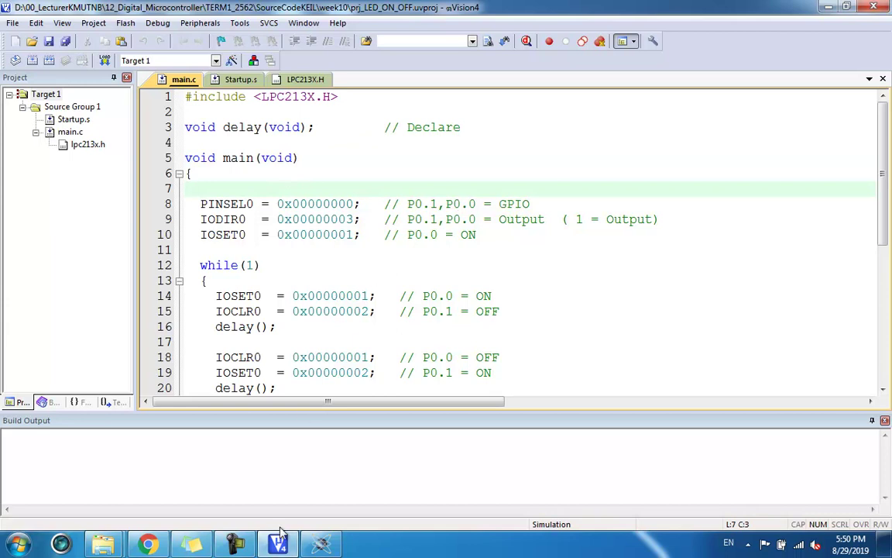
pyautogui.click(321, 543)
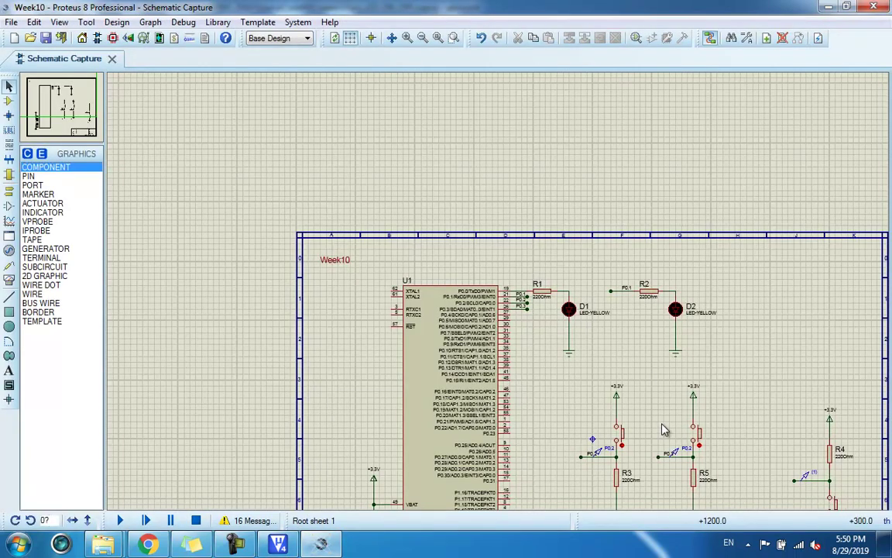
pyautogui.scroll(2, 662, 430)
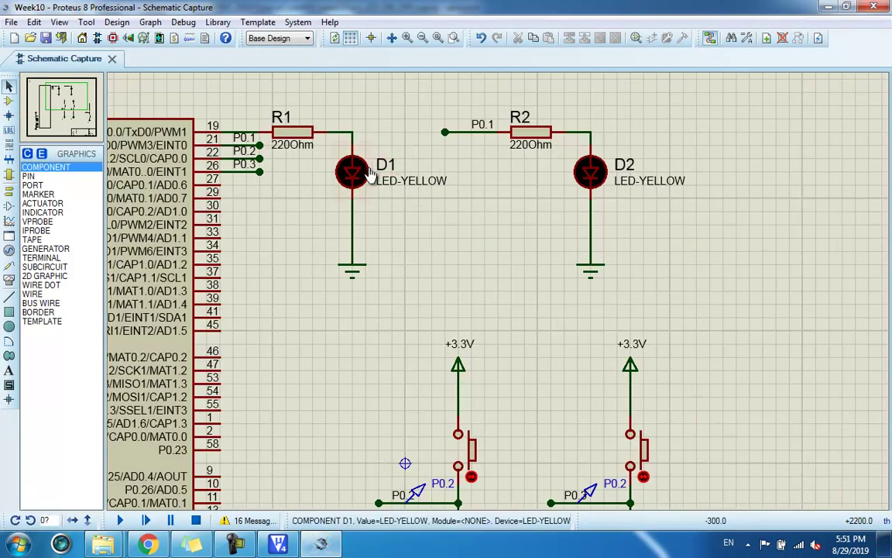
# - Switch to µVision, enlarge the main.c text and examine the digits of the PINSEL0 value
pyautogui.click(278, 544)
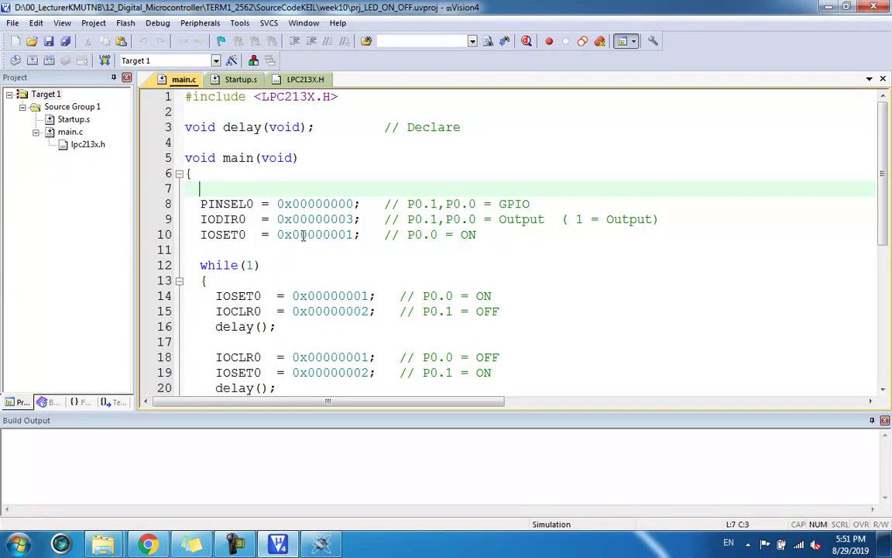
pyautogui.scroll(1, 303, 237)
pyautogui.scroll(1, 313, 237)
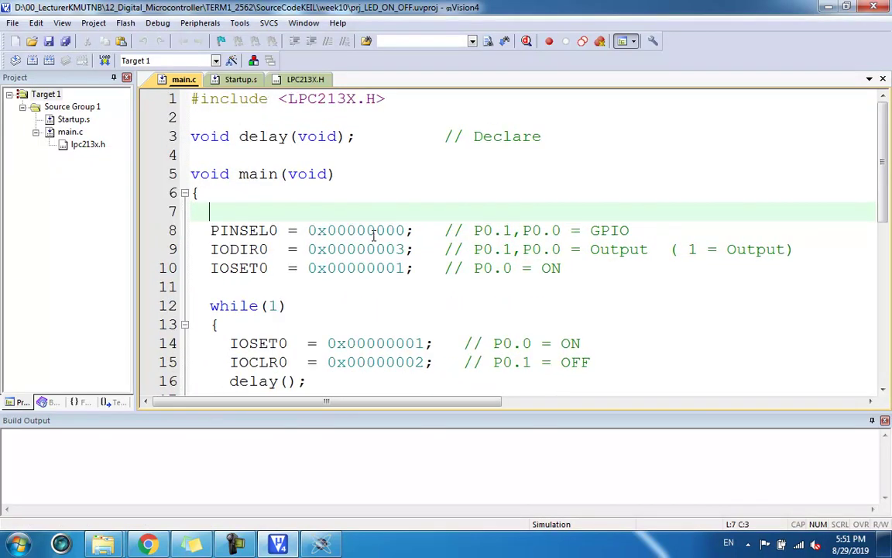
pyautogui.click(398, 231)
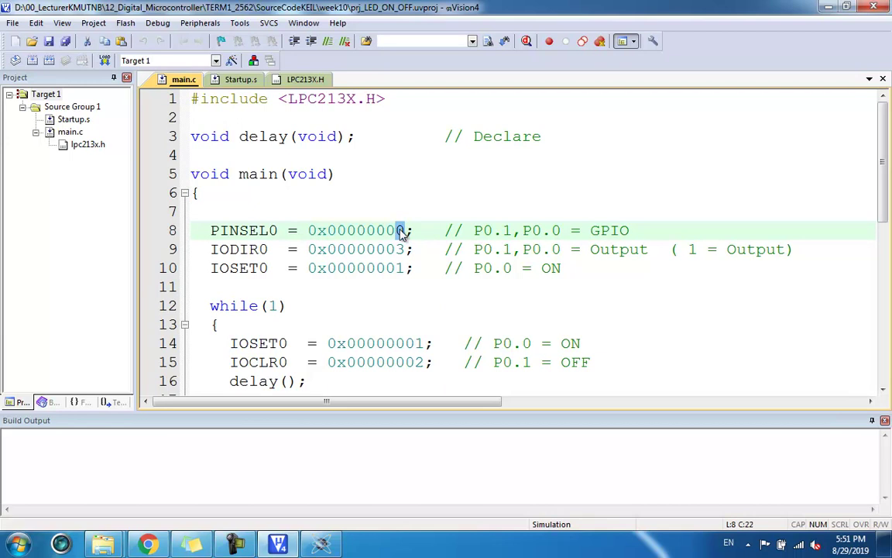
pyautogui.click(363, 231)
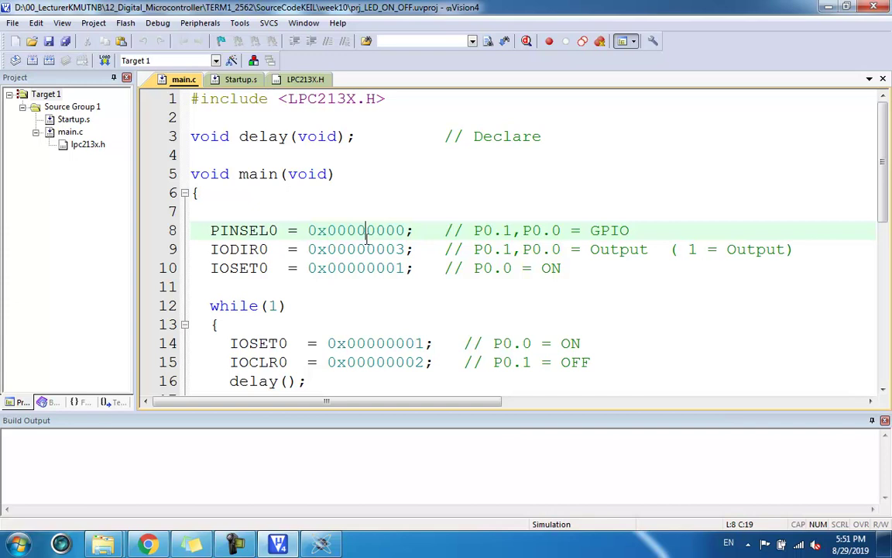
pyautogui.moveTo(104, 543)
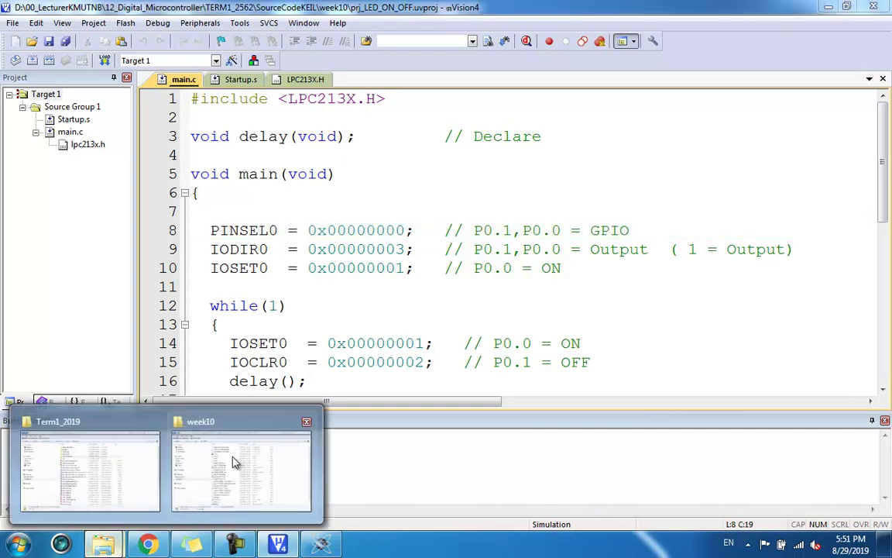
pyautogui.click(220, 461)
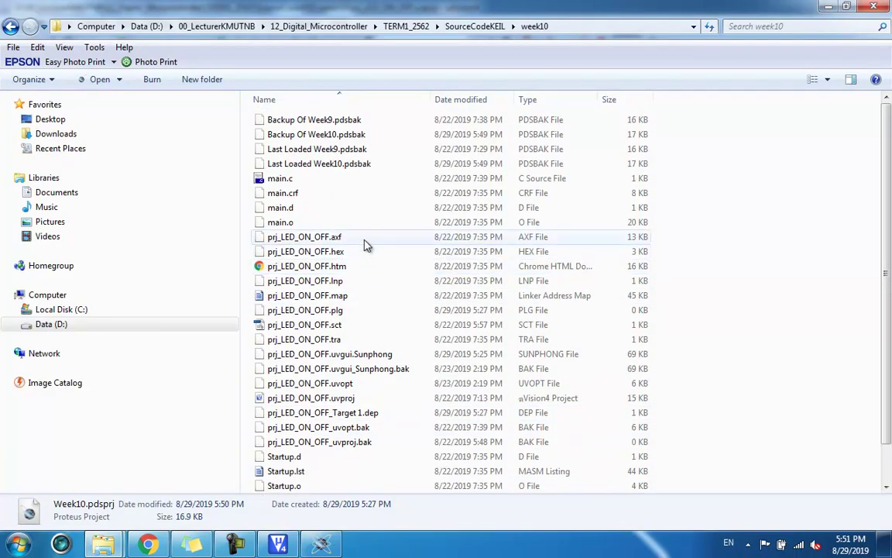
pyautogui.rightClick(18, 543)
pyautogui.click(85, 534)
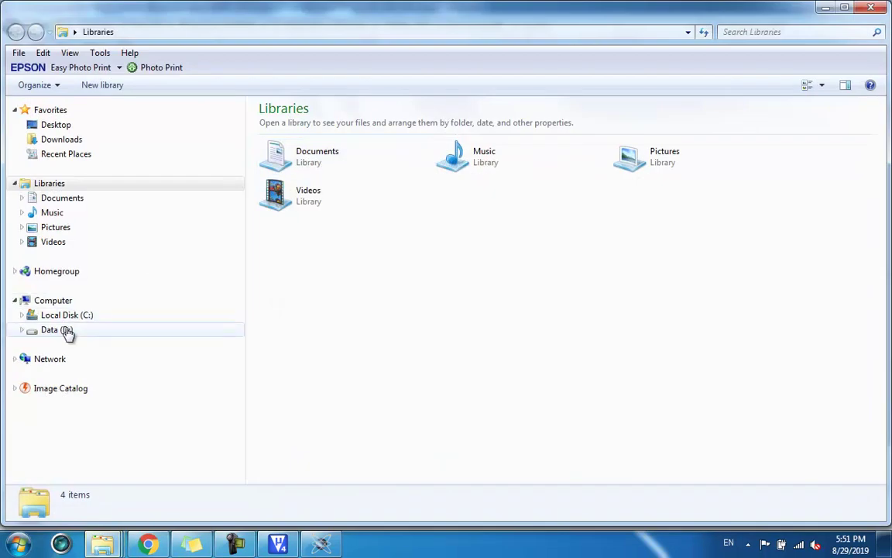
pyautogui.click(870, 7)
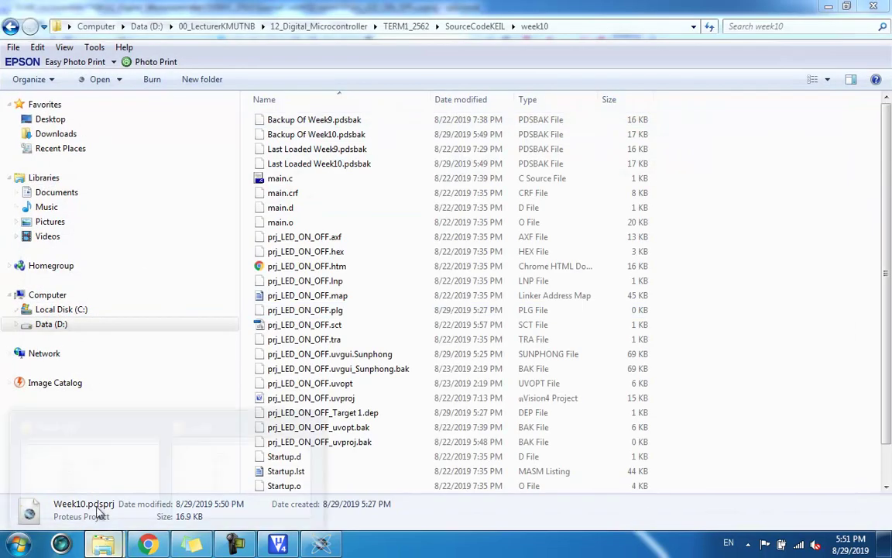
# - Switch to the Term1_2019 folder in Windows Explorer, look through its files and go up to the 28_Digital_Logic_FPGA folder
pyautogui.click(74, 433)
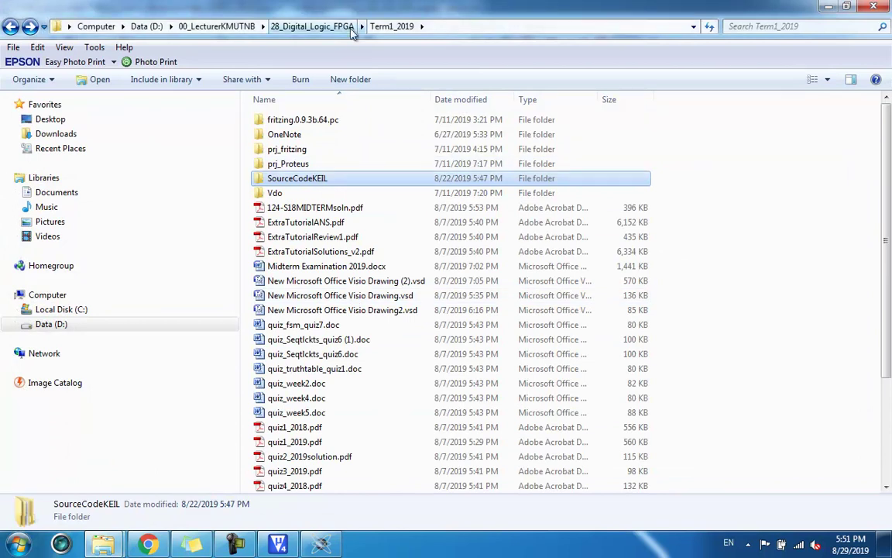
pyautogui.scroll(-2, 352, 295)
pyautogui.scroll(2, 353, 310)
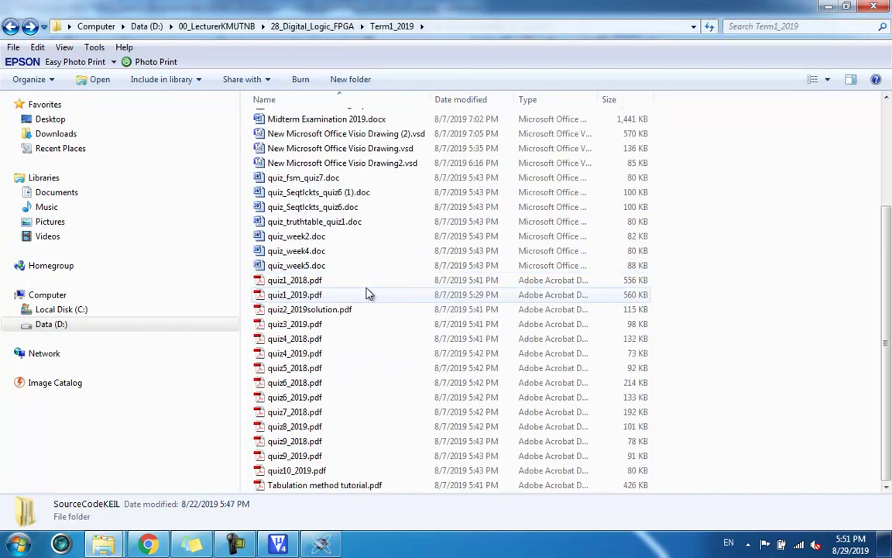
pyautogui.scroll(4, 370, 294)
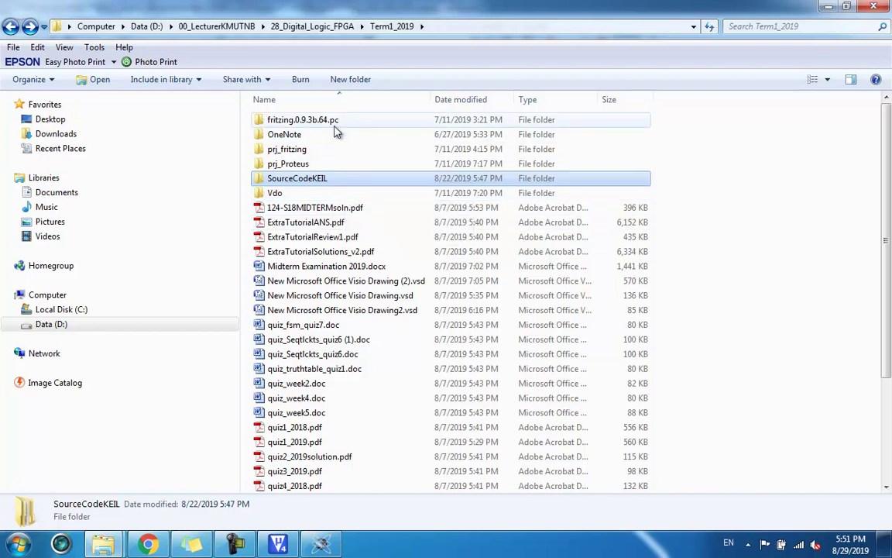
pyautogui.click(338, 27)
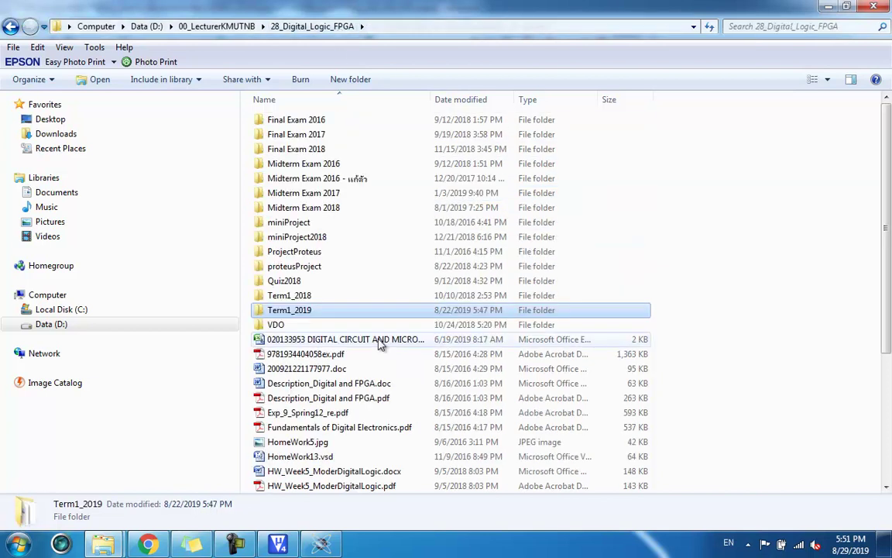
# - Look through the 28_Digital_Logic_FPGA folder and its sibling folder 12_Microprocessor and Interfacing for course files
pyautogui.scroll(-5, 391, 268)
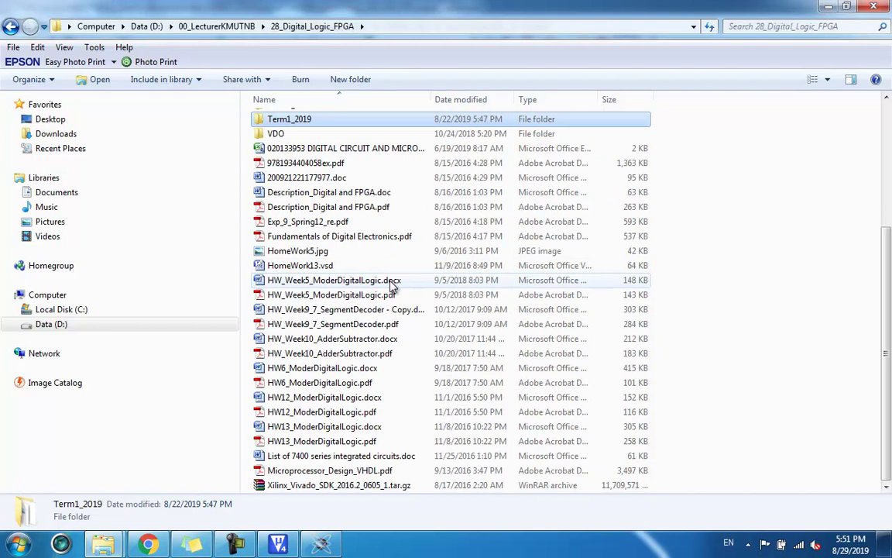
pyautogui.scroll(3, 391, 285)
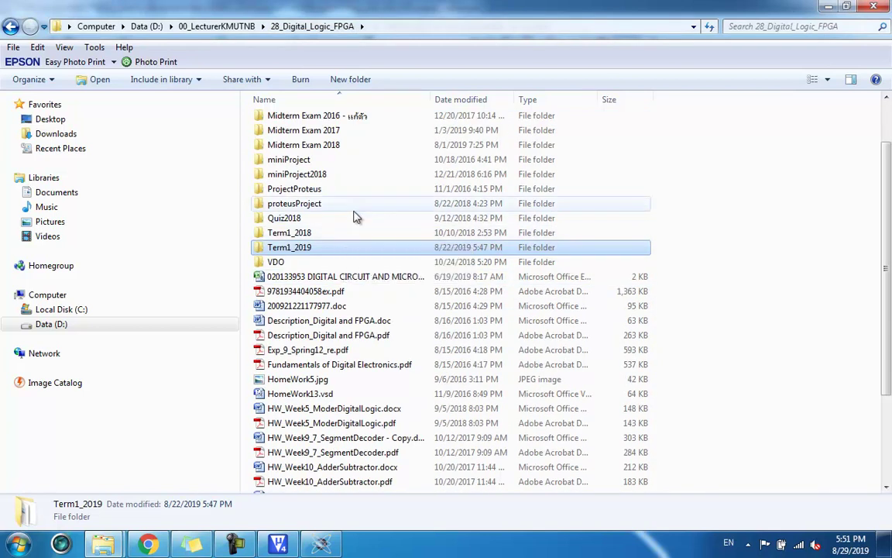
pyautogui.scroll(2, 356, 217)
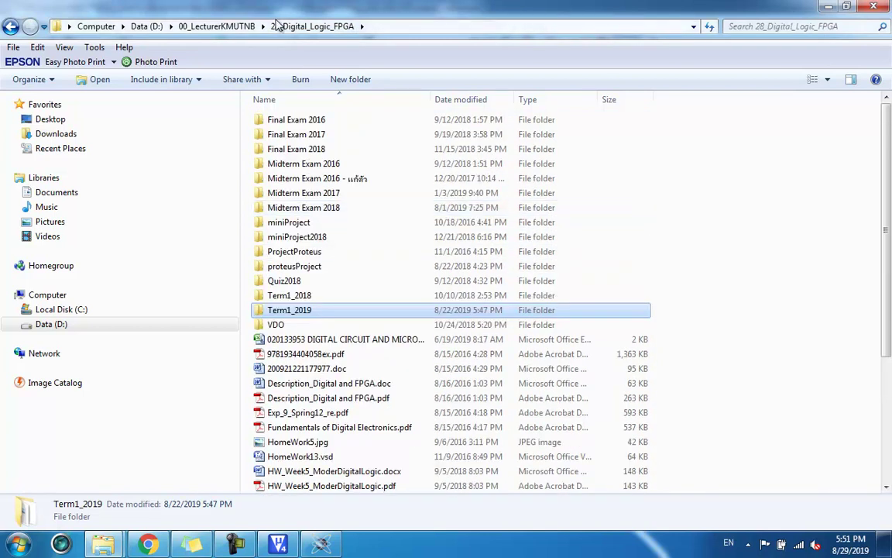
pyautogui.click(232, 25)
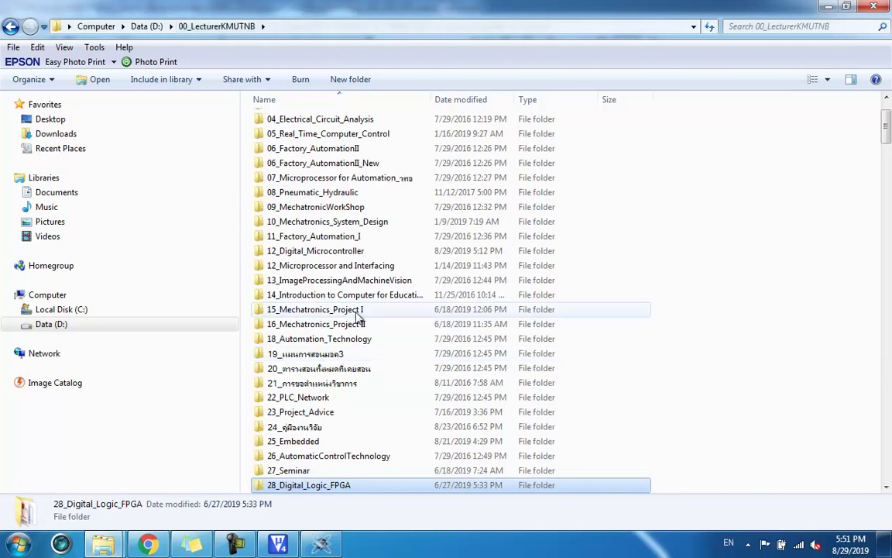
pyautogui.doubleClick(347, 266)
pyautogui.scroll(-8, 385, 419)
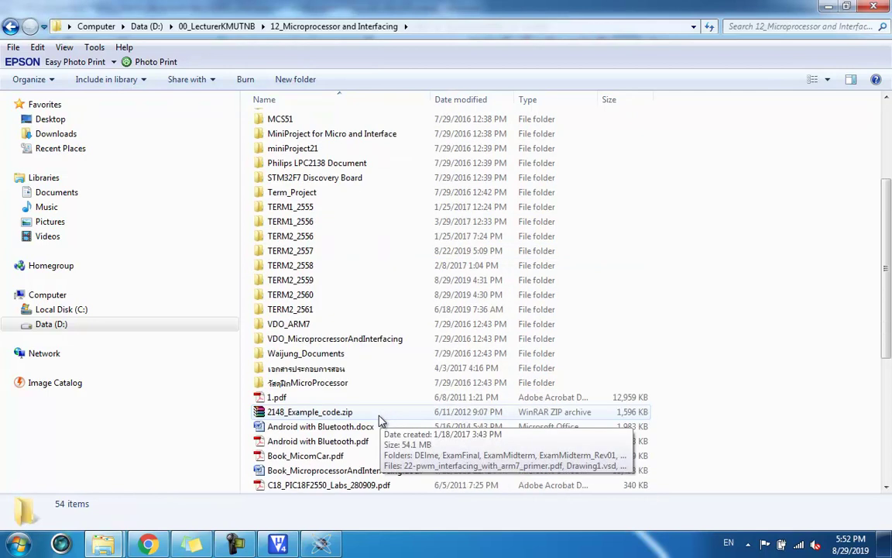
pyautogui.scroll(-1, 387, 397)
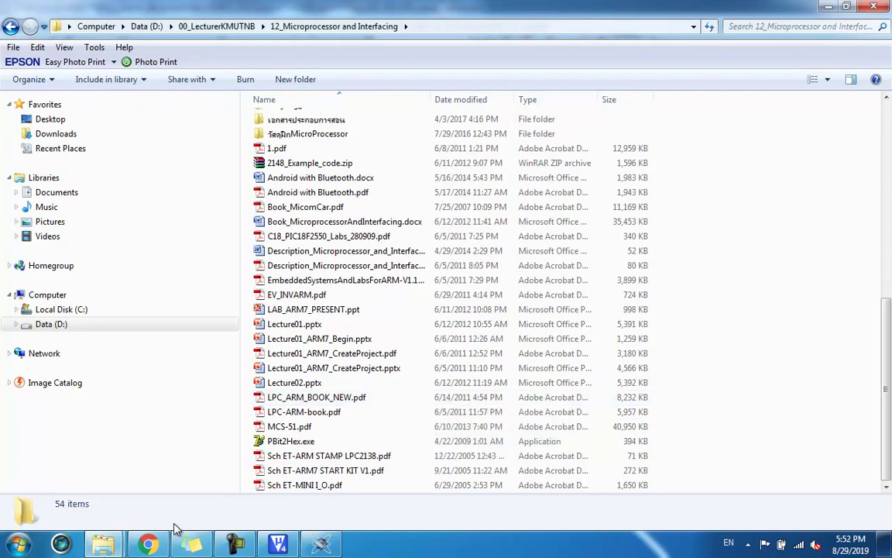
# - Switch to Chrome and examine the attendance table and weekly topics in the 020133953 DIGITAL CIRCUIT AND MICROCON SEC1 1/2562 spreadsheet
pyautogui.click(147, 544)
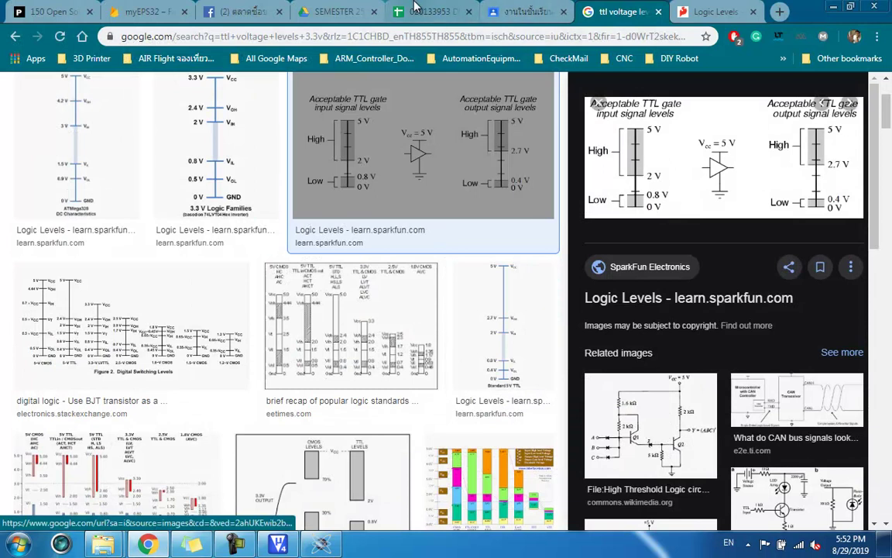
pyautogui.click(399, 13)
pyautogui.scroll(-7, 315, 309)
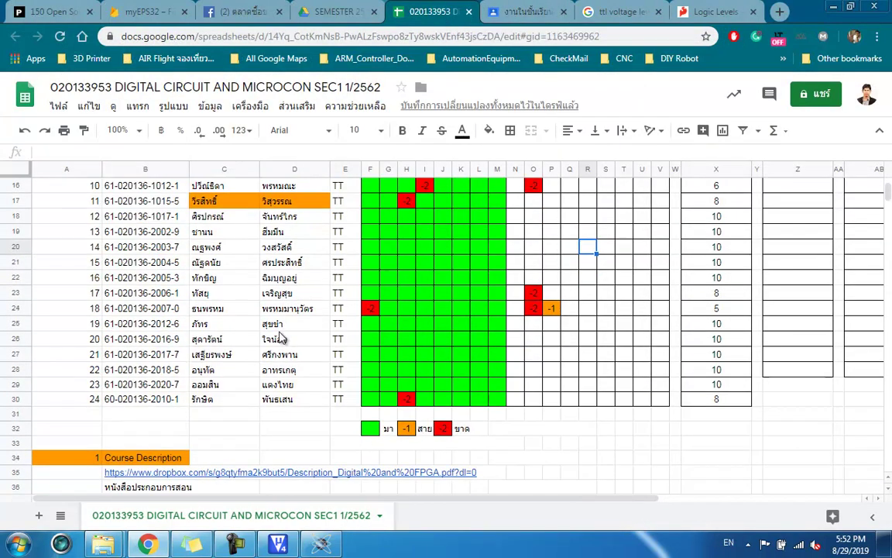
pyautogui.scroll(1, 289, 332)
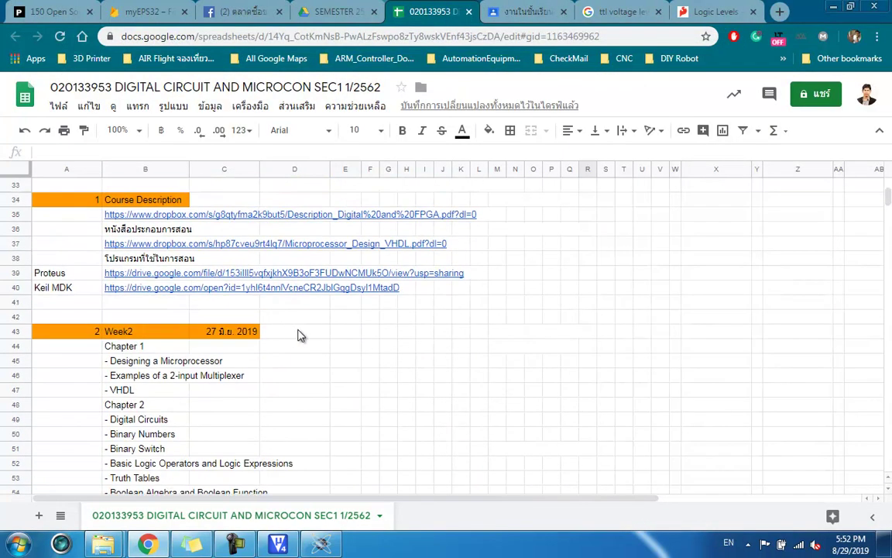
pyautogui.scroll(-2, 301, 335)
pyautogui.scroll(3, 301, 335)
pyautogui.scroll(5, 433, 287)
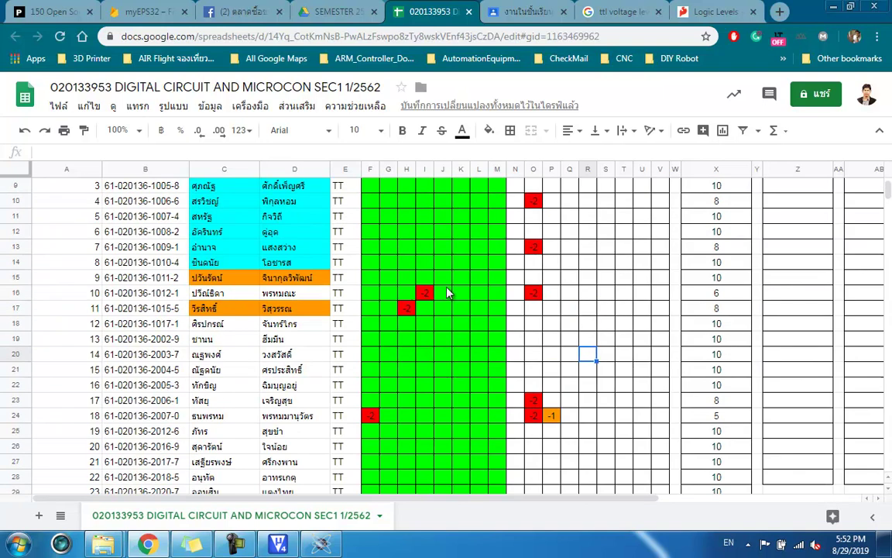
pyautogui.scroll(-4, 480, 317)
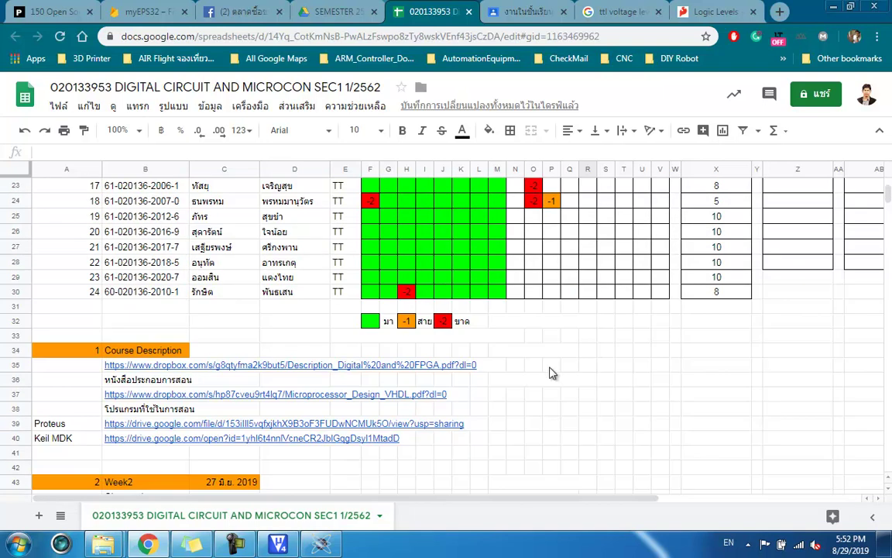
pyautogui.scroll(-4, 552, 373)
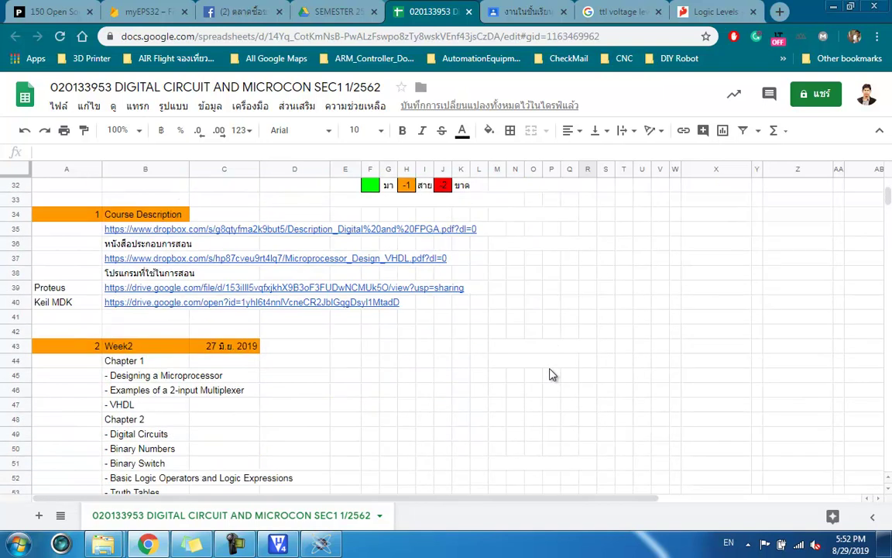
# - Switch to the week10 Explorer window and look through the contents of the Data (D:) drive
pyautogui.click(113, 542)
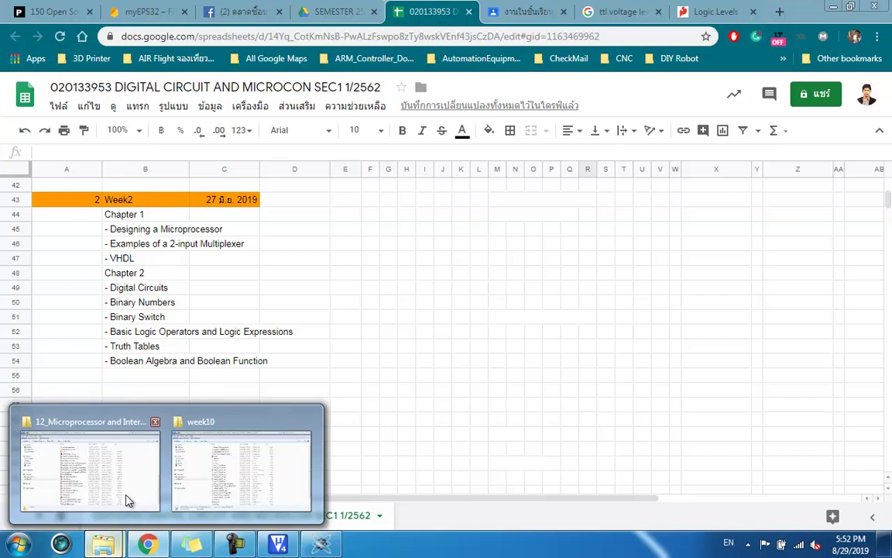
pyautogui.click(255, 458)
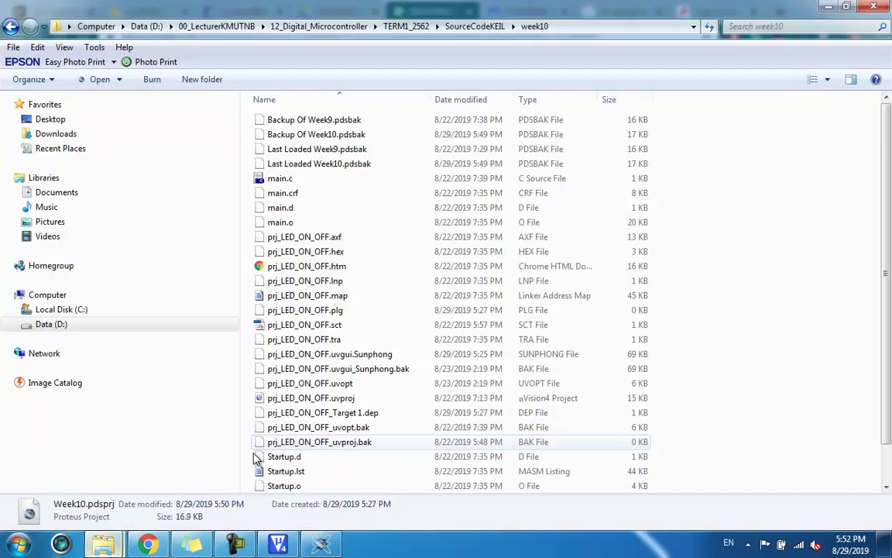
pyautogui.click(60, 325)
pyautogui.scroll(-6, 337, 348)
pyautogui.scroll(-5, 344, 359)
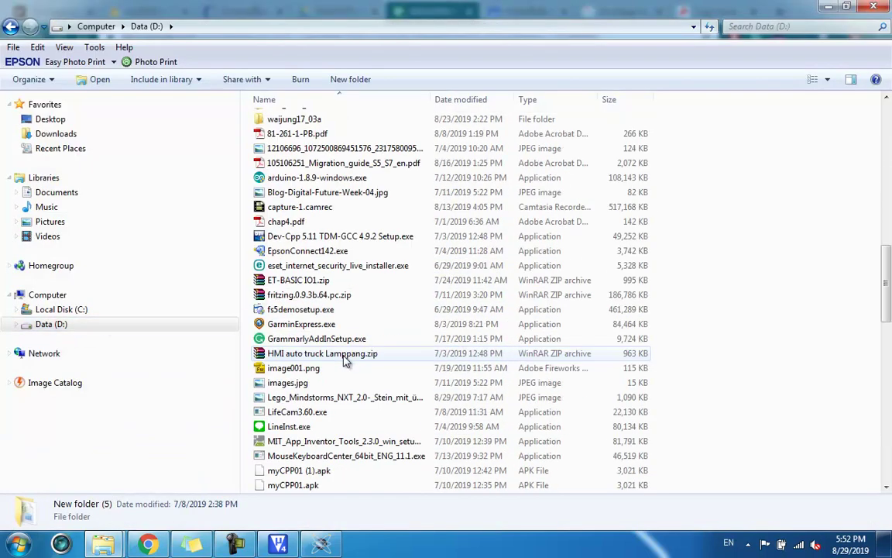
pyautogui.press('b')
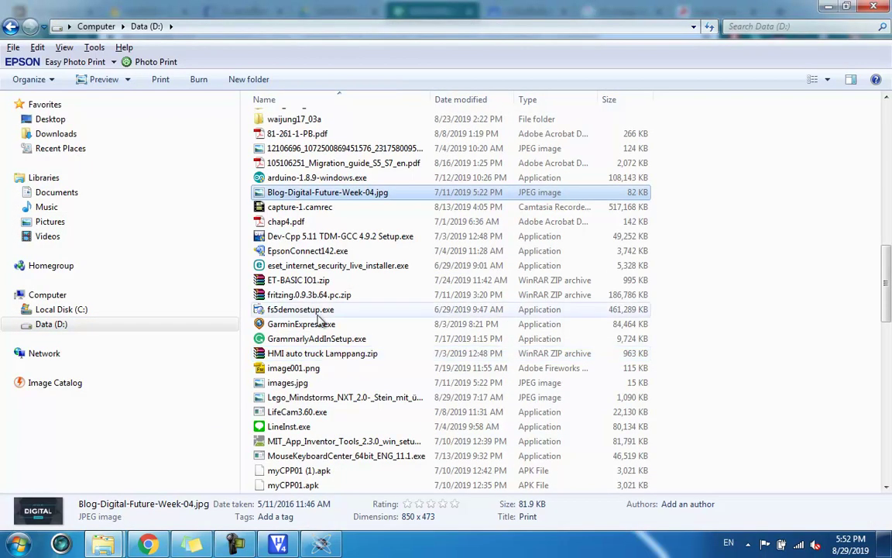
pyautogui.click(309, 182)
pyautogui.click(312, 191)
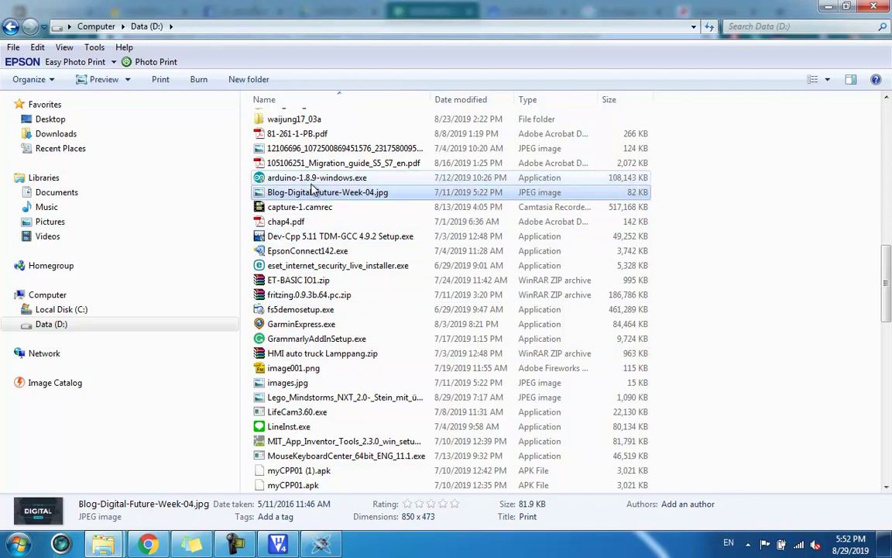
pyautogui.scroll(10, 312, 190)
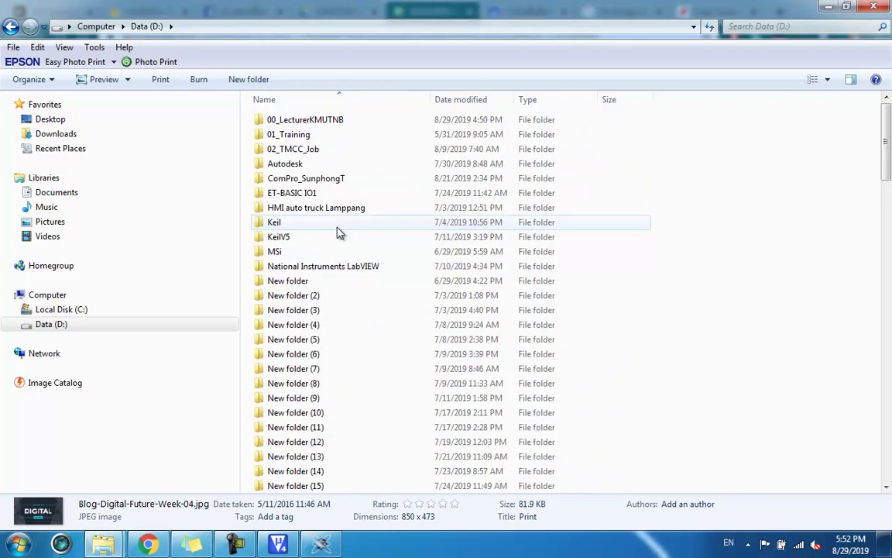
# - Open 12_Microprocessor and Interfacing inside 00_LecturerKMUTNB and look through its folders and files
pyautogui.doubleClick(285, 121)
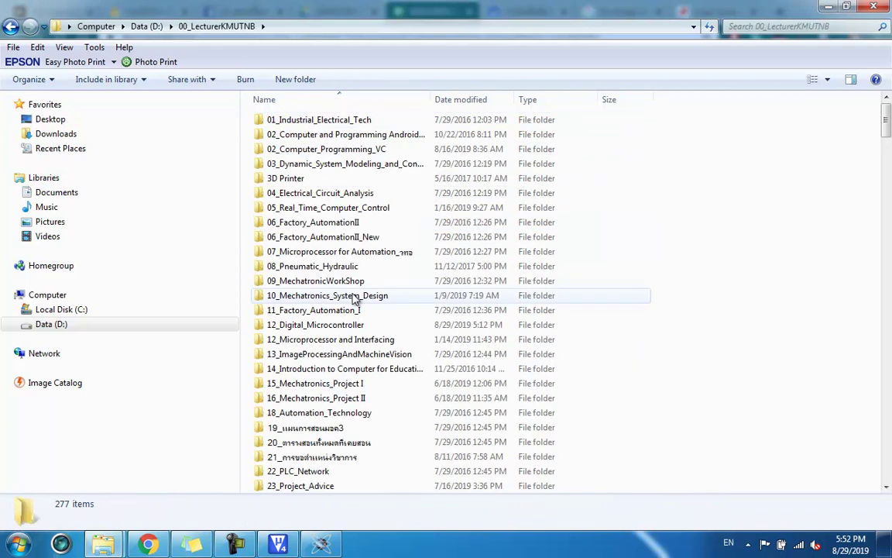
pyautogui.doubleClick(350, 340)
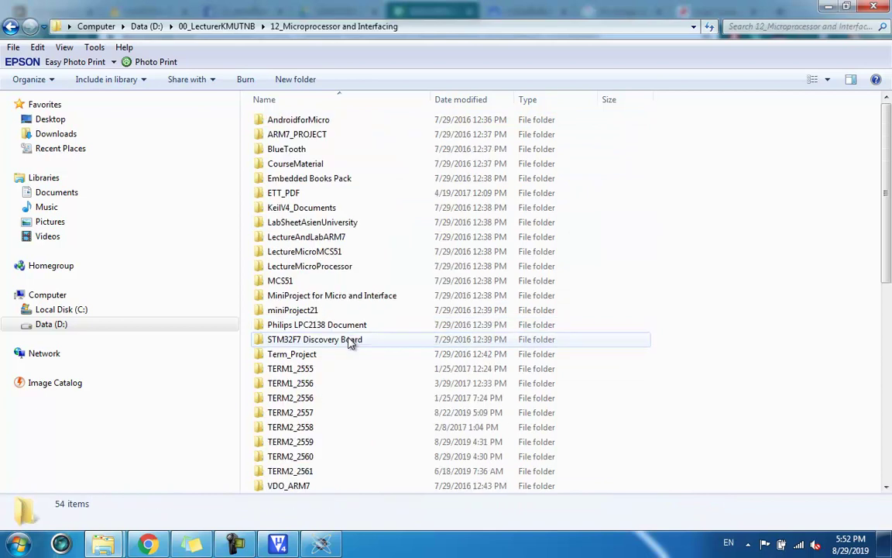
pyautogui.scroll(-8, 350, 356)
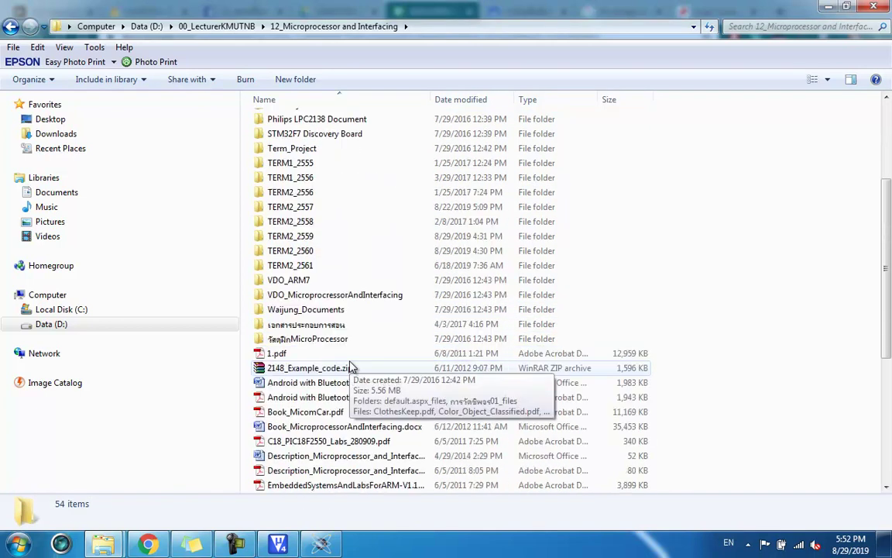
pyautogui.scroll(-2, 350, 368)
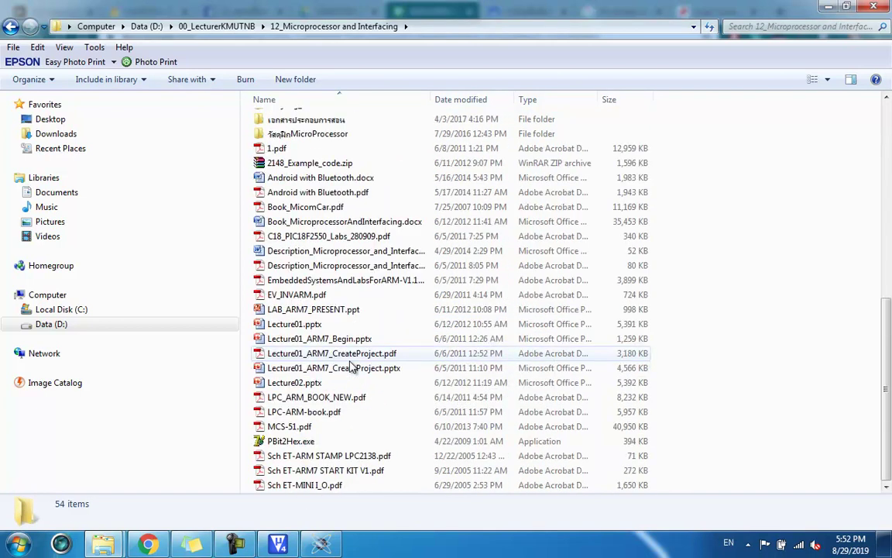
pyautogui.scroll(9, 348, 364)
pyautogui.scroll(-8, 359, 361)
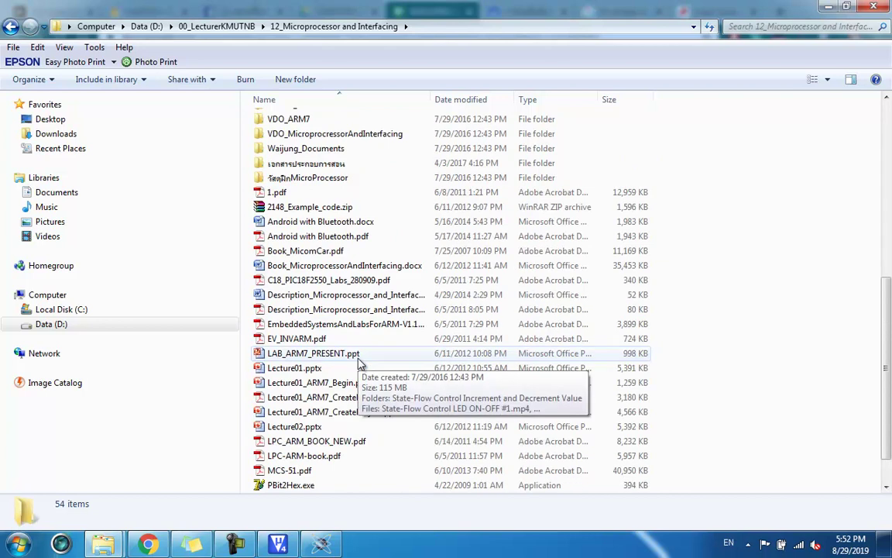
pyautogui.scroll(6, 343, 294)
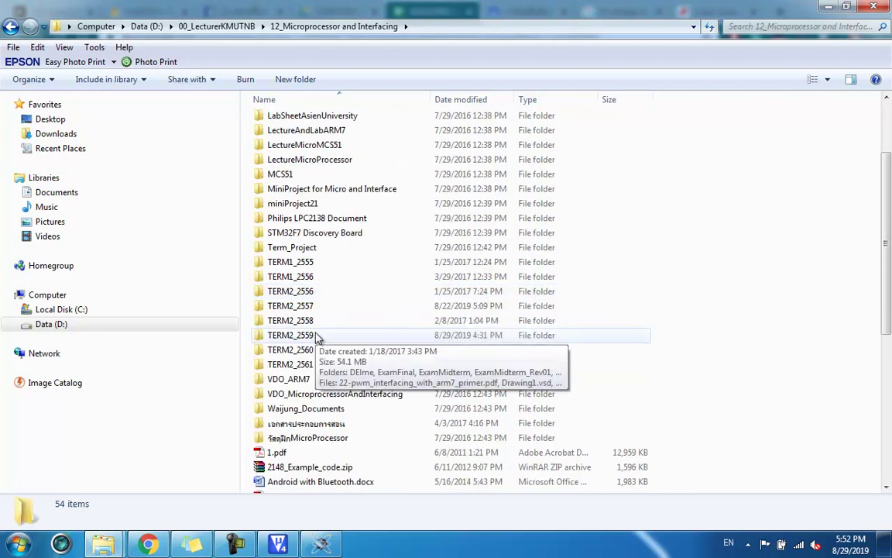
# - Check the contents of the TERM2_2561 and TERM2_2560 folders and return to their parent folder
pyautogui.doubleClick(313, 364)
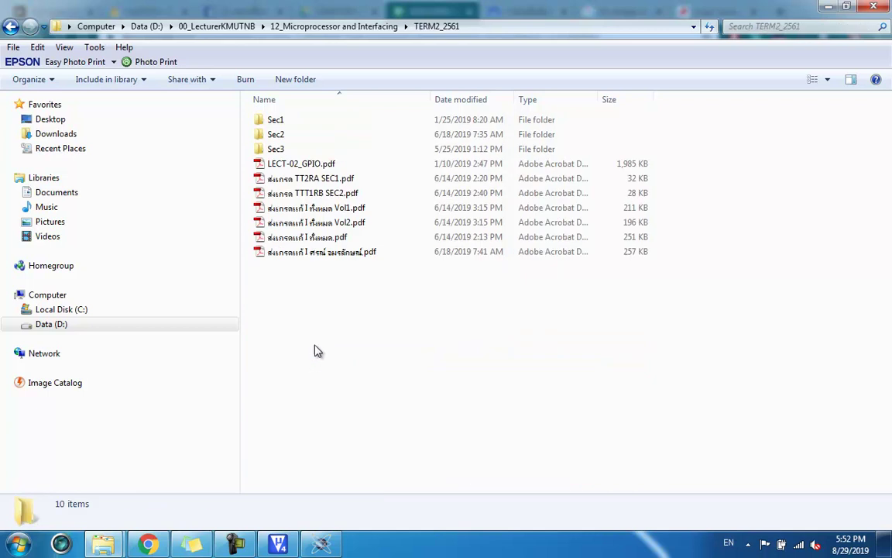
pyautogui.click(11, 26)
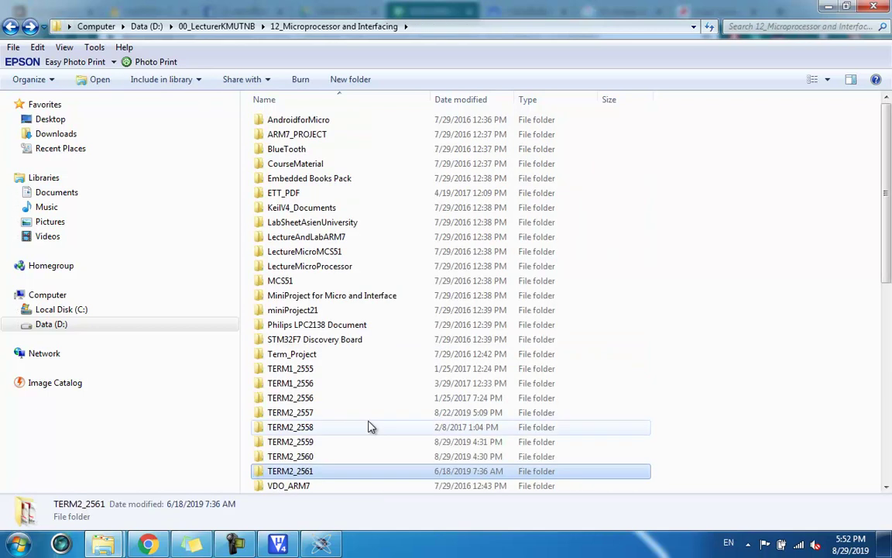
pyautogui.doubleClick(321, 458)
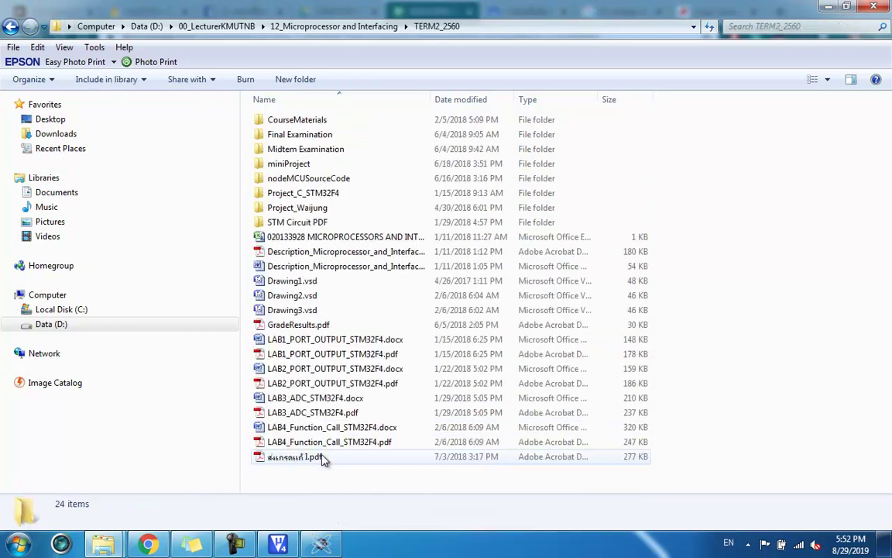
pyautogui.click(11, 27)
# - Switch to Chrome and look through the Google Classroom classwork page of the digital circuit and microcontroller course
pyautogui.click(147, 543)
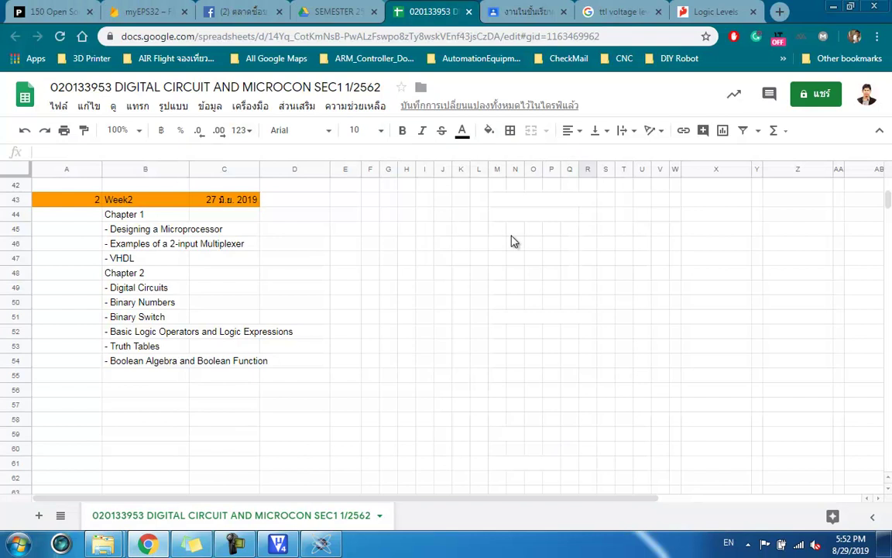
pyautogui.click(521, 11)
pyautogui.scroll(-5, 189, 355)
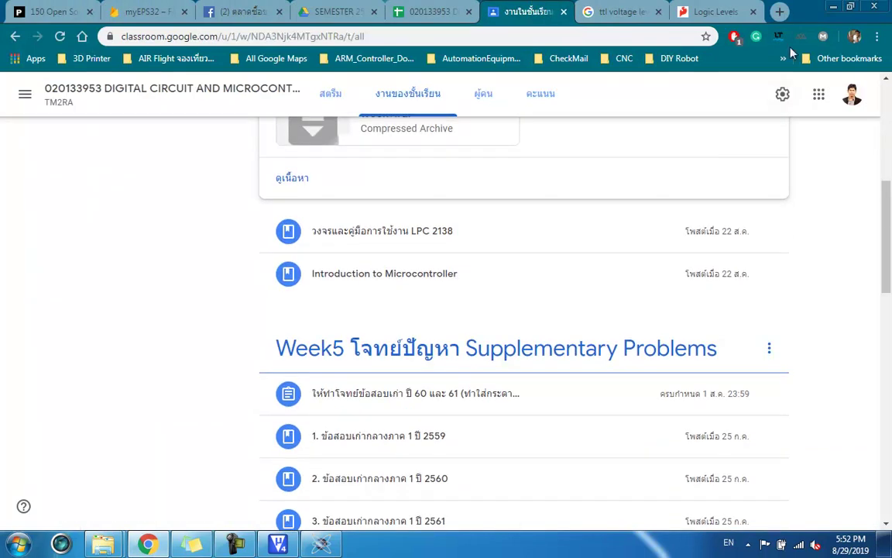
# - Open Facebook in a new browser tab and look through the discussion posts of the TT2RA Digital Circuit and Microcontroller group
pyautogui.click(780, 12)
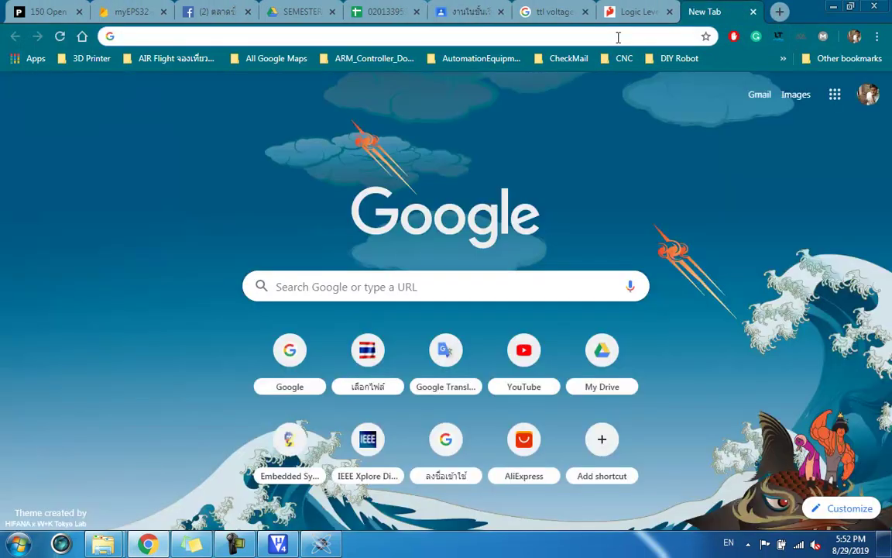
pyautogui.write('f')
pyautogui.press('Return')
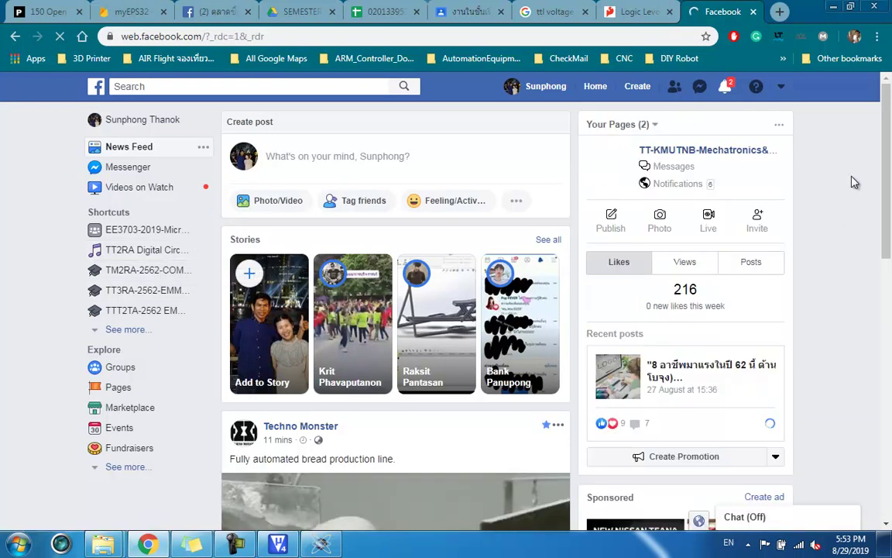
pyautogui.scroll(-4, 854, 198)
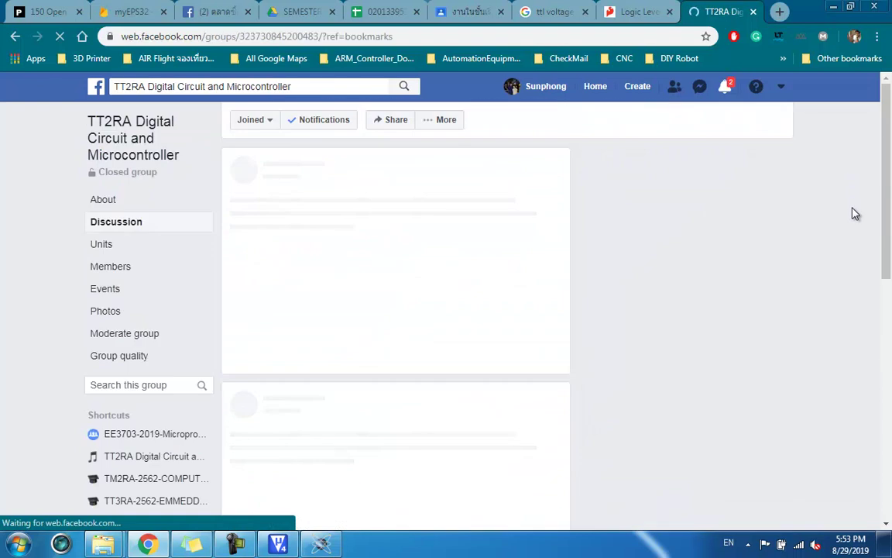
pyautogui.scroll(-6, 693, 267)
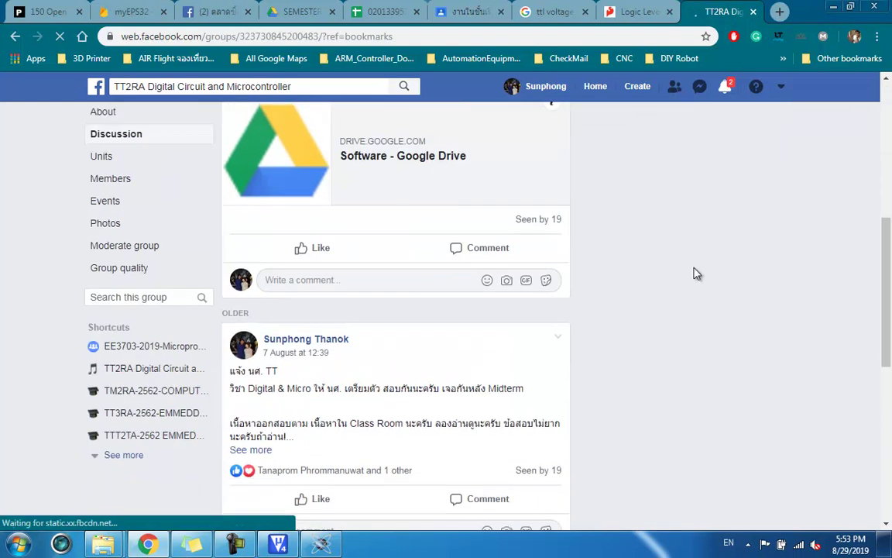
pyautogui.scroll(2, 694, 272)
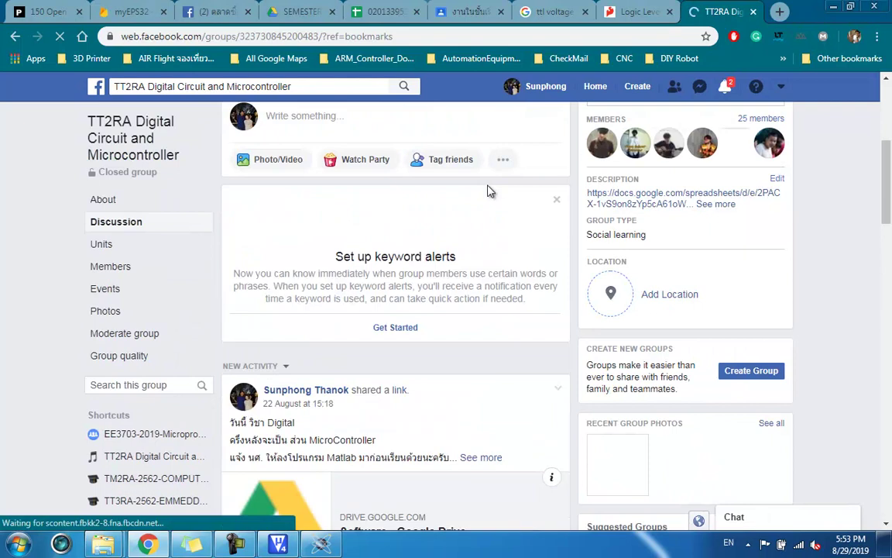
pyautogui.scroll(-5, 542, 271)
pyautogui.scroll(-3, 511, 288)
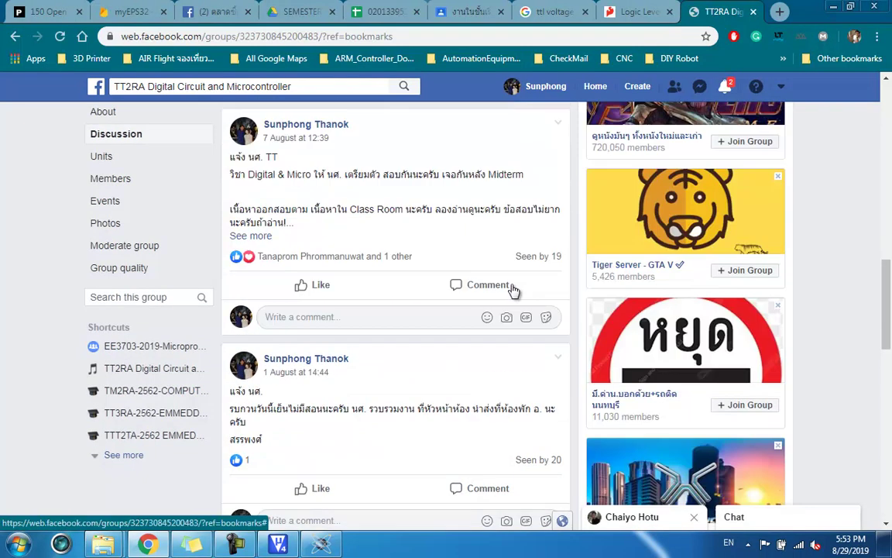
# - Open the Software Google Drive folder linked in the 22 August group post and start downloading BitTohex.rar
pyautogui.scroll(6, 512, 290)
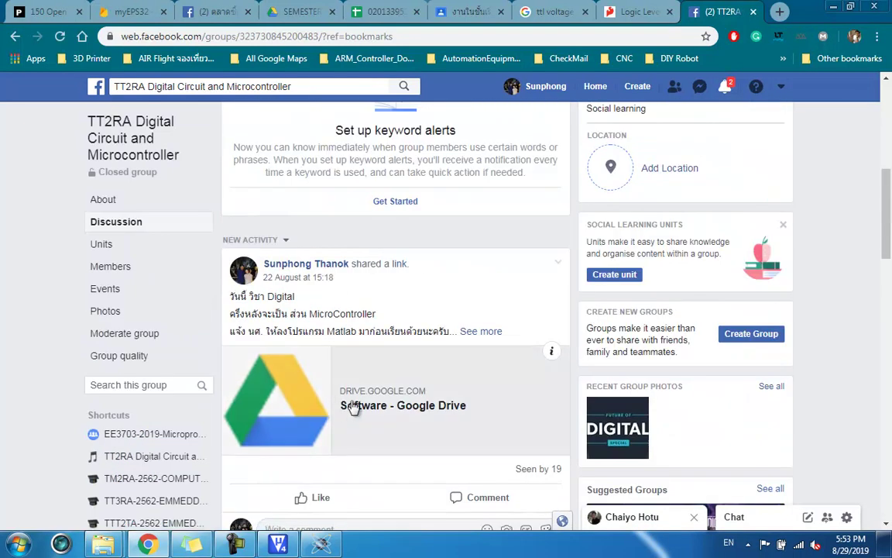
pyautogui.click(299, 383)
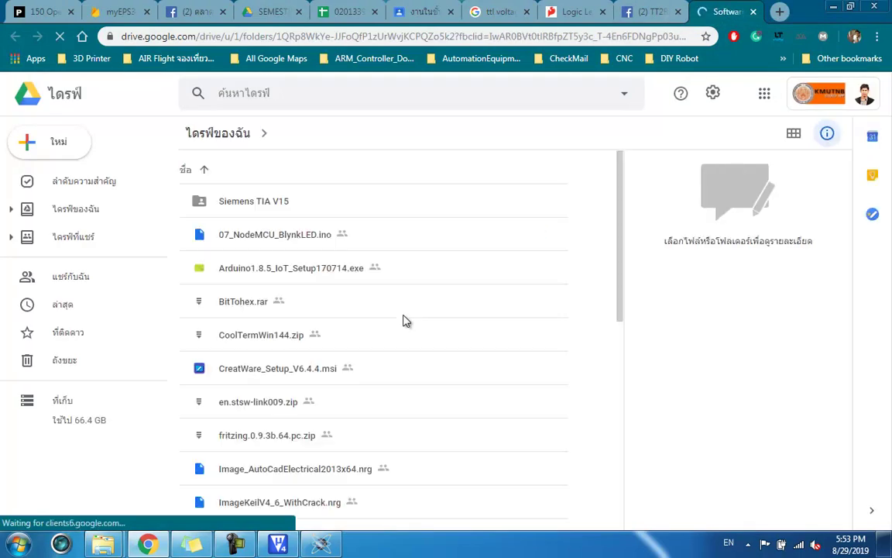
pyautogui.rightClick(249, 309)
pyautogui.click(324, 472)
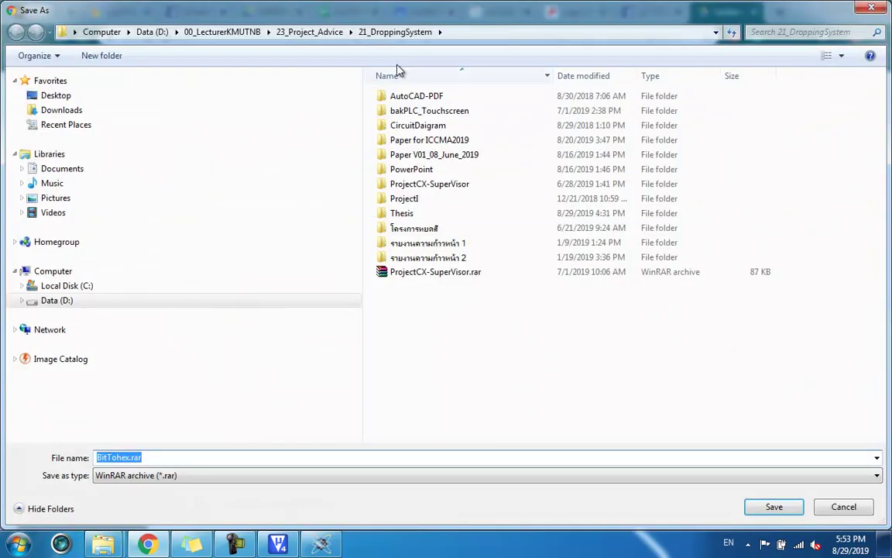
# - Save BitTohex.rar in the 12_Digital_Microcontroller folder under 00_LecturerKMUTNB and keep the flagged download
pyautogui.click(244, 35)
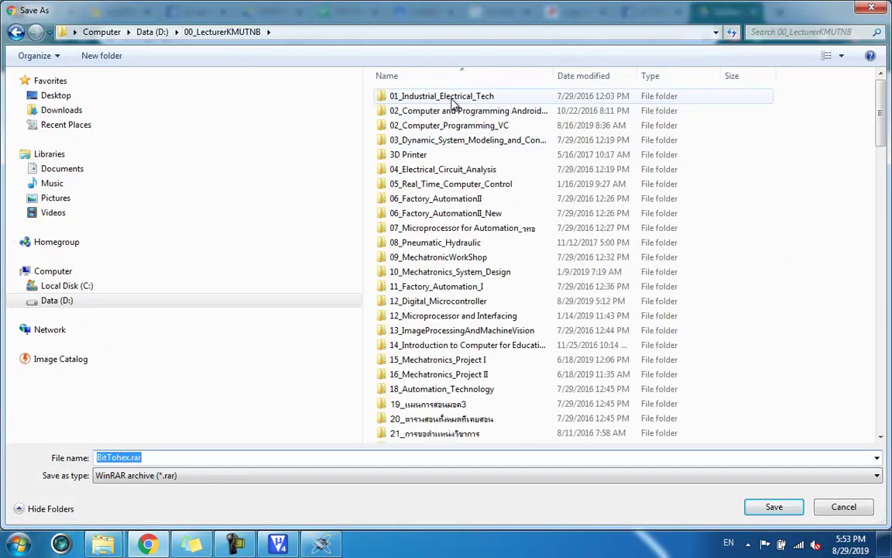
pyautogui.doubleClick(457, 302)
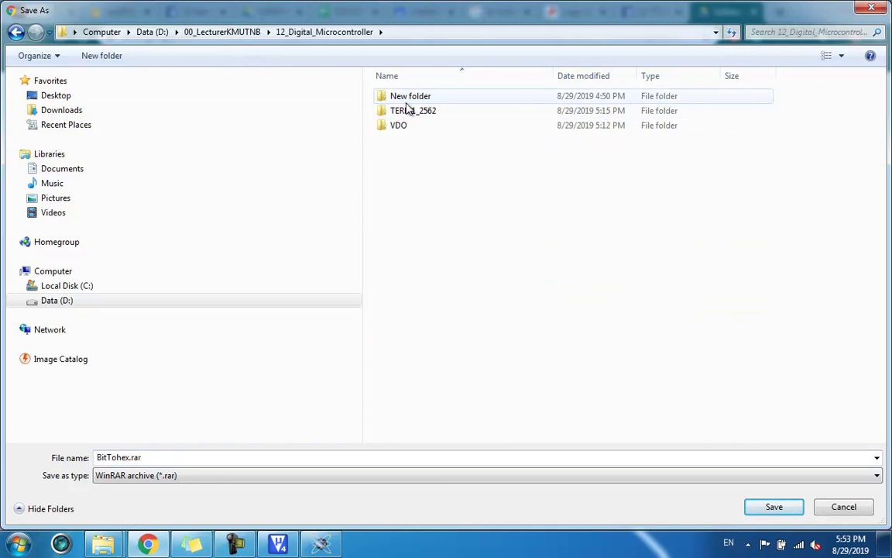
pyautogui.click(772, 506)
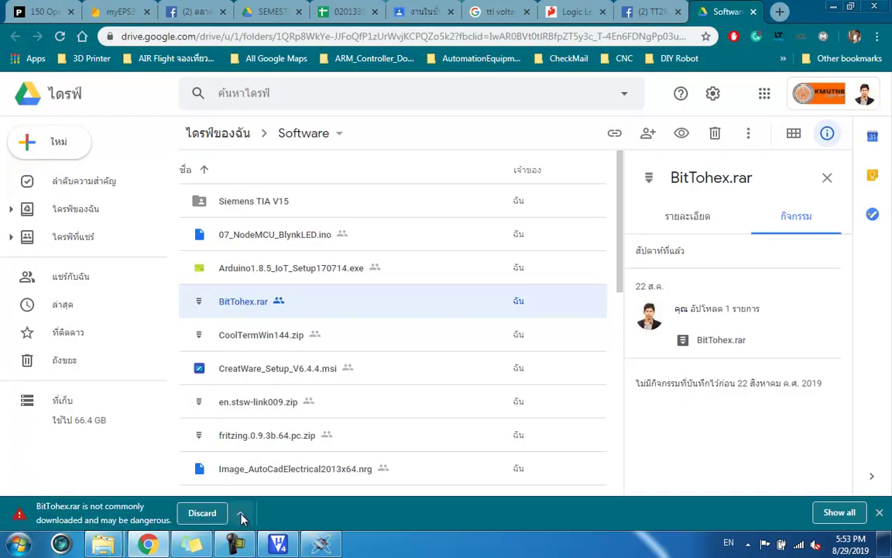
pyautogui.click(243, 514)
pyautogui.click(271, 474)
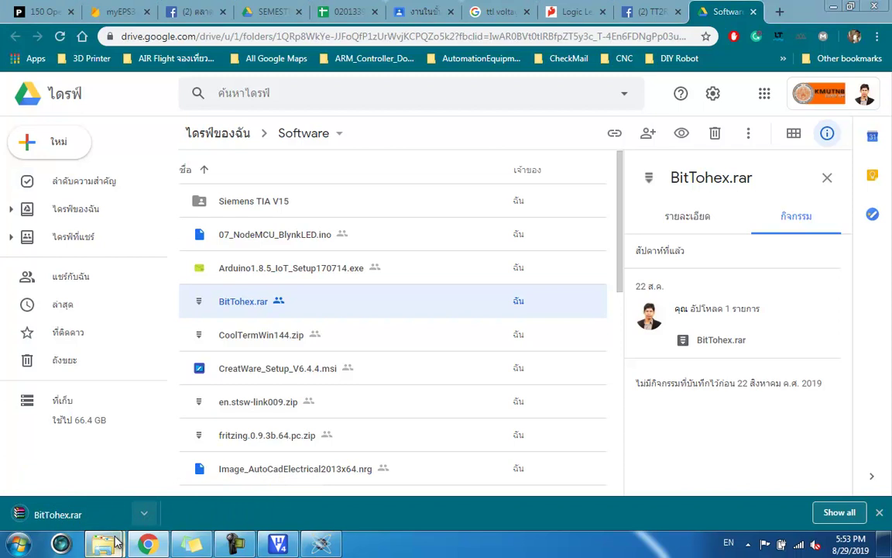
# - Switch to Windows Explorer, open the 12_Digital_Microcontroller folder and extract BitTohex.rar directly into it
pyautogui.moveTo(103, 542)
pyautogui.click(259, 462)
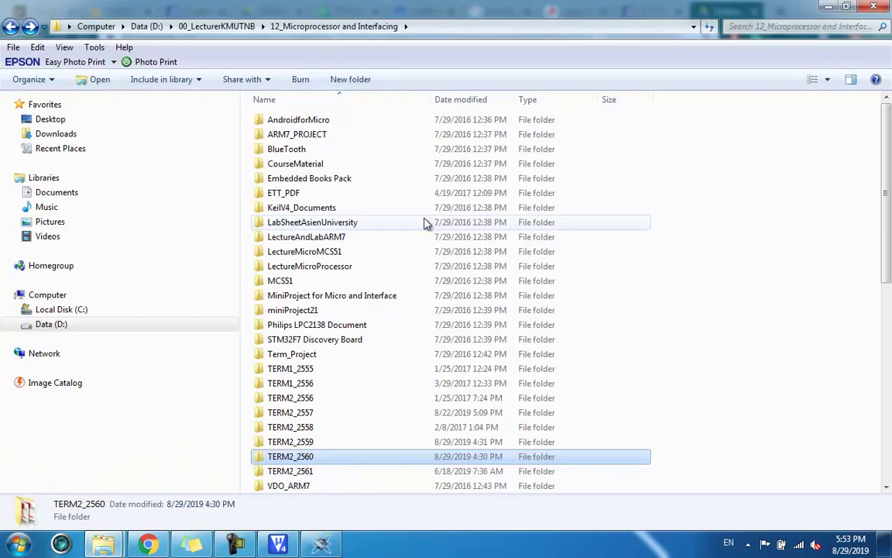
pyautogui.click(216, 25)
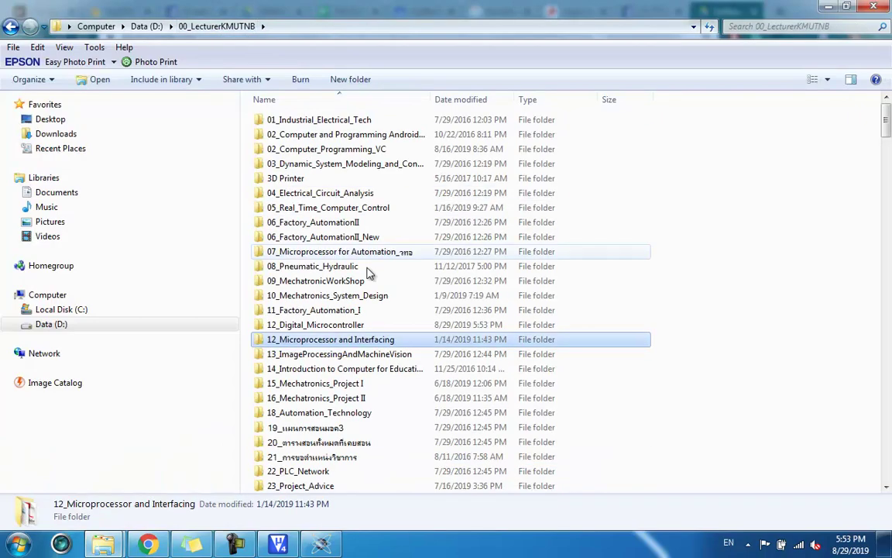
pyautogui.doubleClick(347, 317)
pyautogui.rightClick(290, 166)
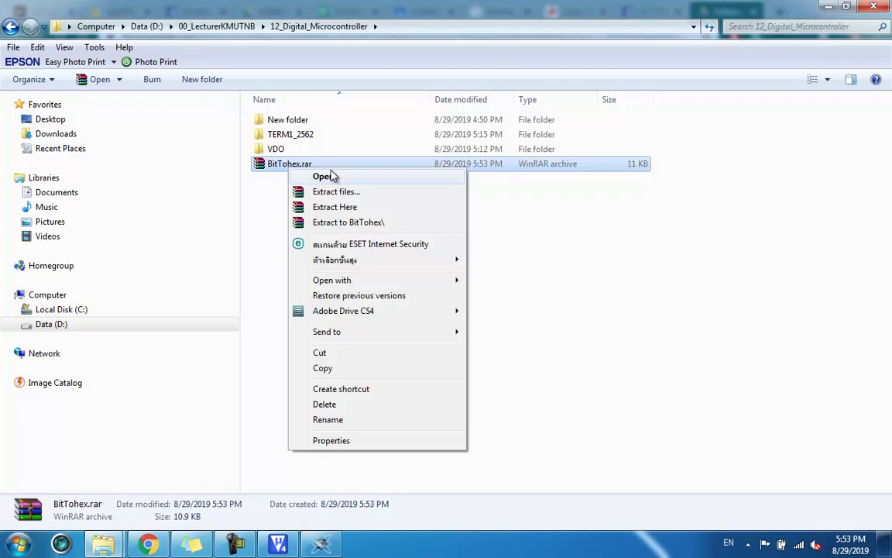
pyautogui.click(349, 206)
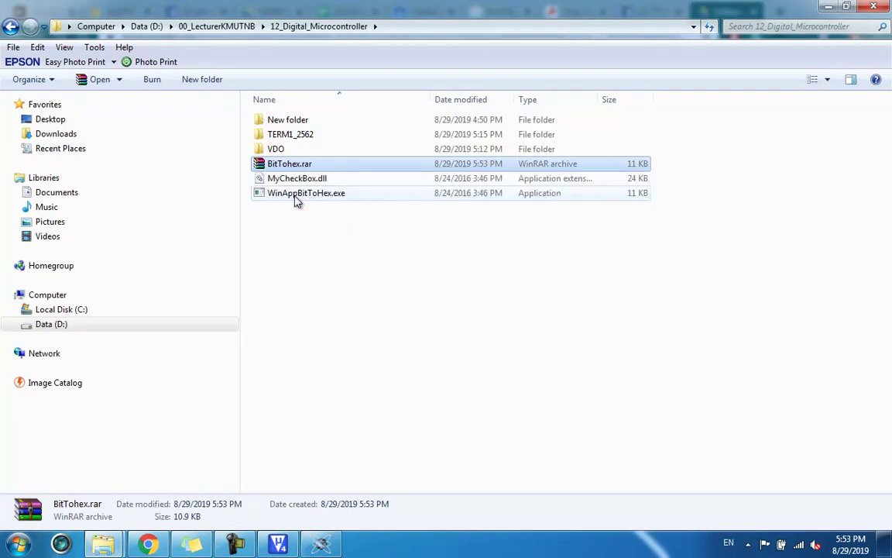
# - Run WinAppBitToHex.exe, reposition its window and minimize the Explorer and Chrome windows behind it
pyautogui.click(299, 212)
pyautogui.doubleClick(300, 196)
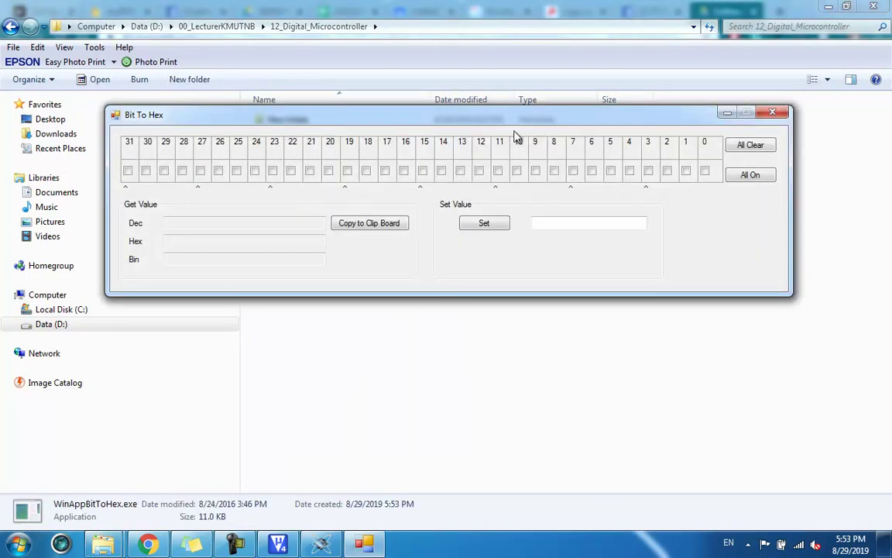
pyautogui.moveTo(514, 123)
pyautogui.mouseDown()
pyautogui.moveTo(548, 186)
pyautogui.moveTo(562, 109)
pyautogui.moveTo(527, 116)
pyautogui.moveTo(533, 181)
pyautogui.mouseUp()
pyautogui.click(760, 47)
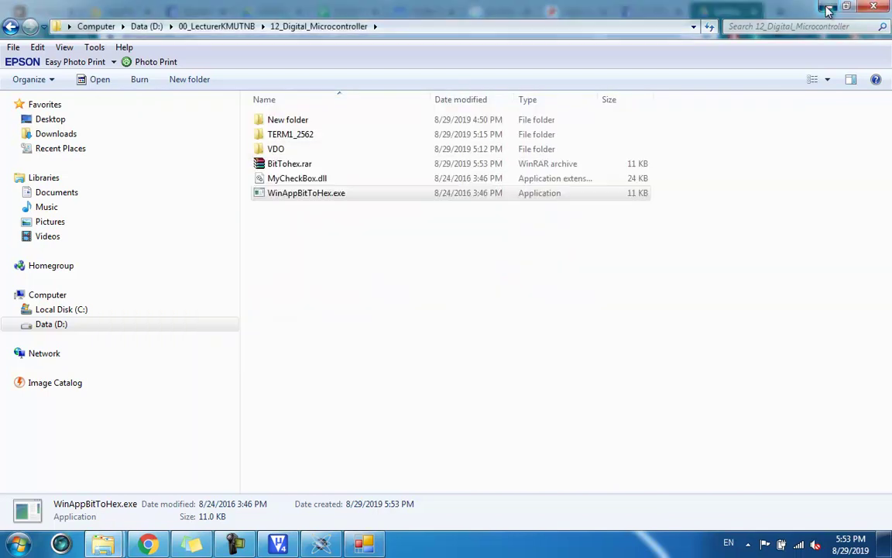
pyautogui.click(828, 6)
pyautogui.moveTo(702, 168)
pyautogui.mouseDown()
pyautogui.moveTo(704, 201)
pyautogui.moveTo(708, 184)
pyautogui.mouseUp()
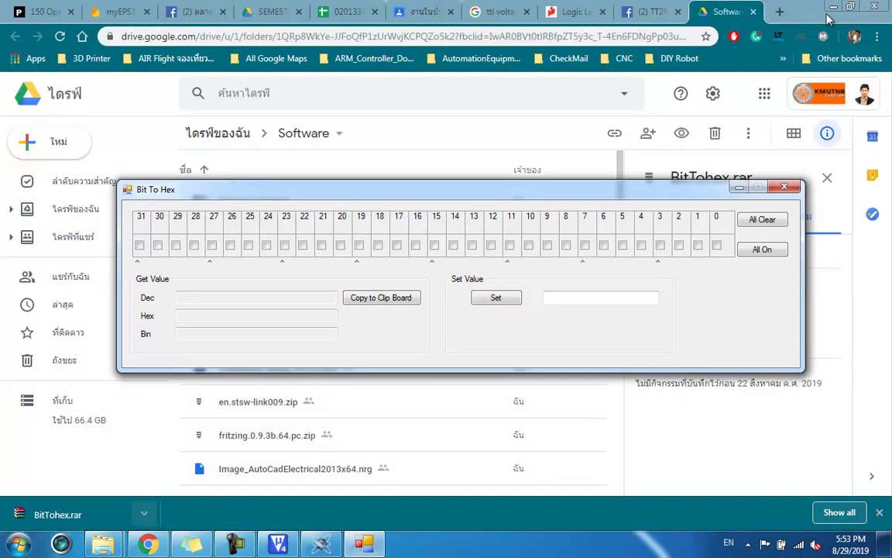
pyautogui.click(833, 7)
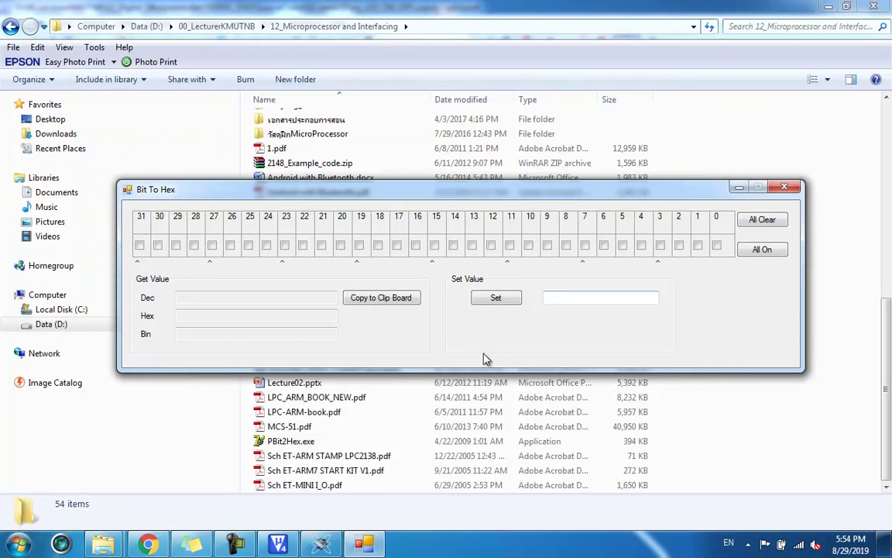
# - Switch to µVision and examine the value assigned to PINSEL0 in main.c
pyautogui.click(277, 544)
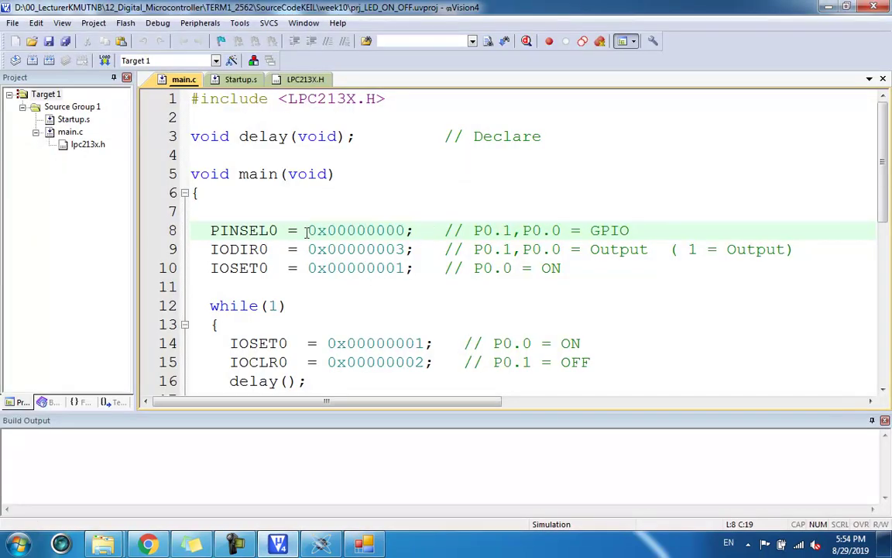
pyautogui.moveTo(306, 230); pyautogui.dragTo(357, 231)
pyautogui.click(385, 231)
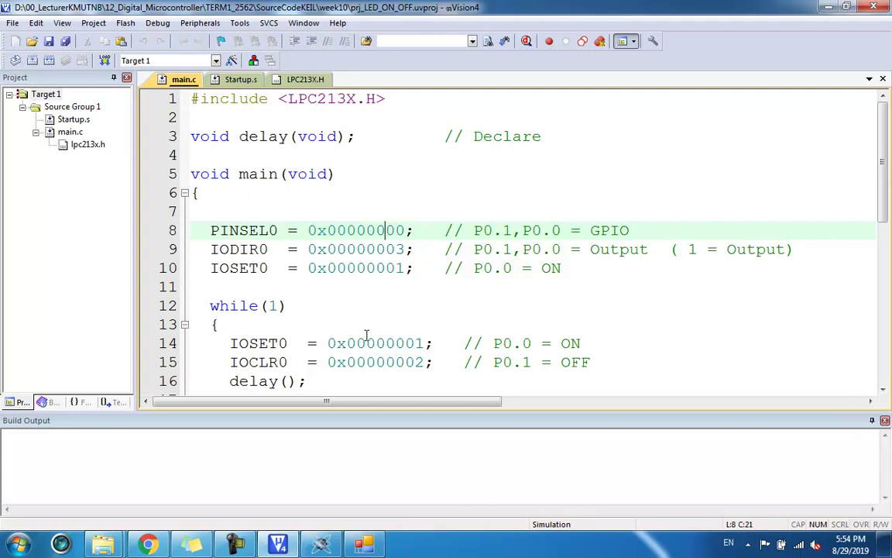
# - Switch to Chrome, close the course spreadsheet tab and return to the Google Classroom classwork page
pyautogui.click(147, 544)
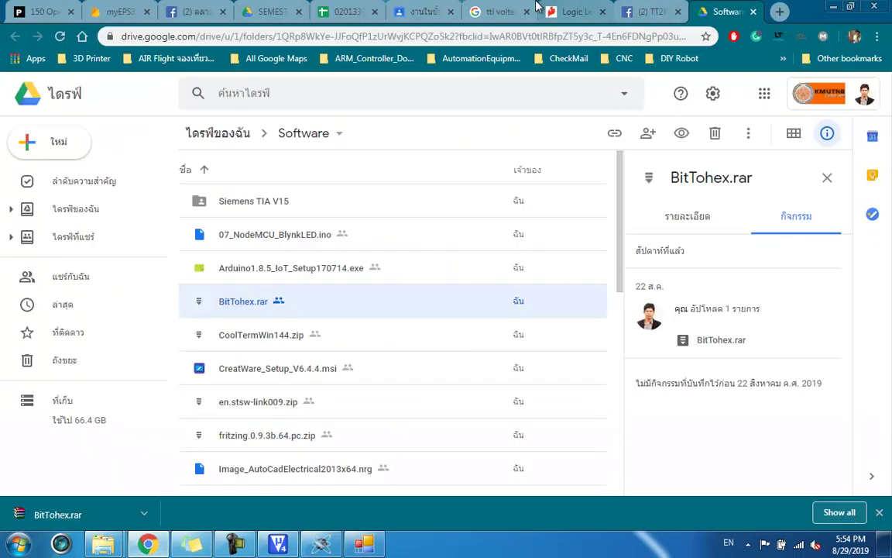
pyautogui.click(424, 10)
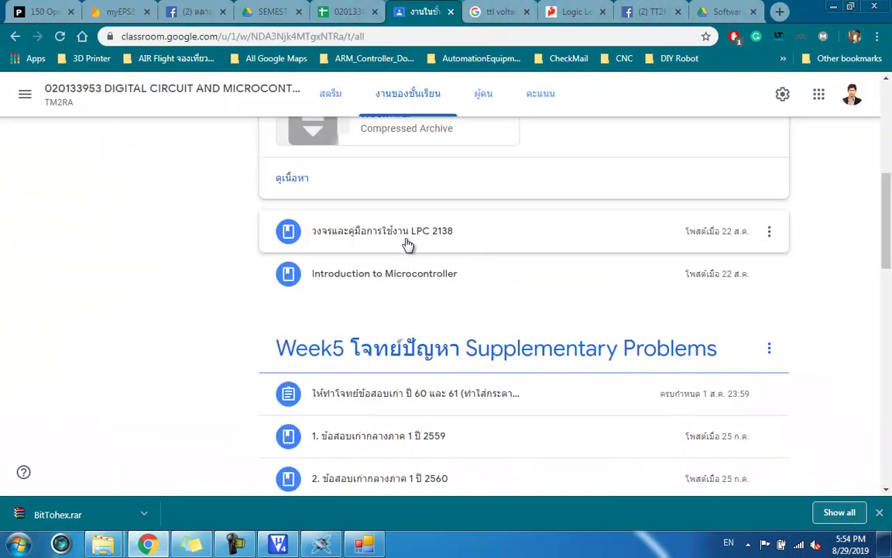
pyautogui.click(367, 10)
pyautogui.click(412, 8)
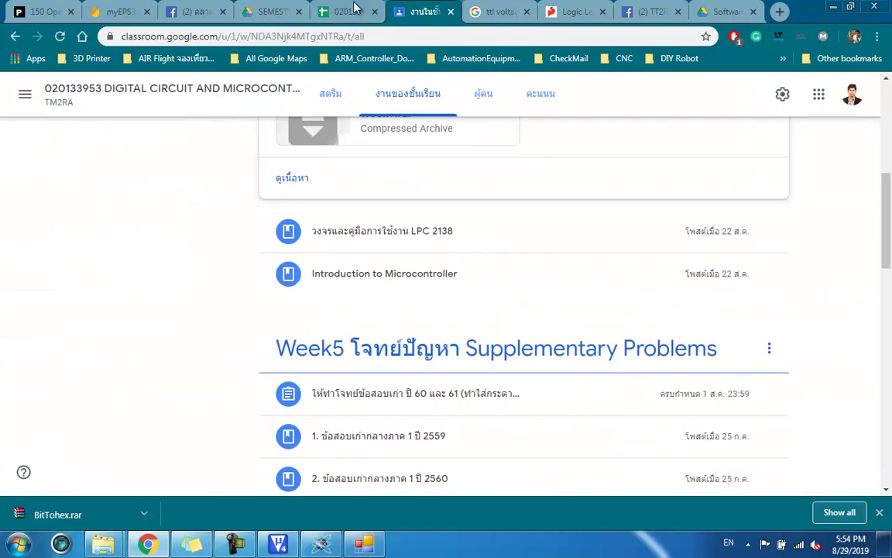
pyautogui.click(348, 10)
pyautogui.middleClick(343, 11)
pyautogui.click(299, 7)
pyautogui.click(335, 9)
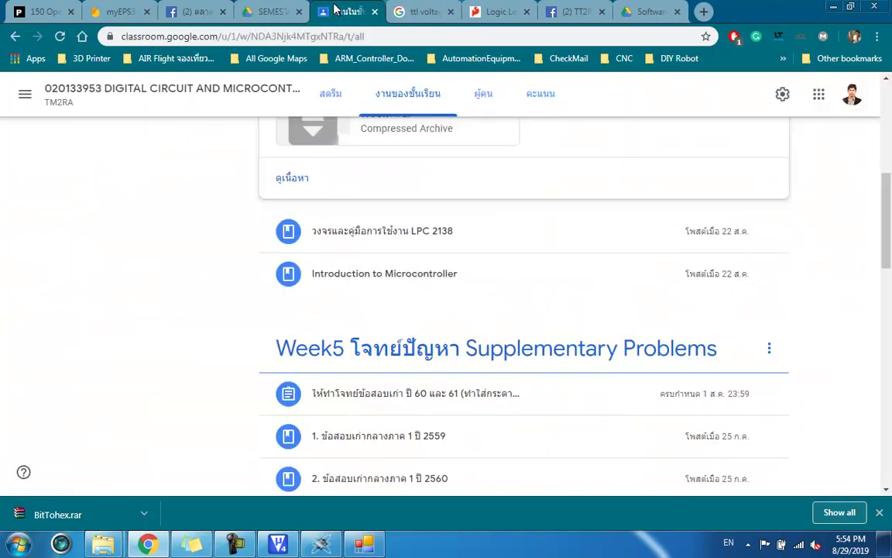
# - Open Lecture03_PortIO.pdf from the Introduction to Microcontroller material and show the PINSEL0 register table on page 6
pyautogui.scroll(3, 438, 325)
pyautogui.scroll(-3, 448, 332)
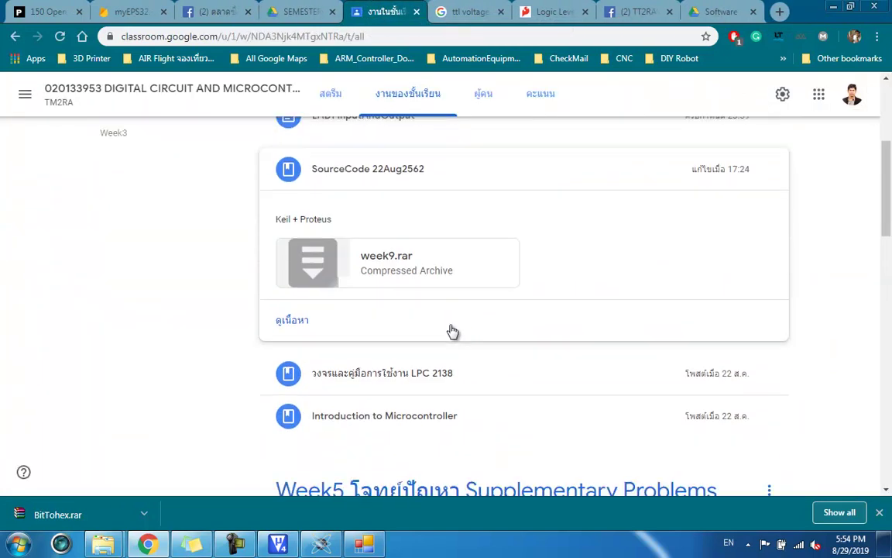
pyautogui.click(425, 307)
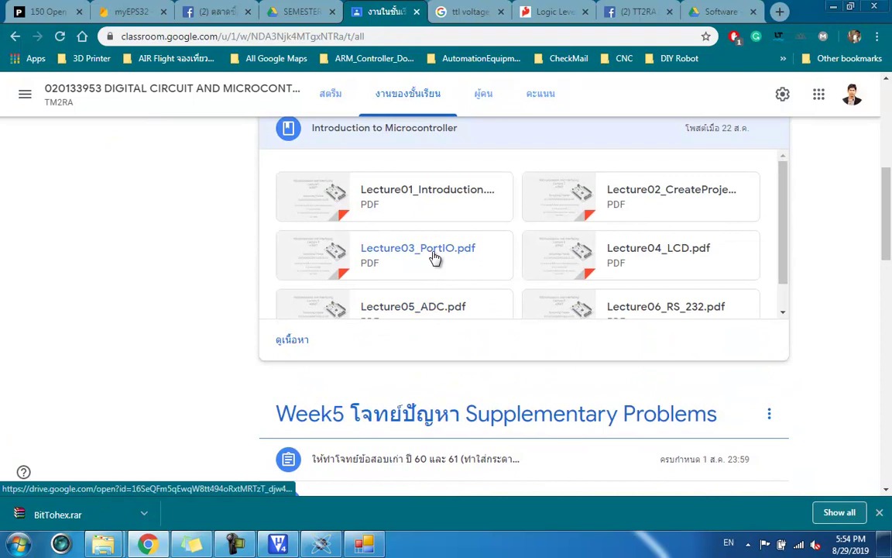
pyautogui.click(435, 256)
pyautogui.scroll(-15, 470, 296)
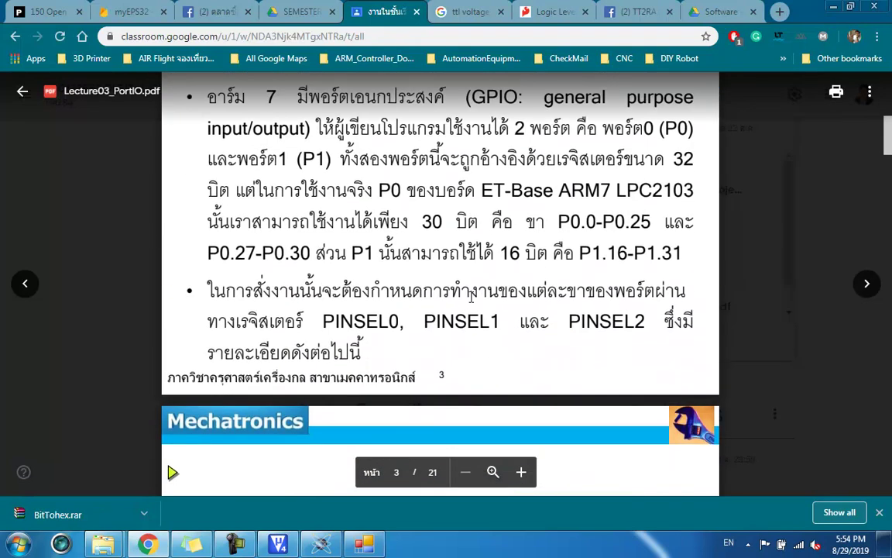
pyautogui.scroll(-15, 470, 297)
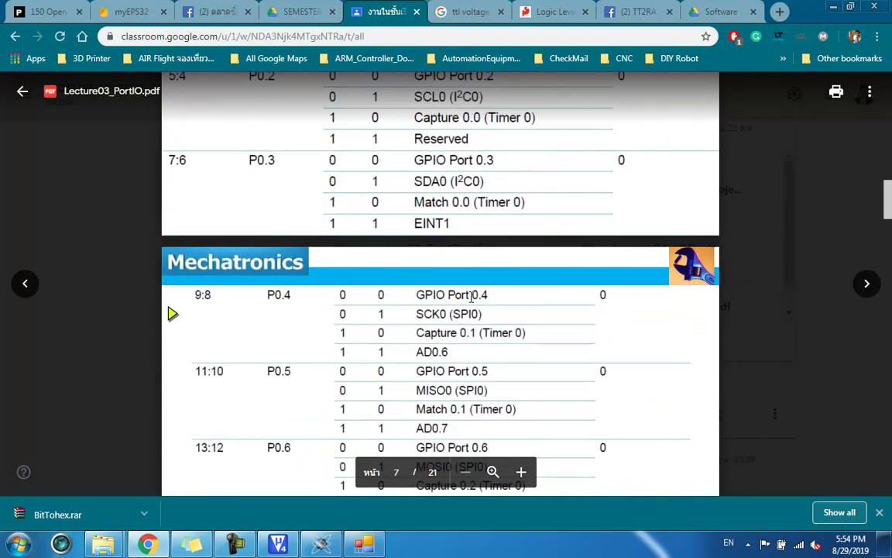
pyautogui.scroll(-1, 471, 300)
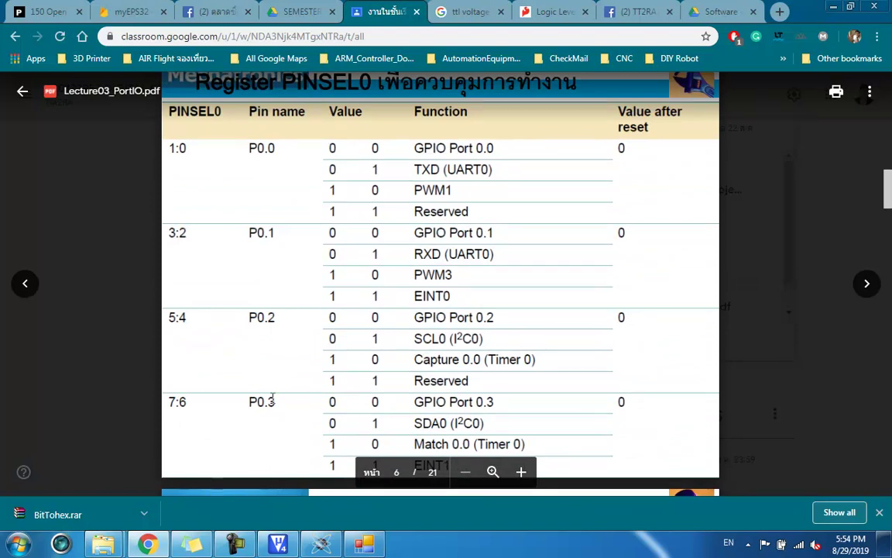
# - Check the port pins in the Proteus schematic, and temporarily circle GPIO Port 0.0 through 0.3 in the lecture's PINSEL0 table
pyautogui.hotkey('alt', 'Tab')
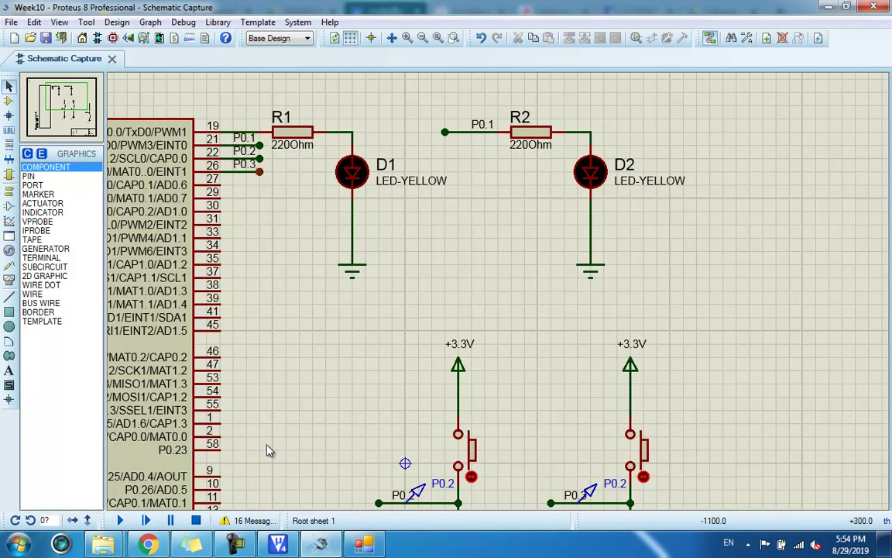
pyautogui.click(147, 544)
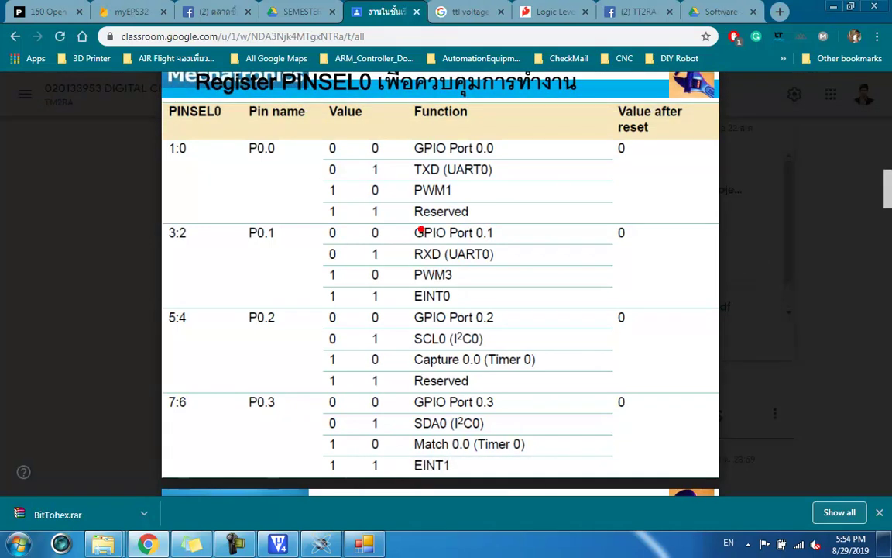
pyautogui.moveTo(461, 131)
pyautogui.mouseDown()
pyautogui.moveTo(414, 141)
pyautogui.moveTo(417, 157)
pyautogui.moveTo(506, 145)
pyautogui.moveTo(457, 126)
pyautogui.mouseUp()
pyautogui.moveTo(432, 210)
pyautogui.mouseDown()
pyautogui.moveTo(418, 254)
pyautogui.moveTo(437, 218)
pyautogui.mouseUp()
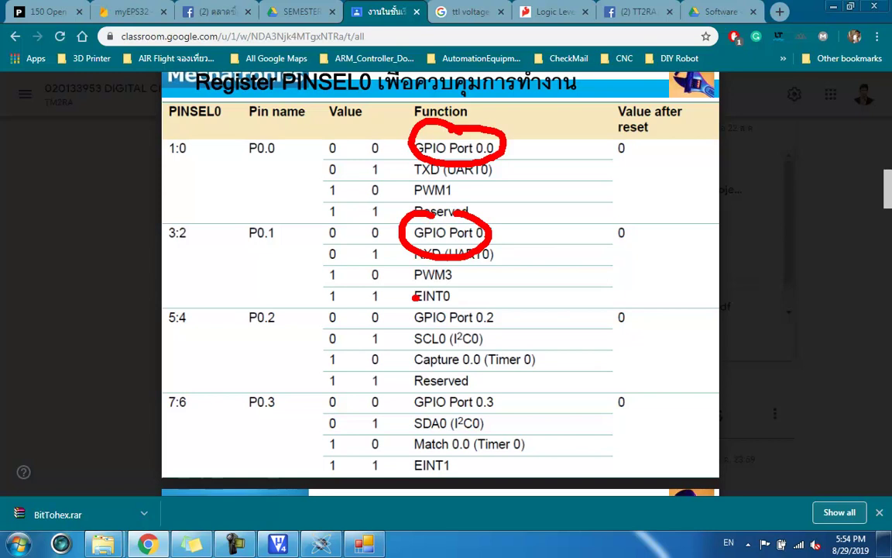
pyautogui.moveTo(415, 297); pyautogui.dragTo(457, 301)
pyautogui.moveTo(438, 384)
pyautogui.mouseDown()
pyautogui.moveTo(495, 393)
pyautogui.moveTo(441, 385)
pyautogui.mouseUp()
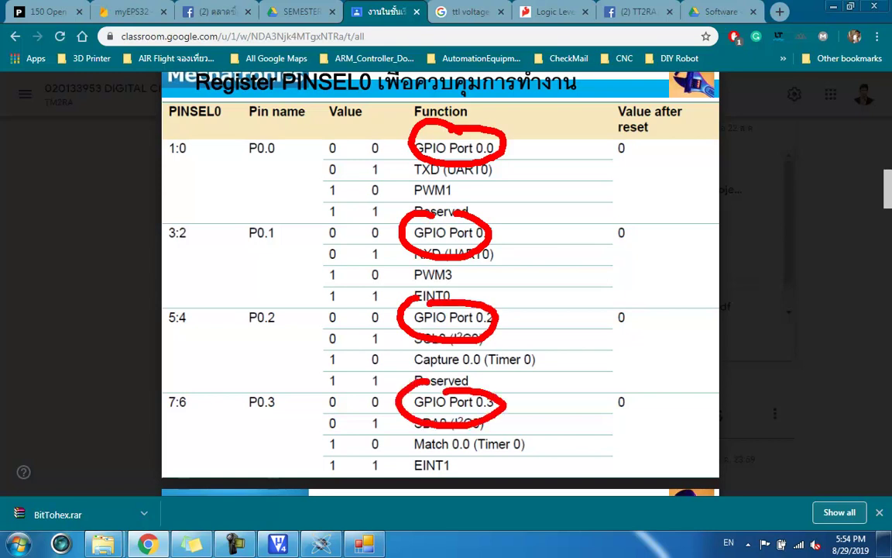
pyautogui.press('Escape')
# - Bring up Bit To Hex over the lecture, and switch to µVision to highlight the PINSEL0 hex digits and IODIR0 in main.c
pyautogui.hotkey('alt', 'Tab')
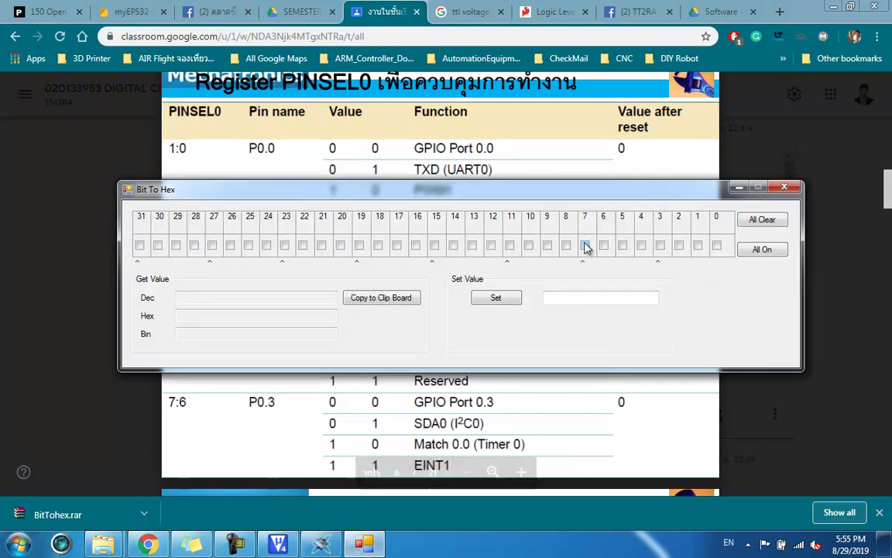
pyautogui.moveTo(521, 190); pyautogui.dragTo(489, 160)
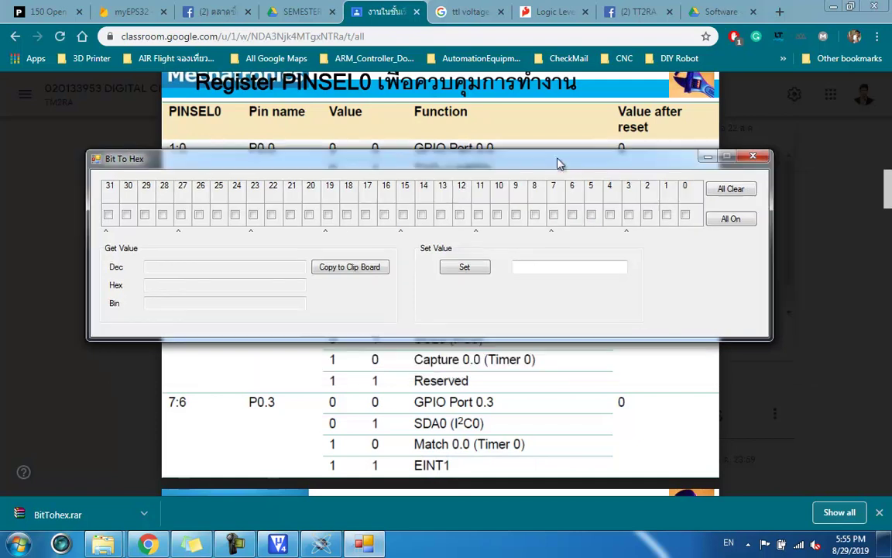
pyautogui.click(280, 544)
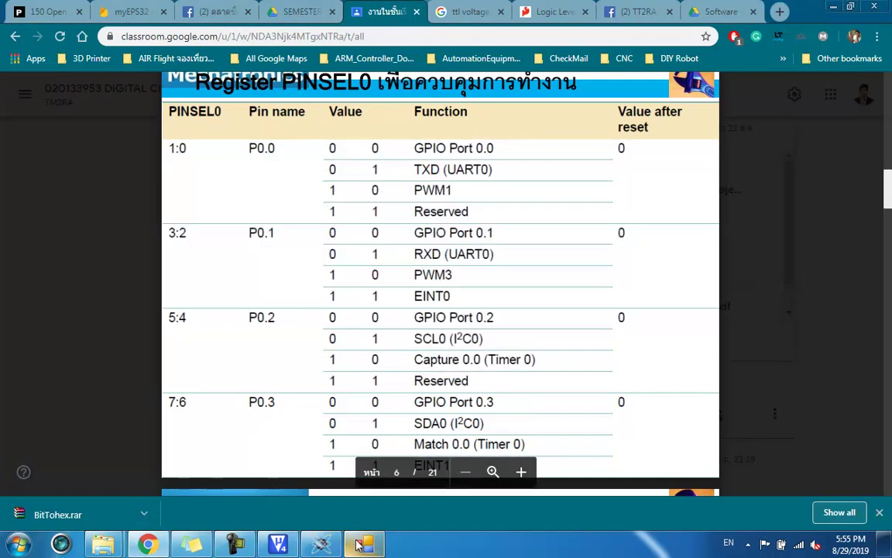
pyautogui.moveTo(328, 230); pyautogui.dragTo(404, 230)
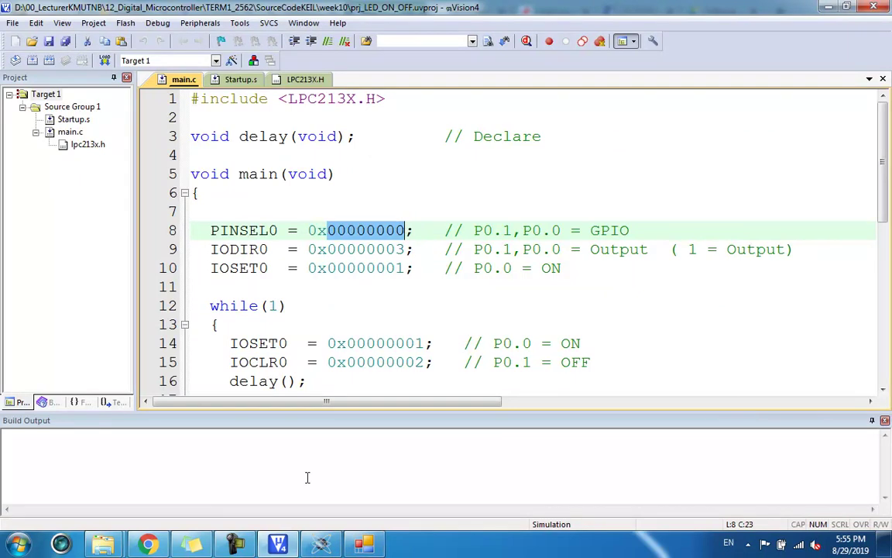
pyautogui.doubleClick(217, 249)
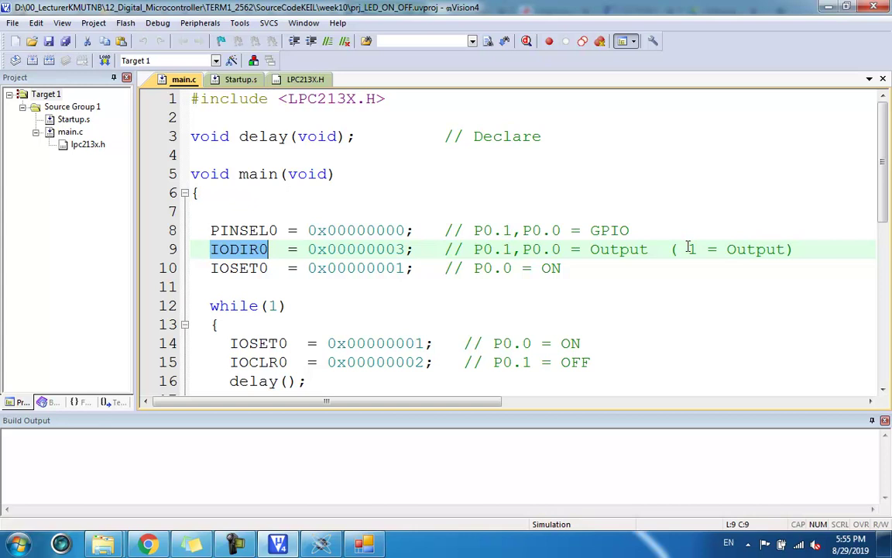
# - Bring up Bit To Hex and turn on bits 0 and 1 for the IODIR0 output pins
pyautogui.click(364, 542)
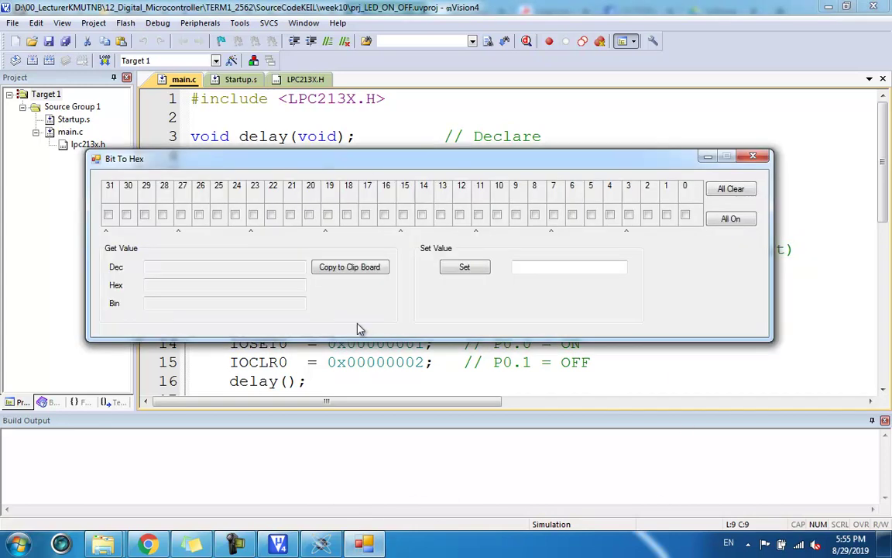
pyautogui.moveTo(370, 164); pyautogui.dragTo(317, 168)
pyautogui.click(632, 221)
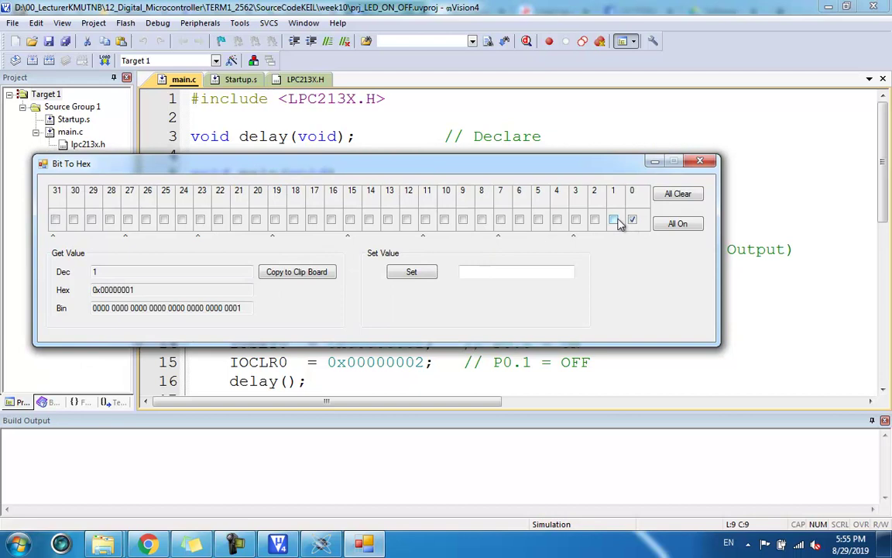
pyautogui.click(613, 220)
pyautogui.moveTo(563, 174); pyautogui.dragTo(591, 170)
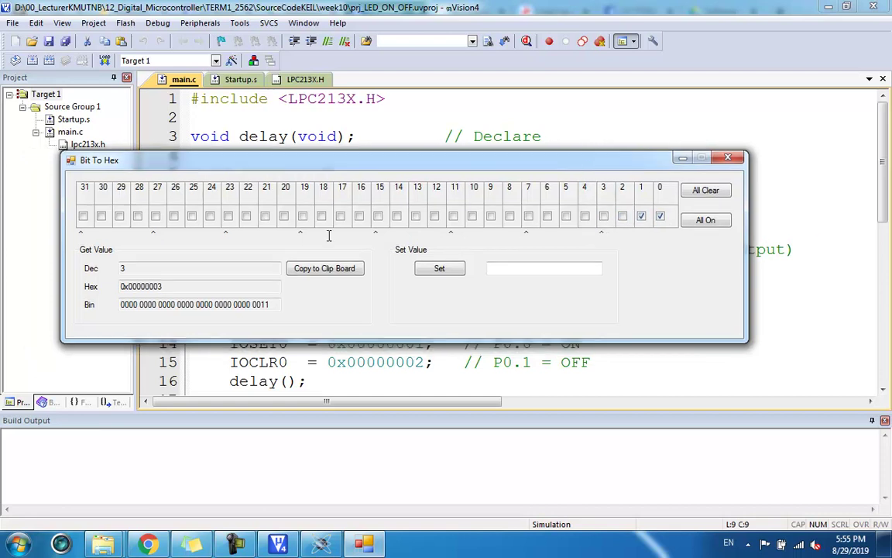
# - Copy the hex value 0x00000003 from Bit To Hex and return to the IODIR0 value in main.c
pyautogui.moveTo(166, 286); pyautogui.dragTo(113, 284)
pyautogui.rightClick(155, 284)
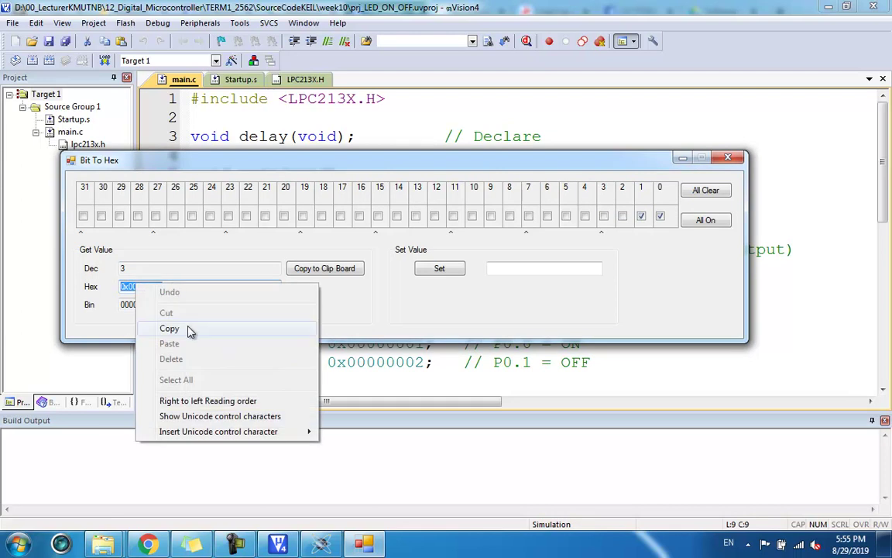
pyautogui.click(187, 331)
pyautogui.click(358, 362)
pyautogui.click(408, 249)
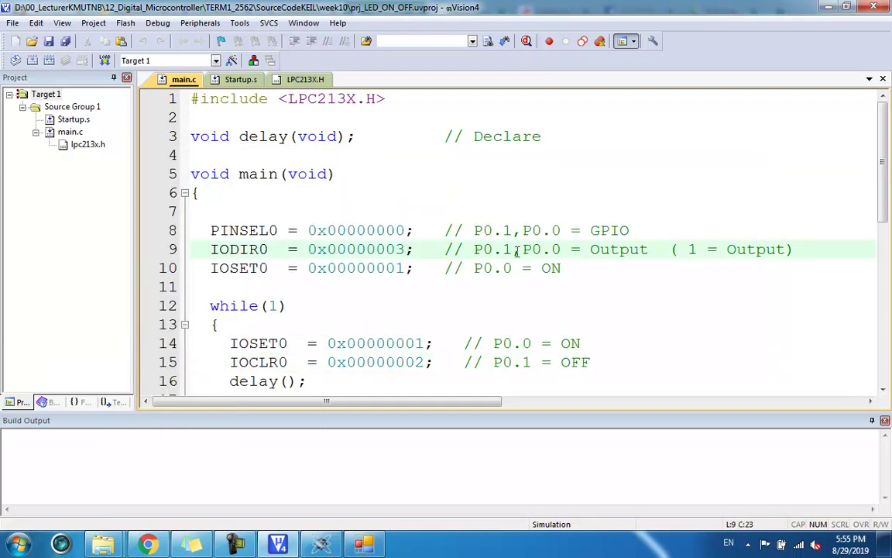
# - Highlight the P0.1,P0.0 pin names and the Output wording in the IODIR0 line's comment
pyautogui.click(575, 249)
pyautogui.moveTo(474, 249); pyautogui.dragTo(561, 249)
pyautogui.moveTo(503, 249); pyautogui.dragTo(478, 252)
pyautogui.click(590, 249)
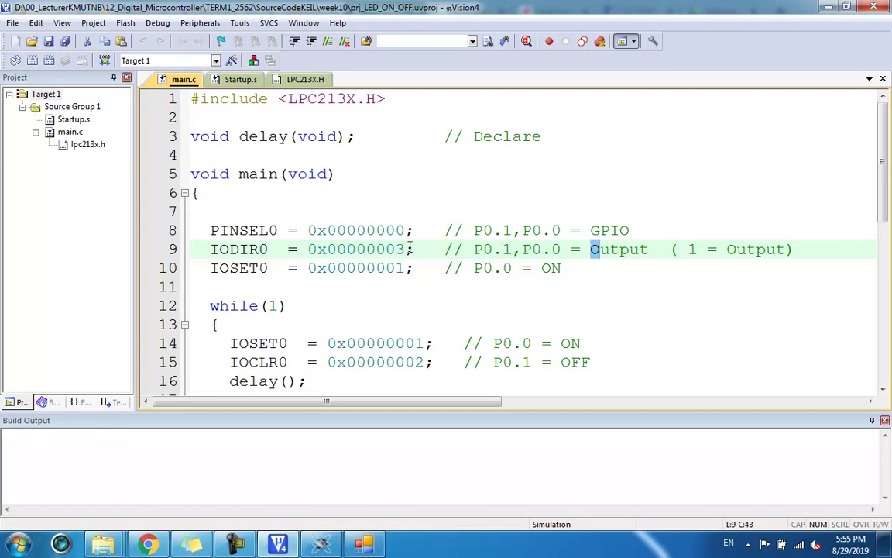
pyautogui.click(657, 252)
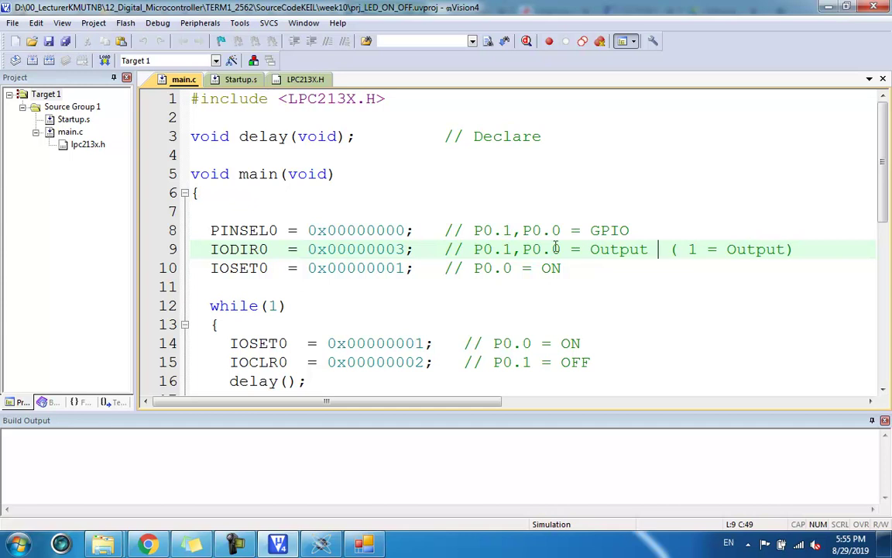
# - Duplicate "0.1,P0.0 = Output" at the end of the IODIR0 comment and change its pins to 0.3,P0.2
pyautogui.moveTo(481, 249); pyautogui.dragTo(651, 244)
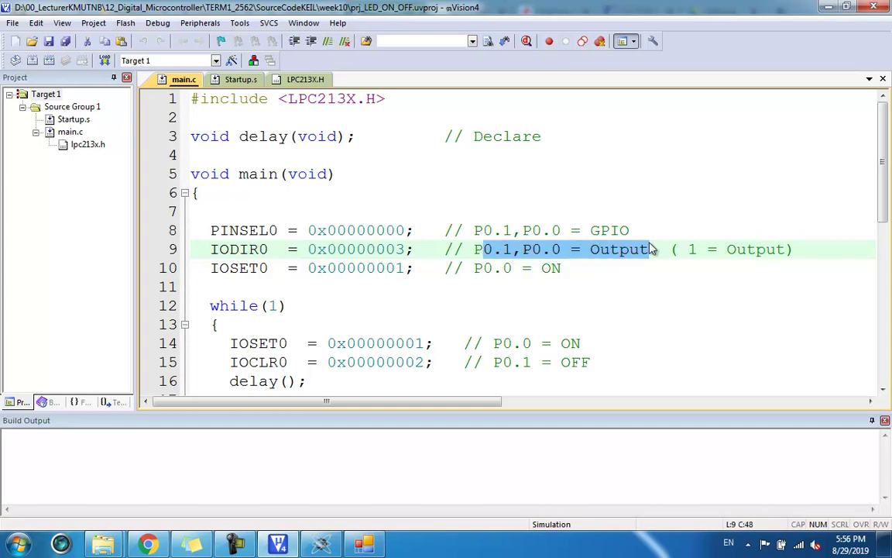
pyautogui.click(805, 248)
pyautogui.hotkey('ctrl', 'v')
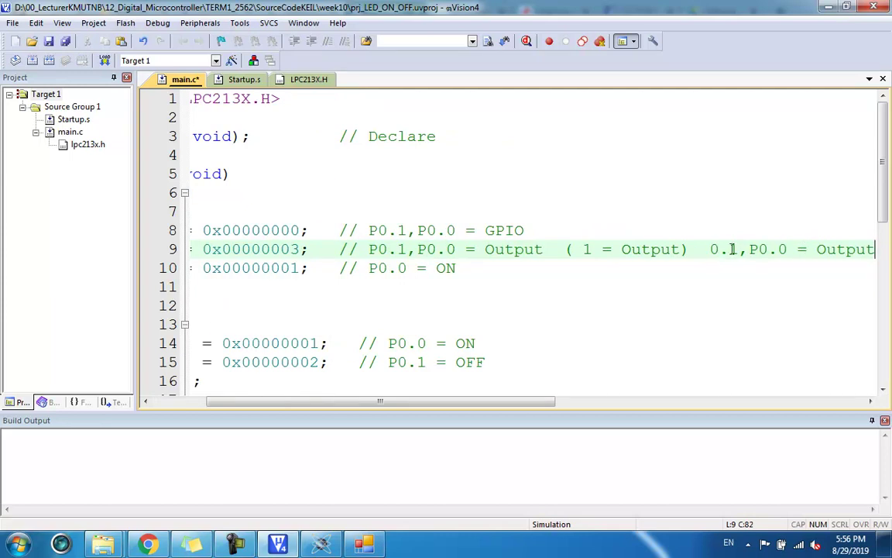
pyautogui.moveTo(732, 249)
pyautogui.mouseDown()
pyautogui.moveTo(787, 249)
pyautogui.moveTo(733, 249)
pyautogui.mouseUp()
pyautogui.write('2')
pyautogui.write('3')
# - Replace Output with Input in the 0.3,P0.2 part of the IODIR0 comment
pyautogui.moveTo(538, 401); pyautogui.dragTo(623, 401)
pyautogui.click(649, 248)
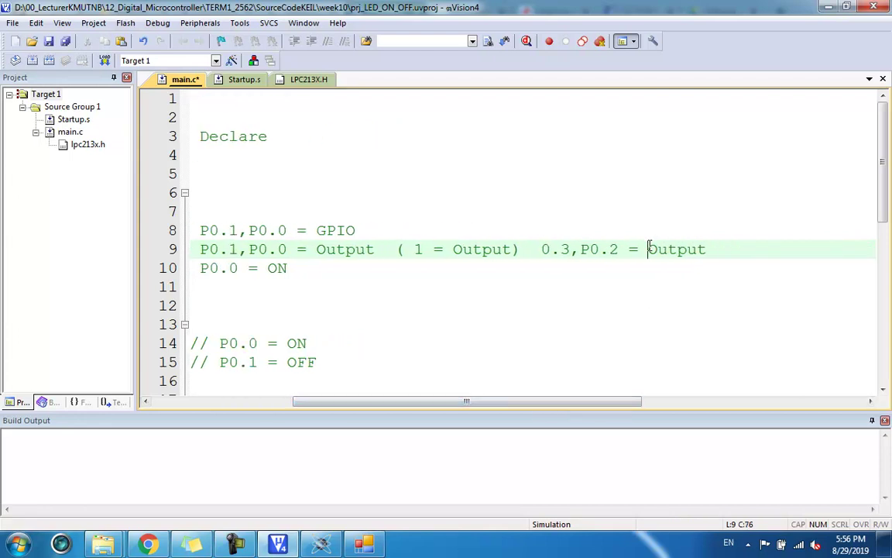
pyautogui.moveTo(649, 249); pyautogui.dragTo(706, 254)
pyautogui.write('Input')
pyautogui.click(626, 277)
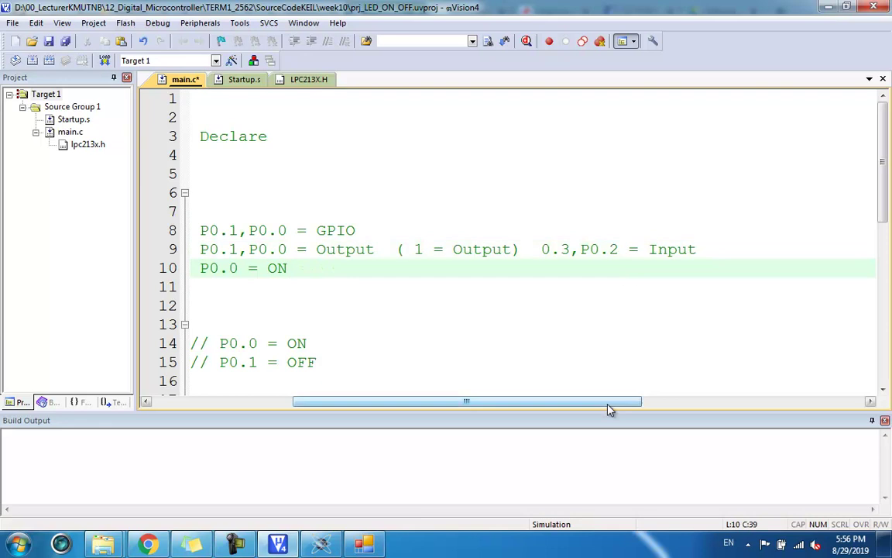
# - Duplicate "( 1 = Output)" after the Input wording in the IODIR0 comment and change it to "( 0 = Input)"
pyautogui.moveTo(610, 401); pyautogui.dragTo(614, 401)
pyautogui.moveTo(519, 243); pyautogui.dragTo(388, 241)
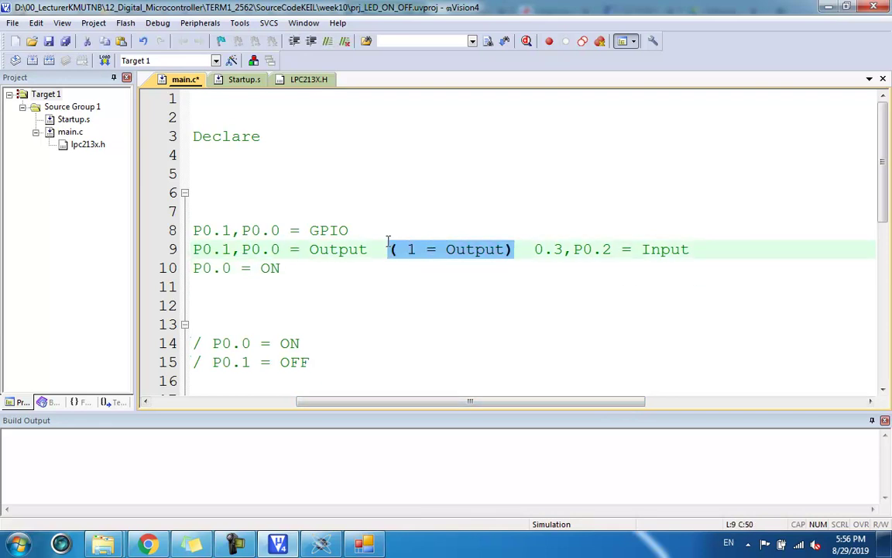
pyautogui.hotkey('ctrl', 'c')
pyautogui.click(691, 249)
pyautogui.hotkey('ctrl', 'v')
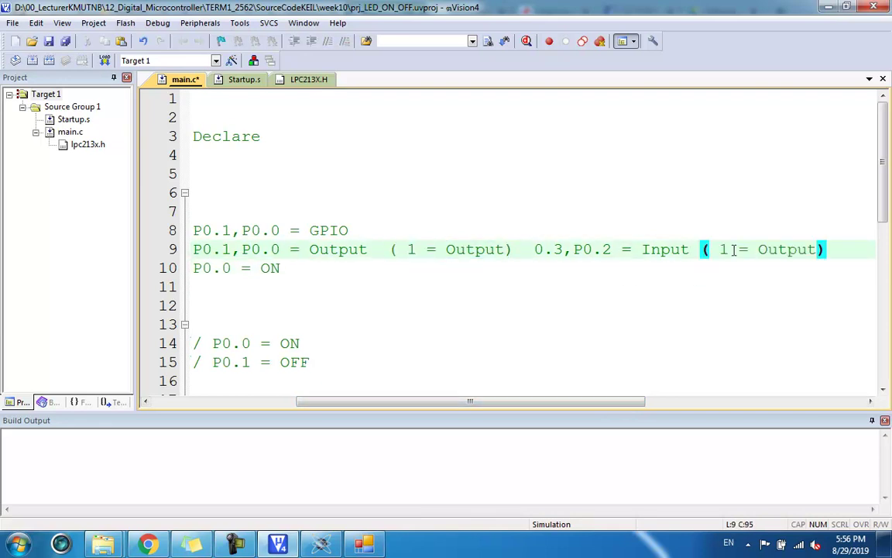
pyautogui.doubleClick(731, 249)
pyautogui.write('0')
pyautogui.moveTo(759, 249); pyautogui.dragTo(788, 253)
pyautogui.write('In')
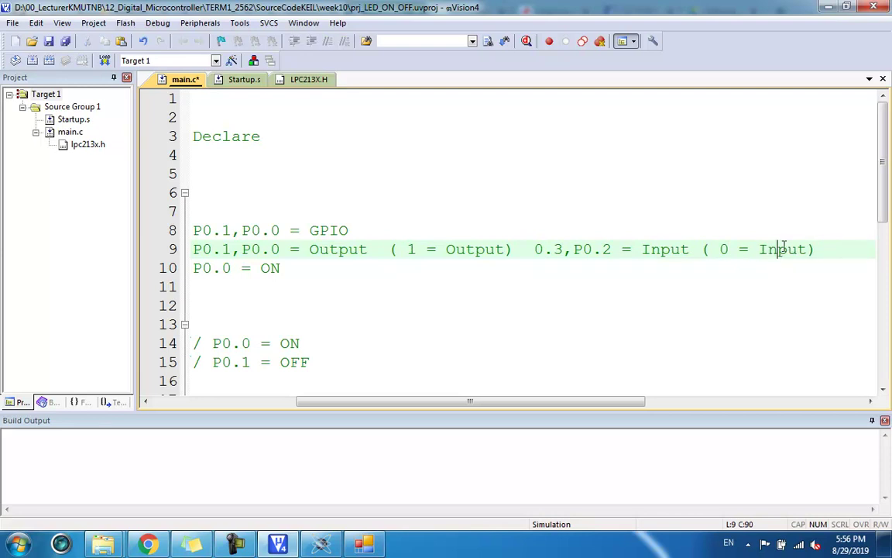
# - Add the missing P before 0.3 in the IODIR0 comment, making it "P0.3,P0.2 = Input ( 0 = Input)"
pyautogui.moveTo(607, 403); pyautogui.dragTo(452, 402)
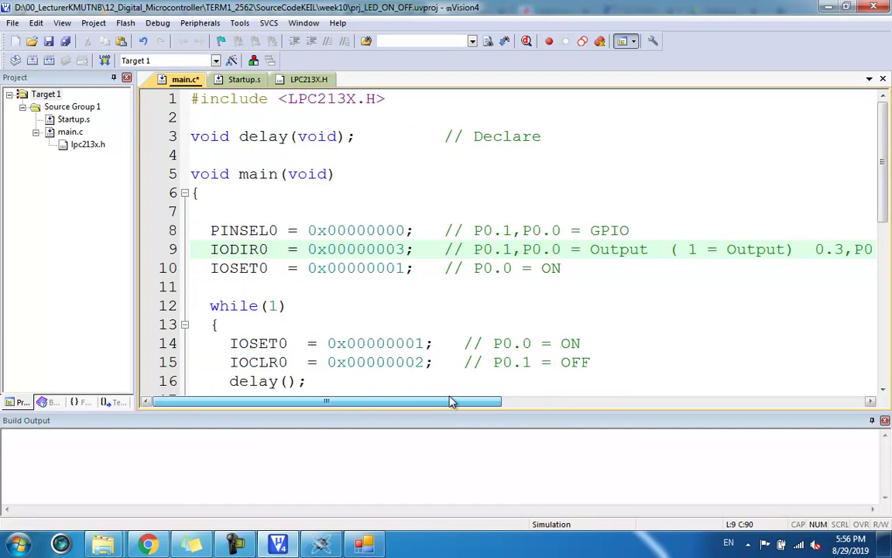
pyautogui.click(416, 268)
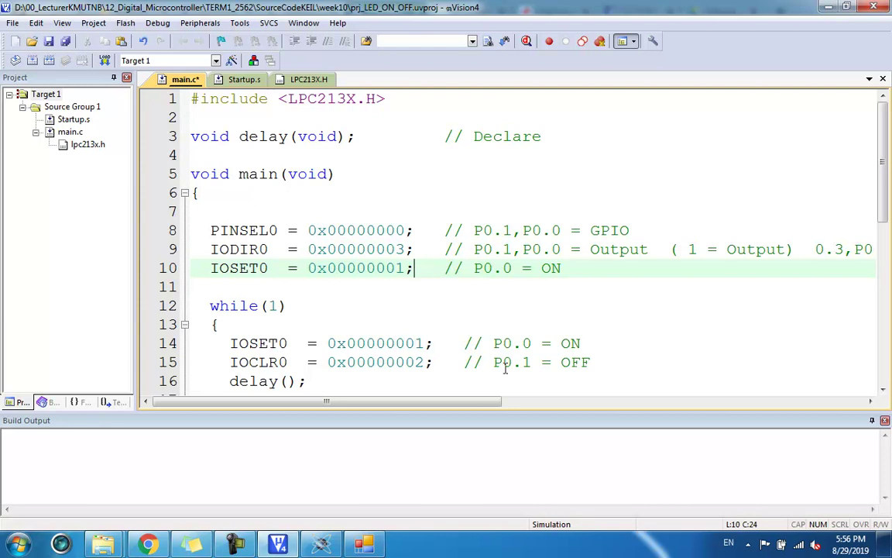
pyautogui.moveTo(485, 402); pyautogui.dragTo(623, 397)
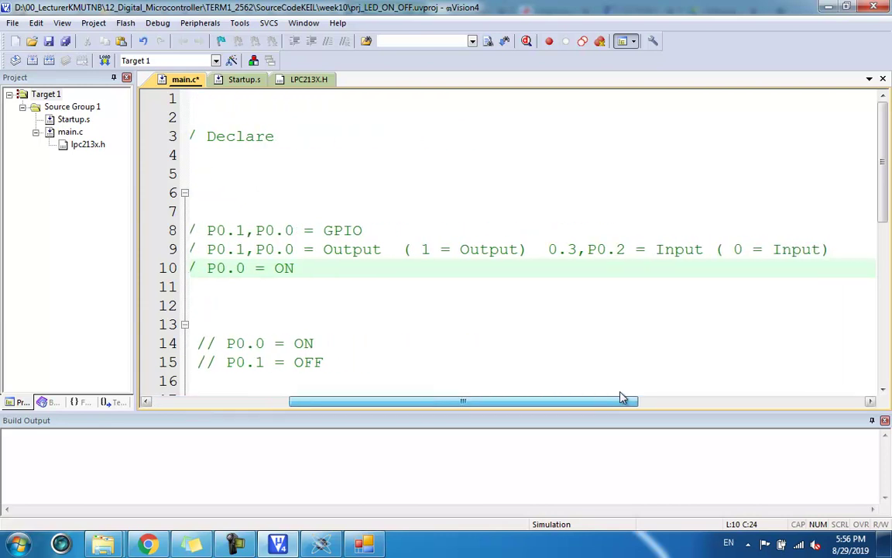
pyautogui.click(548, 249)
pyautogui.write('P')
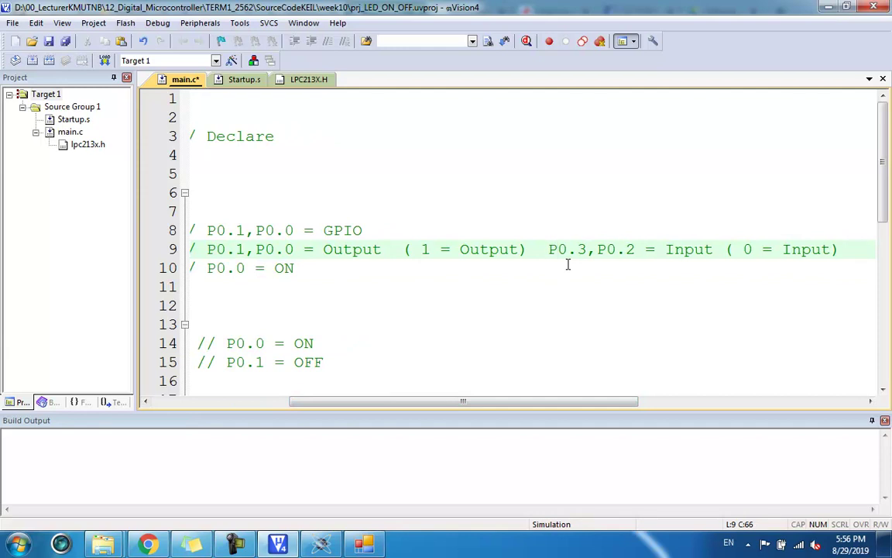
# - Look over the completed IODIR0 comment and save main.c
pyautogui.click(624, 235)
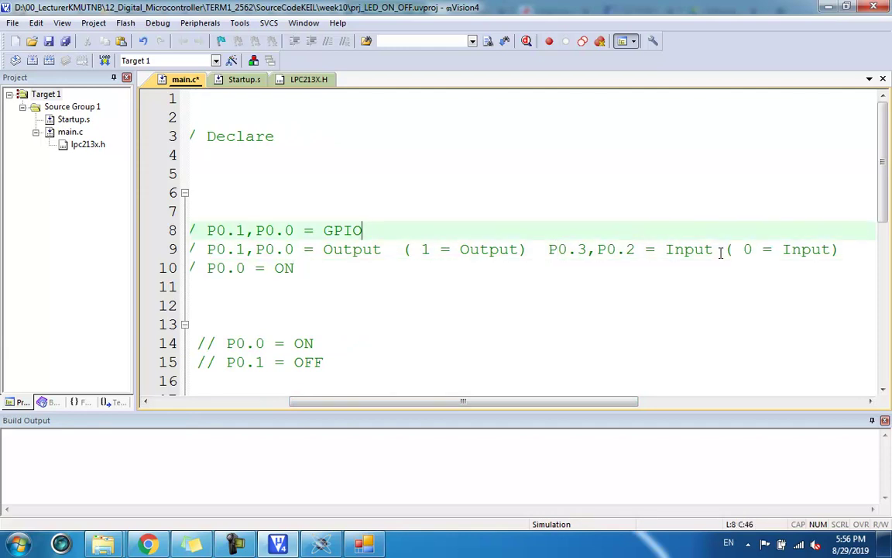
pyautogui.moveTo(580, 404); pyautogui.dragTo(535, 409)
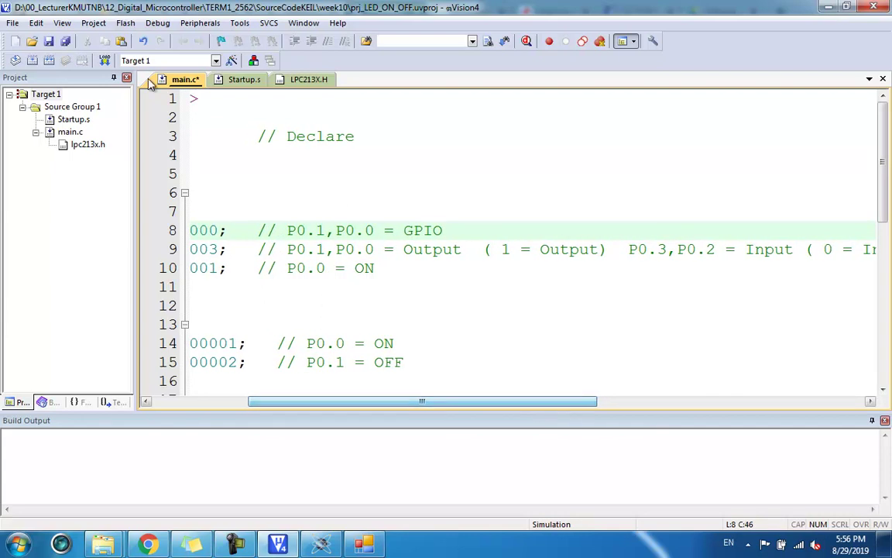
pyautogui.click(48, 41)
pyautogui.click(382, 277)
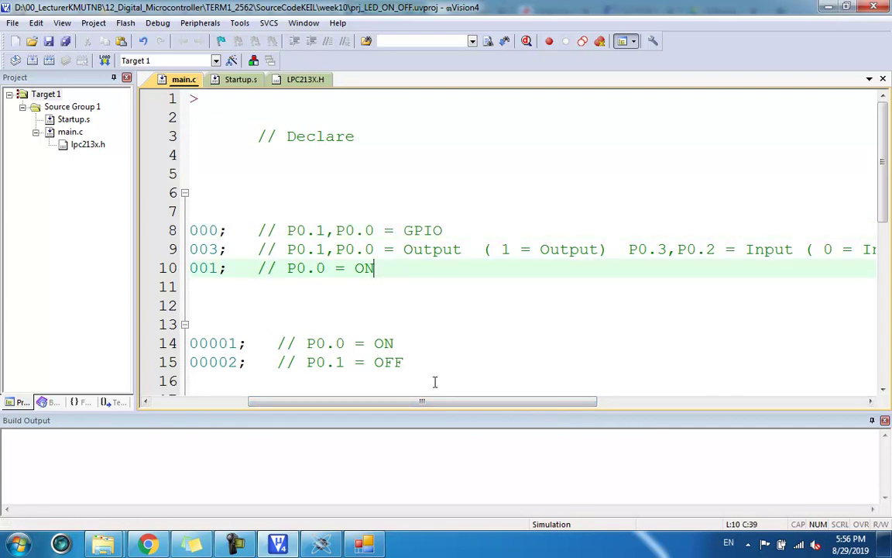
# - Highlight the IOSET0 register name on line 10 and point out the while(1) loop below it
pyautogui.moveTo(454, 404); pyautogui.dragTo(370, 418)
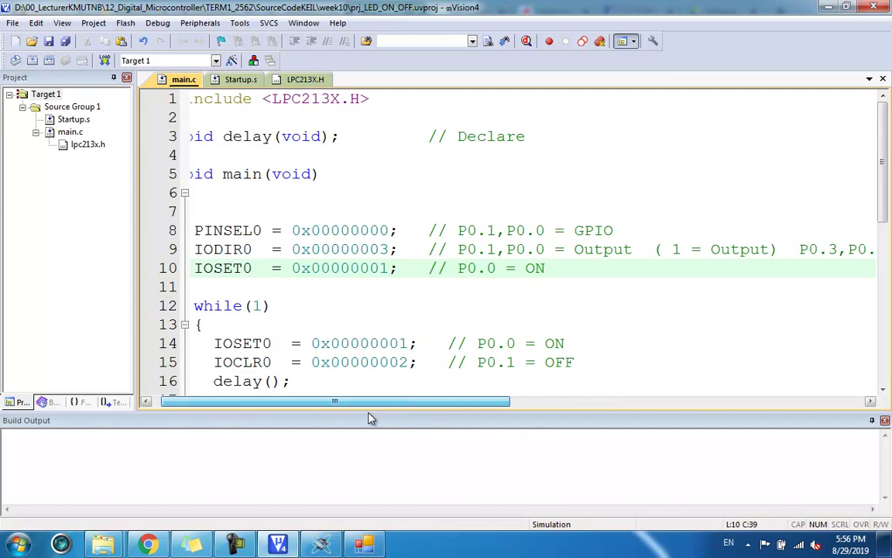
pyautogui.doubleClick(233, 268)
pyautogui.click(331, 304)
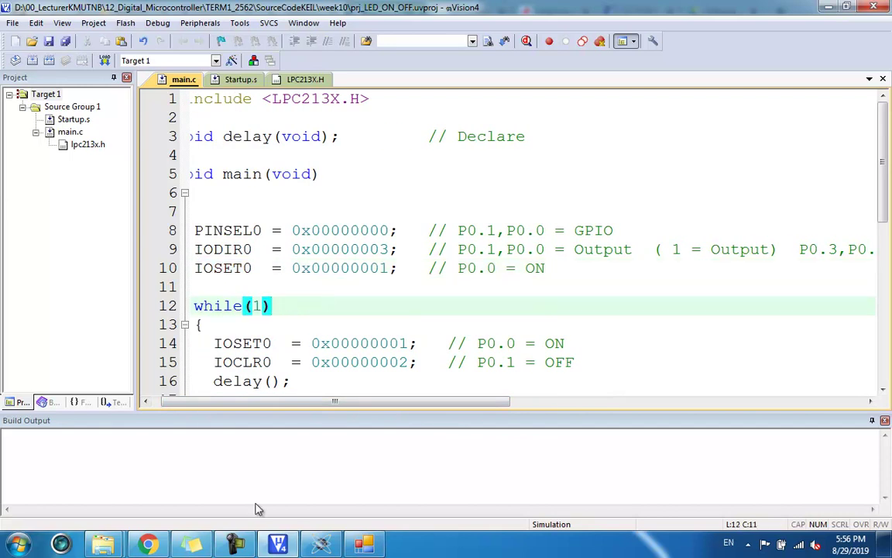
pyautogui.click(298, 286)
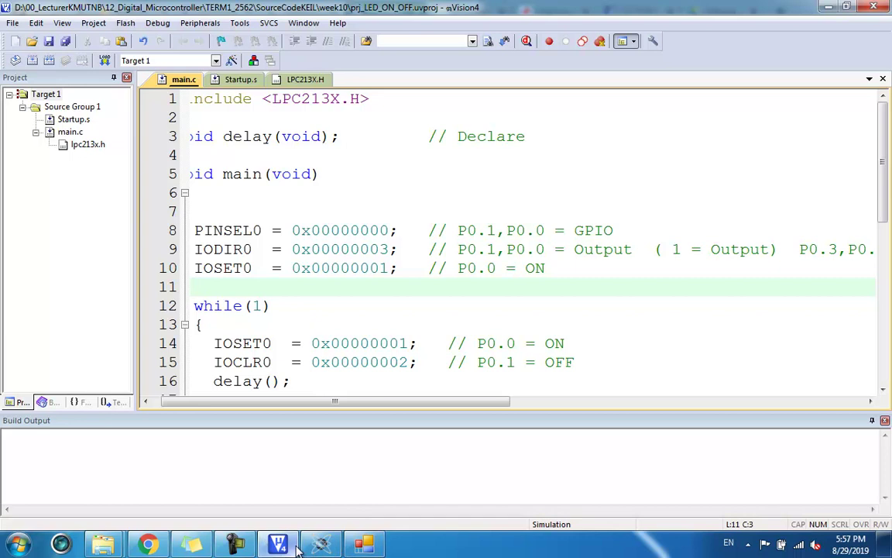
# - Switch to Proteus and examine the R-PULL DOWN push buttons and the LEDs D1 and D2 in the schematic
pyautogui.click(321, 544)
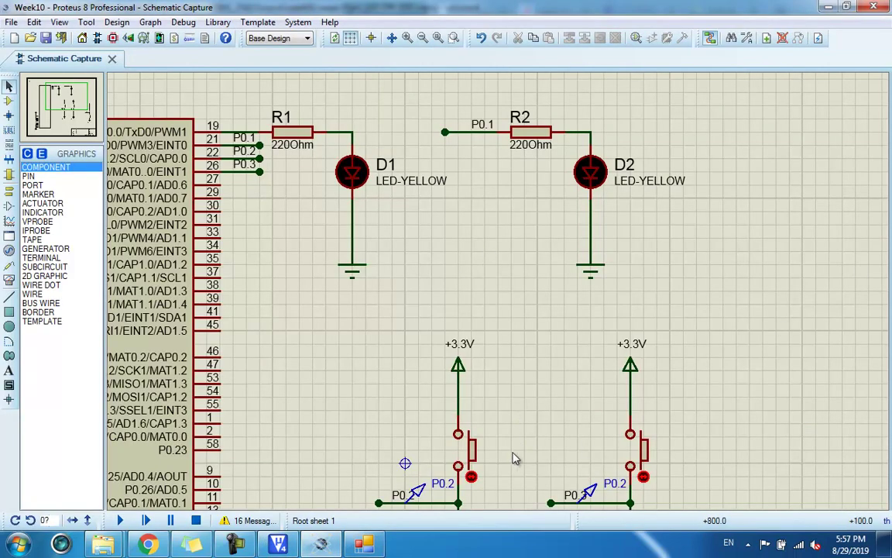
pyautogui.scroll(-1, 505, 404)
pyautogui.scroll(2, 504, 403)
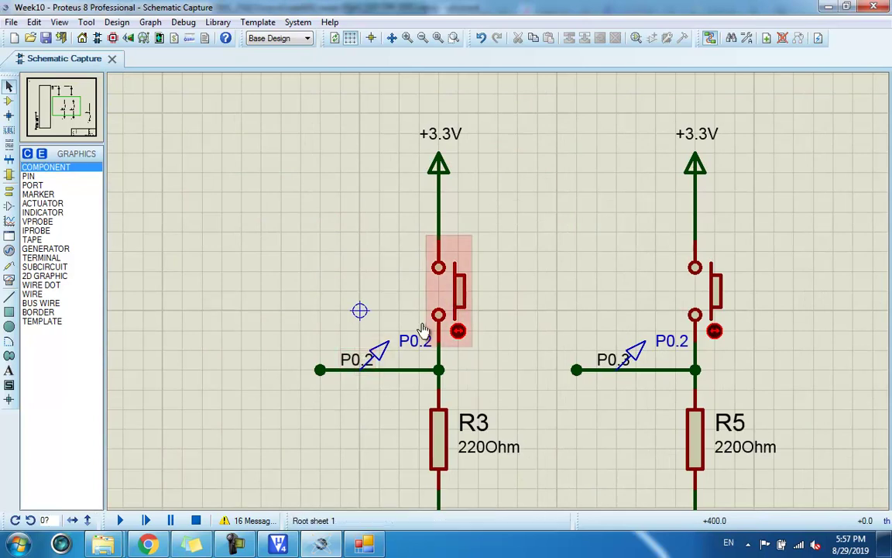
pyautogui.scroll(-1, 360, 364)
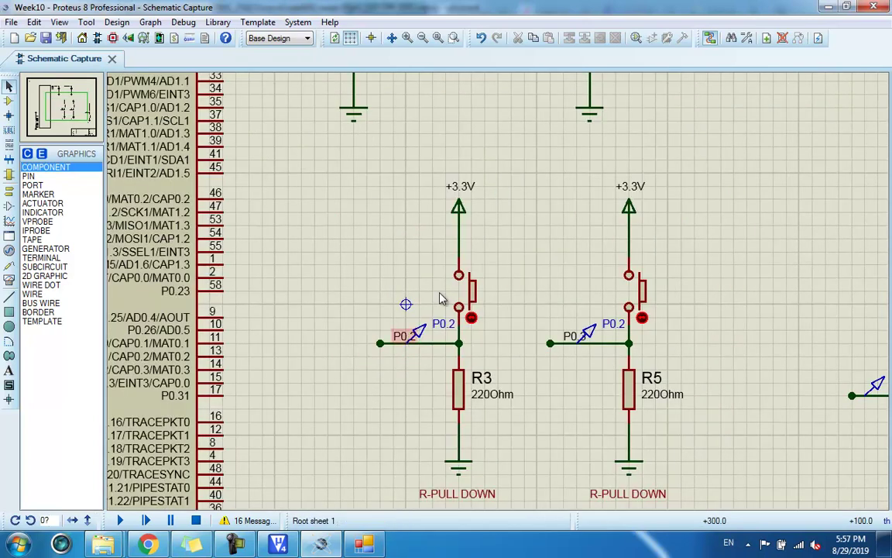
pyautogui.scroll(-3, 439, 300)
pyautogui.scroll(3, 434, 175)
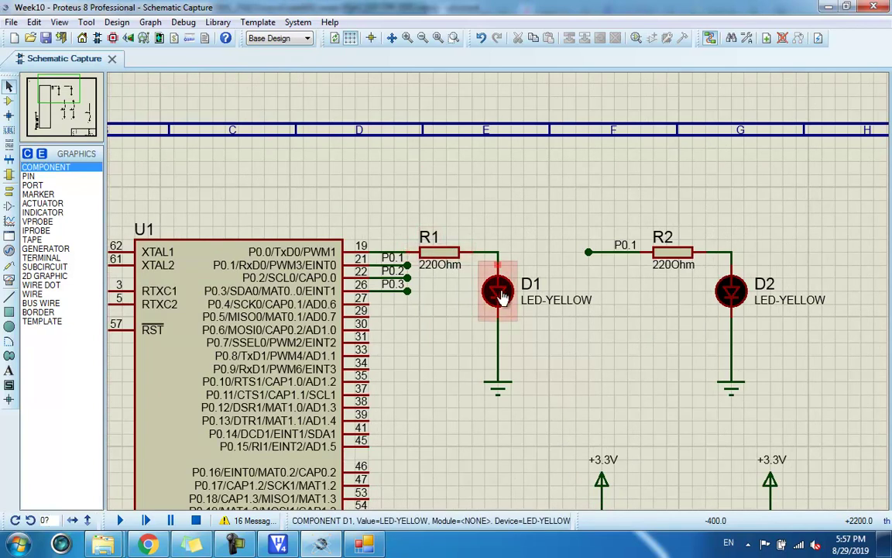
pyautogui.scroll(-3, 588, 376)
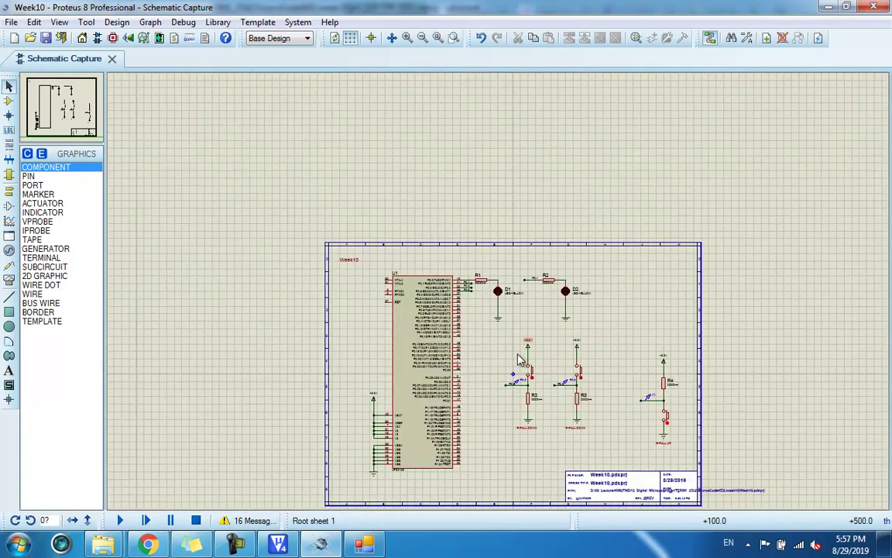
pyautogui.scroll(2, 517, 297)
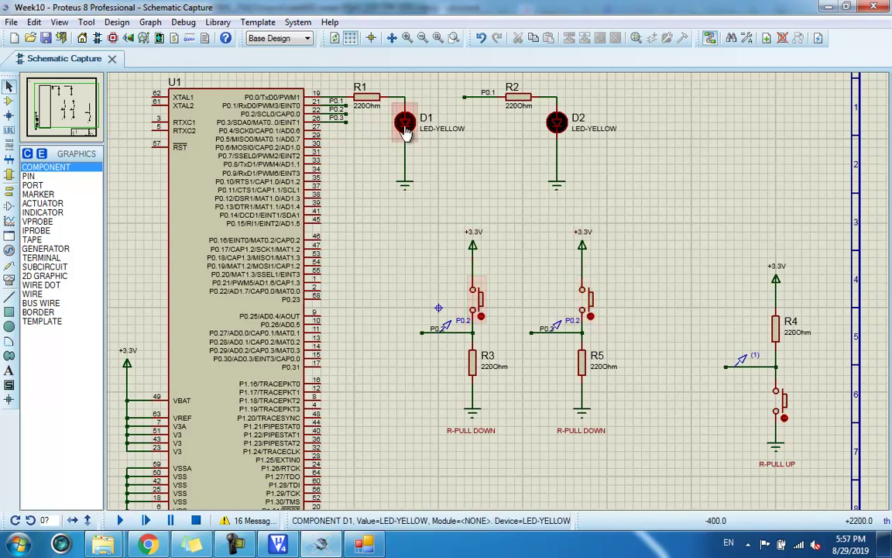
# - Return to µVision, highlight the PINSEL0 and IODIR0 lines in main.c, and place the cursor at IOSET0
pyautogui.click(317, 547)
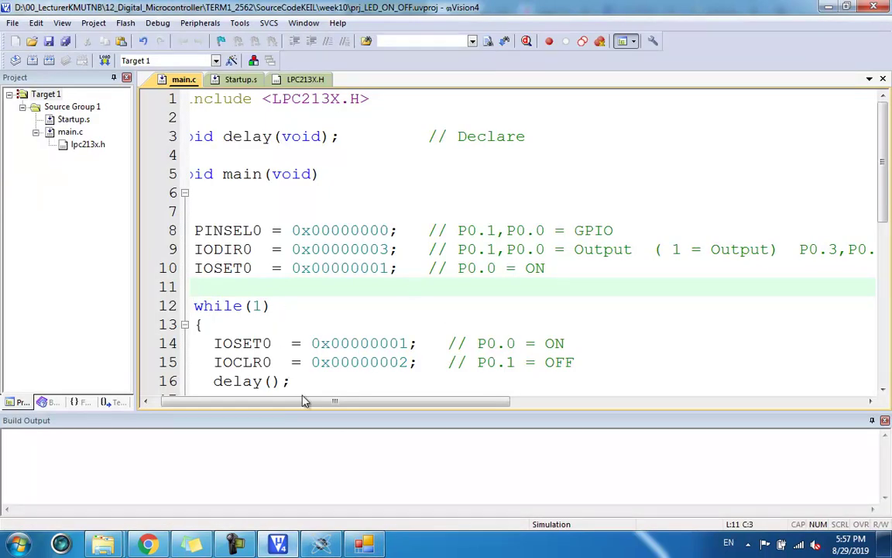
pyautogui.moveTo(303, 400); pyautogui.dragTo(268, 403)
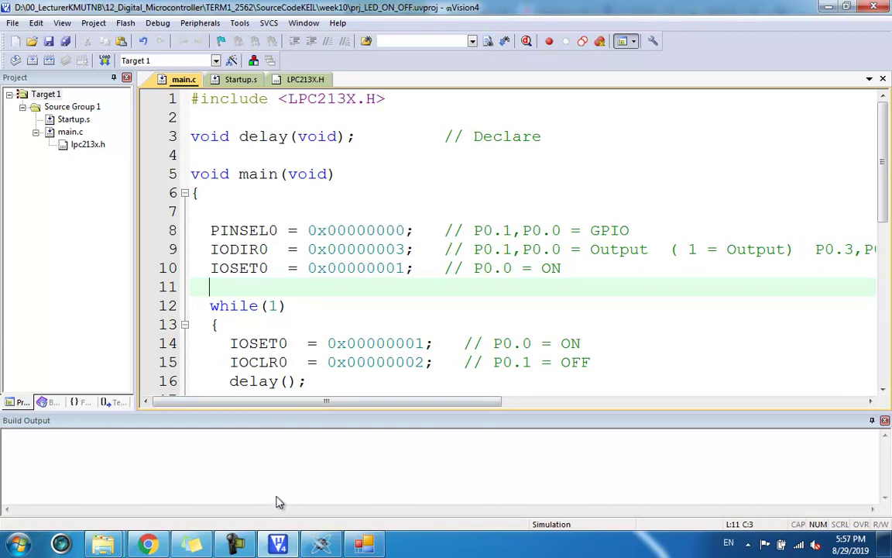
pyautogui.click(247, 249)
pyautogui.moveTo(211, 219); pyautogui.dragTo(657, 249)
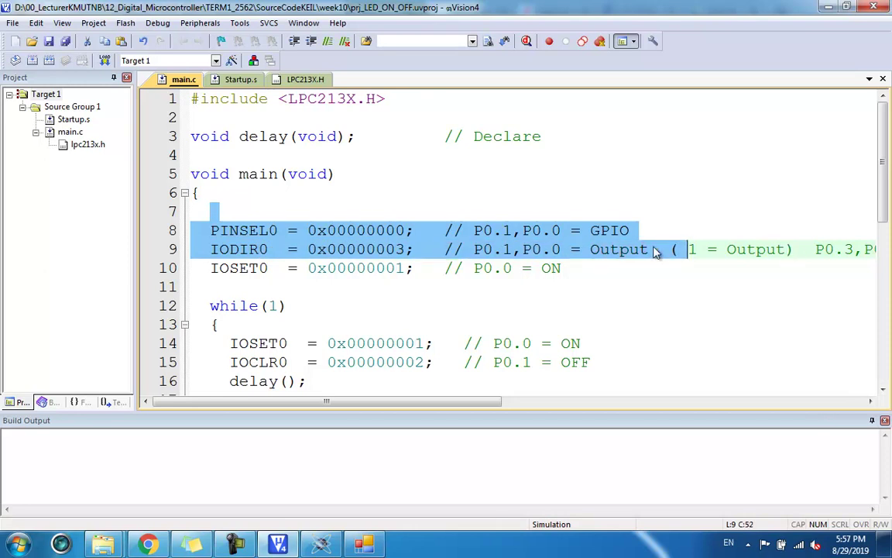
pyautogui.click(650, 249)
pyautogui.click(268, 268)
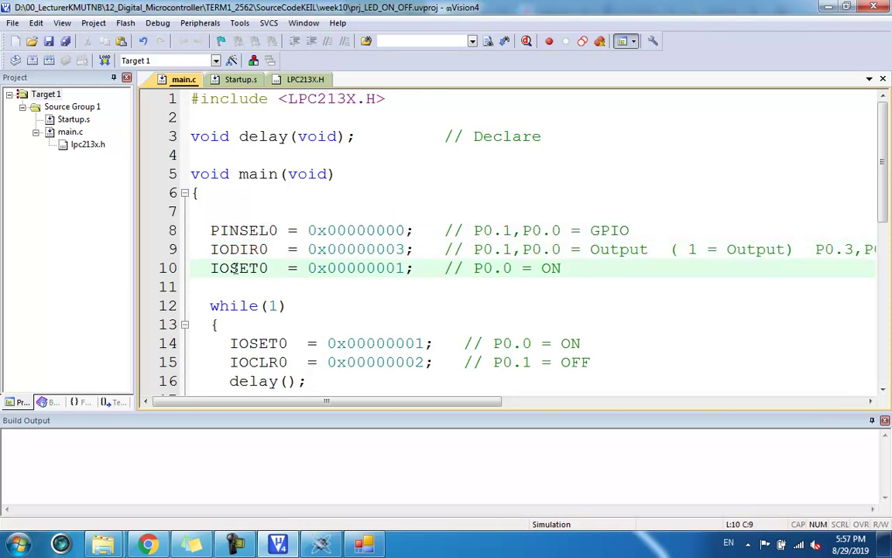
# - Switch to Proteus to examine how the LEDs D1 and D2 are wired to the port pins
pyautogui.click(320, 545)
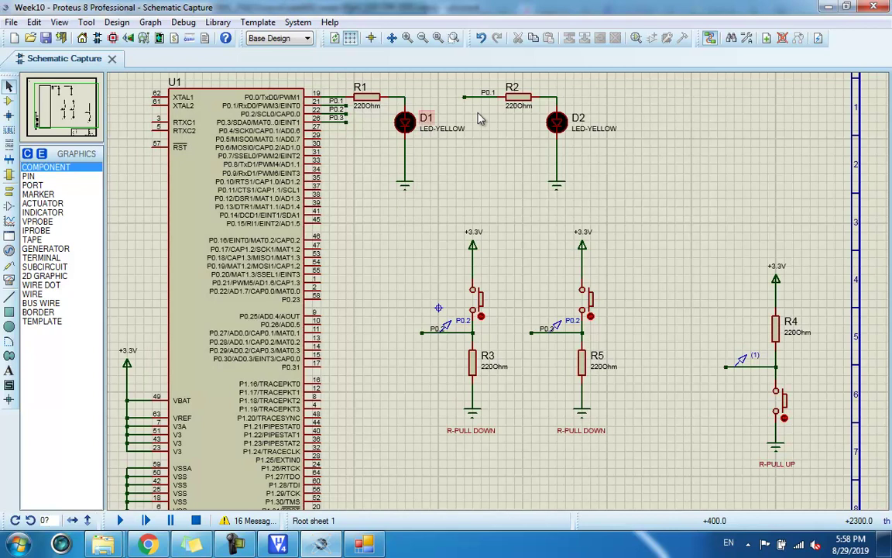
# - Add the text "Output Sourcing" to the schematic and position it directly beneath the ground symbol of LED D1
pyautogui.scroll(2, 446, 90)
pyautogui.scroll(-2, 499, 312)
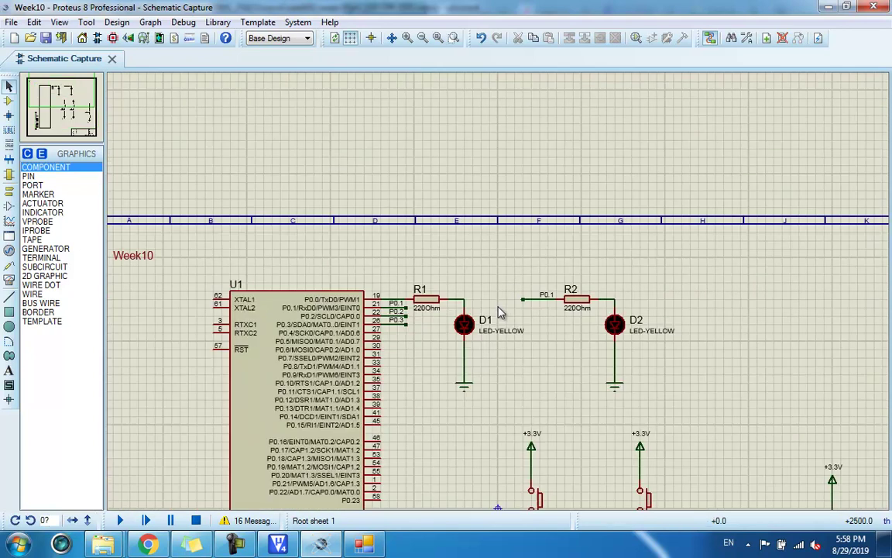
pyautogui.scroll(1, 634, 358)
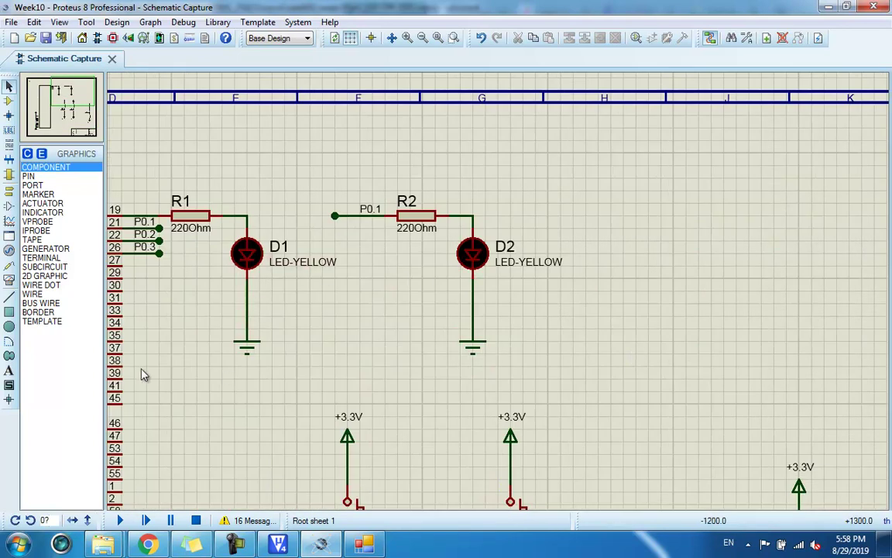
pyautogui.click(9, 370)
pyautogui.click(224, 385)
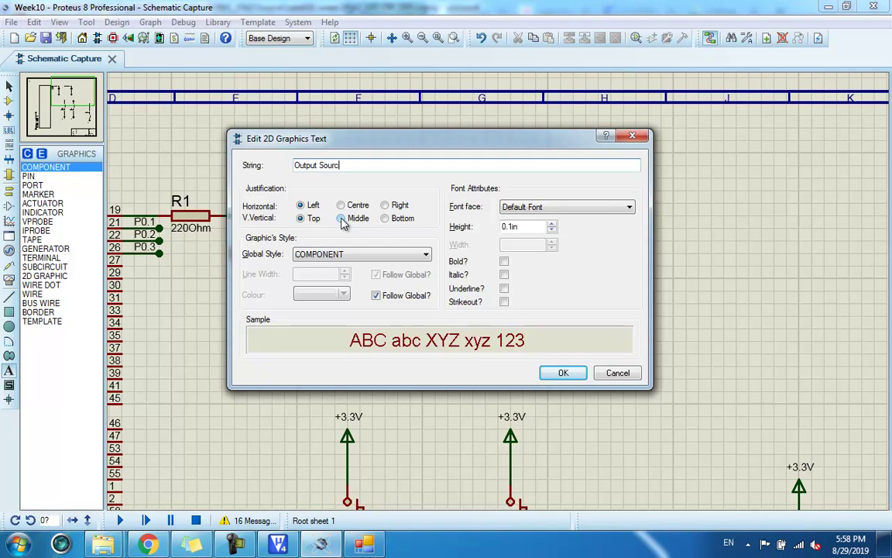
pyautogui.click(566, 372)
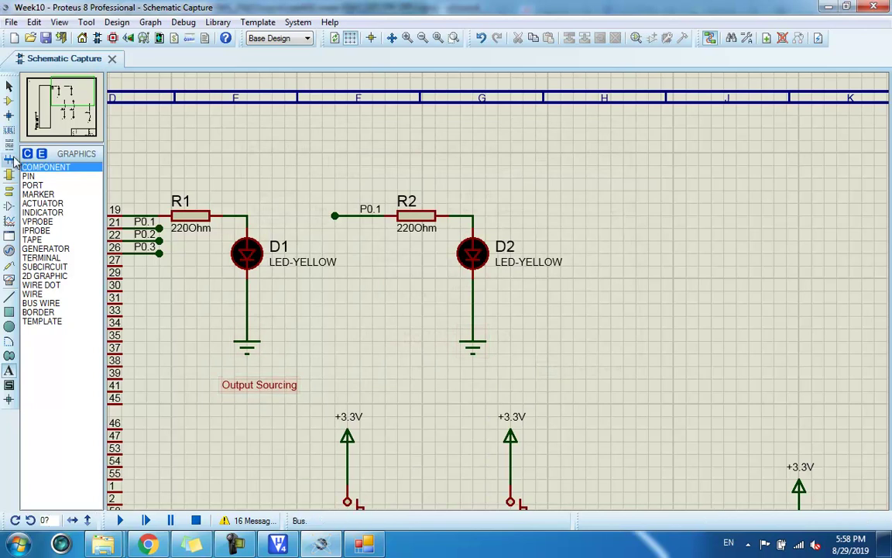
pyautogui.click(9, 86)
pyautogui.moveTo(286, 392); pyautogui.dragTo(228, 379)
pyautogui.click(345, 352)
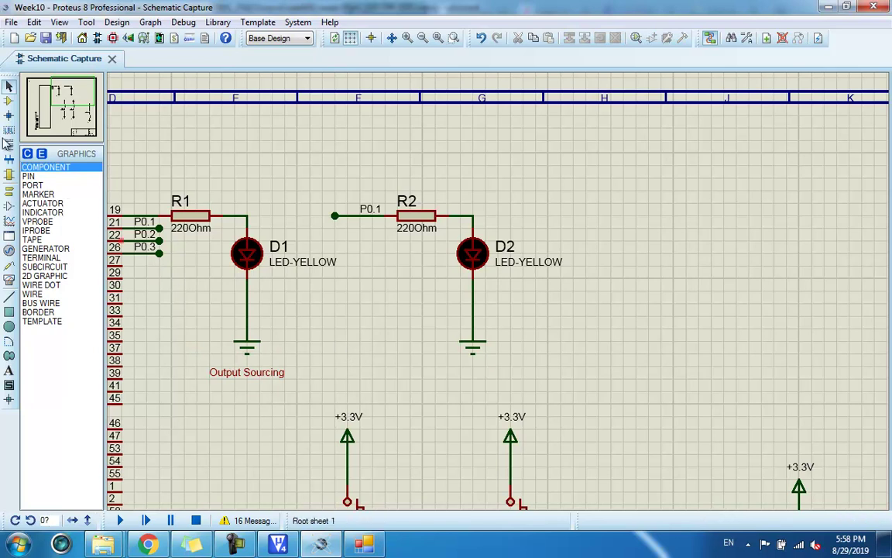
# - Place a power terminal in the empty area beyond LED D2 and label it +3.3V
pyautogui.click(10, 100)
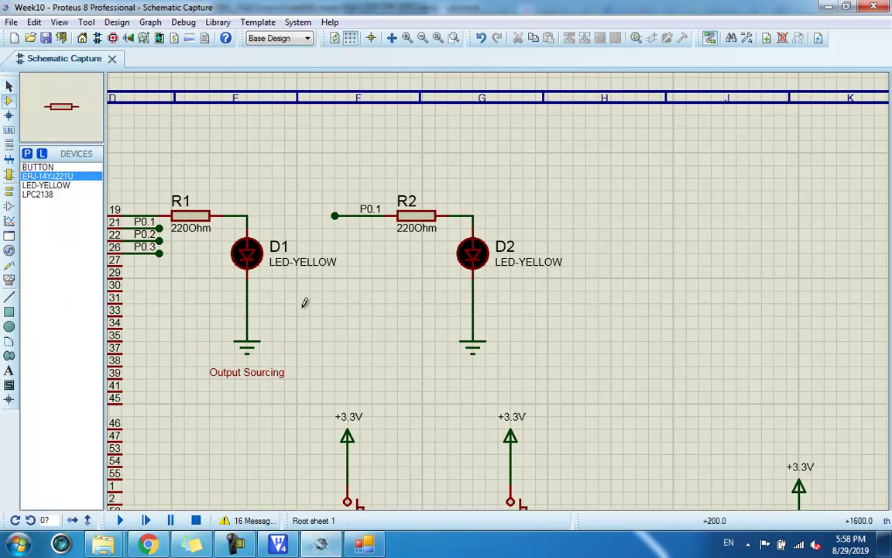
pyautogui.click(9, 88)
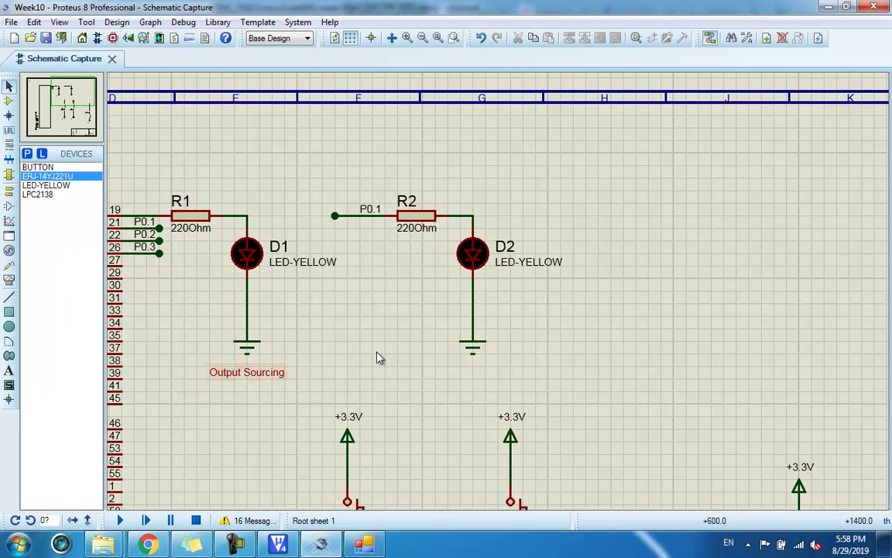
pyautogui.click(9, 194)
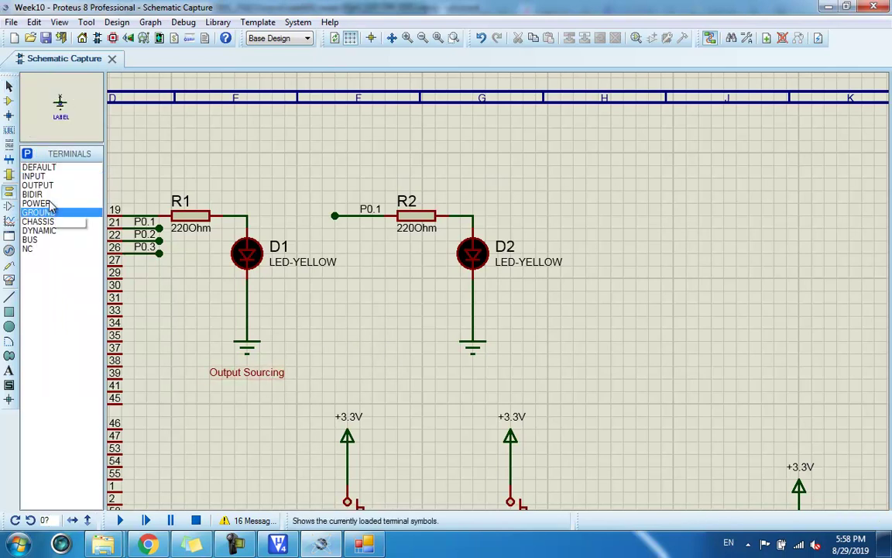
pyautogui.click(36, 203)
pyautogui.click(711, 163)
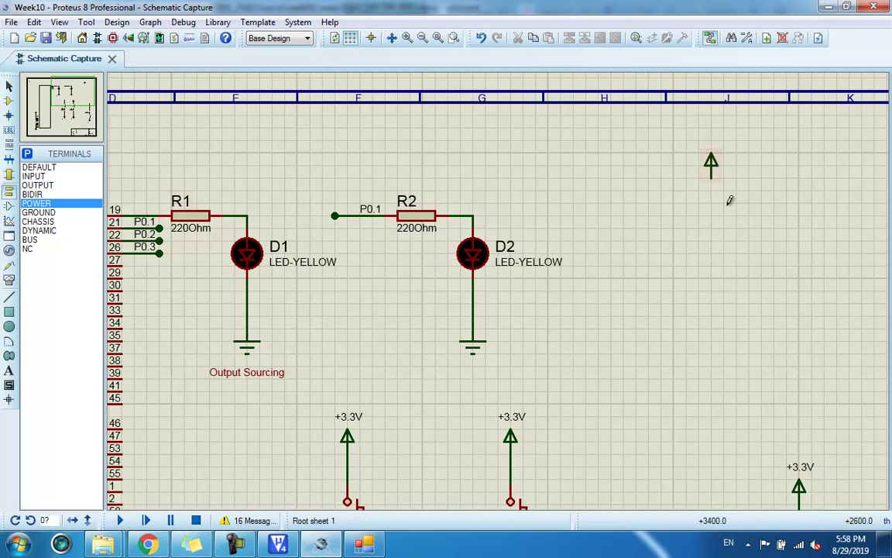
pyautogui.doubleClick(711, 162)
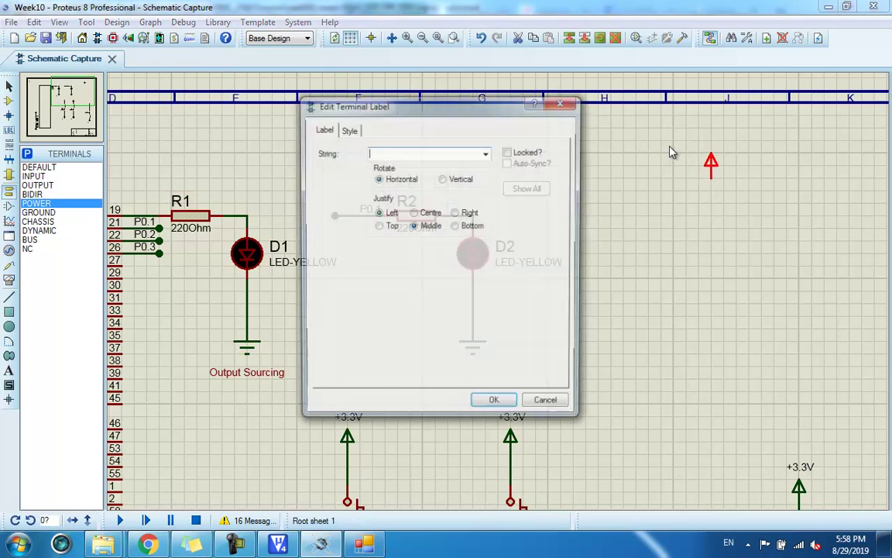
pyautogui.click(487, 153)
pyautogui.click(468, 162)
pyautogui.click(510, 405)
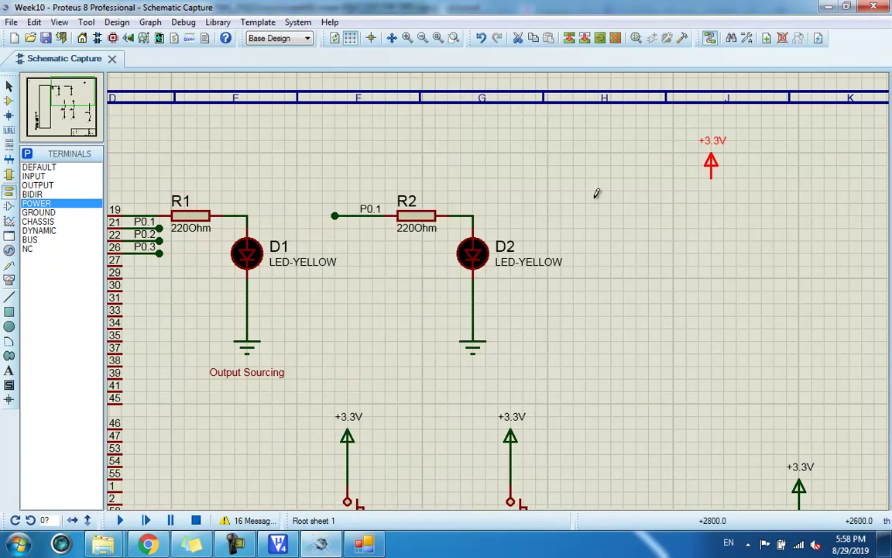
# - Place a LED-YELLOW component below the new +3.3V terminal and wire its anode to the terminal
pyautogui.click(9, 101)
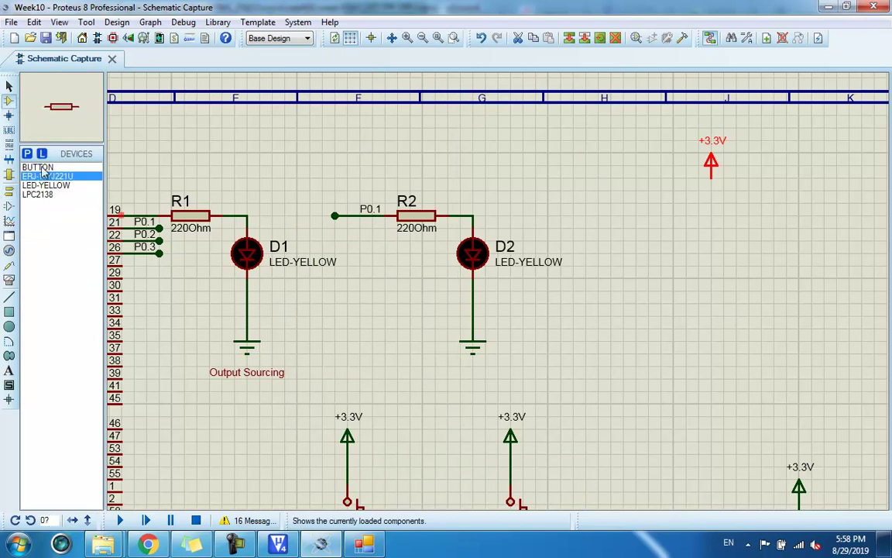
pyautogui.click(48, 187)
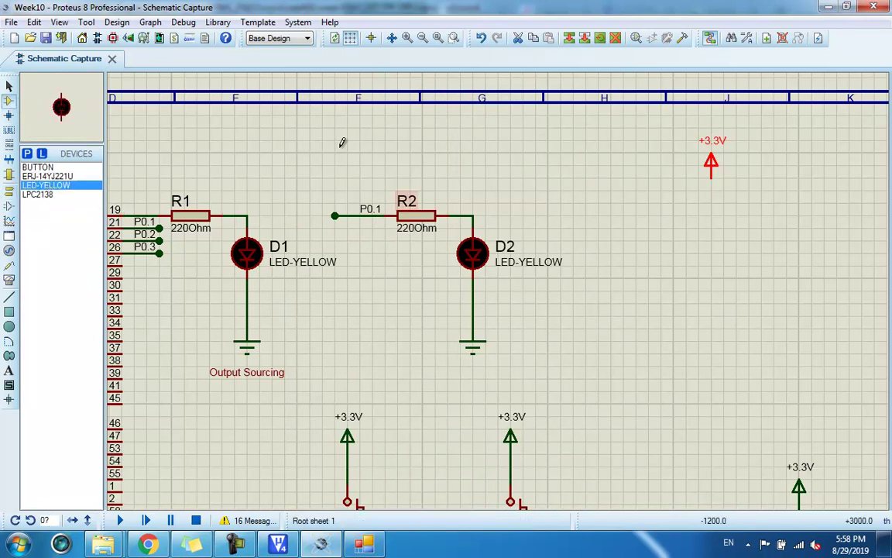
pyautogui.click(717, 220)
pyautogui.click(717, 220)
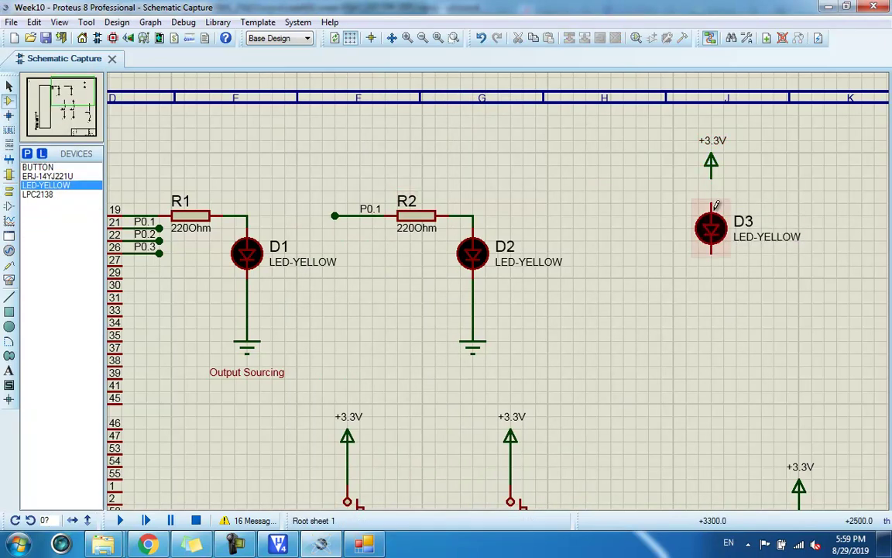
pyautogui.click(712, 199)
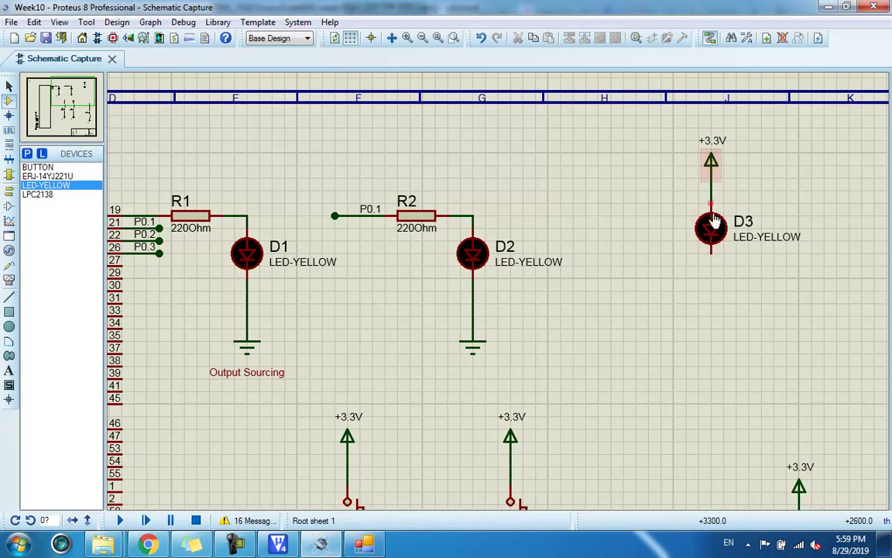
# - Place an ERJ-14YJ221U resistor below LED D3, wire it to the LED's cathode, and run an open-ended wire from its free end
pyautogui.click(48, 176)
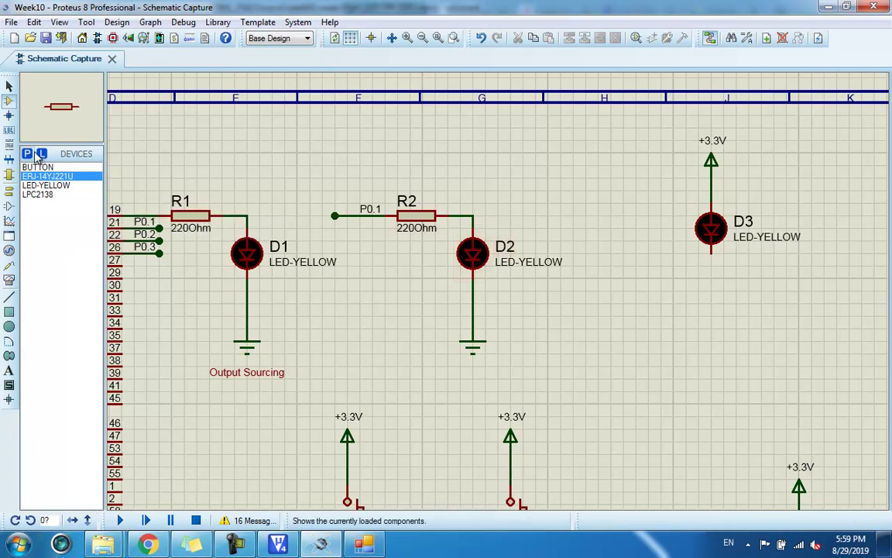
pyautogui.click(667, 291)
pyautogui.click(697, 290)
pyautogui.click(712, 254)
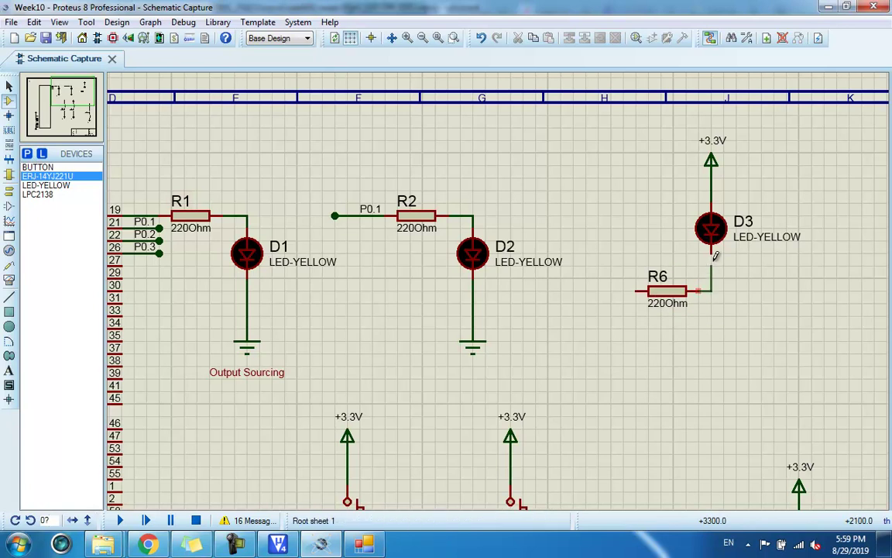
pyautogui.click(636, 290)
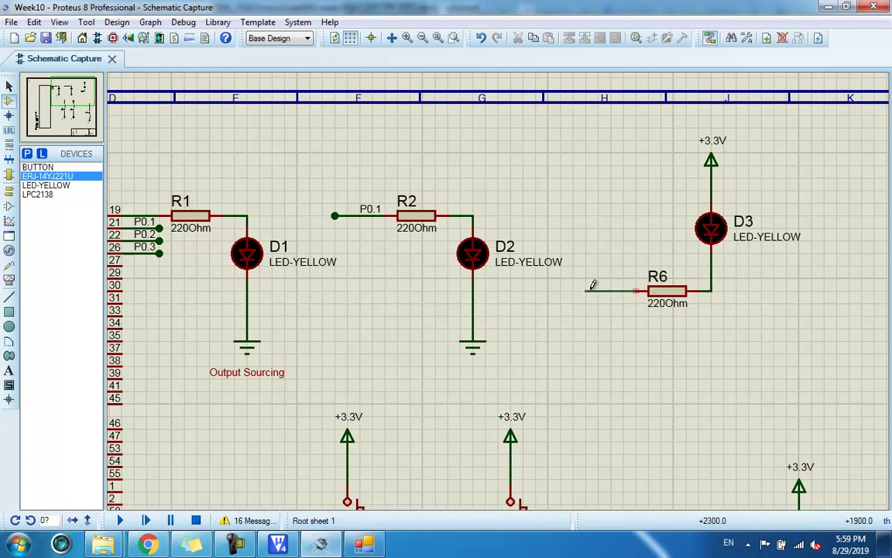
pyautogui.doubleClick(586, 290)
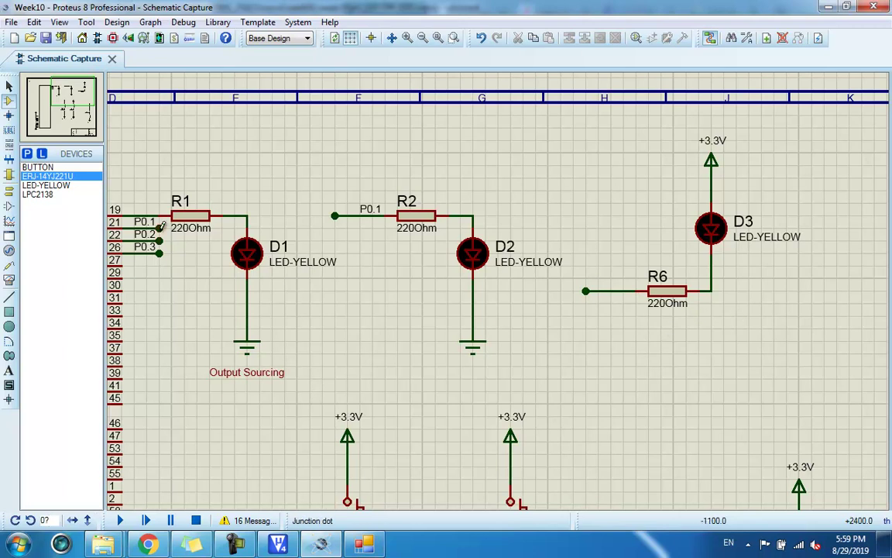
# - Add the text "Output Sinking" and position it just beneath the D3 and R6 circuit
pyautogui.click(9, 370)
pyautogui.click(692, 348)
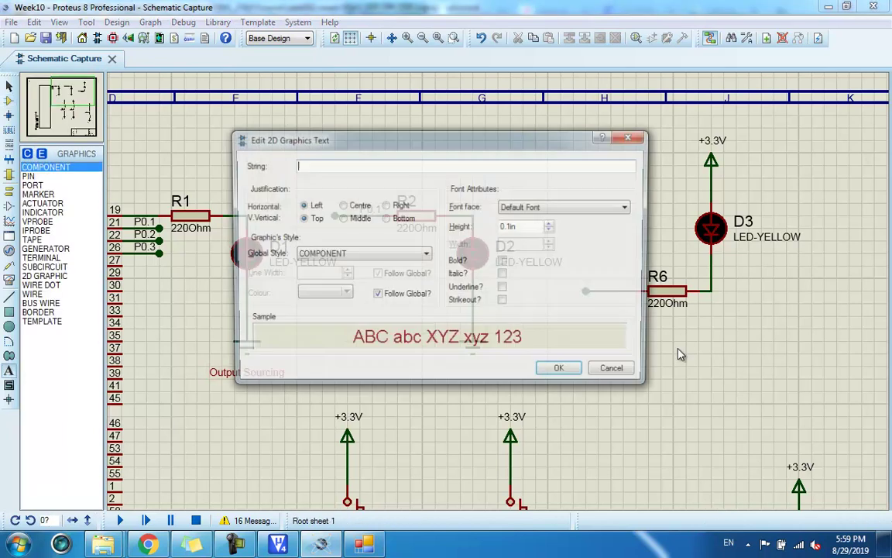
pyautogui.write('Output Sinking')
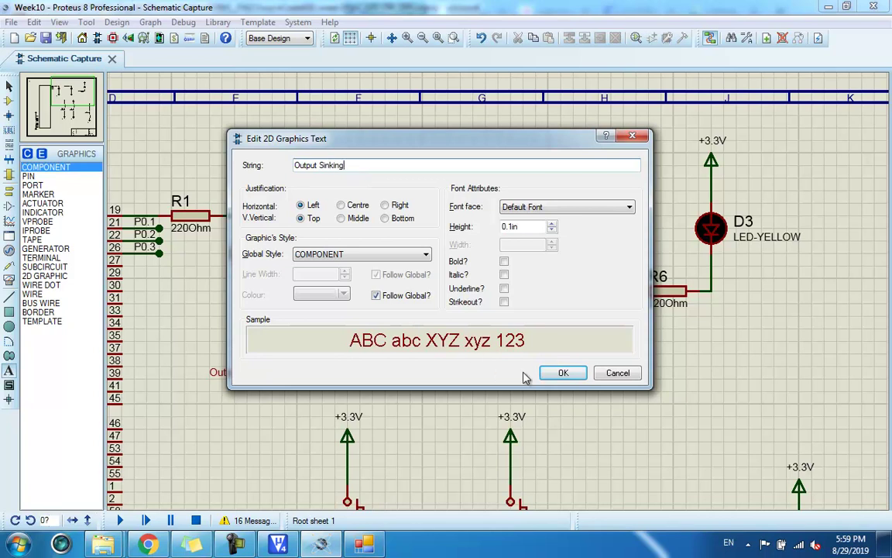
pyautogui.click(563, 372)
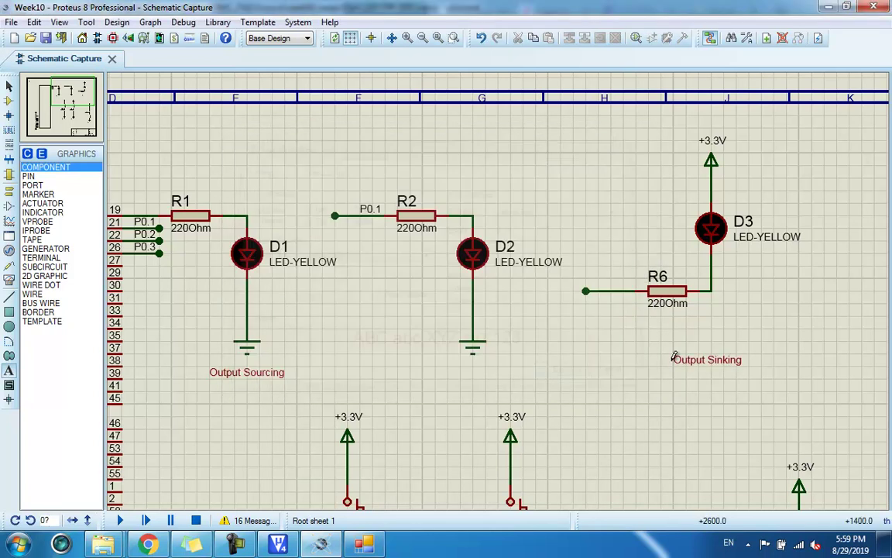
pyautogui.click(8, 85)
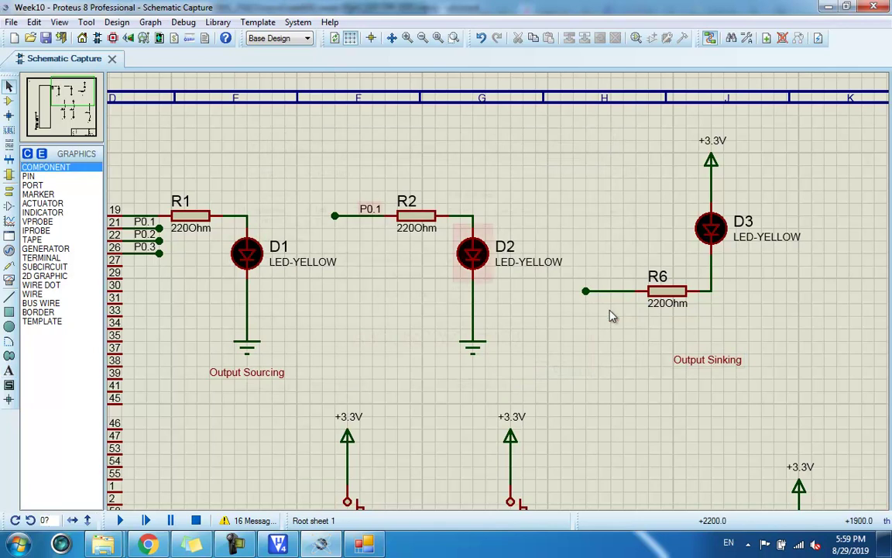
pyautogui.click(710, 365)
pyautogui.moveTo(709, 357); pyautogui.dragTo(709, 333)
pyautogui.click(764, 307)
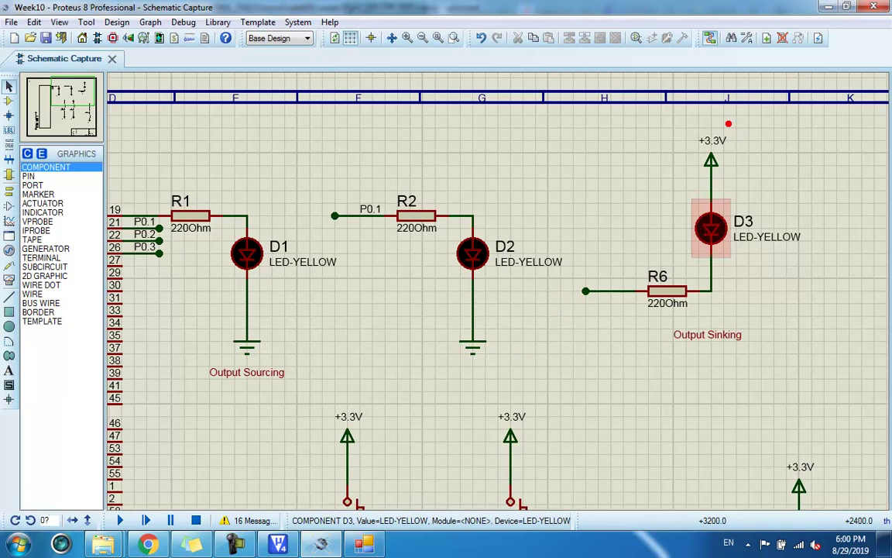
# - Trace the sinking current path on screen from +3.3V through D3 and R6 into the port pin, and clear the marks
pyautogui.moveTo(728, 124)
pyautogui.mouseDown()
pyautogui.moveTo(728, 159)
pyautogui.moveTo(734, 130)
pyautogui.mouseUp()
pyautogui.moveTo(713, 194)
pyautogui.mouseDown()
pyautogui.moveTo(722, 246)
pyautogui.moveTo(735, 196)
pyautogui.mouseUp()
pyautogui.press('Escape')
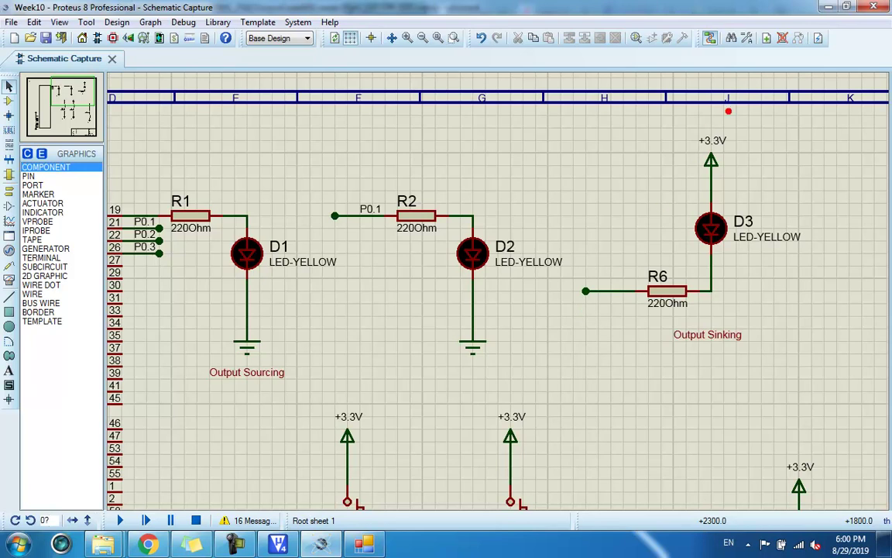
pyautogui.moveTo(729, 110)
pyautogui.mouseDown()
pyautogui.moveTo(737, 217)
pyautogui.moveTo(724, 272)
pyautogui.moveTo(706, 293)
pyautogui.moveTo(587, 296)
pyautogui.mouseUp()
pyautogui.moveTo(172, 275)
pyautogui.mouseDown()
pyautogui.moveTo(82, 278)
pyautogui.moveTo(75, 267)
pyautogui.moveTo(97, 296)
pyautogui.mouseUp()
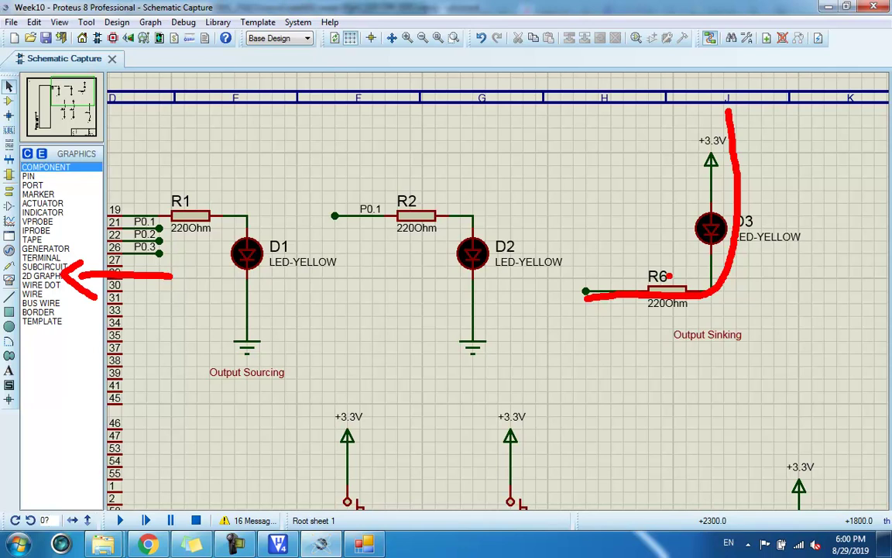
pyautogui.moveTo(669, 275); pyautogui.dragTo(634, 317)
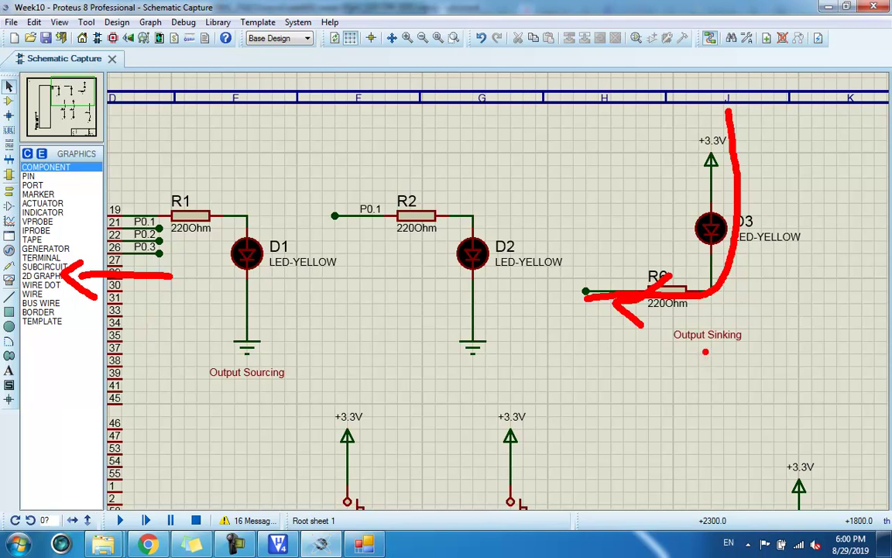
pyautogui.moveTo(703, 352); pyautogui.dragTo(742, 347)
pyautogui.press('Escape')
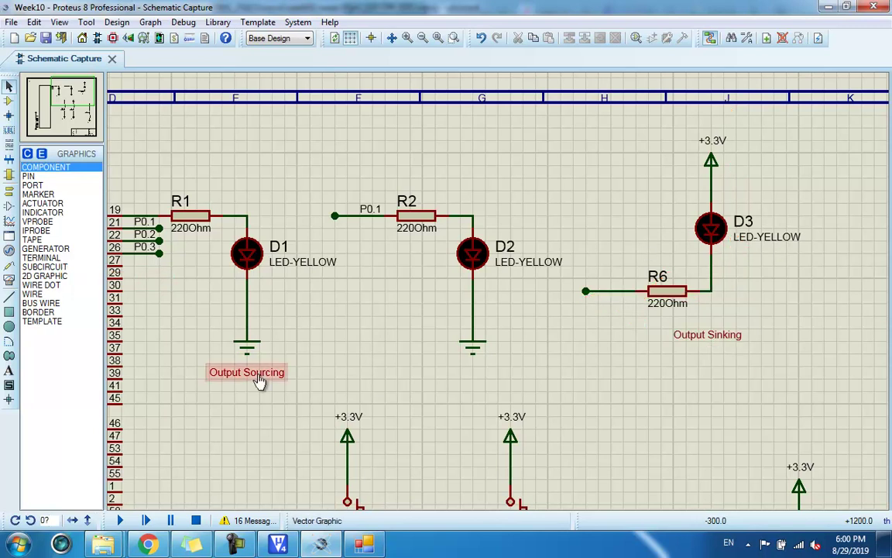
# - Trace the sourcing current paths through D1 and D2, compare them with the sinking path through D3, and clear the marks
pyautogui.hotkey('ctrl', '2')
pyautogui.moveTo(72, 219)
pyautogui.mouseDown()
pyautogui.moveTo(199, 220)
pyautogui.moveTo(244, 313)
pyautogui.moveTo(269, 312)
pyautogui.mouseUp()
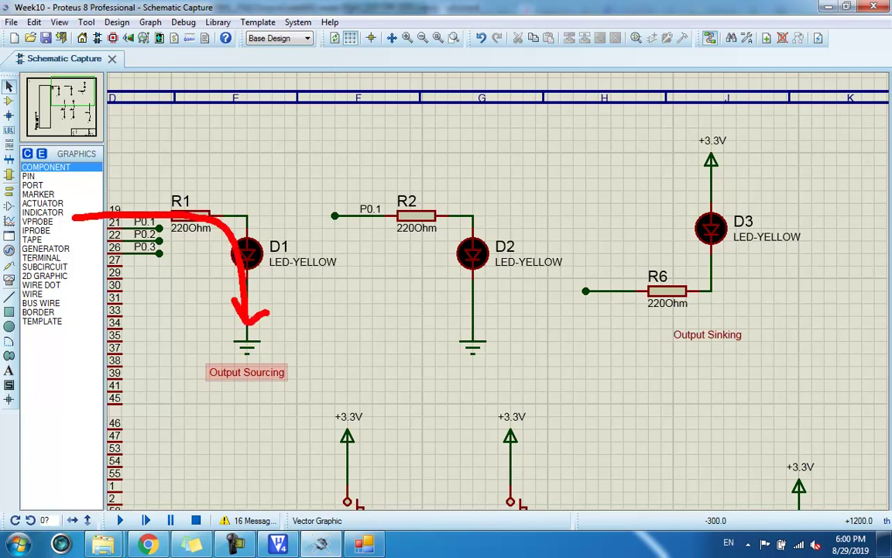
pyautogui.moveTo(249, 346)
pyautogui.mouseDown()
pyautogui.moveTo(259, 391)
pyautogui.moveTo(271, 350)
pyautogui.mouseUp()
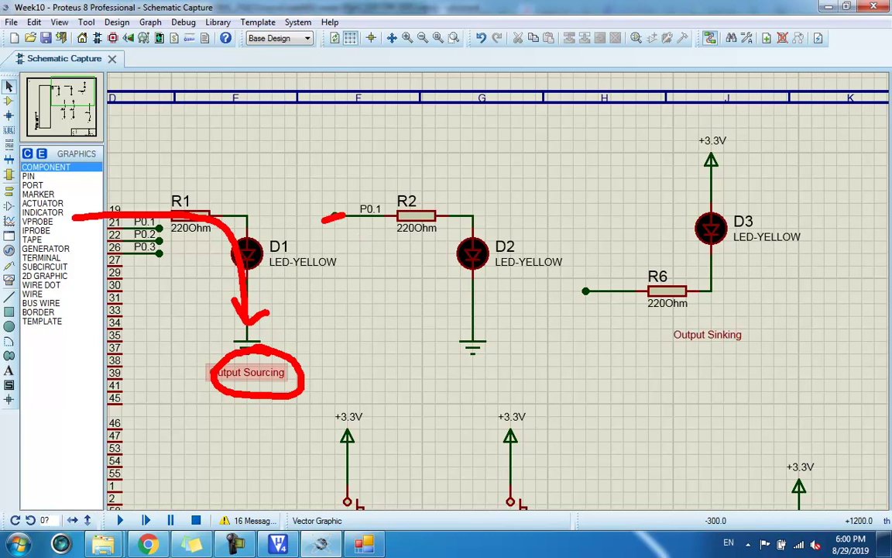
pyautogui.moveTo(321, 220)
pyautogui.mouseDown()
pyautogui.moveTo(471, 249)
pyautogui.moveTo(478, 342)
pyautogui.moveTo(501, 324)
pyautogui.mouseUp()
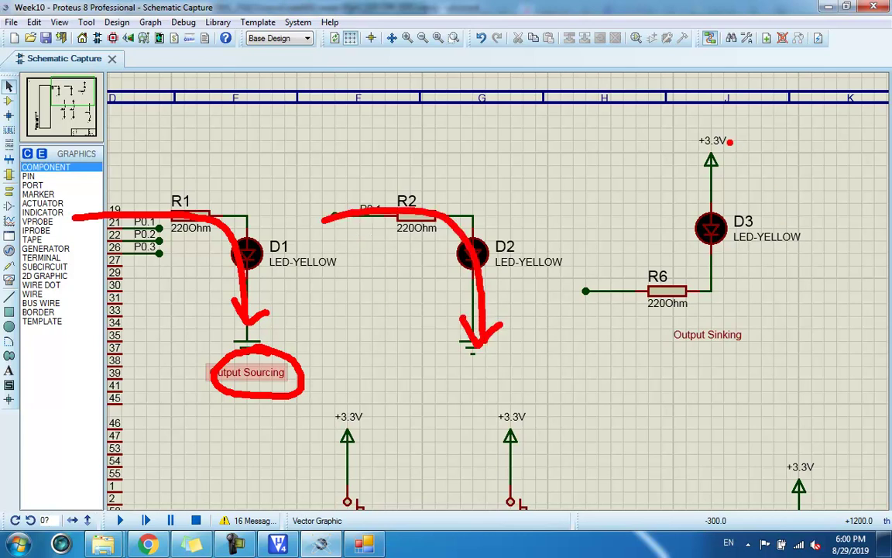
pyautogui.moveTo(731, 141)
pyautogui.mouseDown()
pyautogui.moveTo(743, 187)
pyautogui.moveTo(696, 300)
pyautogui.moveTo(601, 309)
pyautogui.moveTo(608, 287)
pyautogui.moveTo(614, 356)
pyautogui.moveTo(631, 372)
pyautogui.mouseUp()
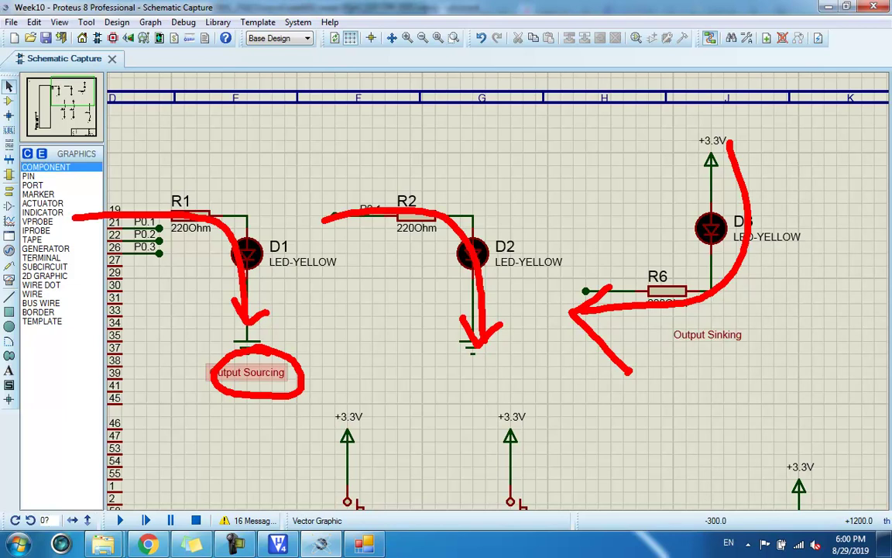
pyautogui.press('Escape')
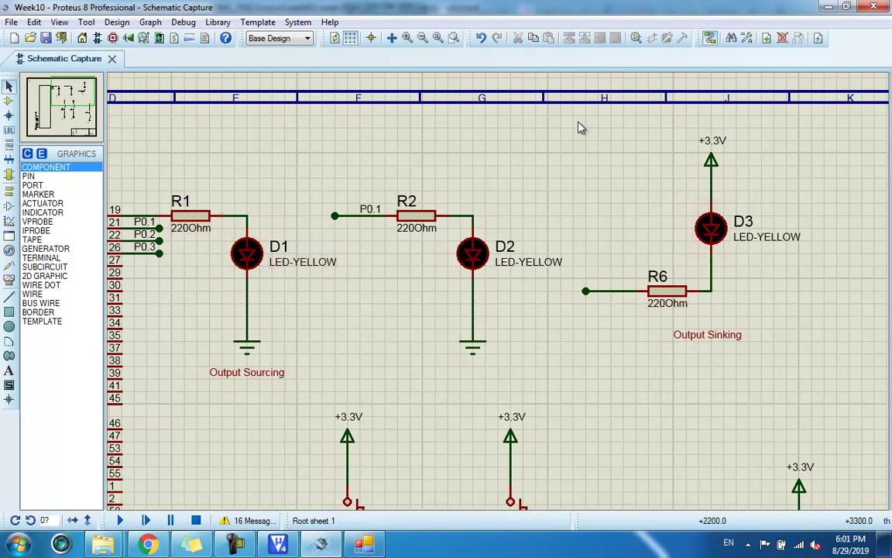
# - Move the whole Output Sinking circuit with its label away from D2, to the area above the R-PULL UP circuit
pyautogui.moveTo(573, 115); pyautogui.dragTo(811, 378)
pyautogui.moveTo(672, 296); pyautogui.dragTo(797, 321)
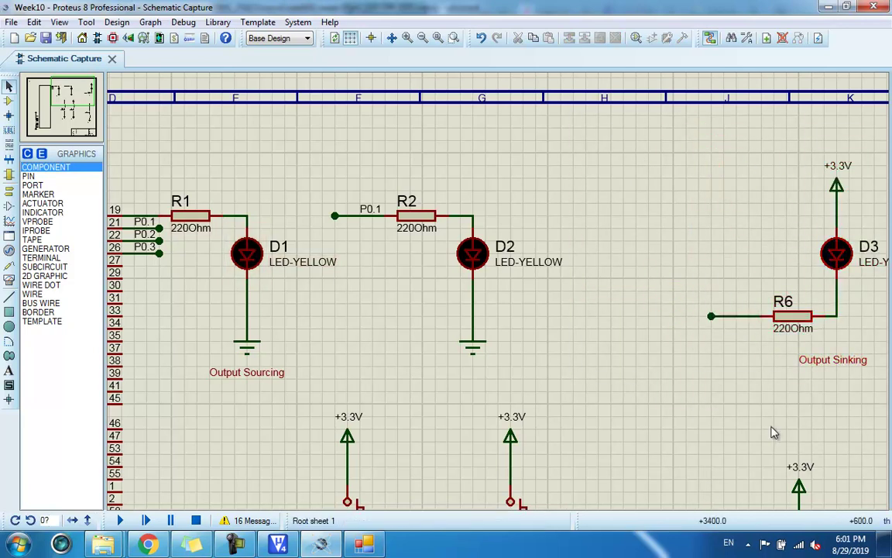
pyautogui.scroll(-3, 772, 432)
pyautogui.scroll(1, 577, 299)
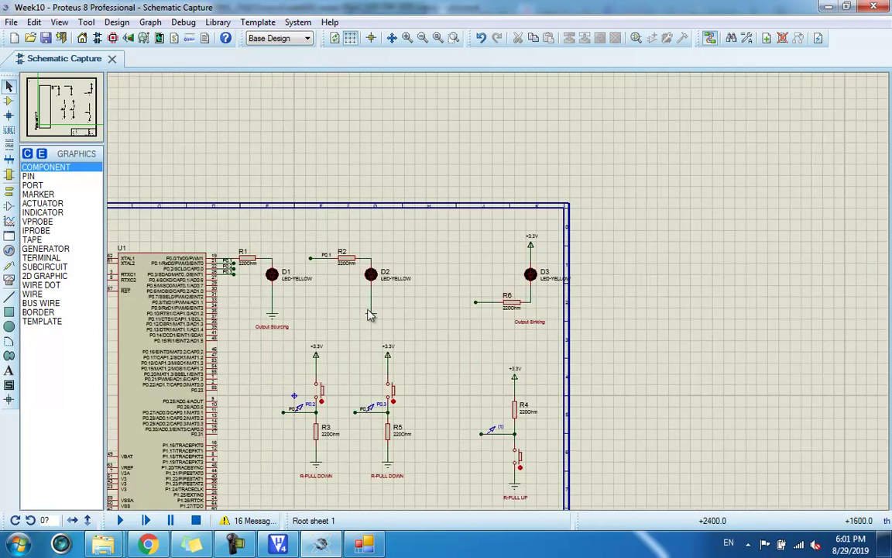
# - Switch to the µVision code in main.c and change the IOSET0 register on line 10 to IOCLR0
pyautogui.scroll(2, 368, 313)
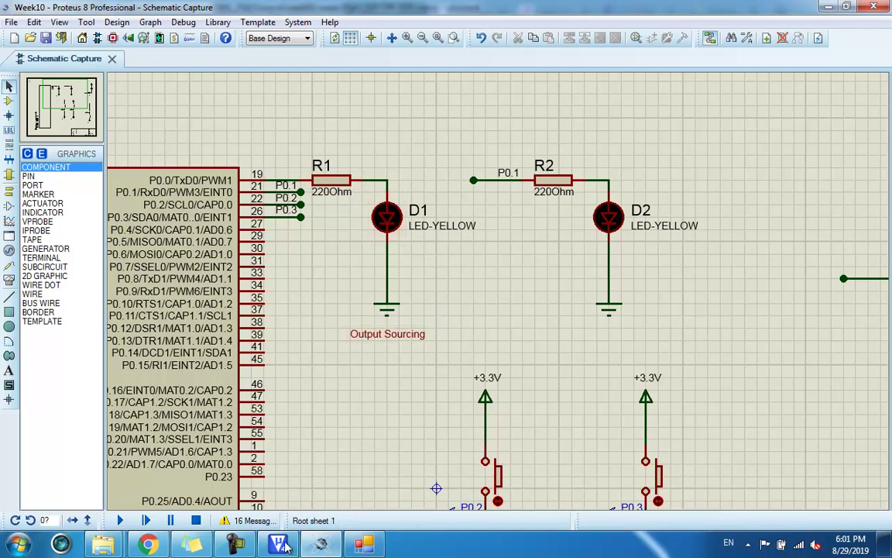
pyautogui.hotkey('alt', 'Tab')
pyautogui.press('Up')
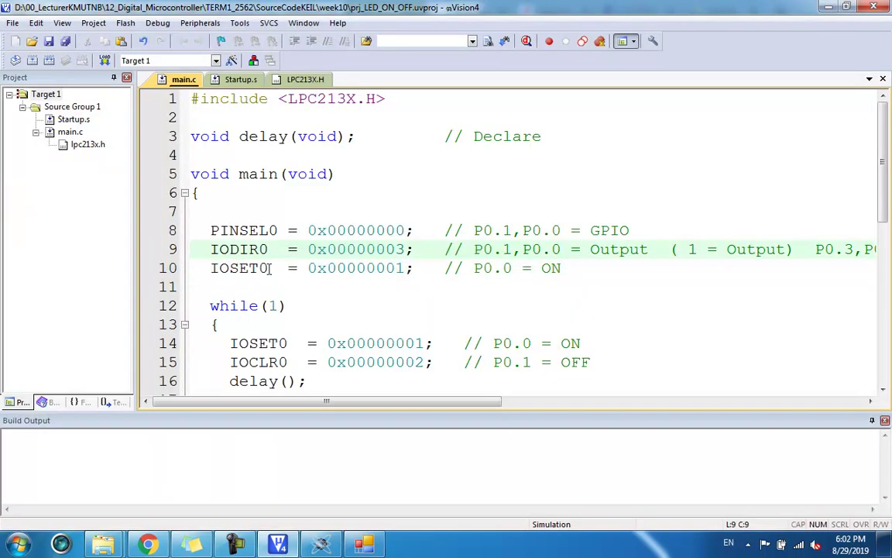
pyautogui.moveTo(230, 267); pyautogui.dragTo(261, 268)
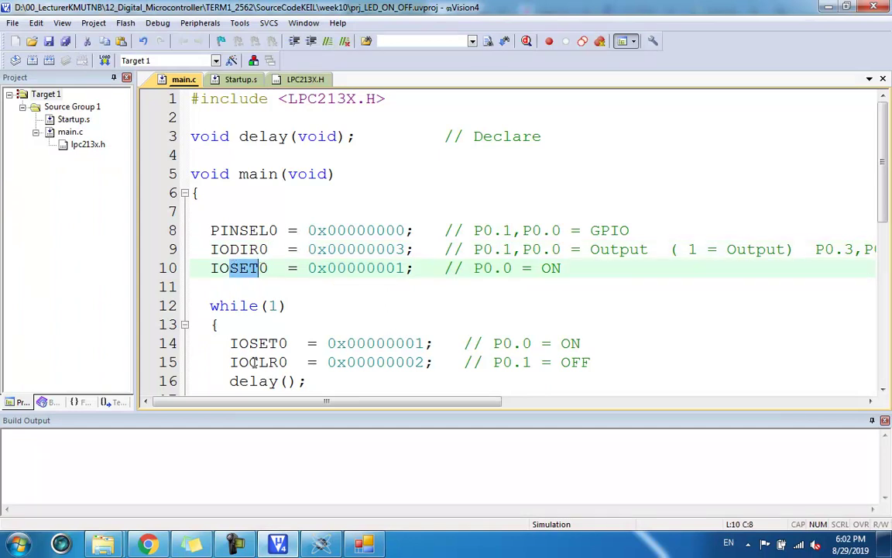
pyautogui.write('CLR')
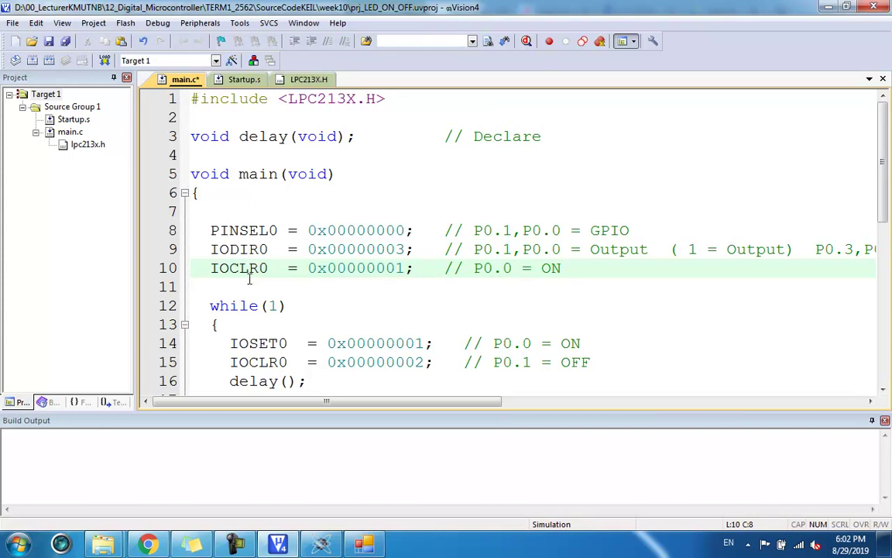
# - Highlight the IOCLR0 register name, its port digit and its assigned hex value on line 10 in turn
pyautogui.click(272, 267)
pyautogui.moveTo(205, 267); pyautogui.dragTo(272, 265)
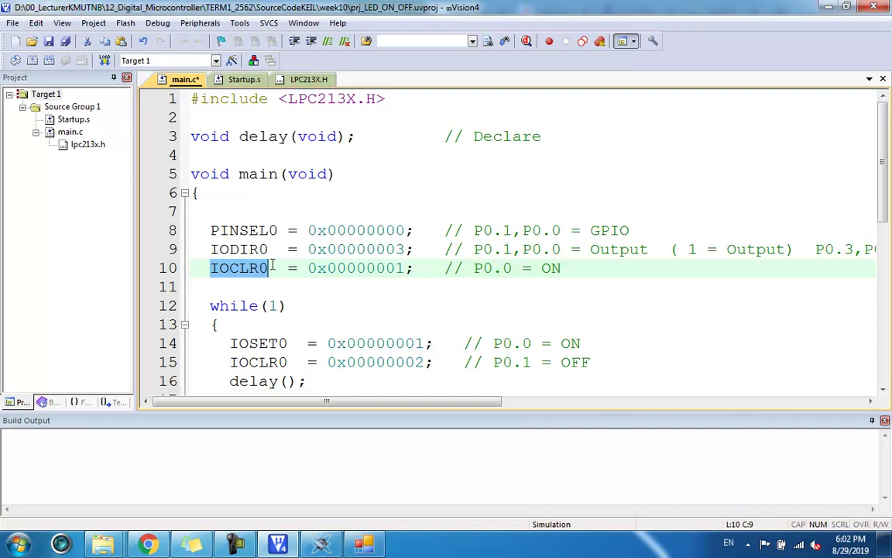
pyautogui.click(271, 267)
pyautogui.keyDown('shift'); pyautogui.click(257, 268); pyautogui.keyUp('shift')
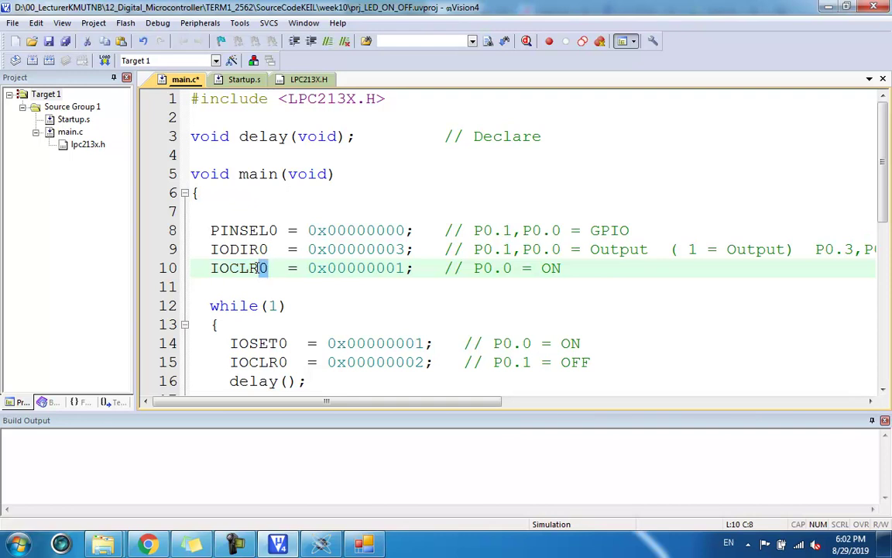
pyautogui.moveTo(261, 267)
pyautogui.mouseDown()
pyautogui.moveTo(216, 265)
pyautogui.moveTo(258, 267)
pyautogui.mouseUp()
pyautogui.moveTo(404, 267); pyautogui.dragTo(308, 268)
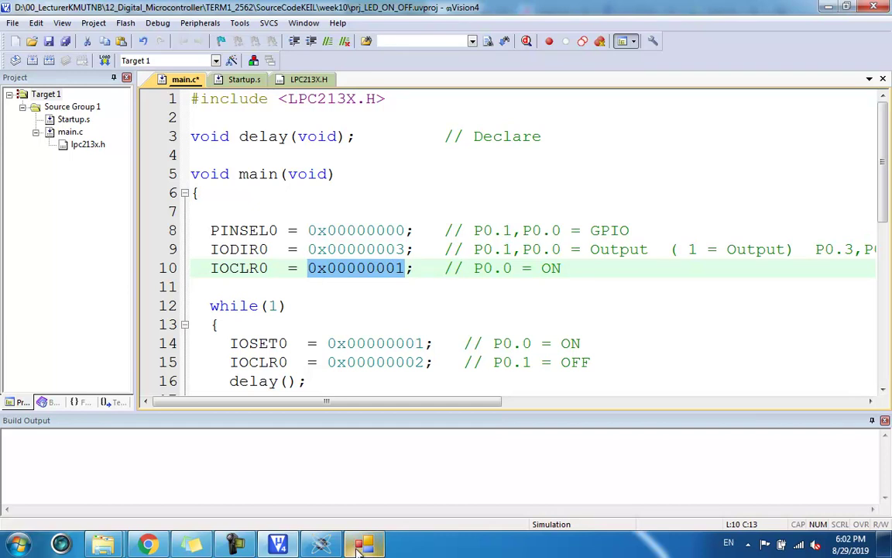
# - Bring up the Bit To Hex converter, move it clear of line 10 and check the hex value for bits 1 and 0
pyautogui.hotkey('alt', 'Tab')
pyautogui.moveTo(460, 153); pyautogui.dragTo(458, 235)
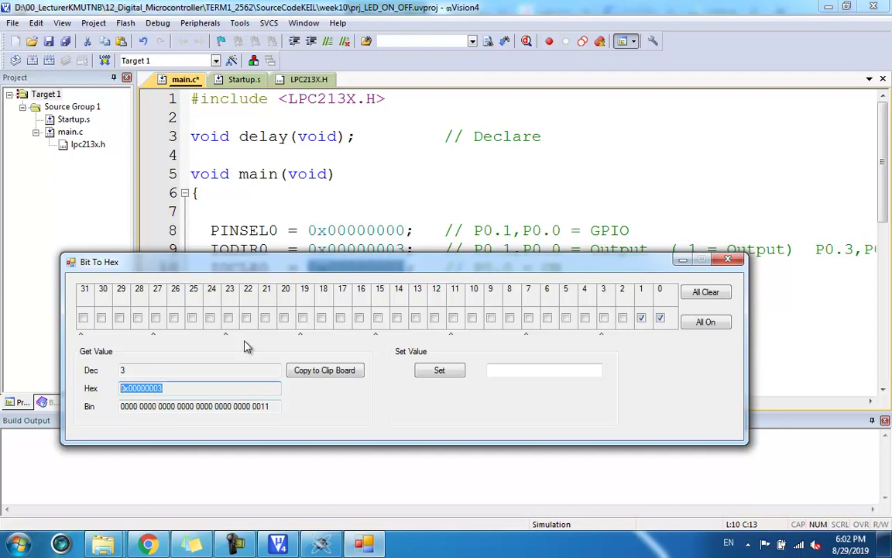
pyautogui.rightClick(127, 387)
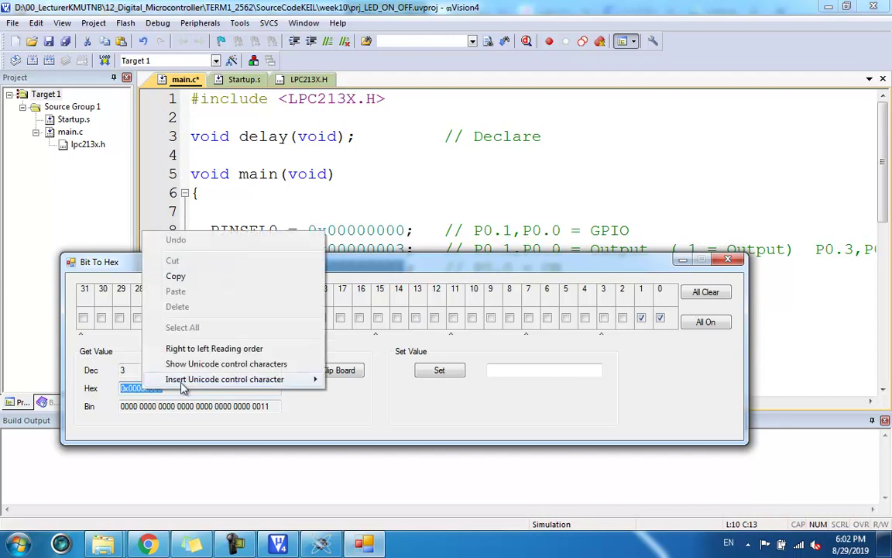
pyautogui.click(164, 266)
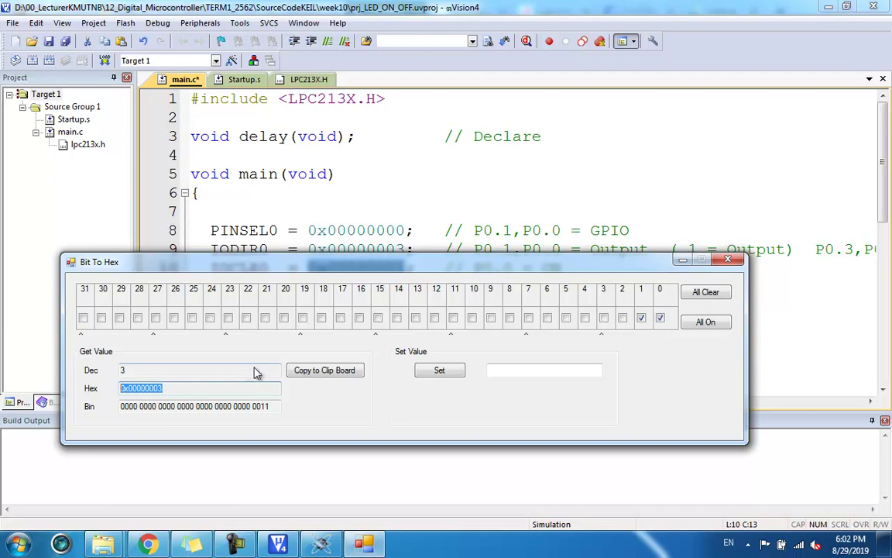
pyautogui.moveTo(480, 263); pyautogui.dragTo(481, 285)
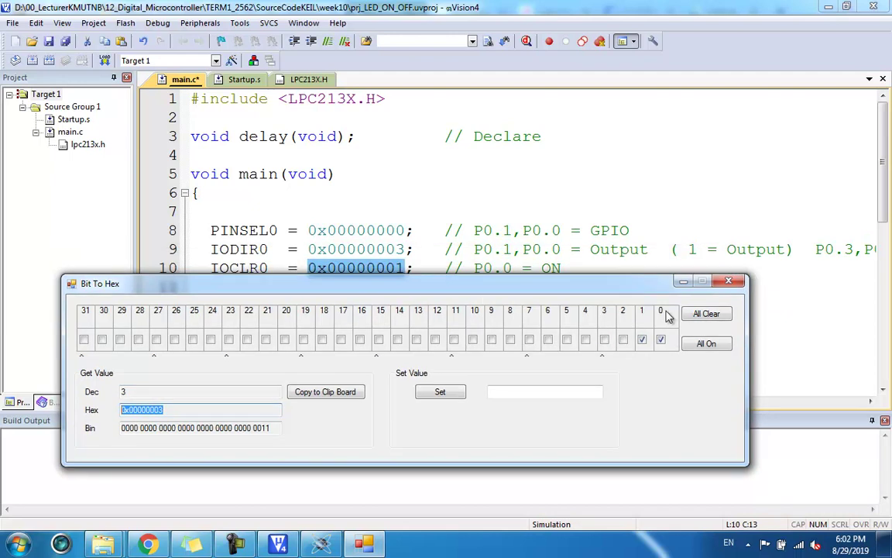
# - Set the IOCLR0 value on line 10 to 0x00000003 and change its comment to "P0.1,P0.0 = OFF"
pyautogui.click(401, 268)
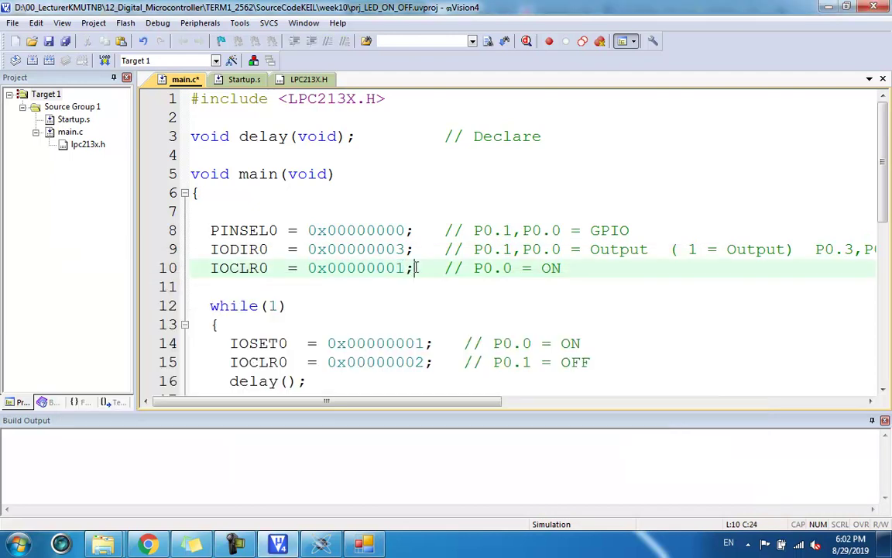
pyautogui.write('3')
pyautogui.write('P0.1')
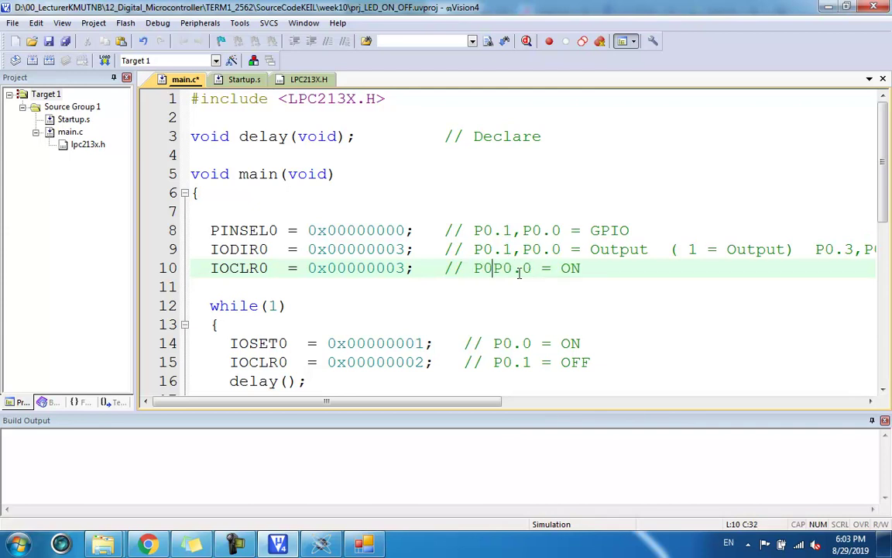
pyautogui.write(',')
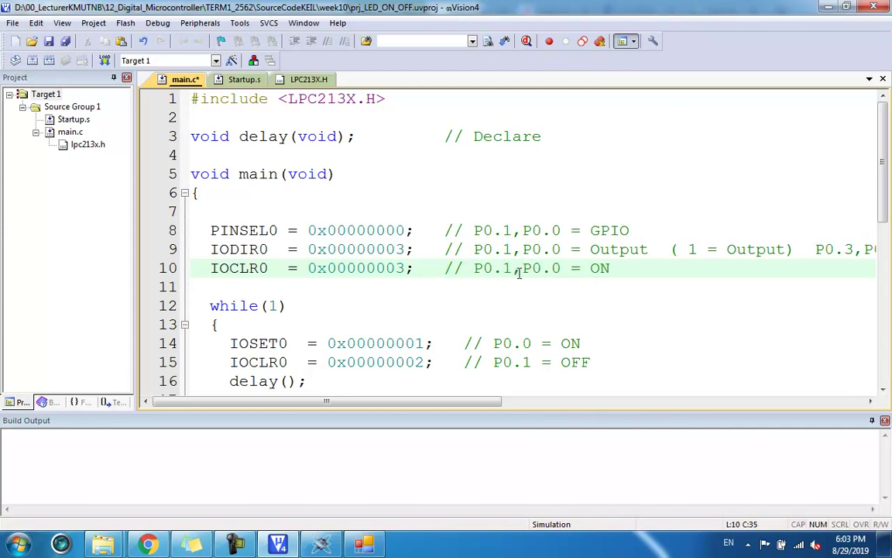
pyautogui.moveTo(590, 268); pyautogui.dragTo(609, 270)
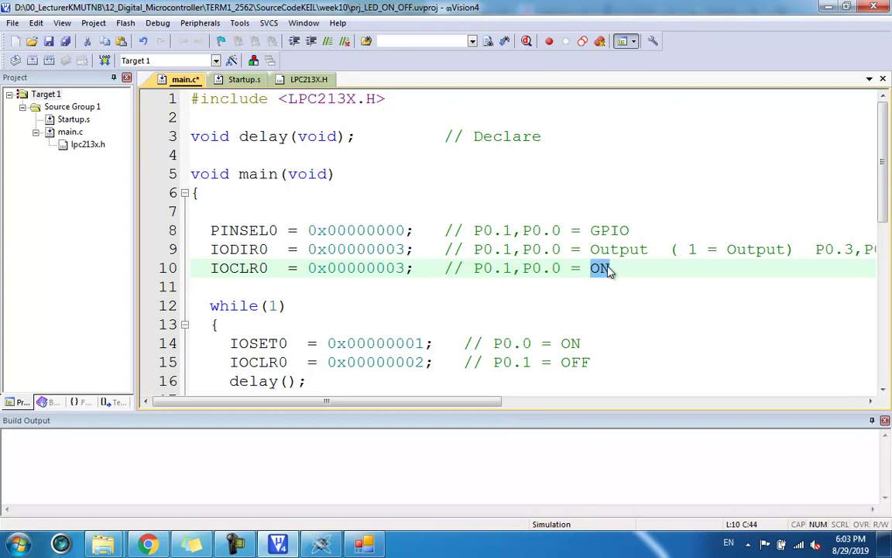
pyautogui.write('OFF')
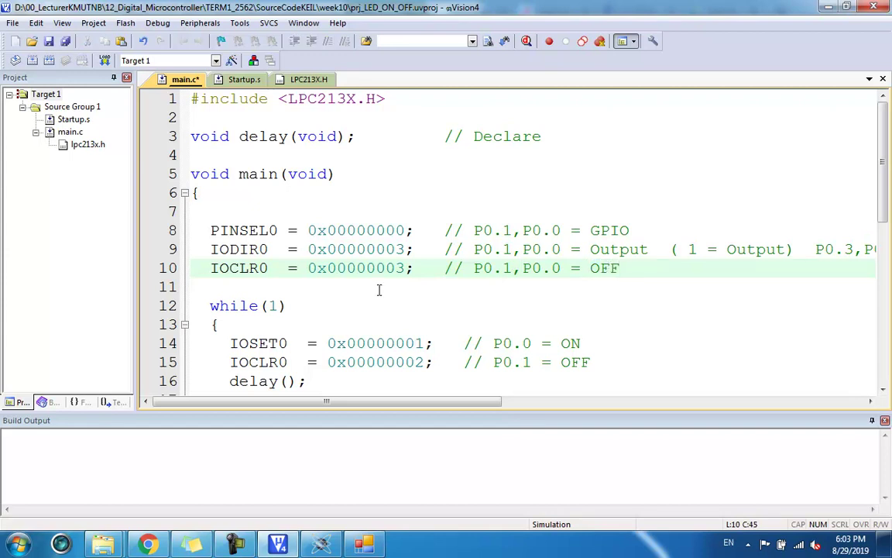
# - Append "(LED will be off)" to the IOCLR0 comment on line 10
pyautogui.moveTo(269, 268); pyautogui.dragTo(220, 268)
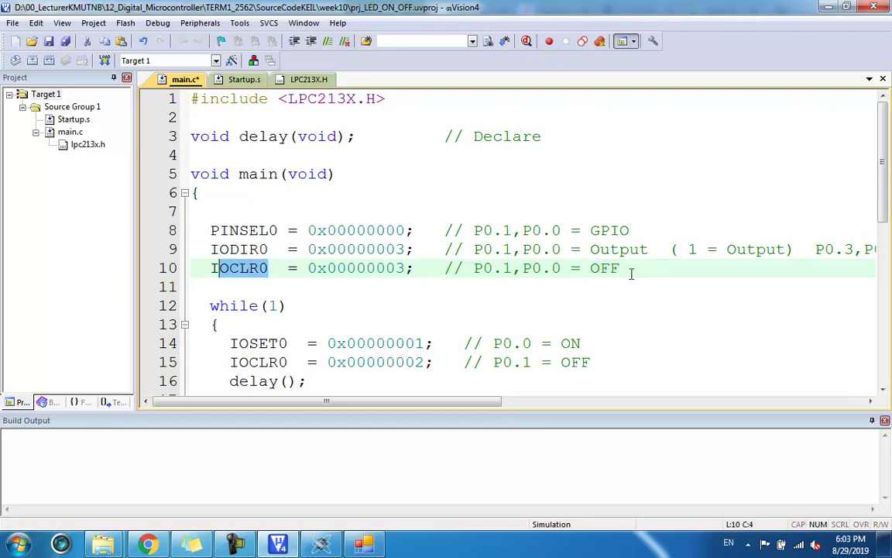
pyautogui.moveTo(631, 274); pyautogui.dragTo(473, 268)
pyautogui.click(512, 268)
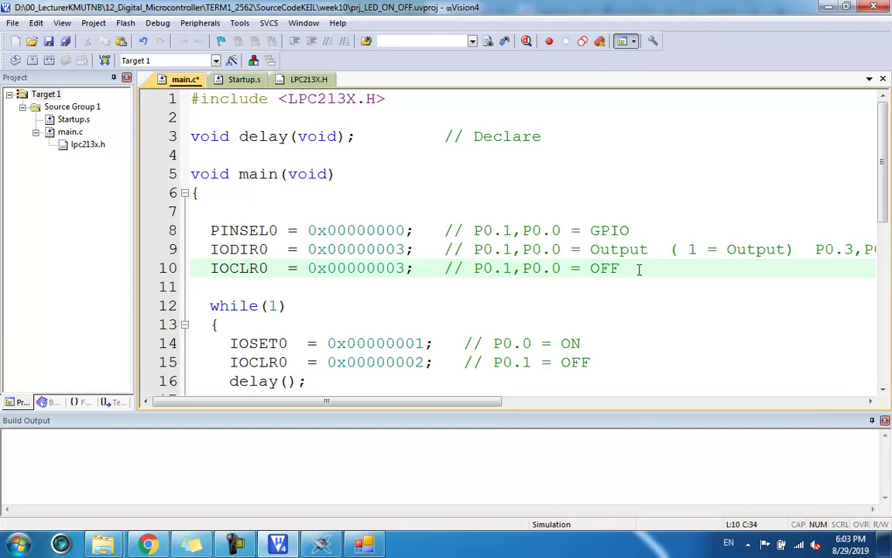
pyautogui.write('(LED will ')
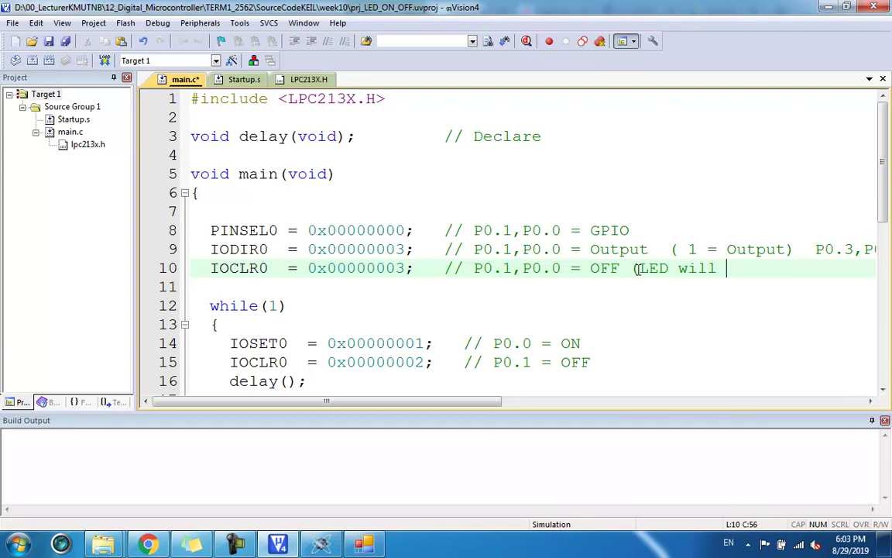
pyautogui.write('be off)')
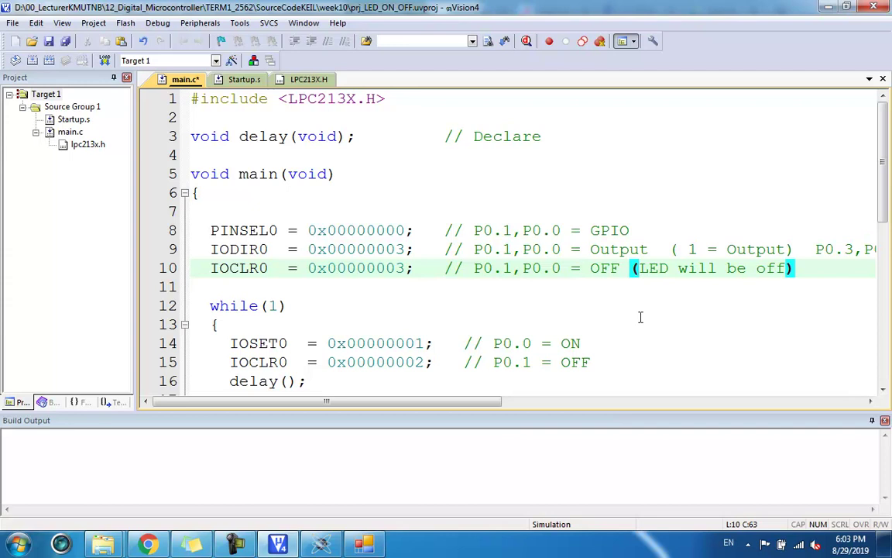
pyautogui.click(622, 293)
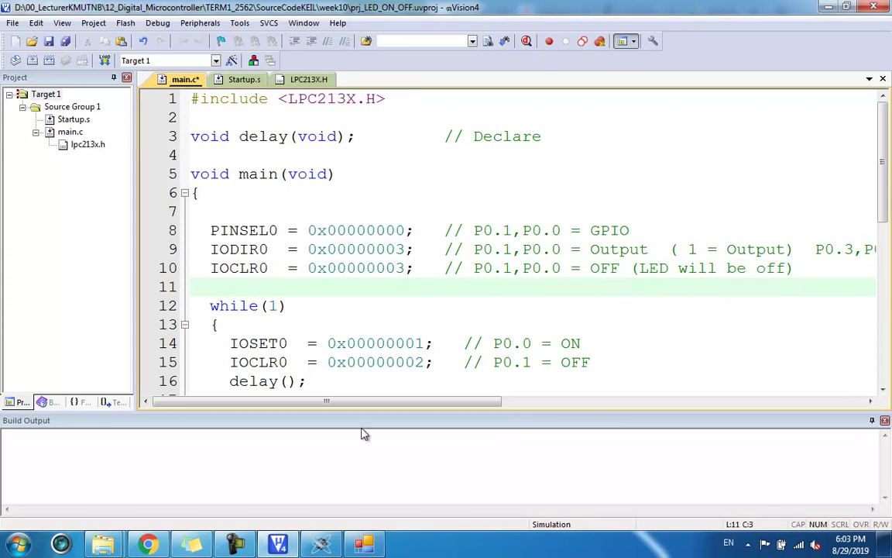
# - Delete all statements inside the while(1) loop and leave one blank line between its braces
pyautogui.moveTo(882, 192); pyautogui.dragTo(880, 248)
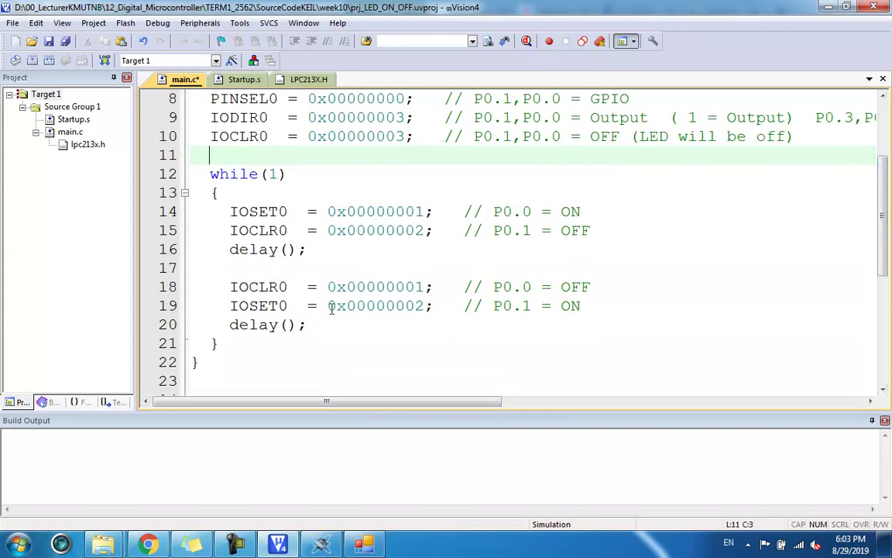
pyautogui.moveTo(312, 331); pyautogui.dragTo(172, 210)
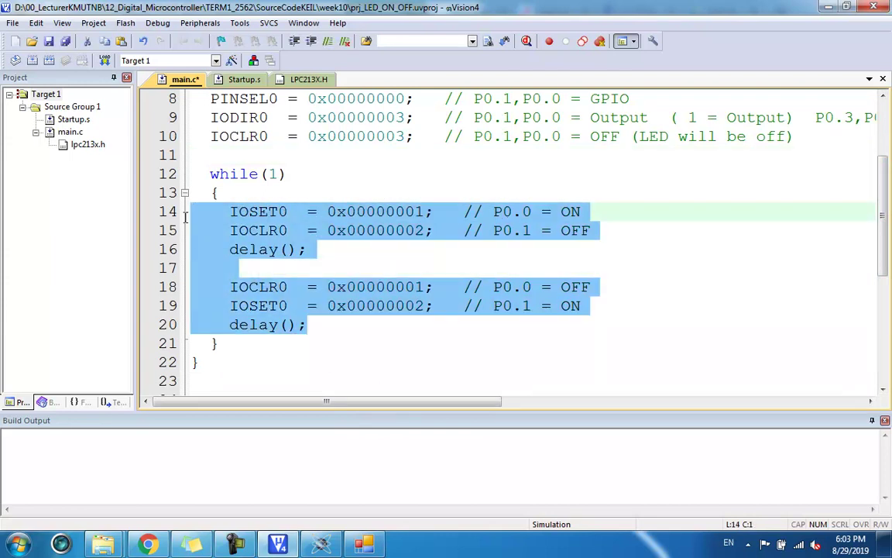
pyautogui.press('Delete')
pyautogui.press('Delete')
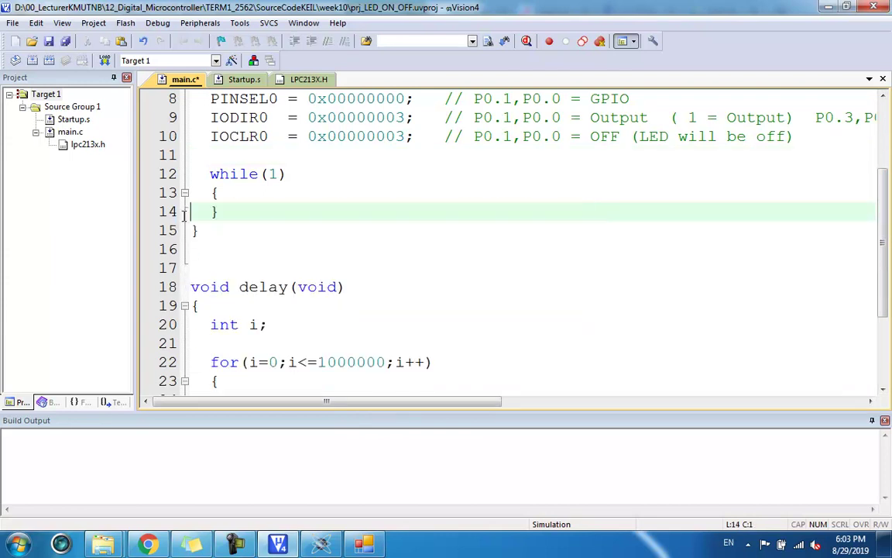
pyautogui.click(244, 191)
pyautogui.press('Return')
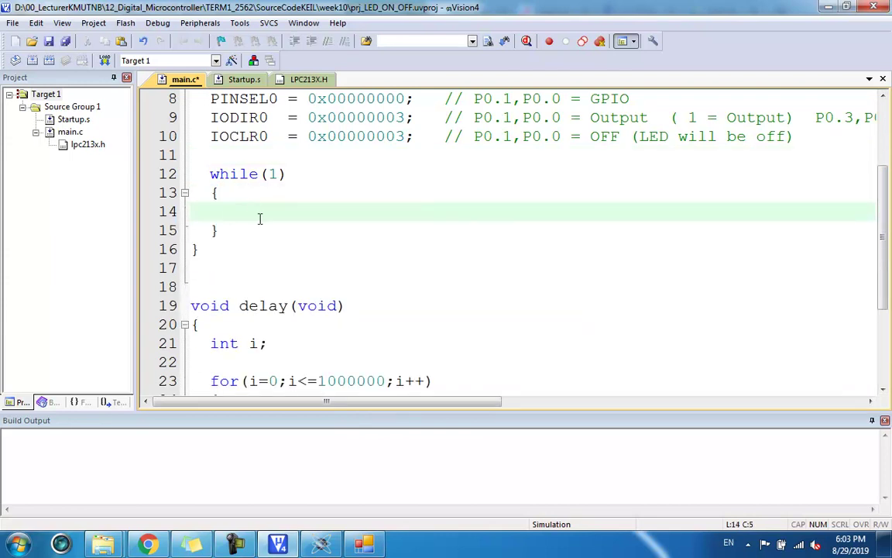
pyautogui.scroll(-2, 264, 227)
pyautogui.scroll(2, 268, 247)
pyautogui.scroll(1, 242, 209)
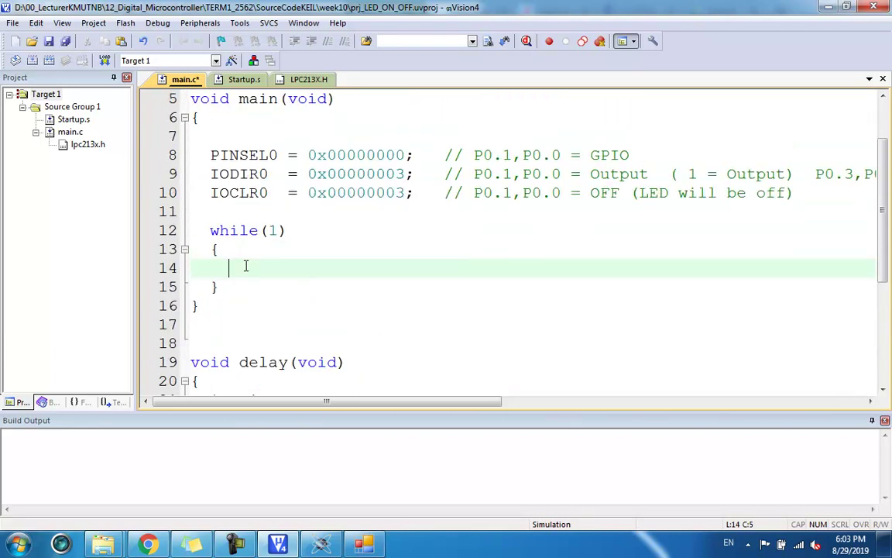
pyautogui.press('Up')
pyautogui.press('Down')
pyautogui.press('Up')
pyautogui.press('Down')
# - Save main.c and build Target 1, repeating the build once
pyautogui.click(48, 41)
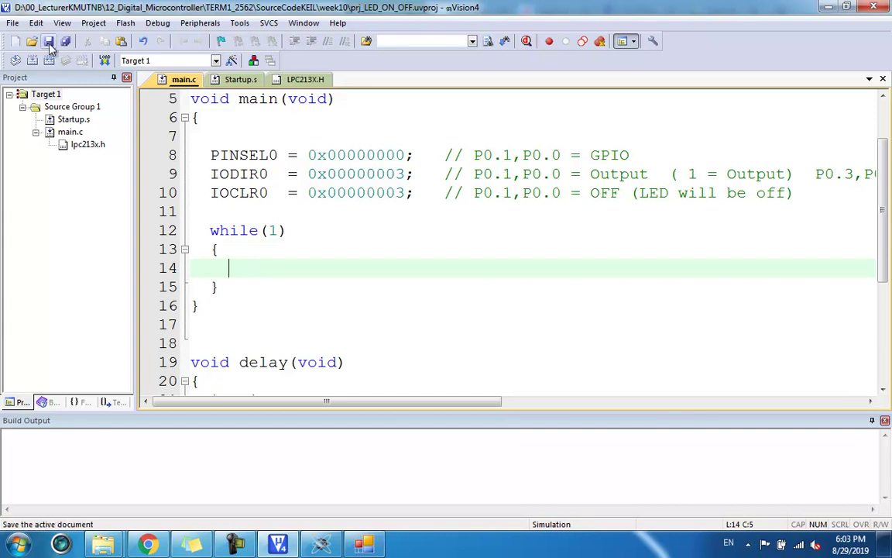
pyautogui.click(32, 60)
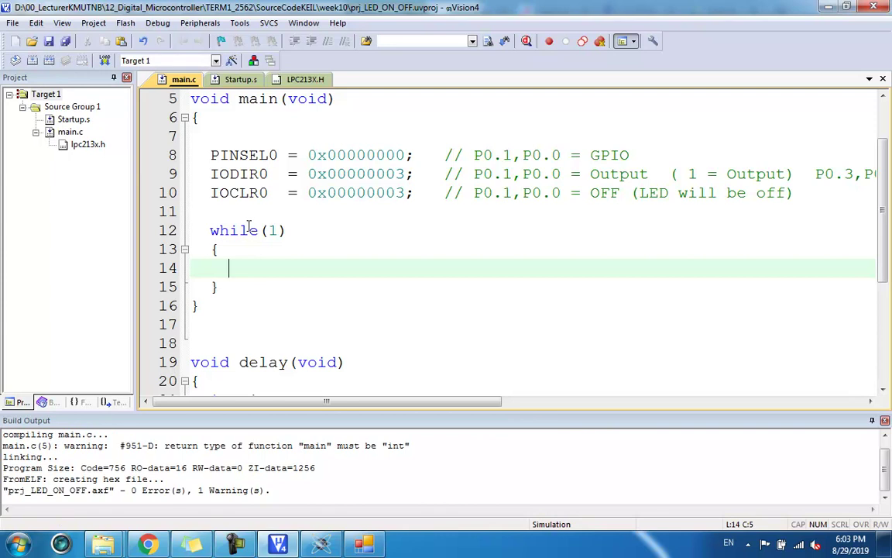
pyautogui.click(33, 65)
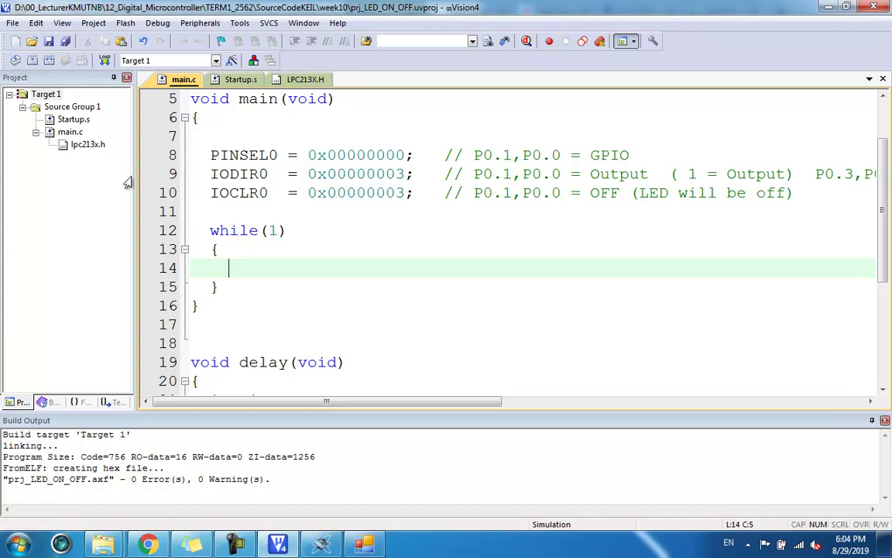
# - Circle the build commands and the build output messages on screen, and clear the marks
pyautogui.click(256, 267)
pyautogui.moveTo(56, 45)
pyautogui.mouseDown()
pyautogui.moveTo(24, 73)
pyautogui.moveTo(79, 48)
pyautogui.mouseUp()
pyautogui.moveTo(85, 455)
pyautogui.mouseDown()
pyautogui.moveTo(40, 510)
pyautogui.moveTo(101, 489)
pyautogui.moveTo(94, 456)
pyautogui.mouseUp()
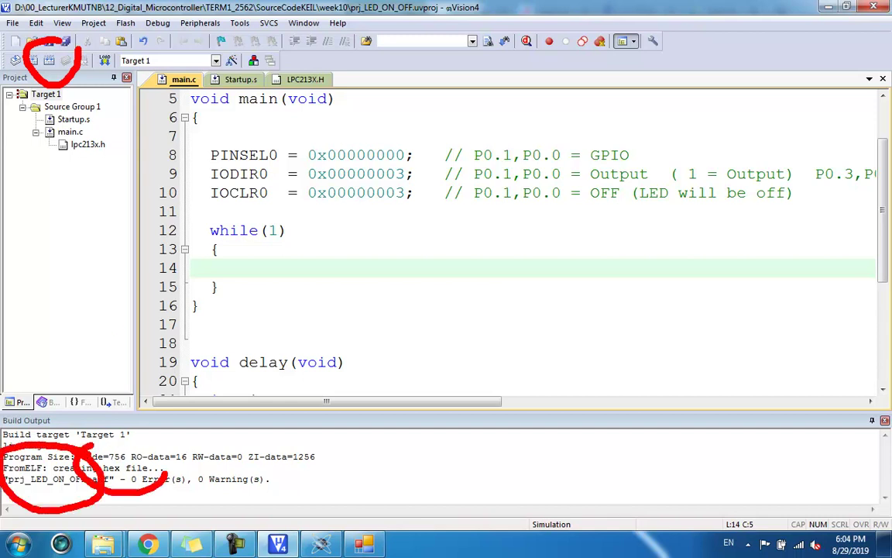
pyautogui.press('Escape')
# - Check the Output options of Target 1 for the Create HEX File setting and the executable name, and close the dialog
pyautogui.click(234, 60)
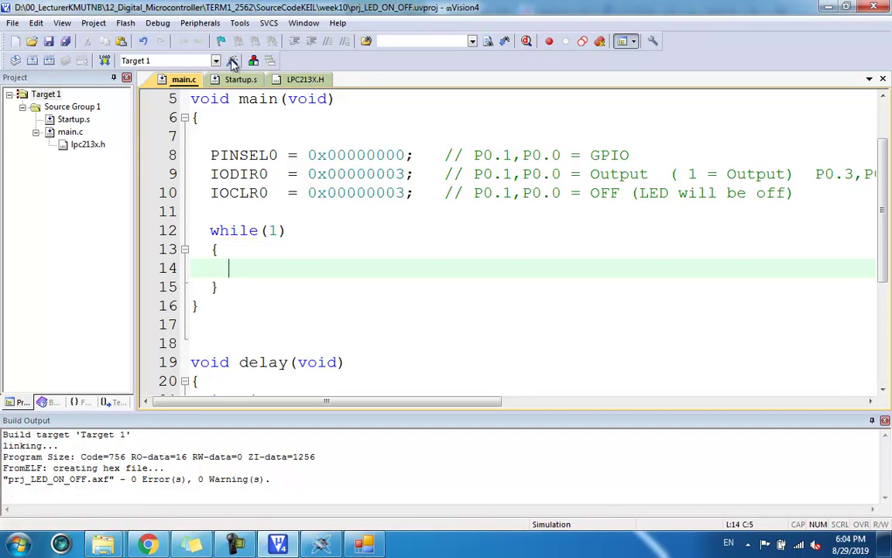
pyautogui.click(308, 133)
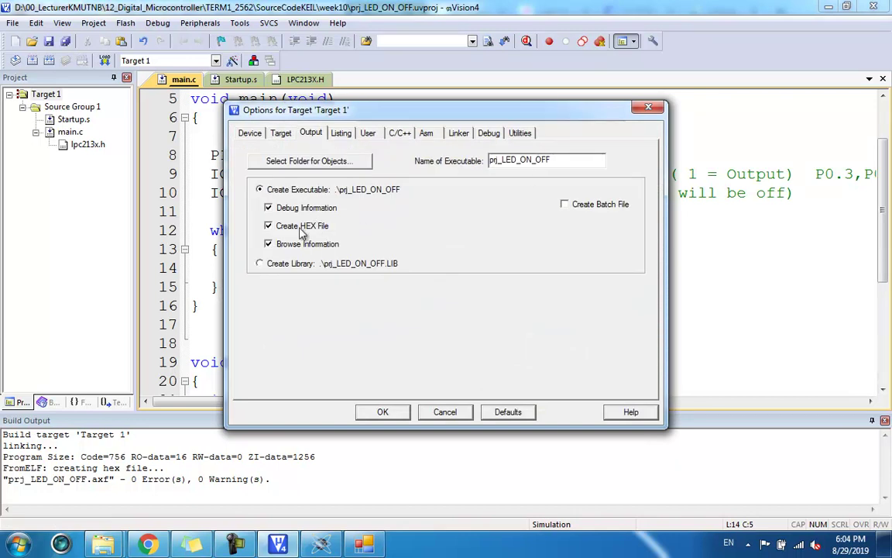
pyautogui.moveTo(551, 159)
pyautogui.mouseDown()
pyautogui.moveTo(489, 161)
pyautogui.moveTo(559, 158)
pyautogui.mouseUp()
pyautogui.click(389, 413)
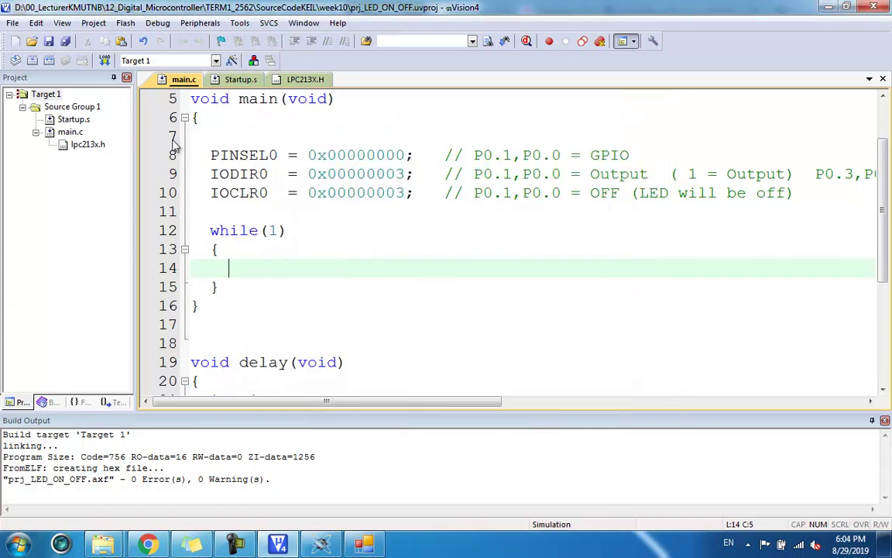
# - Rebuild all files of Target 1 and switch to the Proteus schematic showing U1 and the LED circuits
pyautogui.click(48, 60)
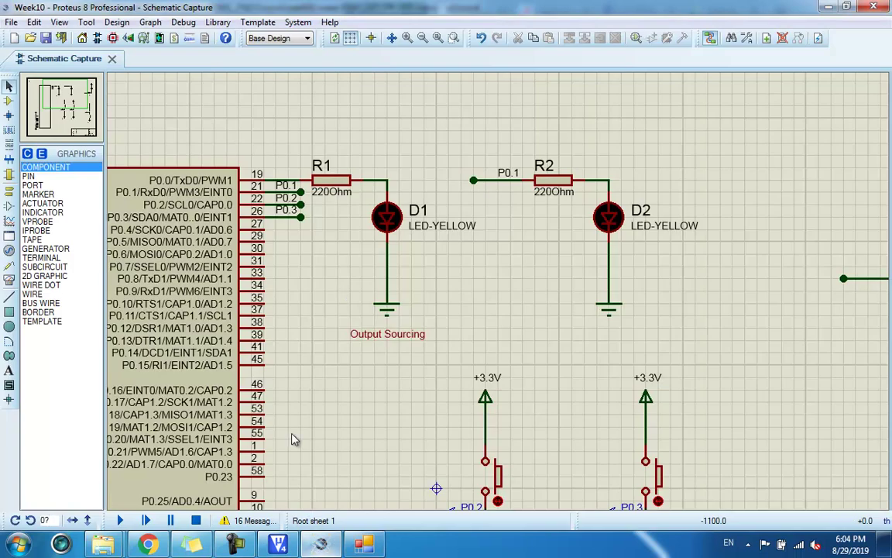
pyautogui.click(319, 544)
pyautogui.scroll(-1, 294, 346)
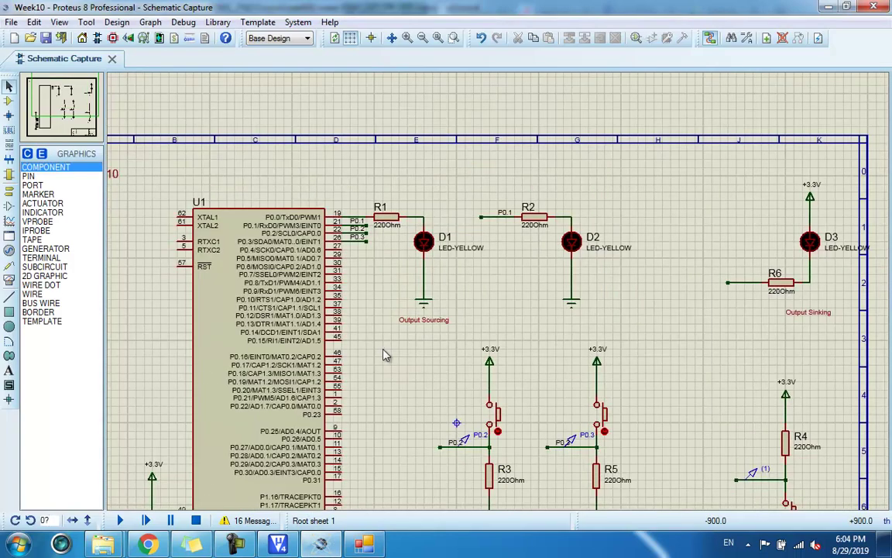
# - Load prj_LED_ON_OFF.hex from the week10 folder as the program file of U1, and save the design
pyautogui.doubleClick(255, 342)
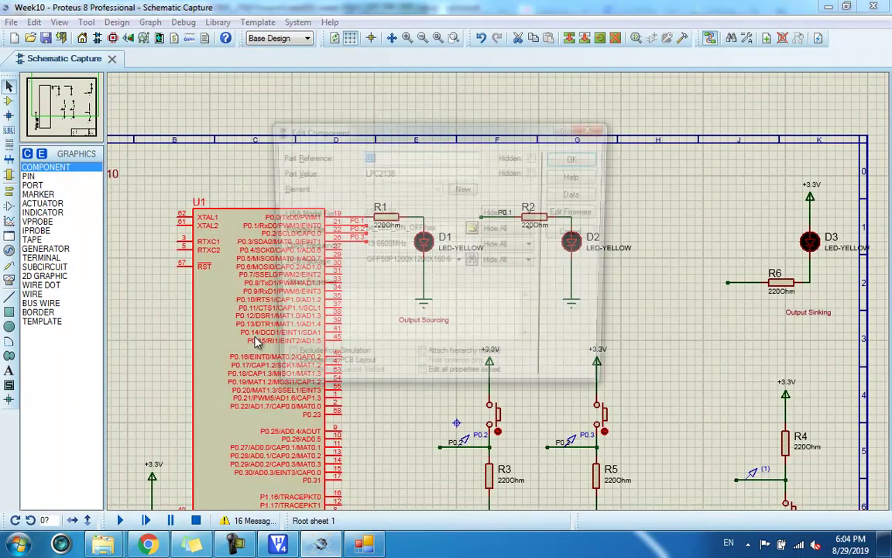
pyautogui.click(473, 229)
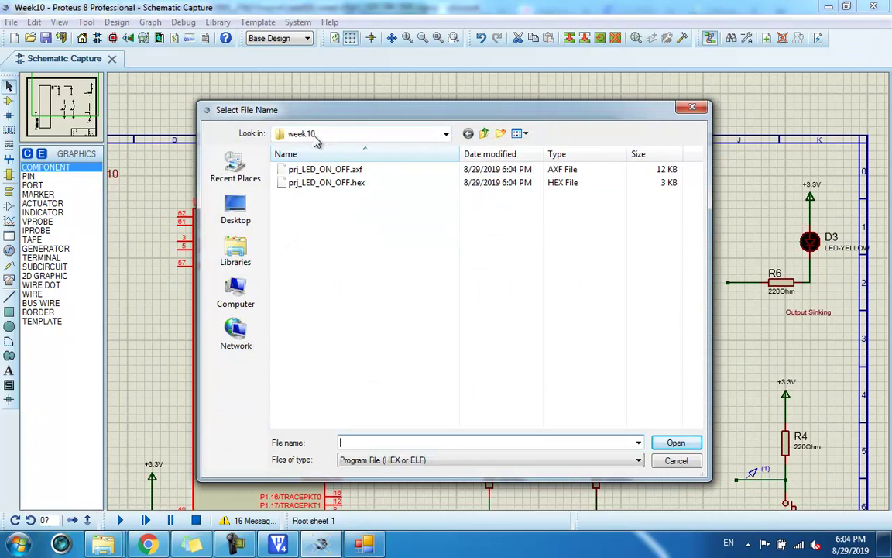
pyautogui.click(362, 171)
pyautogui.click(352, 183)
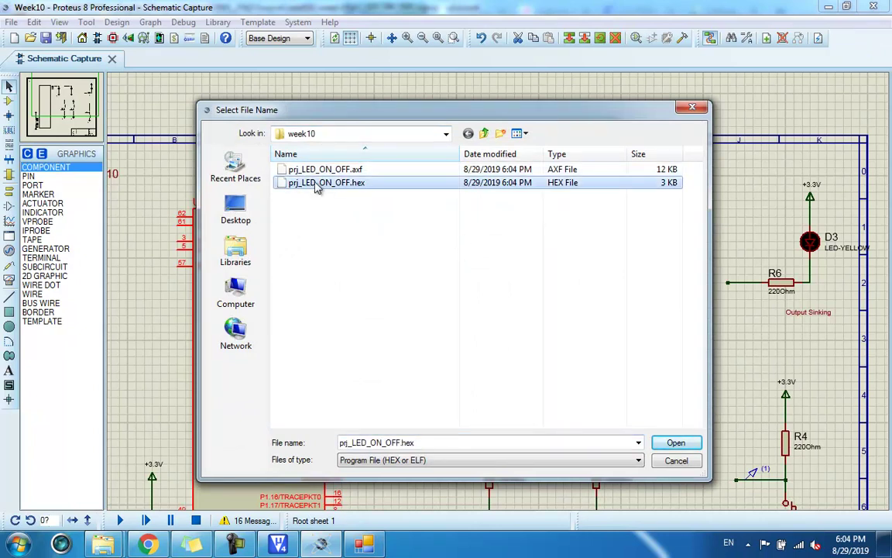
pyautogui.click(674, 443)
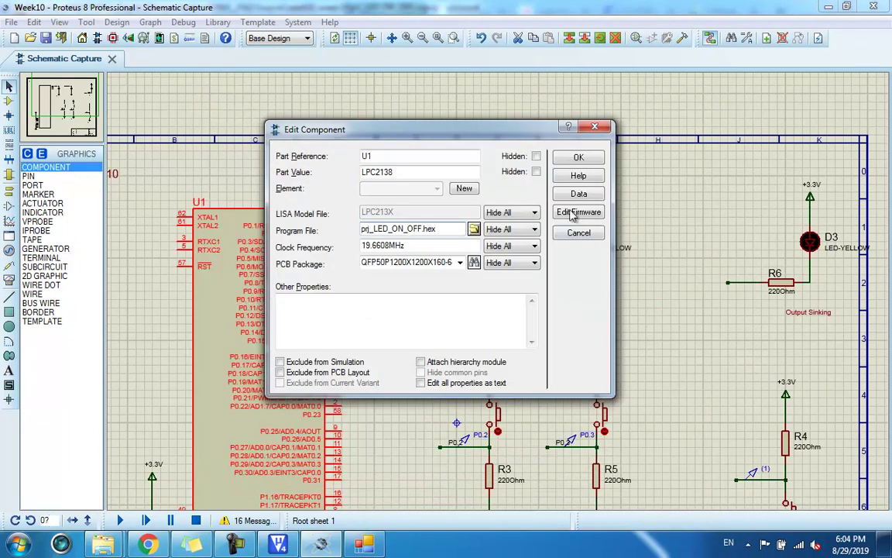
pyautogui.click(576, 158)
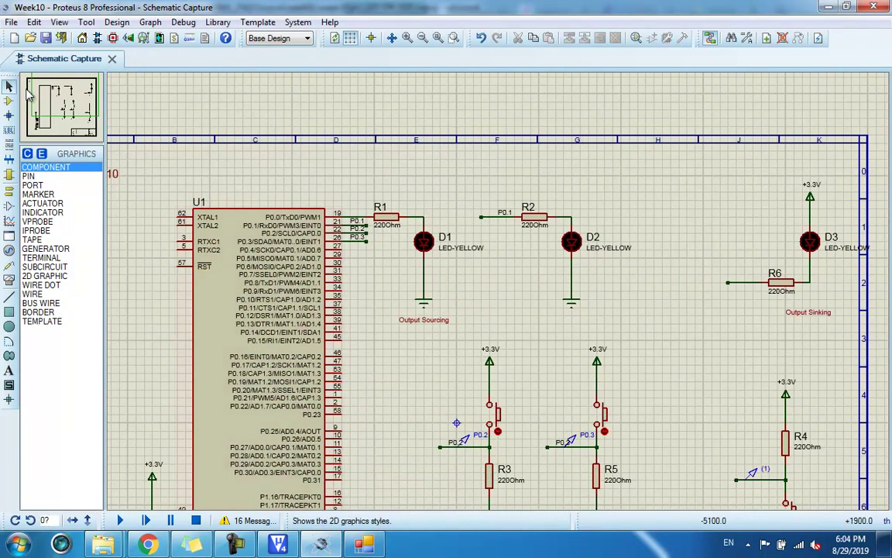
pyautogui.click(46, 37)
# - Run the simulation, operate the push button on P0.2, and stop the simulation
pyautogui.click(120, 520)
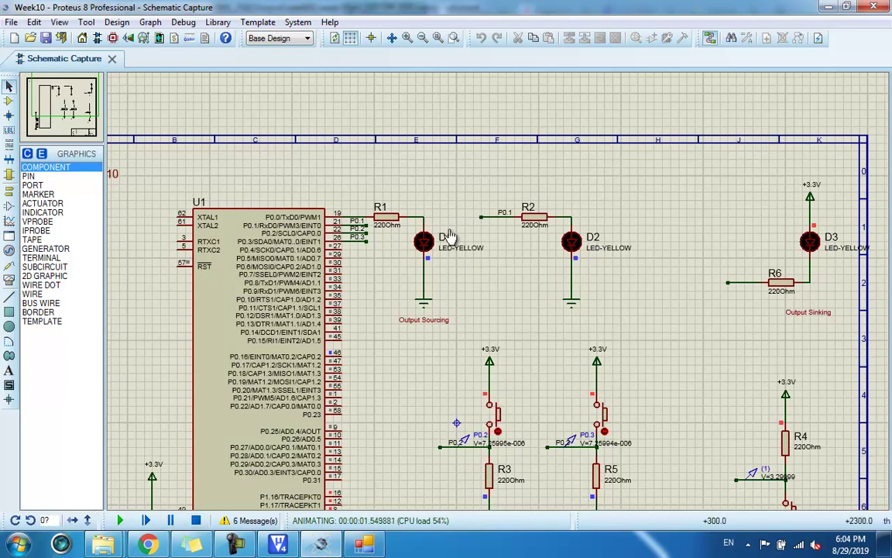
pyautogui.click(498, 417)
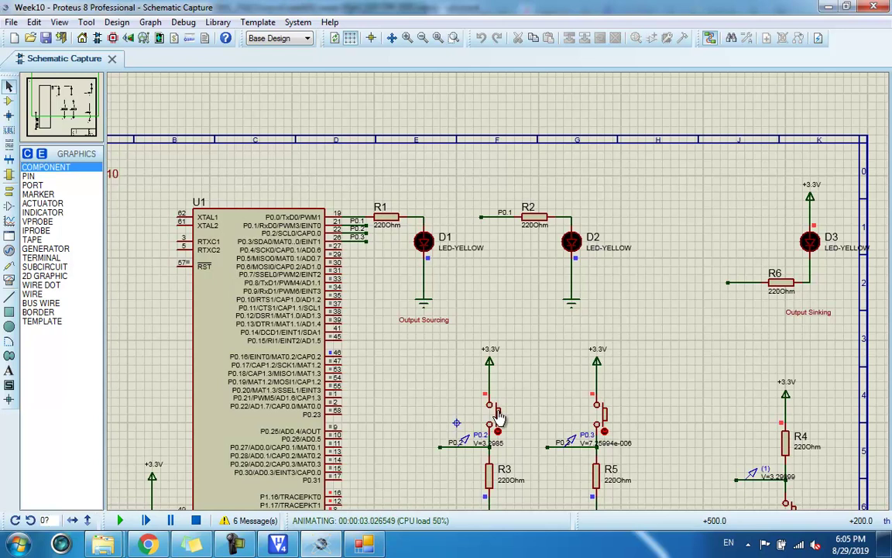
pyautogui.click(196, 520)
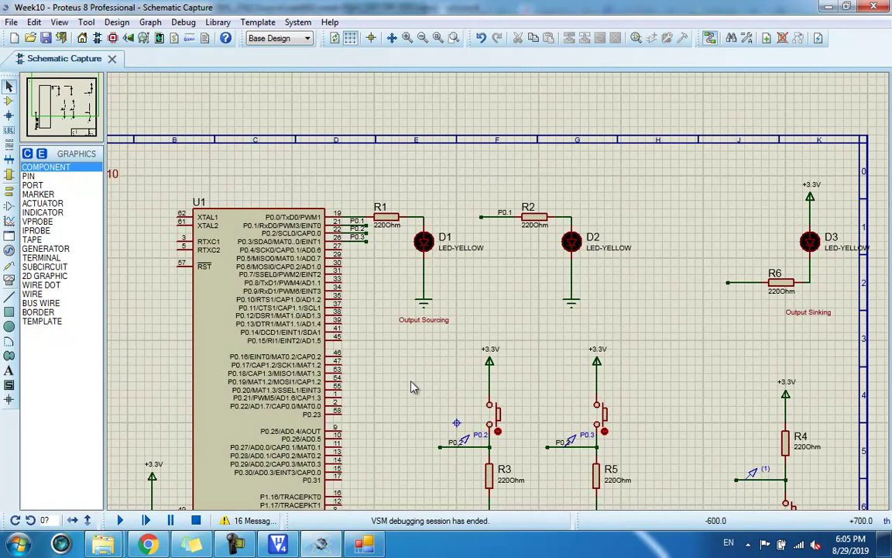
# - Switch to µVision and begin an if( statement on line 14 inside the while(1) loop of main.c
pyautogui.click(277, 542)
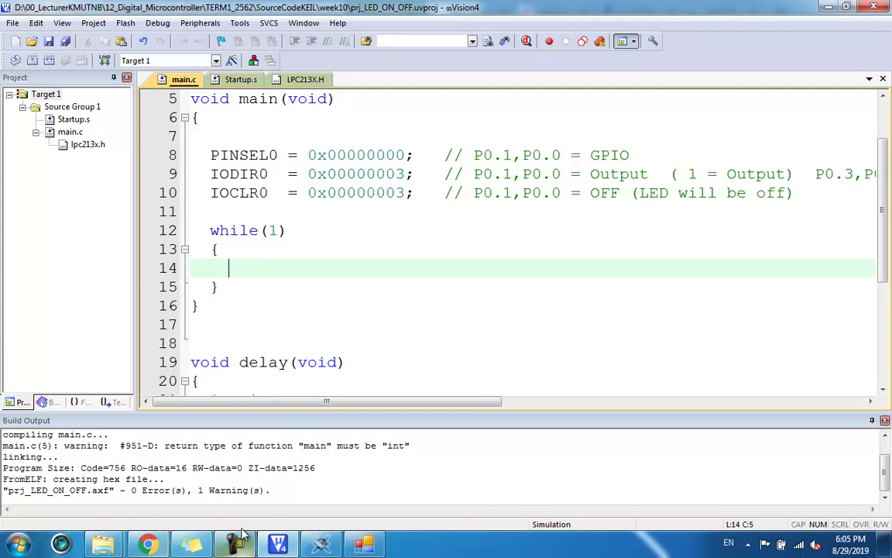
pyautogui.click(239, 498)
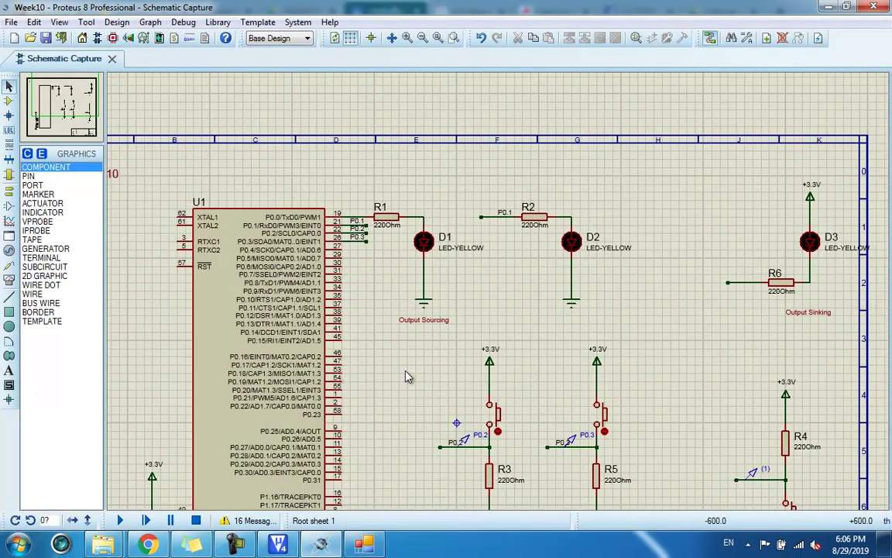
pyautogui.hotkey('alt', 'Tab')
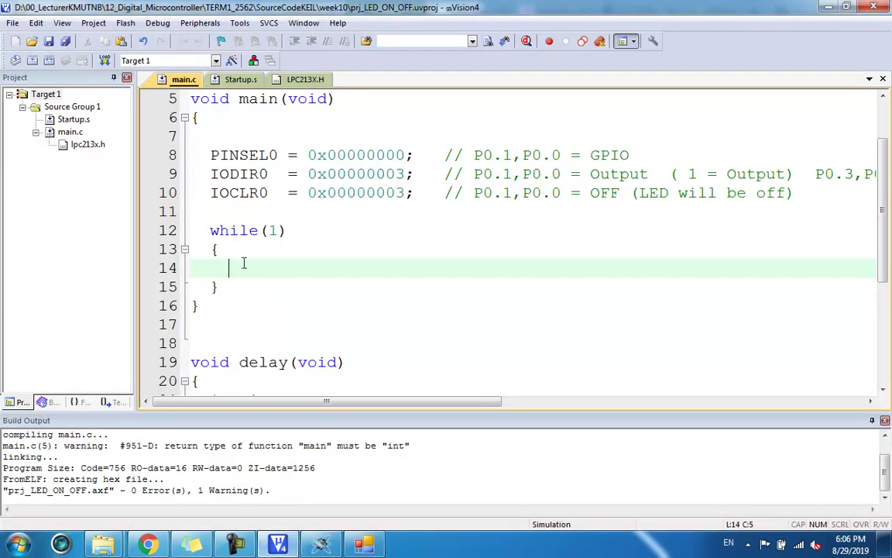
pyautogui.write('if(')
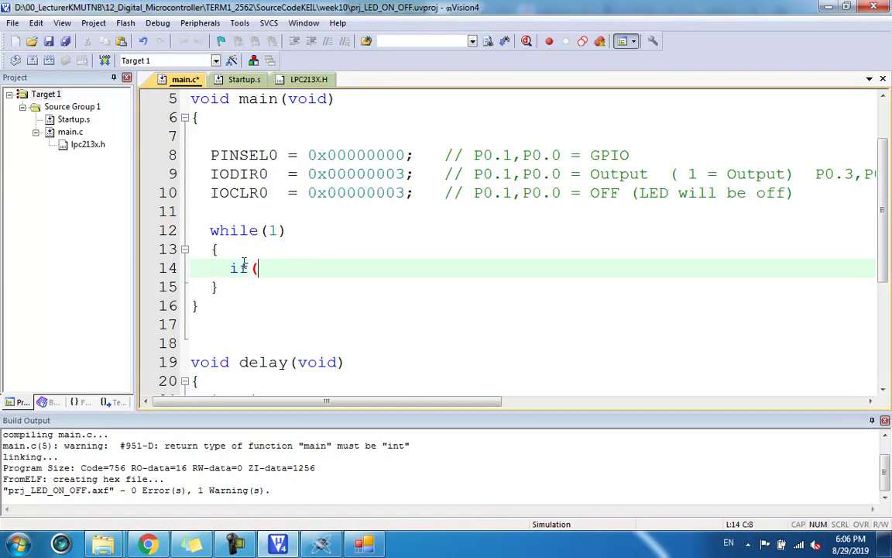
# - Sketch a ladder rung on screen with a contact labelled SW and A and a coil labelled B, and clear the sketch
pyautogui.moveTo(245, 403); pyautogui.dragTo(233, 405)
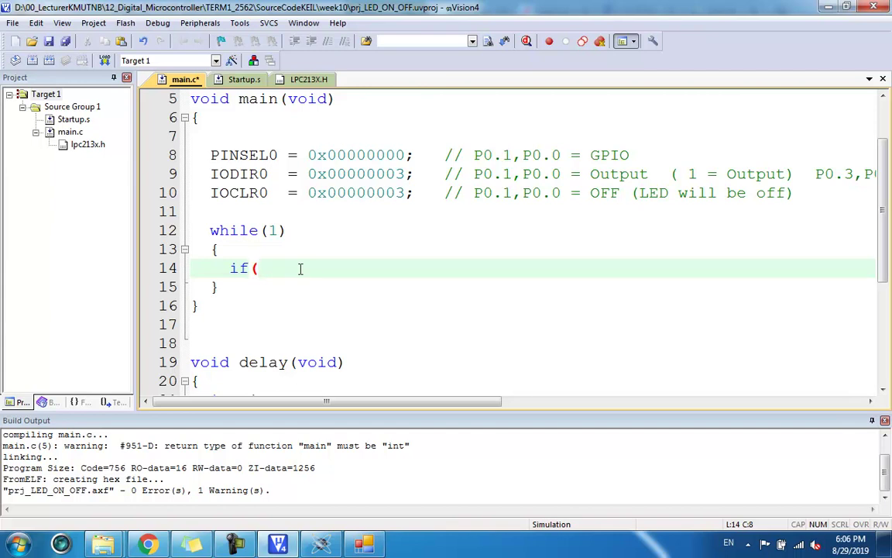
pyautogui.moveTo(343, 287)
pyautogui.mouseDown()
pyautogui.moveTo(345, 349)
pyautogui.moveTo(404, 317)
pyautogui.moveTo(409, 304)
pyautogui.moveTo(410, 338)
pyautogui.mouseUp()
pyautogui.moveTo(424, 299)
pyautogui.mouseDown()
pyautogui.moveTo(431, 343)
pyautogui.moveTo(508, 319)
pyautogui.mouseUp()
pyautogui.moveTo(393, 226)
pyautogui.mouseDown()
pyautogui.moveTo(371, 226)
pyautogui.moveTo(360, 255)
pyautogui.moveTo(442, 249)
pyautogui.moveTo(466, 223)
pyautogui.mouseUp()
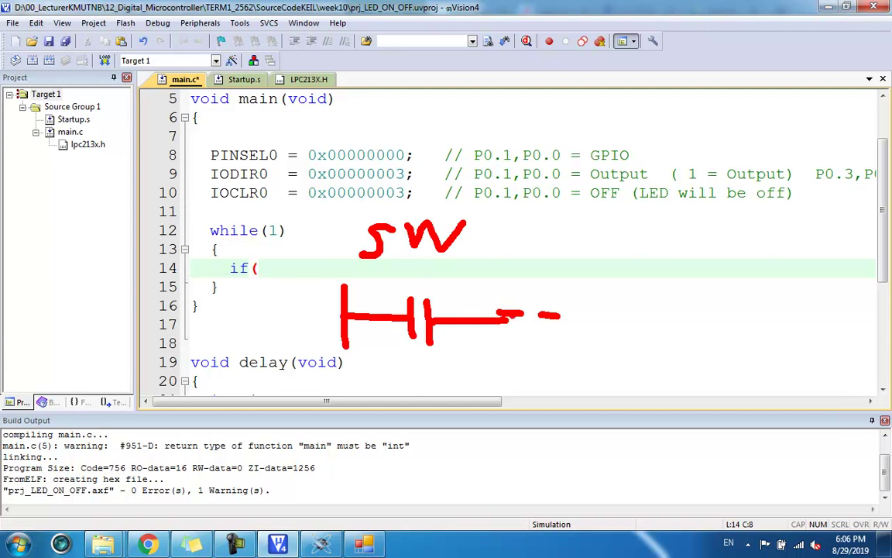
pyautogui.moveTo(498, 314); pyautogui.dragTo(732, 317)
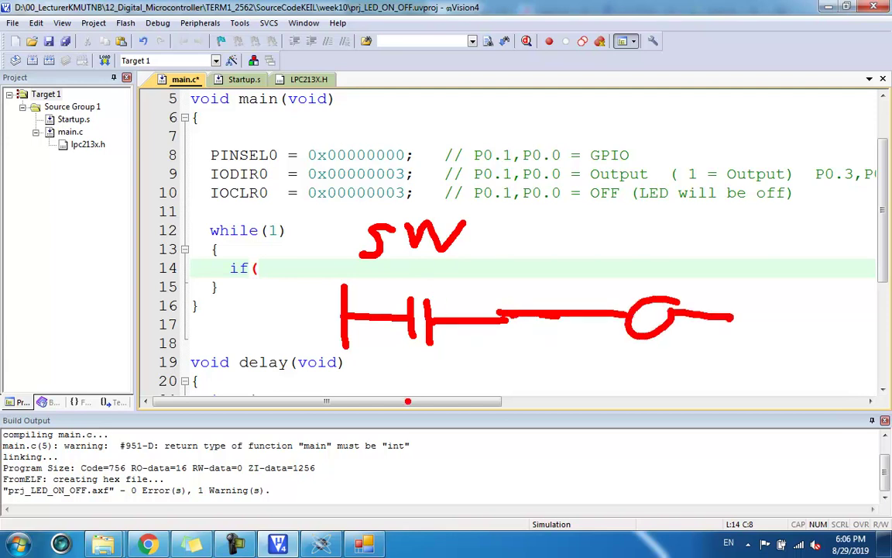
pyautogui.moveTo(406, 400)
pyautogui.mouseDown()
pyautogui.moveTo(432, 369)
pyautogui.moveTo(456, 381)
pyautogui.mouseUp()
pyautogui.moveTo(640, 361)
pyautogui.mouseDown()
pyautogui.moveTo(645, 395)
pyautogui.moveTo(671, 382)
pyautogui.moveTo(616, 406)
pyautogui.mouseUp()
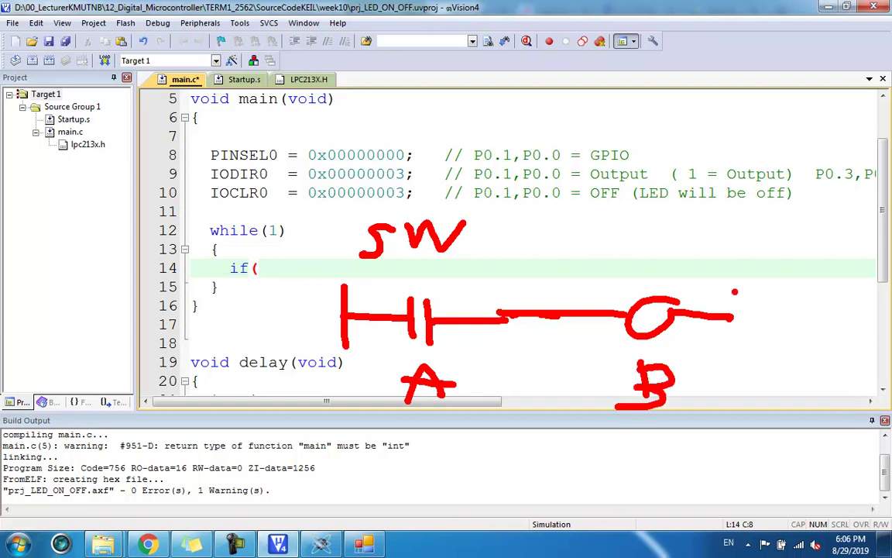
pyautogui.moveTo(735, 292); pyautogui.dragTo(737, 338)
pyautogui.press('Escape')
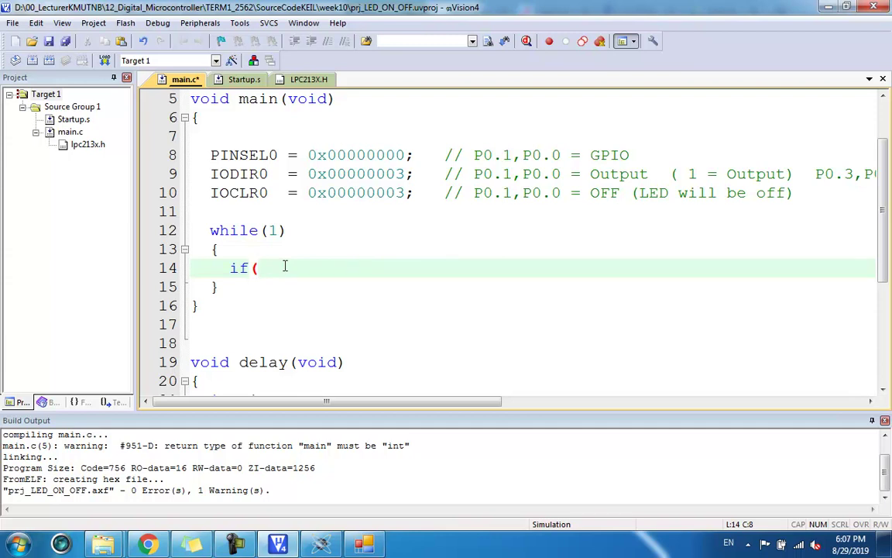
# - Open lpc213x.h, enlarge its text, and highlight the IOPIN0 and IOPIN1 definitions in the GPIO section
pyautogui.click(91, 147)
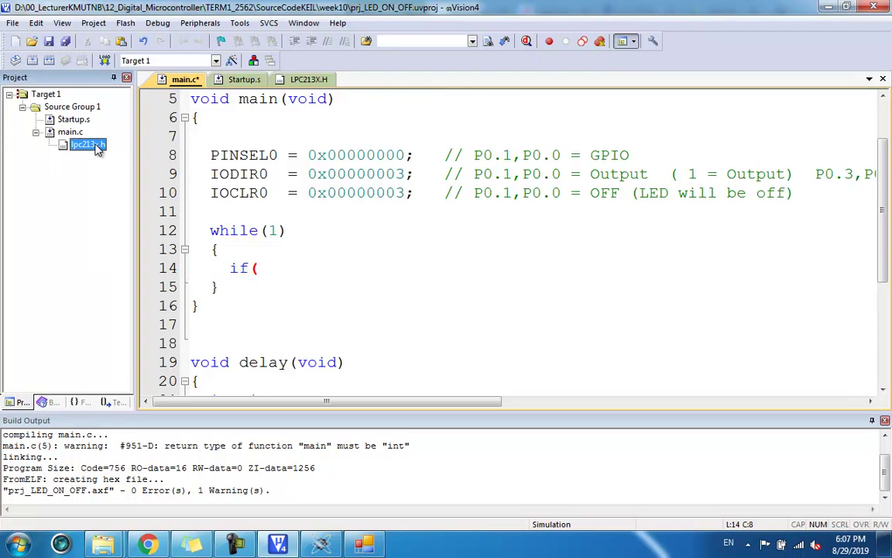
pyautogui.doubleClick(91, 146)
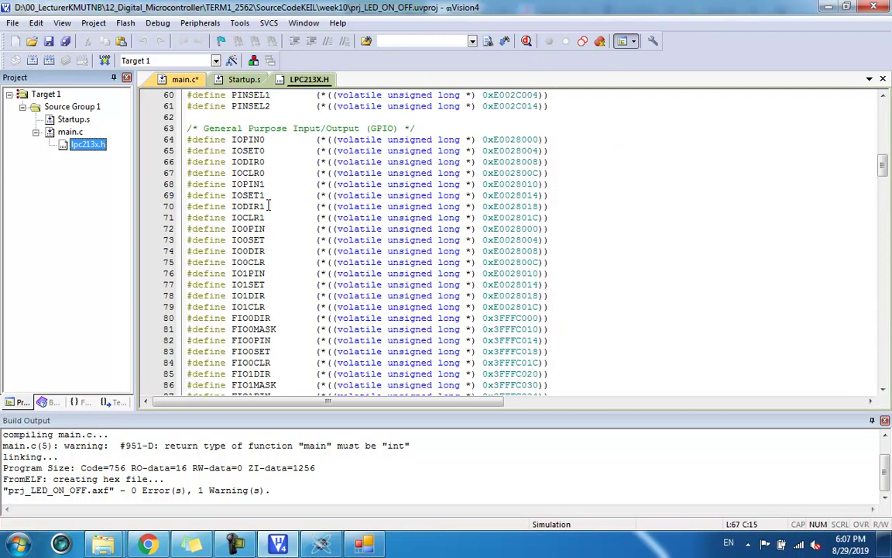
pyautogui.click(548, 219)
pyautogui.scroll(3, 401, 206)
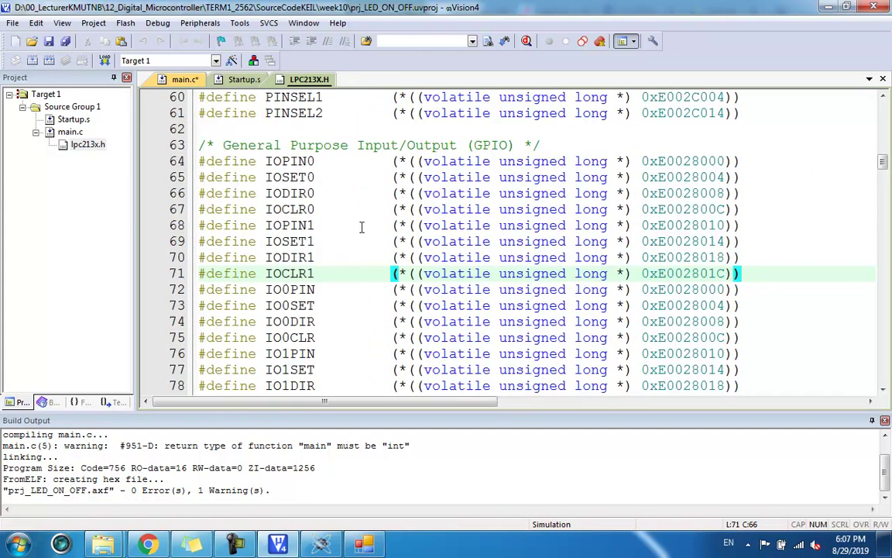
pyautogui.scroll(2, 337, 193)
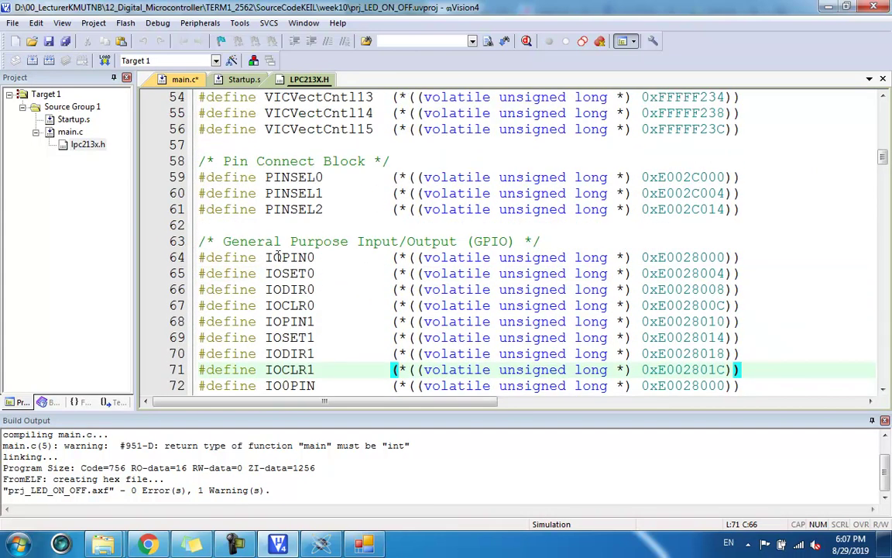
pyautogui.moveTo(266, 257); pyautogui.dragTo(315, 257)
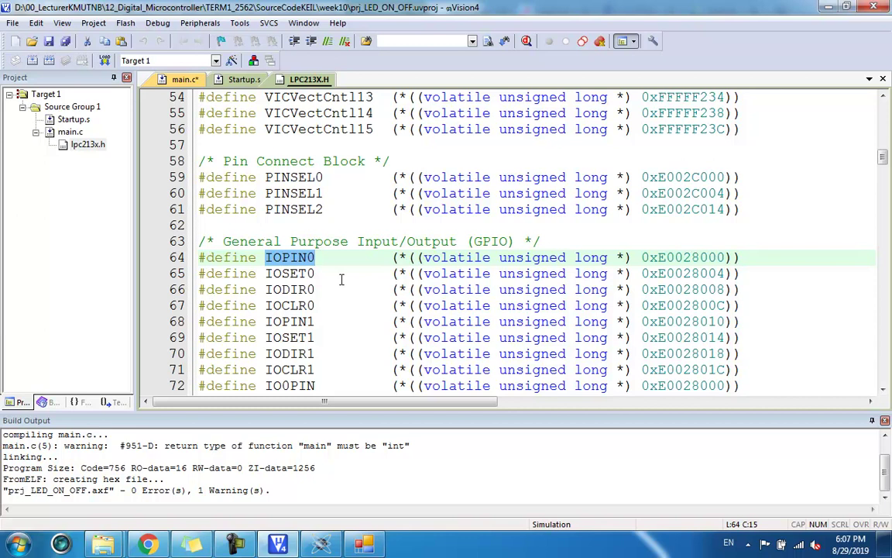
pyautogui.moveTo(265, 257); pyautogui.dragTo(314, 257)
pyautogui.moveTo(266, 320); pyautogui.dragTo(316, 321)
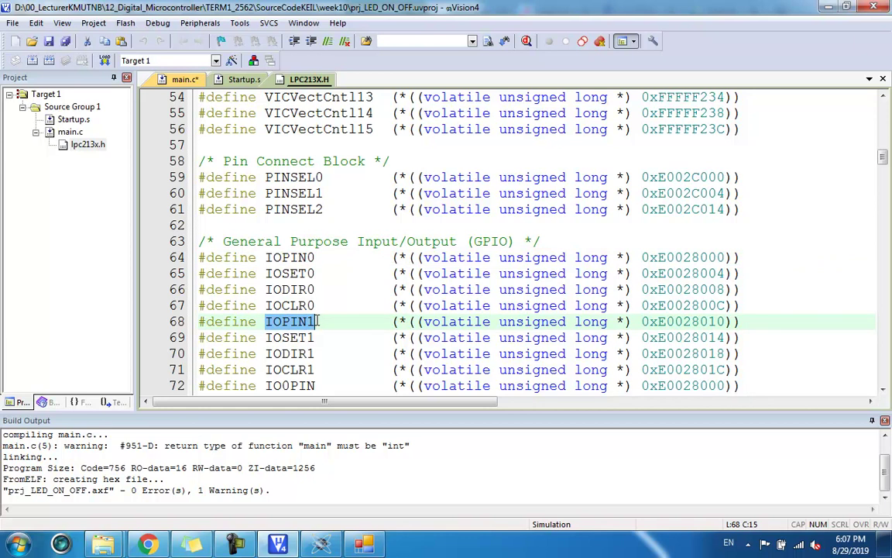
# - Switch to Proteus, examine the port 0 pins of U1 and their net labels, and return to µVision
pyautogui.click(320, 544)
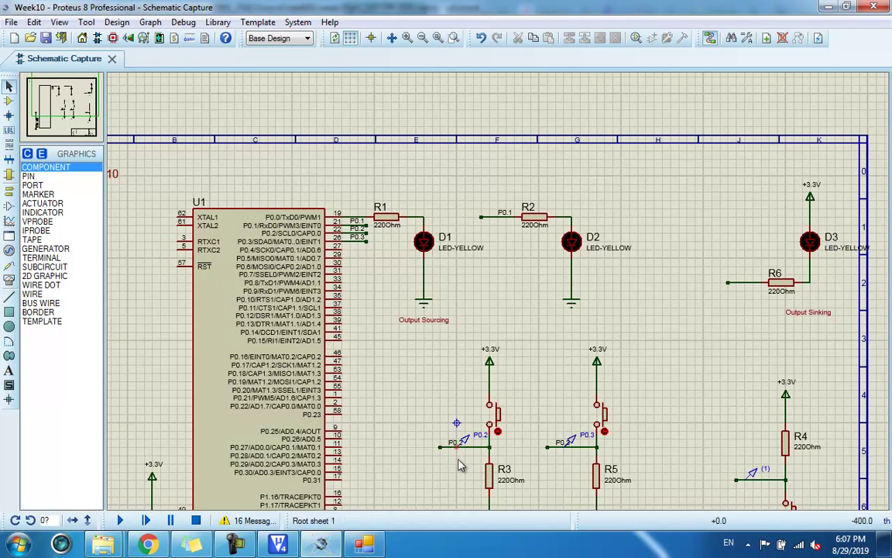
pyautogui.scroll(3, 459, 453)
pyautogui.scroll(-4, 499, 264)
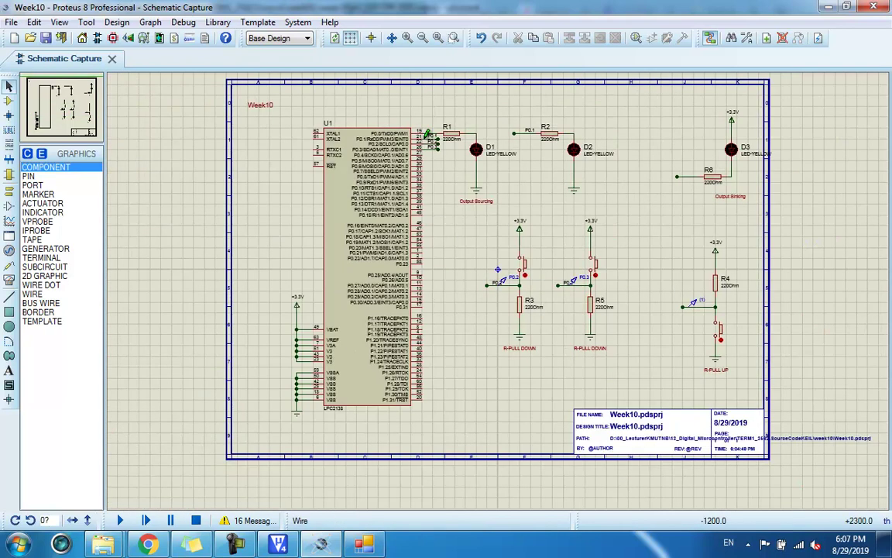
pyautogui.scroll(4, 499, 301)
pyautogui.scroll(2, 498, 302)
pyautogui.scroll(-3, 494, 299)
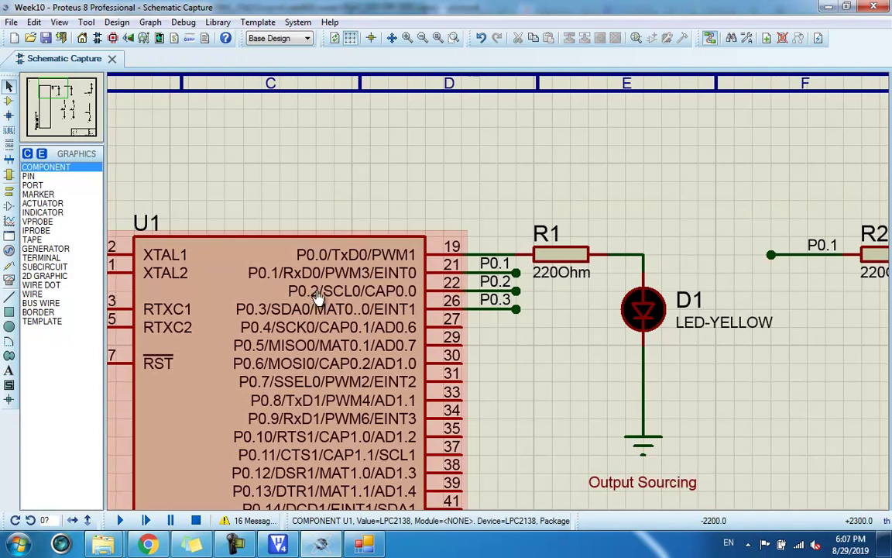
pyautogui.click(829, 8)
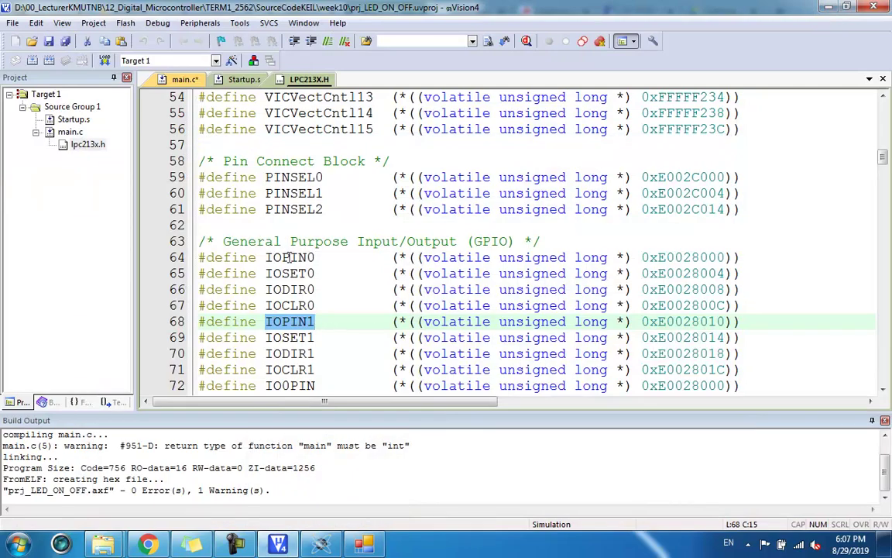
# - Copy IOPIN0 from the header file into the open if( condition in main.c and add == after it
pyautogui.doubleClick(291, 259)
pyautogui.rightClick(290, 263)
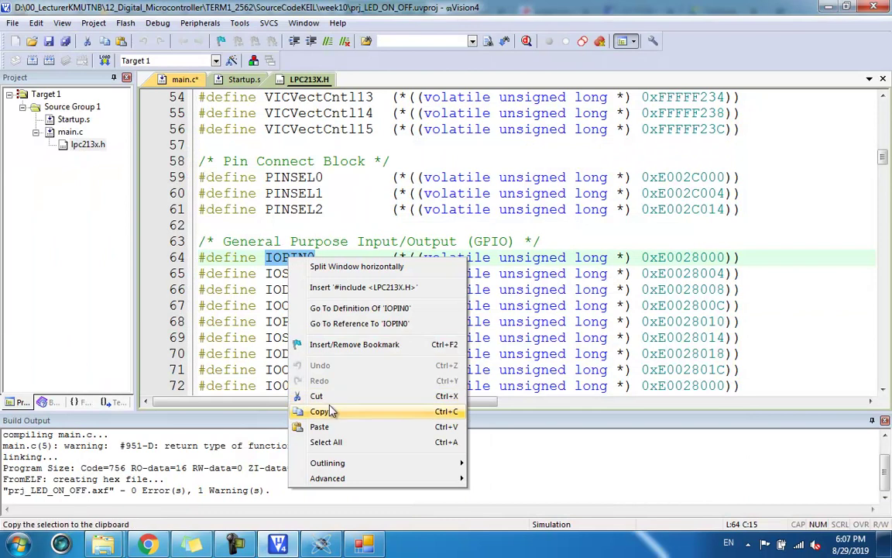
pyautogui.click(300, 372)
pyautogui.doubleClick(73, 132)
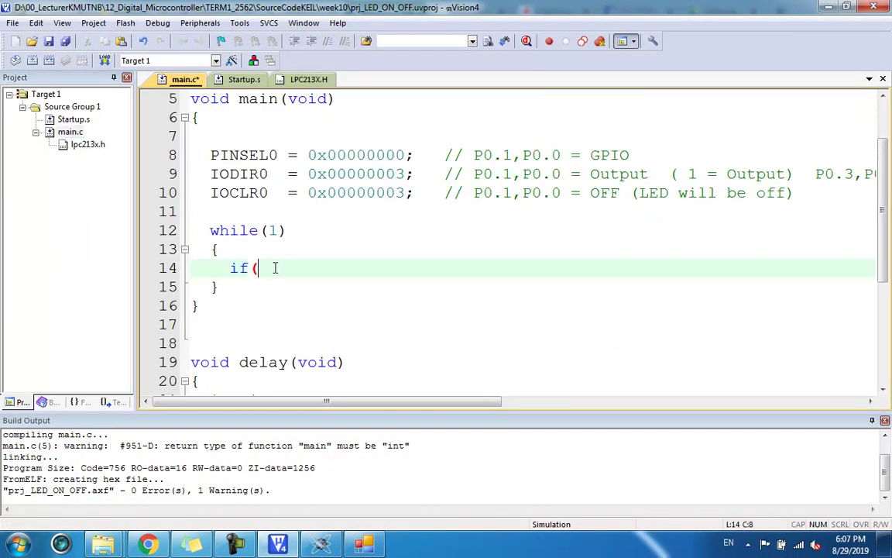
pyautogui.hotkey('ctrl', 'v')
pyautogui.write('==')
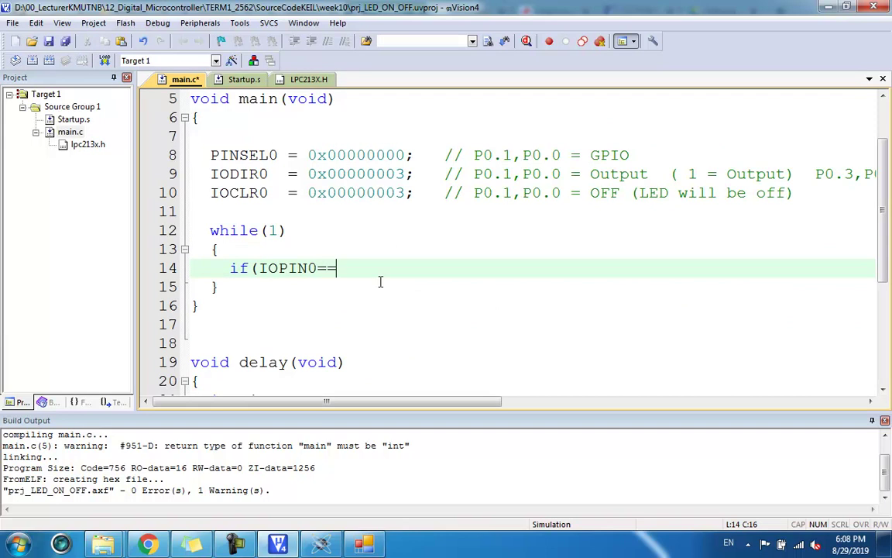
# - Check the P0.2 and P0.3 pull-down push-button circuits in the Proteus schematic, and return to µVision
pyautogui.click(321, 544)
pyautogui.scroll(-6, 556, 386)
pyautogui.scroll(5, 514, 312)
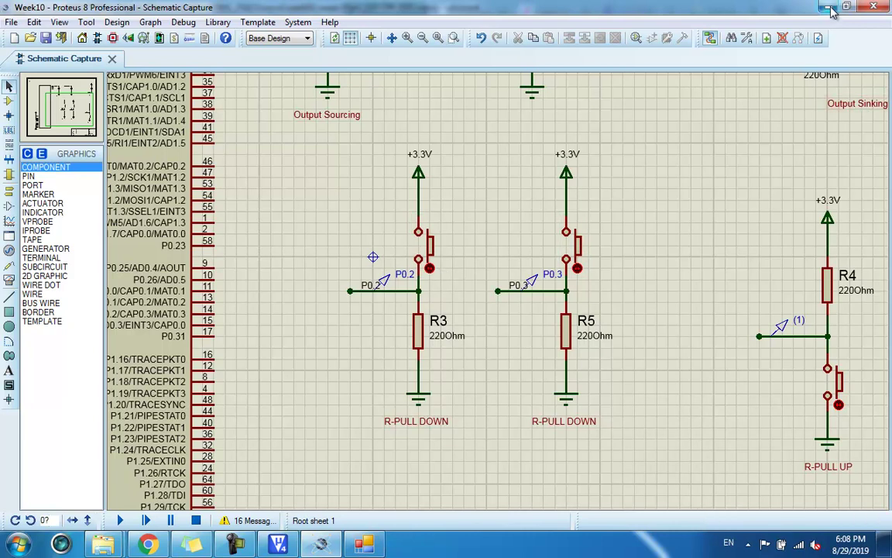
pyautogui.hotkey('alt', 'Tab')
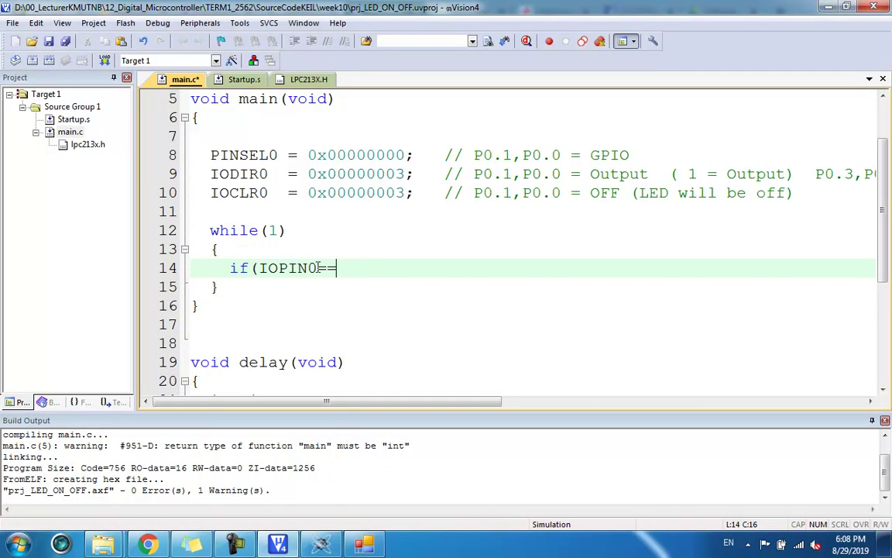
# - Complete the IOPIN0 comparison on line 14 with the placeholder xxx and a closing parenthesis
pyautogui.moveTo(317, 268); pyautogui.dragTo(258, 268)
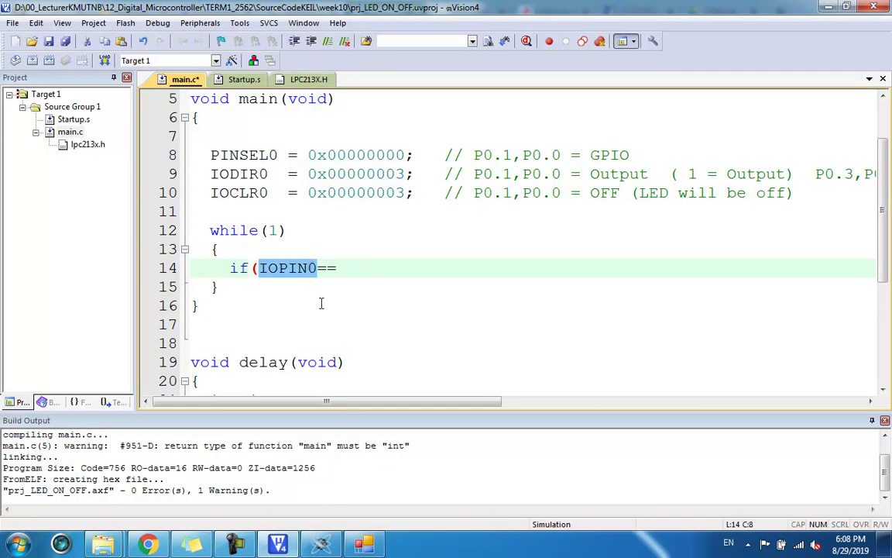
pyautogui.click(347, 267)
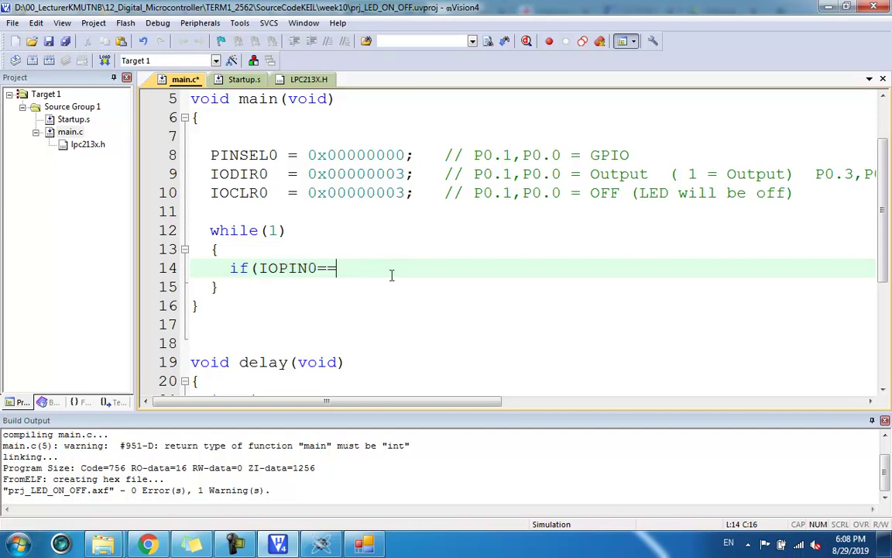
pyautogui.write('xxx)')
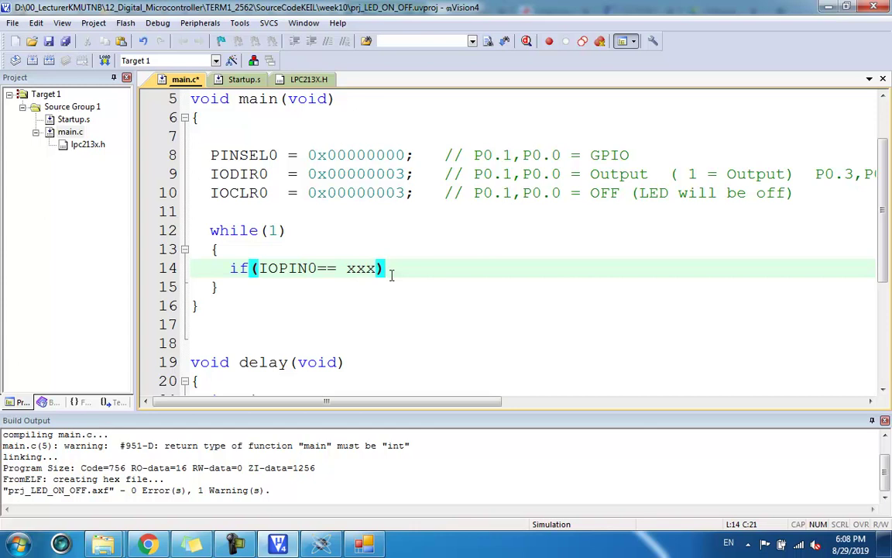
# - Add an empty line below the if(IOPIN0== xxx) condition on line 14 of main.c
pyautogui.click(345, 268)
pyautogui.doubleClick(357, 268)
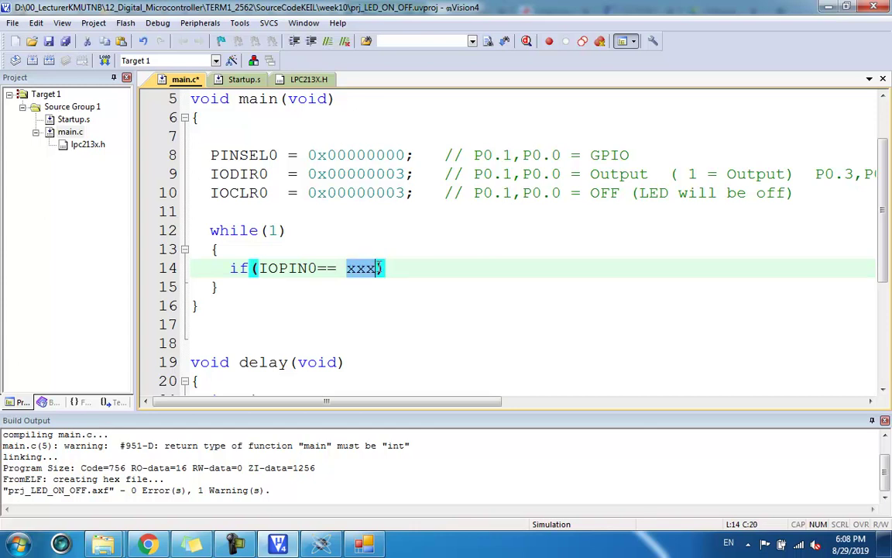
pyautogui.click(391, 267)
pyautogui.press('Return')
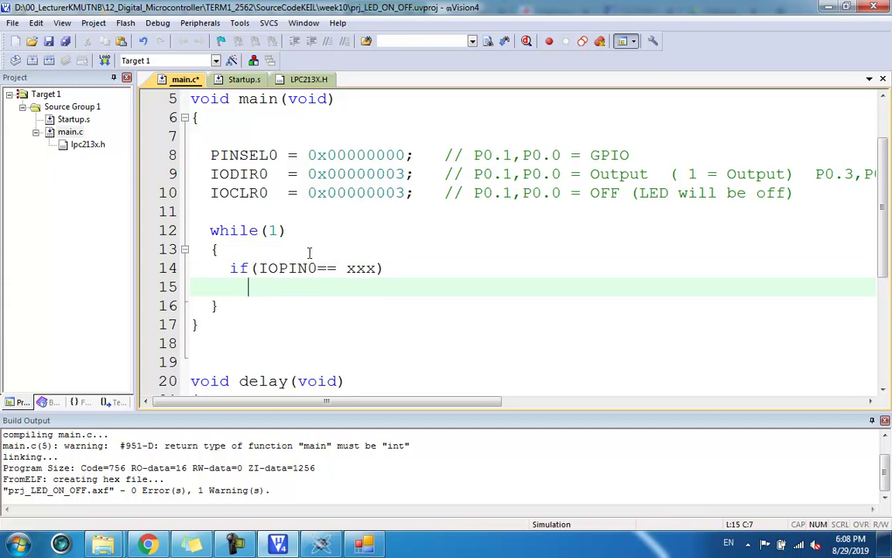
pyautogui.moveTo(309, 252)
pyautogui.mouseDown()
pyautogui.moveTo(221, 256)
pyautogui.moveTo(289, 305)
pyautogui.moveTo(386, 261)
pyautogui.moveTo(319, 250)
pyautogui.mouseUp()
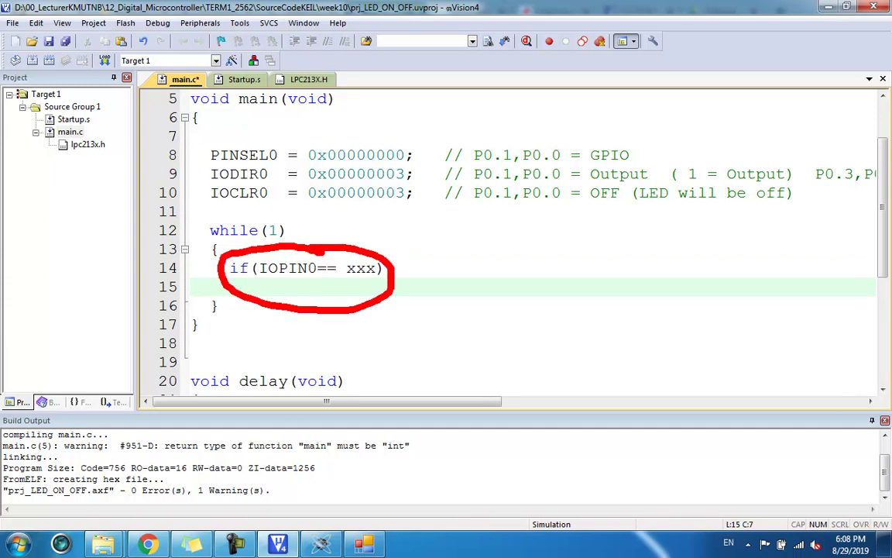
pyautogui.moveTo(358, 170)
pyautogui.mouseDown()
pyautogui.moveTo(333, 207)
pyautogui.moveTo(360, 209)
pyautogui.mouseUp()
pyautogui.press('Escape')
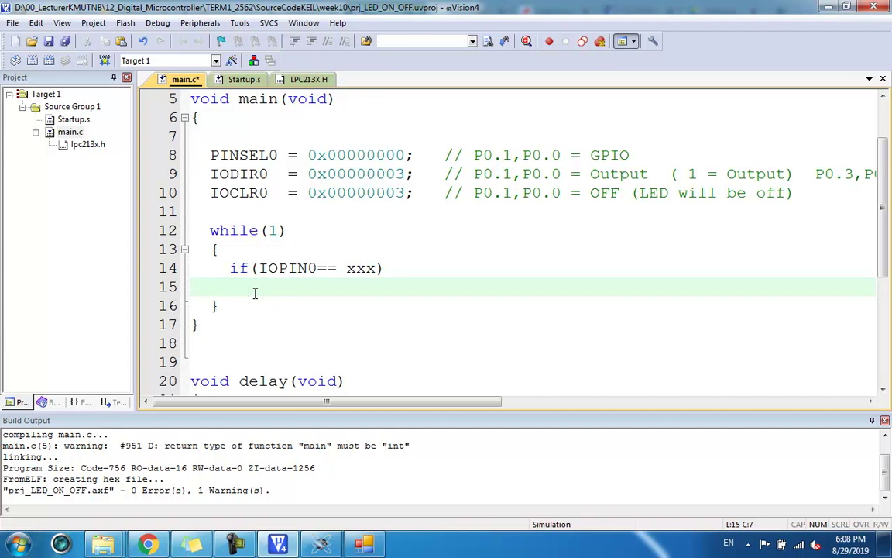
pyautogui.moveTo(289, 267); pyautogui.dragTo(318, 267)
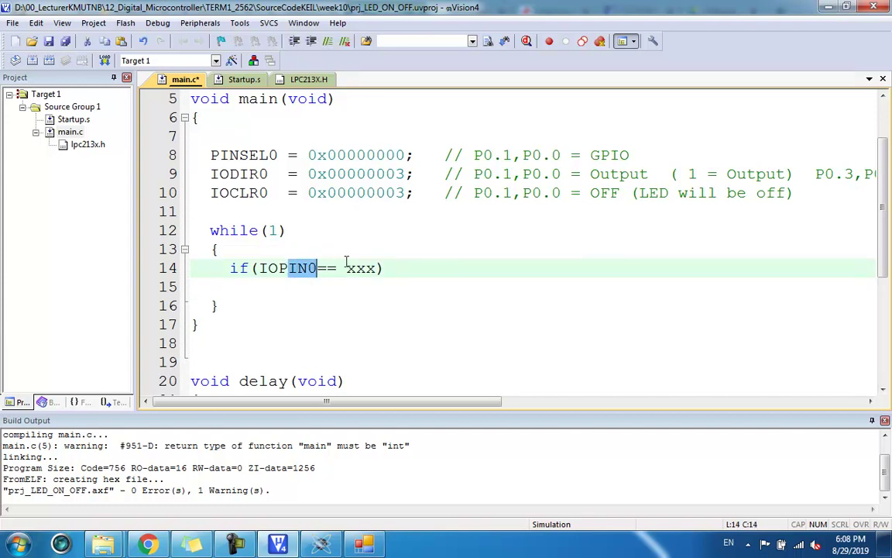
pyautogui.doubleClick(360, 268)
pyautogui.click(305, 285)
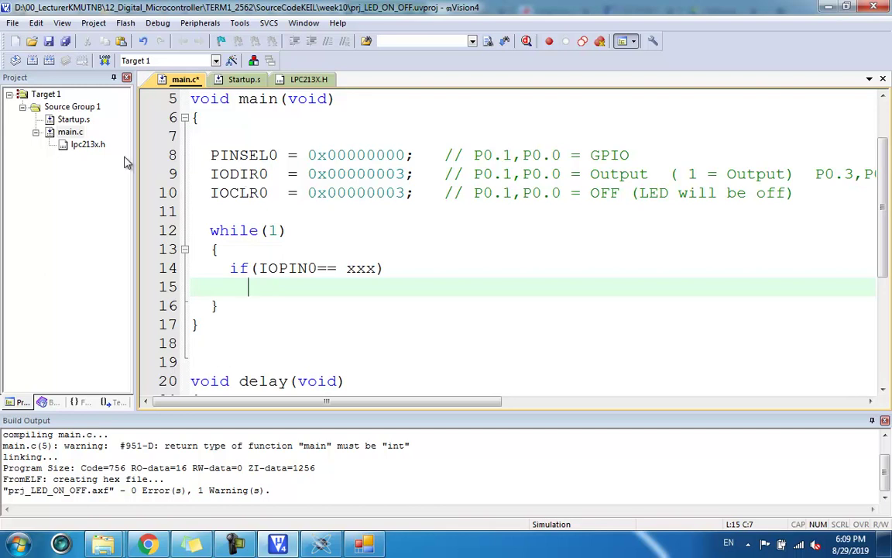
# - Copy IOSET0 from the lpc213x.h header into line 15 of main.c and add = after it
pyautogui.doubleClick(88, 144)
pyautogui.doubleClick(300, 275)
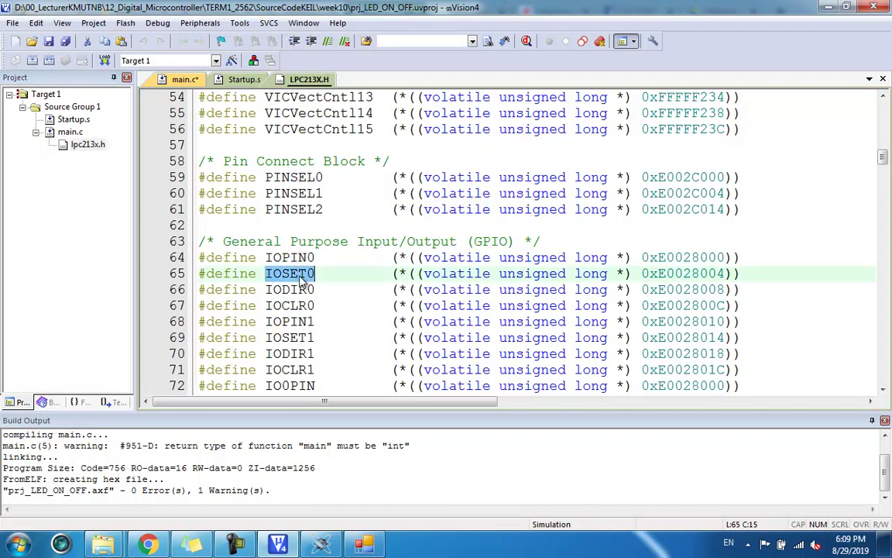
pyautogui.doubleClick(69, 131)
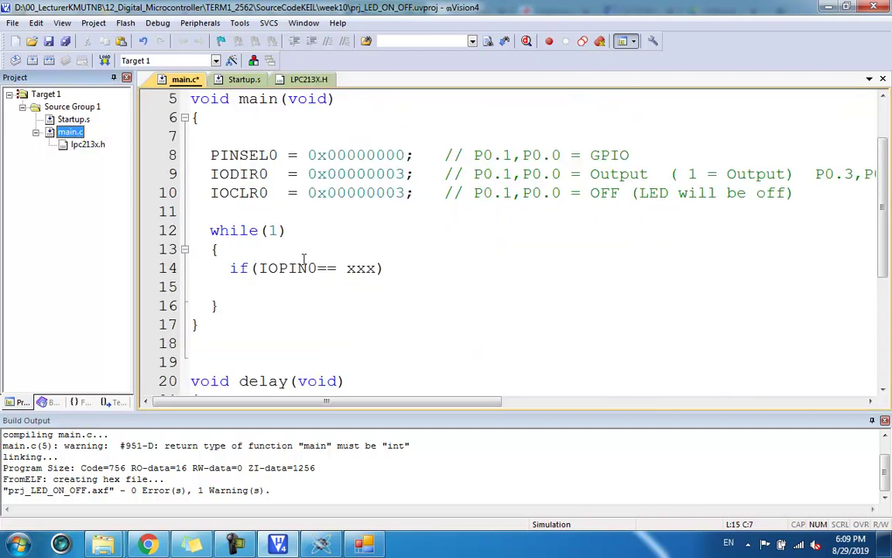
pyautogui.click(274, 285)
pyautogui.hotkey('ctrl', 'v')
pyautogui.write('=')
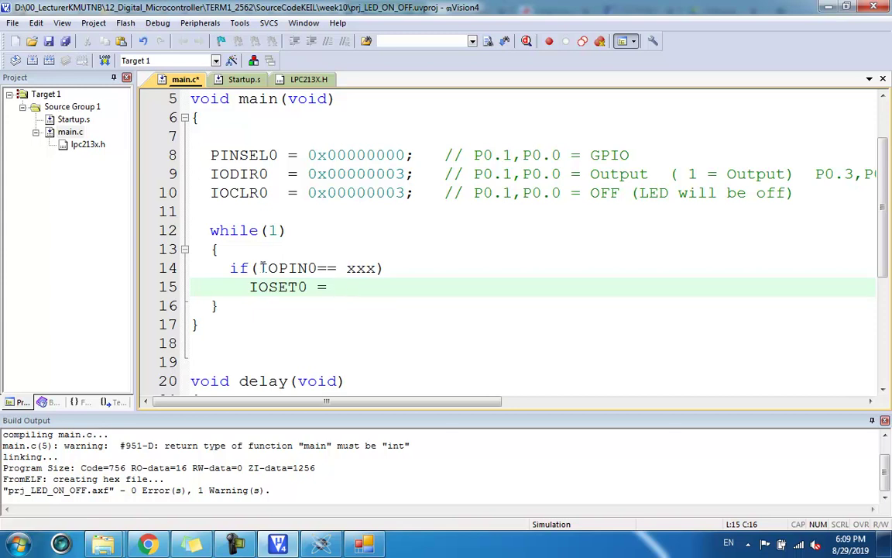
# - Insert a space between IOPIN0 and == in the if condition on line 14
pyautogui.doubleClick(313, 267)
pyautogui.click(357, 283)
pyautogui.click(342, 267)
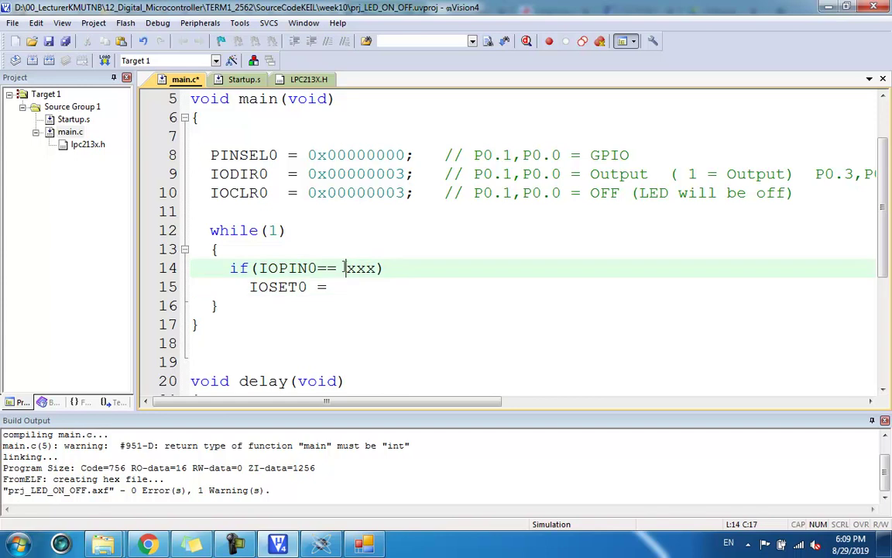
pyautogui.moveTo(259, 267); pyautogui.dragTo(377, 269)
pyautogui.click(327, 267)
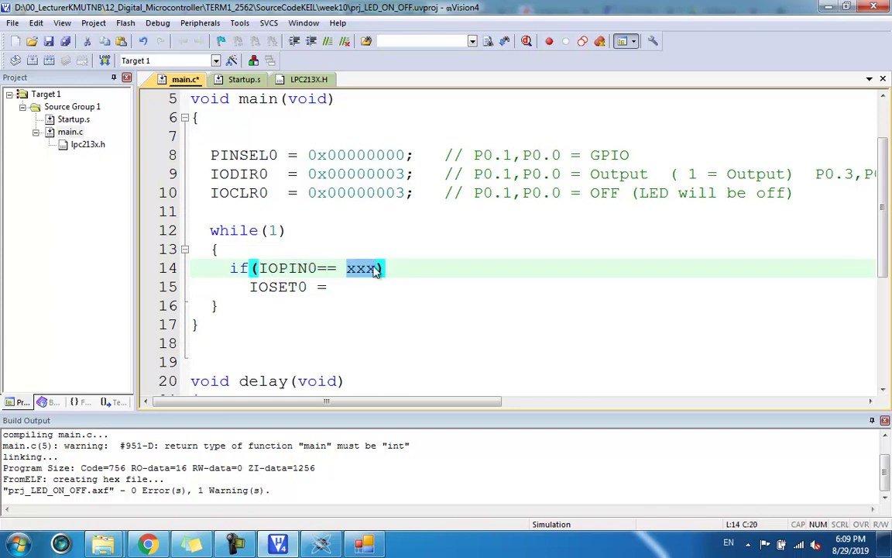
pyautogui.click(317, 267)
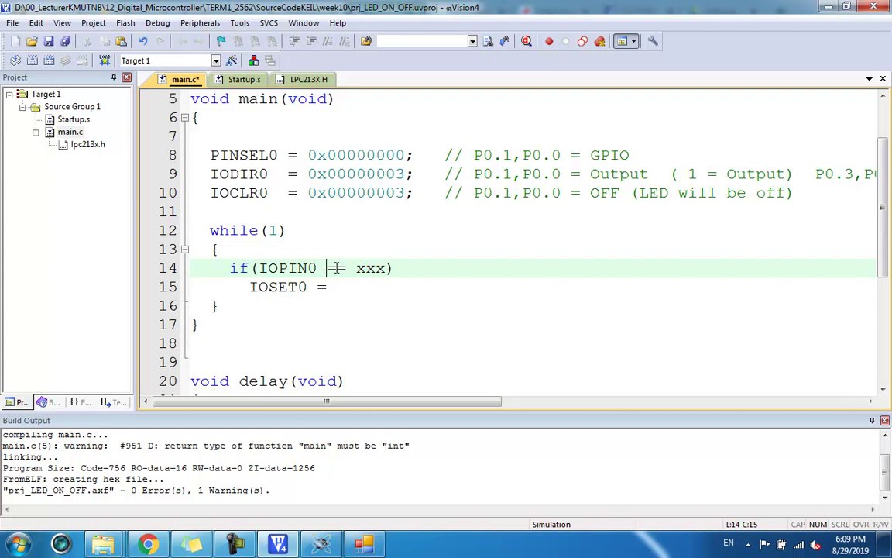
pyautogui.click(356, 267)
# - Switch to Proteus, check the P0.2 and P0.3 net labels at U1 and the push buttons, and return to µVision
pyautogui.click(321, 544)
pyautogui.scroll(-2, 432, 220)
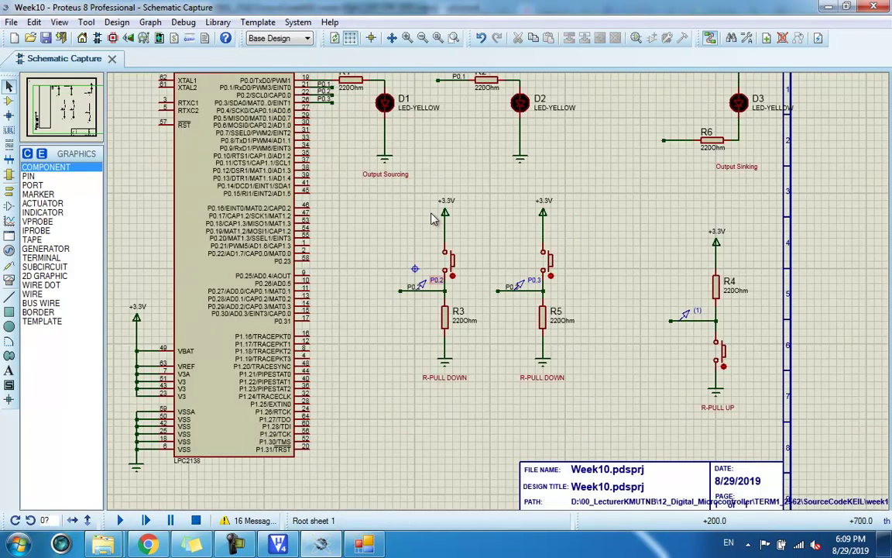
pyautogui.scroll(1, 432, 219)
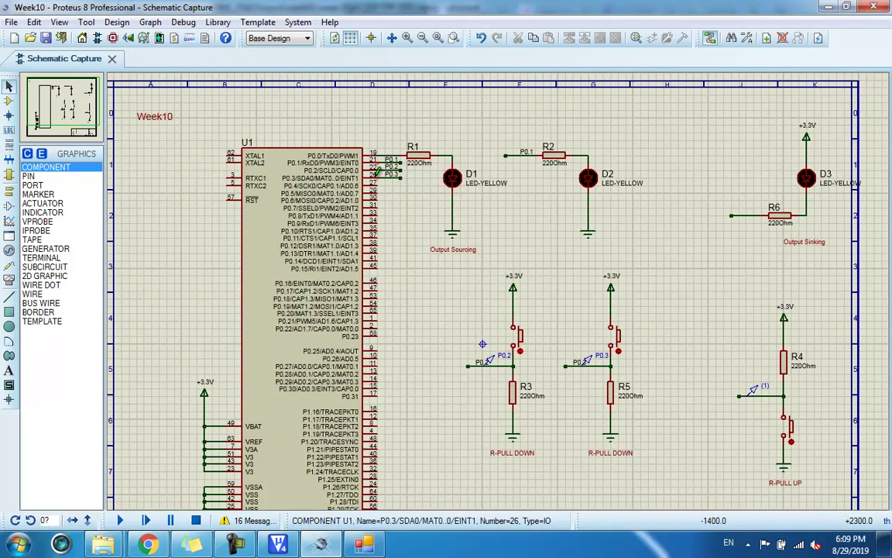
pyautogui.scroll(2, 377, 170)
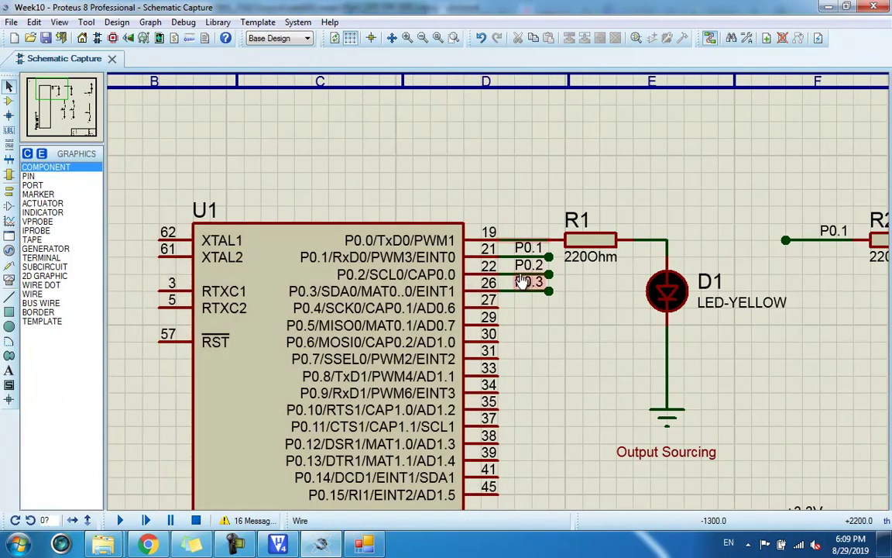
pyautogui.scroll(-3, 614, 351)
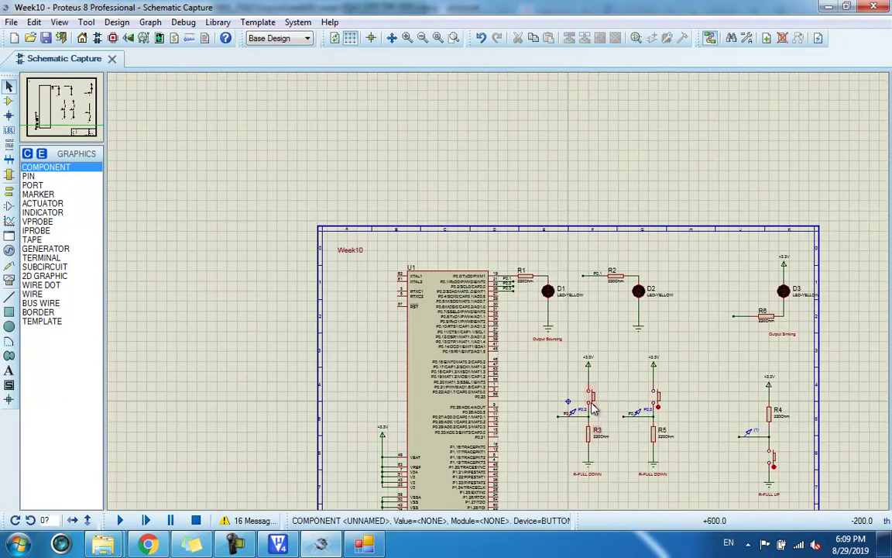
pyautogui.click(829, 6)
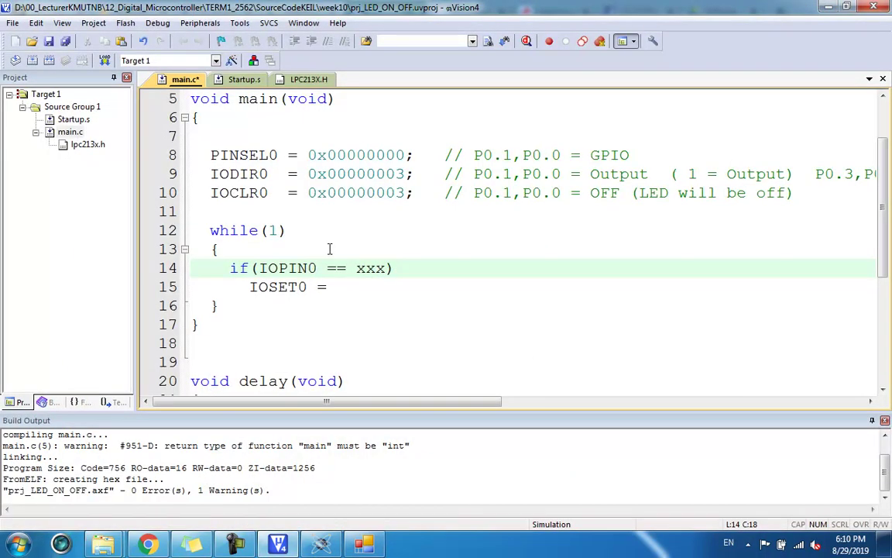
# - Switch to Proteus and examine U1's port 0 pins from P0.0 to P0.31 and the P0.2 pull-down push-button circuit
pyautogui.moveTo(259, 268); pyautogui.dragTo(318, 268)
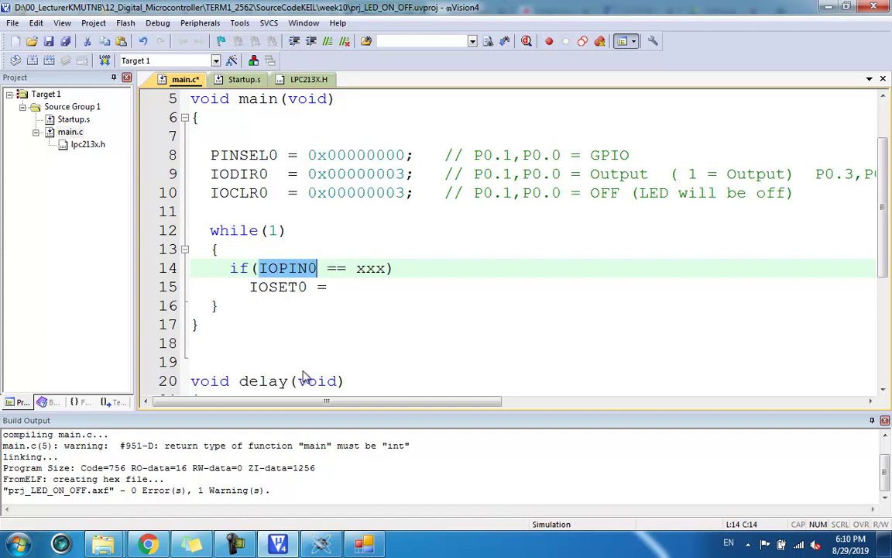
pyautogui.click(278, 535)
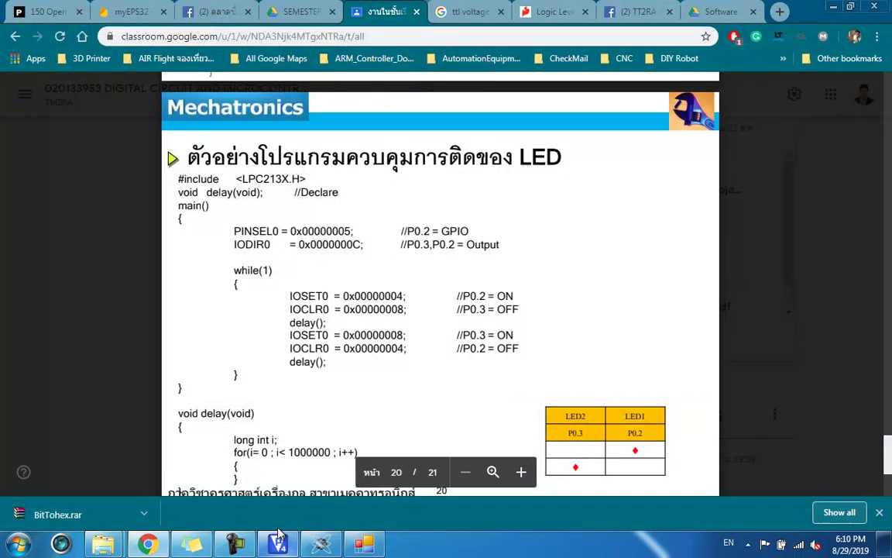
pyautogui.click(321, 543)
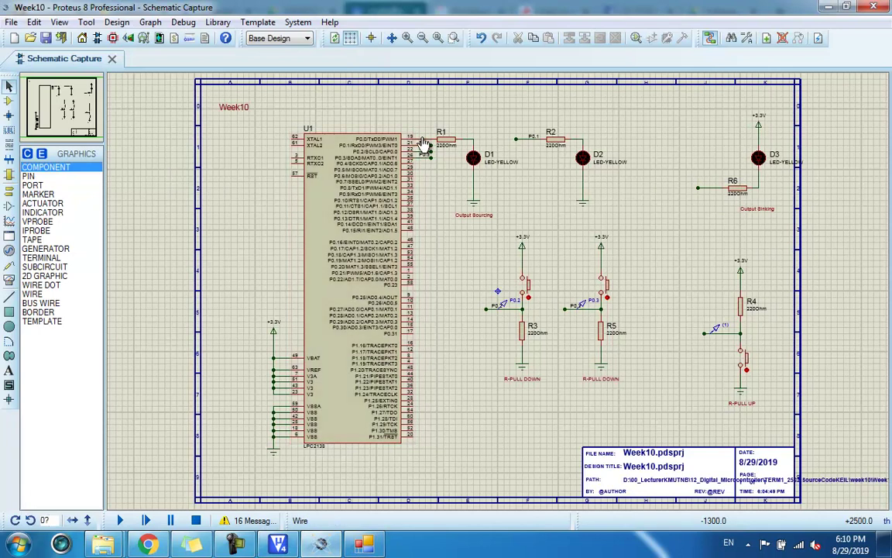
pyautogui.scroll(3, 412, 176)
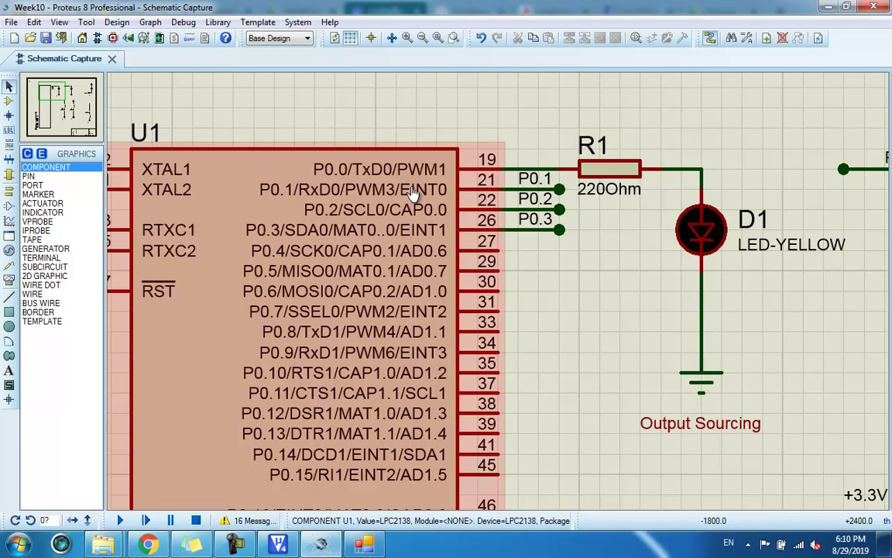
pyautogui.scroll(-1, 364, 277)
pyautogui.scroll(-4, 345, 441)
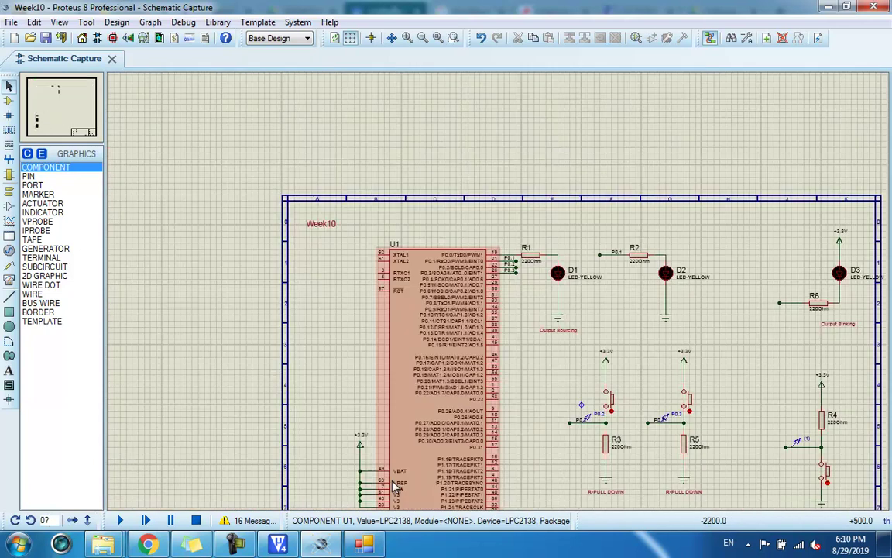
pyautogui.scroll(5, 484, 398)
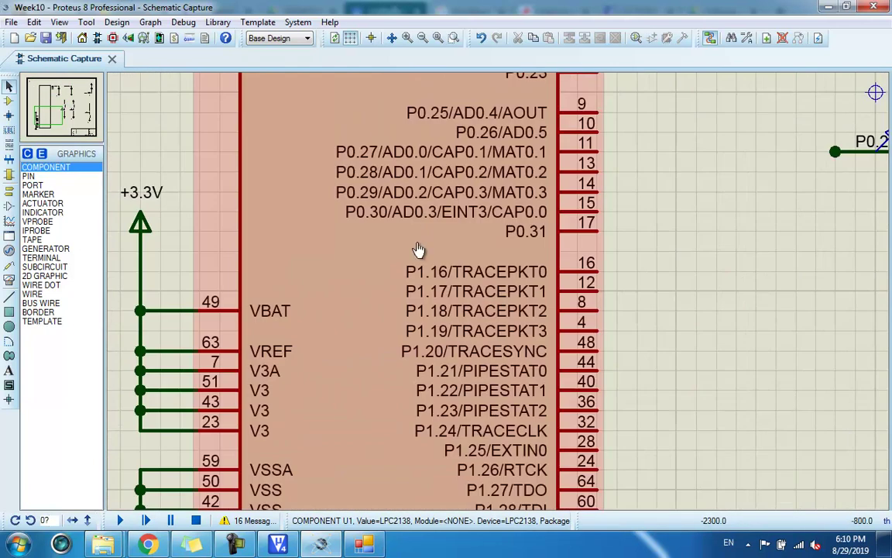
pyautogui.scroll(-2, 511, 256)
pyautogui.scroll(-1, 562, 181)
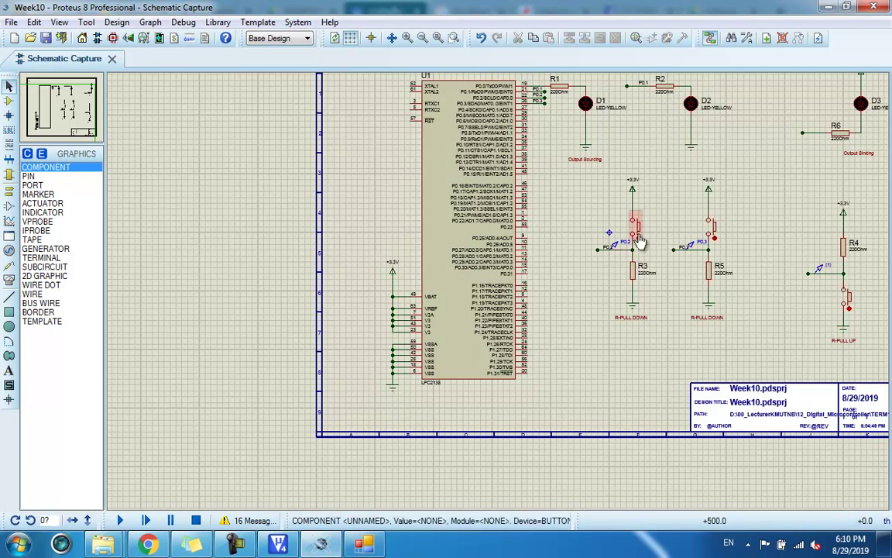
pyautogui.scroll(2, 611, 247)
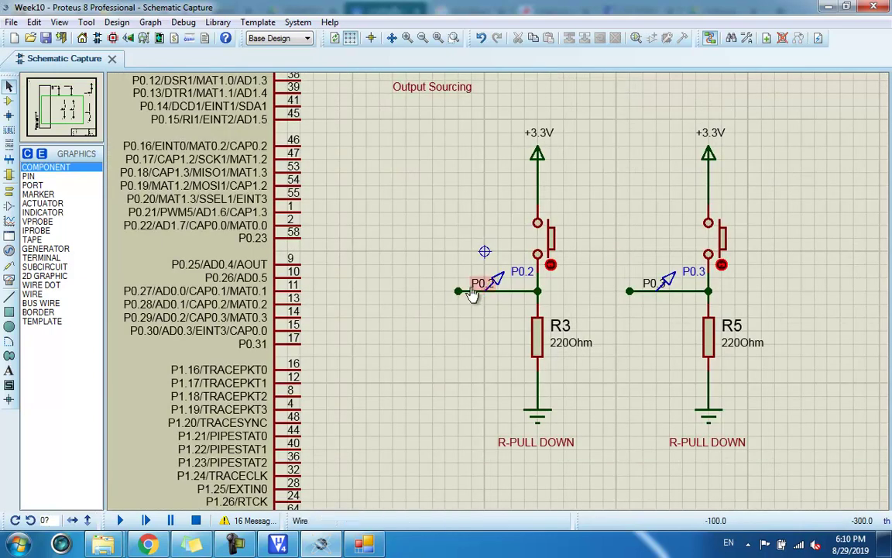
pyautogui.click(827, 9)
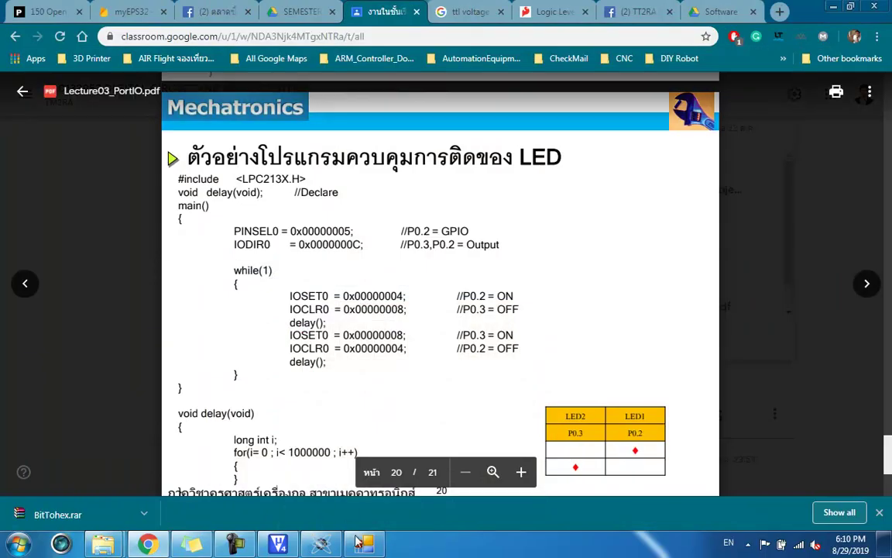
# - Return to µVision and insert && directly after IOPIN0 in the if condition on line 14
pyautogui.click(363, 544)
pyautogui.click(321, 544)
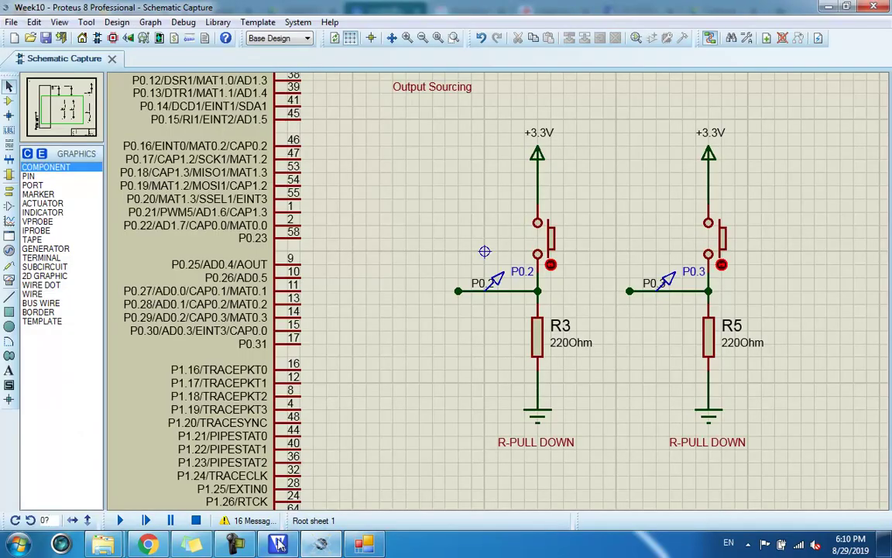
pyautogui.click(277, 544)
pyautogui.click(318, 268)
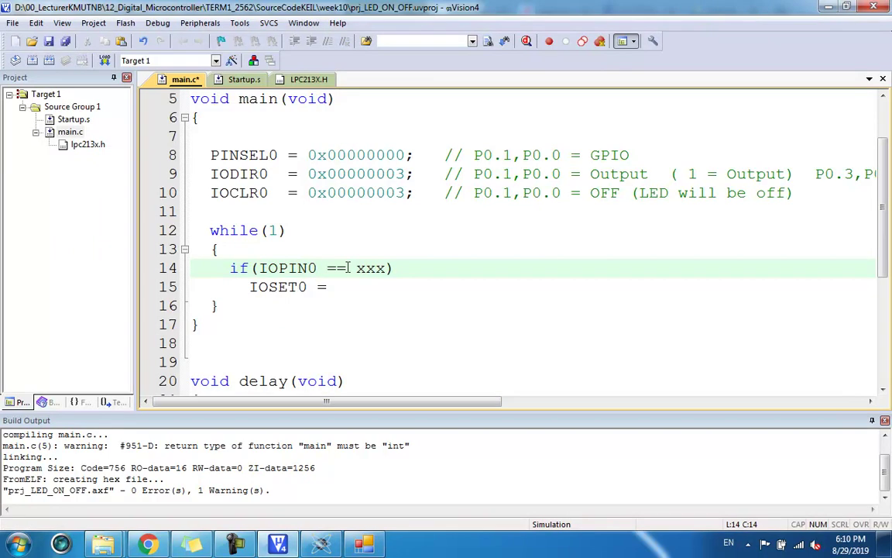
pyautogui.write('&&')
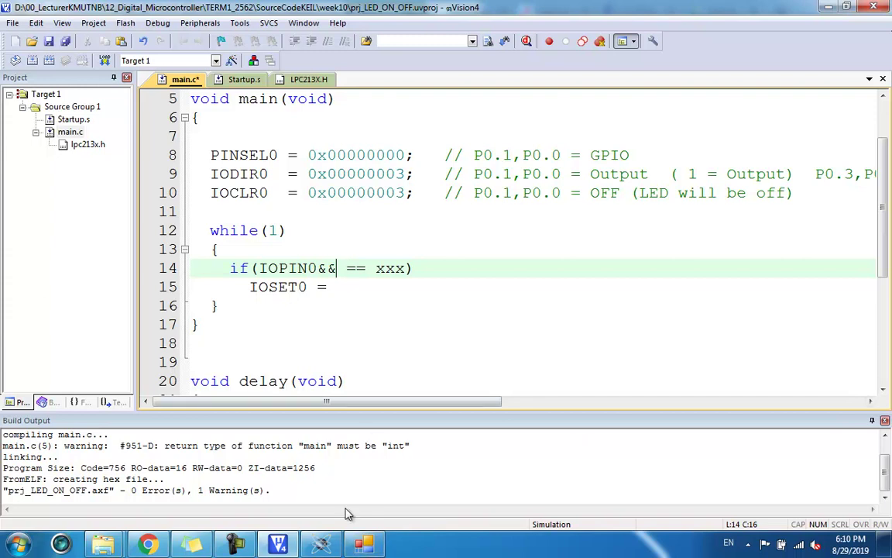
# - Switch to Proteus and check the P0.2 net of the R3 pull-down push-button circuit
pyautogui.click(364, 544)
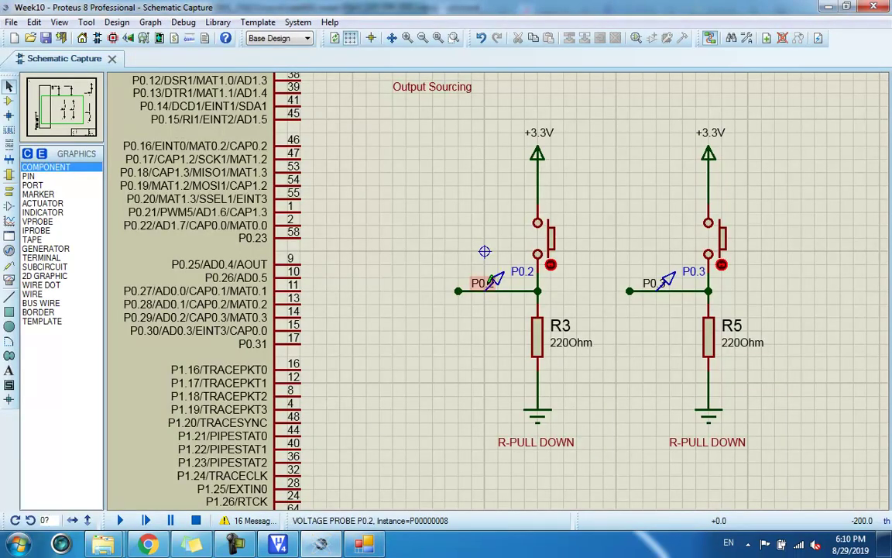
pyautogui.moveTo(486, 253)
pyautogui.mouseDown()
pyautogui.moveTo(474, 327)
pyautogui.moveTo(492, 246)
pyautogui.mouseUp()
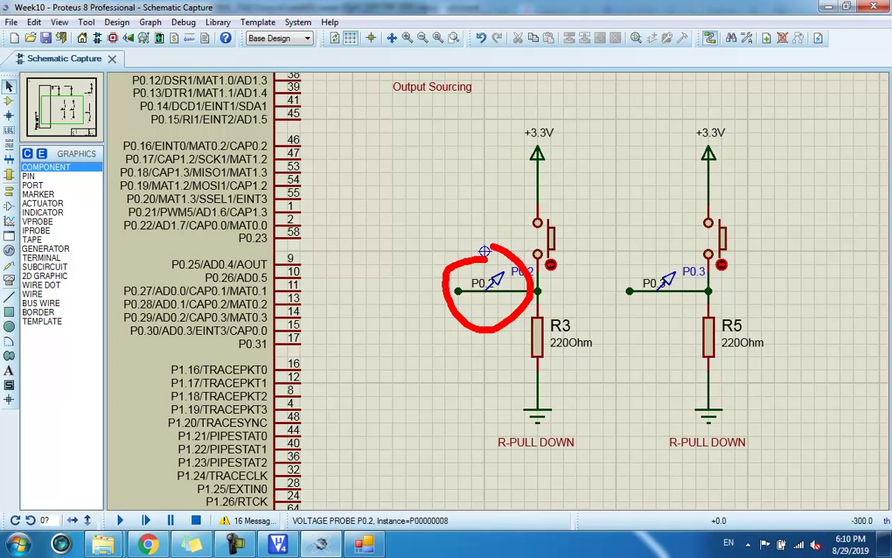
pyautogui.press('Escape')
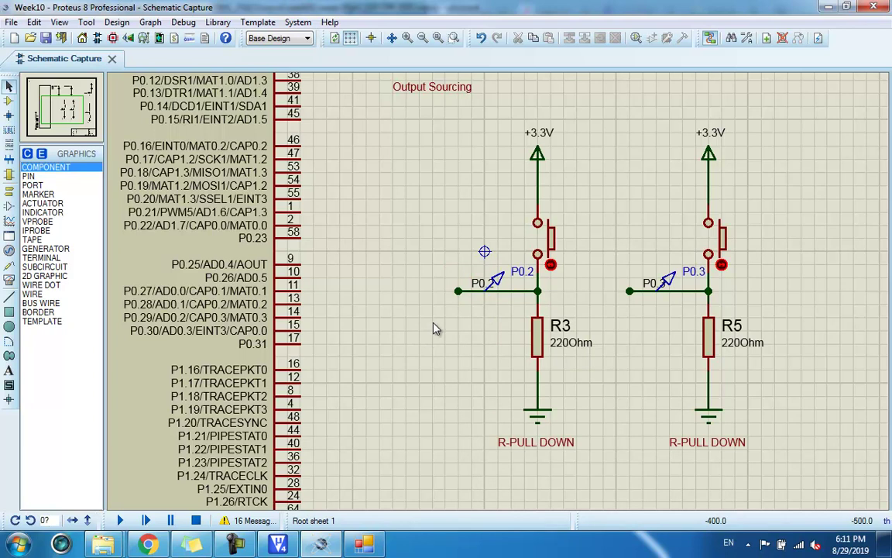
# - Switch to Bit To Hex, clear all bits, turn on only bit 2 and select the resulting hex value
pyautogui.click(376, 542)
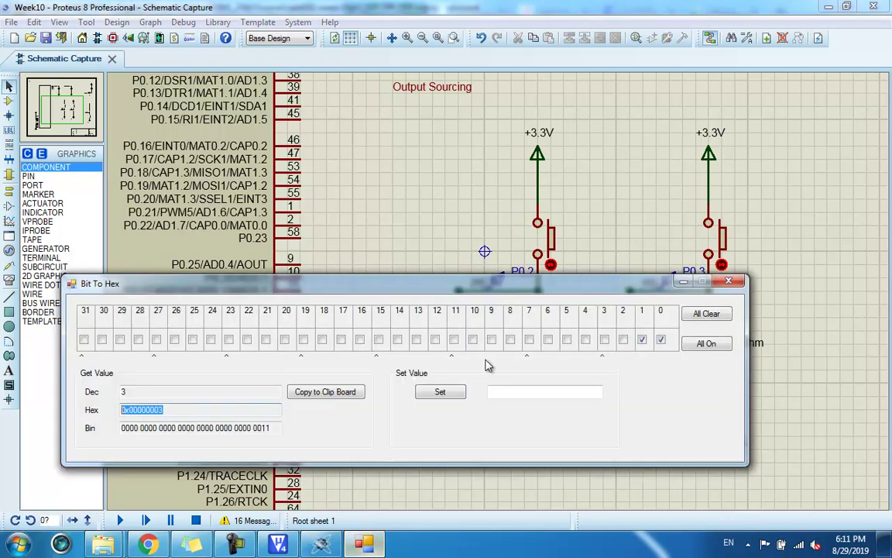
pyautogui.moveTo(623, 287); pyautogui.dragTo(604, 306)
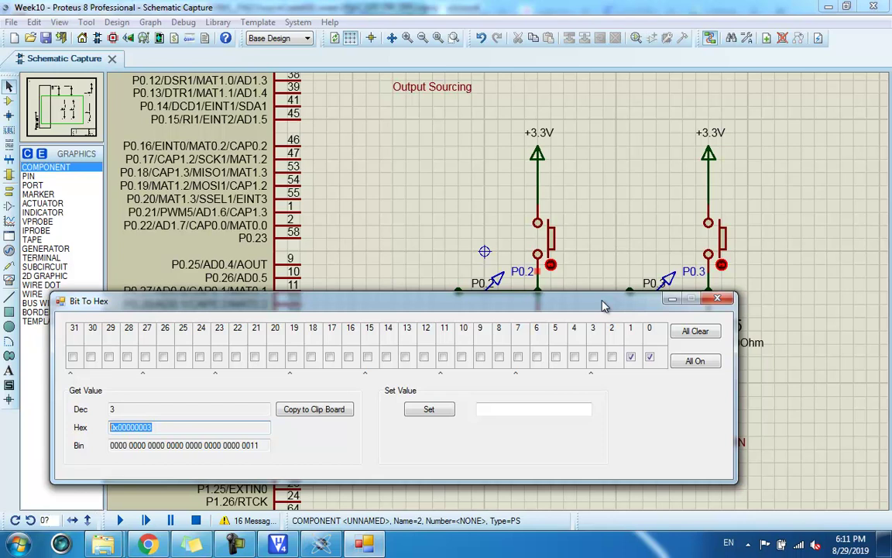
pyautogui.click(697, 333)
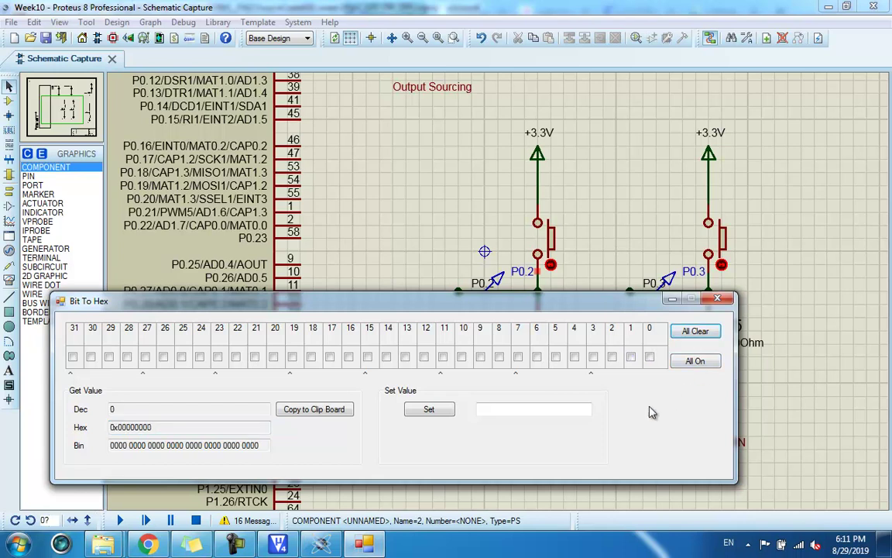
pyautogui.click(612, 357)
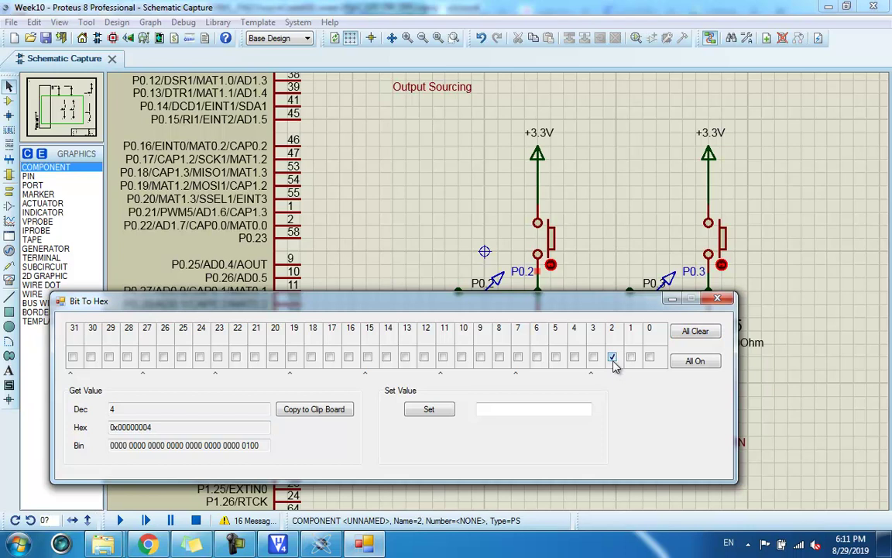
pyautogui.moveTo(174, 426); pyautogui.dragTo(108, 427)
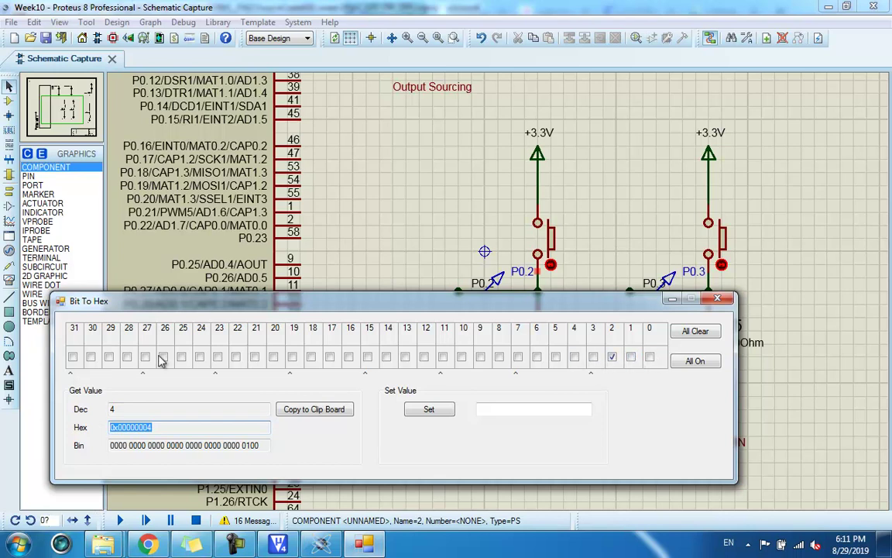
pyautogui.moveTo(166, 425); pyautogui.dragTo(106, 418)
# - Compare bit 2 in Bit To Hex with the P0.2 net of the R3 push-button circuit in the schematic
pyautogui.moveTo(596, 316)
pyautogui.mouseDown()
pyautogui.moveTo(624, 314)
pyautogui.moveTo(598, 319)
pyautogui.mouseUp()
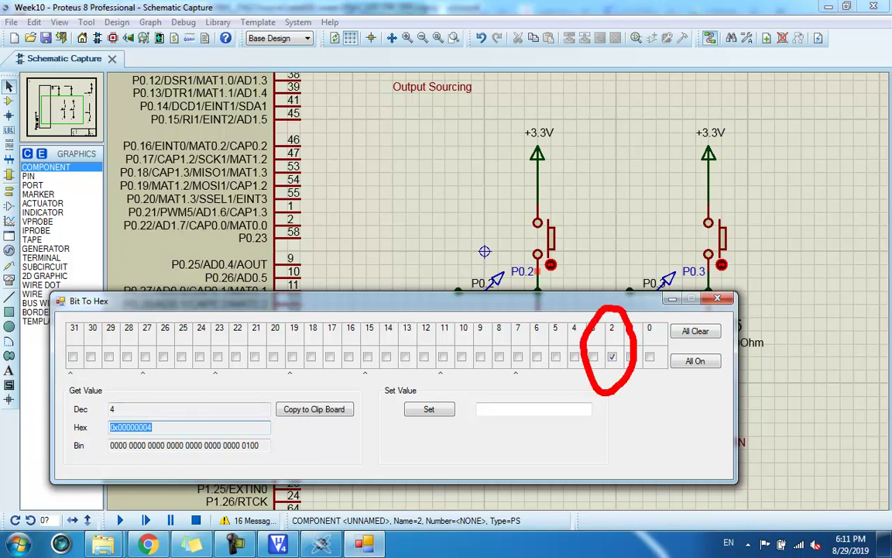
pyautogui.moveTo(538, 306); pyautogui.dragTo(501, 358)
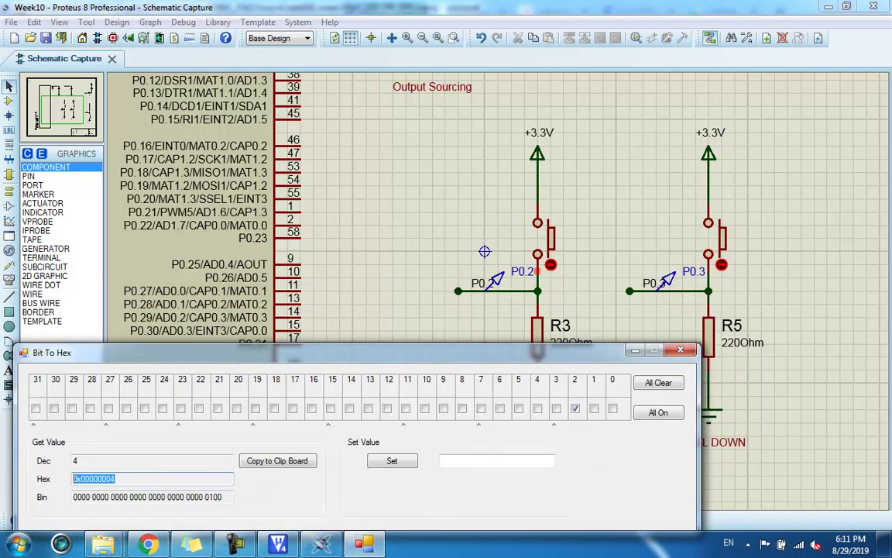
pyautogui.moveTo(481, 250); pyautogui.dragTo(508, 248)
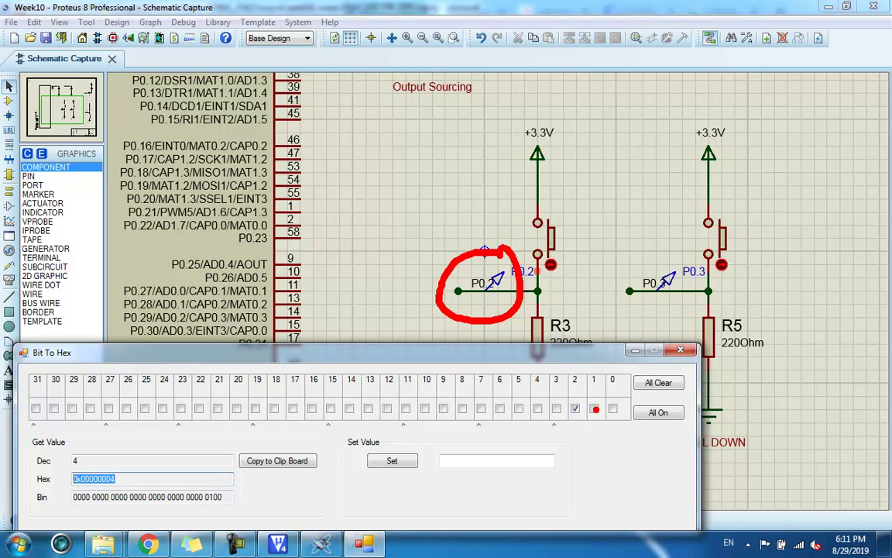
pyautogui.moveTo(573, 410)
pyautogui.mouseDown()
pyautogui.moveTo(602, 390)
pyautogui.moveTo(595, 362)
pyautogui.moveTo(561, 358)
pyautogui.moveTo(560, 426)
pyautogui.mouseUp()
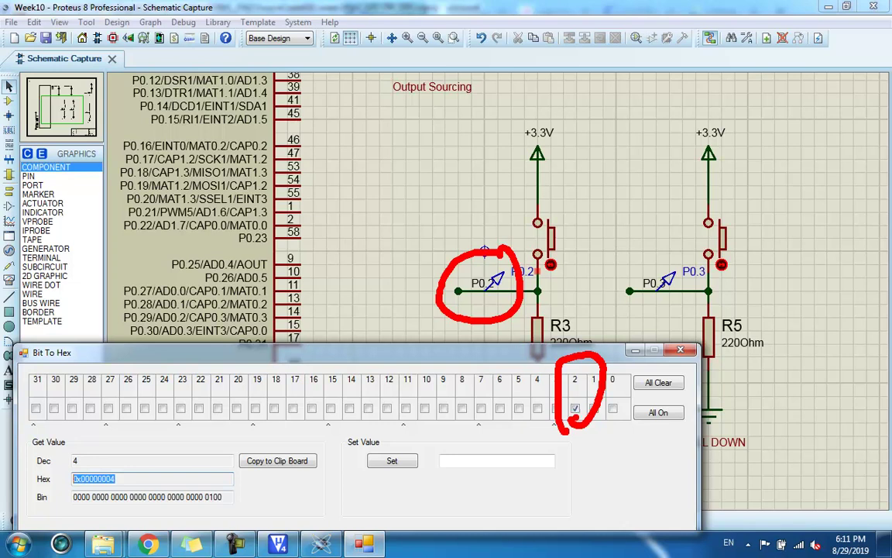
pyautogui.press('Escape')
pyautogui.moveTo(418, 353); pyautogui.dragTo(429, 305)
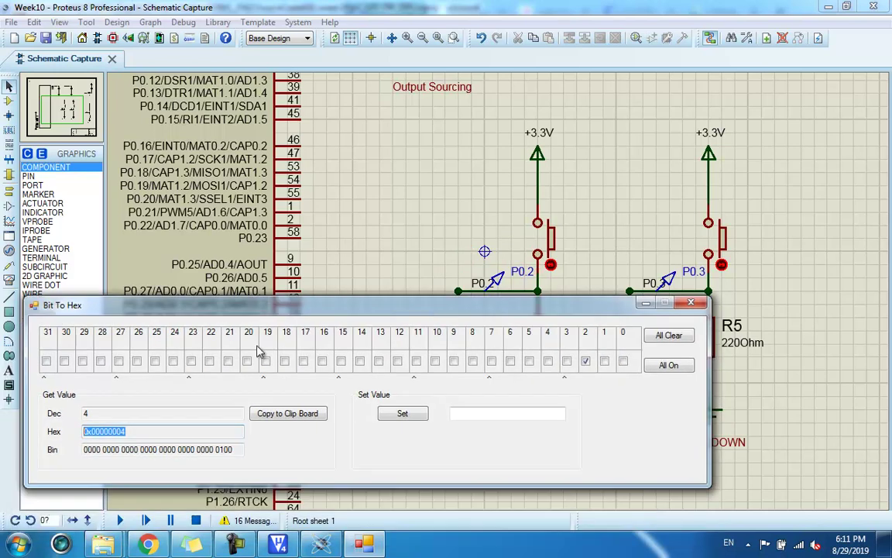
# - Copy the hex value 0x00000004 from Bit To Hex and paste it after && on line 14 in µVision
pyautogui.click(134, 430)
pyautogui.moveTo(133, 430); pyautogui.dragTo(42, 433)
pyautogui.hotkey('ctrl', 'c')
pyautogui.click(278, 544)
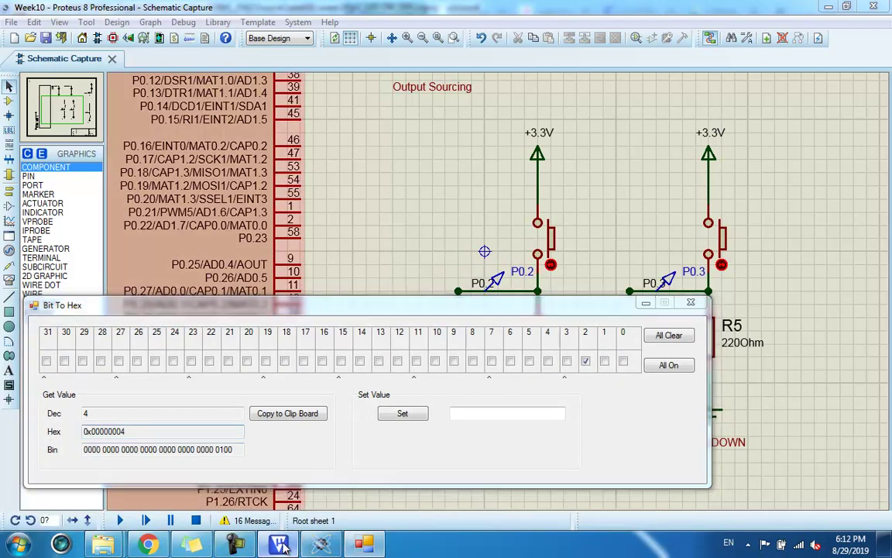
pyautogui.click(338, 267)
pyautogui.hotkey('ctrl', 'v')
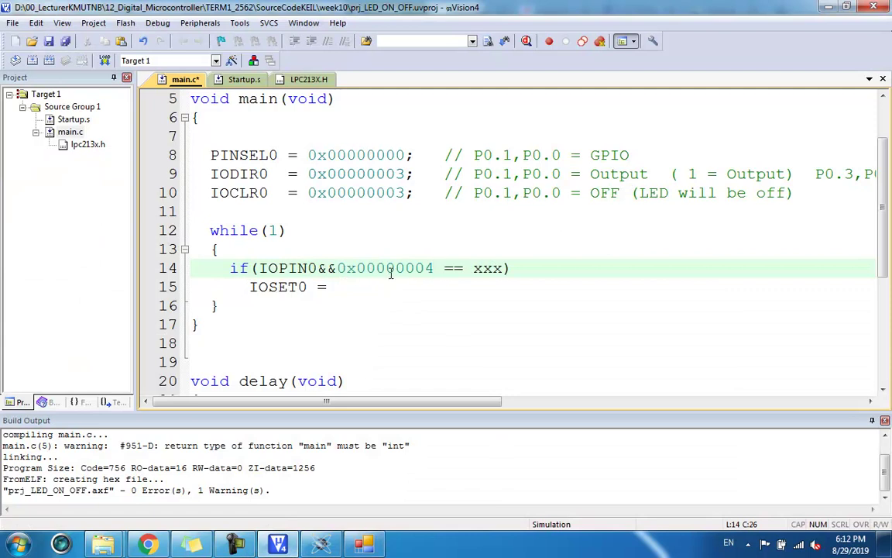
# - Enclose IOPIN0&&0x00000004 in its own parentheses within the if condition on line 14
pyautogui.moveTo(259, 268); pyautogui.dragTo(434, 271)
pyautogui.click(339, 267)
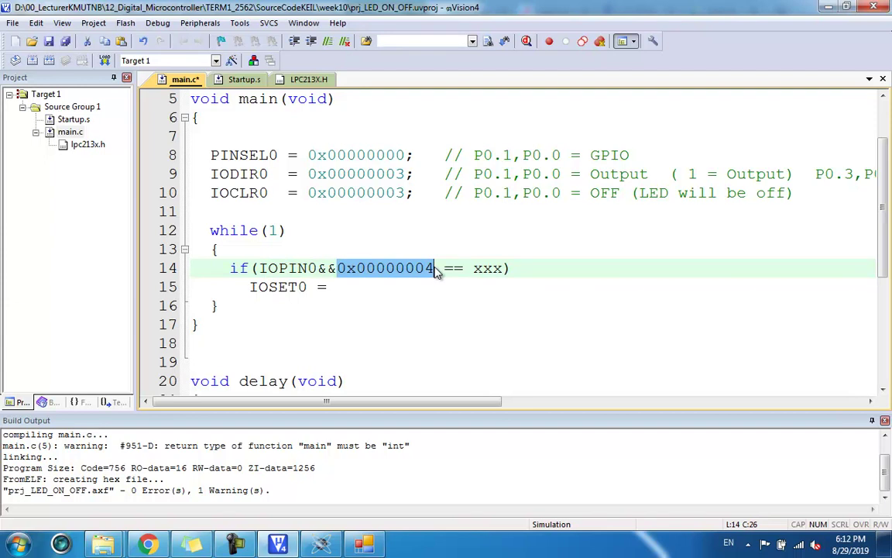
pyautogui.click(435, 269)
pyautogui.write(')')
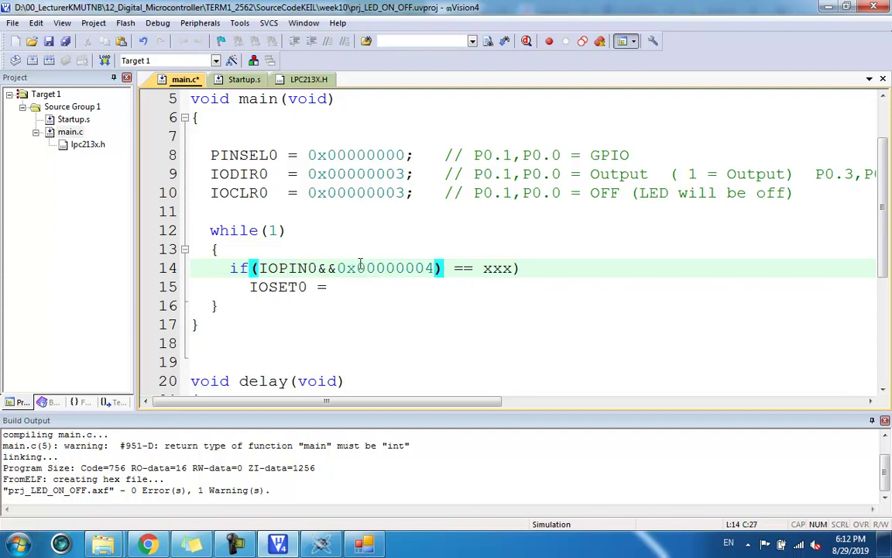
pyautogui.click(258, 268)
pyautogui.write('(')
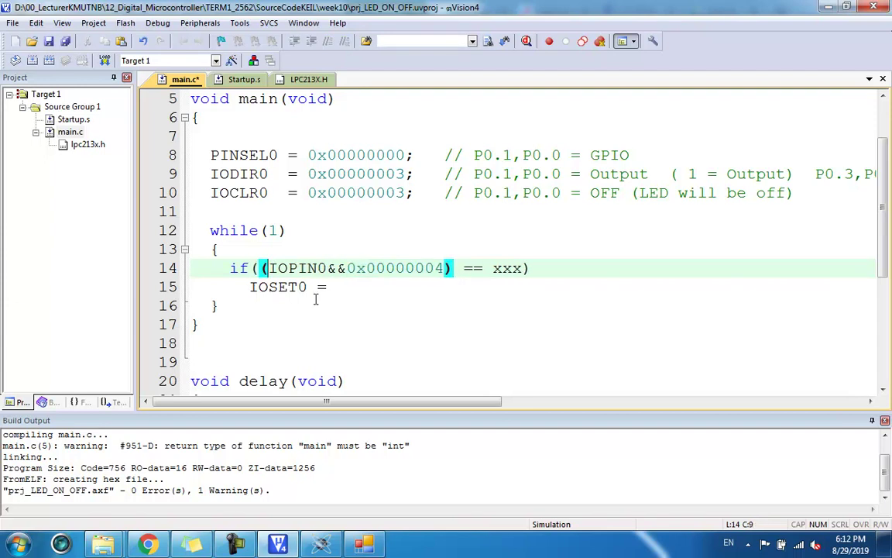
# - Check bit 2 in Bit To Hex and replace the xxx placeholder in the line 14 condition with 0x00000004
pyautogui.moveTo(261, 268); pyautogui.dragTo(521, 268)
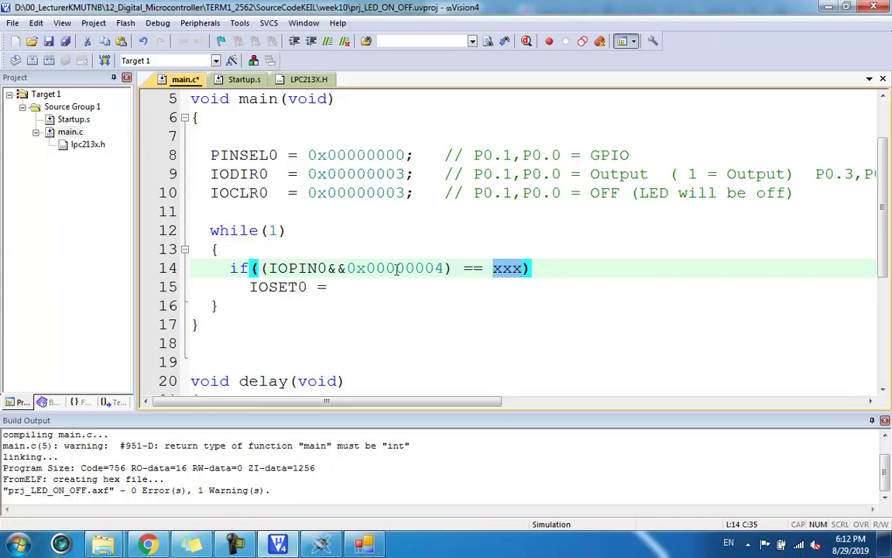
pyautogui.click(366, 544)
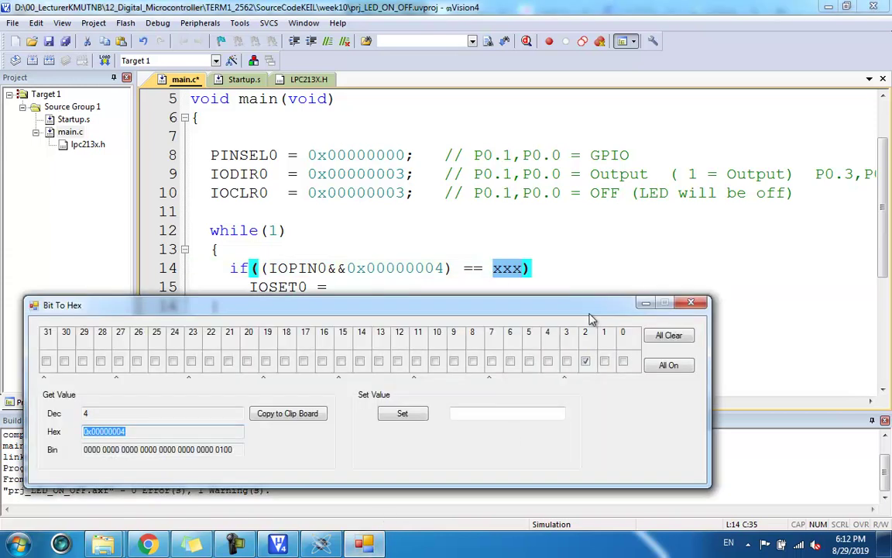
pyautogui.moveTo(526, 307); pyautogui.dragTo(540, 267)
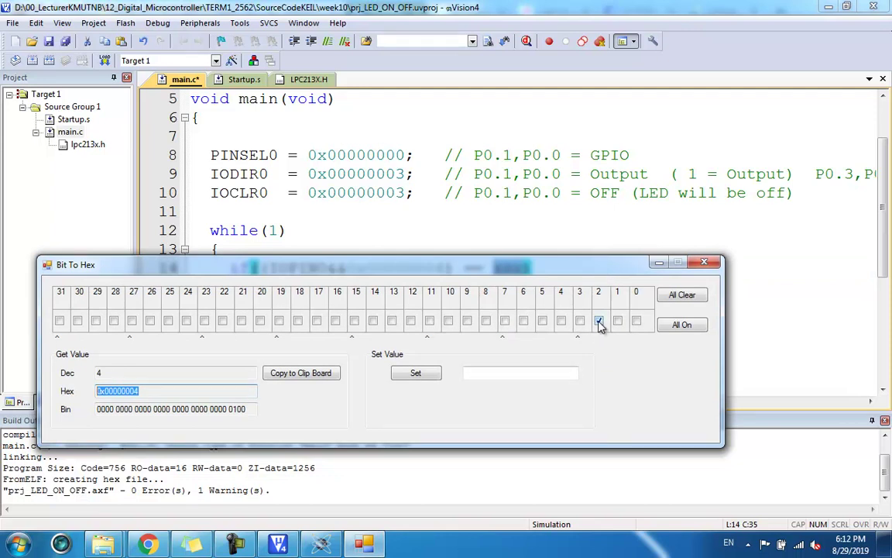
pyautogui.moveTo(536, 265); pyautogui.dragTo(535, 288)
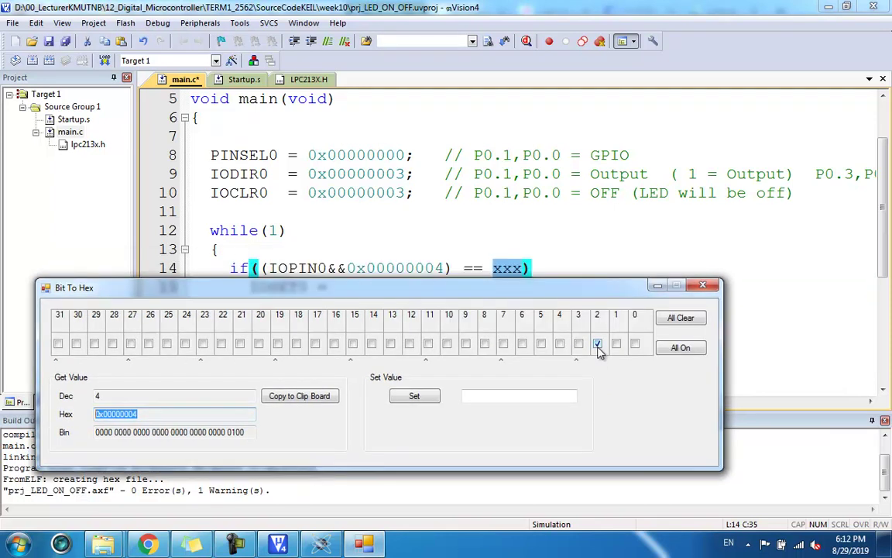
pyautogui.click(552, 257)
pyautogui.moveTo(443, 268); pyautogui.dragTo(349, 268)
pyautogui.moveTo(492, 268); pyautogui.dragTo(524, 267)
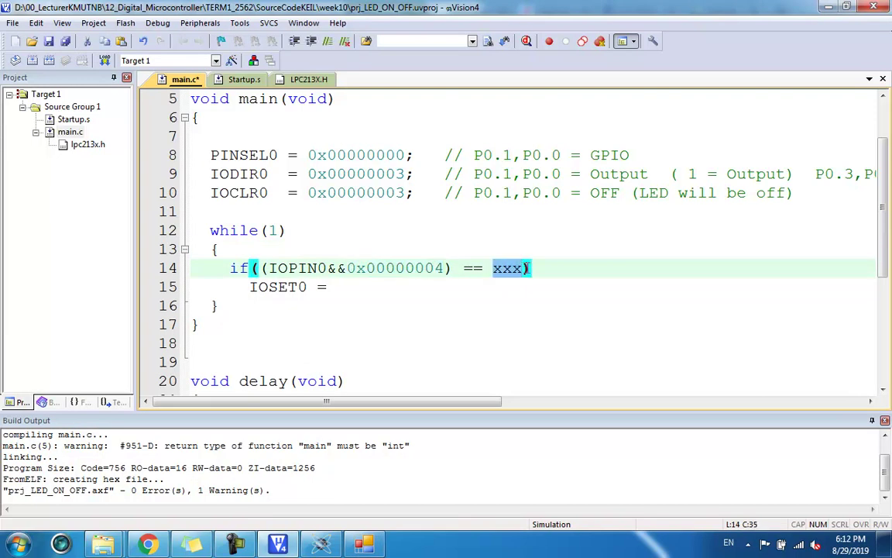
pyautogui.hotkey('ctrl', 'v')
pyautogui.click(636, 272)
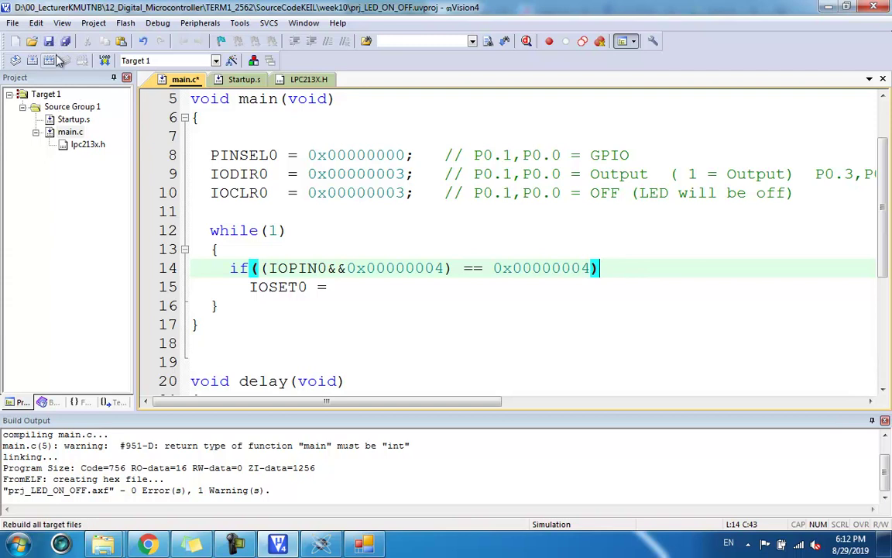
# - Build the target, comment out the incomplete IOSET0 statement on line 15 with //, and rebuild all target files
pyautogui.click(32, 61)
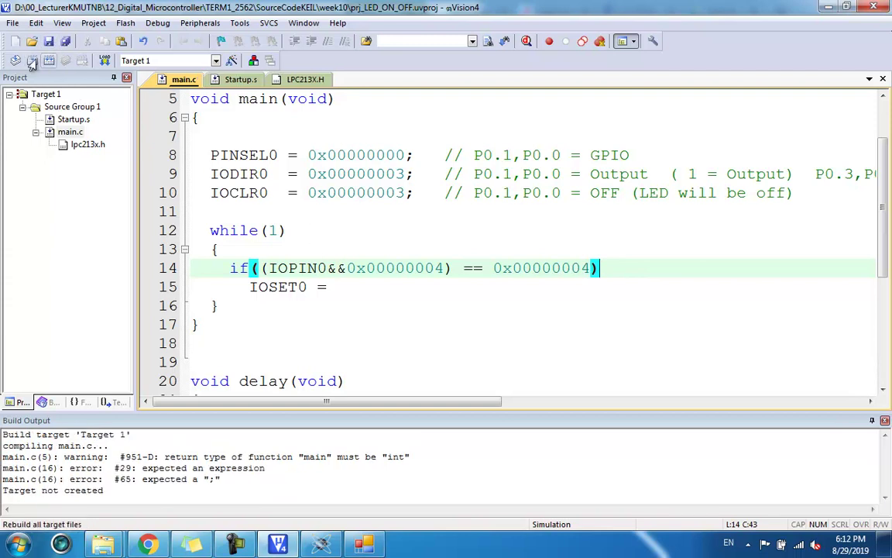
pyautogui.click(338, 306)
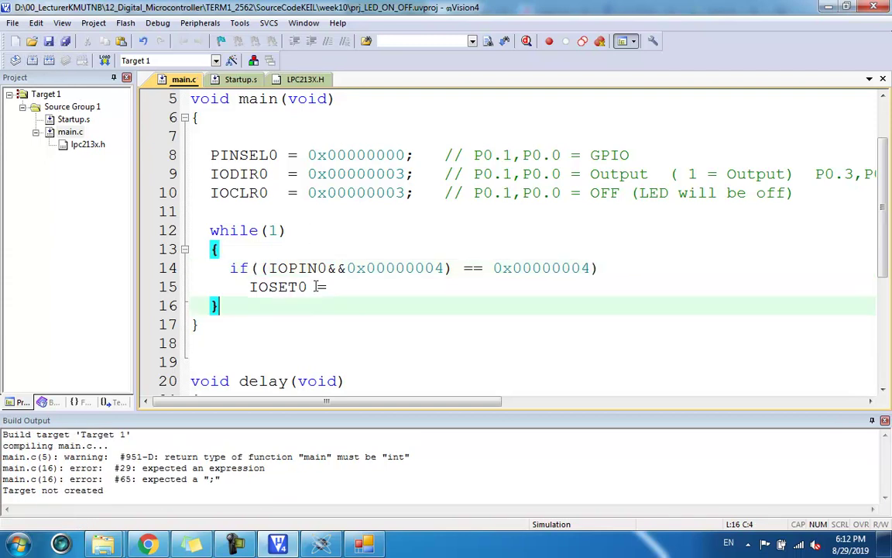
pyautogui.click(252, 286)
pyautogui.write('//')
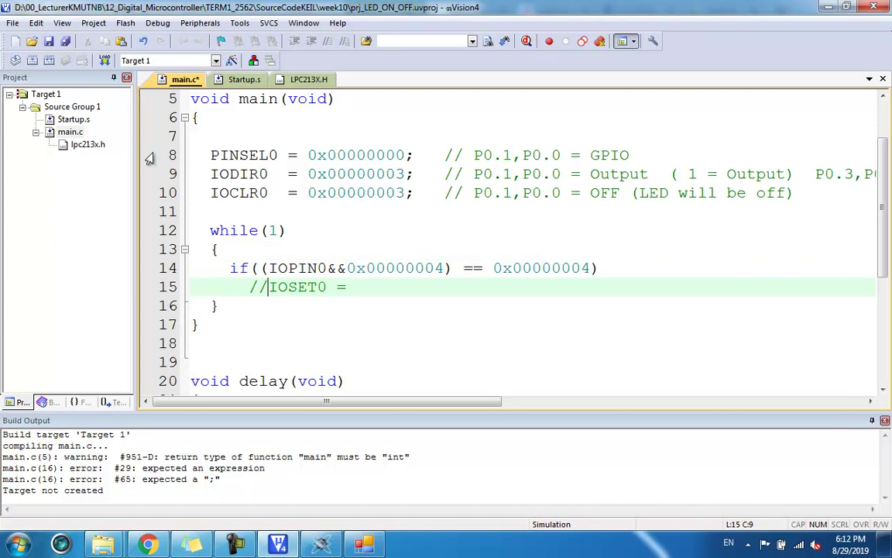
pyautogui.click(48, 60)
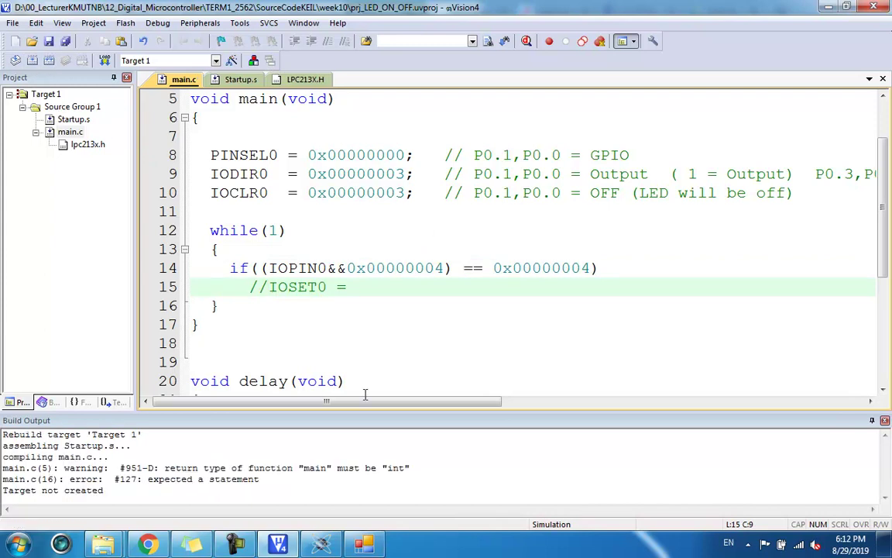
# - Locate the reported line 16 error, reduce && to a single & in the line 14 condition, and rebuild the target
pyautogui.doubleClick(89, 478)
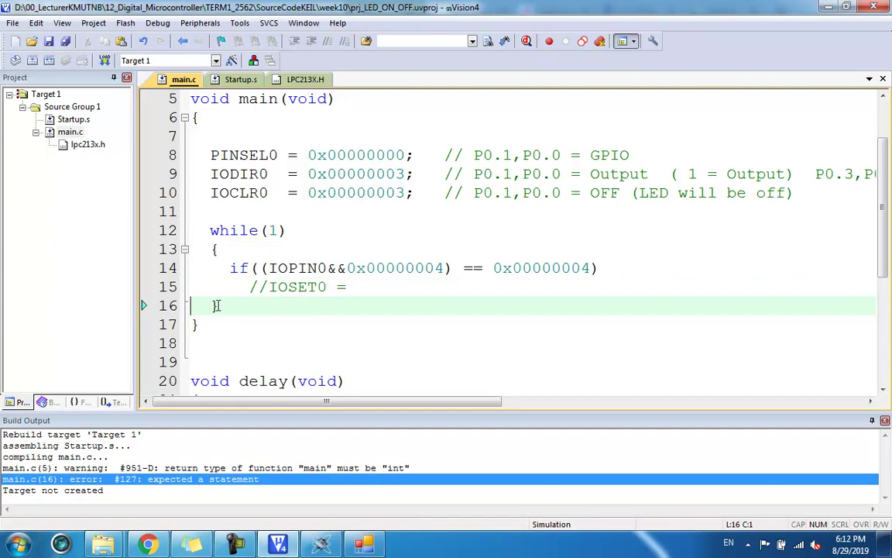
pyautogui.press('Up')
pyautogui.press('Up')
pyautogui.press('Up')
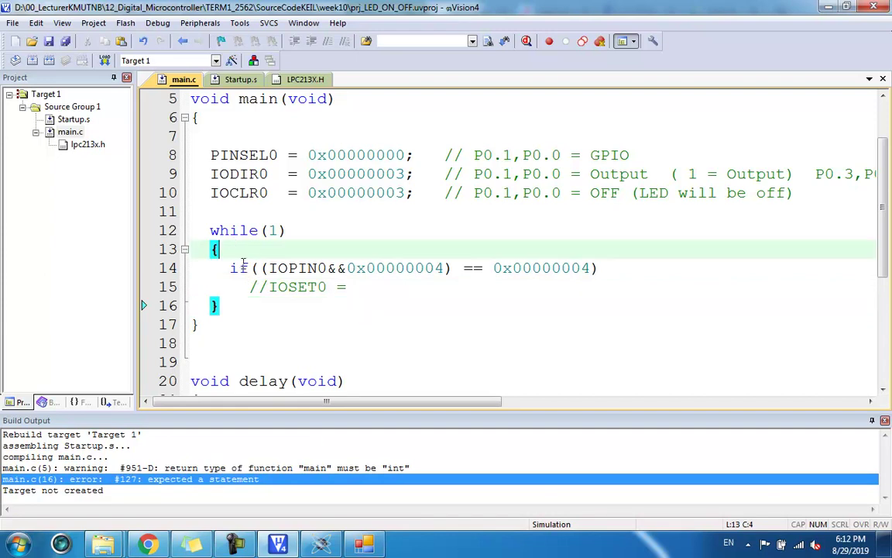
pyautogui.press('Down')
pyautogui.press('Right')
pyautogui.press('Right')
pyautogui.press('Right')
pyautogui.press('Right')
pyautogui.press('Right')
pyautogui.press('Right')
pyautogui.press('Right')
pyautogui.press('Right')
pyautogui.press('Right')
pyautogui.press('Right')
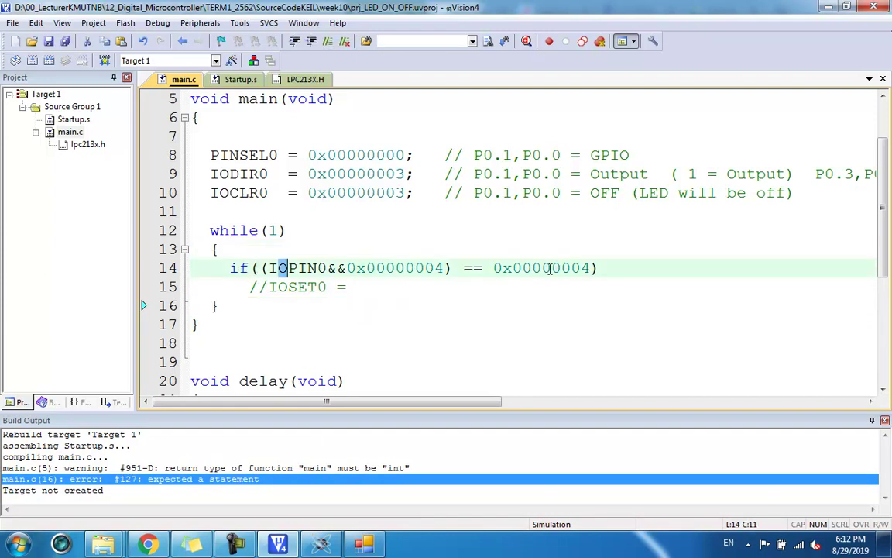
pyautogui.press('Right')
pyautogui.press('Right')
pyautogui.press('Right')
pyautogui.press('Right')
pyautogui.press('Right')
pyautogui.press('Right')
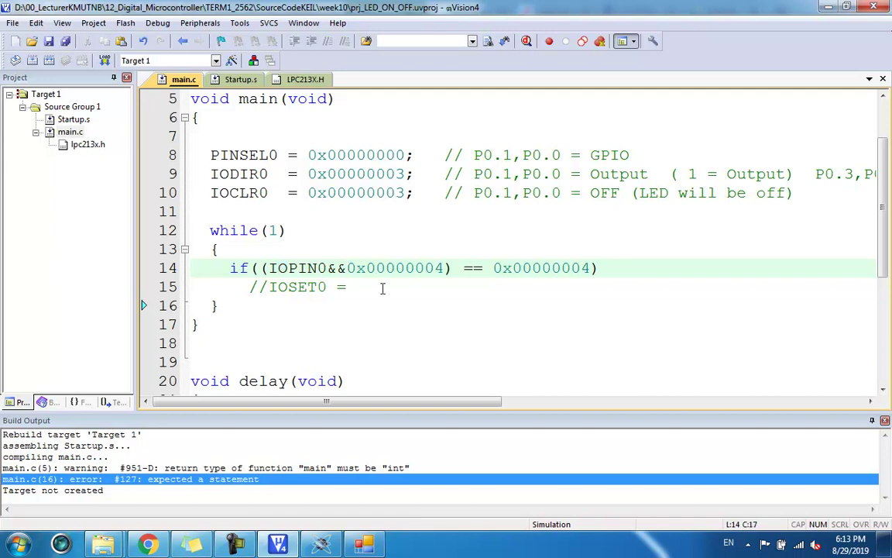
pyautogui.press('BackSpace')
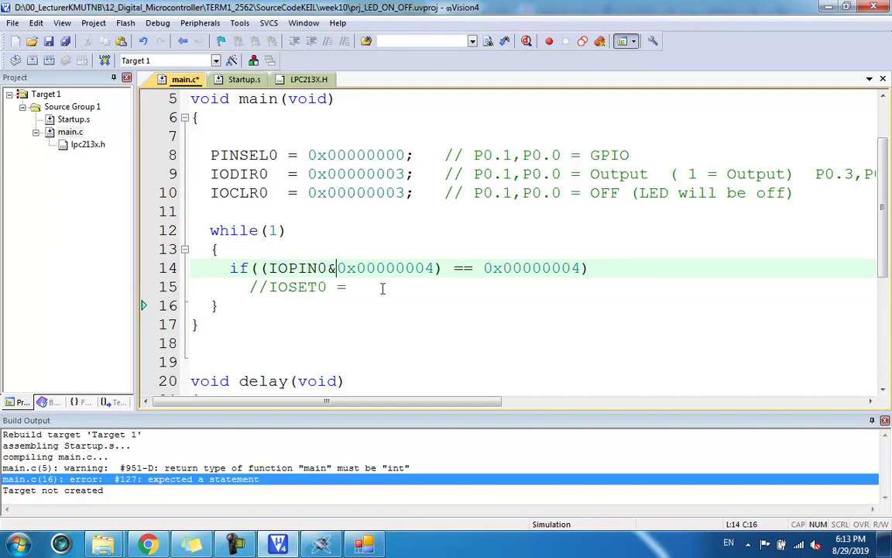
pyautogui.click(48, 60)
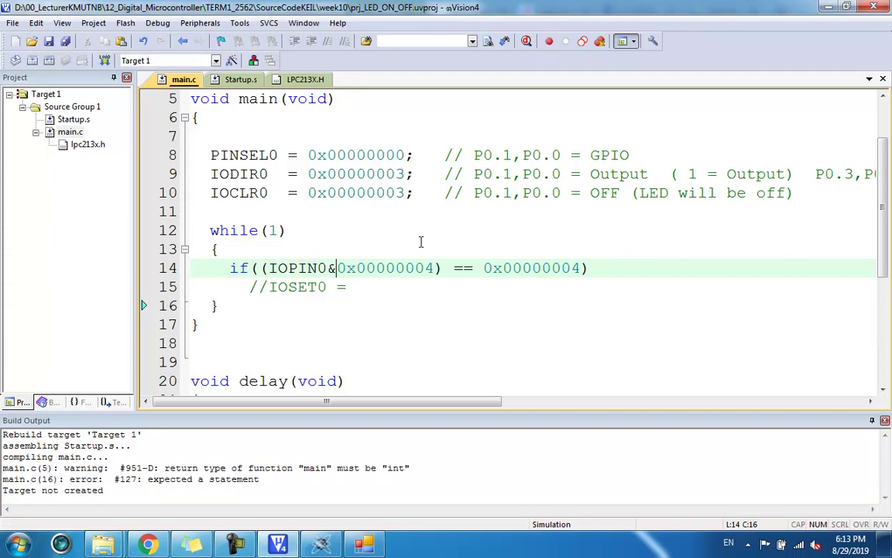
pyautogui.doubleClick(163, 480)
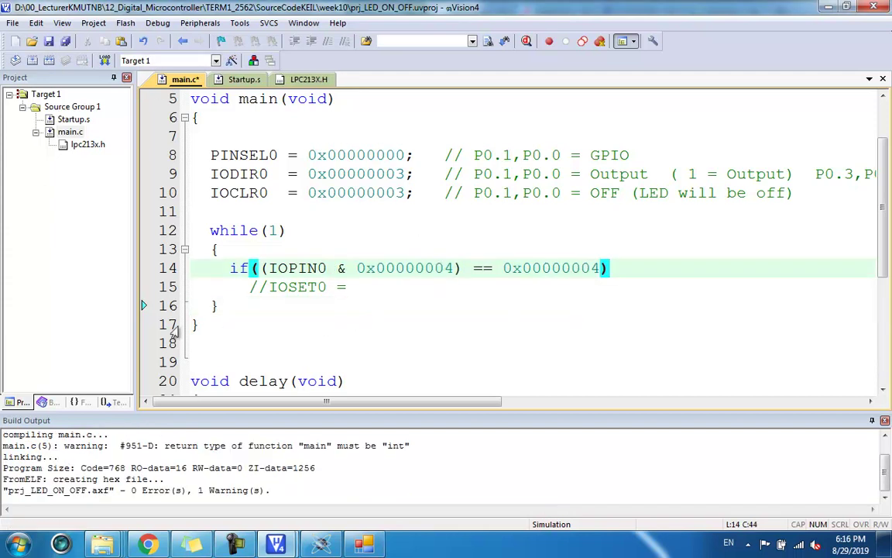
# - Review the mask and comparison value 0x00000004 on line 14 and check them against bit 2 in Bit To Hex
pyautogui.press('Down')
pyautogui.press('Down')
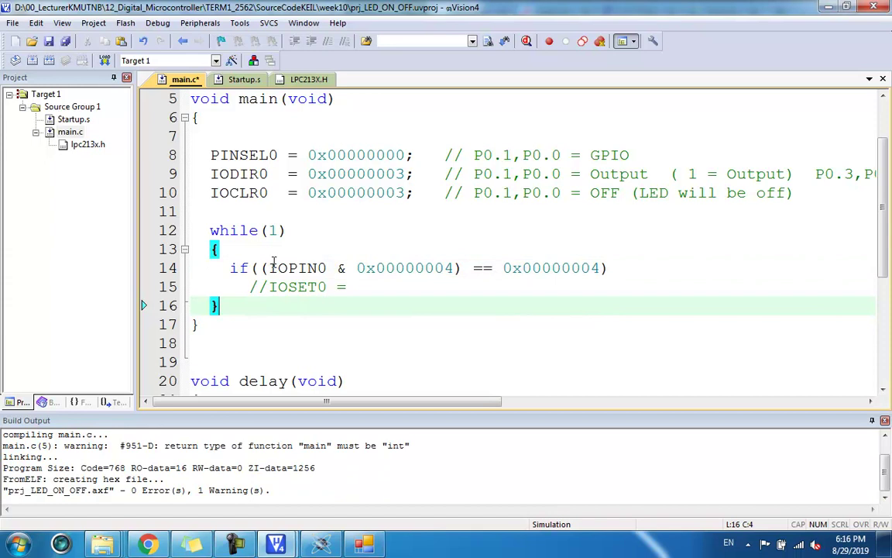
pyautogui.click(296, 268)
pyautogui.click(358, 268)
pyautogui.moveTo(357, 268); pyautogui.dragTo(605, 268)
pyautogui.hotkey('ctrl', 'c')
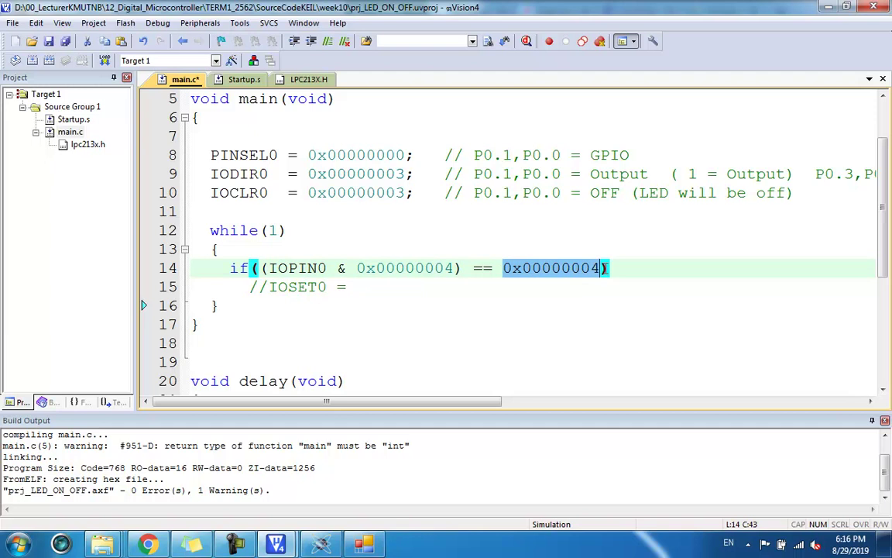
pyautogui.hotkey('alt', 'Tab')
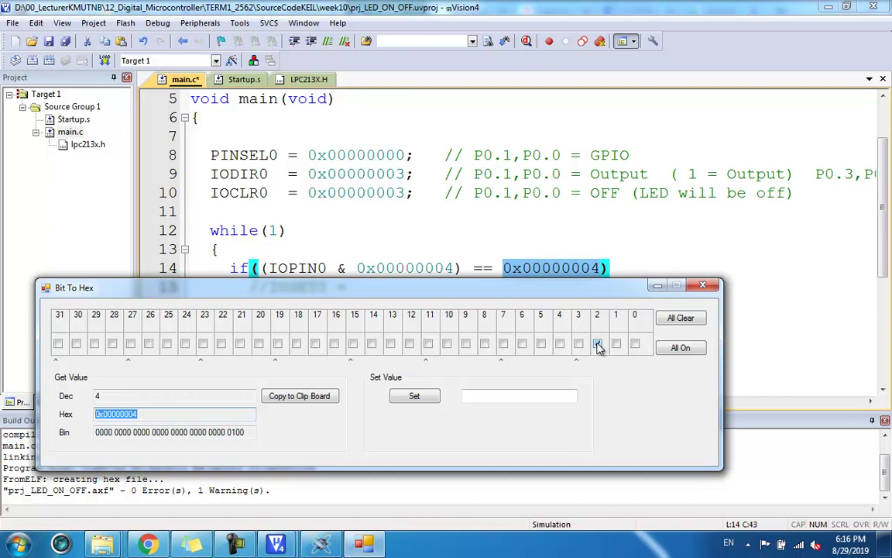
# - Review the masked IOPIN0 comparison on line 14 and uncomment the IOSET0 statement on line 15
pyautogui.click(608, 267)
pyautogui.moveTo(608, 268); pyautogui.dragTo(262, 268)
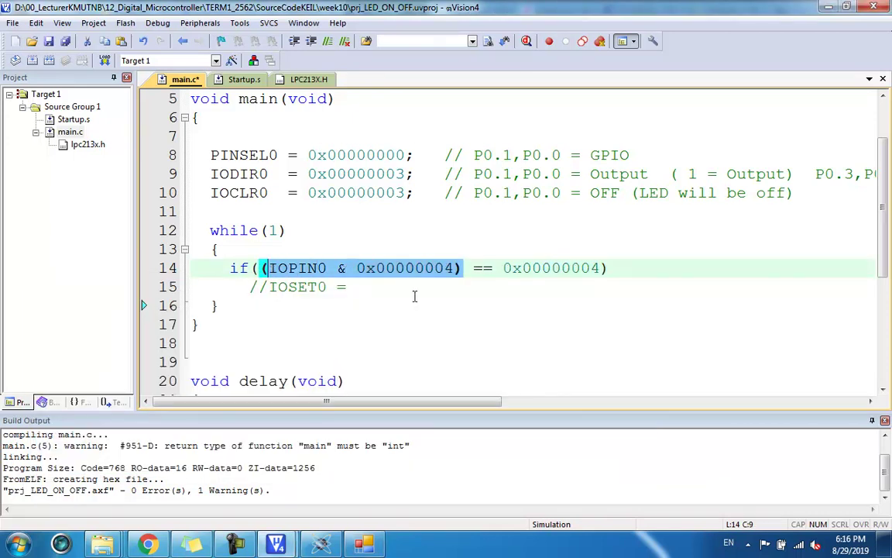
pyautogui.click(357, 288)
pyautogui.click(267, 288)
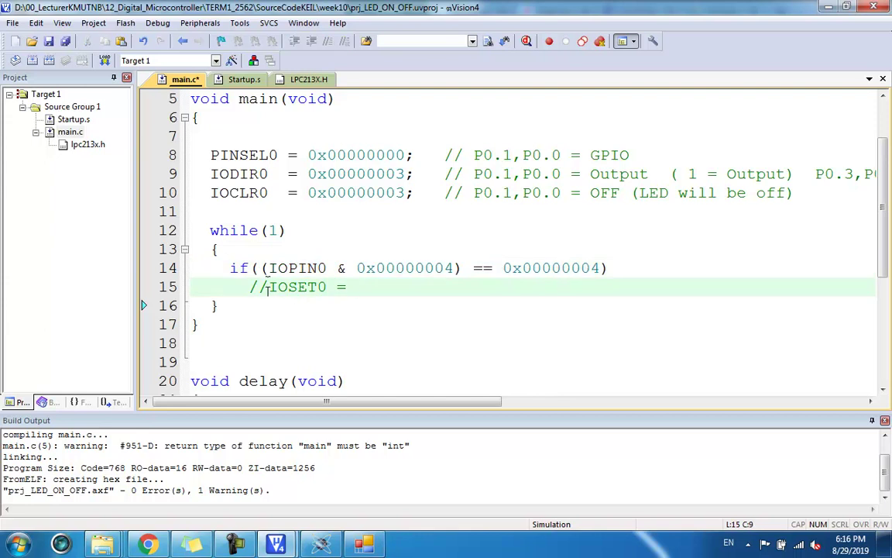
pyautogui.press('BackSpace')
pyautogui.press('BackSpace')
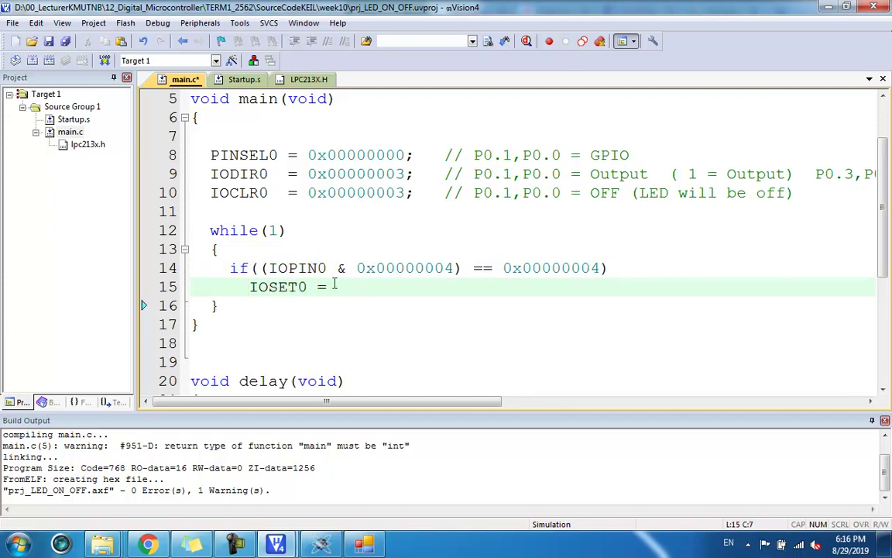
pyautogui.click(338, 287)
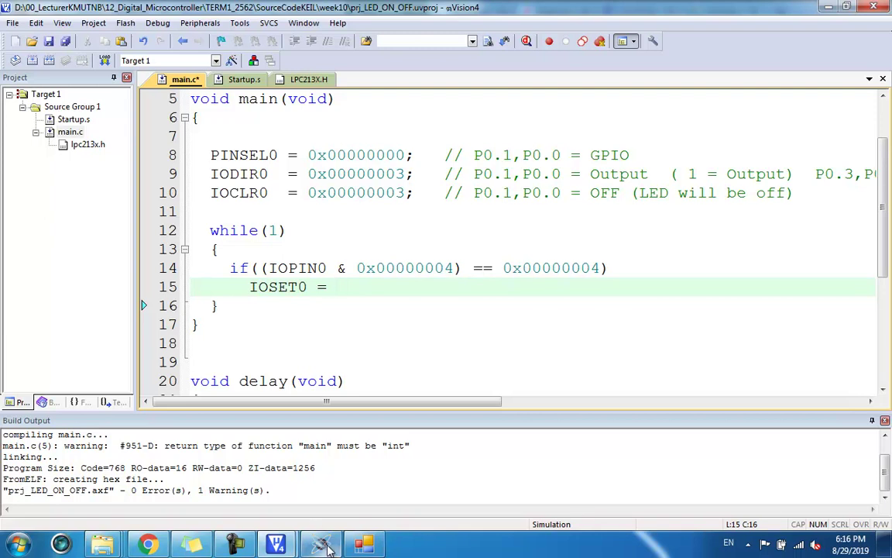
# - Check the P0.2 switch circuit in the Proteus schematic and the bit selection in Bit To Hex, and return to main.c in µVision
pyautogui.hotkey('alt', 'Tab')
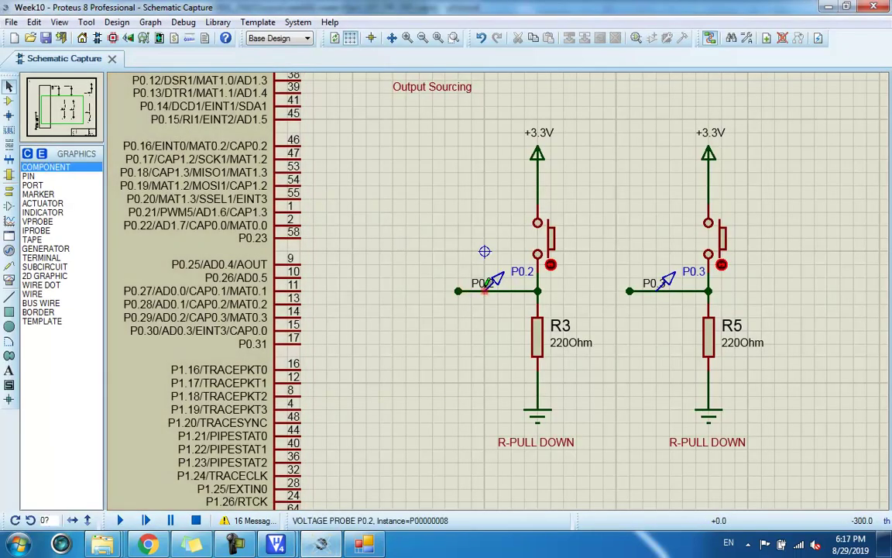
pyautogui.click(370, 545)
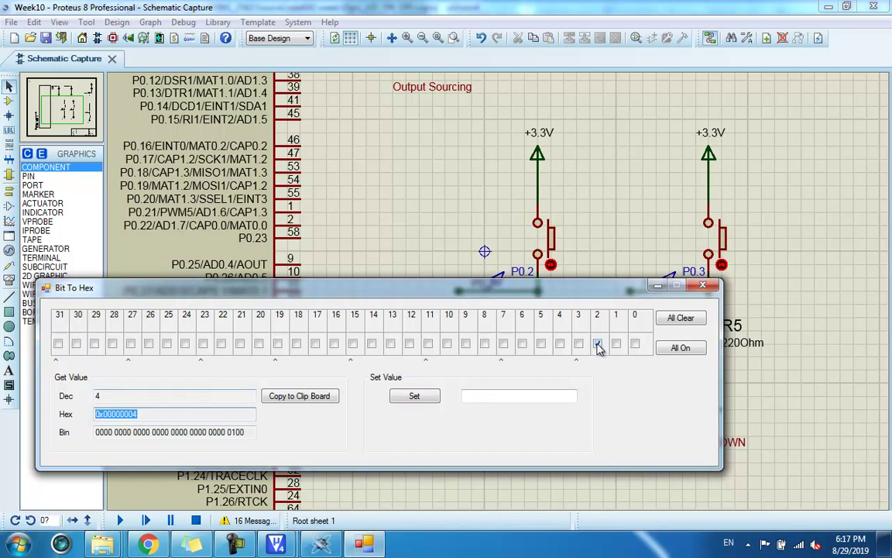
pyautogui.moveTo(275, 544)
pyautogui.click(201, 465)
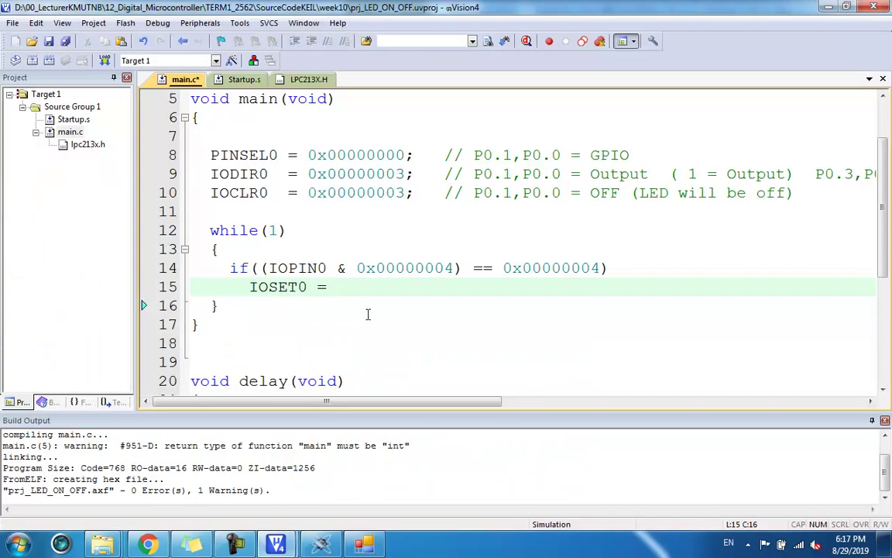
# - Complete the statement under the if condition as IOSET0 = 0x00000004; in main.c
pyautogui.hotkey('ctrl', 'v')
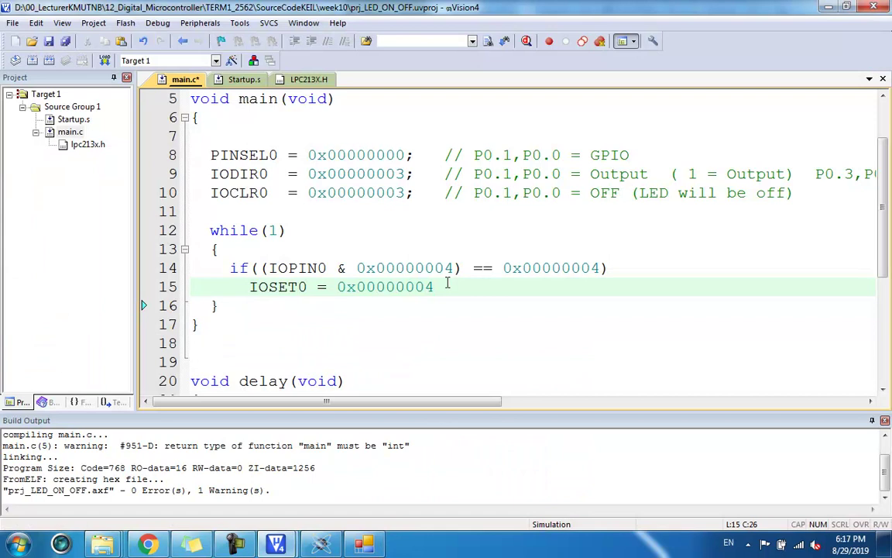
pyautogui.write(';')
pyautogui.moveTo(338, 287); pyautogui.dragTo(436, 287)
pyautogui.click(447, 286)
pyautogui.moveTo(260, 268); pyautogui.dragTo(605, 267)
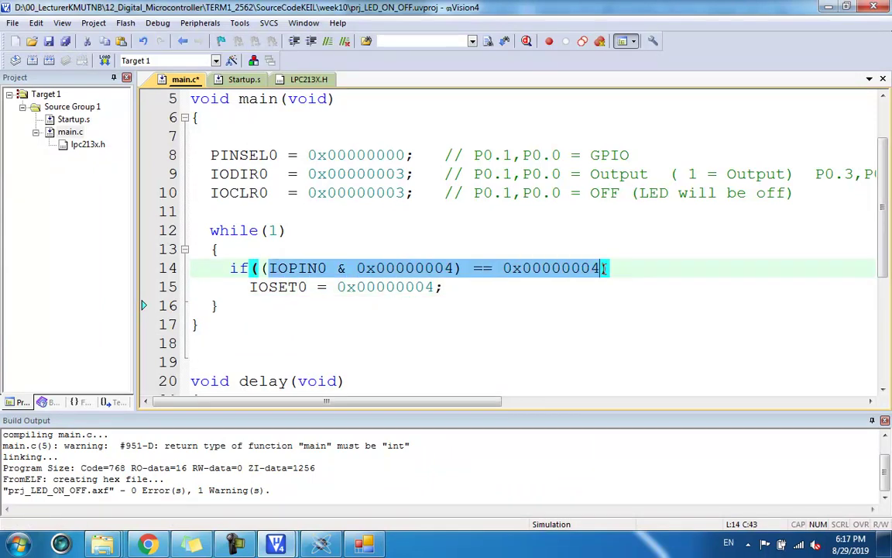
pyautogui.moveTo(446, 288); pyautogui.dragTo(252, 288)
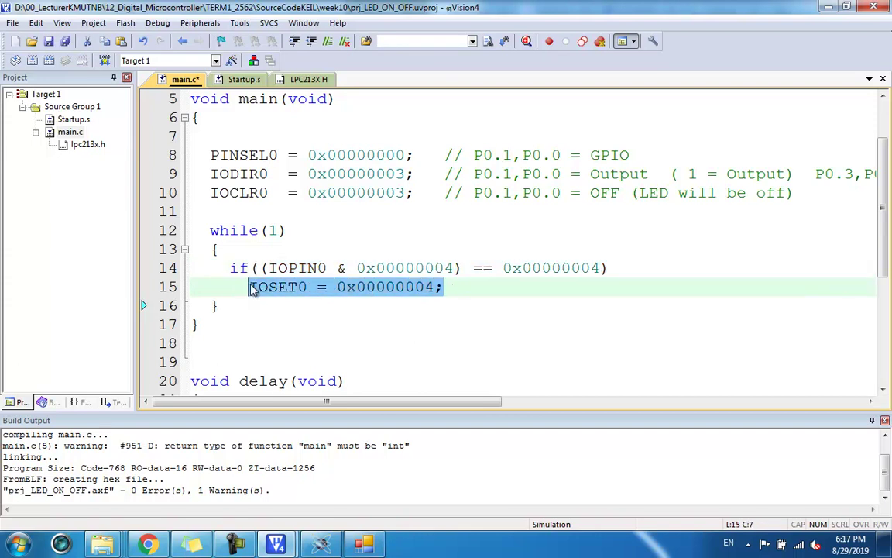
pyautogui.click(451, 286)
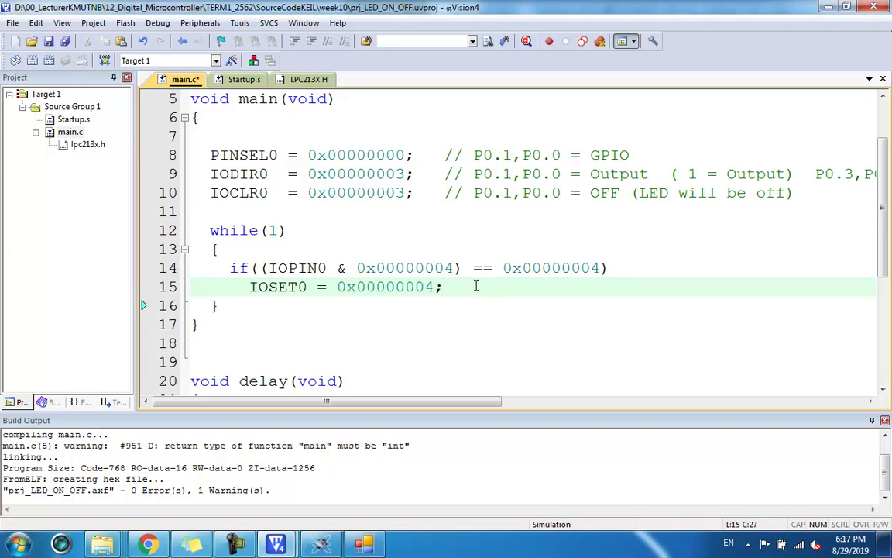
# - Add an else branch below the IOSET0 line and start an IOCLR0 assignment inside it
pyautogui.press('Return')
pyautogui.write('else')
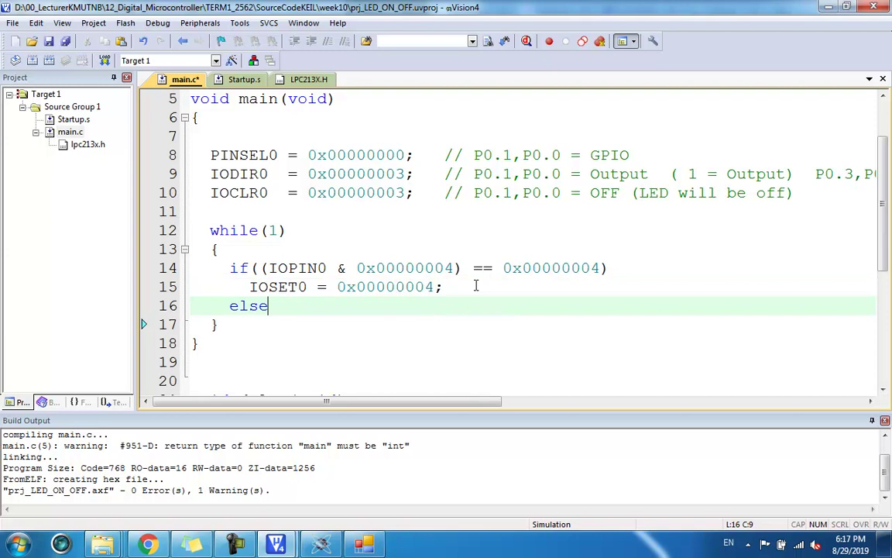
pyautogui.press('Return')
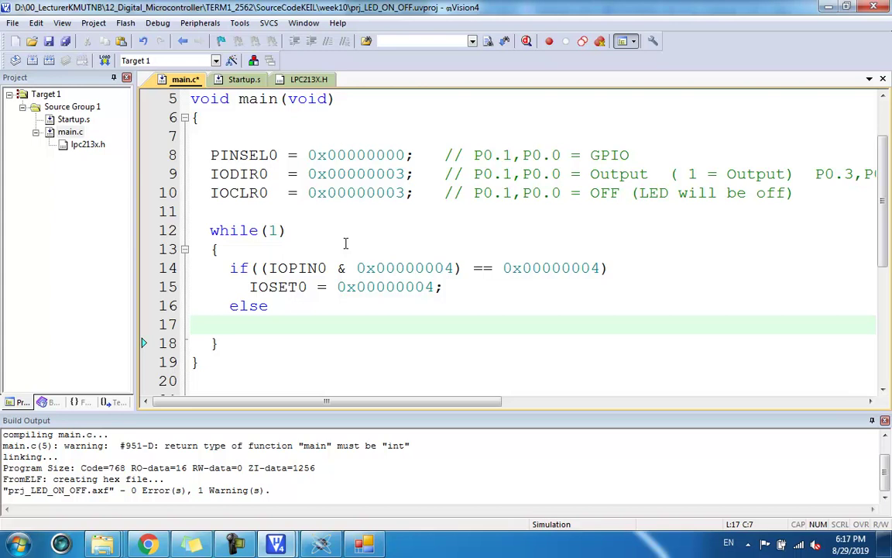
pyautogui.doubleClick(231, 193)
pyautogui.hotkey('ctrl', 'c')
pyautogui.click(265, 319)
pyautogui.hotkey('ctrl', 'v')
pyautogui.write('=')
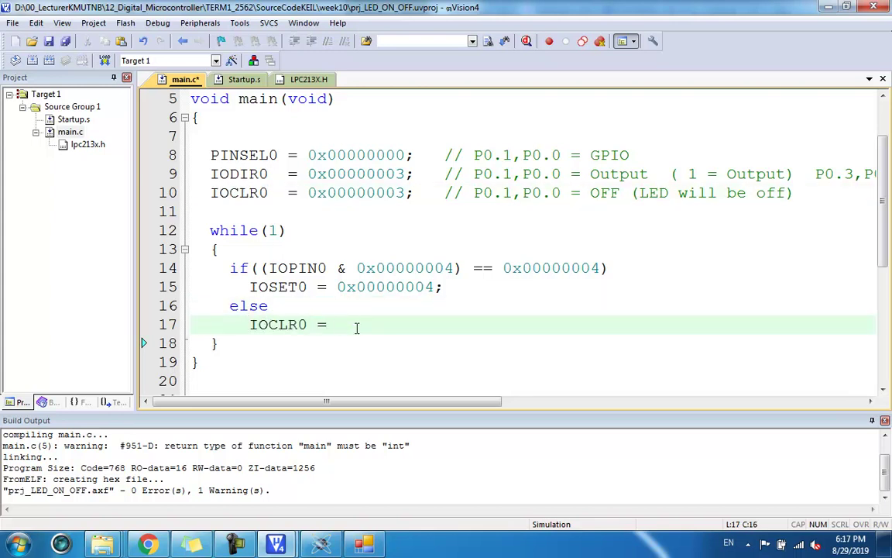
# - Complete the else branch's IOCLR0 assignment with the value 0x00000004 and a closing semicolon
pyautogui.doubleClick(342, 287)
pyautogui.hotkey('ctrl', 'c')
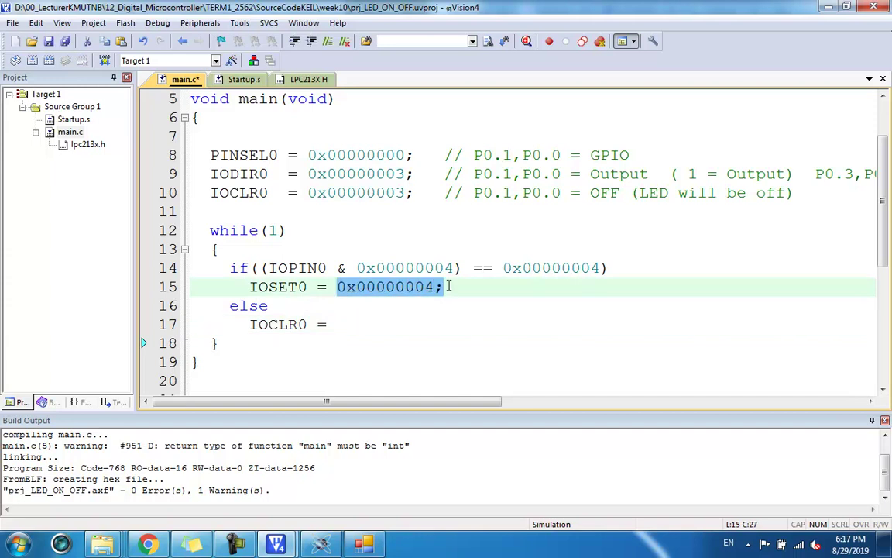
pyautogui.click(399, 308)
pyautogui.click(383, 325)
pyautogui.hotkey('ctrl', 'v')
pyautogui.write(';')
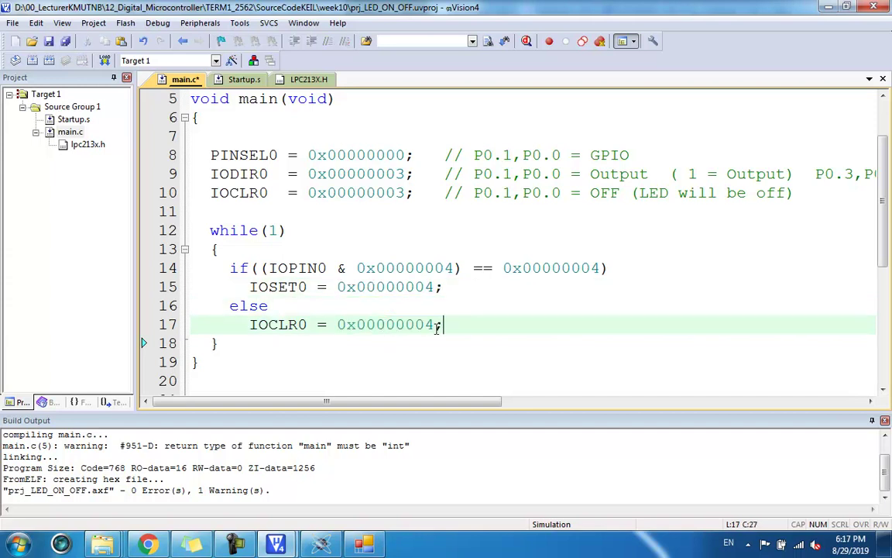
pyautogui.click(444, 324)
pyautogui.press('Up')
pyautogui.press('Up')
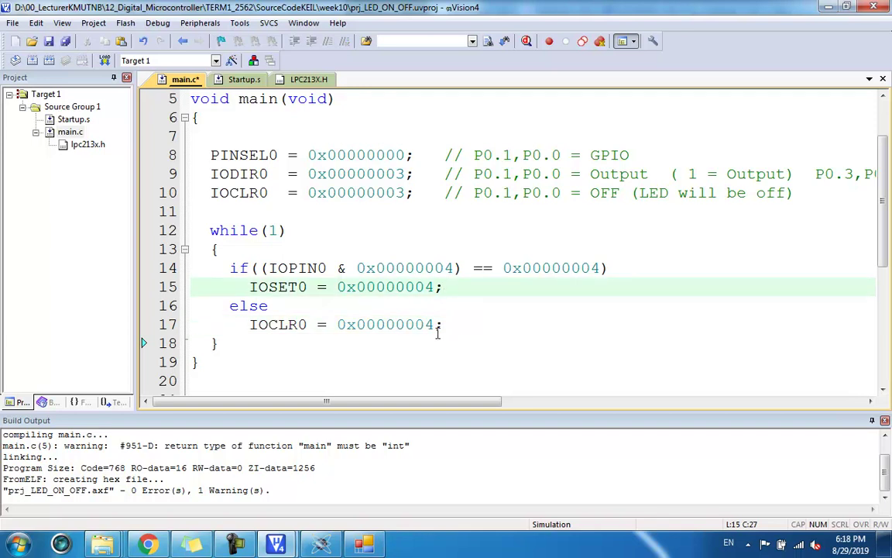
# - Rebuild all target files of the prj_LED_ON_OFF project
pyautogui.click(48, 60)
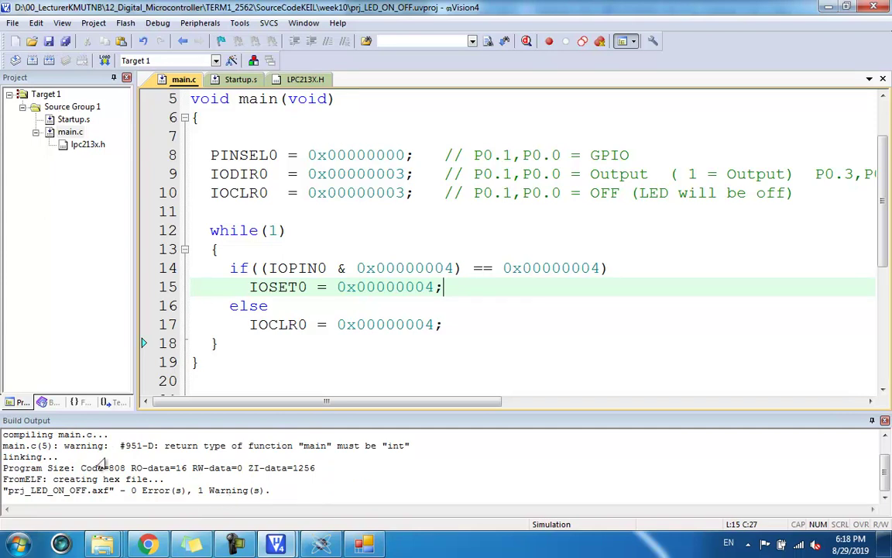
pyautogui.click(48, 61)
pyautogui.click(48, 60)
pyautogui.moveTo(136, 169); pyautogui.dragTo(133, 170)
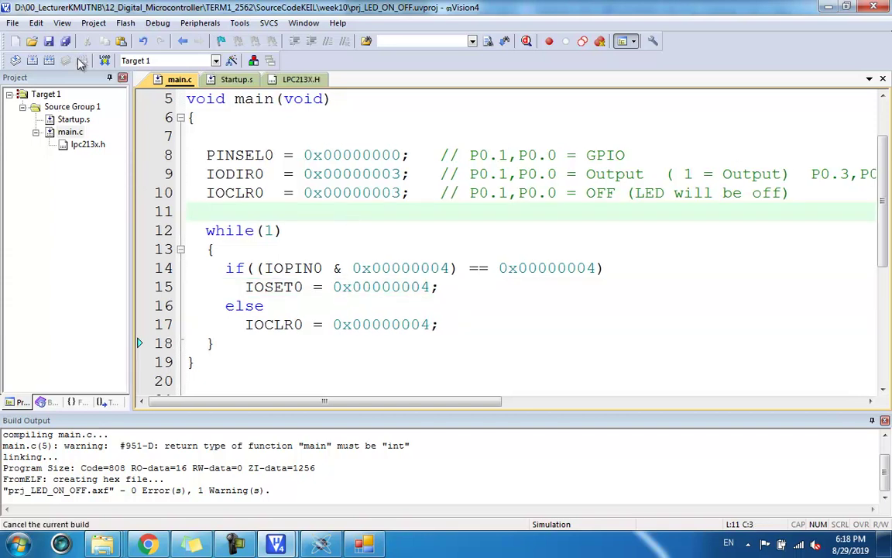
pyautogui.click(323, 192)
# - Switch to the Proteus schematic and check the program file assigned in the properties of microcontroller U1, leaving them unedited
pyautogui.click(364, 545)
pyautogui.click(321, 544)
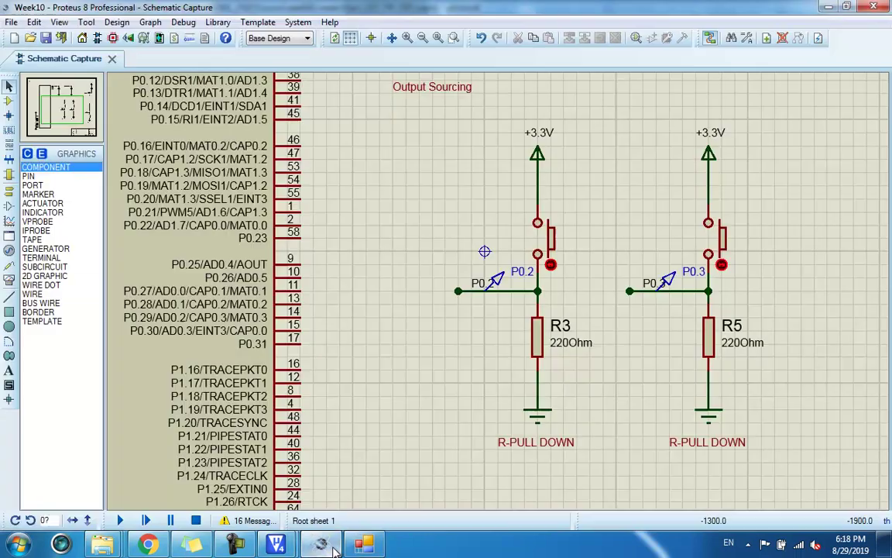
pyautogui.scroll(-3, 456, 265)
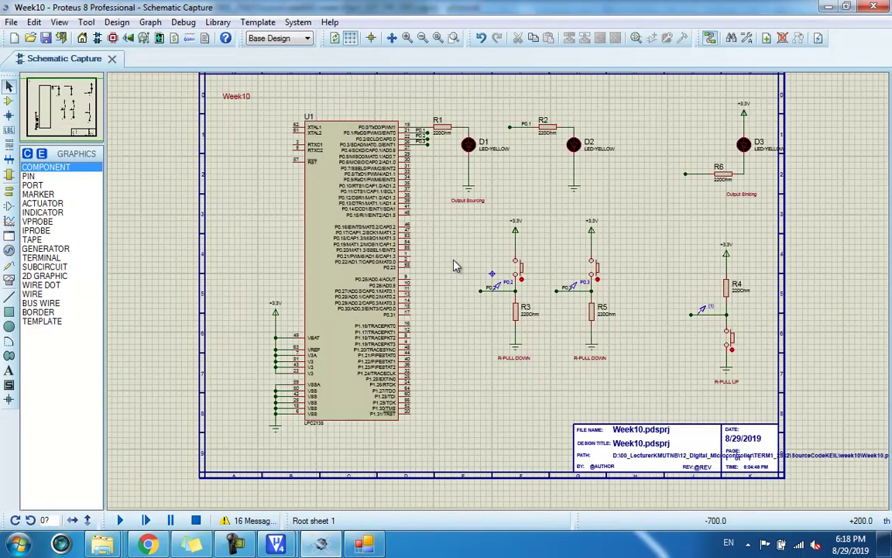
pyautogui.scroll(3, 495, 294)
pyautogui.scroll(-2, 501, 302)
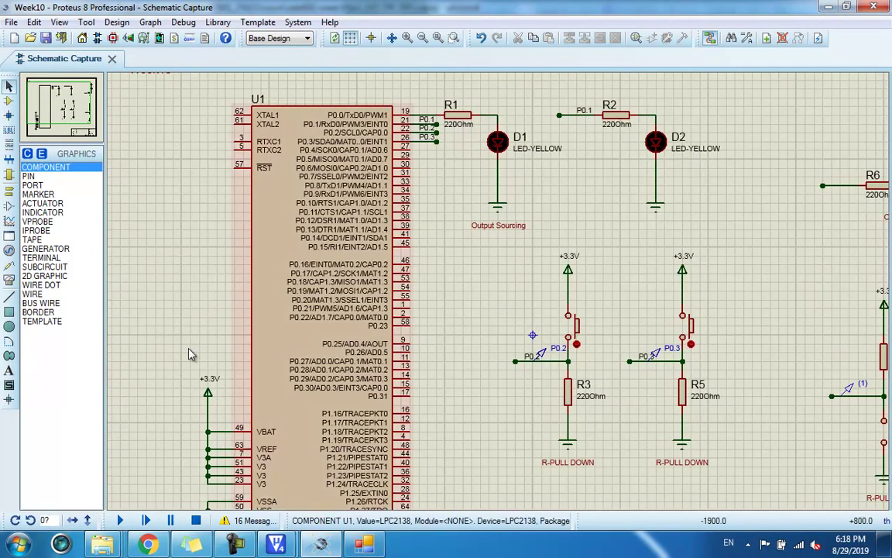
pyautogui.doubleClick(360, 279)
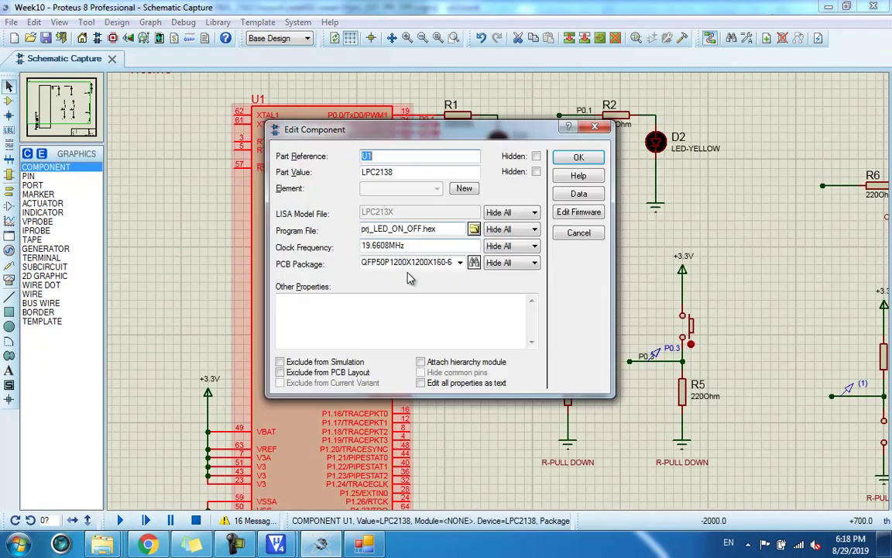
pyautogui.moveTo(433, 214)
pyautogui.mouseDown()
pyautogui.moveTo(434, 236)
pyautogui.moveTo(430, 185)
pyautogui.mouseUp()
pyautogui.press('Escape')
pyautogui.click(594, 127)
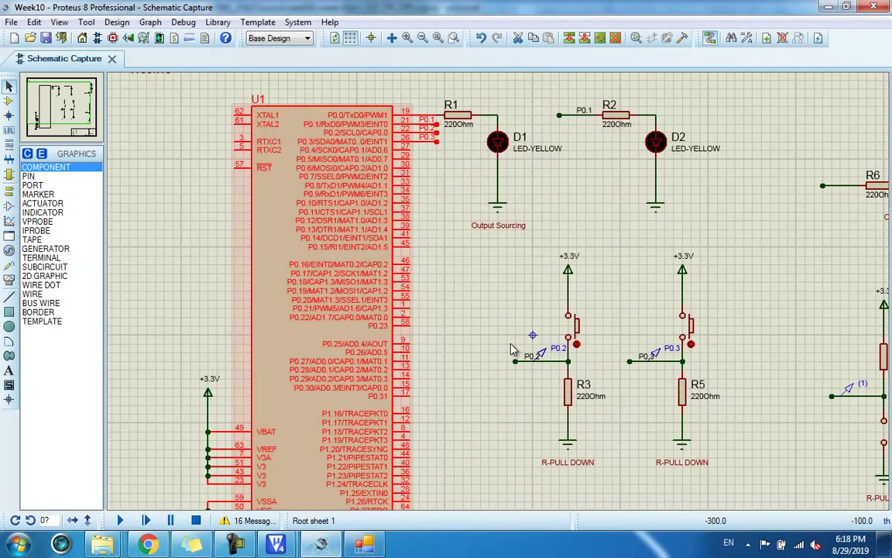
# - Run the simulation, operate the P0.2 push button several times to test the LED response, and stop it
pyautogui.click(124, 521)
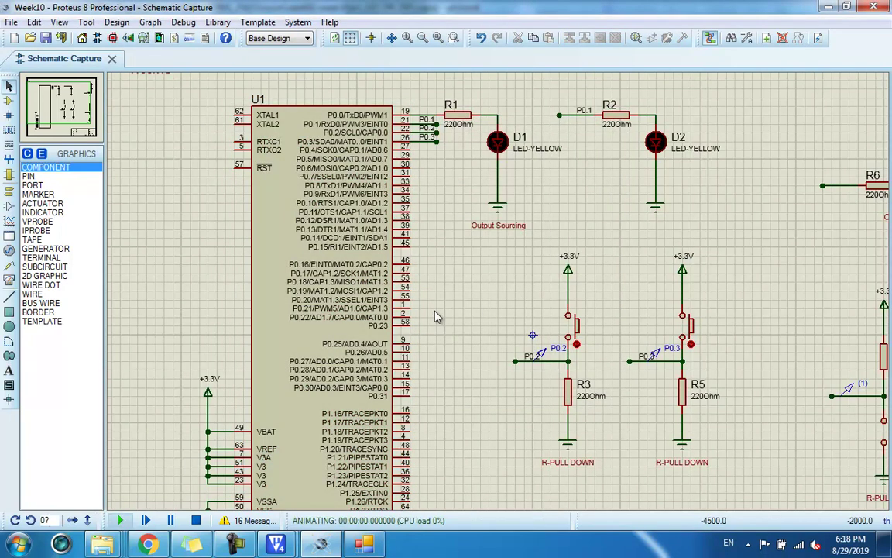
pyautogui.click(579, 327)
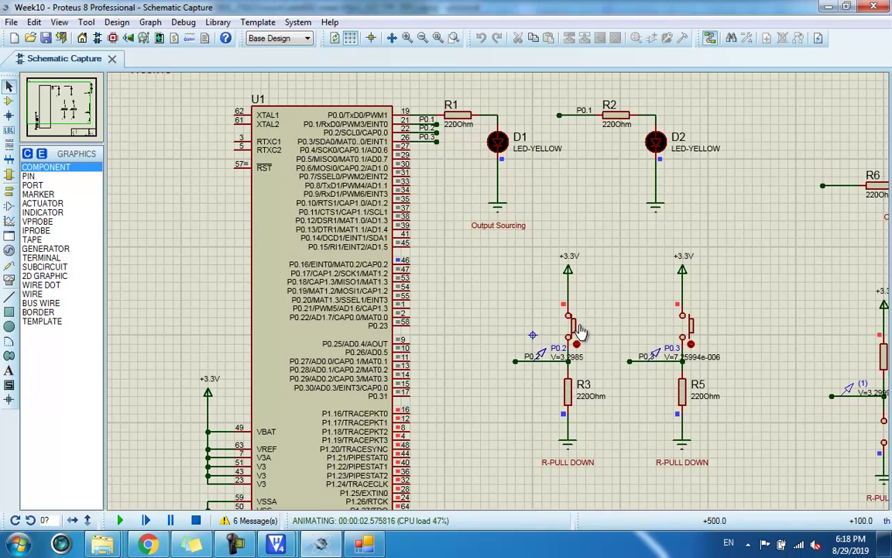
pyautogui.click(580, 330)
pyautogui.click(580, 330)
pyautogui.click(580, 331)
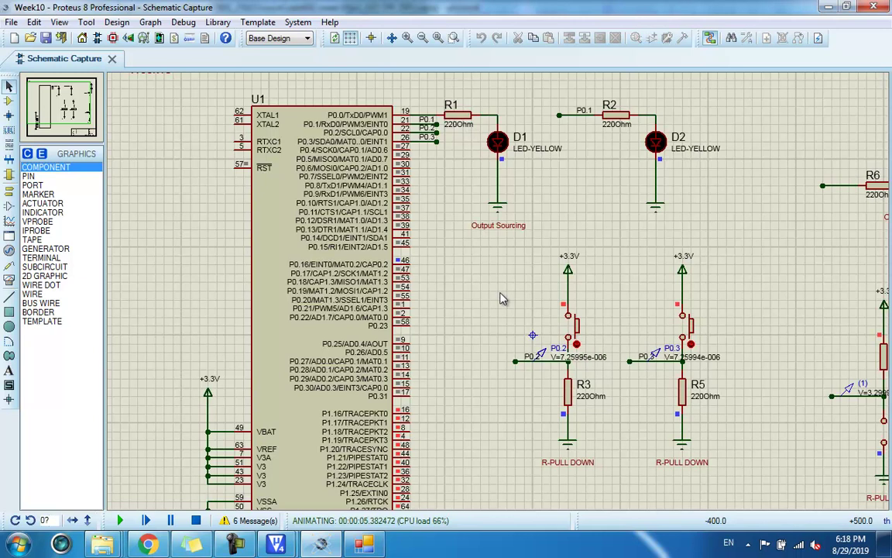
pyautogui.click(196, 520)
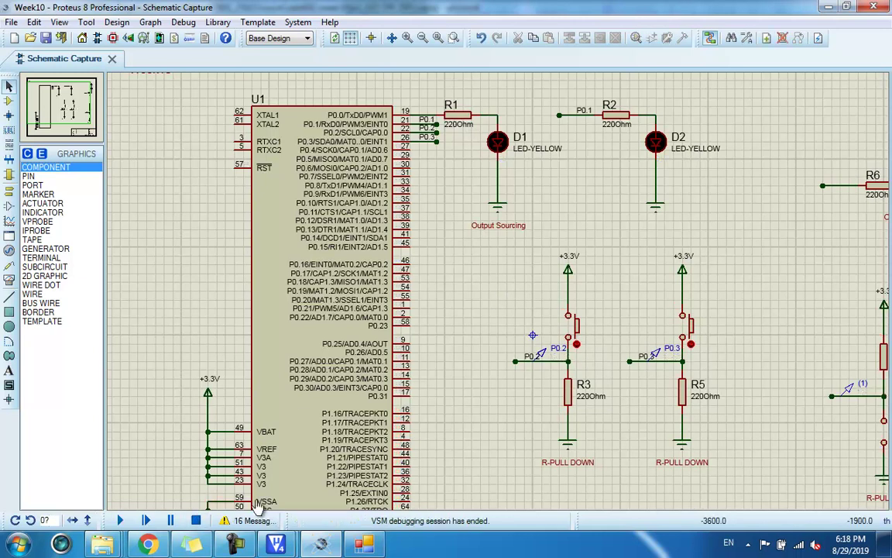
# - Return to main.c in µVision and check the if condition's 0x00000004 mask against the Bit To Hex tool
pyautogui.moveTo(277, 543)
pyautogui.click(236, 467)
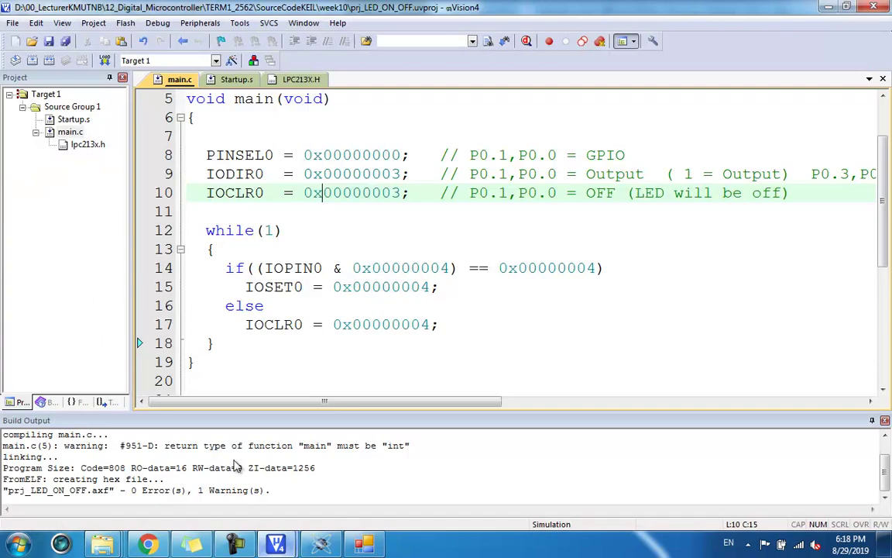
pyautogui.click(275, 230)
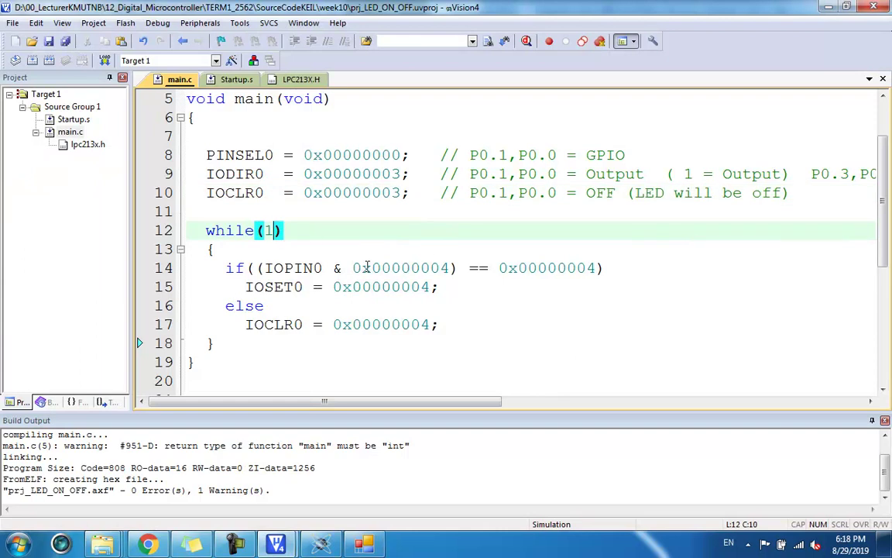
pyautogui.click(418, 267)
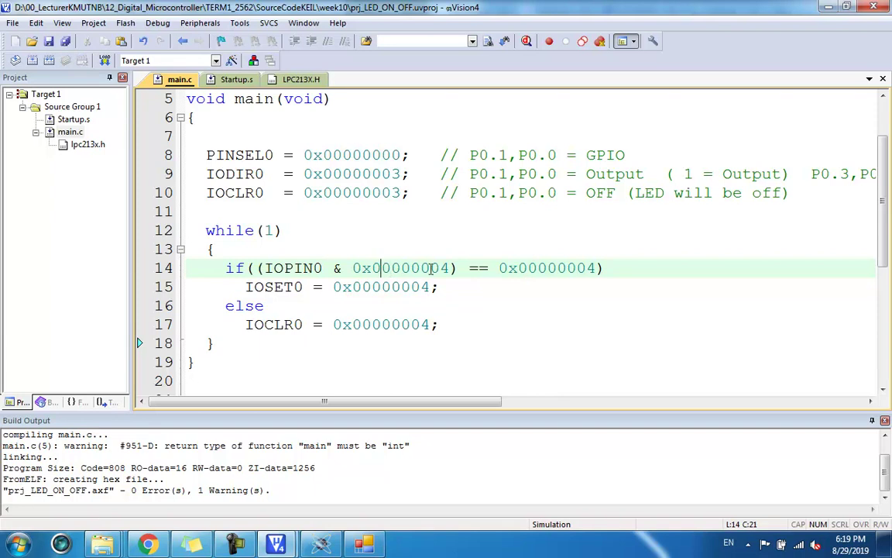
pyautogui.click(365, 544)
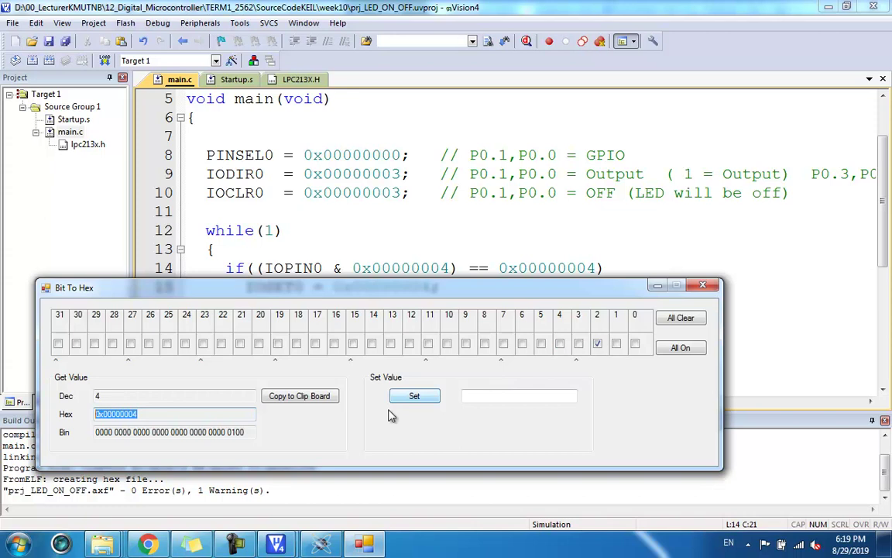
pyautogui.moveTo(273, 546)
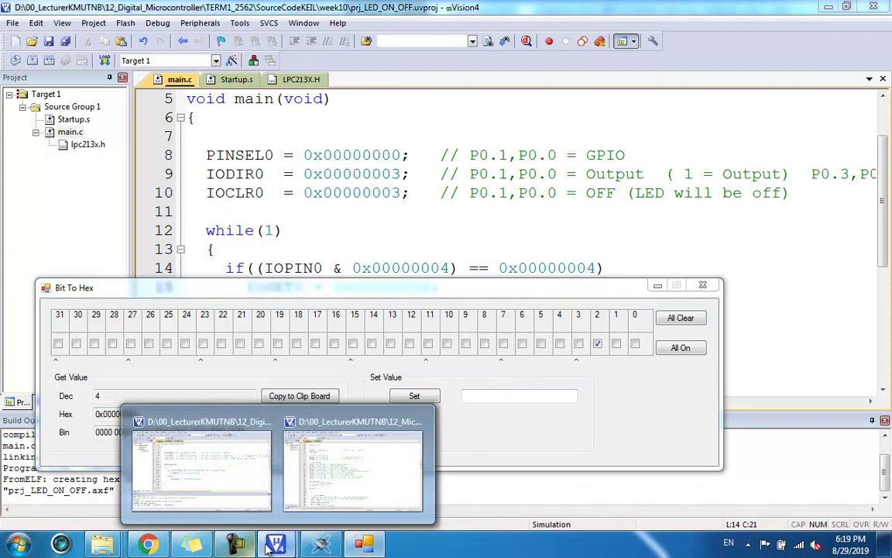
# - Switch back to Proteus, repeat the simulation with the P0.2 button, inspect U1's pins near R1, and stop the run
pyautogui.click(319, 545)
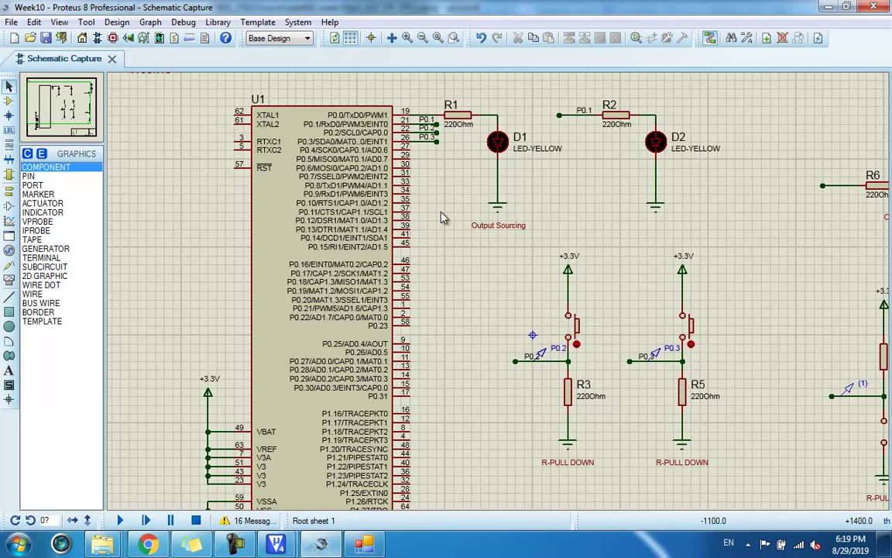
pyautogui.click(120, 520)
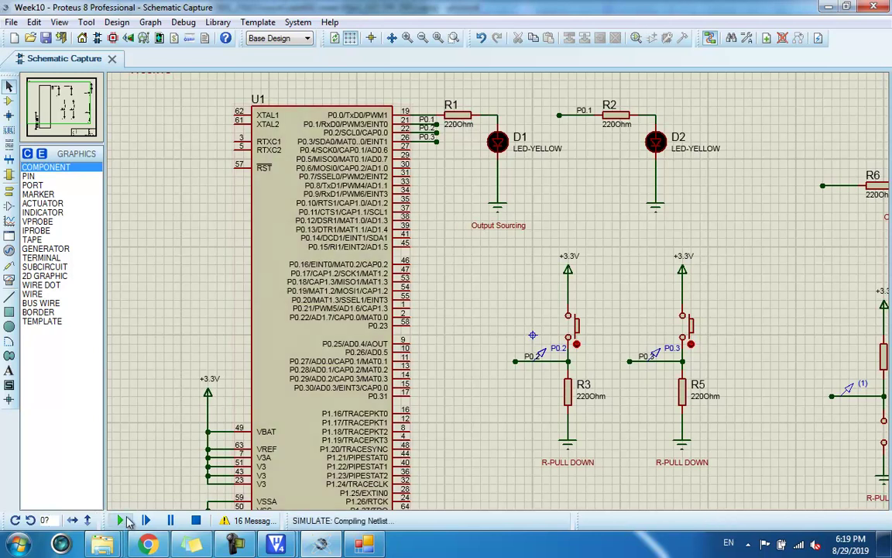
pyautogui.click(571, 327)
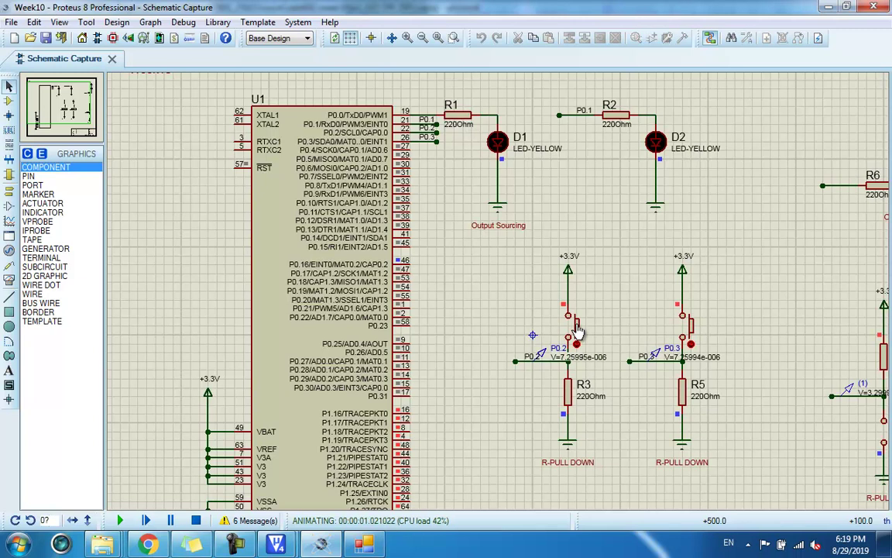
pyautogui.click(573, 326)
pyautogui.scroll(3, 413, 103)
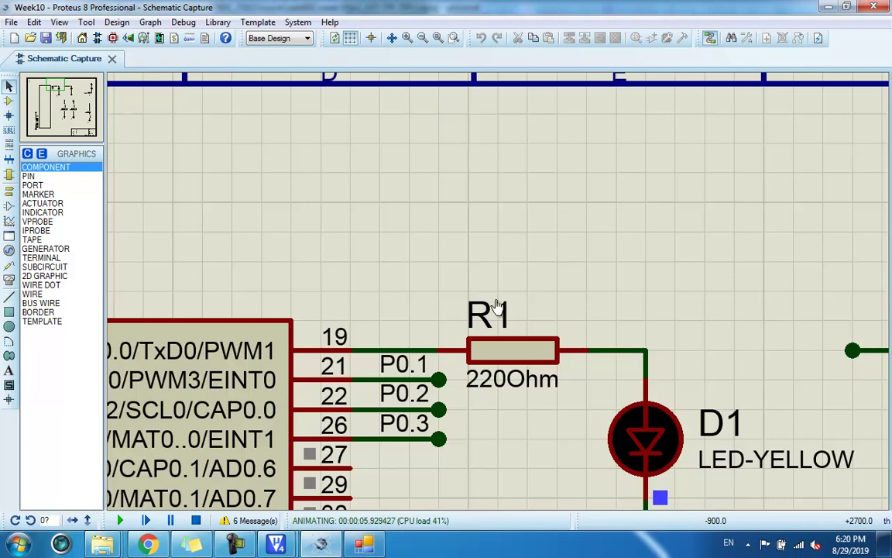
pyautogui.click(197, 521)
# - Place voltage probes on U1's P0.0 wire leading to R1 and on its P0.2 wire
pyautogui.click(8, 268)
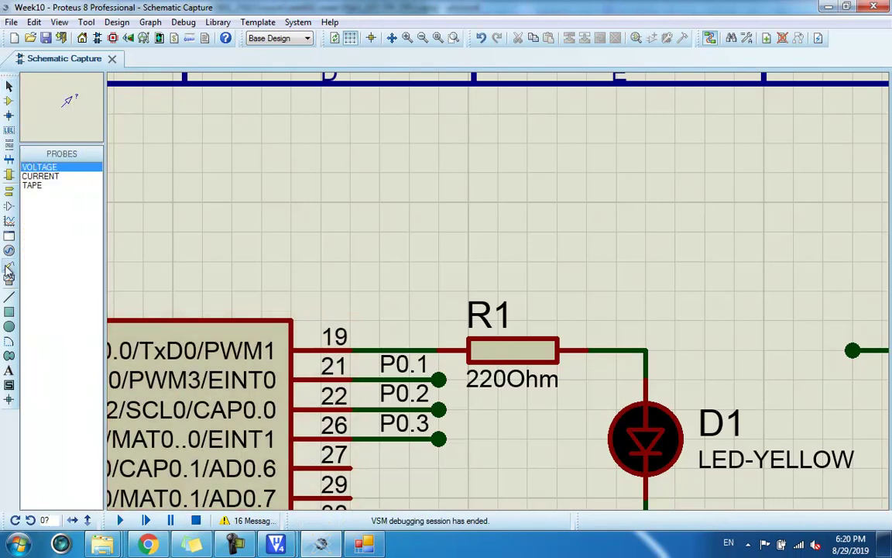
pyautogui.click(385, 343)
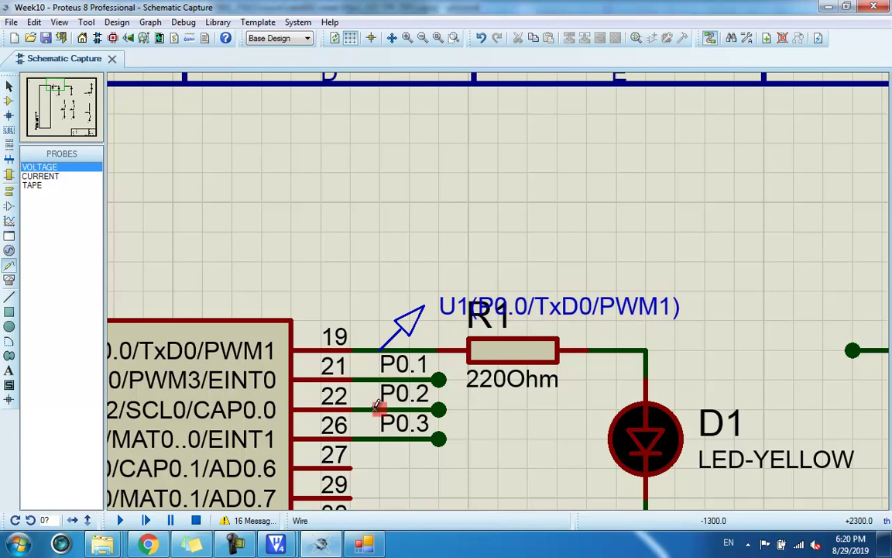
pyautogui.click(378, 406)
# - Run the simulation, operate the P0.2 push button several times while checking U1's P0.0 and P0.2 voltage probes, and stop the run
pyautogui.click(120, 520)
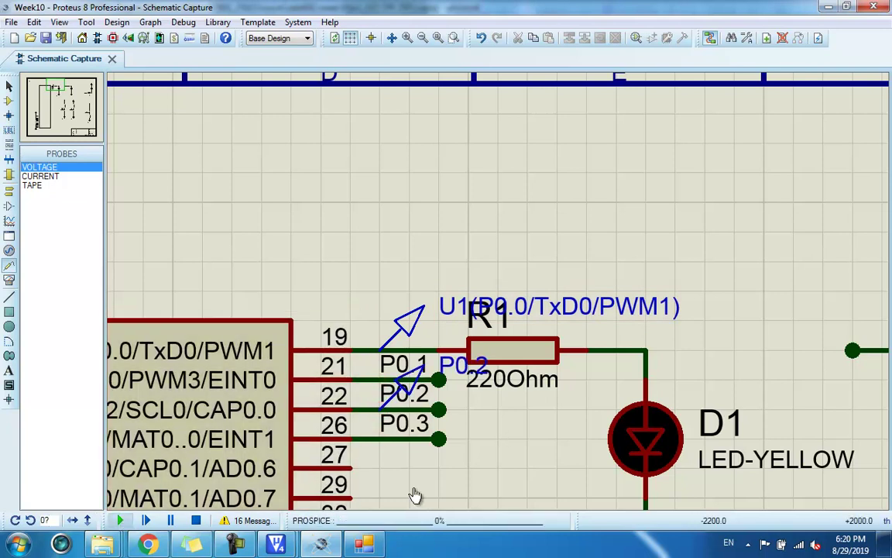
pyautogui.scroll(-3, 500, 474)
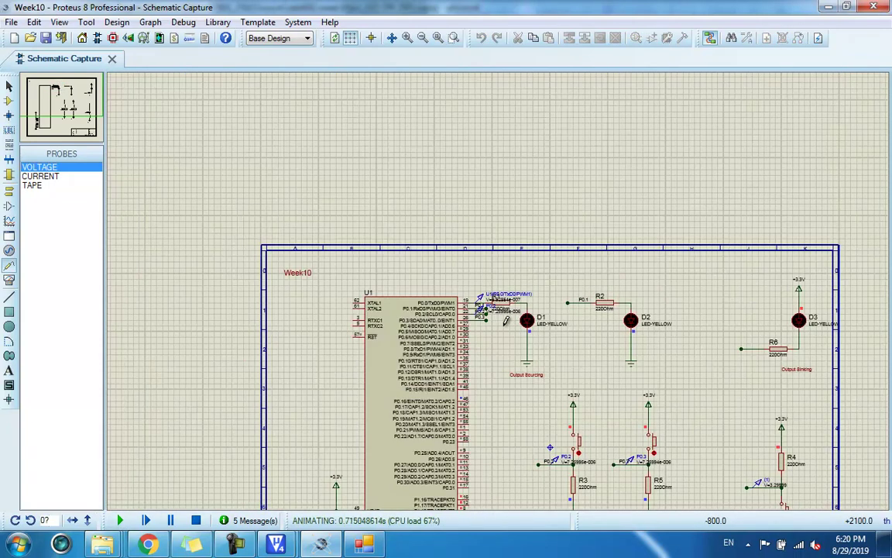
pyautogui.scroll(1, 500, 474)
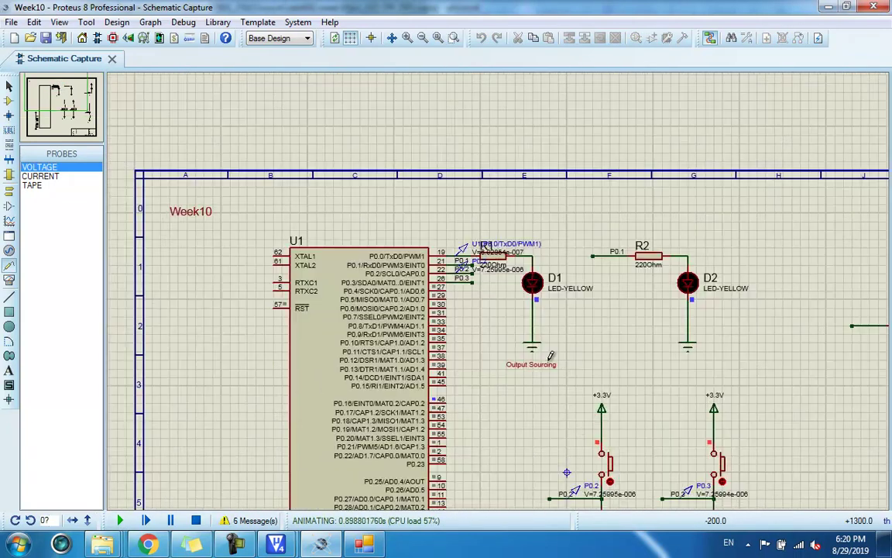
pyautogui.click(608, 471)
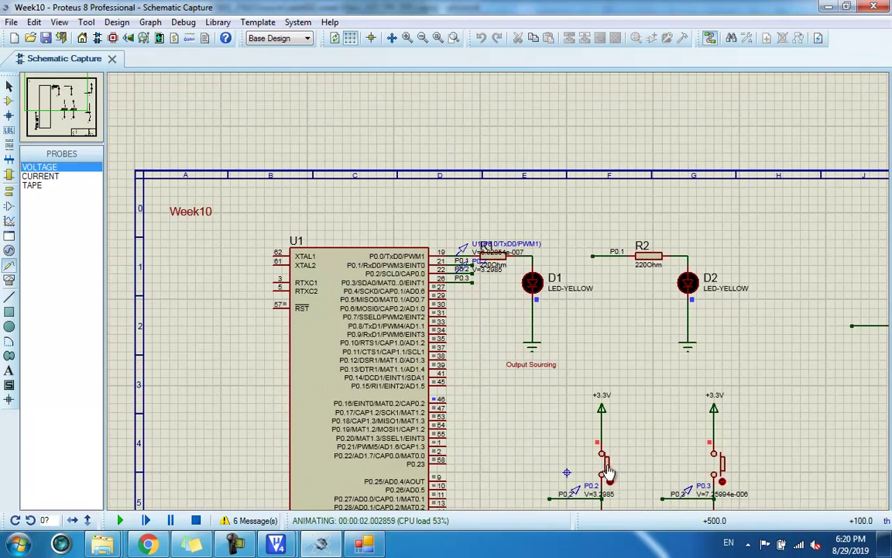
pyautogui.click(608, 470)
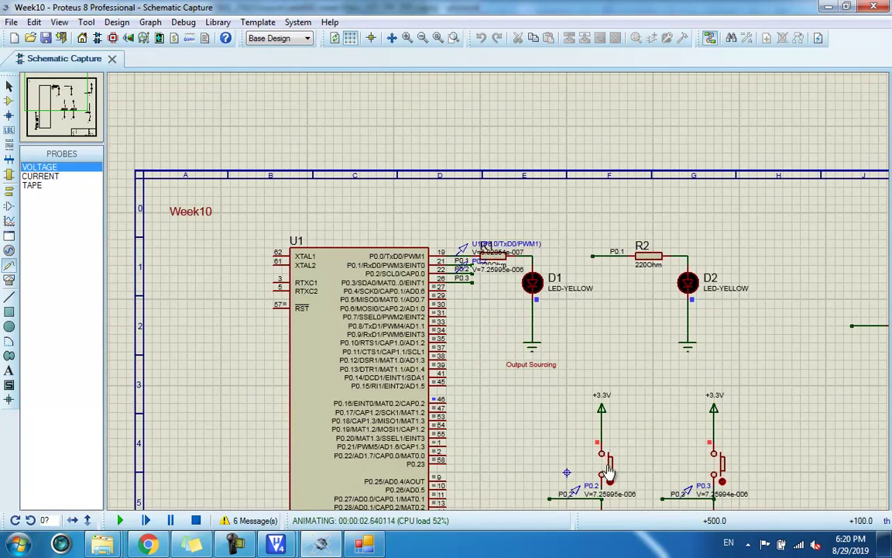
pyautogui.click(609, 471)
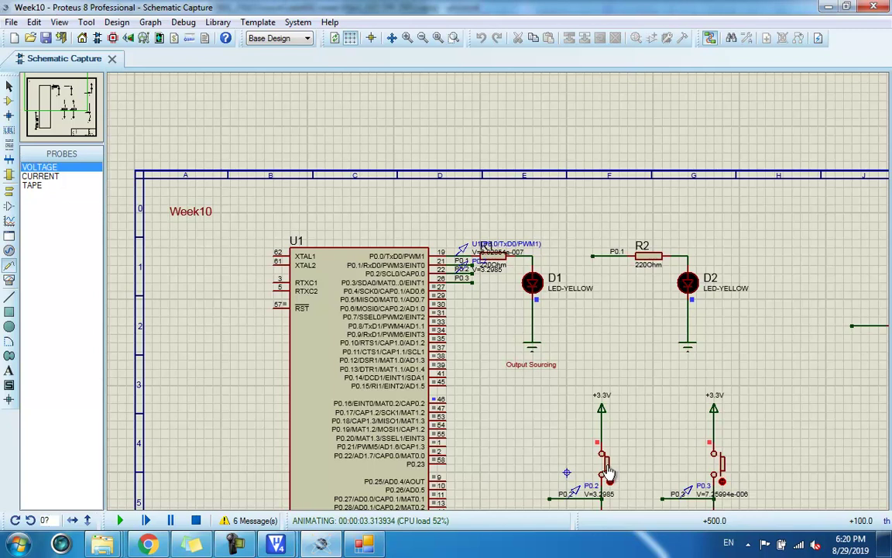
pyautogui.click(608, 471)
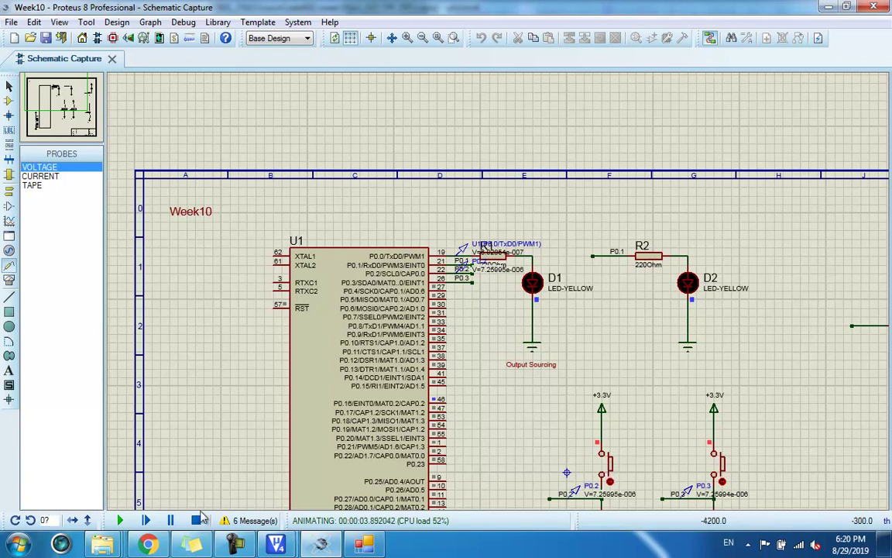
pyautogui.click(196, 520)
# - Set the value of pull-down resistor R3 on the P0.2 push button to 120Ohm
pyautogui.scroll(-3, 498, 464)
pyautogui.scroll(3, 581, 458)
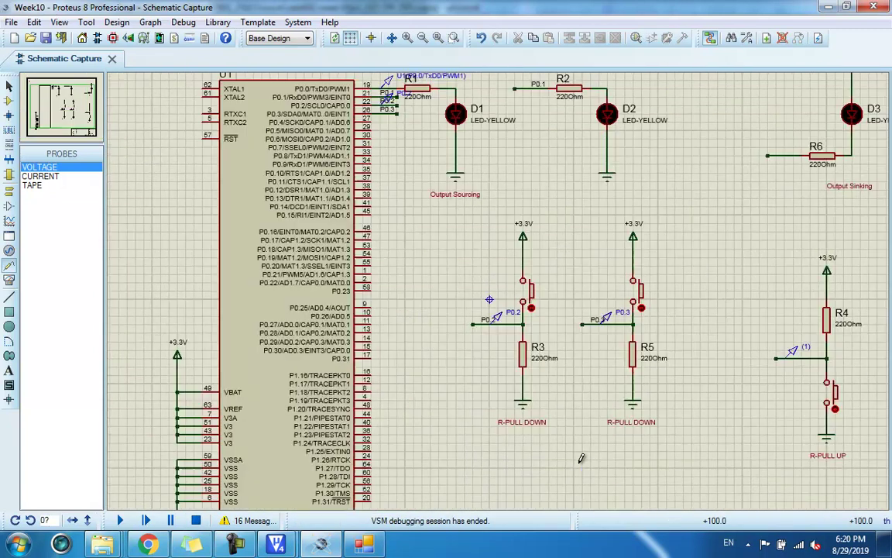
pyautogui.scroll(1, 496, 292)
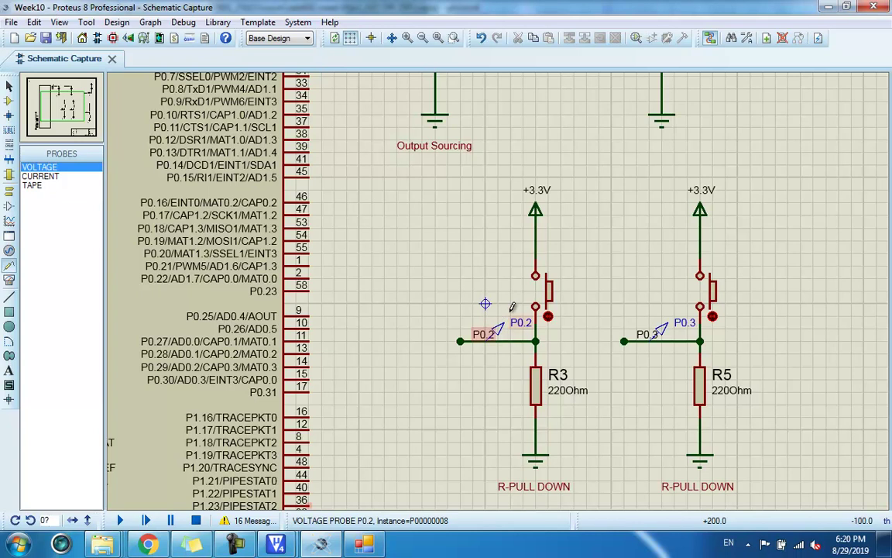
pyautogui.doubleClick(552, 391)
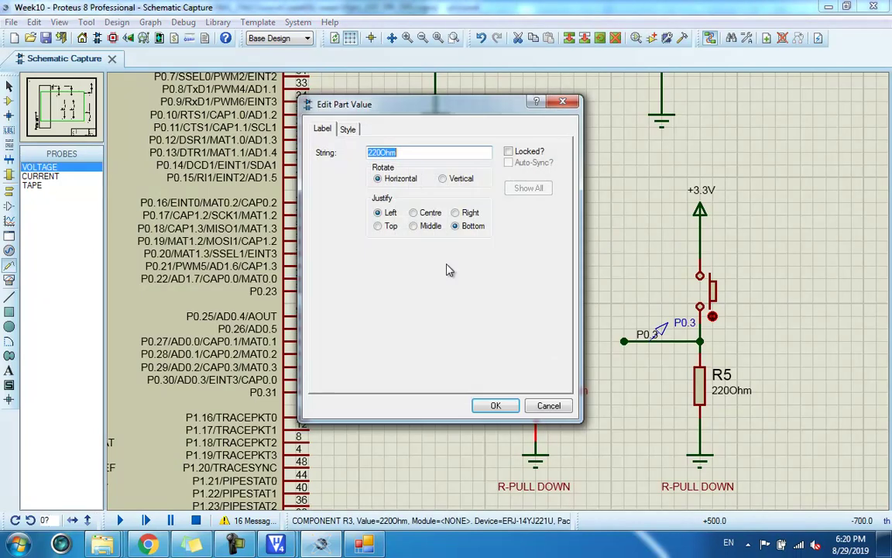
pyautogui.click(375, 152)
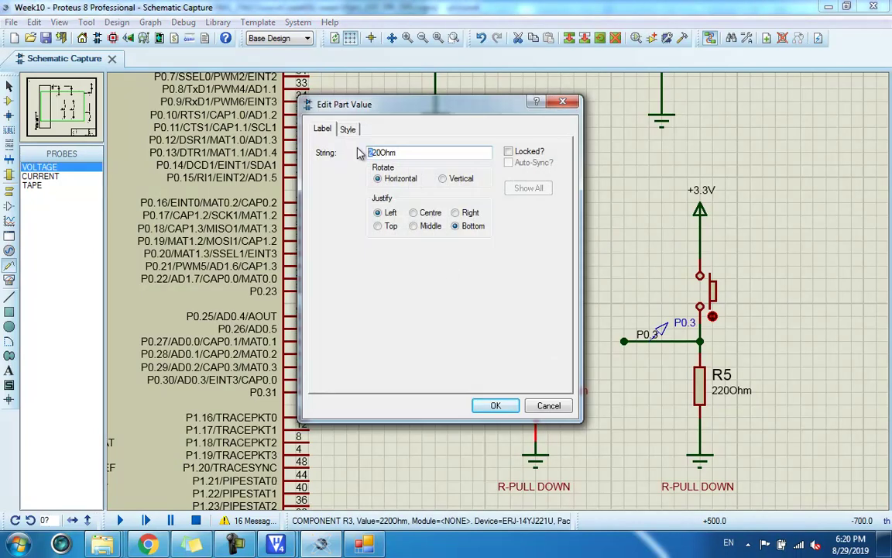
pyautogui.write('1')
pyautogui.click(494, 405)
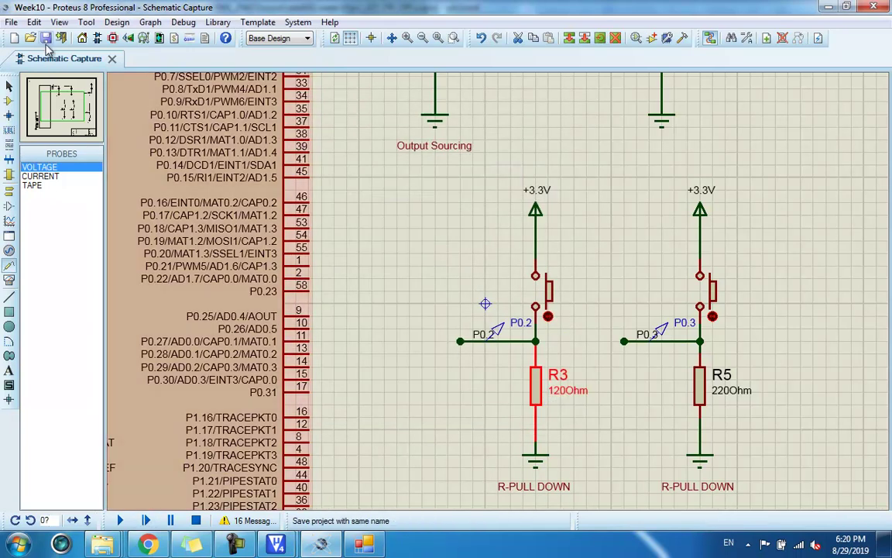
# - Rerun the simulation with the changed R3, operate the P0.2 button while watching D1 and U1's probes up close, and stop it
pyautogui.click(120, 520)
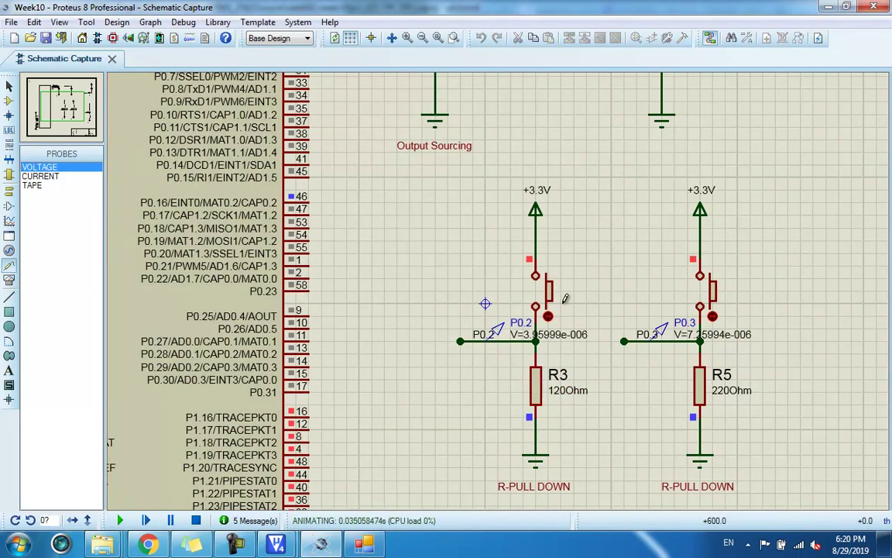
pyautogui.scroll(-3, 495, 263)
pyautogui.scroll(3, 501, 287)
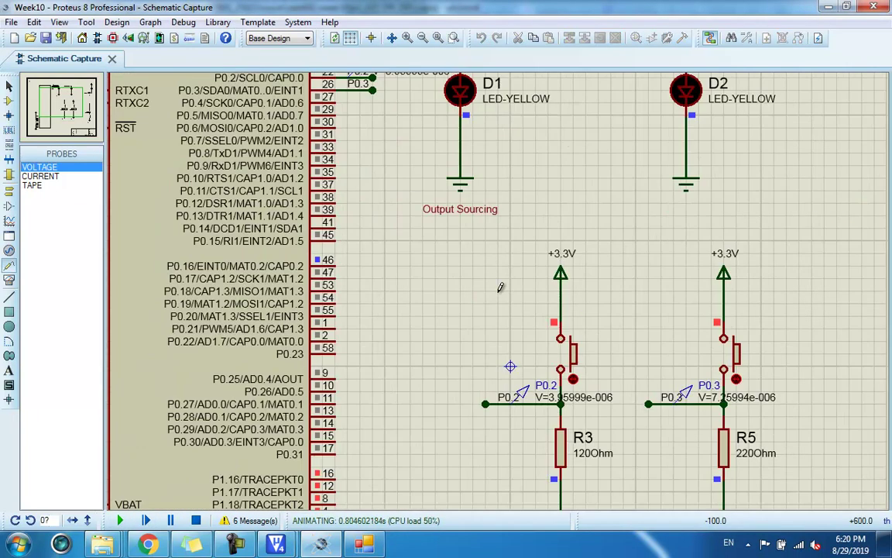
pyautogui.scroll(-1, 500, 287)
pyautogui.click(546, 333)
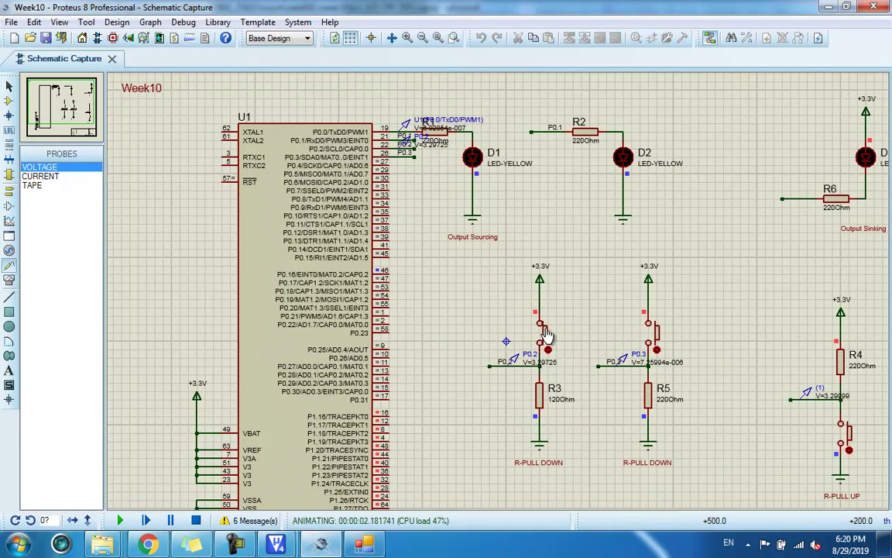
pyautogui.scroll(1, 503, 349)
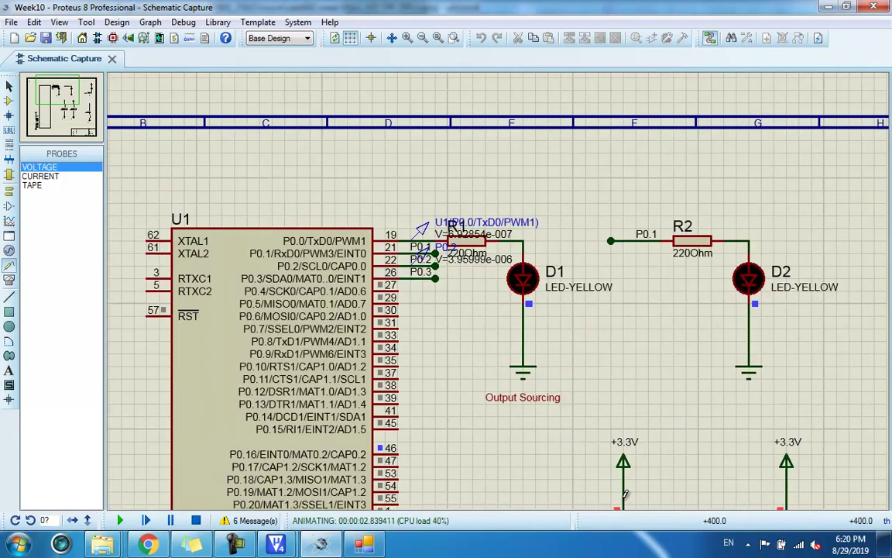
pyautogui.scroll(-1, 626, 492)
pyautogui.click(587, 460)
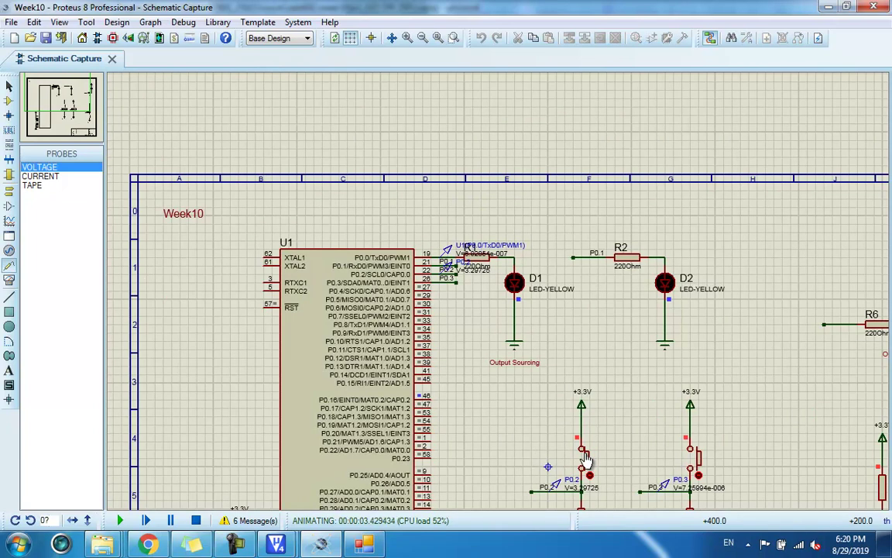
pyautogui.click(453, 38)
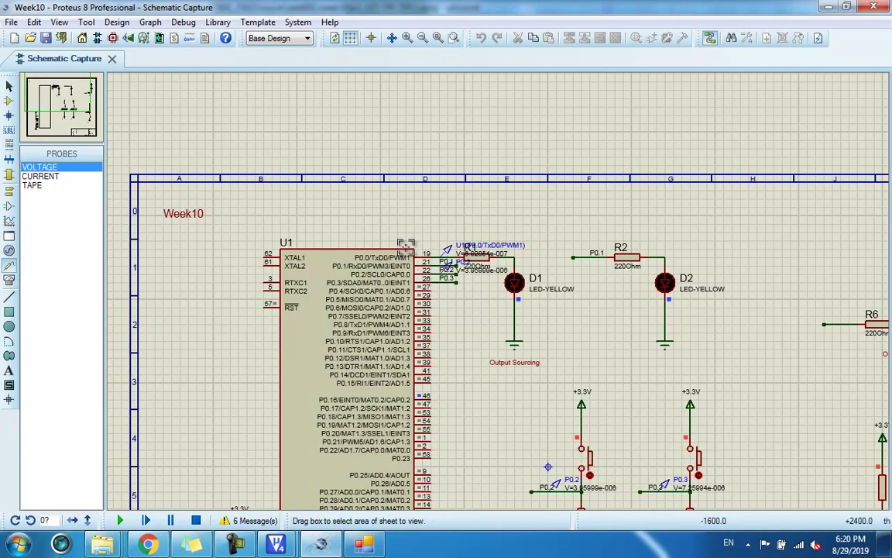
pyautogui.moveTo(406, 246); pyautogui.dragTo(610, 488)
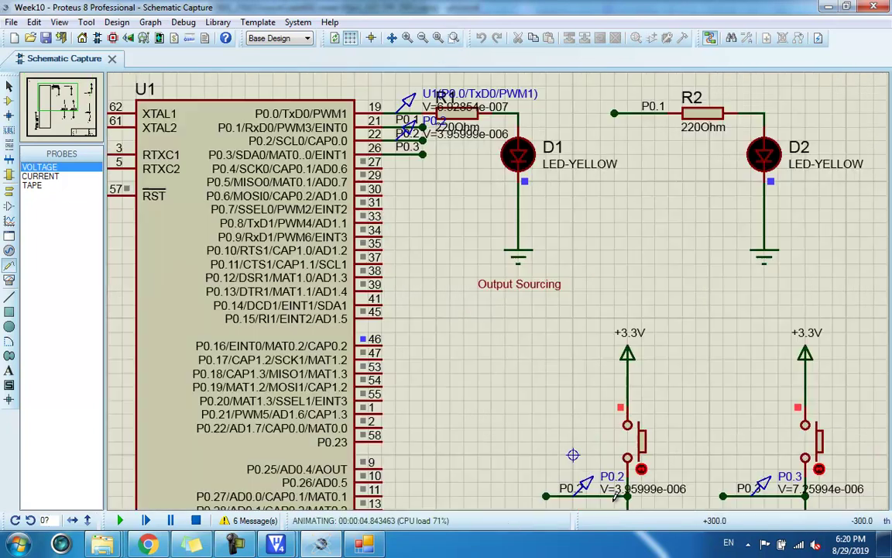
pyautogui.click(640, 447)
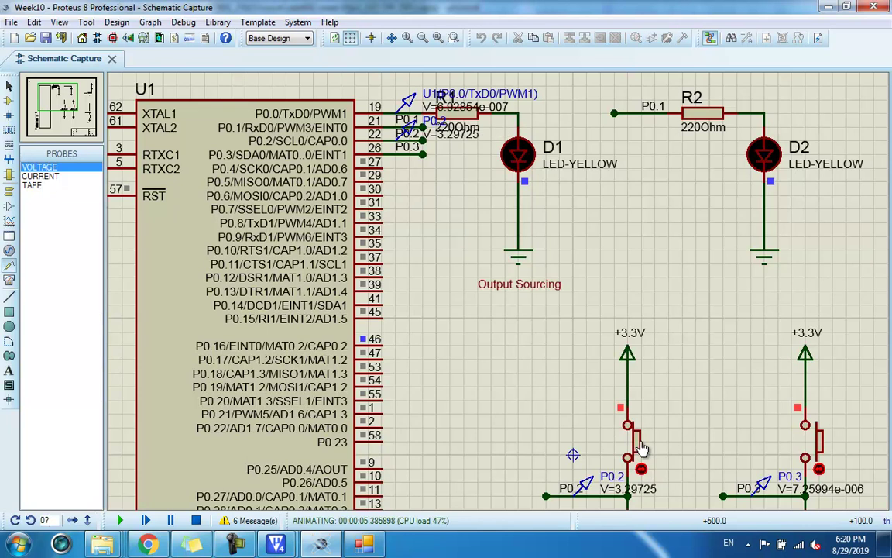
pyautogui.click(641, 448)
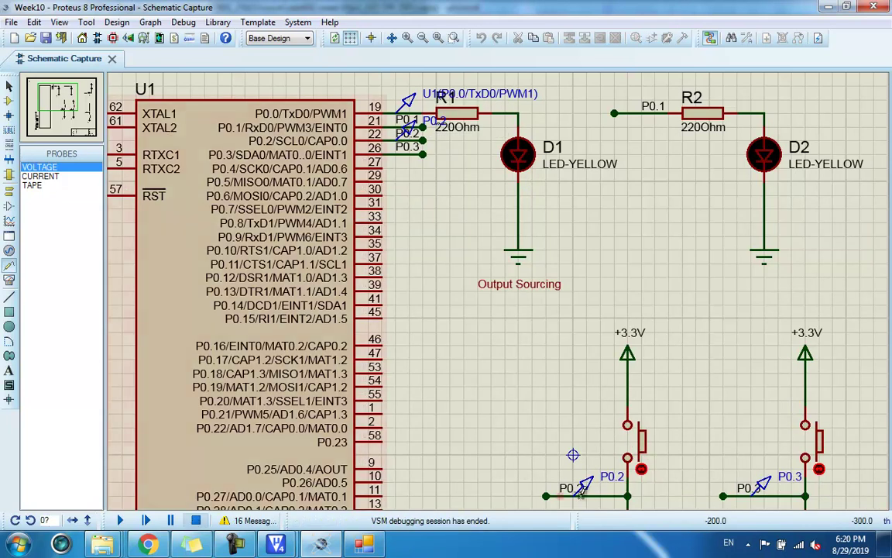
# - Set the value of pull-down resistor R3 to 10Ohm
pyautogui.scroll(-2, 579, 488)
pyautogui.scroll(1, 563, 398)
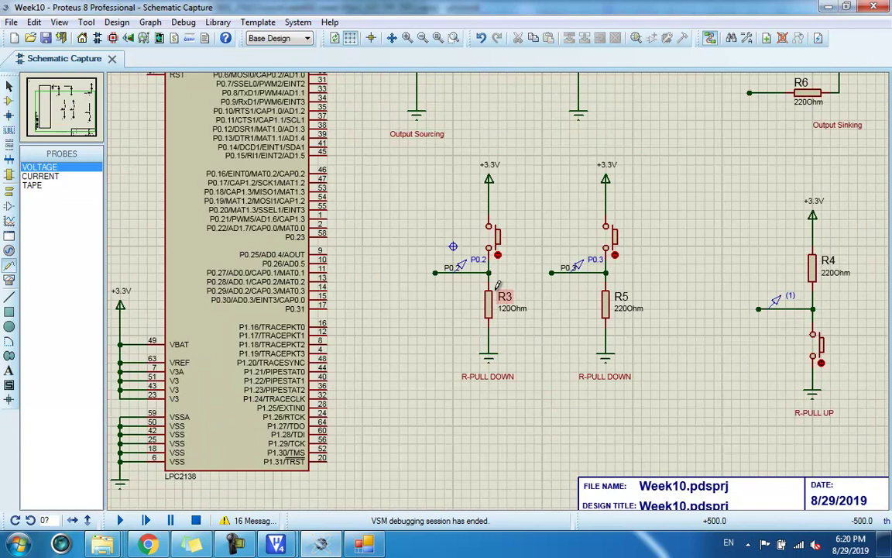
pyautogui.doubleClick(507, 308)
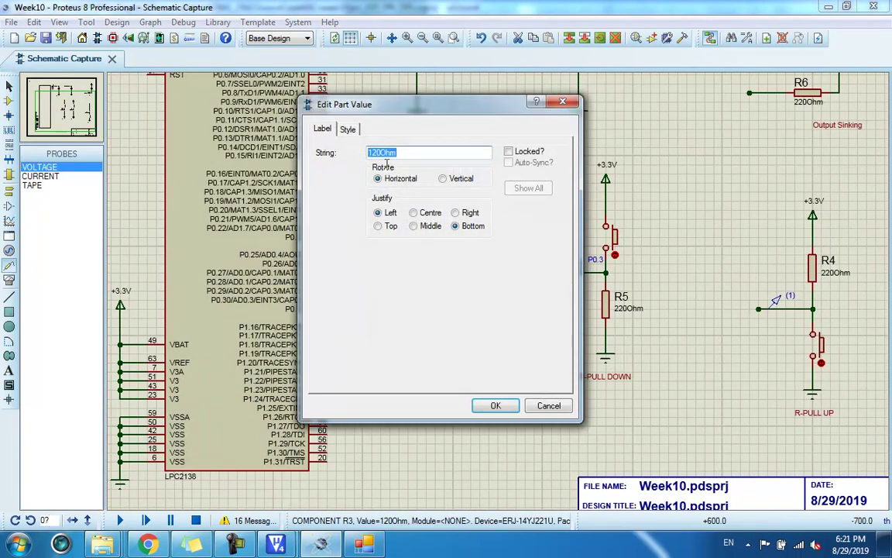
pyautogui.click(381, 151)
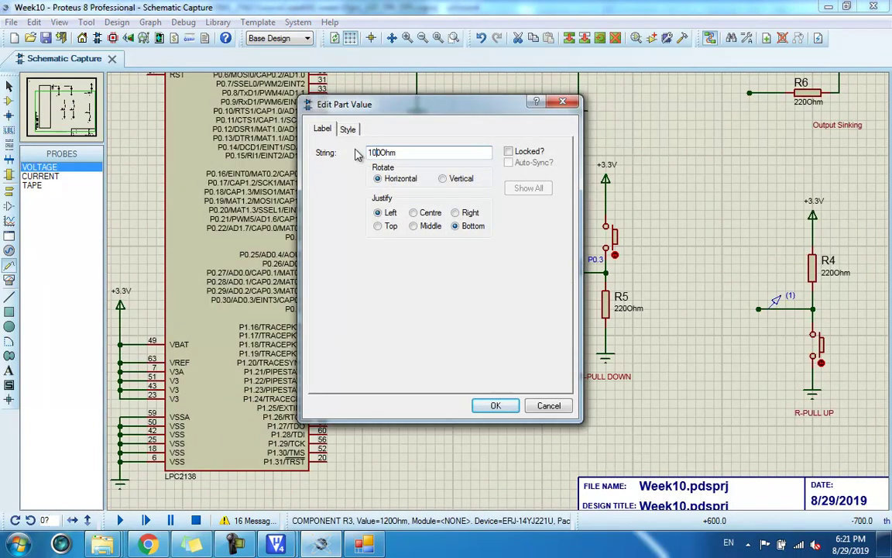
pyautogui.click(499, 406)
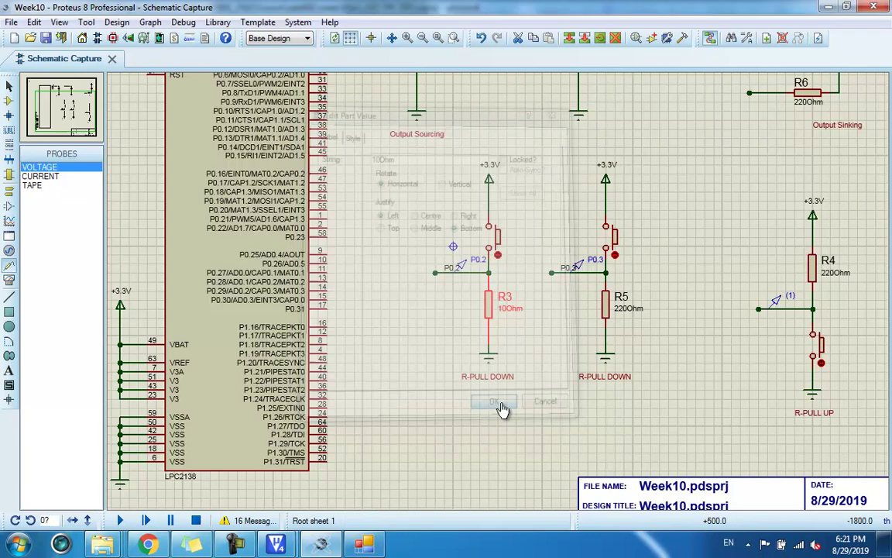
# - Start the simulation with R3 at 10Ohm and operate the P0.2 push button repeatedly to check the probe voltages and D1
pyautogui.press('F12')
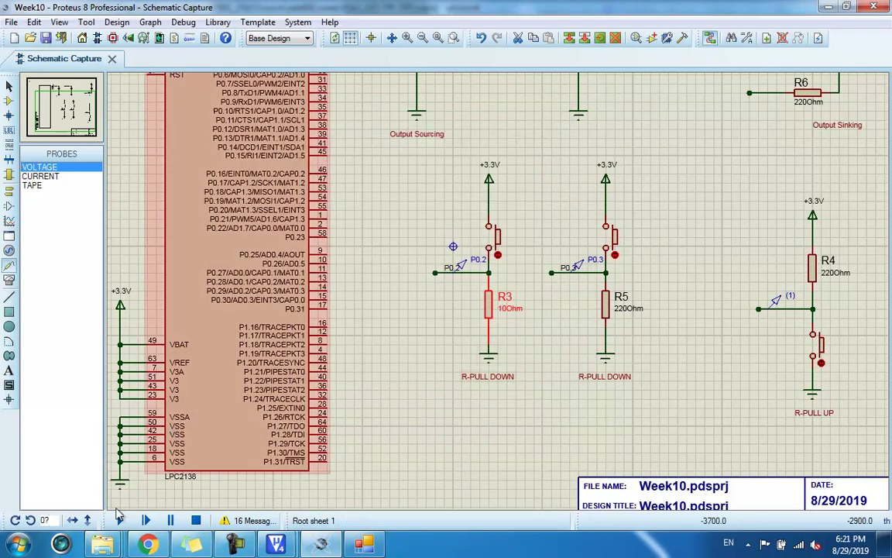
pyautogui.scroll(-3, 491, 259)
pyautogui.scroll(3, 493, 248)
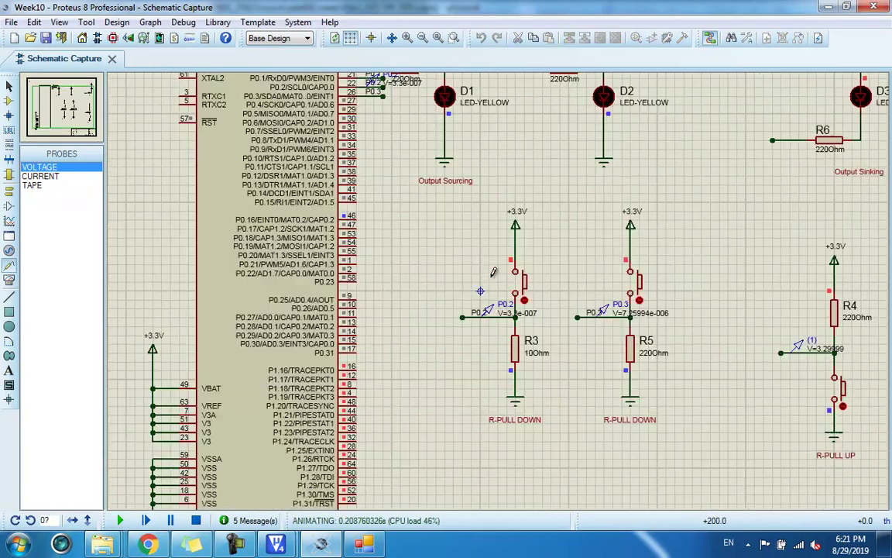
pyautogui.scroll(2, 492, 249)
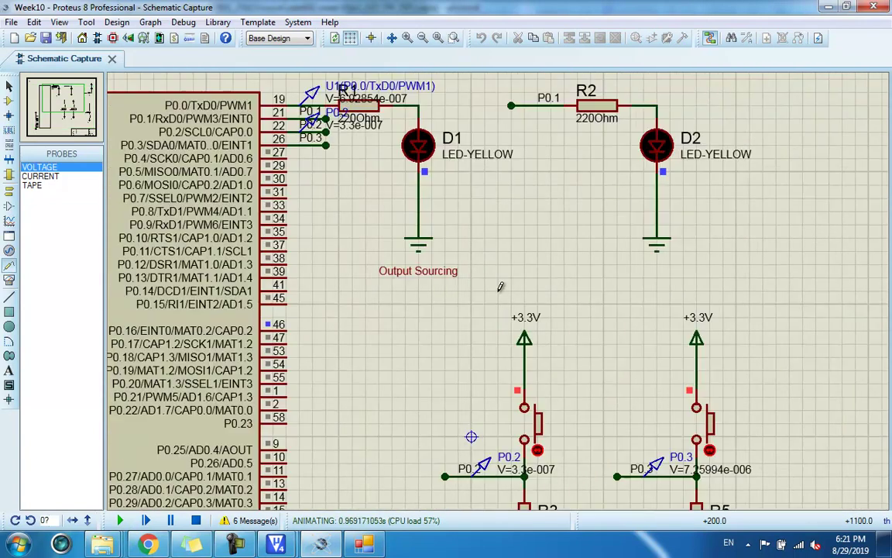
pyautogui.scroll(-2, 503, 289)
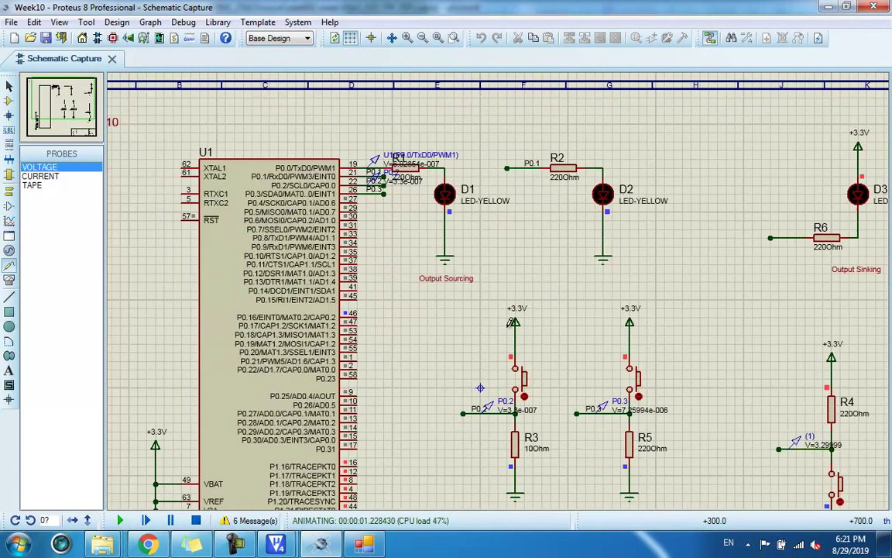
pyautogui.click(524, 384)
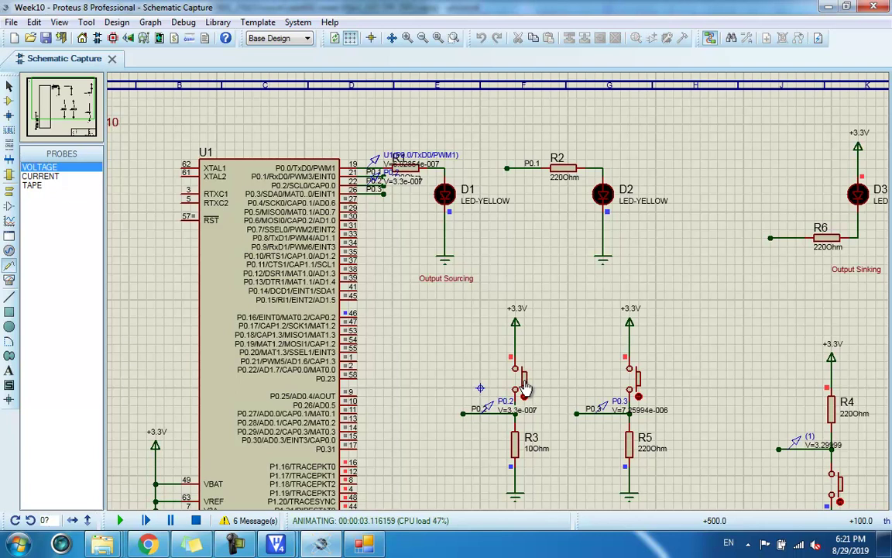
pyautogui.click(524, 387)
pyautogui.click(525, 386)
pyautogui.click(524, 387)
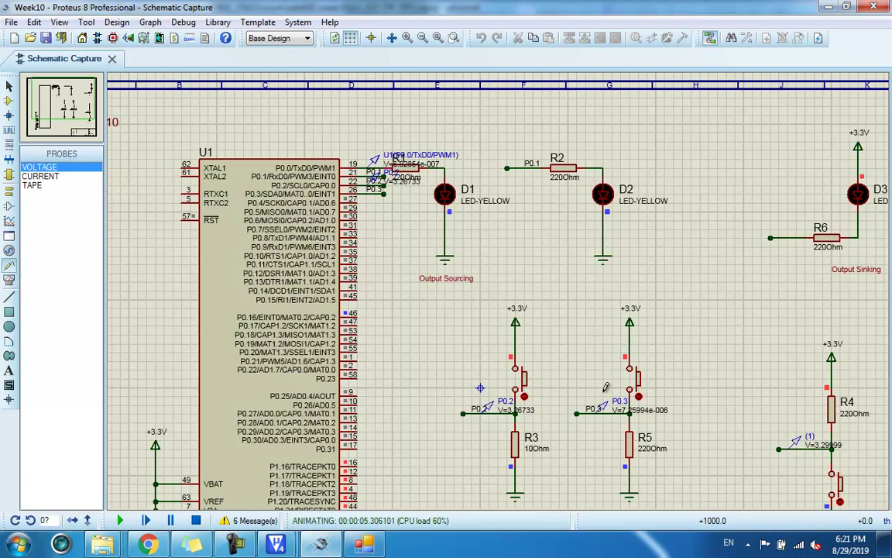
# - Operate the P0.3 push button alongside the P0.2 button to compare the voltages at their probes
pyautogui.click(636, 387)
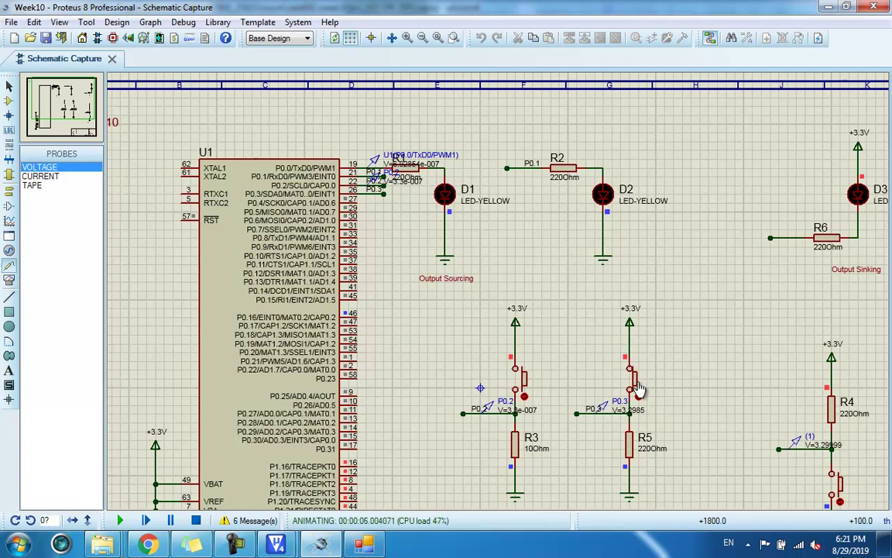
pyautogui.click(636, 387)
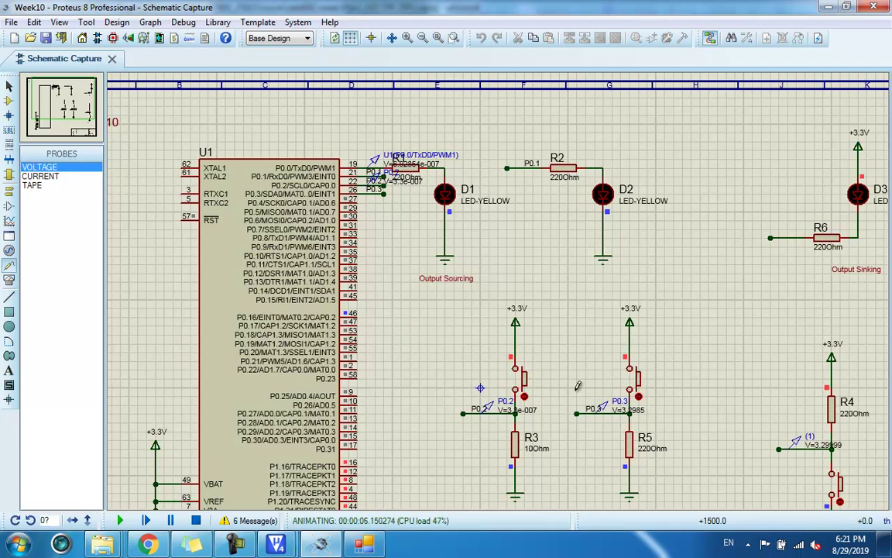
pyautogui.click(526, 391)
pyautogui.click(640, 390)
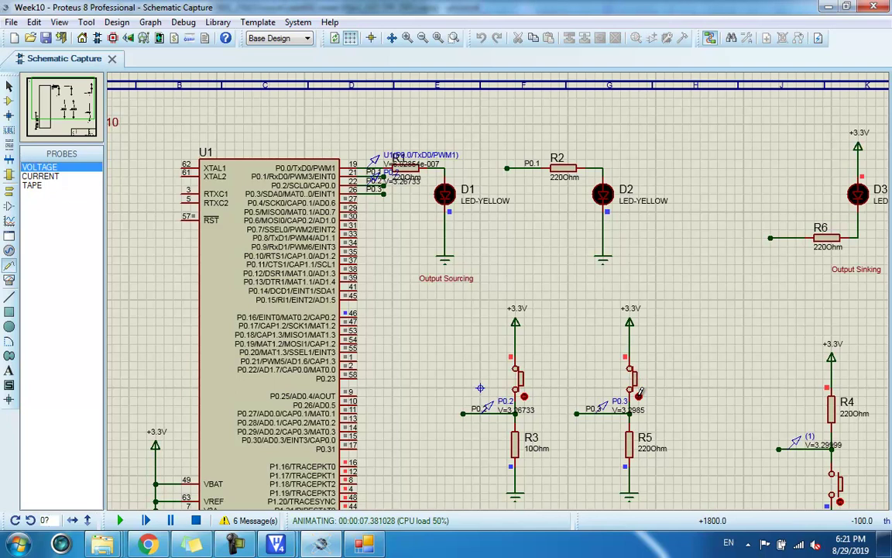
pyautogui.click(639, 391)
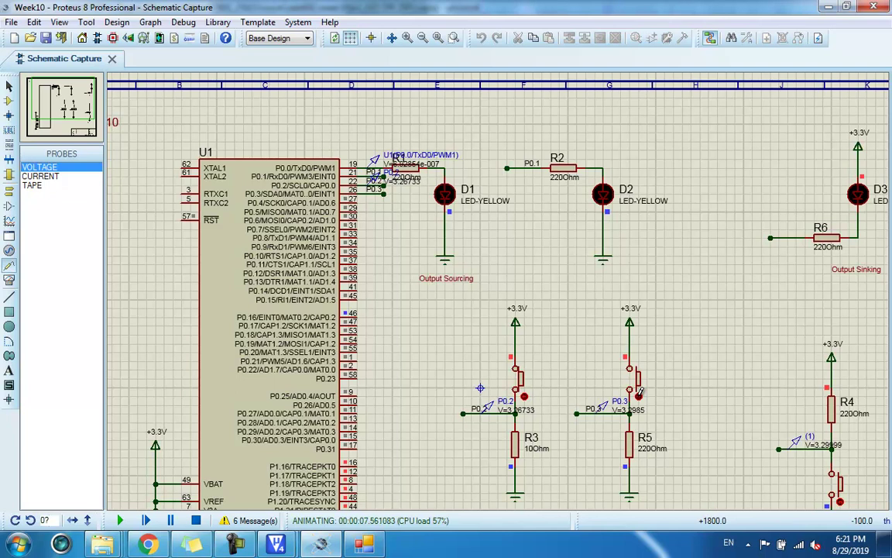
# - Operate the push buttons once more, check D1 and U1's voltage probes up close, and stop the simulation
pyautogui.click(526, 393)
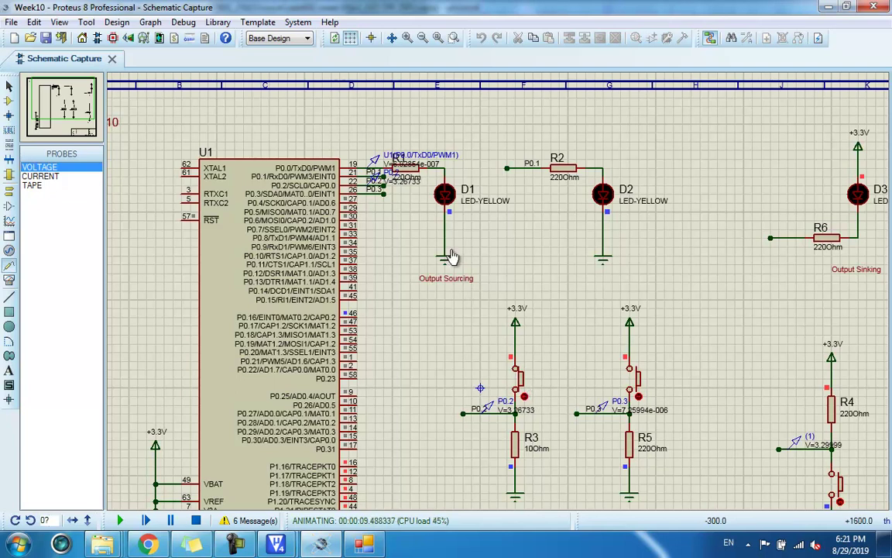
pyautogui.scroll(2, 453, 256)
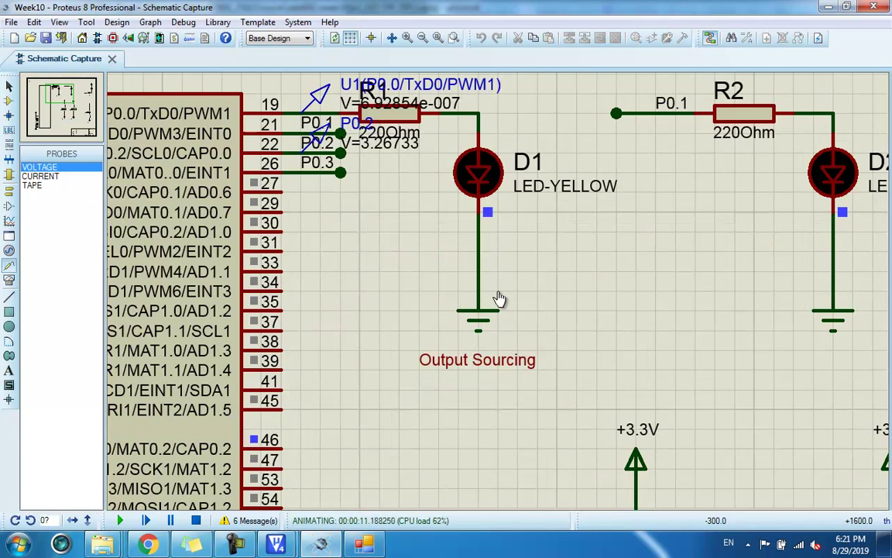
pyautogui.click(196, 521)
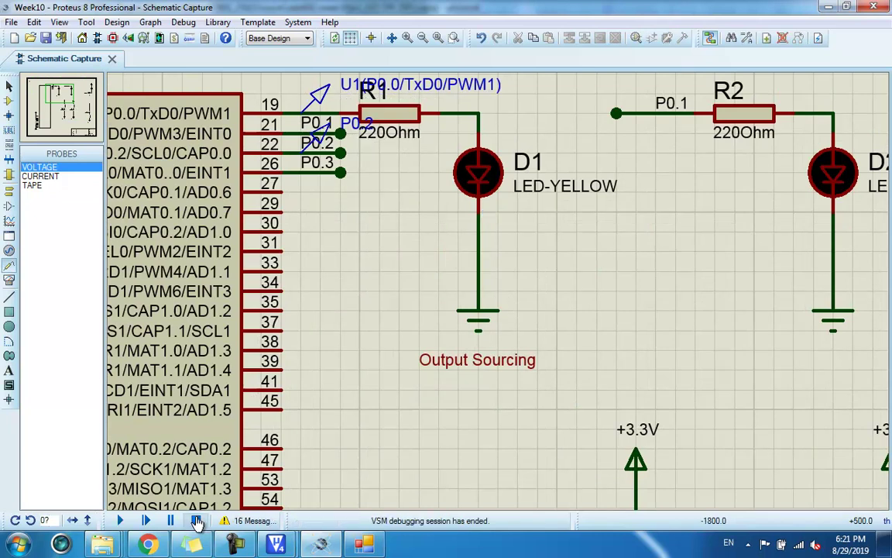
# - Reload prj_LED_ON_OFF.hex from the week10 folder as the program file of microcontroller U1
pyautogui.doubleClick(302, 325)
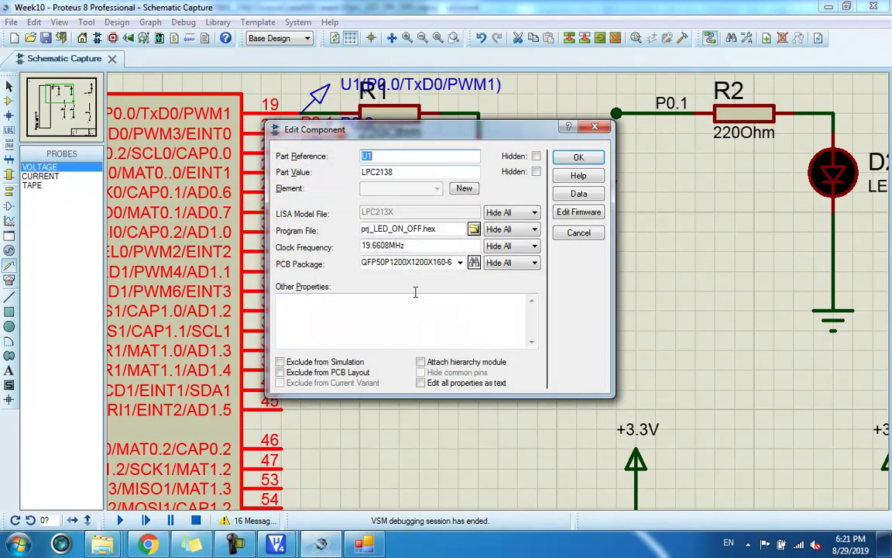
pyautogui.click(474, 230)
pyautogui.click(325, 182)
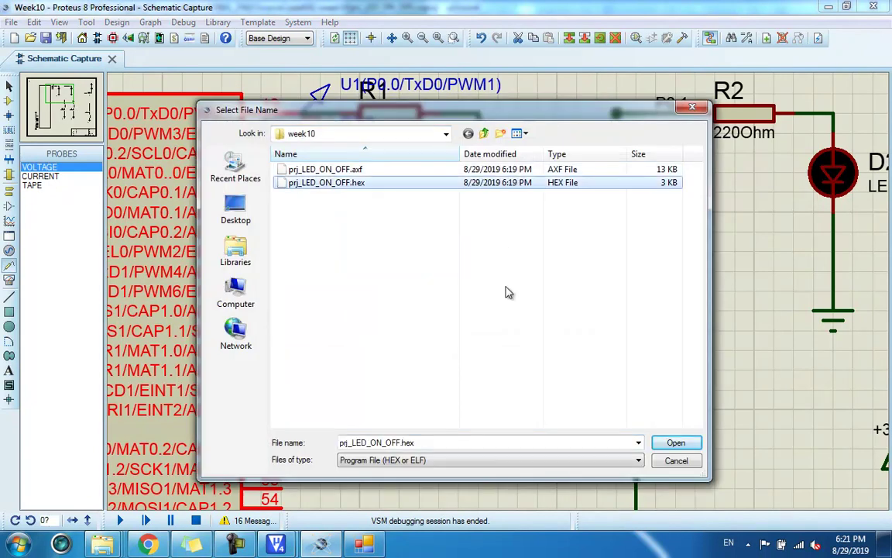
pyautogui.click(676, 442)
pyautogui.click(575, 155)
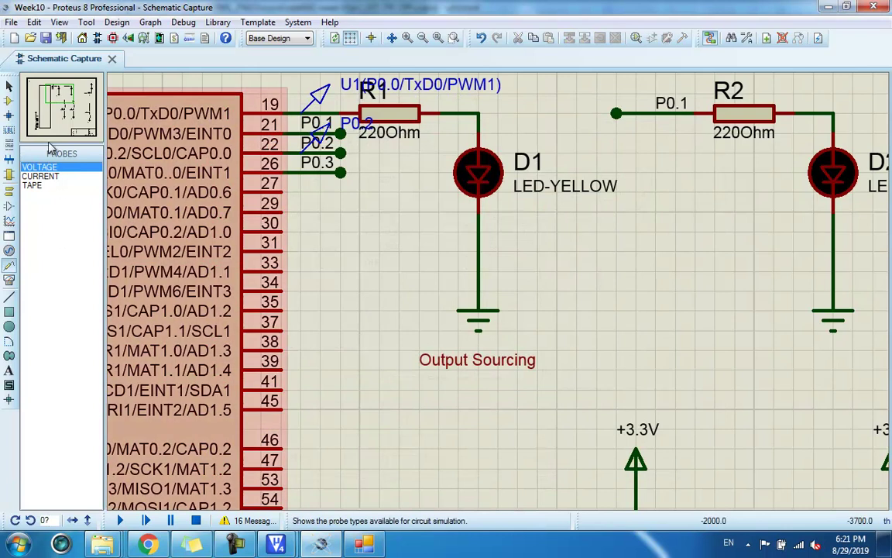
# - Run the simulation with the reloaded program, operate the P0.2 push button to check D1, and stop it
pyautogui.click(120, 521)
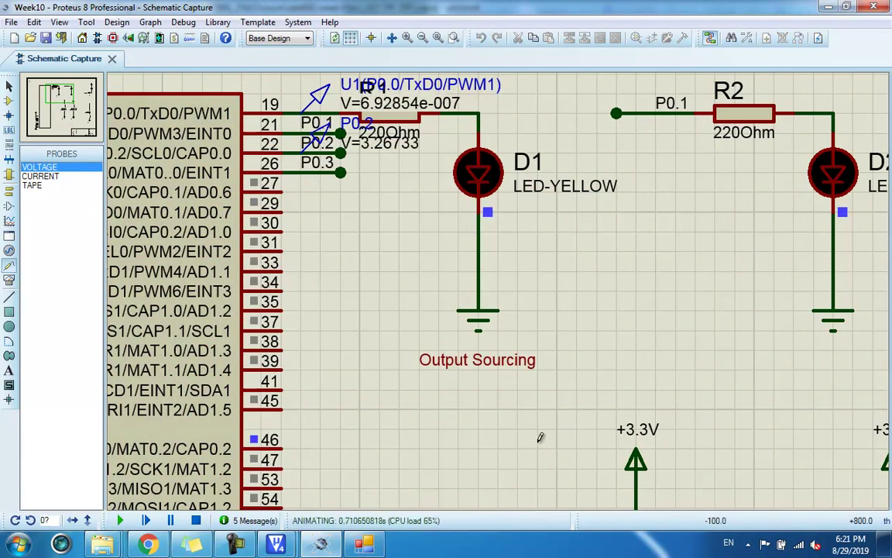
pyautogui.scroll(-1, 540, 437)
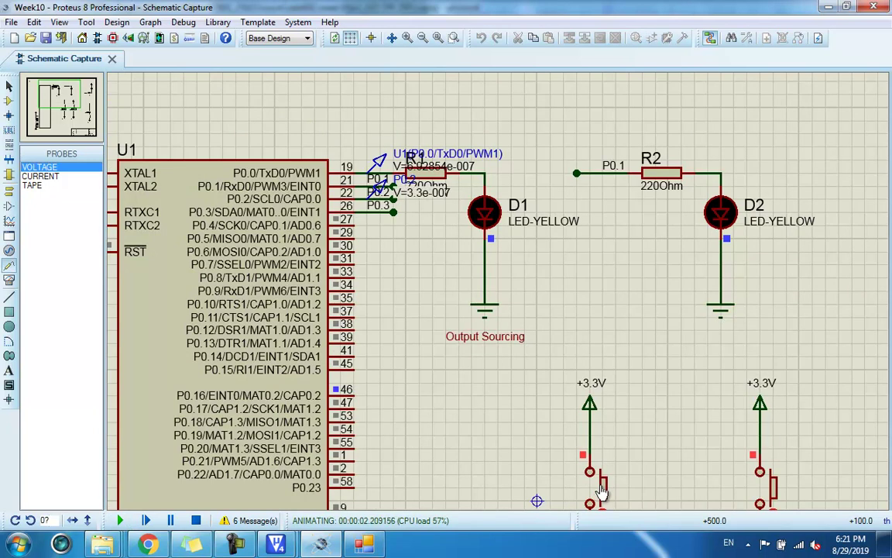
pyautogui.click(603, 492)
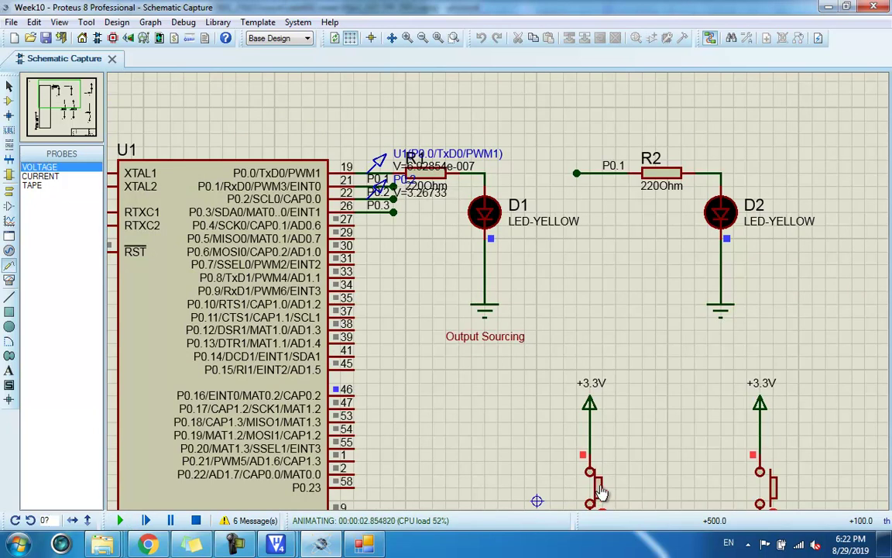
pyautogui.click(195, 519)
# - Switch to Keil µVision and examine the while loop in main.c that reads IOPIN0 and drives the LED
pyautogui.click(277, 545)
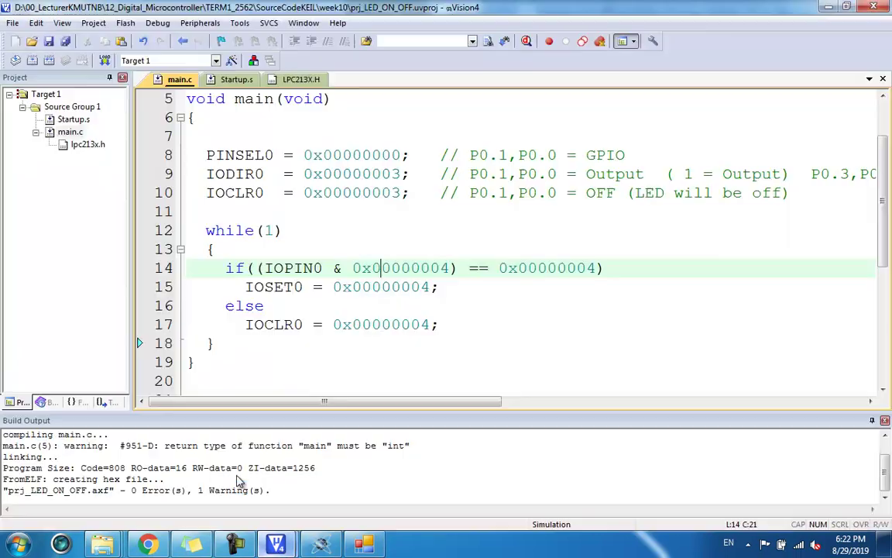
pyautogui.click(448, 323)
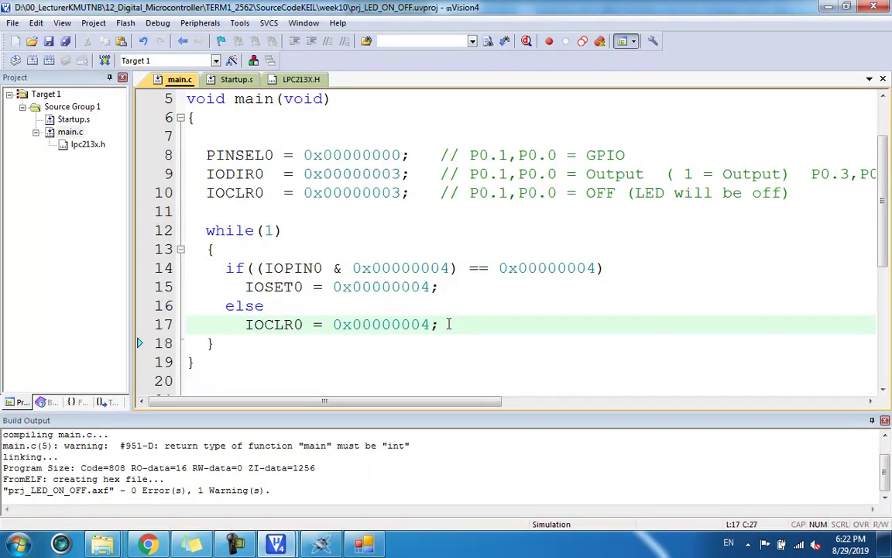
pyautogui.click(286, 232)
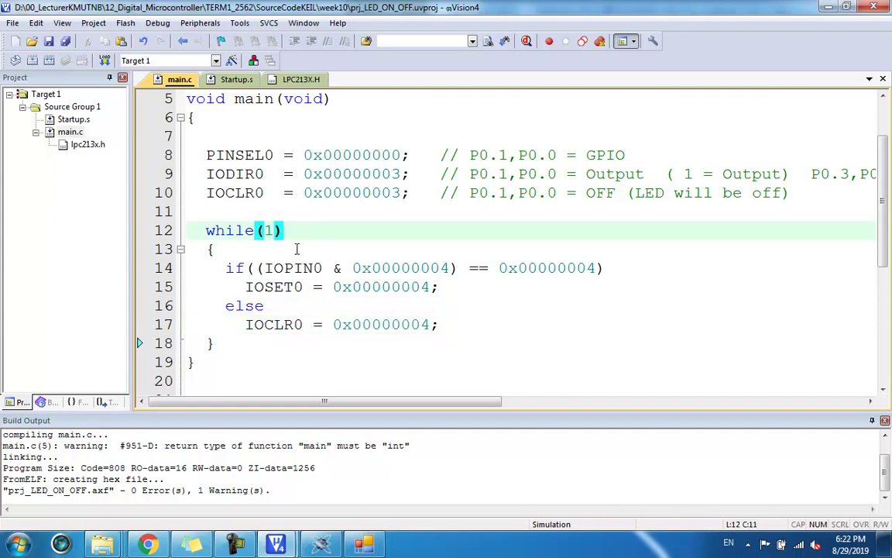
pyautogui.scroll(-2, 296, 249)
pyautogui.scroll(1, 296, 249)
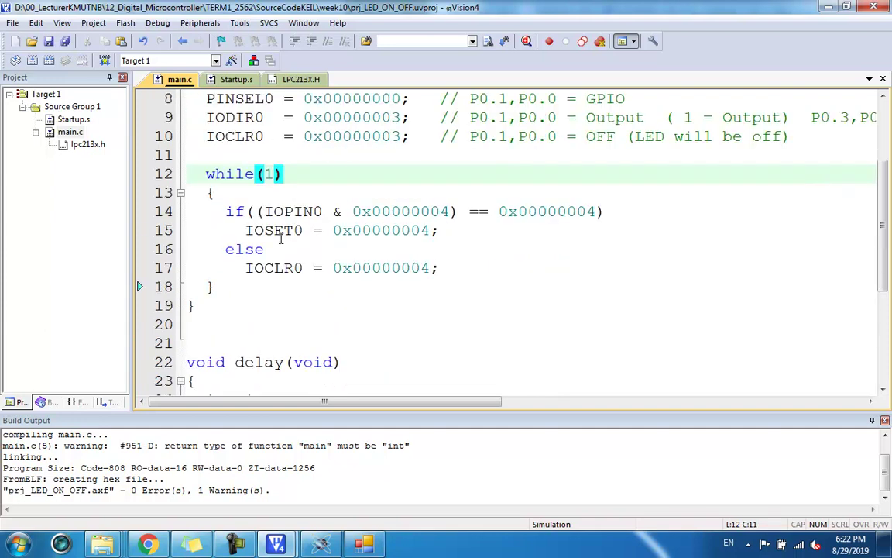
pyautogui.click(294, 285)
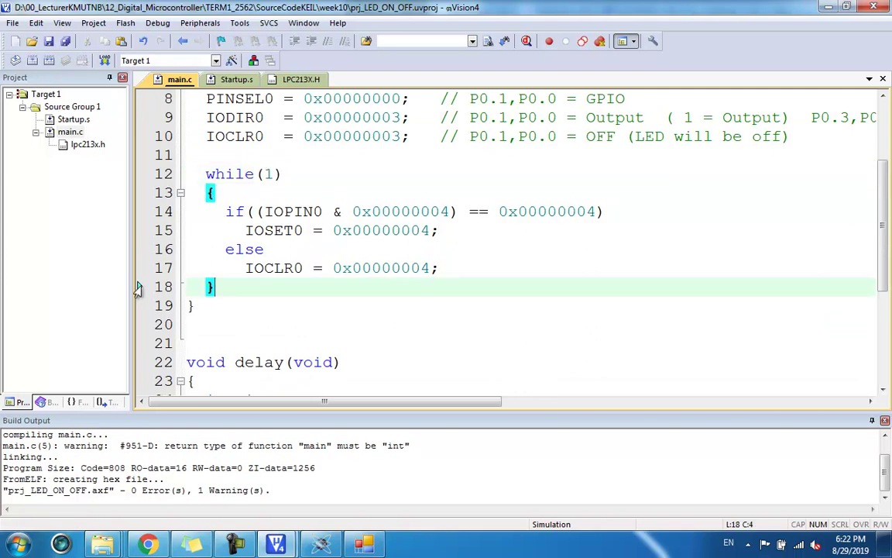
pyautogui.click(137, 288)
pyautogui.doubleClick(137, 288)
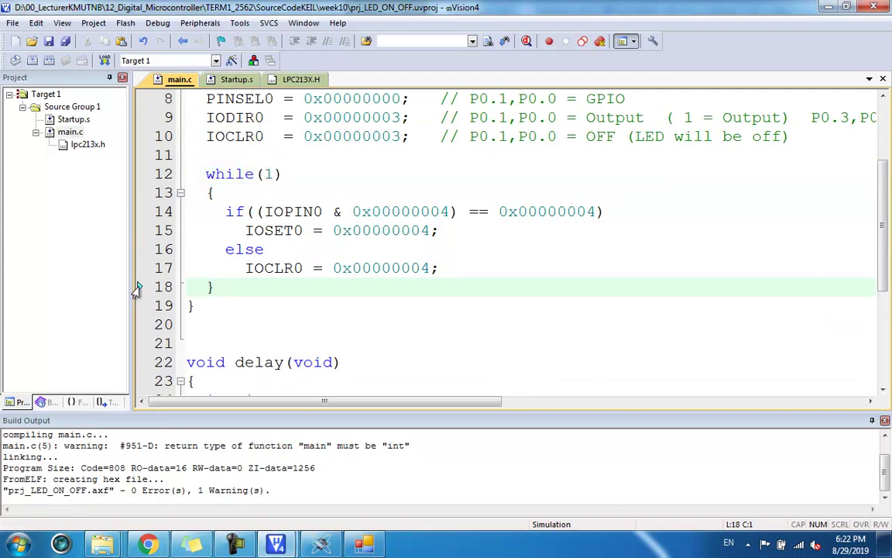
pyautogui.click(247, 285)
pyautogui.scroll(1, 248, 285)
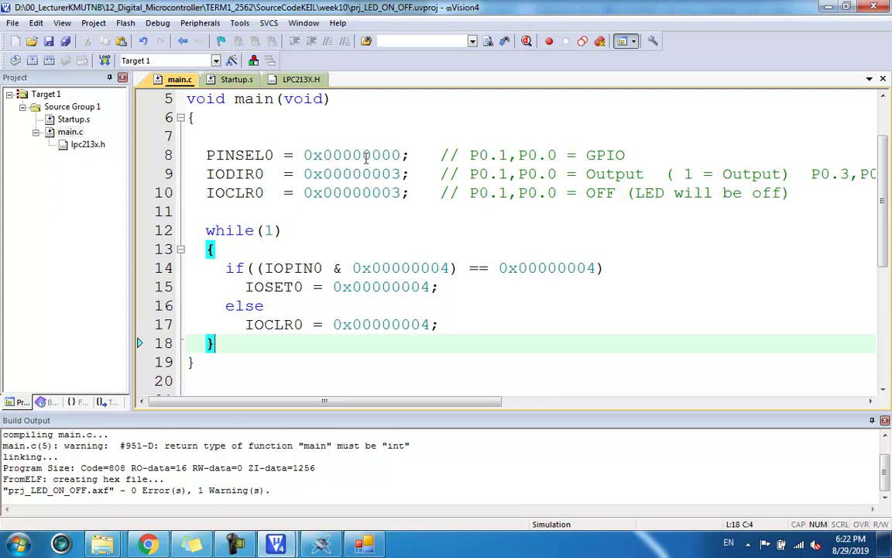
# - Start a debug session, open the GPIO 0 peripheral window, and move it clear of the start of the code
pyautogui.click(527, 41)
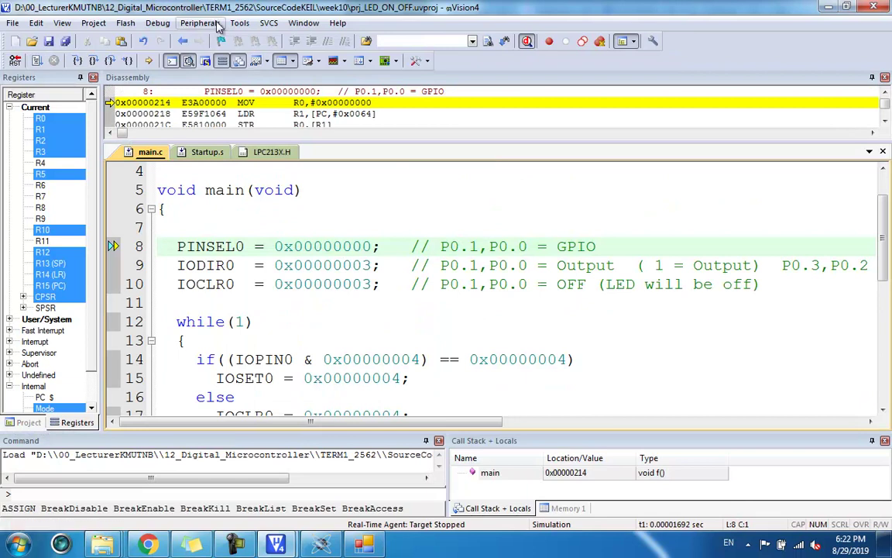
pyautogui.click(239, 23)
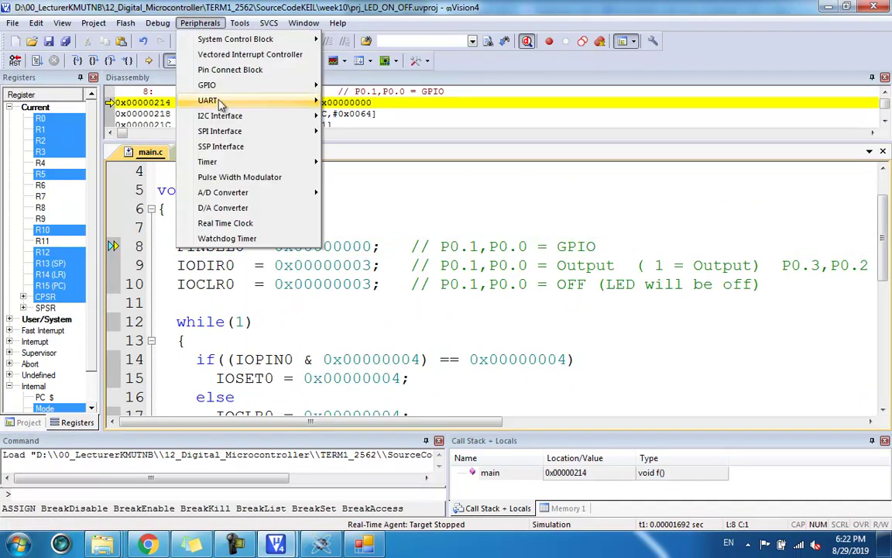
pyautogui.moveTo(232, 85)
pyautogui.click(353, 86)
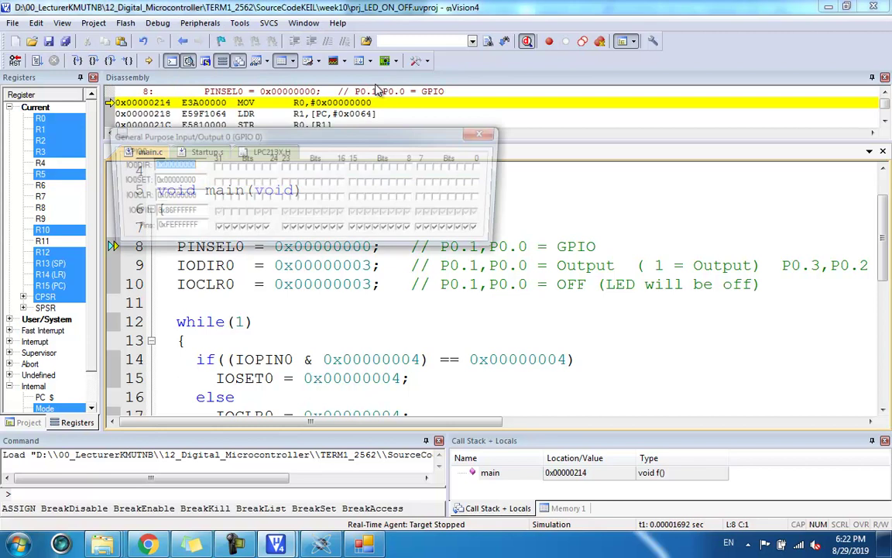
pyautogui.moveTo(333, 144); pyautogui.dragTo(437, 136)
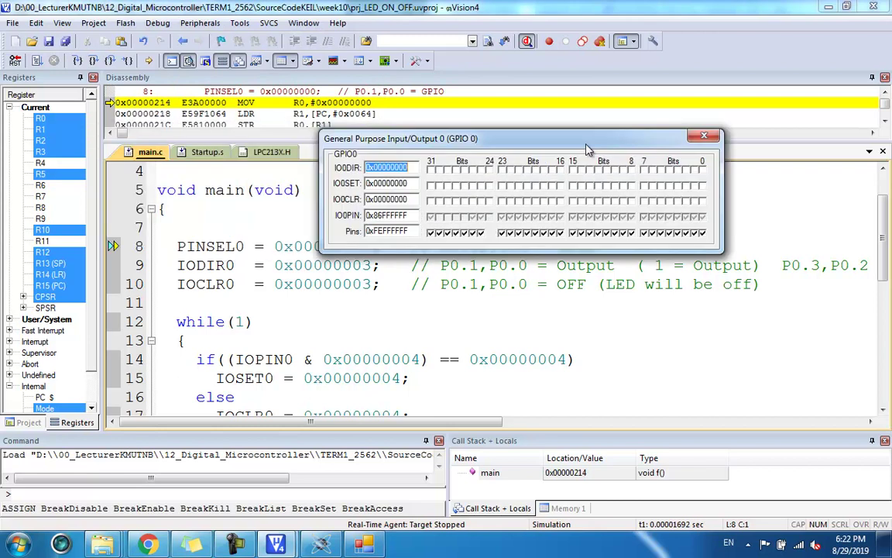
# - Run the program in the debugger and toggle the P0.2 input pin repeatedly to check how the GPIO 0 registers respond
pyautogui.click(36, 61)
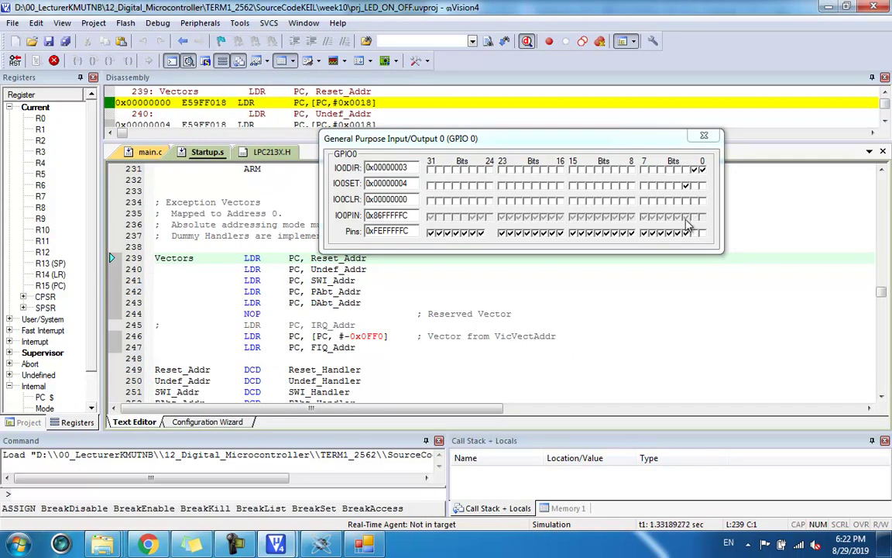
pyautogui.press('Escape')
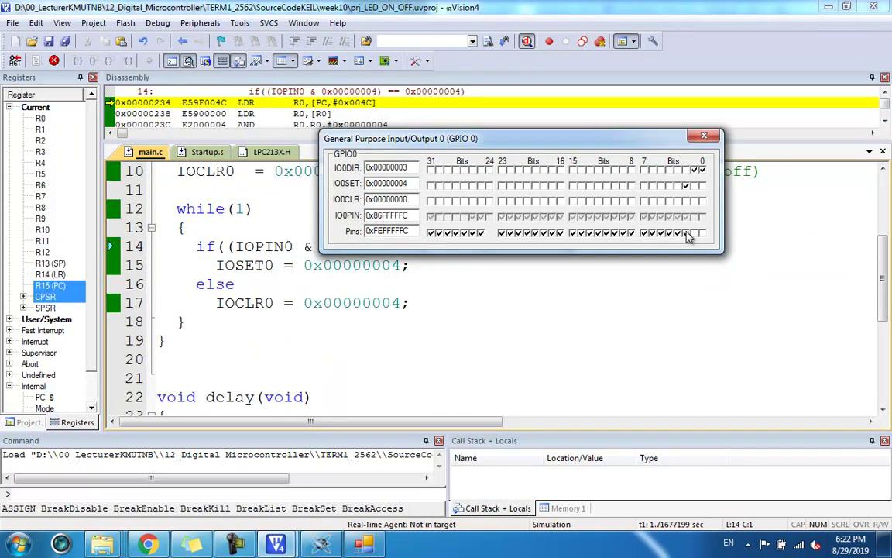
pyautogui.click(687, 233)
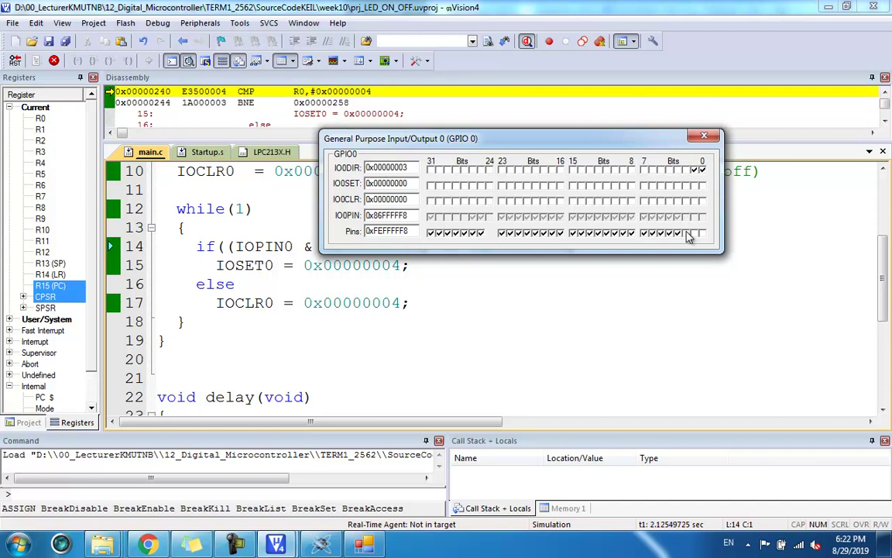
pyautogui.click(687, 234)
pyautogui.click(687, 234)
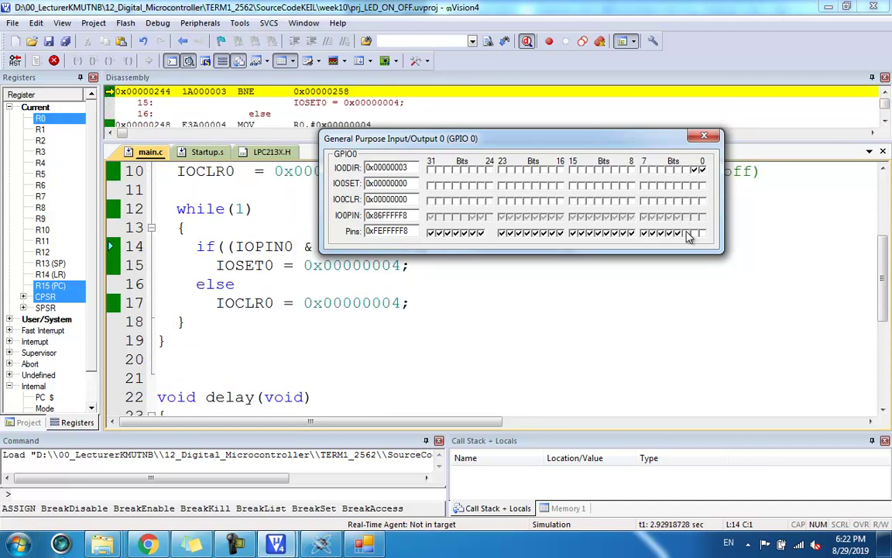
pyautogui.click(686, 234)
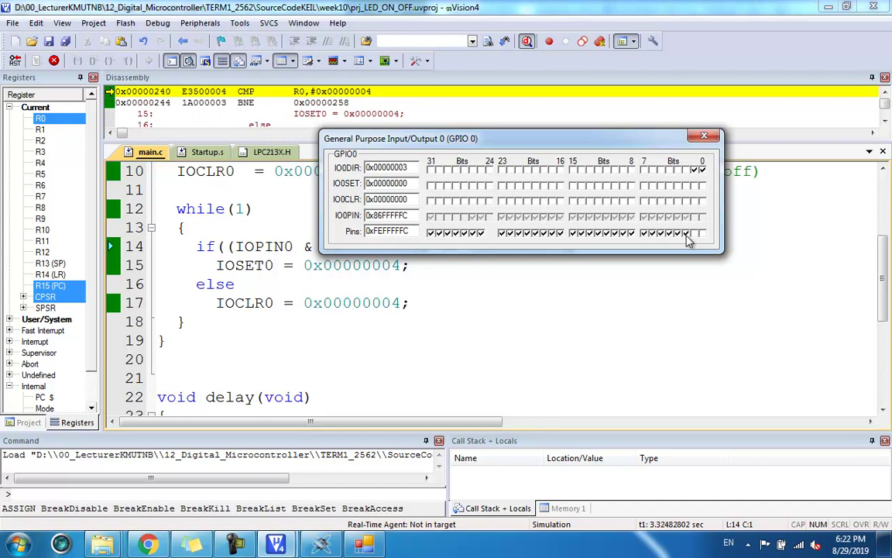
pyautogui.click(687, 234)
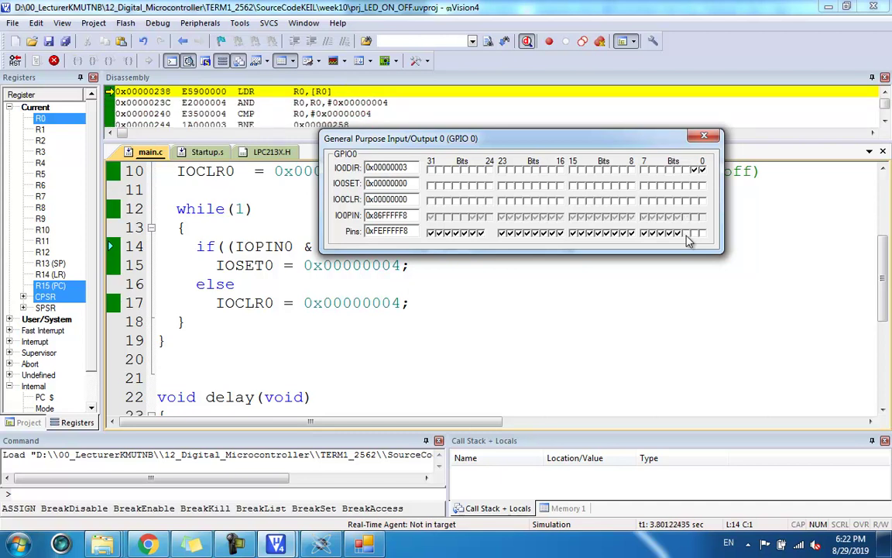
pyautogui.click(687, 234)
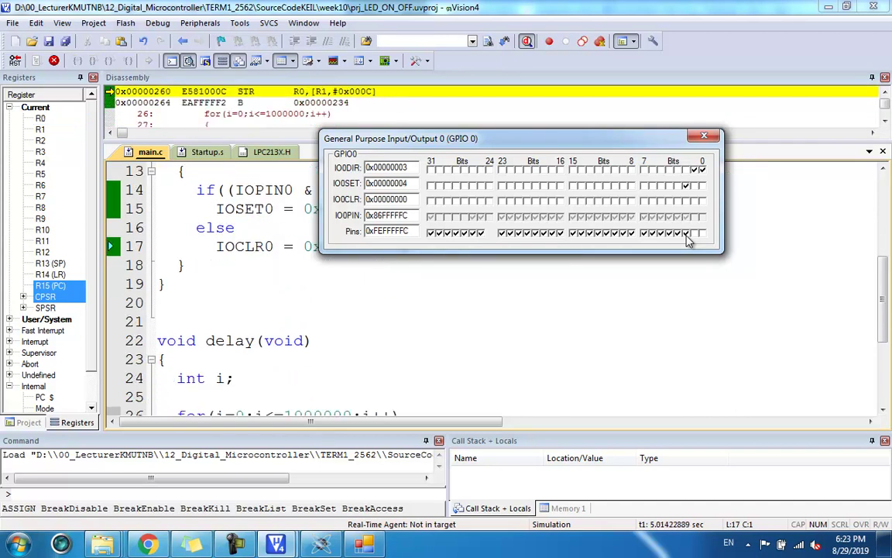
# - End the debug session and inspect the IOSET0 and IOCLR0 assignments inside the if/else of main.c
pyautogui.click(526, 40)
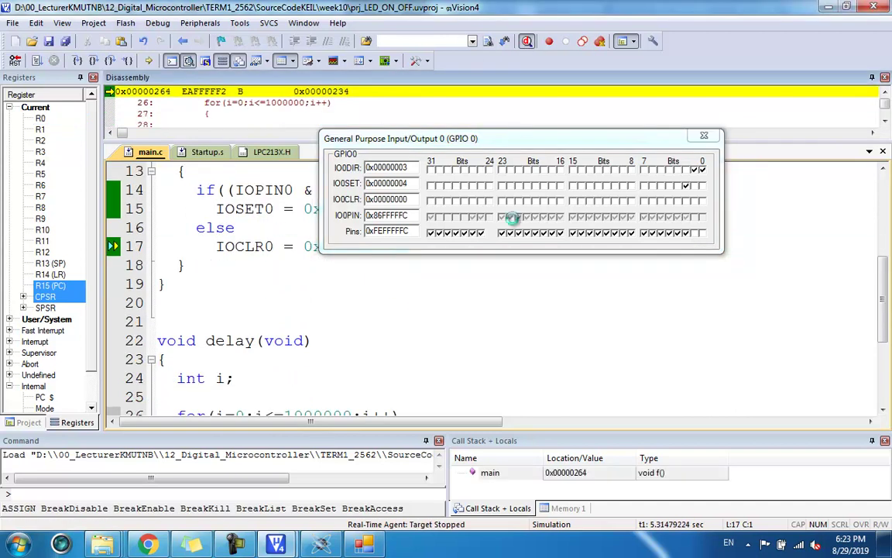
pyautogui.click(289, 200)
pyautogui.scroll(3, 453, 212)
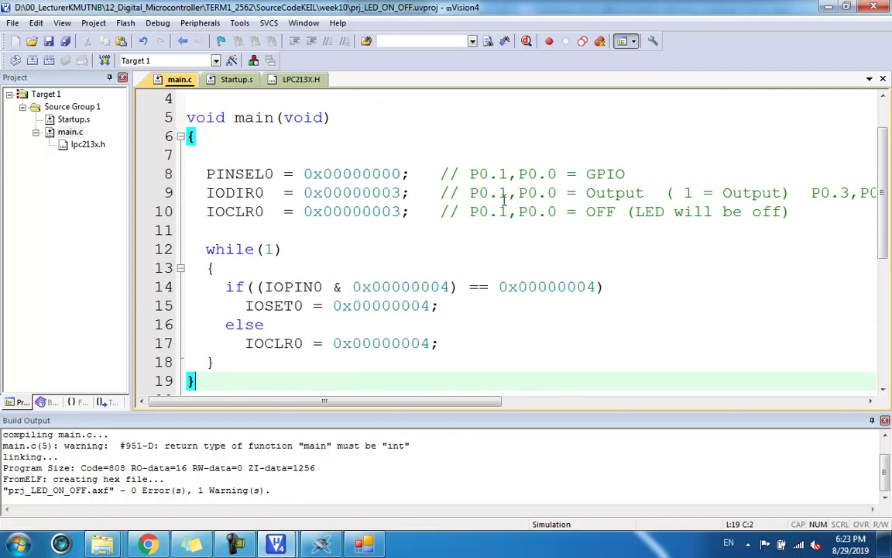
pyautogui.click(451, 342)
pyautogui.click(441, 306)
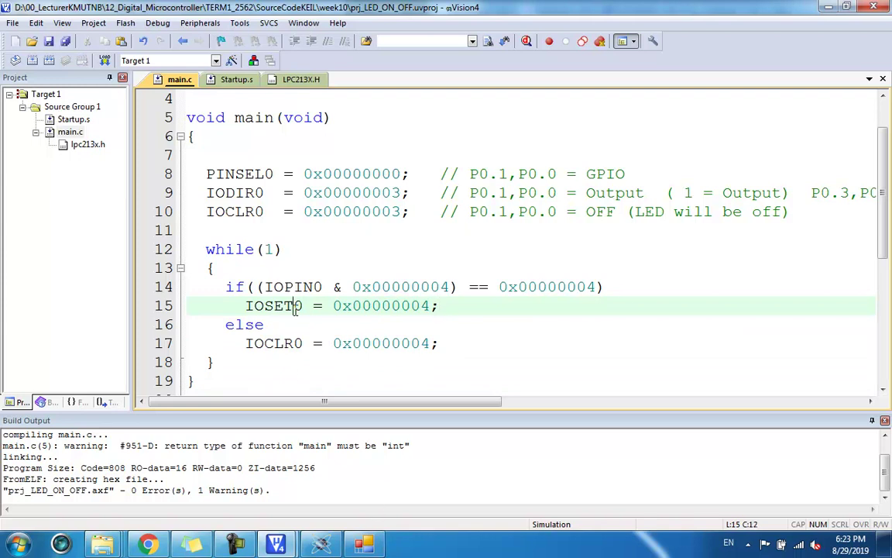
pyautogui.moveTo(245, 306); pyautogui.dragTo(303, 307)
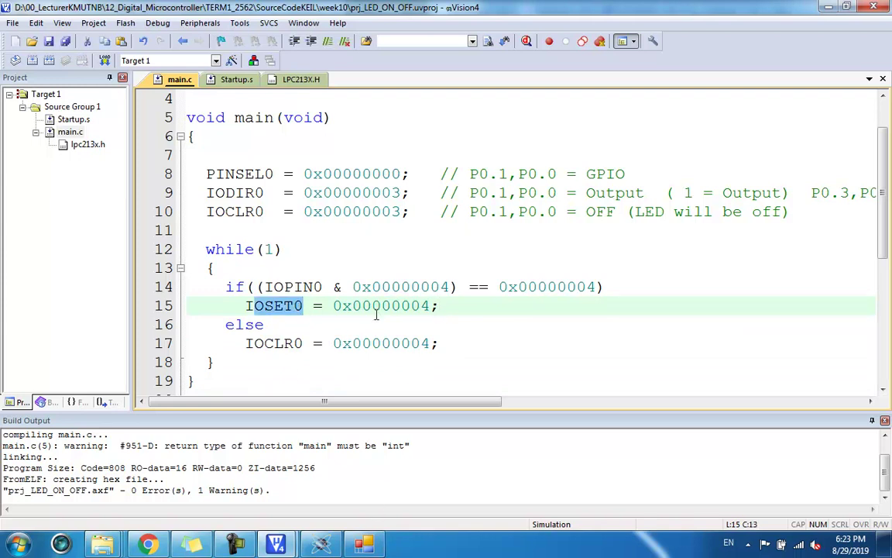
# - Switch to Proteus and set the value of pull-down resistor R3 to 220Ohm
pyautogui.click(322, 542)
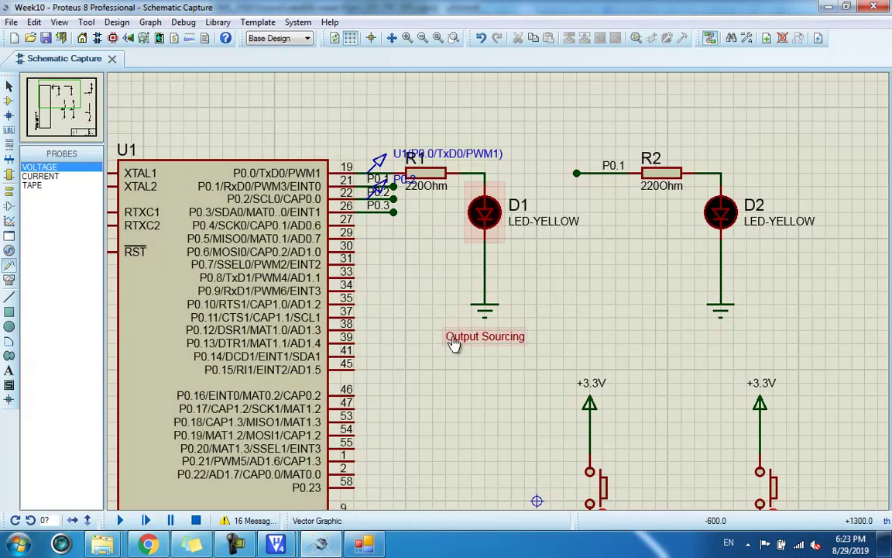
pyautogui.scroll(-2, 533, 408)
pyautogui.scroll(3, 533, 408)
pyautogui.scroll(-2, 418, 188)
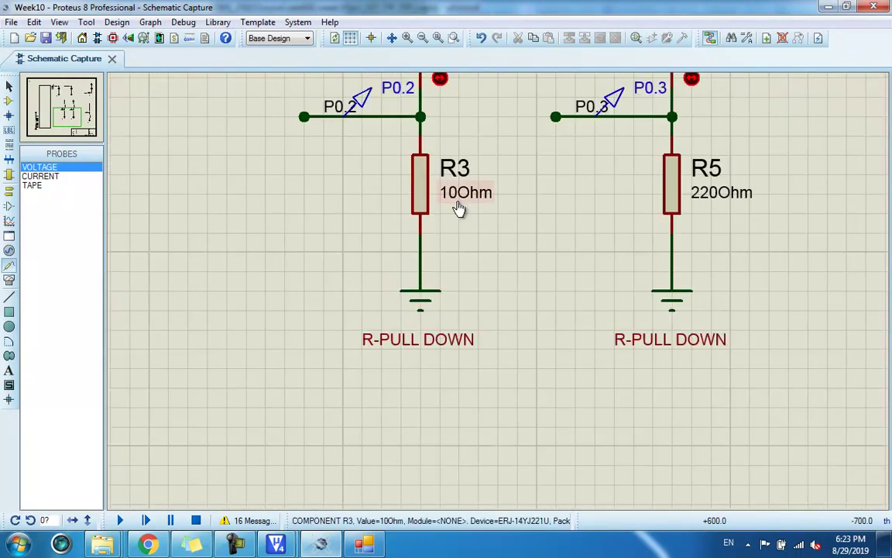
pyautogui.doubleClick(455, 200)
pyautogui.click(370, 153)
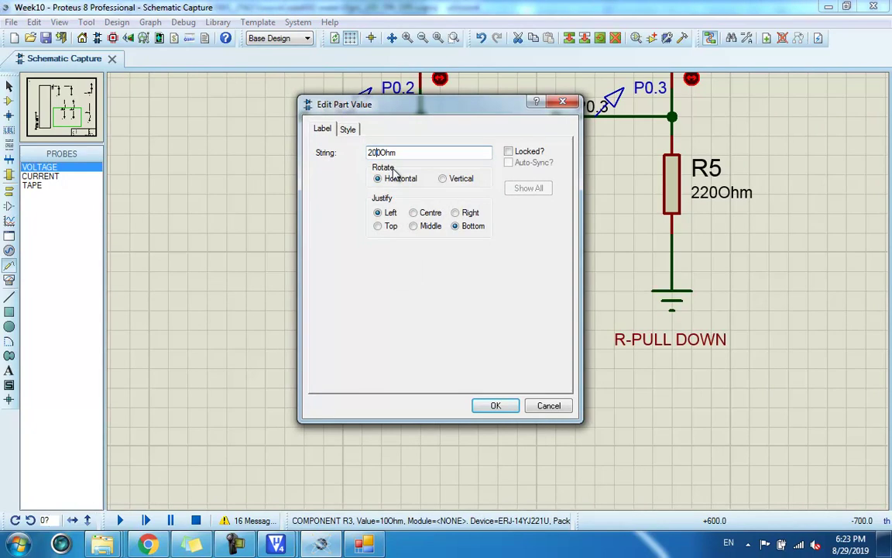
pyautogui.write('2')
pyautogui.click(496, 405)
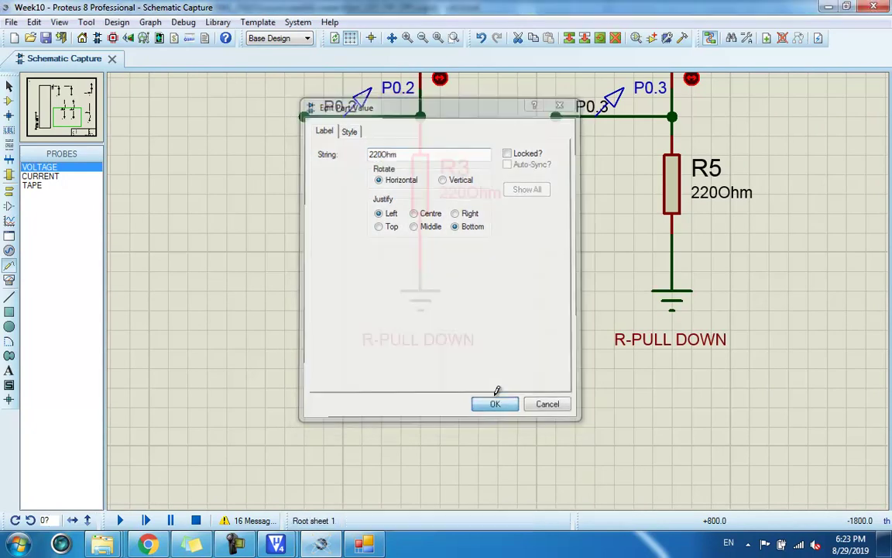
# - Examine the LED D1 circuit on the schematic to trace which pin of U1 drives it
pyautogui.scroll(-2, 449, 246)
pyautogui.scroll(1, 449, 246)
pyautogui.scroll(-2, 449, 246)
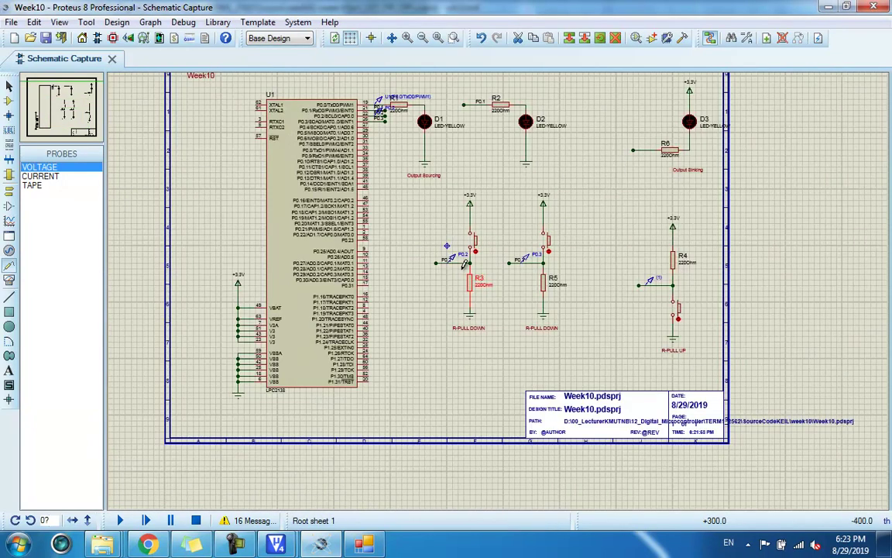
pyautogui.scroll(2, 474, 248)
pyautogui.scroll(-3, 474, 248)
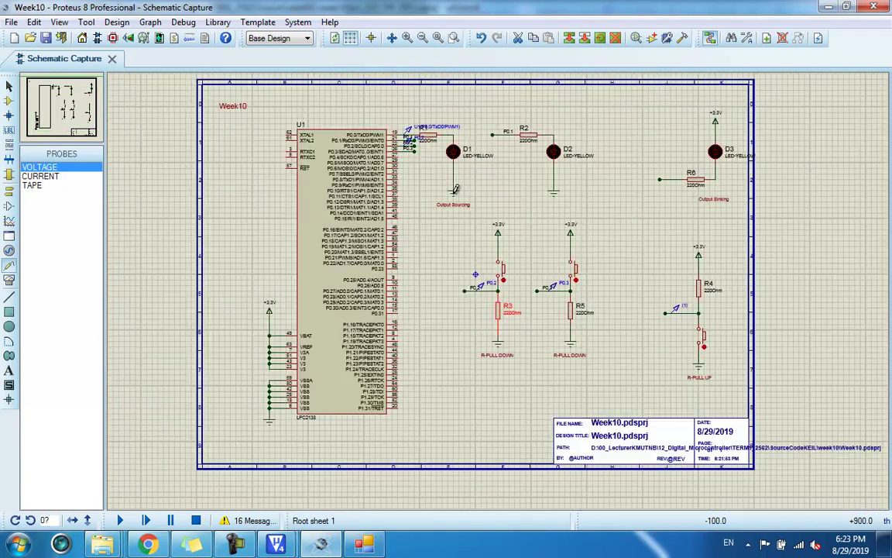
pyautogui.scroll(3, 470, 210)
pyautogui.scroll(-2, 474, 241)
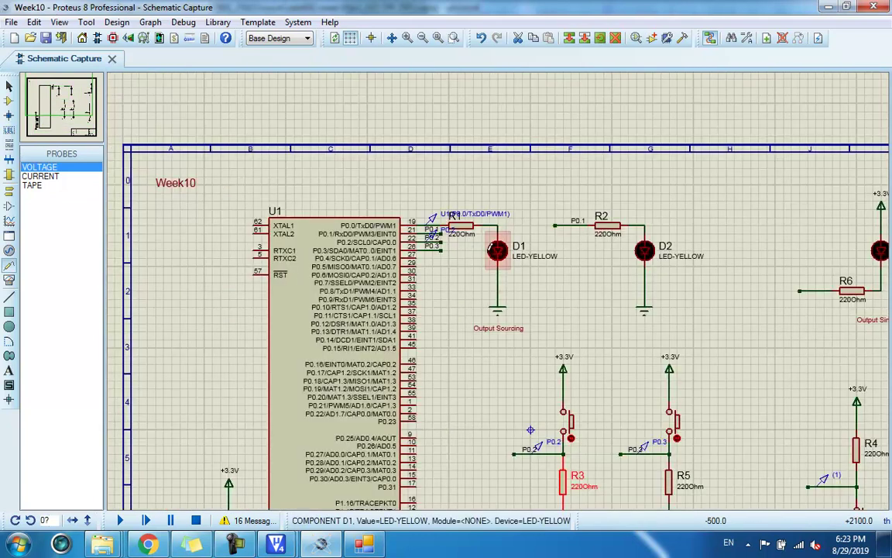
pyautogui.scroll(1, 486, 258)
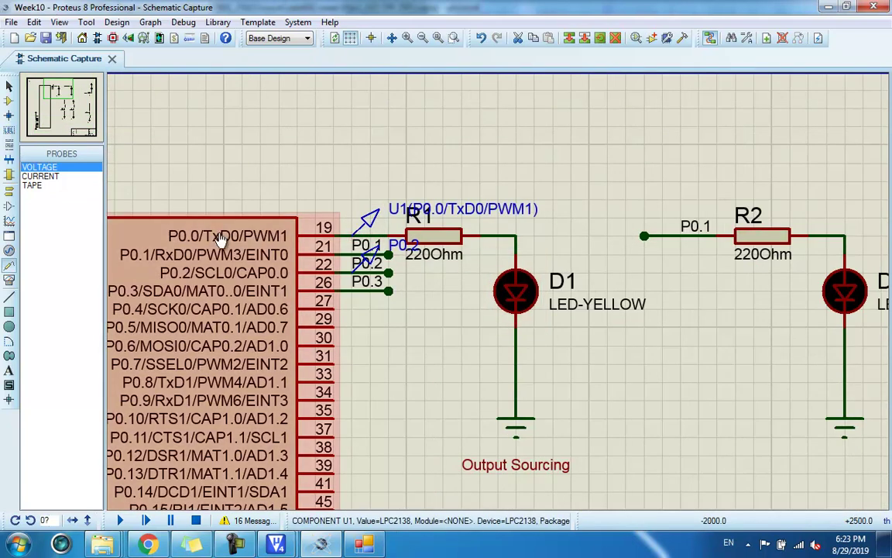
# - Switch to the Bit To Hex tool, turn on bit 0, and copy the hex value 0x00000001
pyautogui.click(321, 543)
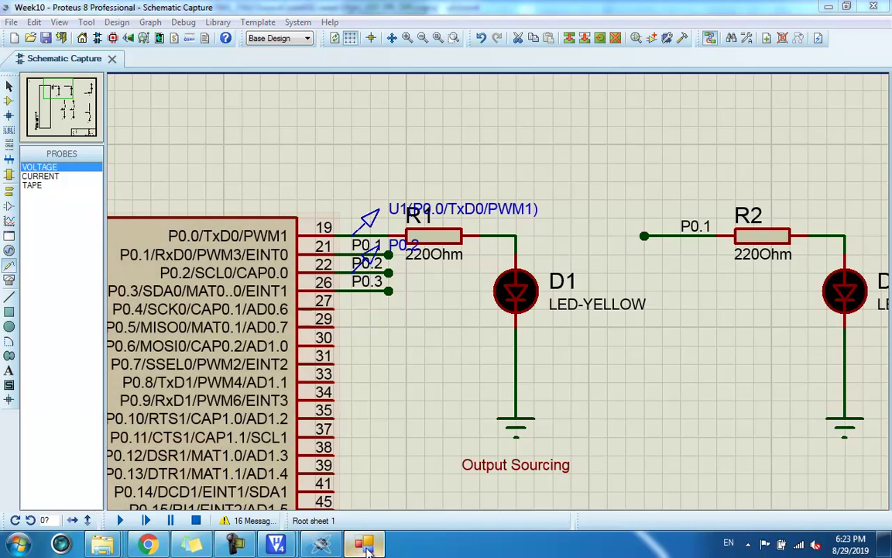
pyautogui.click(597, 343)
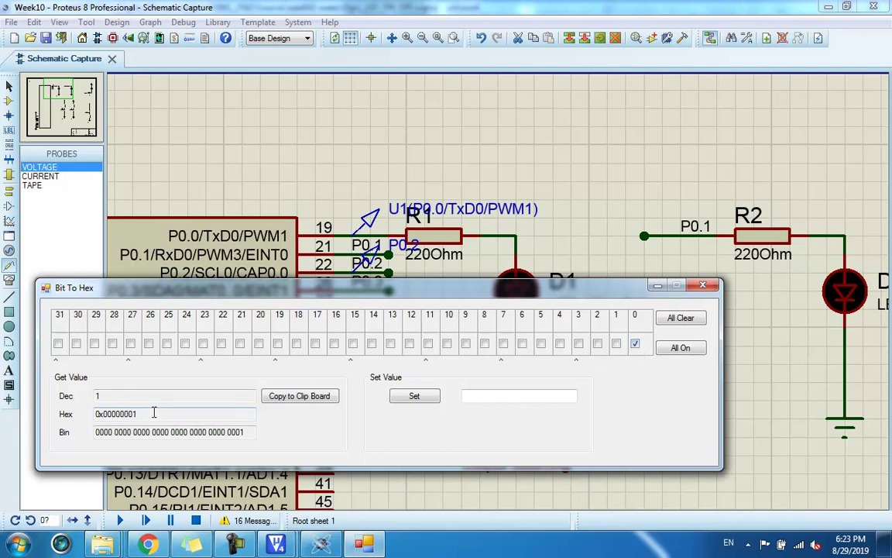
pyautogui.moveTo(154, 413); pyautogui.dragTo(93, 413)
pyautogui.hotkey('ctrl', 'c')
# - Switch to Keil µVision and replace the IOSET0 and IOCLR0 values in the if/else of main.c with 0x00000001
pyautogui.click(282, 546)
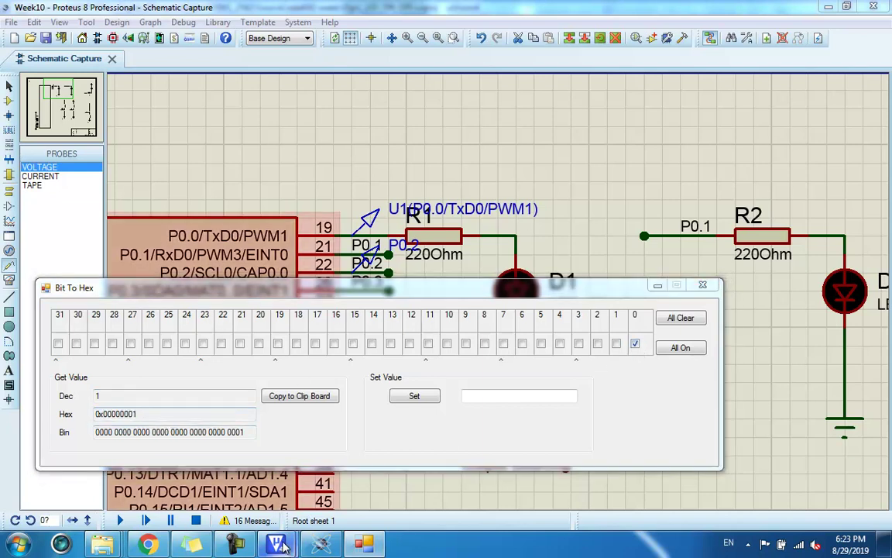
pyautogui.click(414, 317)
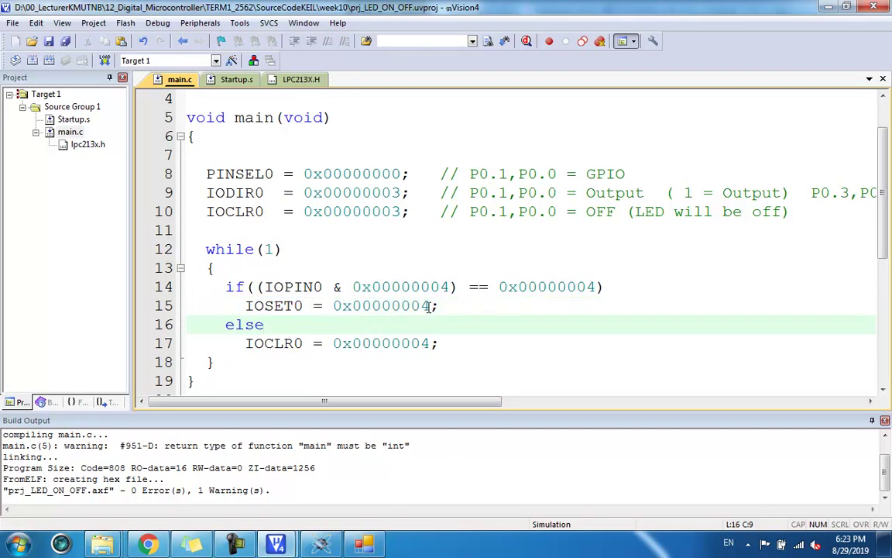
pyautogui.moveTo(428, 306); pyautogui.dragTo(333, 306)
pyautogui.hotkey('ctrl', 'v')
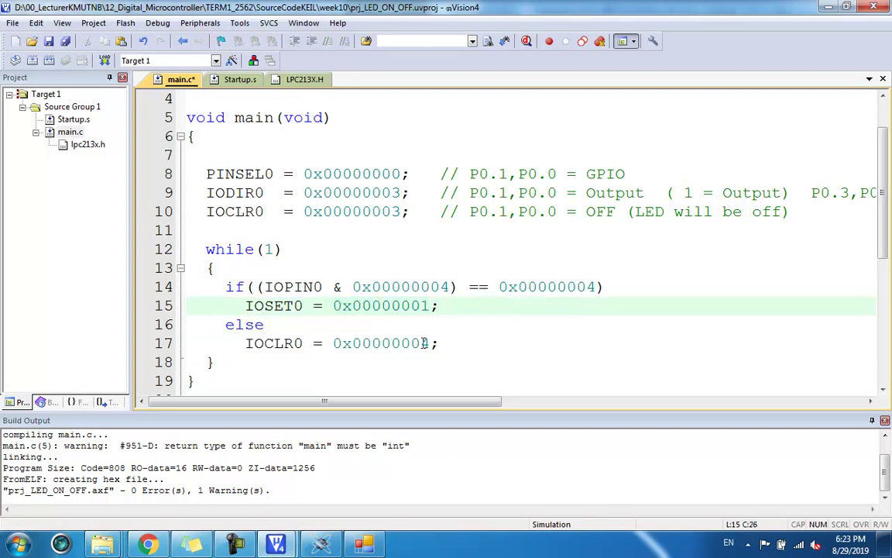
pyautogui.moveTo(428, 343); pyautogui.dragTo(332, 343)
pyautogui.hotkey('ctrl', 'v')
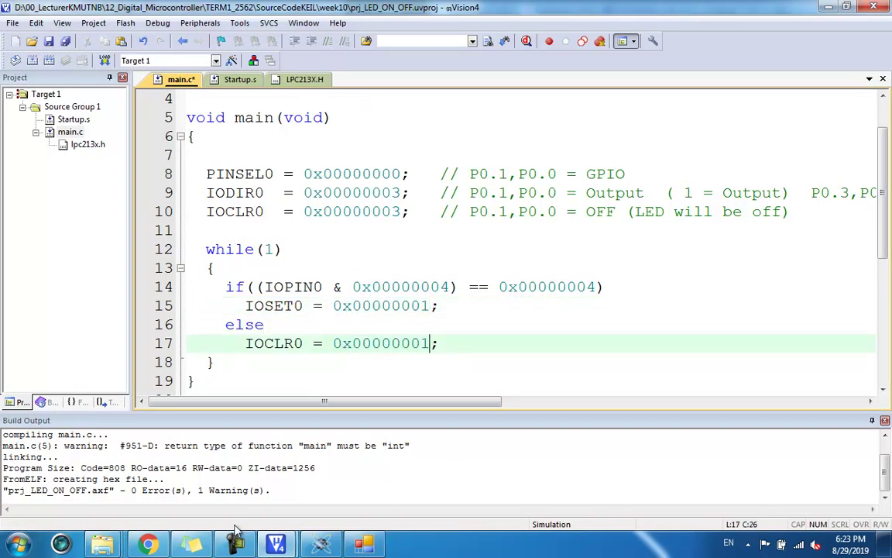
# - Check the new IOSET0 and IOCLR0 values against the if condition, save all files, and rebuild the project
pyautogui.click(438, 343)
pyautogui.click(409, 287)
pyautogui.click(299, 305)
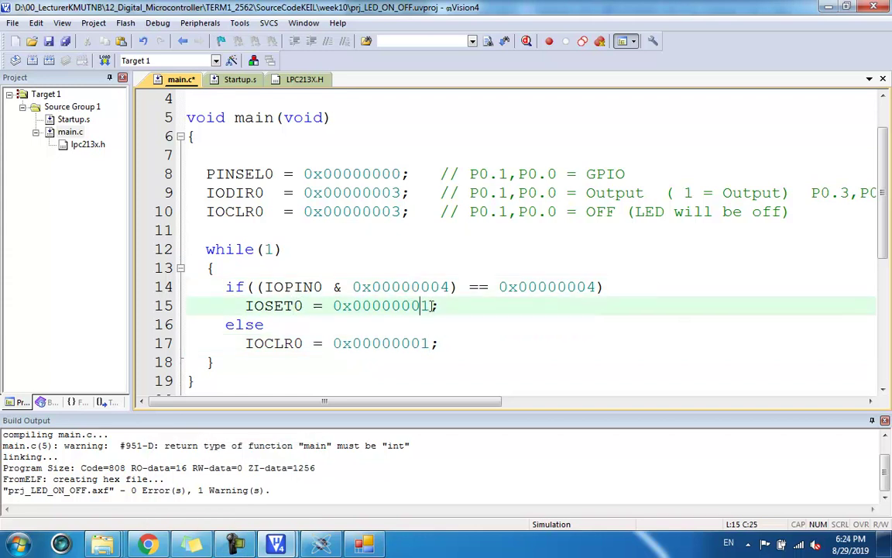
pyautogui.moveTo(429, 305); pyautogui.dragTo(420, 305)
pyautogui.moveTo(428, 343); pyautogui.dragTo(411, 343)
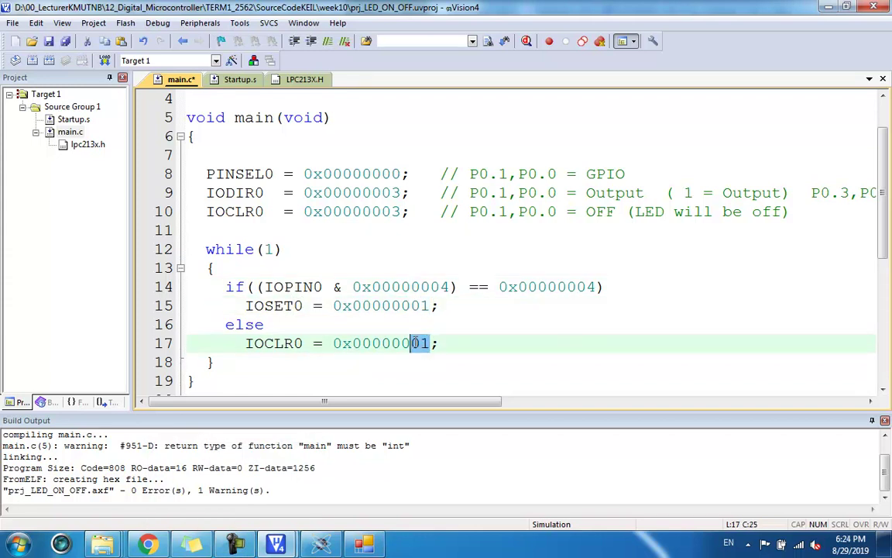
pyautogui.click(457, 343)
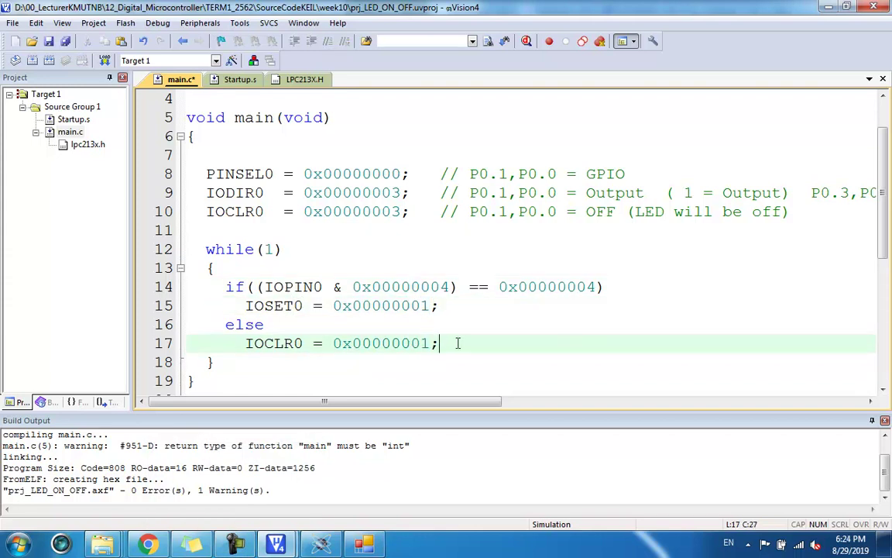
pyautogui.click(48, 60)
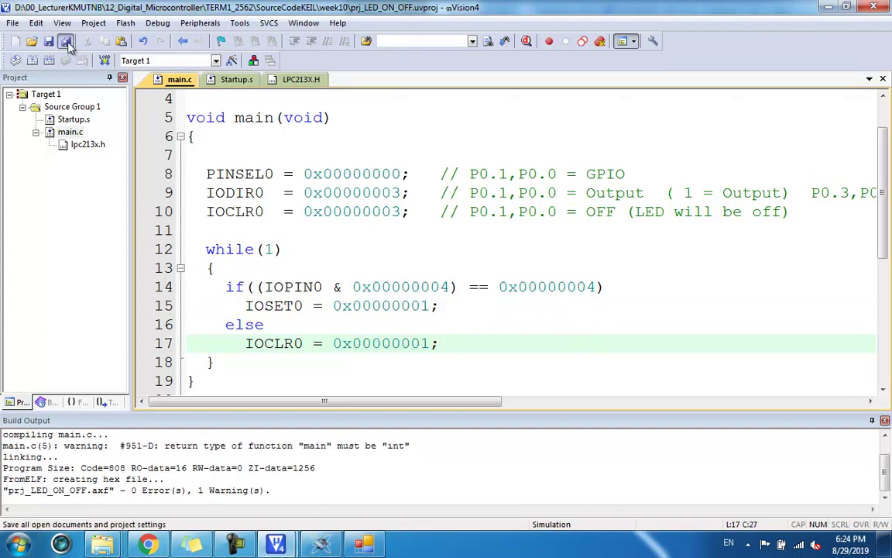
pyautogui.click(51, 63)
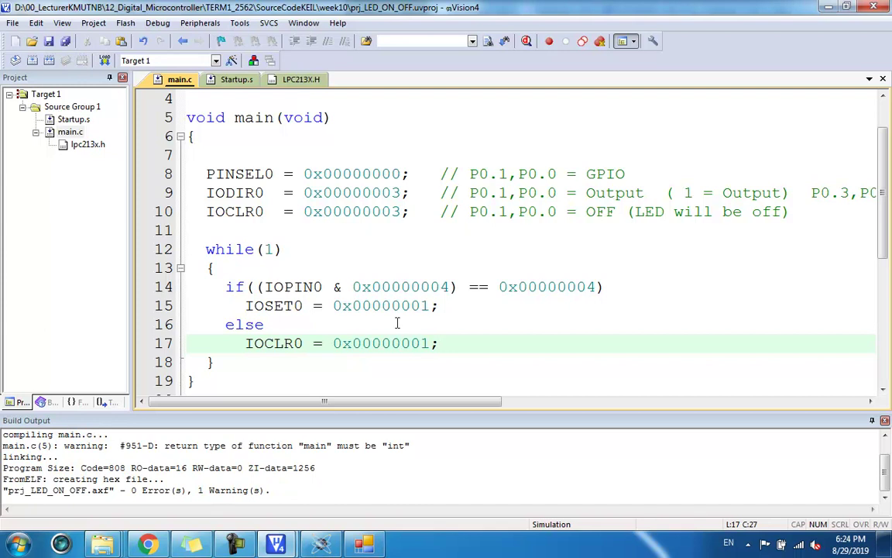
# - Add the comment "//P0.0 = ON" after the IOSET0 assignment and copy it to the end of the IOCLR0 line
pyautogui.click(431, 307)
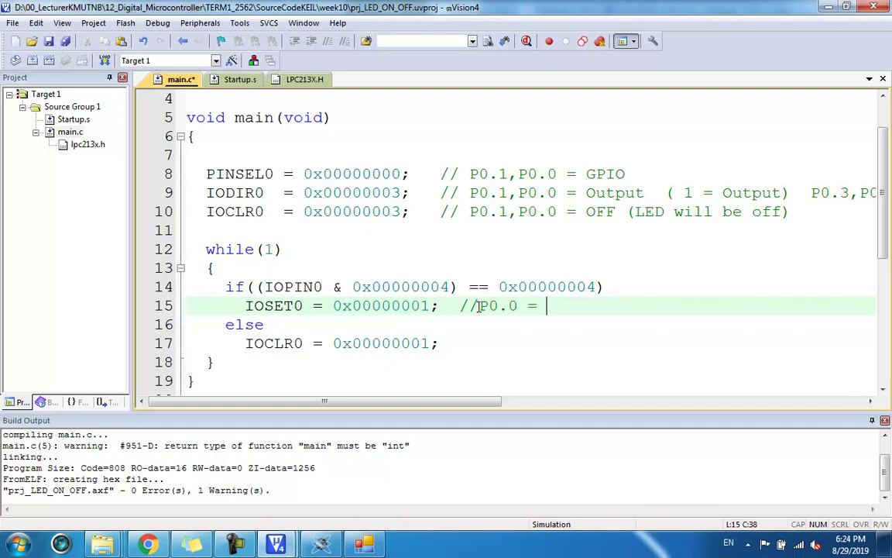
pyautogui.write('N')
pyautogui.moveTo(462, 307); pyautogui.dragTo(566, 302)
pyautogui.hotkey('ctrl', 'c')
pyautogui.click(473, 341)
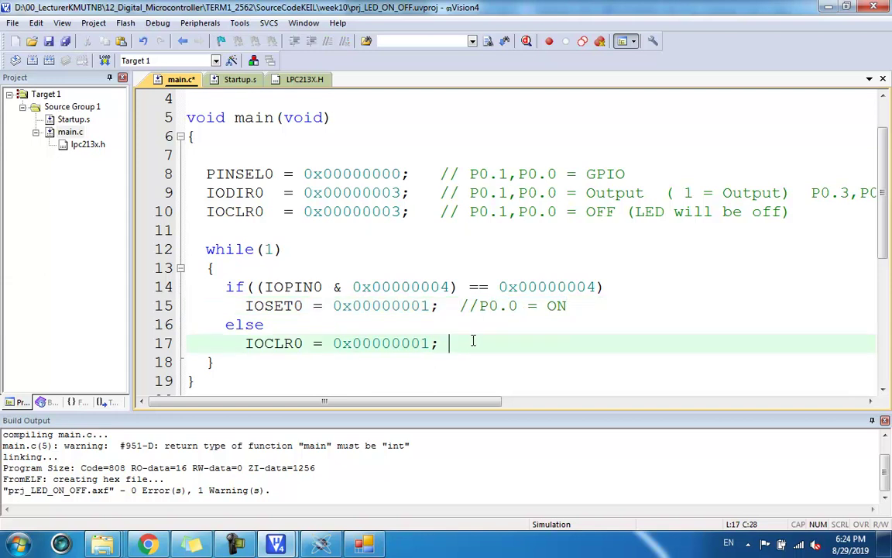
pyautogui.hotkey('ctrl', 'v')
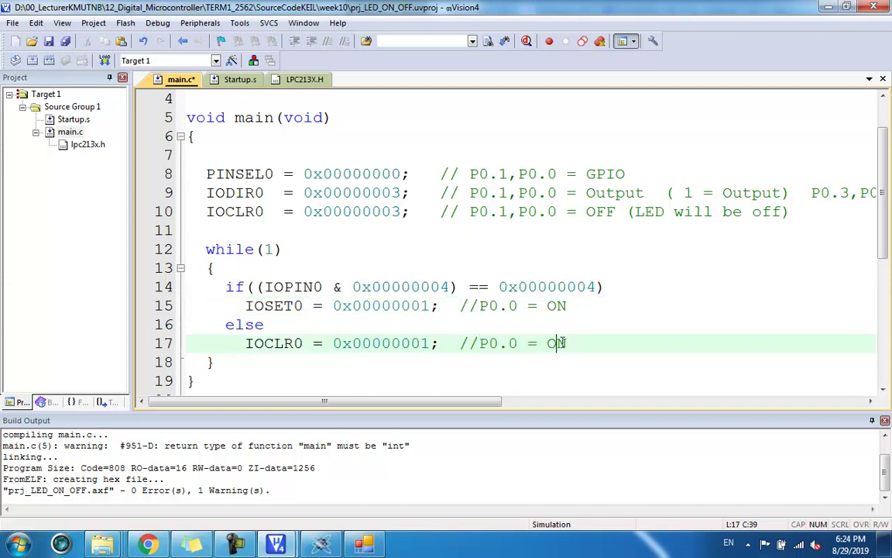
# - Change the comments to "//P0.0 = on" for IOSET0 and "//P0.0 = off" for IOCLR0, and rebuild the project
pyautogui.click(589, 334)
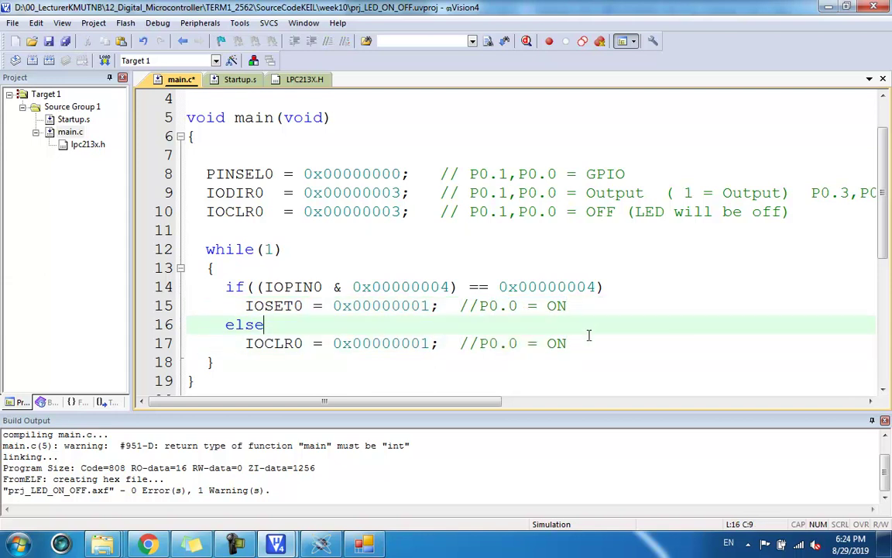
pyautogui.click(585, 343)
pyautogui.write('FF')
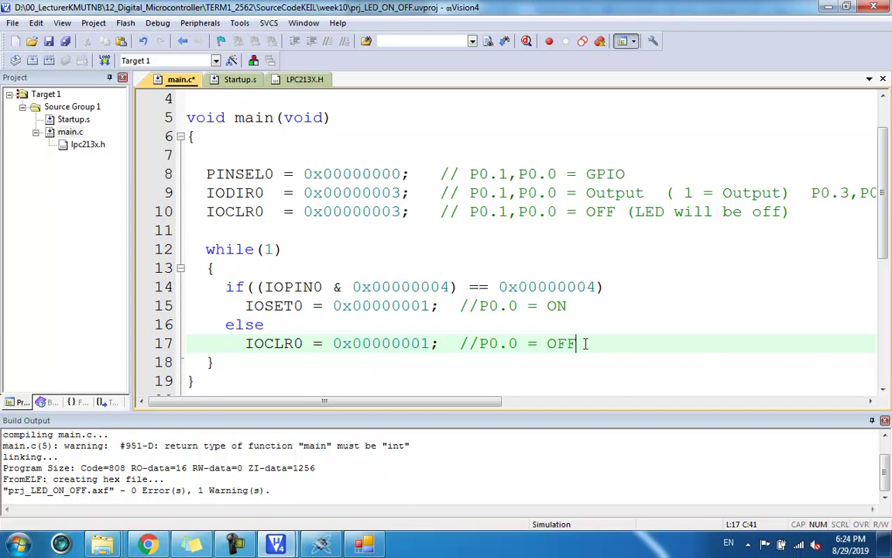
pyautogui.press('BackSpace')
pyautogui.press('BackSpace')
pyautogui.write('of')
pyautogui.click(577, 312)
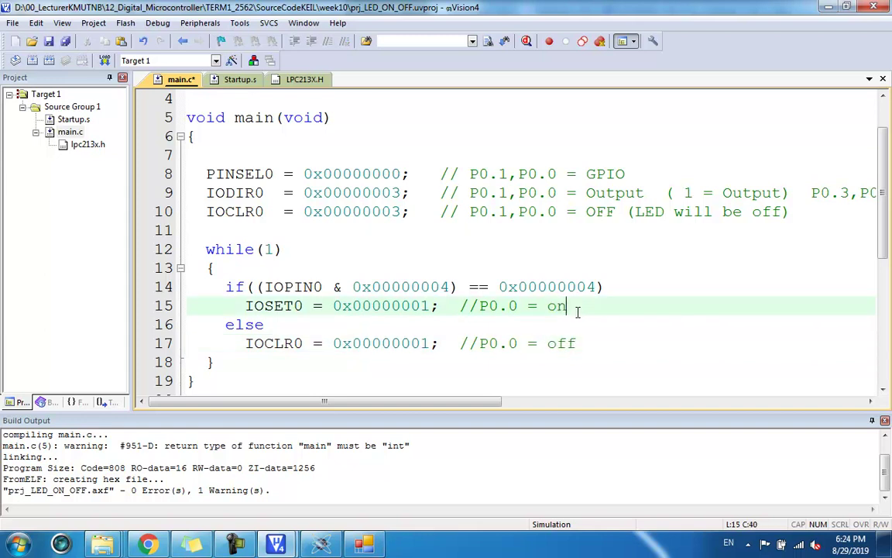
pyautogui.click(579, 343)
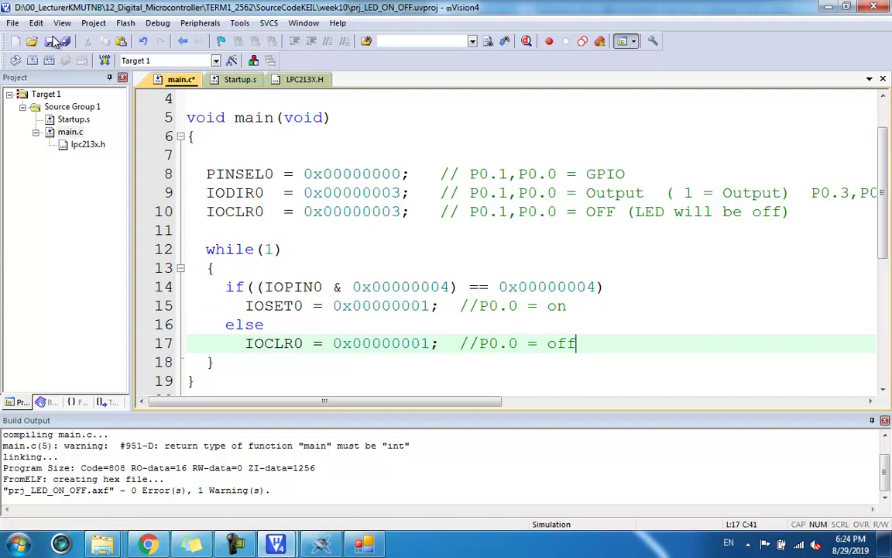
pyautogui.click(49, 61)
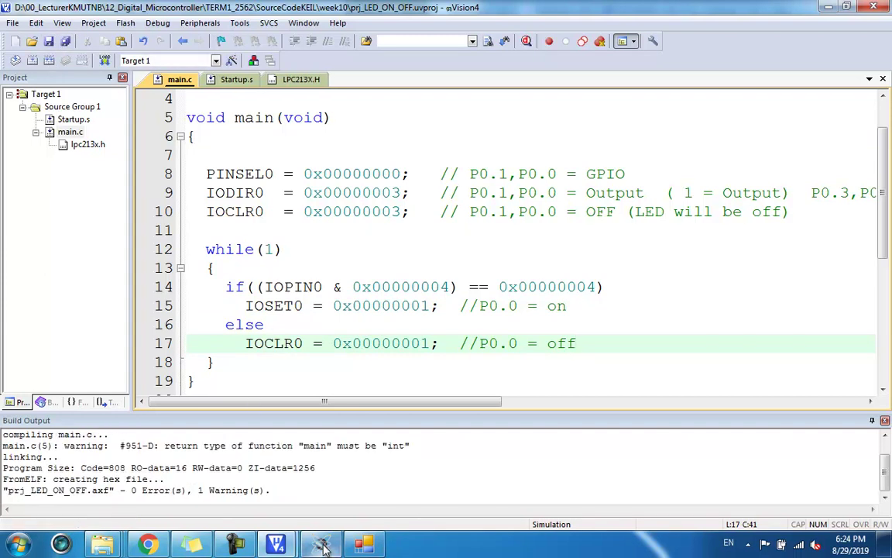
# - Switch to Proteus, run the simulation, operate the P0.2 push button repeatedly to test LED D1, and stop the simulation
pyautogui.moveTo(324, 547)
pyautogui.click(321, 469)
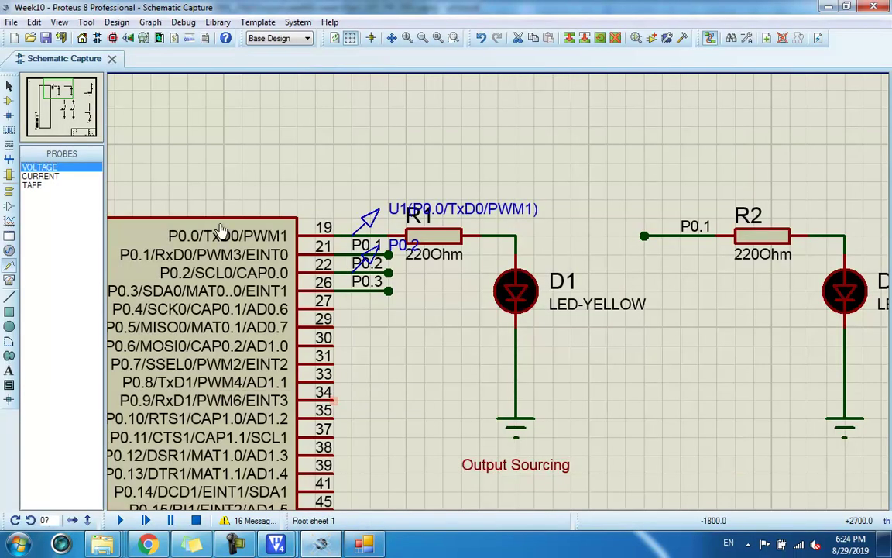
pyautogui.scroll(-1, 464, 408)
pyautogui.scroll(-1, 533, 408)
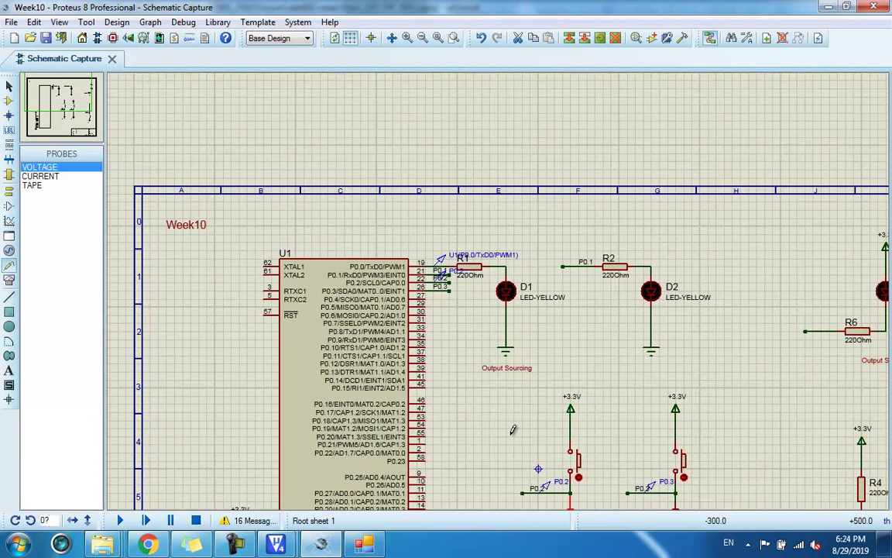
pyautogui.click(120, 520)
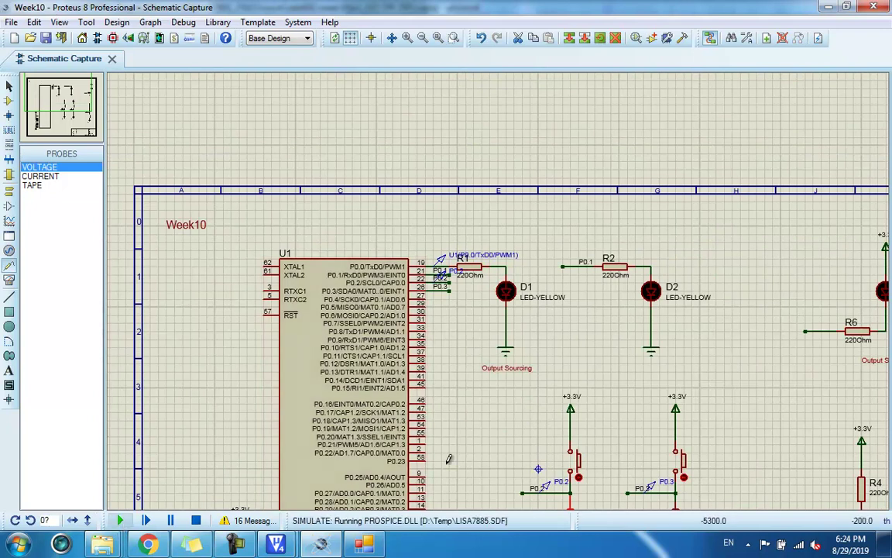
pyautogui.click(577, 471)
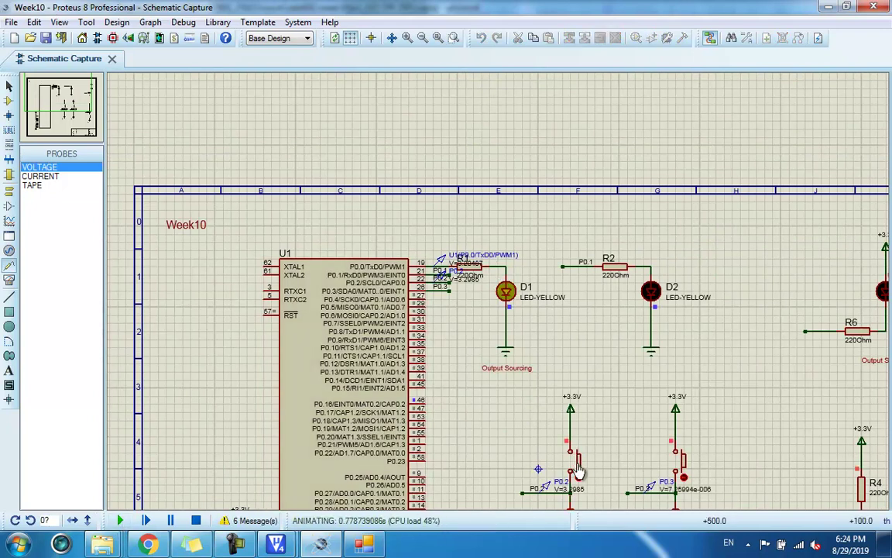
pyautogui.click(577, 471)
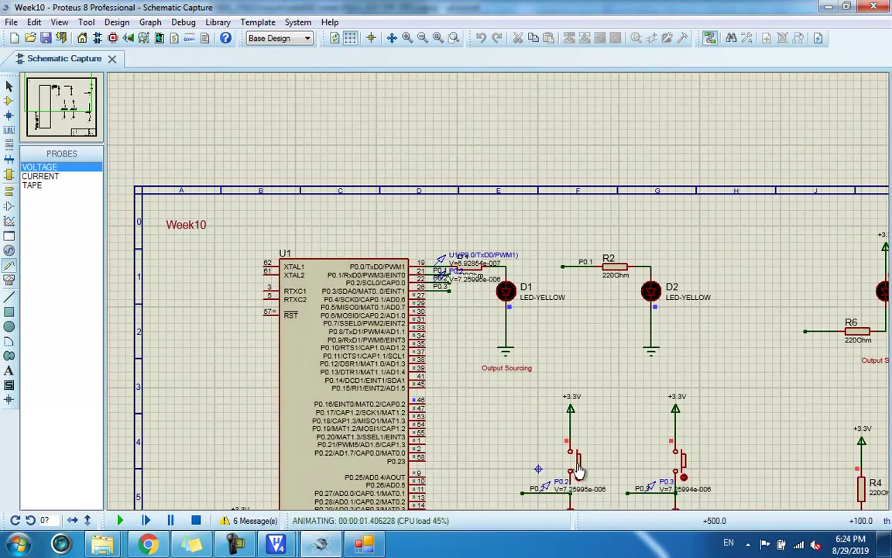
pyautogui.click(577, 470)
pyautogui.click(196, 519)
# - Delete the voltage probes on the P0.0 and P0.2 wires beside U1
pyautogui.scroll(4, 454, 206)
pyautogui.rightClick(416, 205)
pyautogui.rightClick(416, 204)
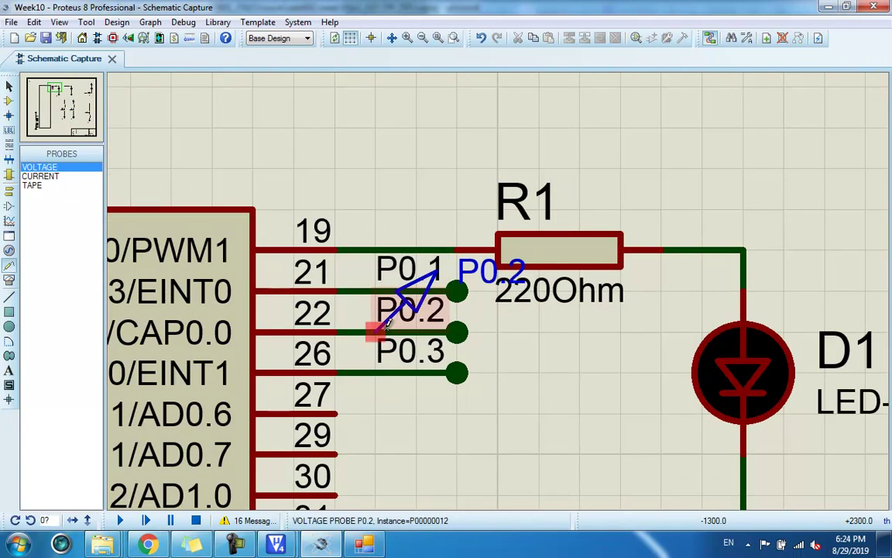
pyautogui.click(416, 302)
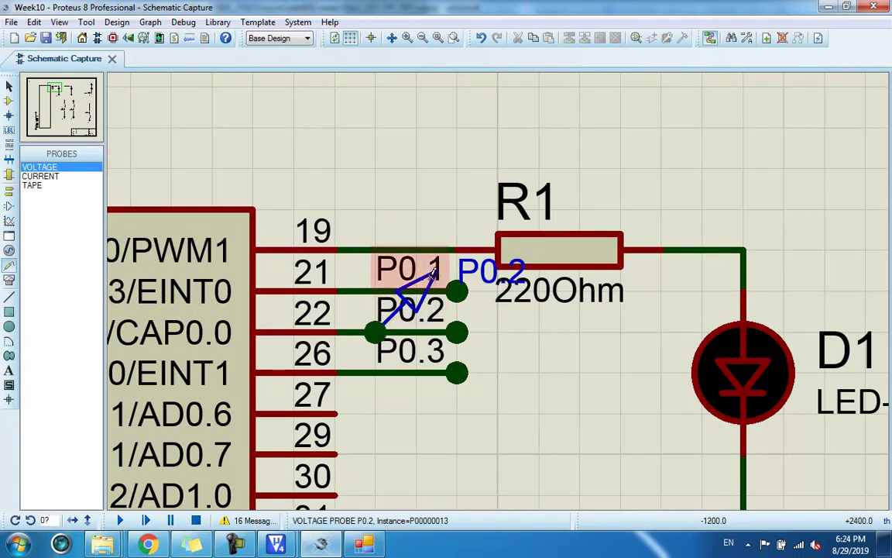
pyautogui.click(9, 85)
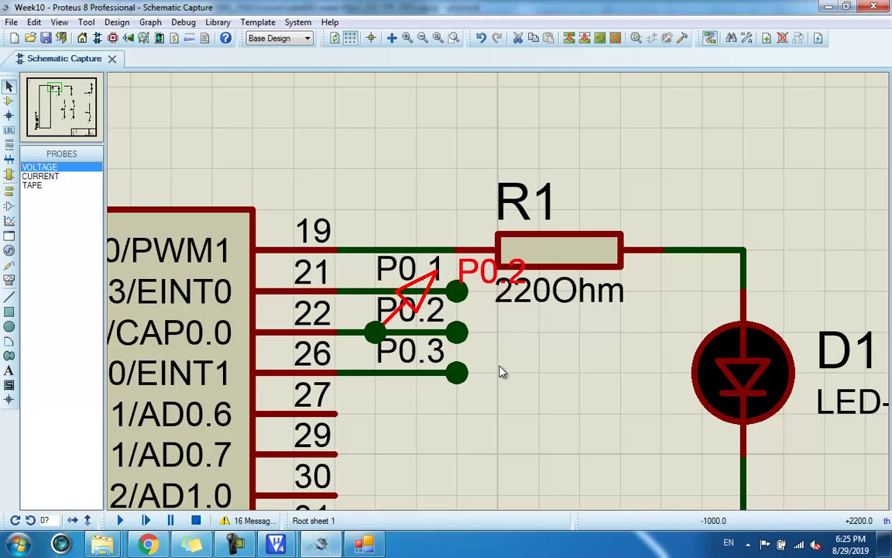
pyautogui.rightClick(476, 275)
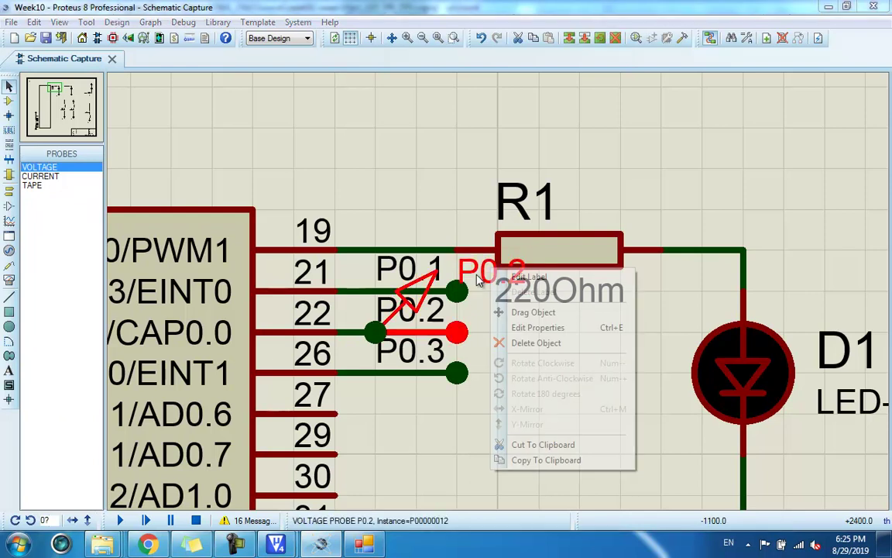
pyautogui.click(542, 343)
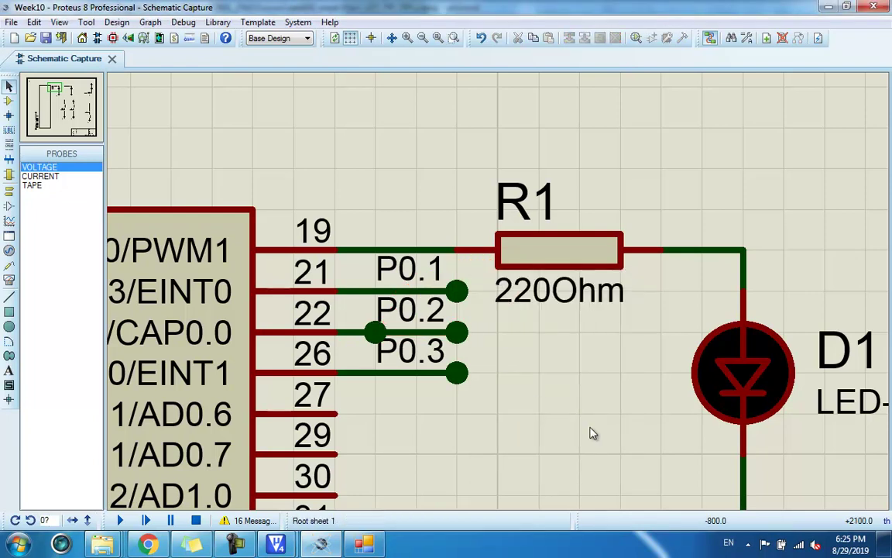
# - Delete the leftover junction dot on the P0.2 wire beside U1
pyautogui.scroll(-2, 590, 432)
pyautogui.scroll(4, 479, 285)
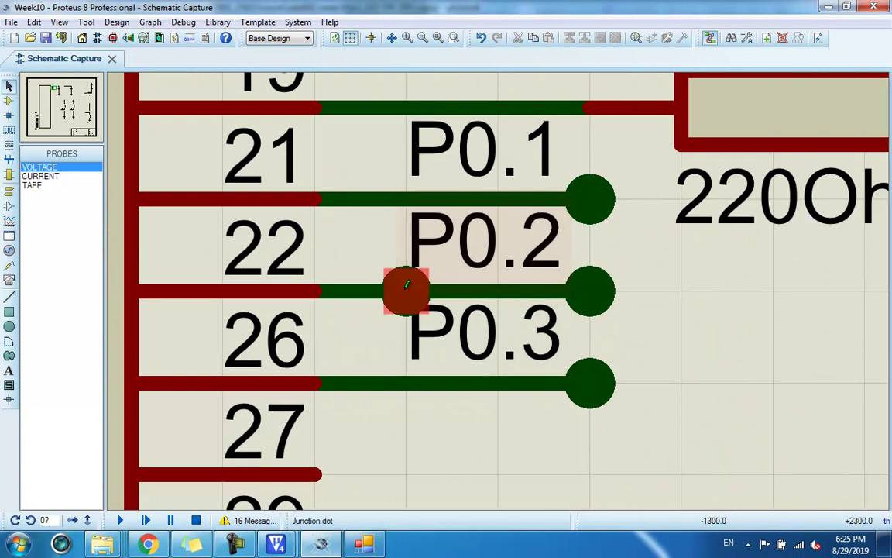
pyautogui.rightClick(406, 295)
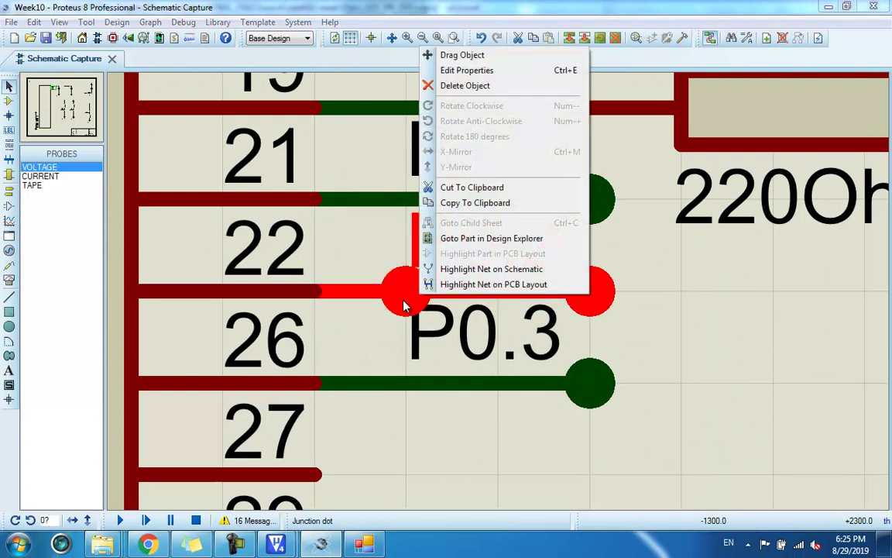
pyautogui.click(466, 85)
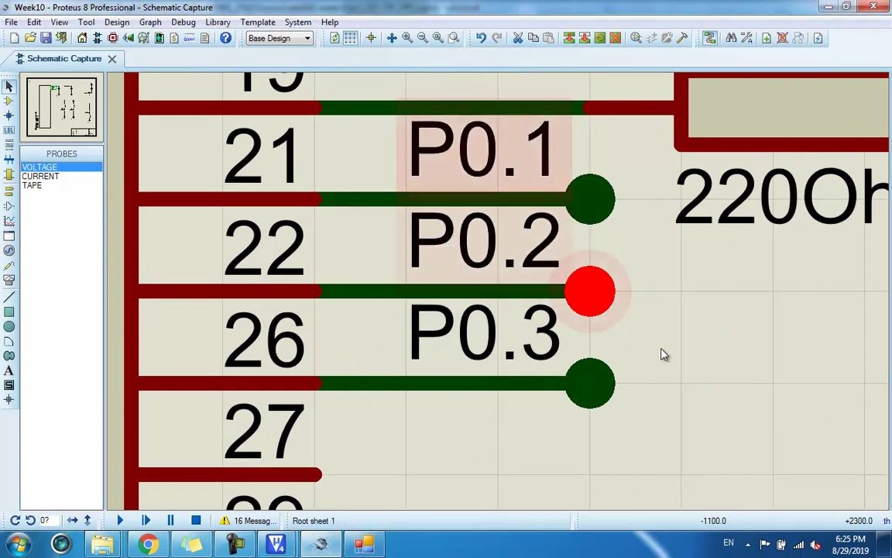
# - Run the simulation, operate the P0.2 push button to test LED D1, and stop the simulation
pyautogui.scroll(-2, 682, 360)
pyautogui.scroll(-3, 691, 365)
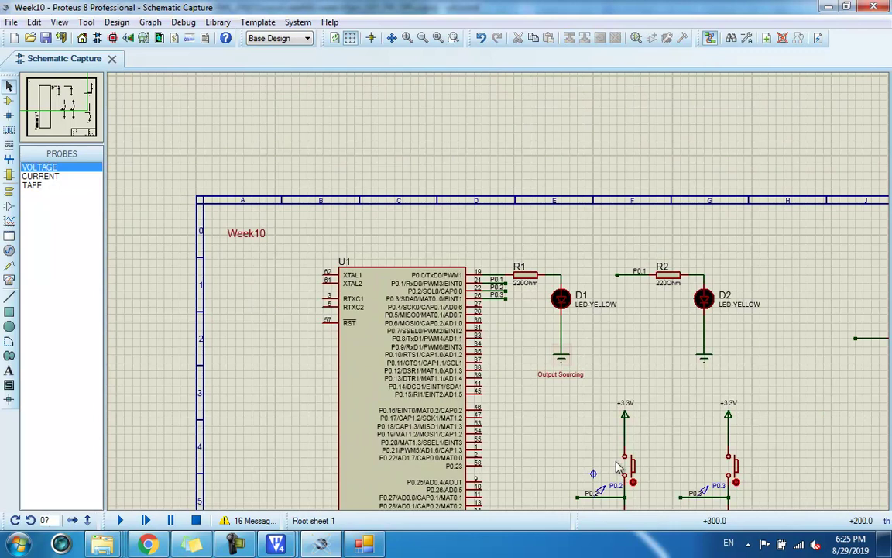
pyautogui.scroll(3, 624, 477)
pyautogui.scroll(-4, 624, 477)
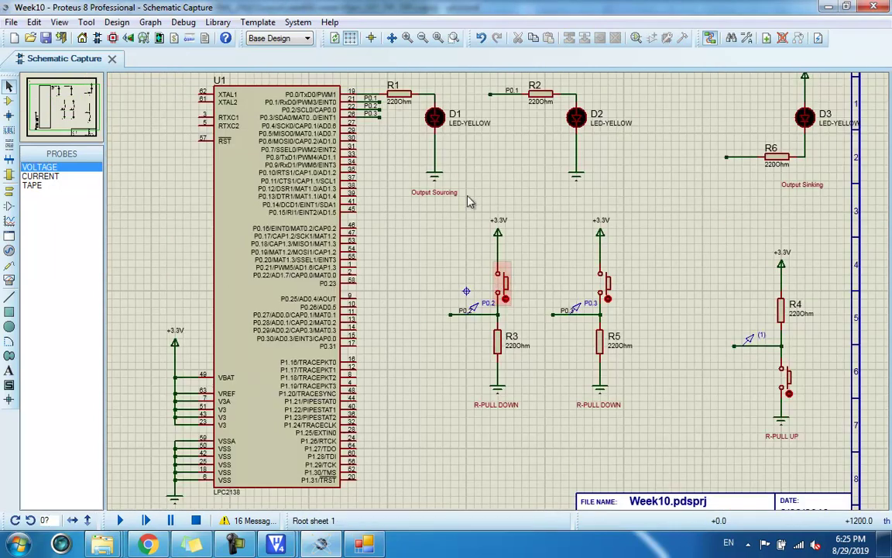
pyautogui.scroll(3, 457, 172)
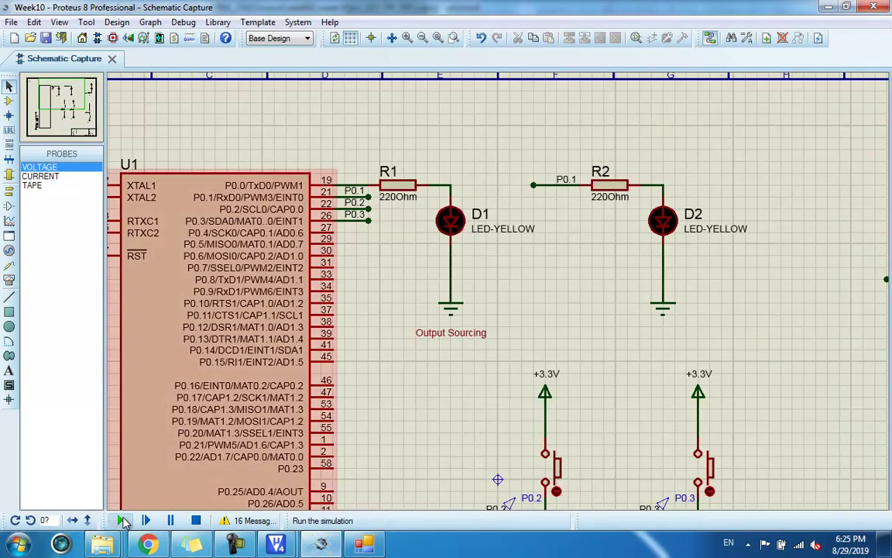
pyautogui.click(120, 519)
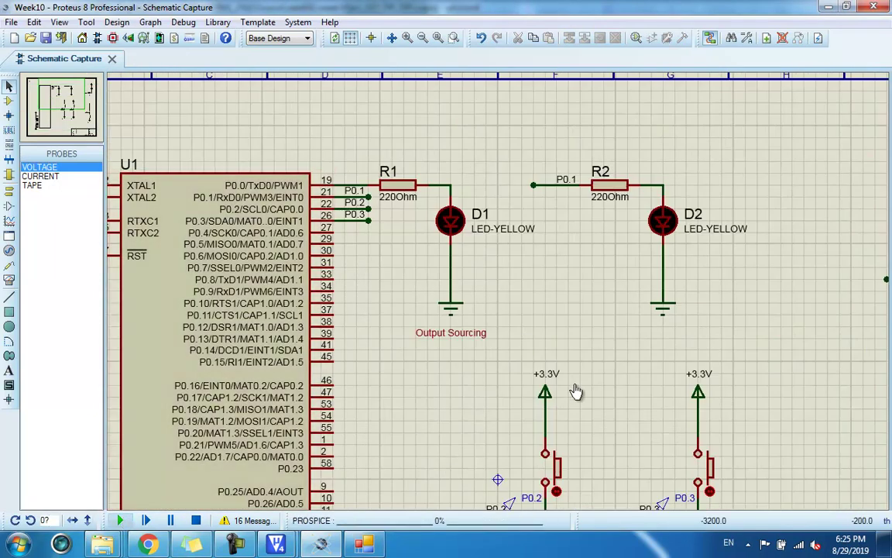
pyautogui.click(557, 469)
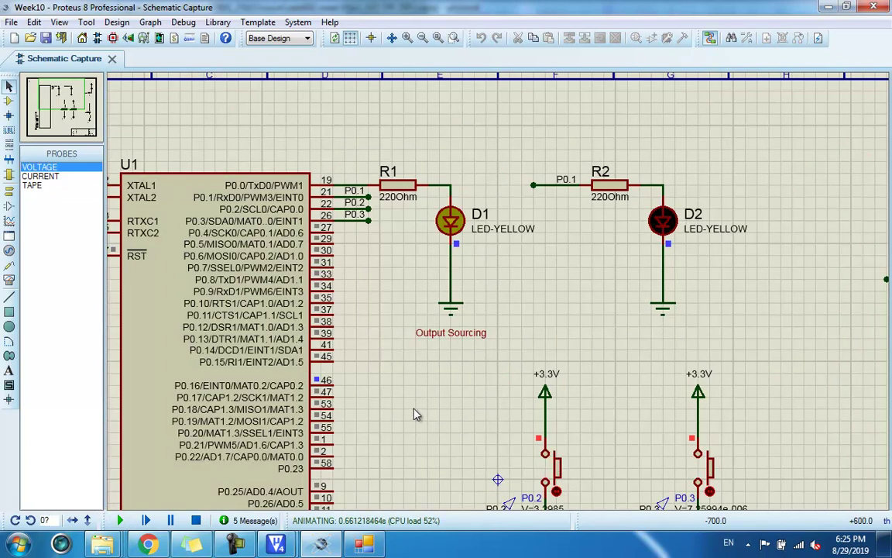
pyautogui.click(196, 520)
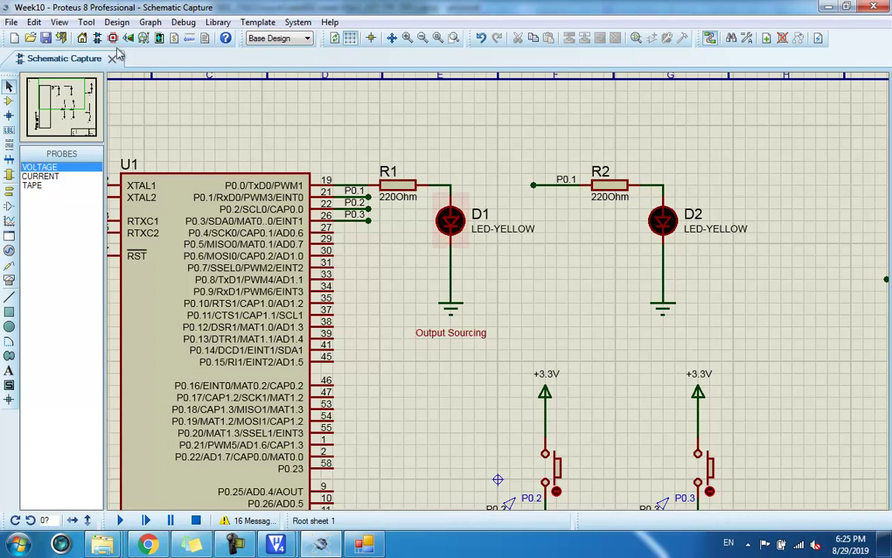
# - Switch to µVision and review the port setup and the if/else block inside the while loop of main.c
pyautogui.click(276, 543)
pyautogui.click(525, 257)
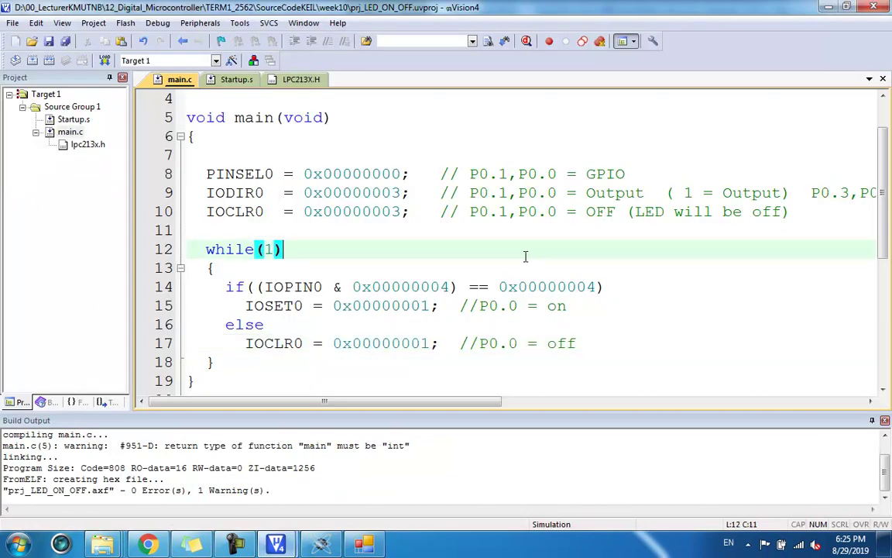
pyautogui.click(258, 232)
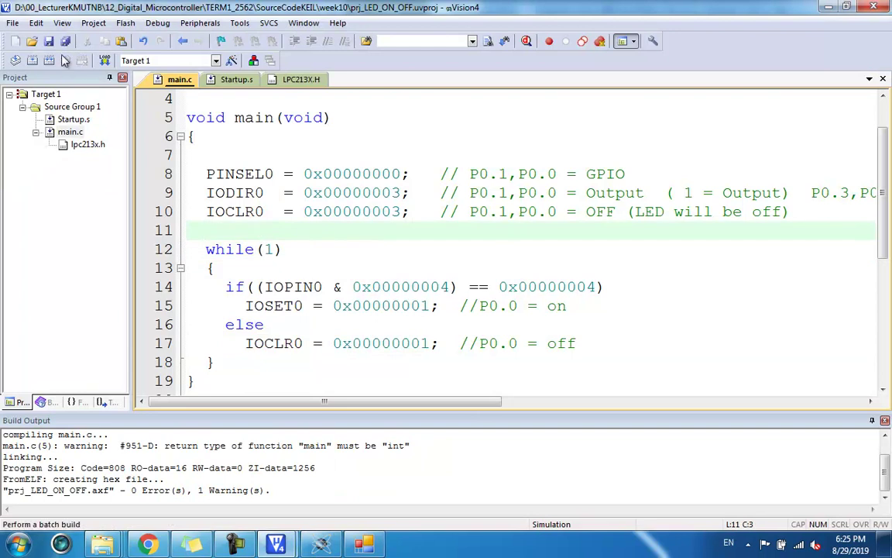
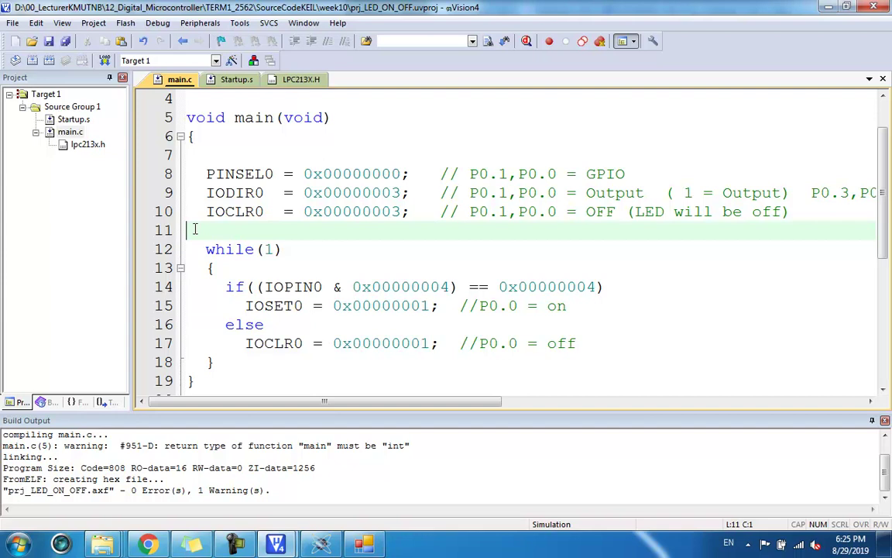
pyautogui.click(590, 343)
pyautogui.scroll(-3, 590, 343)
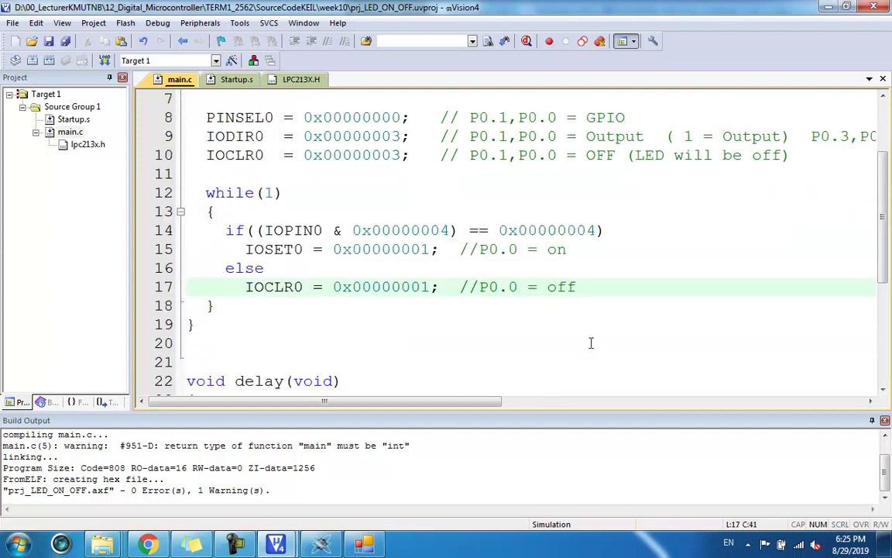
pyautogui.scroll(1, 882, 242)
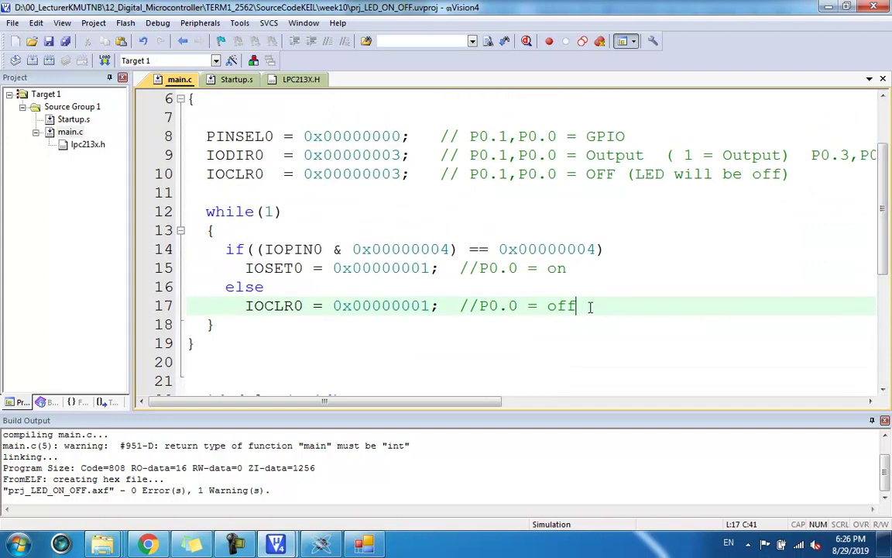
# - Switch to Proteus, run the simulation, operate the P0.2 and P0.3 push buttons while watching both LEDs, and stop it
pyautogui.click(322, 545)
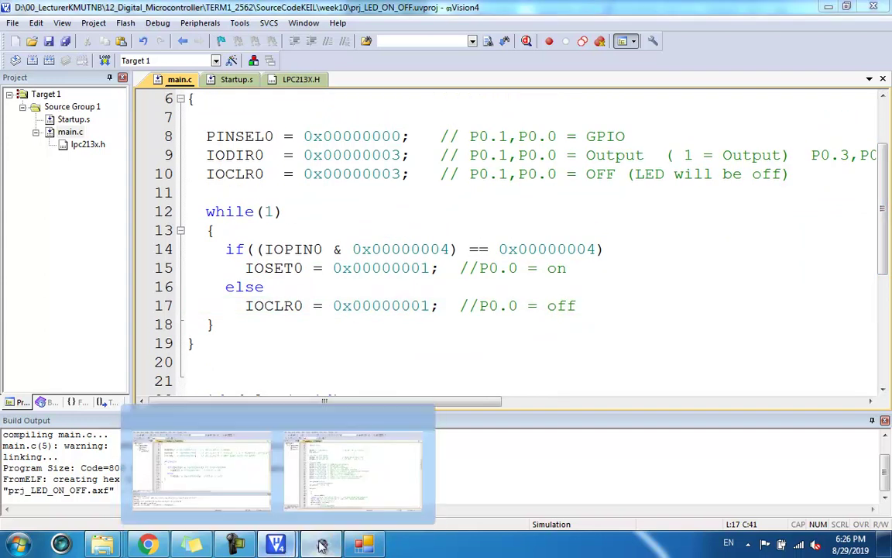
pyautogui.click(353, 469)
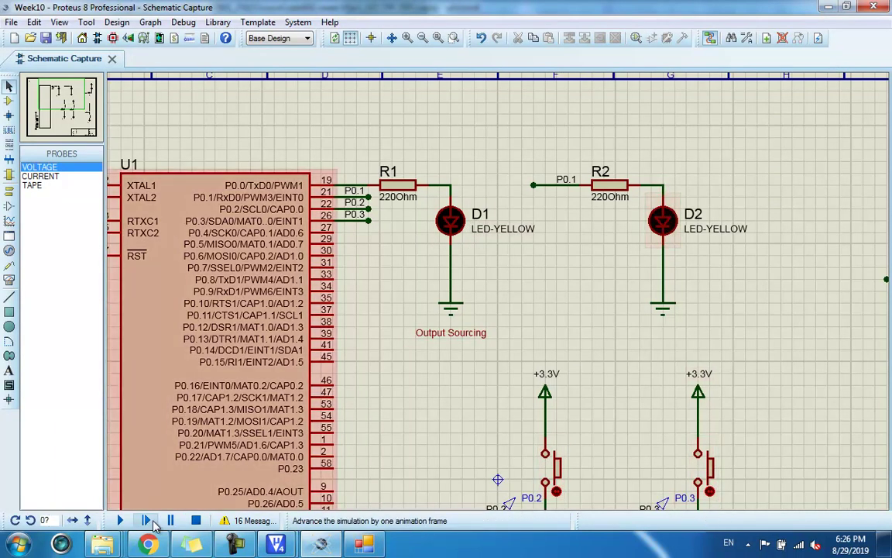
pyautogui.click(120, 520)
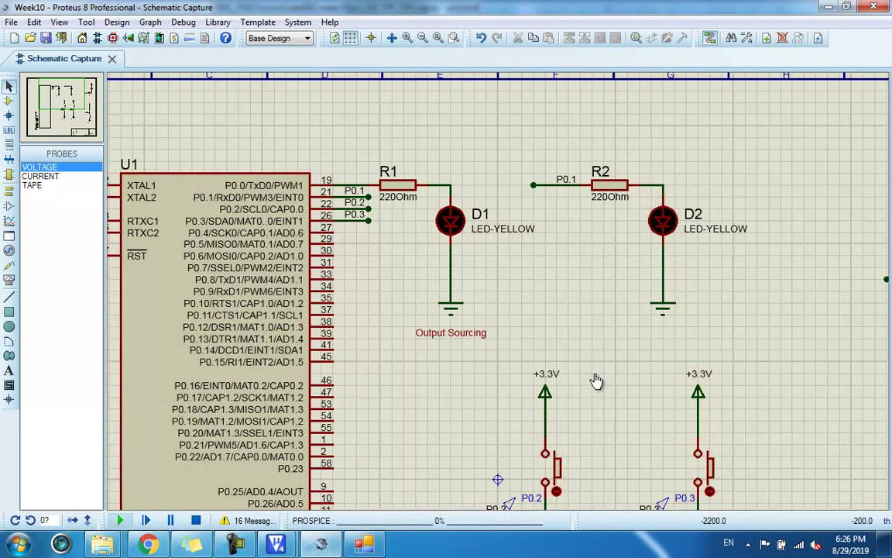
pyautogui.click(558, 474)
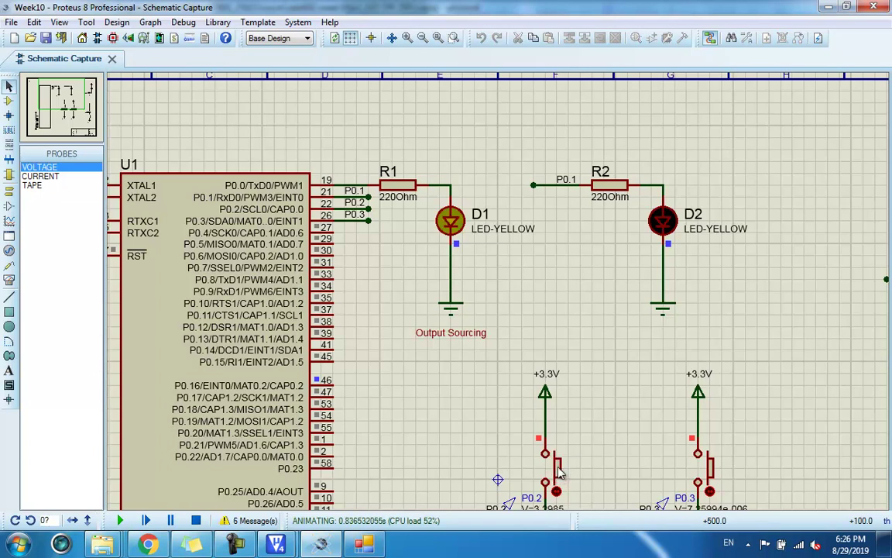
pyautogui.click(709, 474)
pyautogui.click(709, 469)
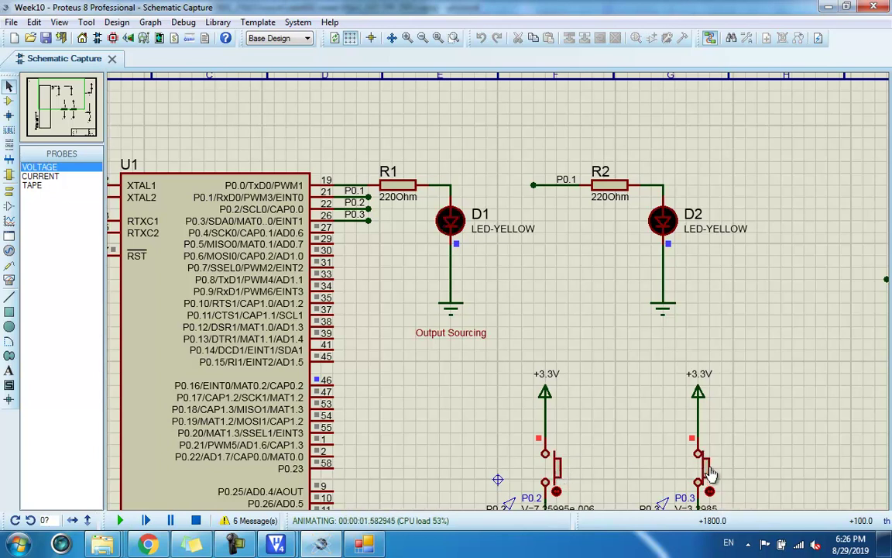
pyautogui.click(557, 473)
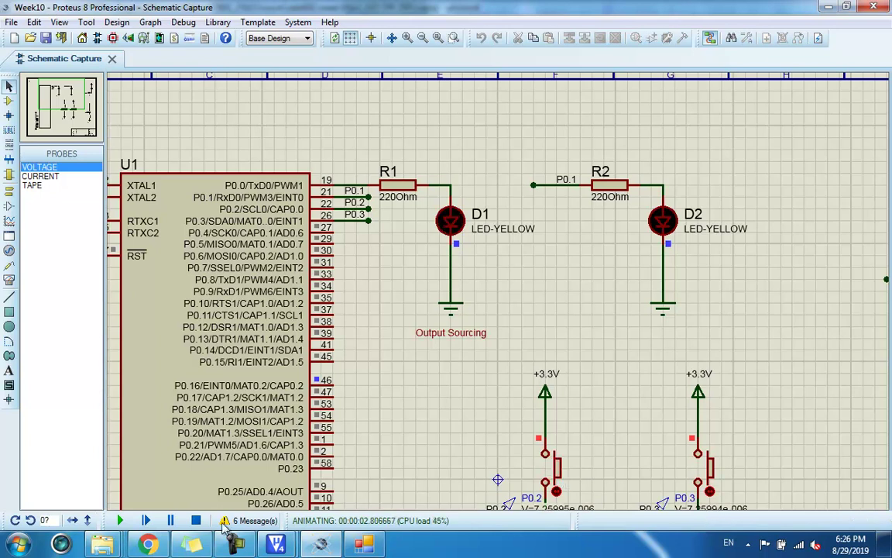
pyautogui.click(196, 520)
# - Switch to µVision and insert two blank lines after the IOCLR0 line inside the while loop of main.c
pyautogui.click(280, 544)
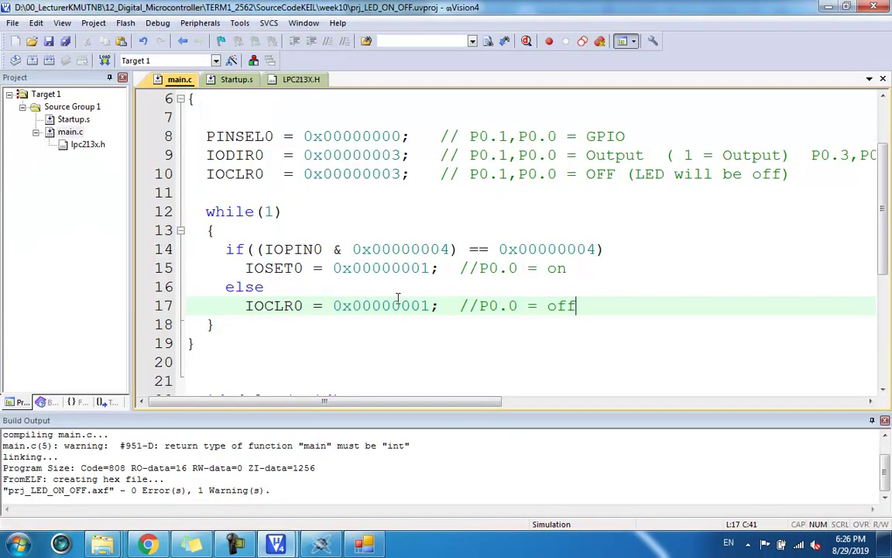
pyautogui.click(208, 230)
pyautogui.click(606, 306)
pyautogui.press('Return')
pyautogui.press('Return')
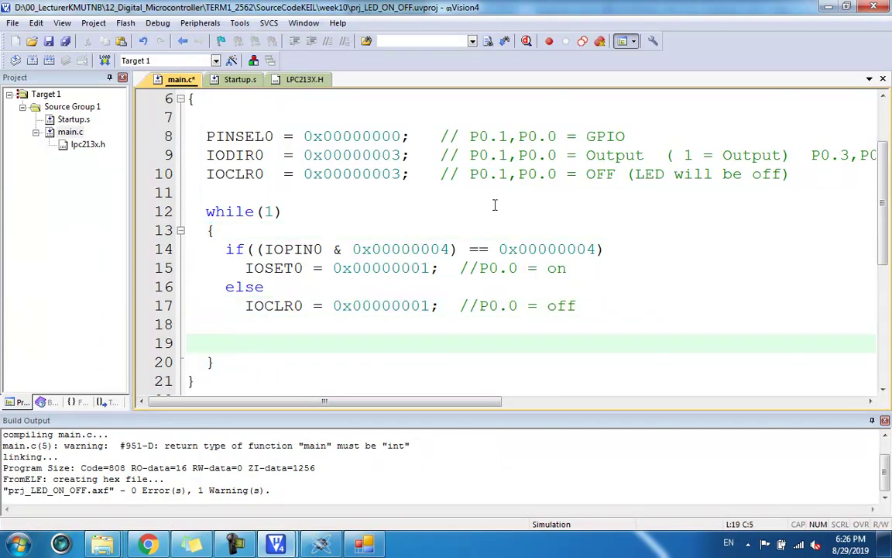
pyautogui.click(390, 249)
pyautogui.click(636, 252)
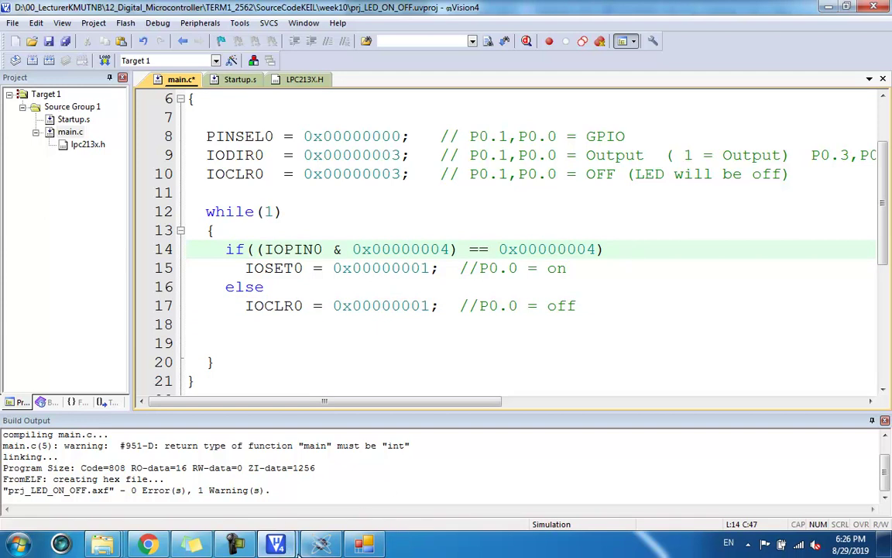
# - Switch to Proteus and save the Week10 project
pyautogui.moveTo(299, 549)
pyautogui.click(310, 490)
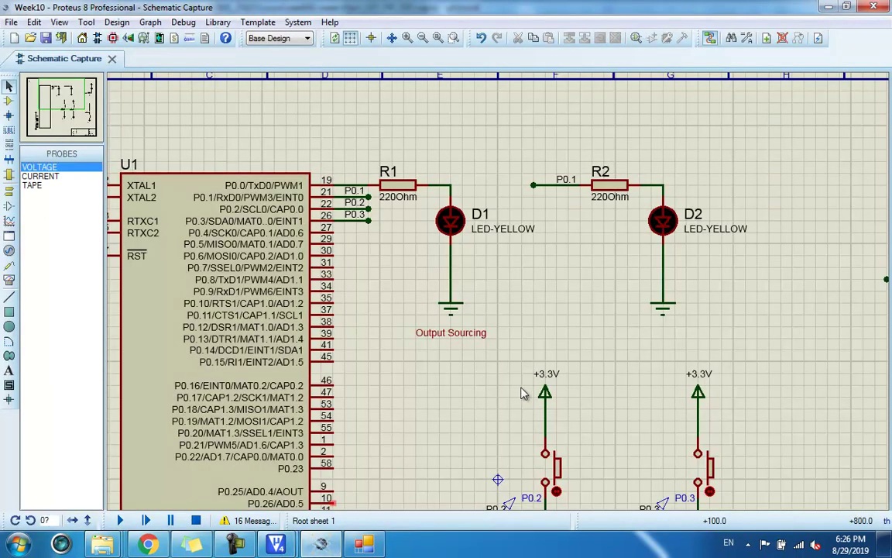
pyautogui.click(46, 37)
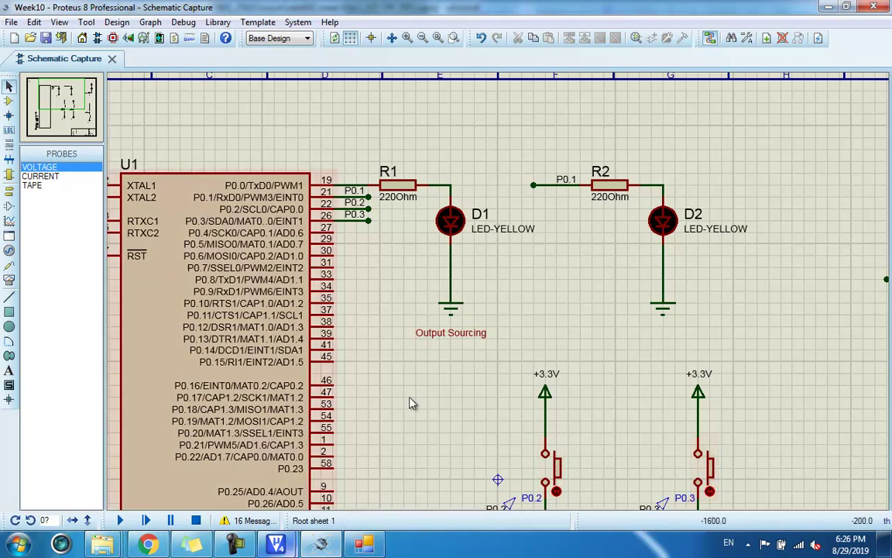
# - Switch to µVision and start a second "if(" statement below the first if/else block, leaving a blank line between them
pyautogui.moveTo(277, 545)
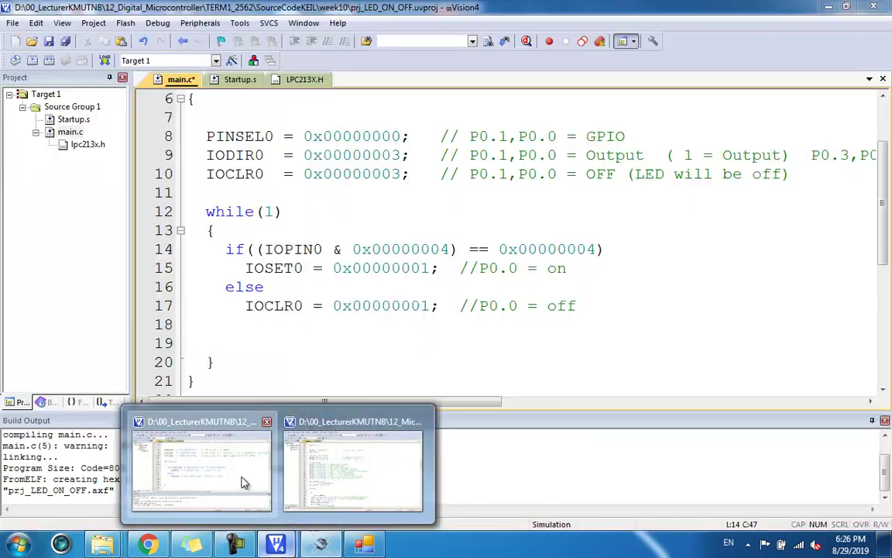
pyautogui.click(242, 482)
pyautogui.click(235, 330)
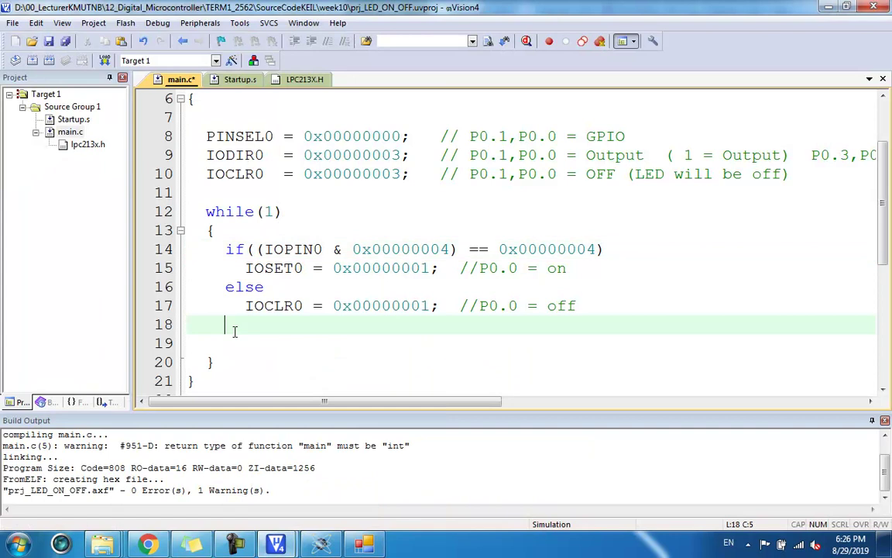
pyautogui.press('Return')
pyautogui.write('if')
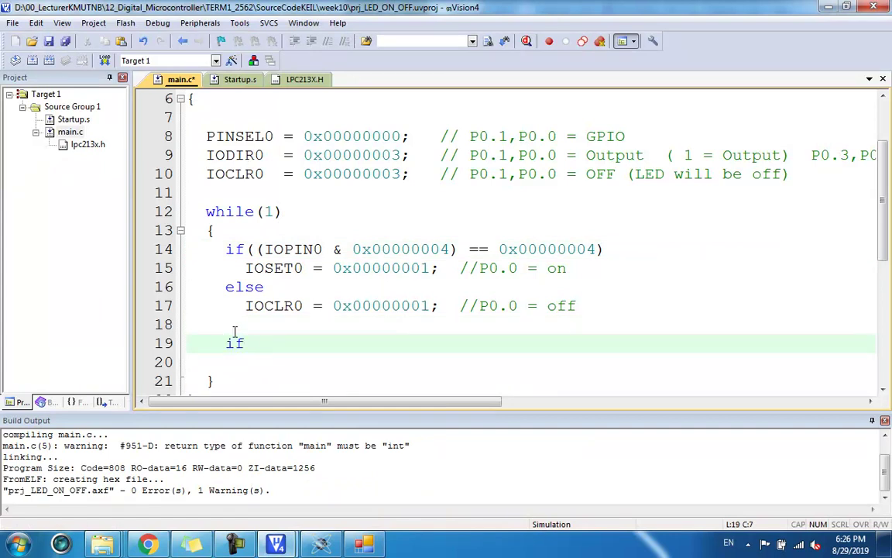
pyautogui.write('(')
# - Copy IOPIN0 from the first condition into the new if statement and append the & operator
pyautogui.click(267, 248)
pyautogui.doubleClick(271, 249)
pyautogui.hotkey('ctrl', 'c')
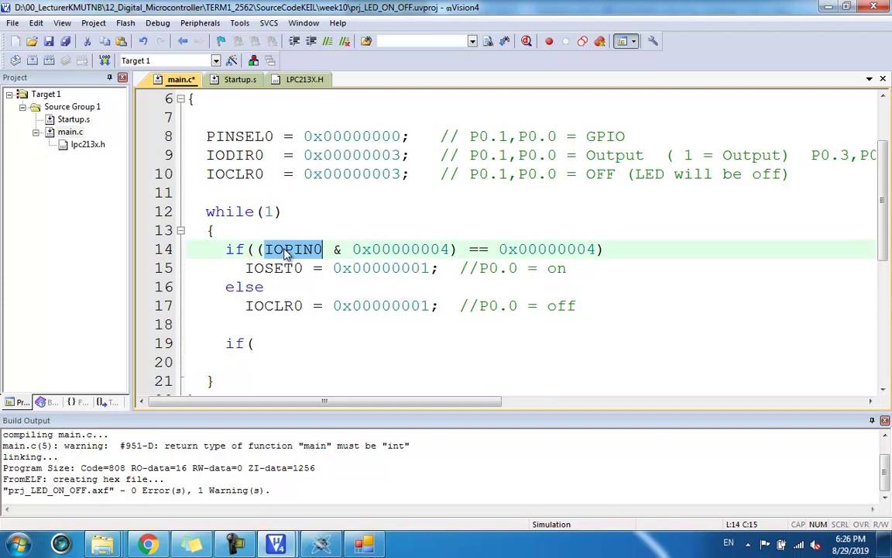
pyautogui.click(293, 332)
pyautogui.click(289, 343)
pyautogui.hotkey('ctrl', 'v')
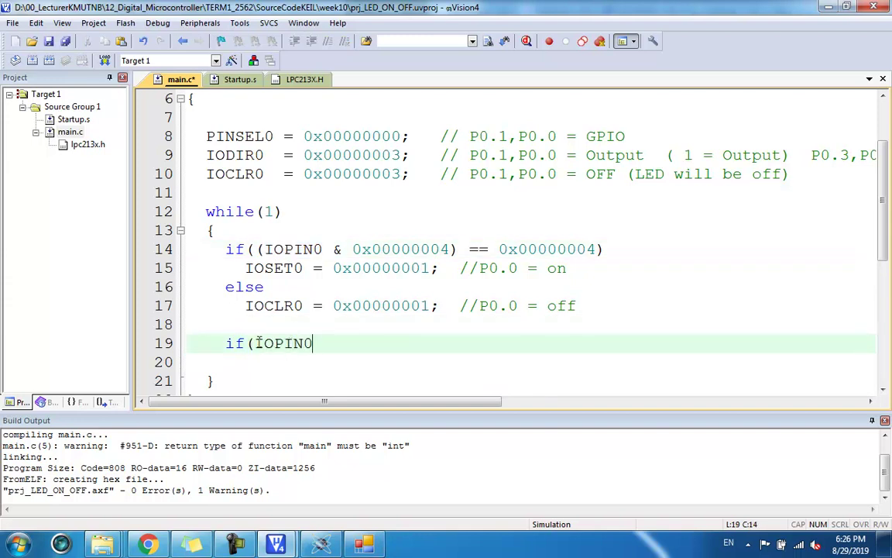
pyautogui.write('&')
# - Switch to the Bit To Hex tool, clear all bits, and turn on bit 3 for the P0.3 mask
pyautogui.hotkey('alt', 'Tab')
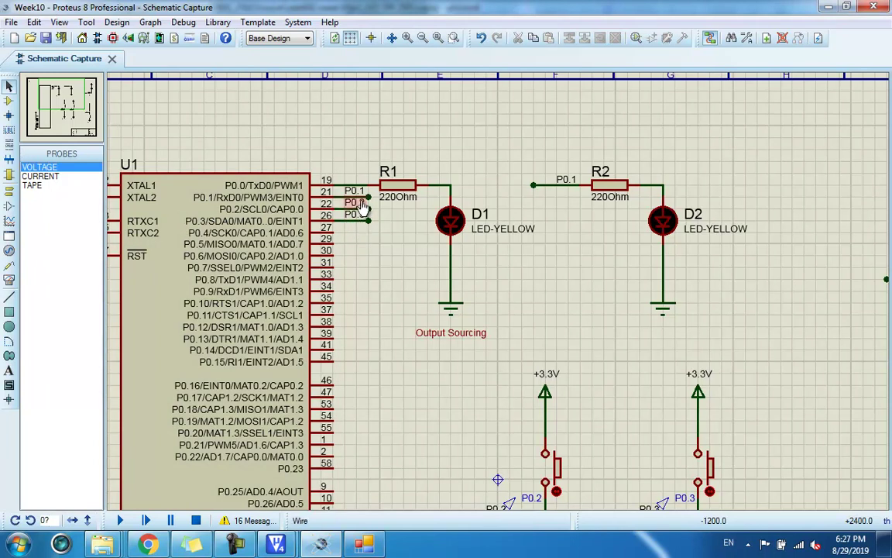
pyautogui.click(364, 544)
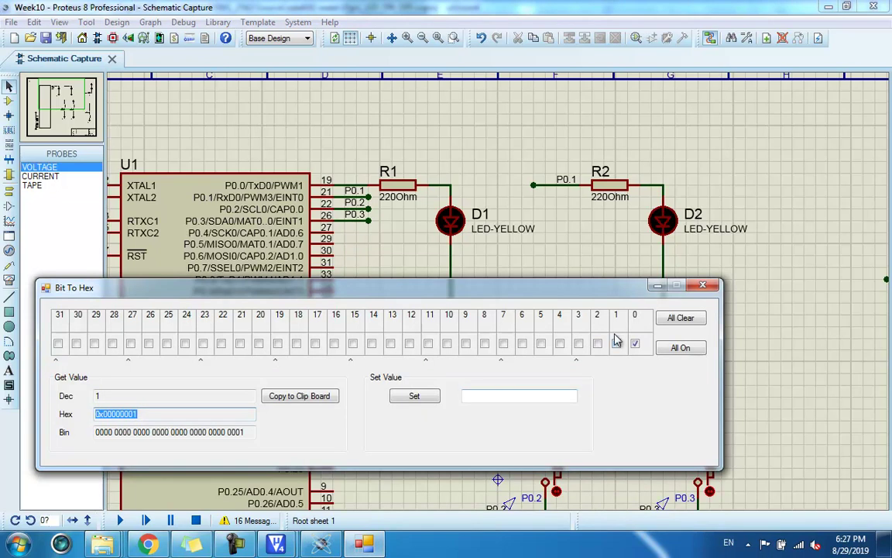
pyautogui.moveTo(579, 285)
pyautogui.mouseDown()
pyautogui.moveTo(604, 261)
pyautogui.moveTo(587, 279)
pyautogui.mouseUp()
pyautogui.click(719, 301)
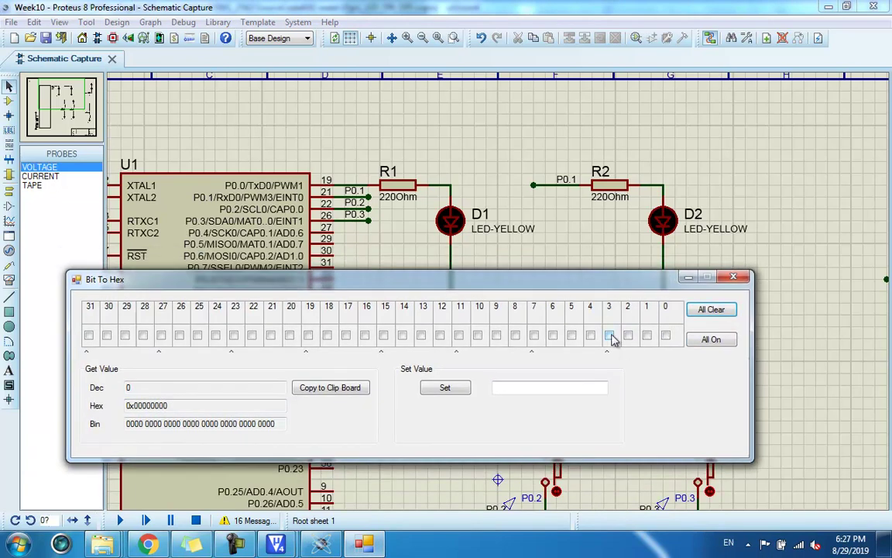
pyautogui.click(609, 335)
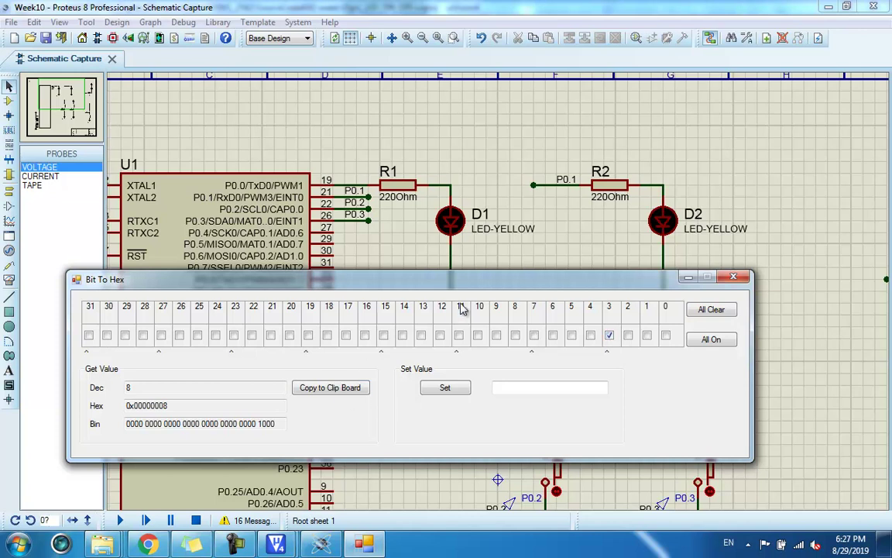
pyautogui.moveTo(419, 279); pyautogui.dragTo(486, 288)
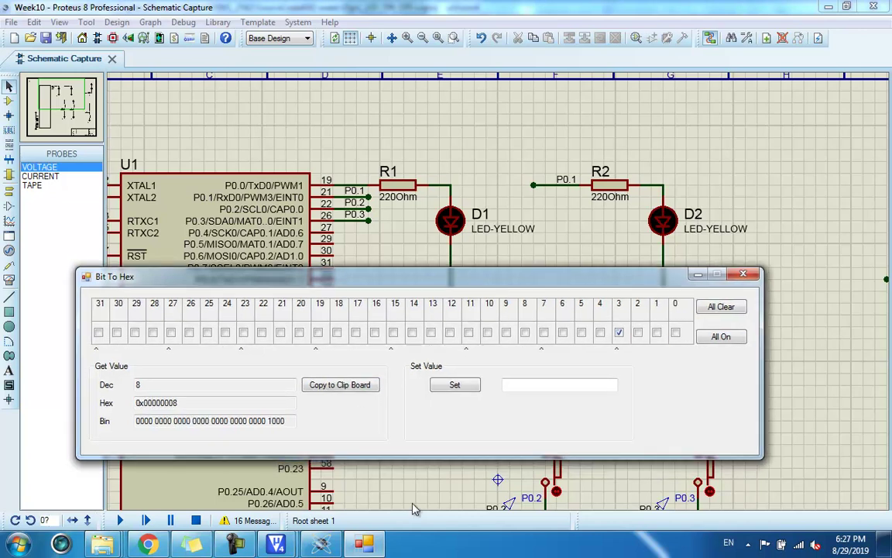
# - Copy the hex value 0x00000008 from Bit To Hex and paste it after the & operator in µVision's second if condition
pyautogui.moveTo(182, 403); pyautogui.dragTo(130, 408)
pyautogui.click(189, 403)
pyautogui.moveTo(189, 403); pyautogui.dragTo(131, 408)
pyautogui.hotkey('ctrl', 'c')
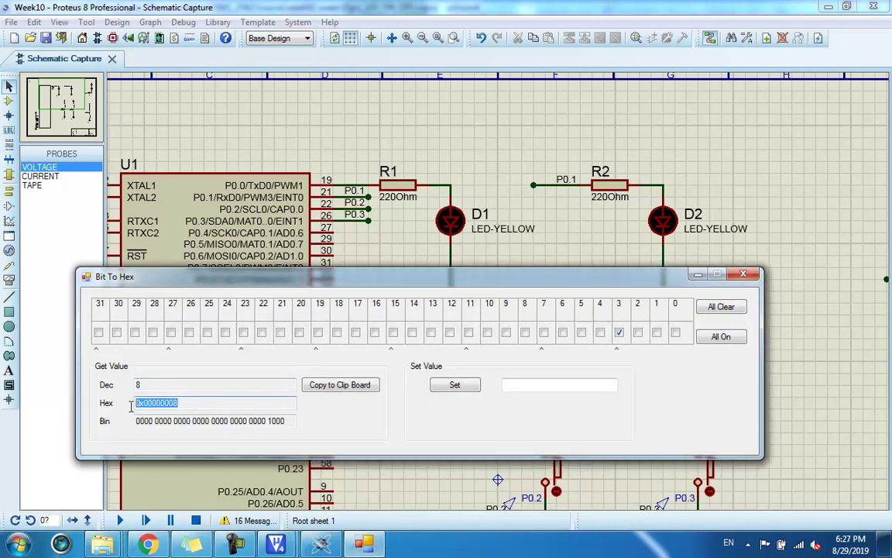
pyautogui.click(353, 447)
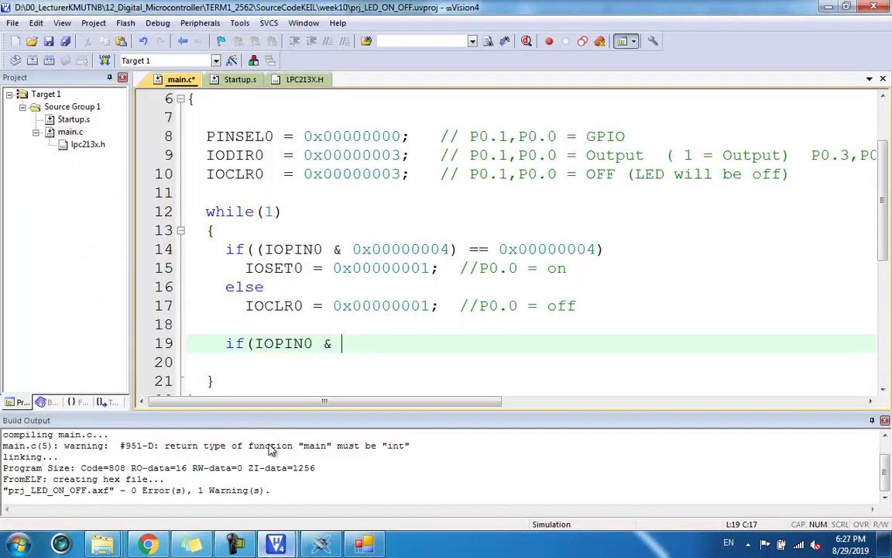
pyautogui.hotkey('ctrl', 'v')
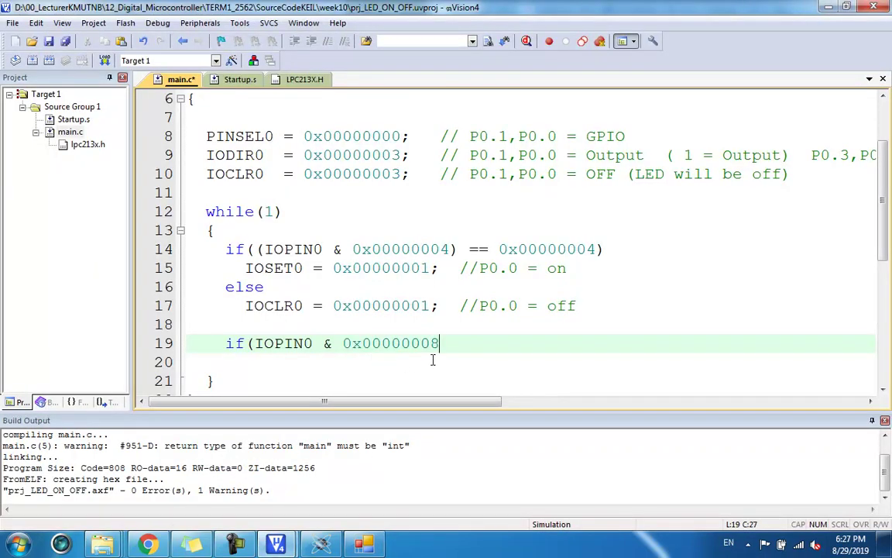
pyautogui.press('Up')
pyautogui.write('0')
pyautogui.press('BackSpace')
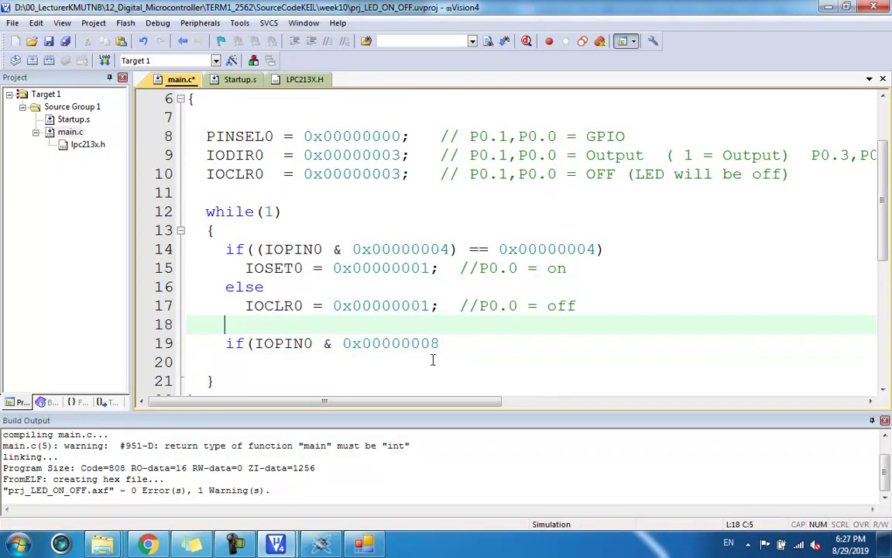
# - Enclose IOPIN0 & 0x00000008 in its own parentheses inside the second if condition and append the == operator
pyautogui.click(446, 348)
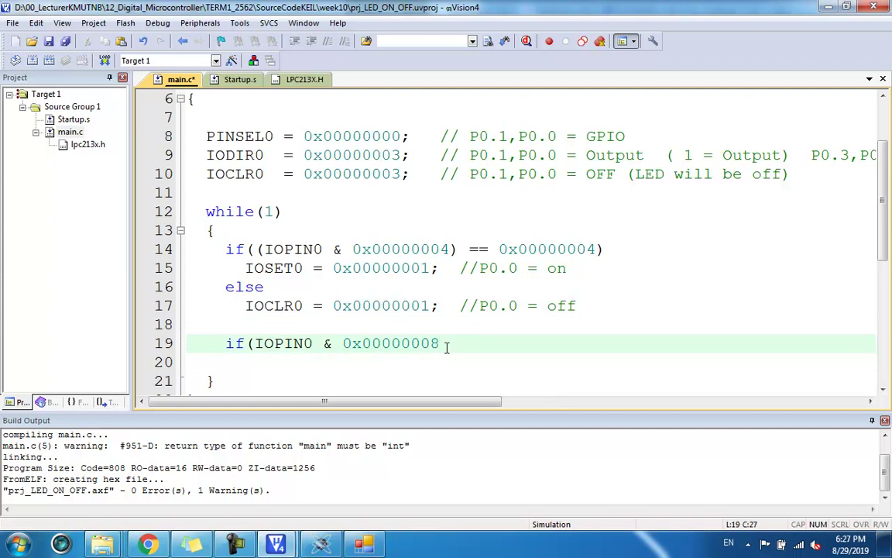
pyautogui.write(')')
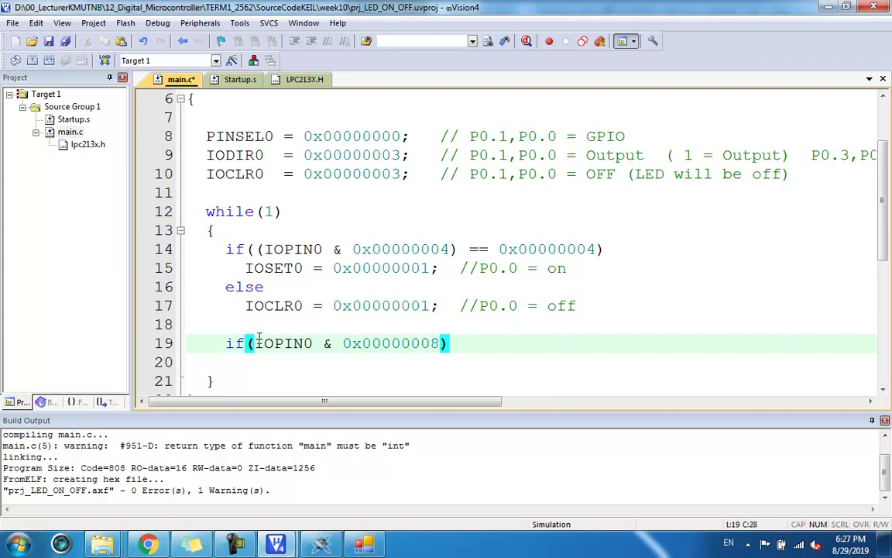
pyautogui.write(' ==')
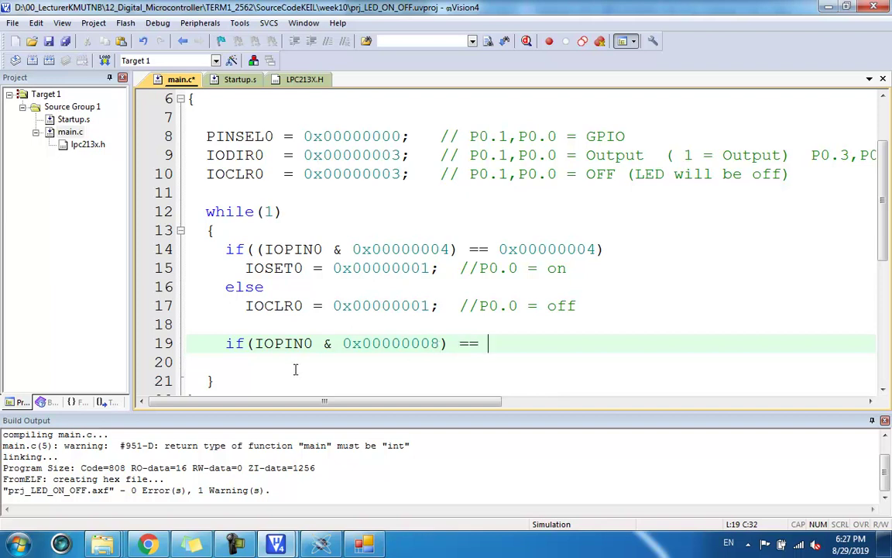
pyautogui.click(253, 343)
pyautogui.write('(')
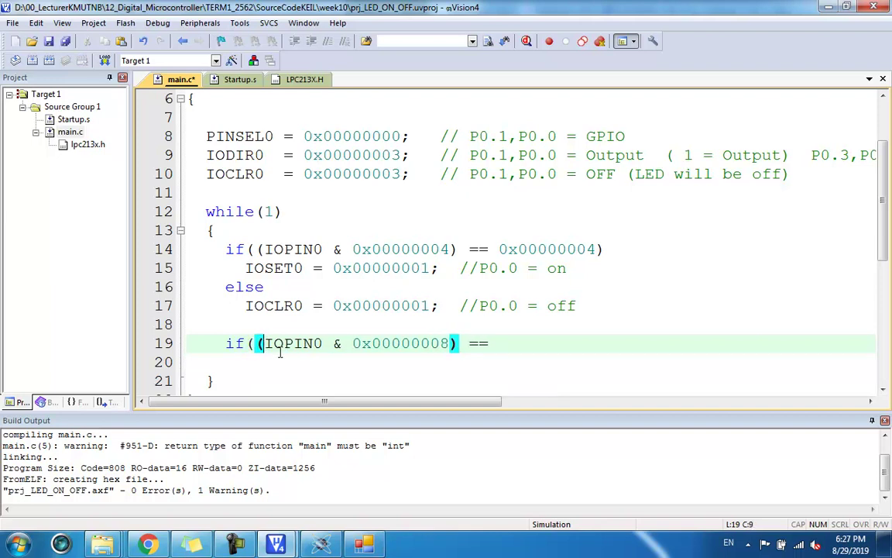
pyautogui.press('End')
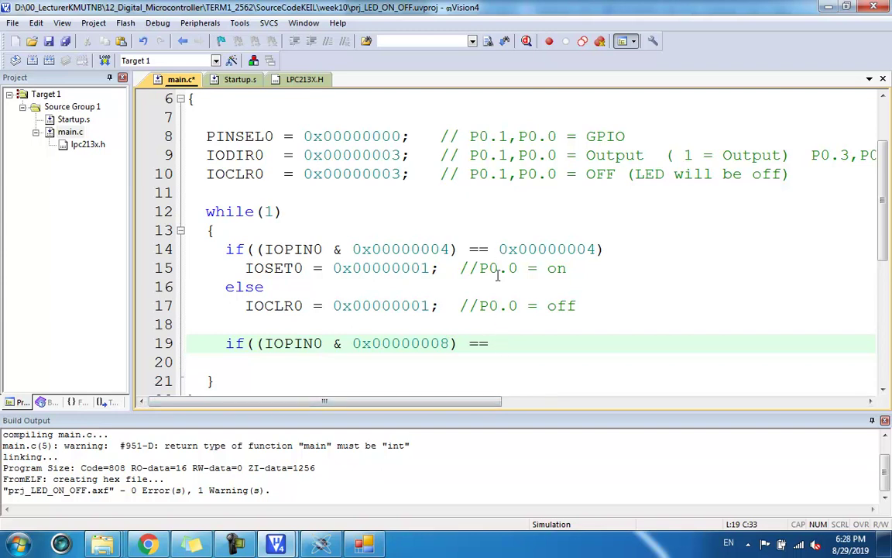
# - Copy 0x00000008 from Bit To Hex again, paste it after == in µVision's second if condition, and close the parenthesis
pyautogui.click(364, 545)
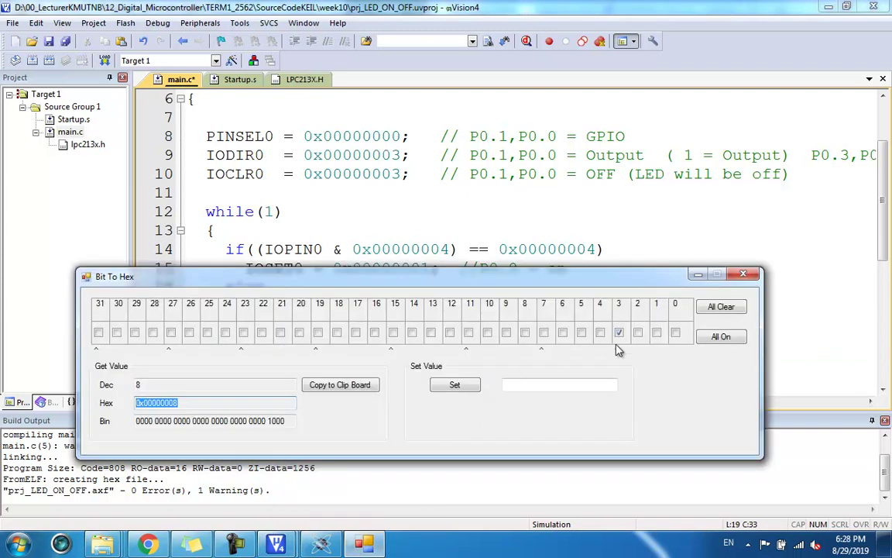
pyautogui.moveTo(619, 278); pyautogui.dragTo(601, 283)
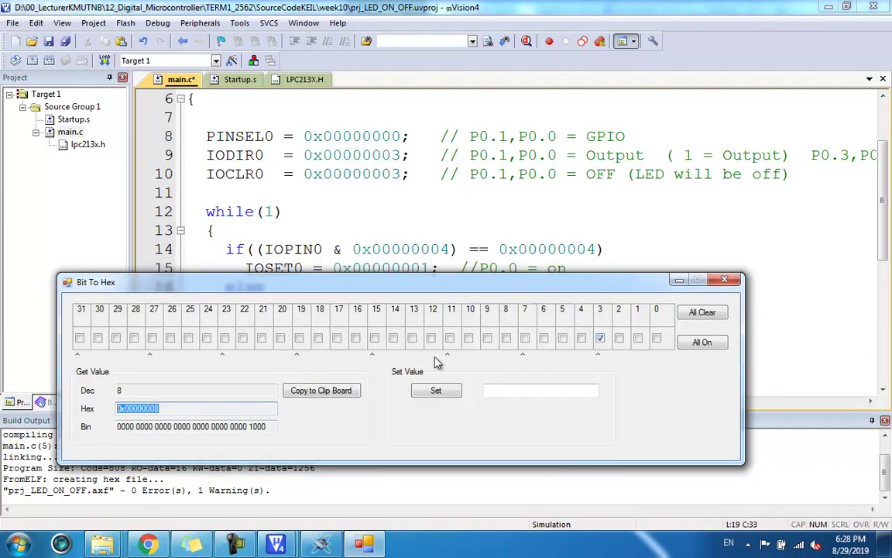
pyautogui.click(180, 407)
pyautogui.moveTo(179, 407); pyautogui.dragTo(117, 409)
pyautogui.hotkey('ctrl', 'c')
pyautogui.click(549, 230)
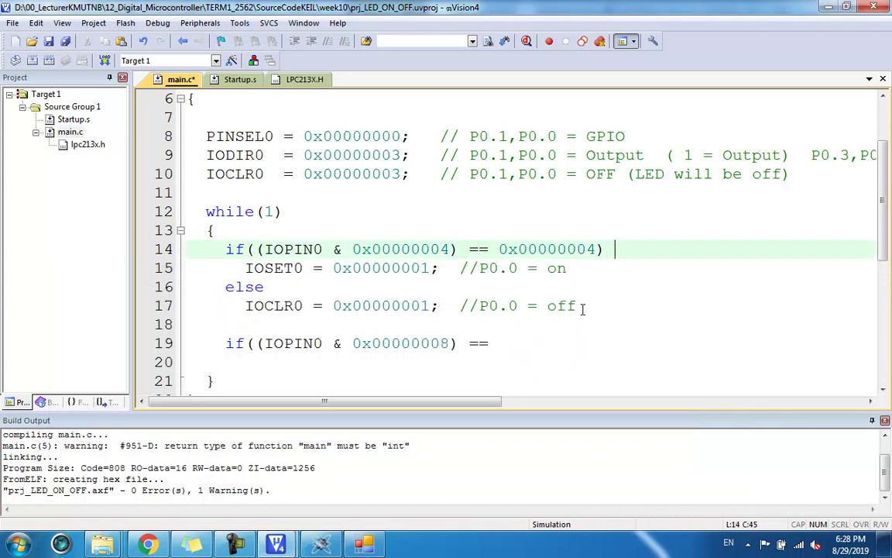
pyautogui.click(543, 330)
pyautogui.click(527, 346)
pyautogui.hotkey('ctrl', 'v')
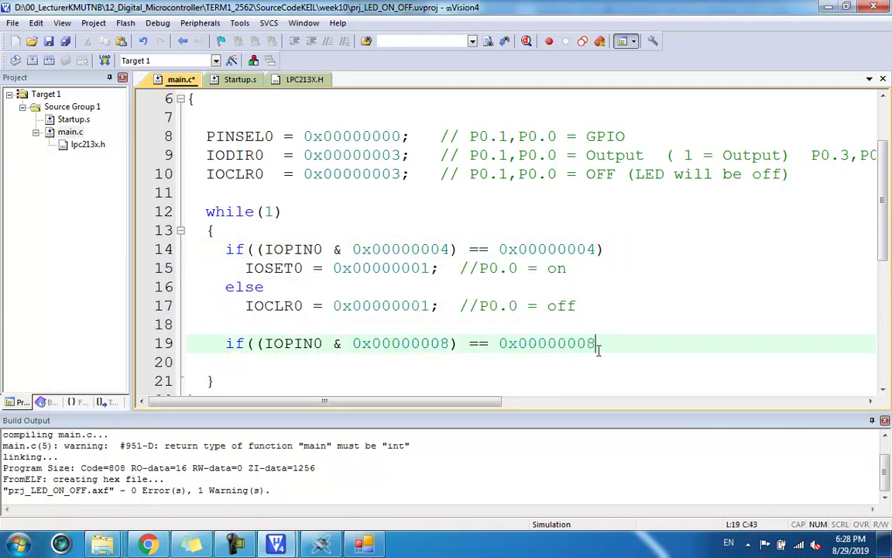
pyautogui.write(')')
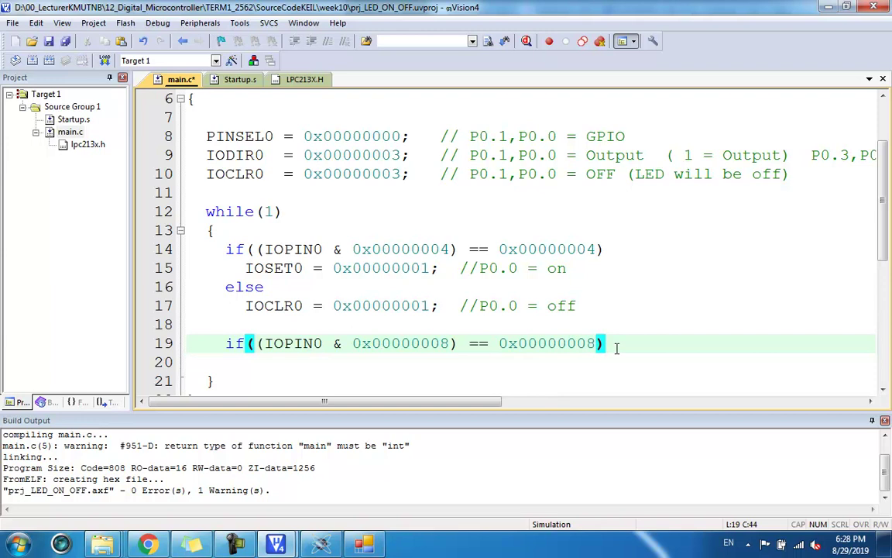
# - Start an indented statement below the second if by copying IOSET0 from the first if block and adding =
pyautogui.press('Return')
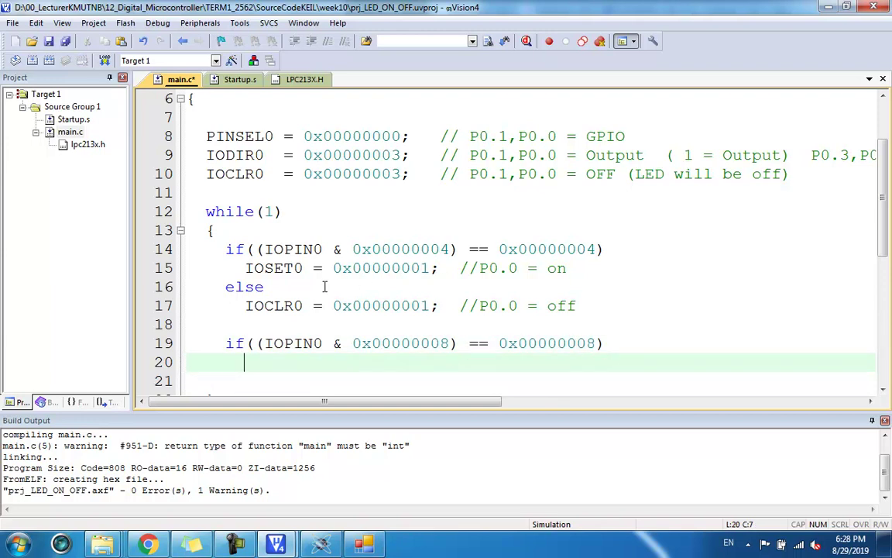
pyautogui.scroll(-1, 325, 286)
pyautogui.doubleClick(256, 211)
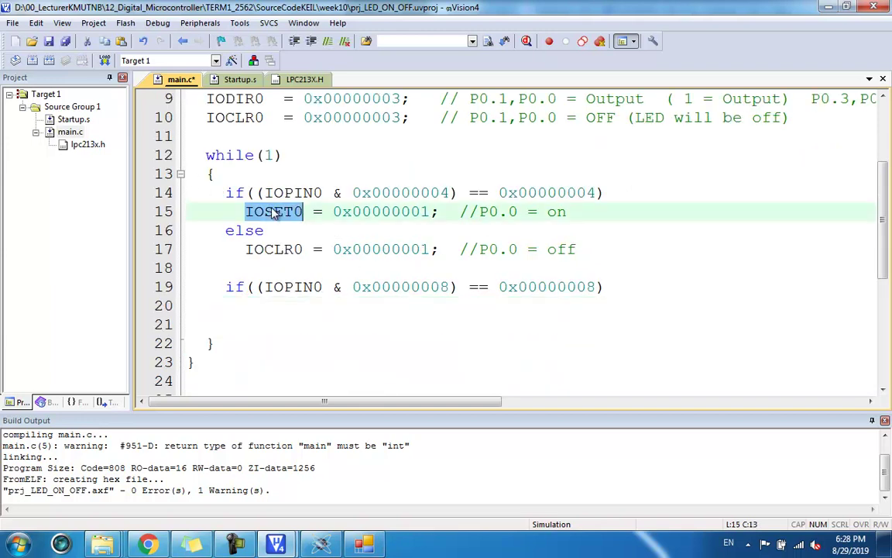
pyautogui.hotkey('ctrl', 'c')
pyautogui.click(269, 305)
pyautogui.hotkey('ctrl', 'v')
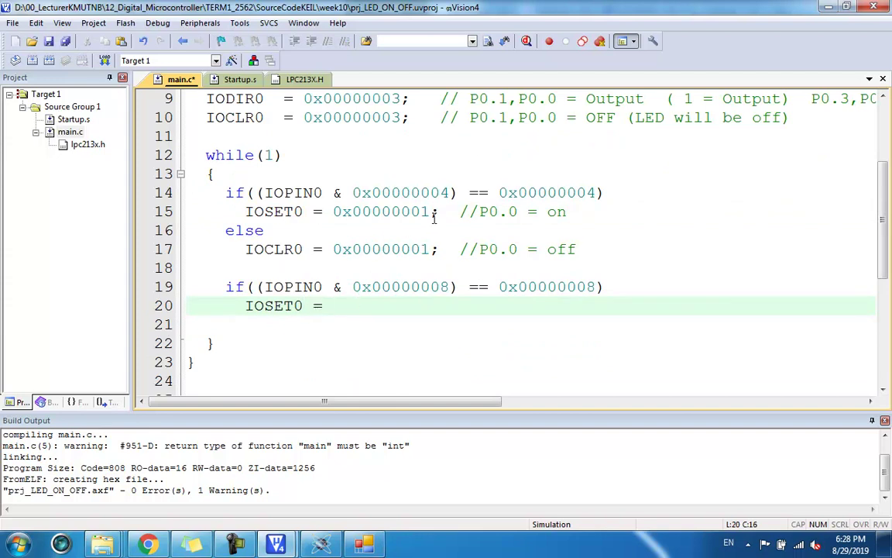
# - Check D2's pin label in Proteus, set only bit 1 in Bit To Hex, and copy the resulting hex value
pyautogui.click(320, 544)
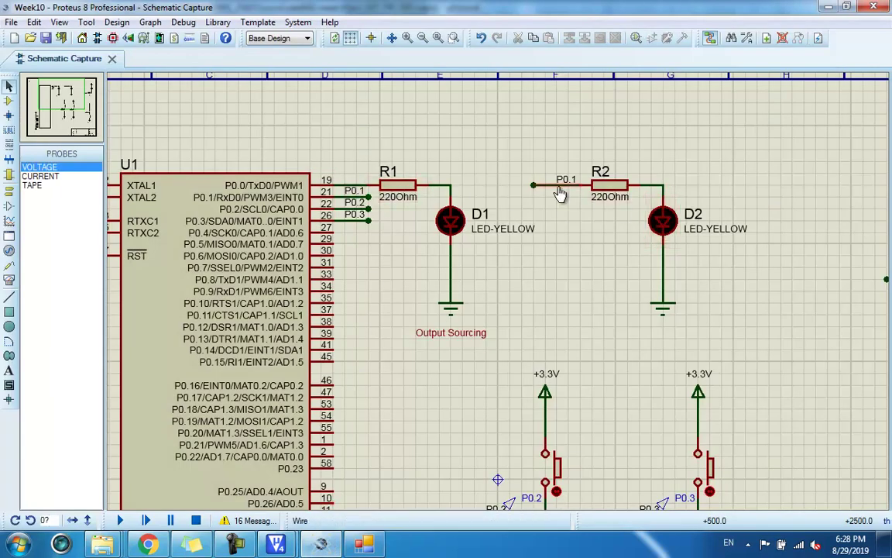
pyautogui.hotkey('alt', 'Tab')
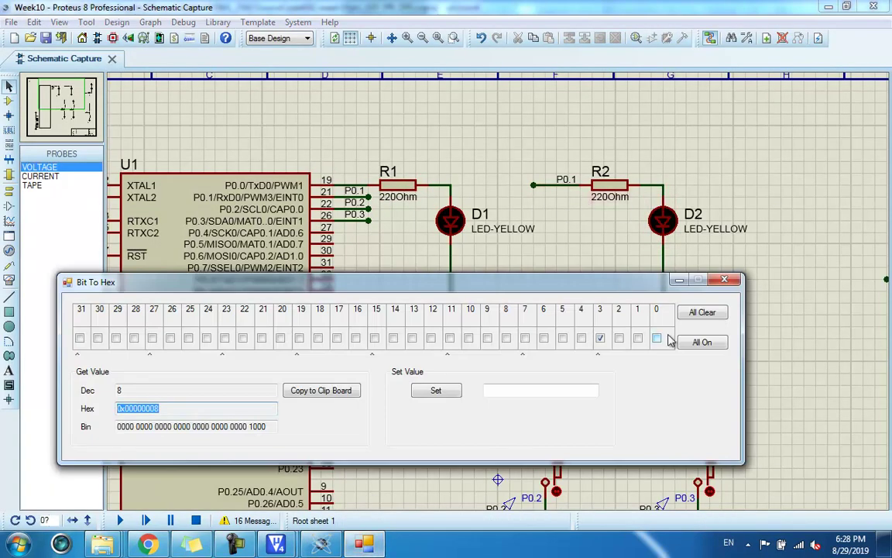
pyautogui.click(702, 312)
pyautogui.click(640, 339)
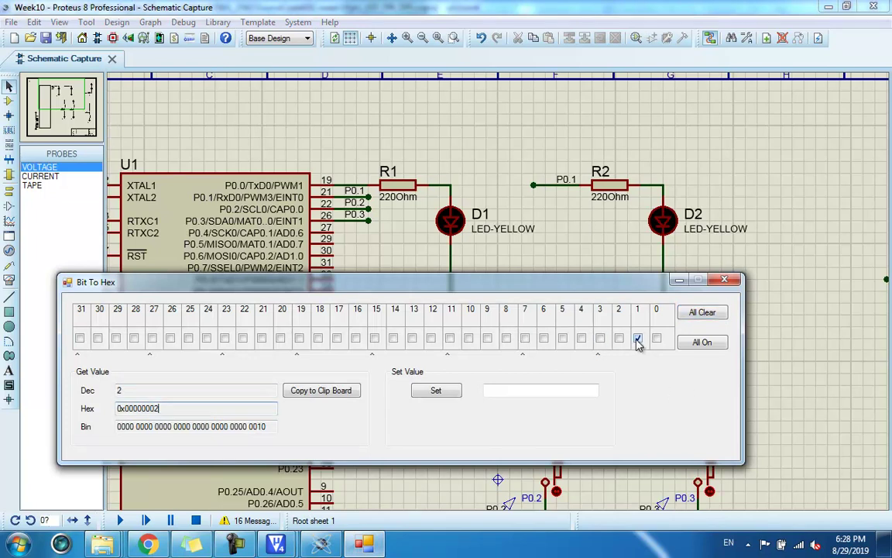
pyautogui.click(144, 406)
pyautogui.doubleClick(122, 404)
pyautogui.hotkey('ctrl', 'c')
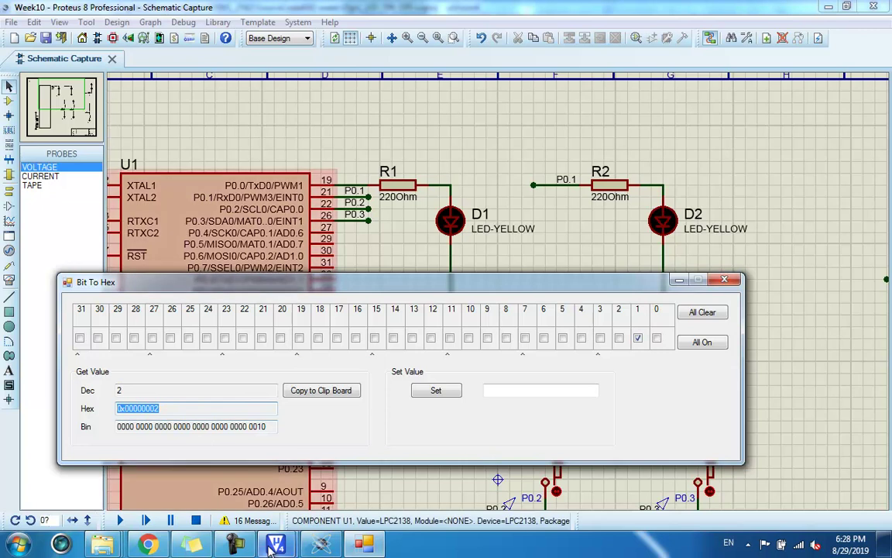
# - Switch to µVision, complete the second if's IOSET0 assignment with 0x00000002; and add the comment //P0.1 = on
pyautogui.moveTo(276, 542)
pyautogui.click(338, 453)
pyautogui.hotkey('ctrl', 'v')
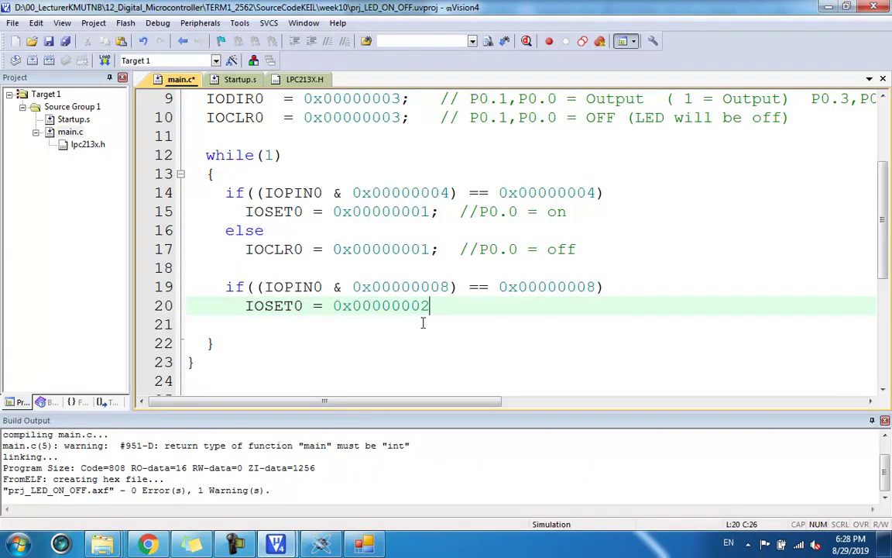
pyautogui.write(';   // P0')
pyautogui.press('BackSpace')
pyautogui.press('BackSpace')
pyautogui.press('BackSpace')
pyautogui.write('0.1 = on')
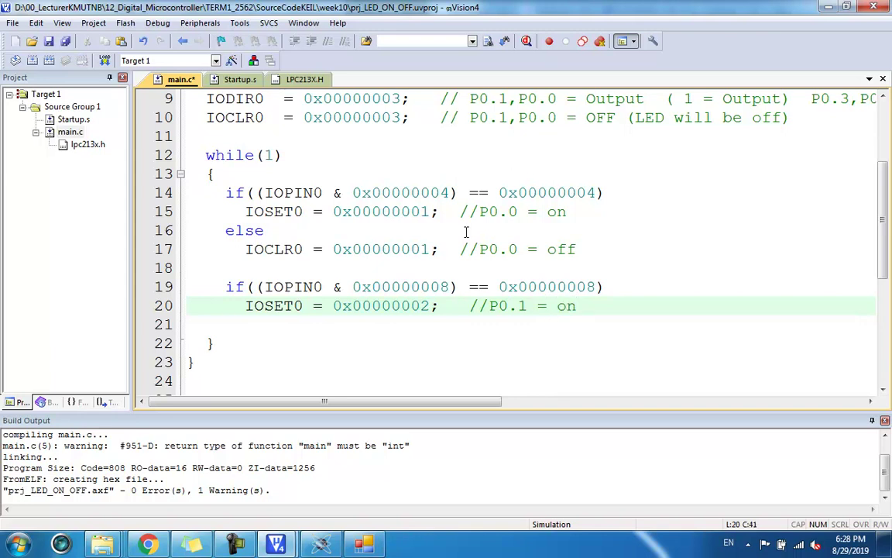
# - Add an else branch to the second if and paste a copy of IOSET0 as the start of its statement
pyautogui.press('Return')
pyautogui.write('else')
pyautogui.press('Return')
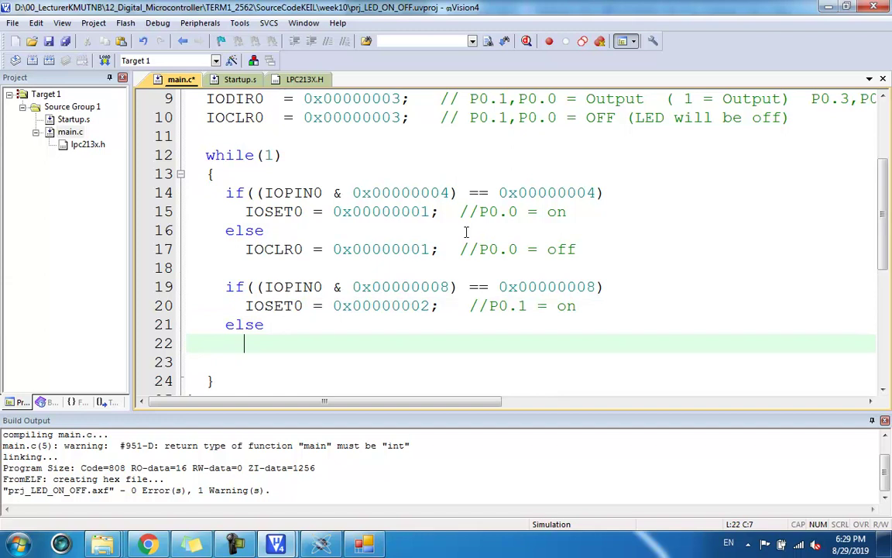
pyautogui.doubleClick(285, 312)
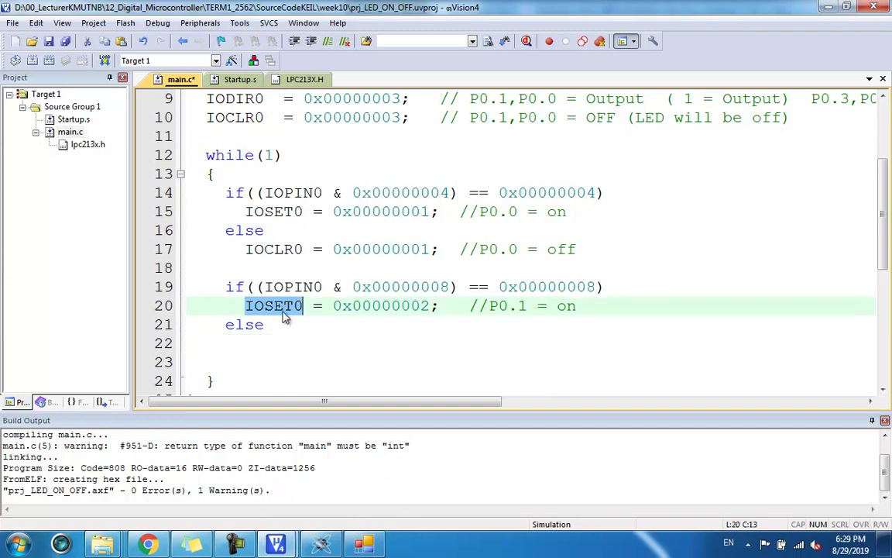
pyautogui.hotkey('ctrl', 'c')
pyautogui.click(277, 342)
pyautogui.hotkey('ctrl', 'v')
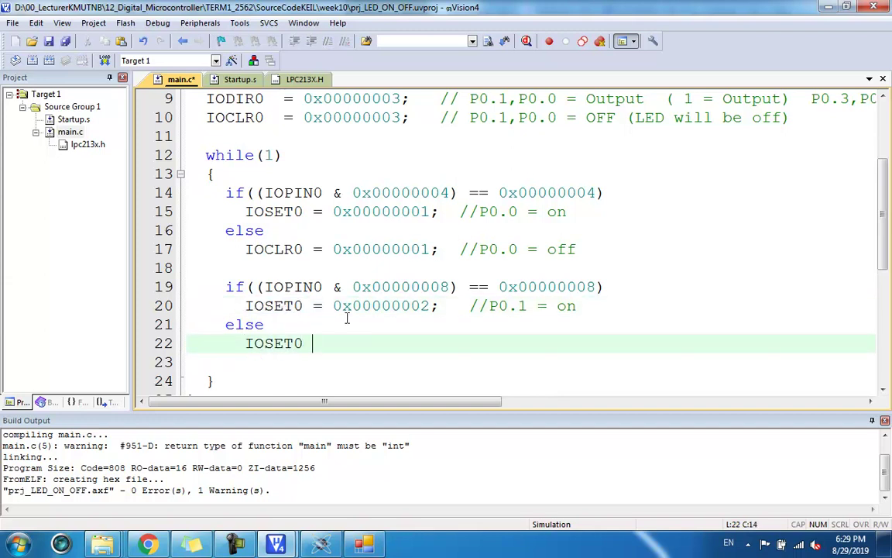
# - Assign 0x00000002; in the second else statement and replace its IOSET0 with IOCLR0 copied from the first else
pyautogui.moveTo(337, 306); pyautogui.dragTo(434, 307)
pyautogui.hotkey('ctrl', 'c')
pyautogui.click(394, 340)
pyautogui.hotkey('ctrl', 'v')
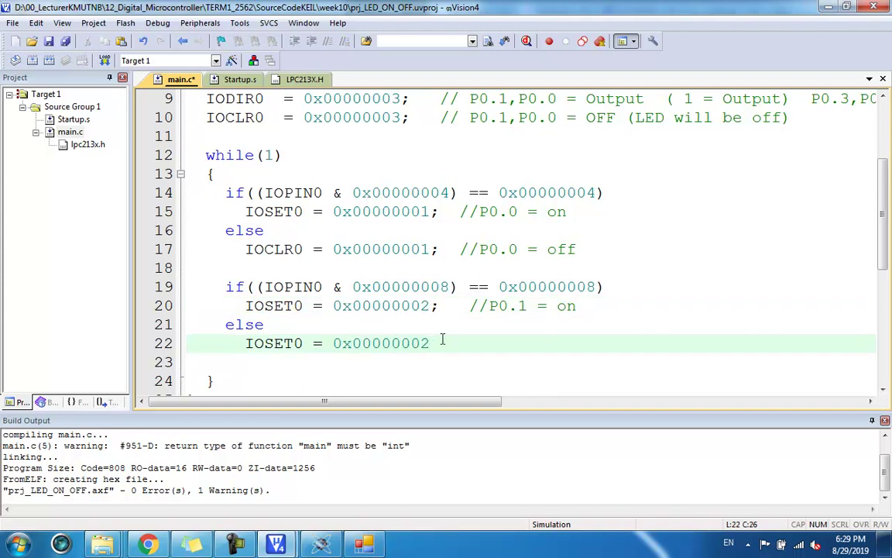
pyautogui.doubleClick(271, 248)
pyautogui.hotkey('ctrl', 'c')
pyautogui.doubleClick(298, 343)
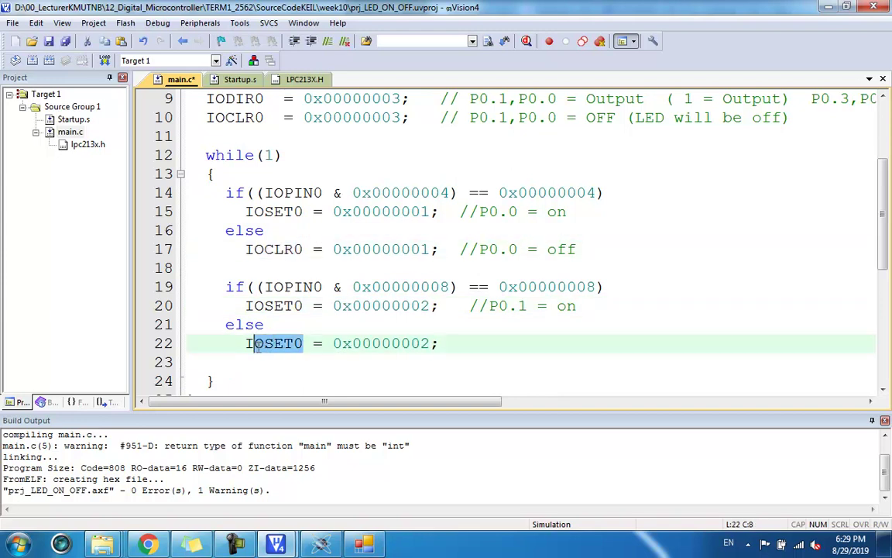
pyautogui.hotkey('ctrl', 'v')
# - Copy the P0.1 comment to the second else statement and change it to //P0.1 = off
pyautogui.click(474, 306)
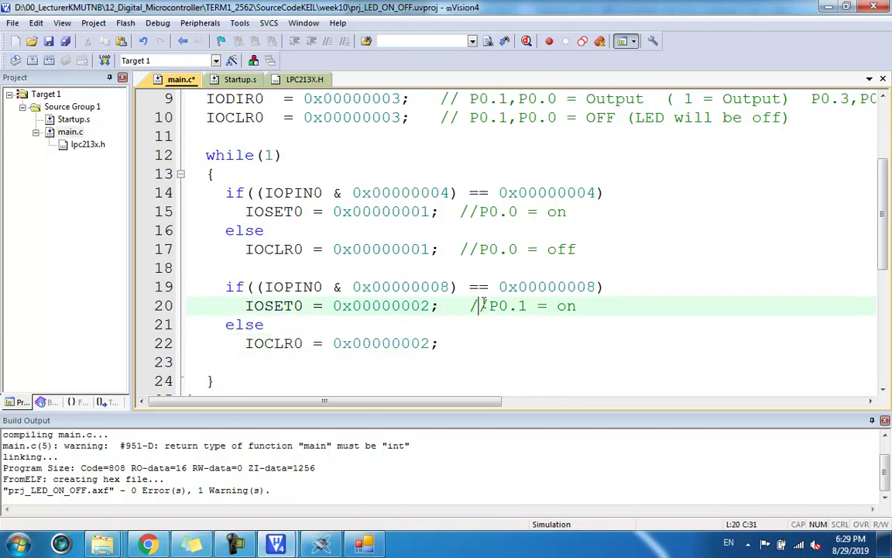
pyautogui.moveTo(470, 306); pyautogui.dragTo(580, 306)
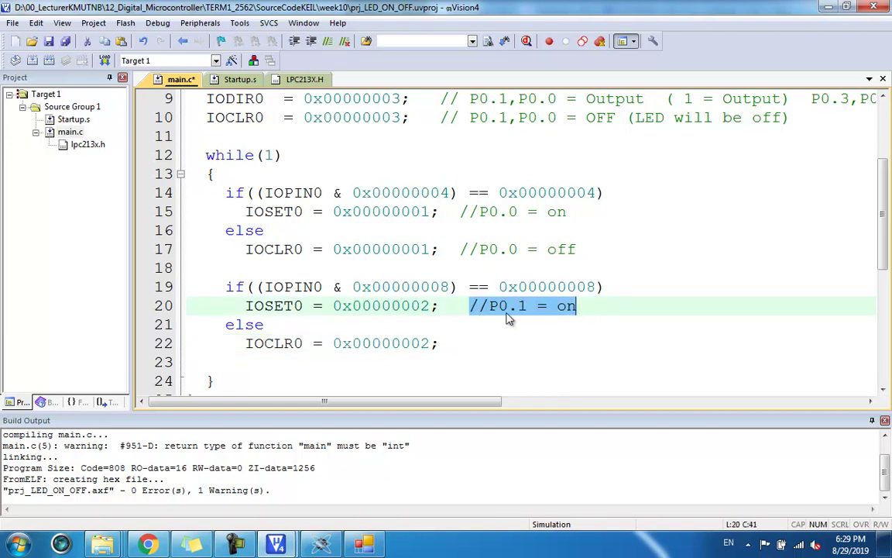
pyautogui.click(481, 340)
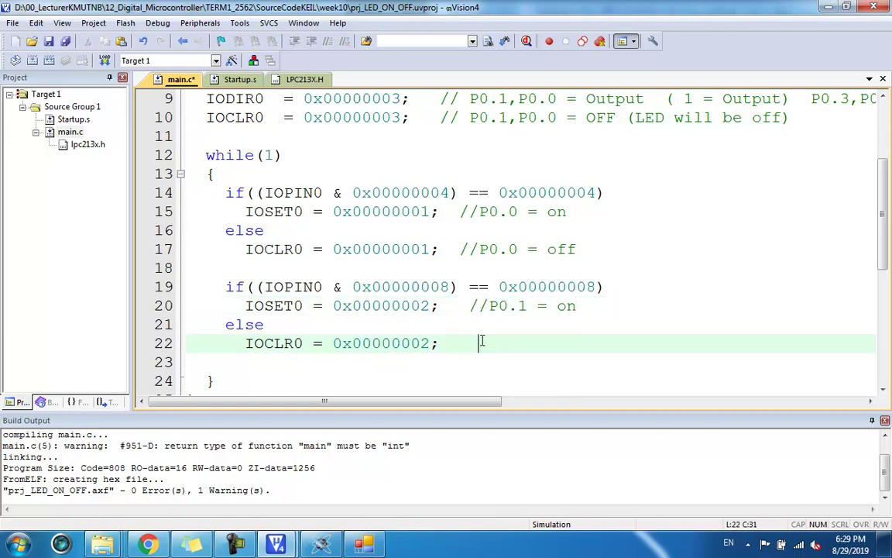
pyautogui.hotkey('ctrl', 'v')
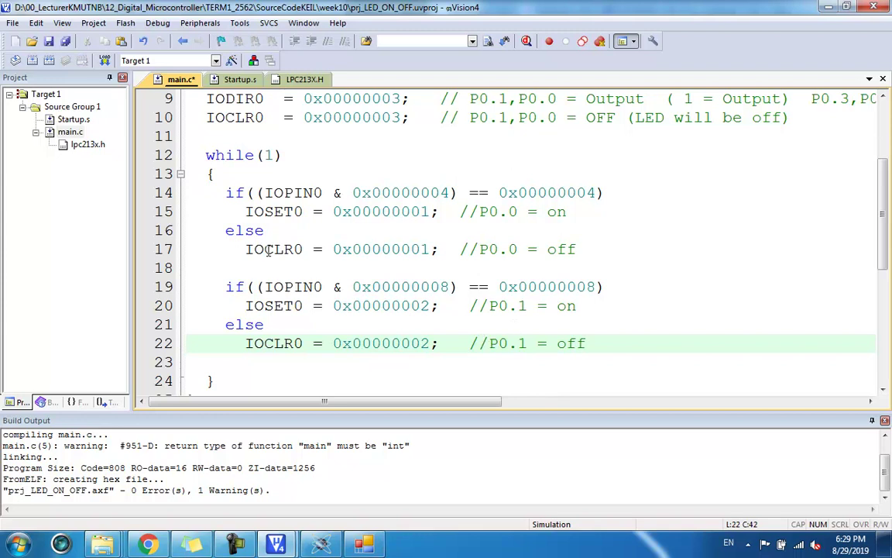
# - Save main.c and rebuild the project, and start the Week10 simulation in Proteus
pyautogui.click(48, 41)
pyautogui.click(48, 60)
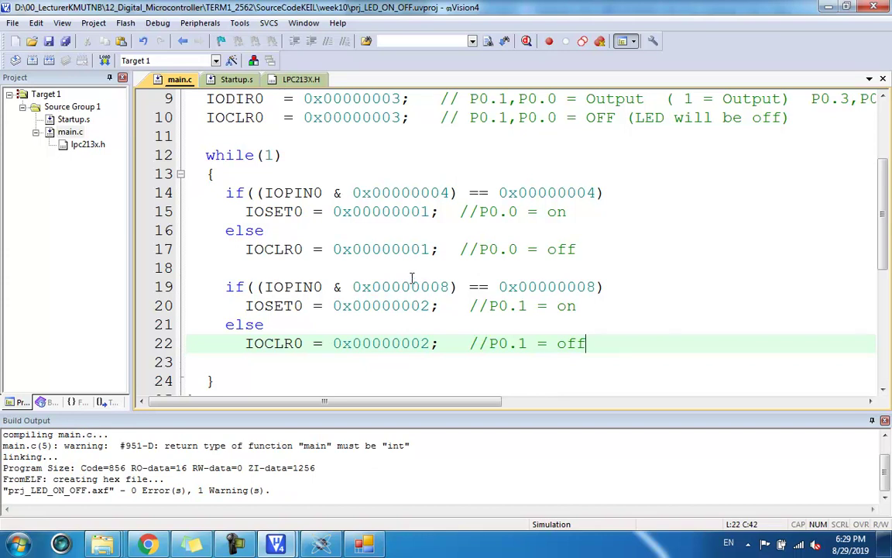
pyautogui.click(321, 542)
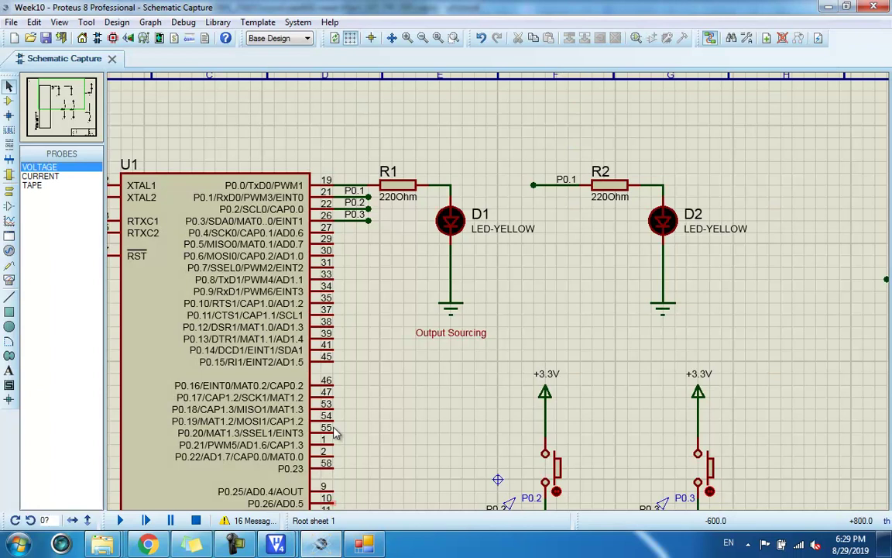
pyautogui.press('F12')
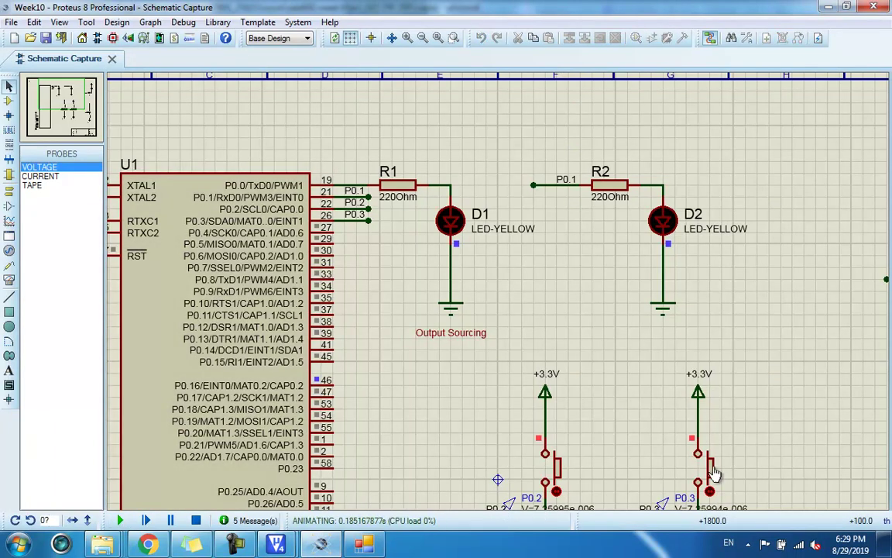
# - Operate the P0.2 and P0.3 push buttons in the running simulation to test LEDs D1 and D2, and stop the simulation
pyautogui.click(712, 473)
pyautogui.click(711, 472)
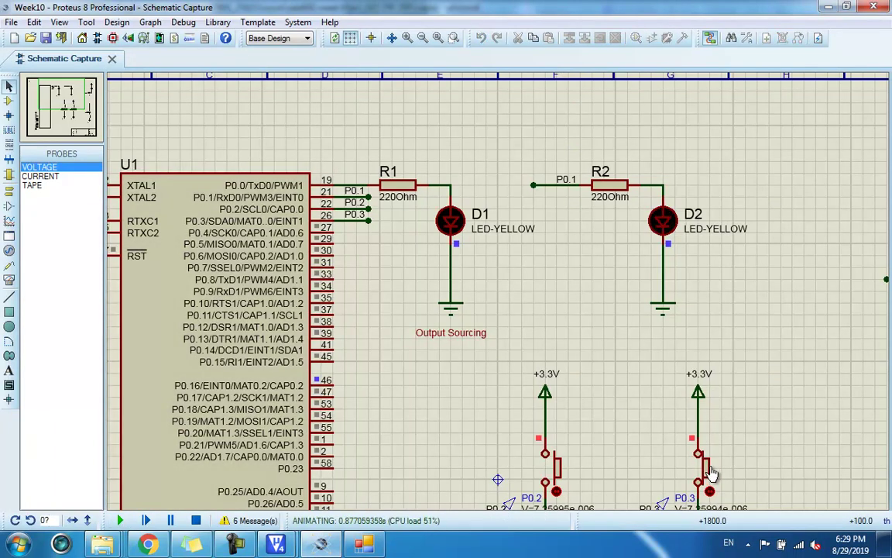
pyautogui.click(561, 474)
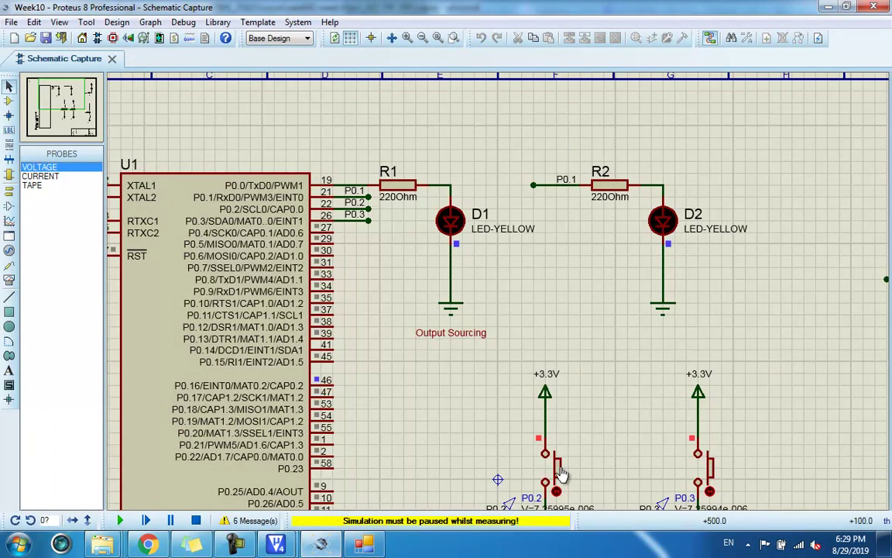
pyautogui.click(559, 474)
pyautogui.click(555, 474)
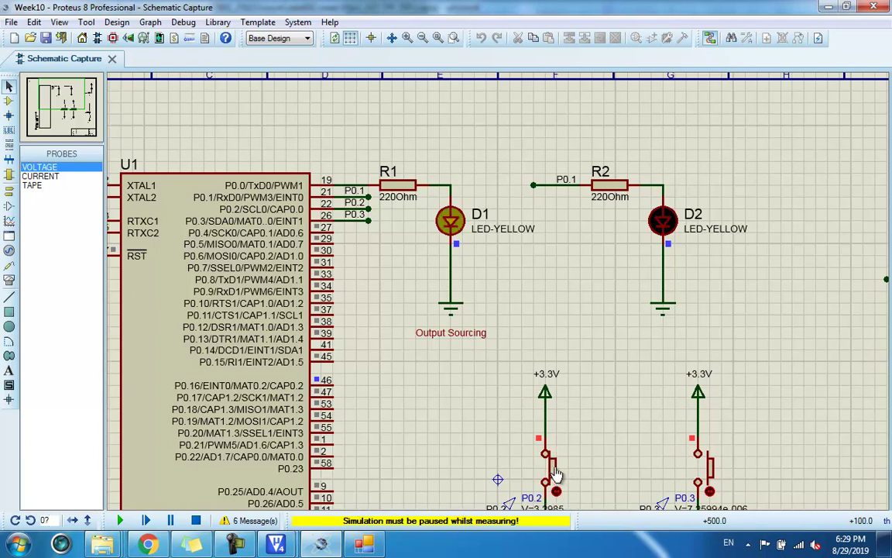
pyautogui.click(706, 467)
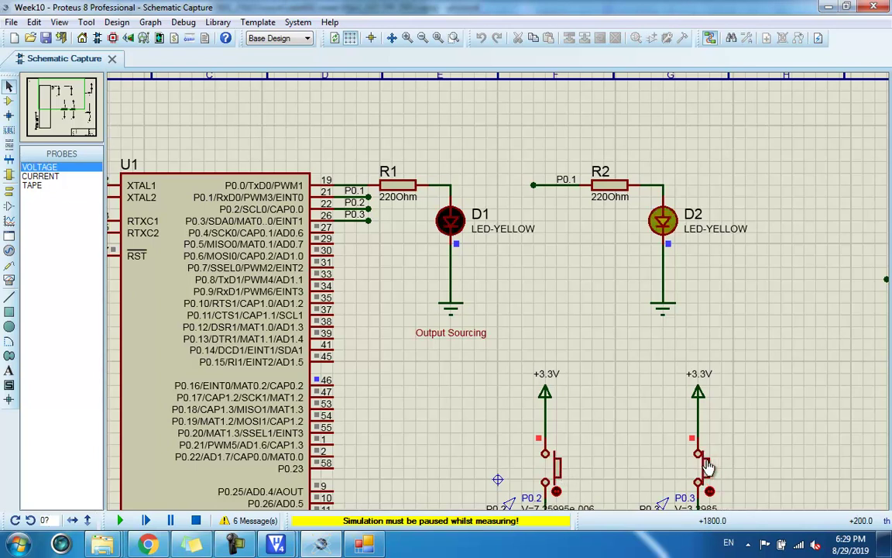
pyautogui.click(556, 467)
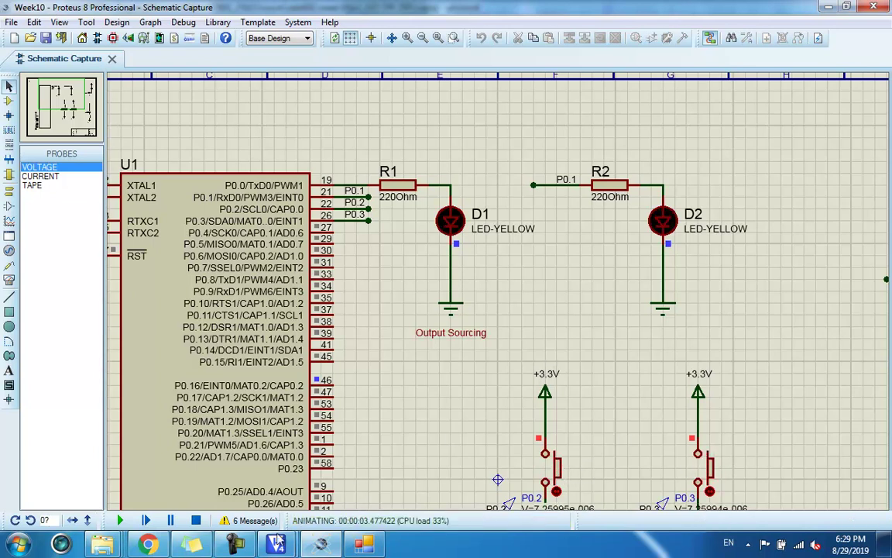
pyautogui.click(196, 520)
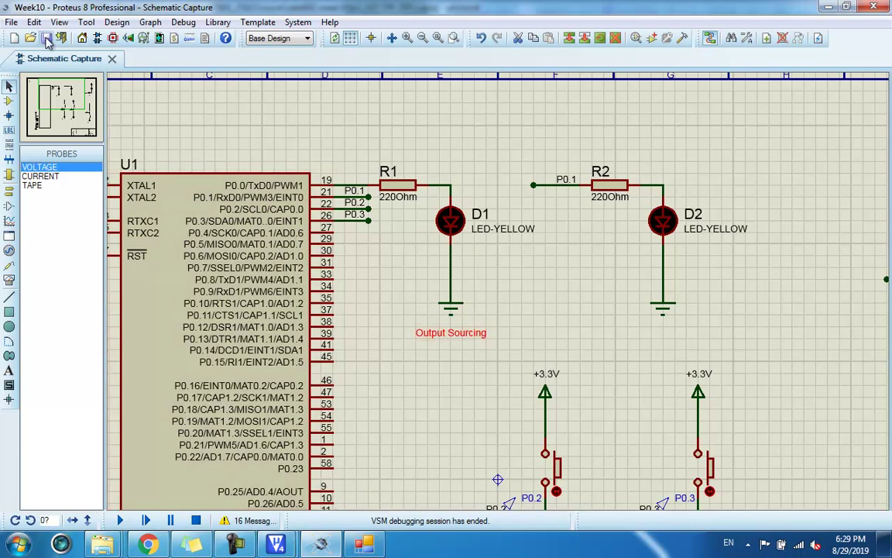
# - Switch to Google Classroom in Chrome, close the Lecture03_PortIO.pdf preview and open LAB1_InputAndOutput.pdf from the LAB1 InputAndOutput assignment
pyautogui.hotkey('alt', 'Tab')
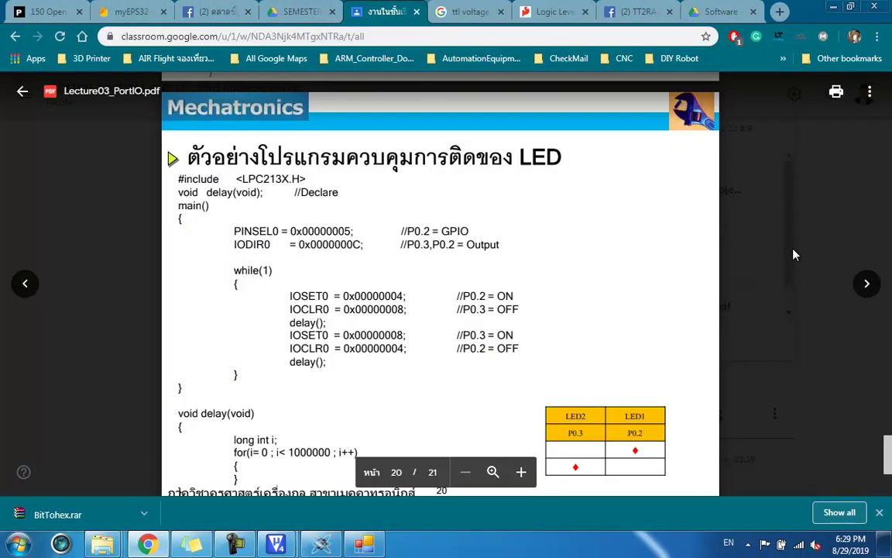
pyautogui.press('Escape')
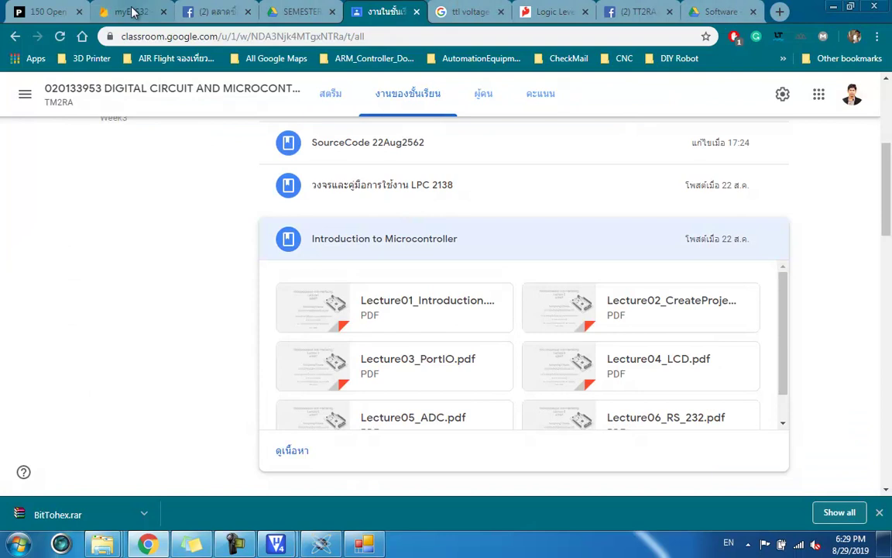
pyautogui.click(312, 9)
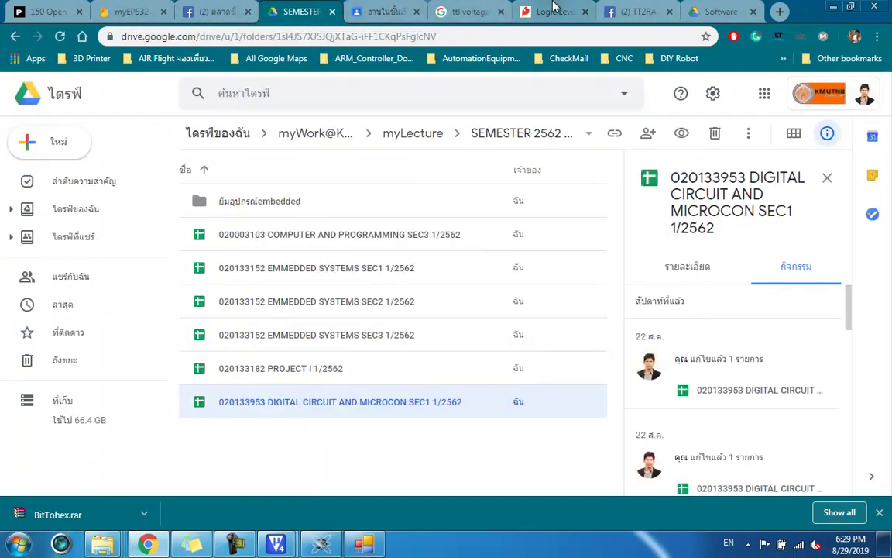
pyautogui.click(465, 11)
pyautogui.click(383, 12)
pyautogui.scroll(5, 192, 300)
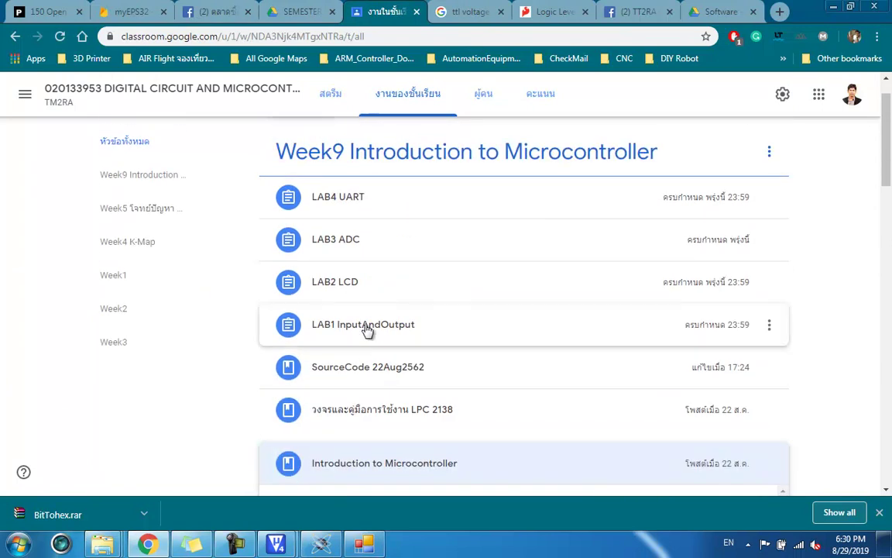
pyautogui.click(363, 328)
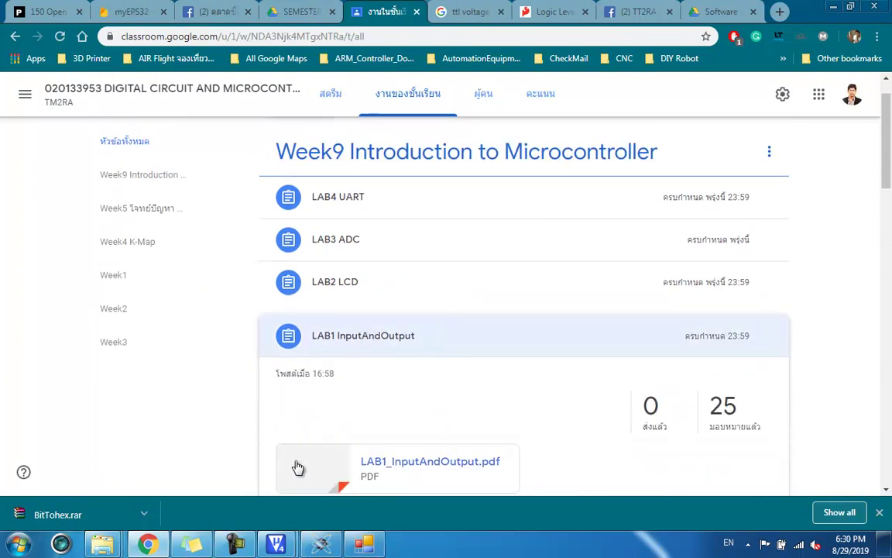
pyautogui.click(384, 464)
# - Examine the LAB1 worksheet's exercises, timing diagram and submission requirements, and close the preview
pyautogui.scroll(-15, 778, 202)
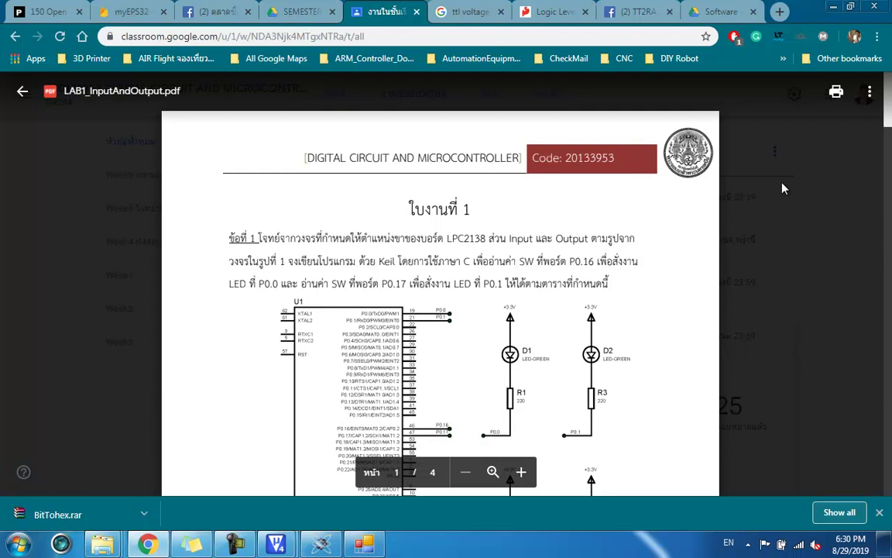
pyautogui.scroll(-10, 781, 203)
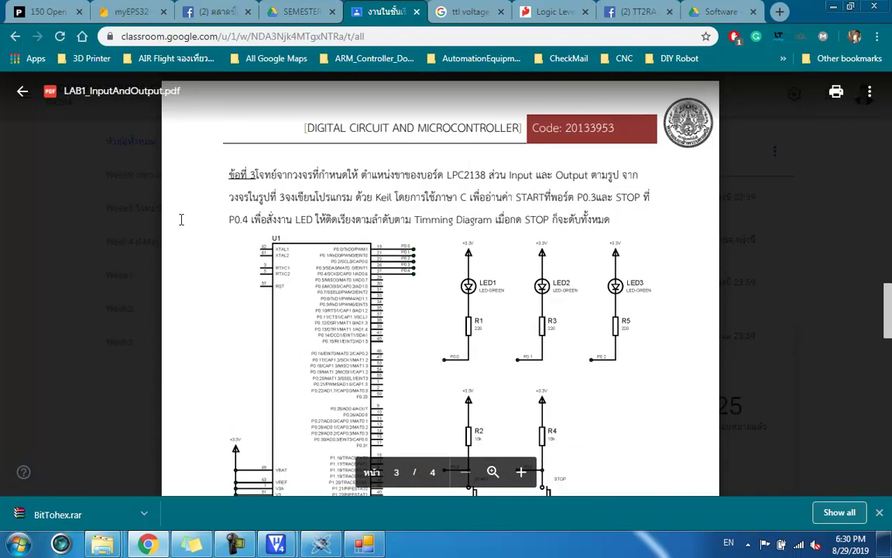
pyautogui.scroll(-7, 687, 263)
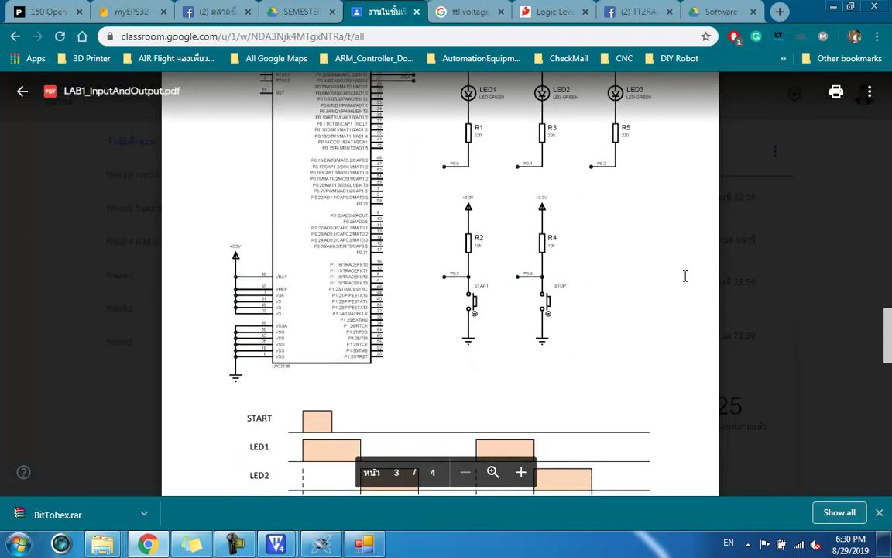
pyautogui.scroll(-5, 680, 268)
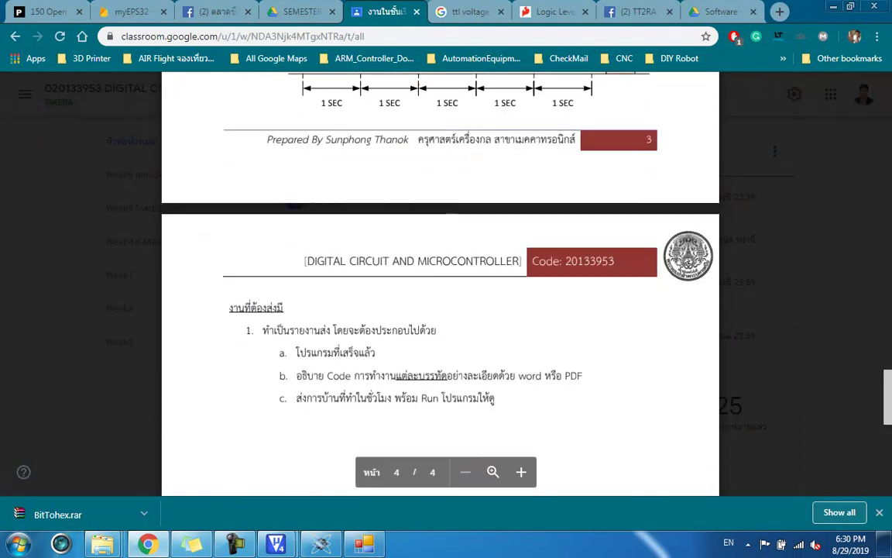
pyautogui.scroll(6, 680, 269)
pyautogui.scroll(2, 680, 269)
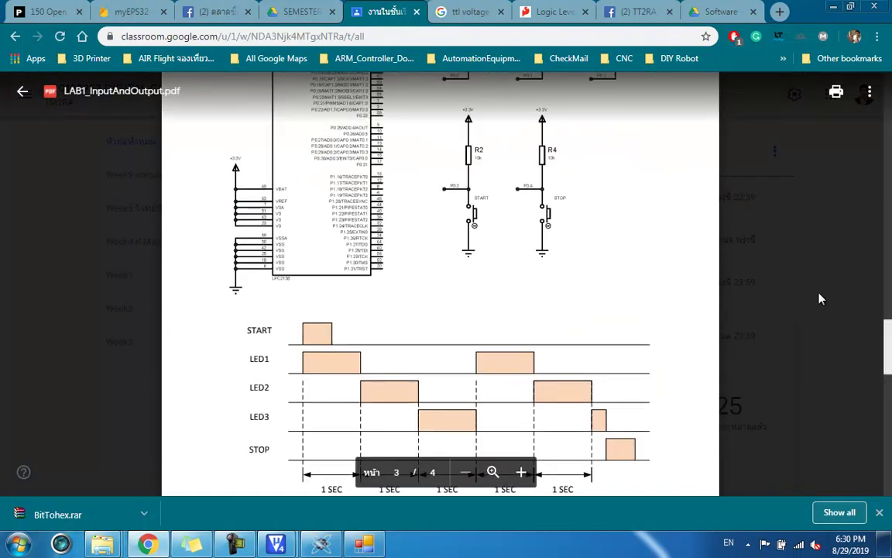
pyautogui.click(773, 230)
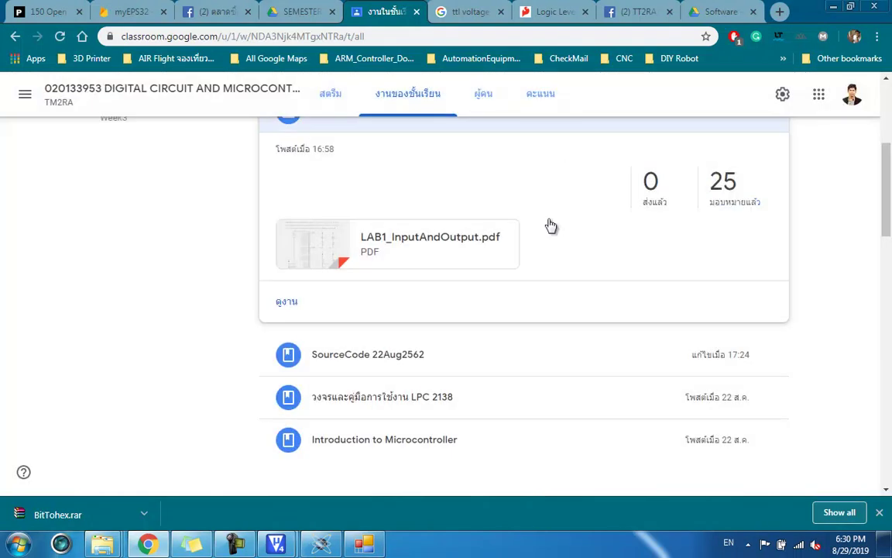
# - Remove the due date from the LAB2 LCD assignment and save it
pyautogui.scroll(3, 112, 284)
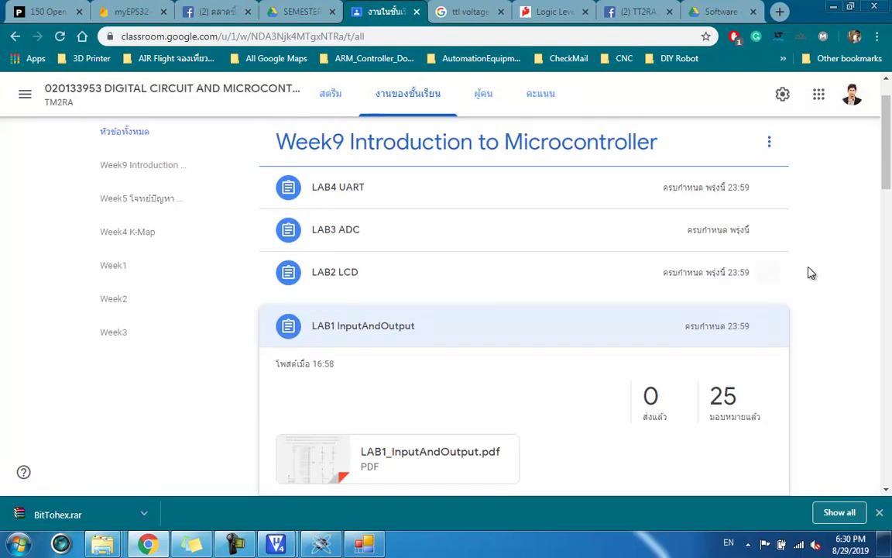
pyautogui.click(771, 274)
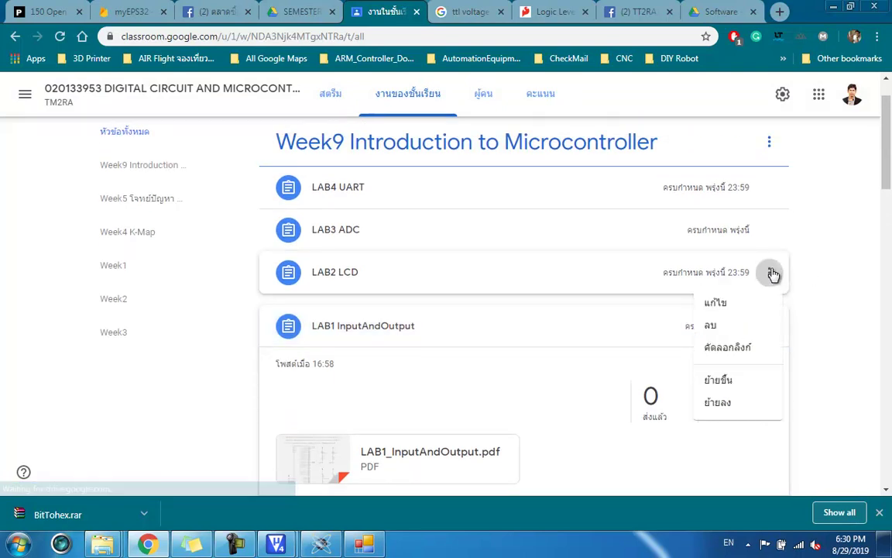
pyautogui.click(815, 302)
pyautogui.click(768, 277)
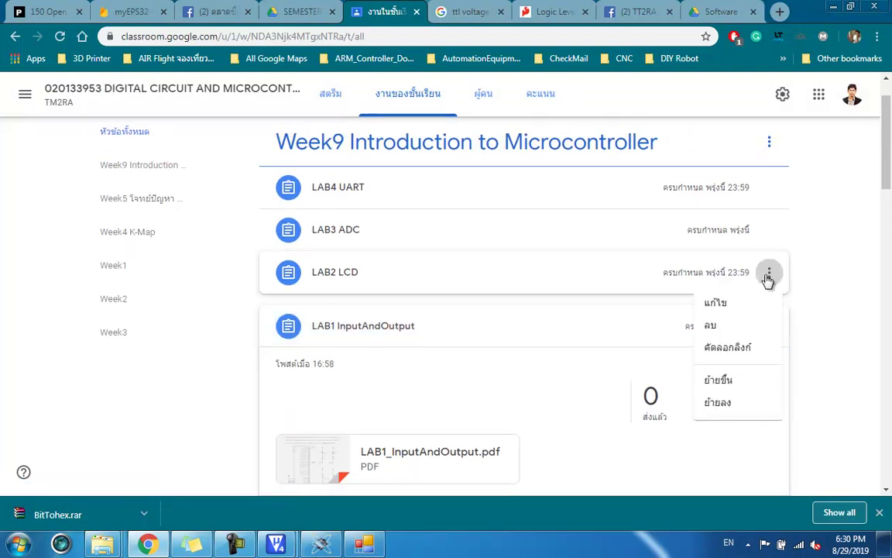
pyautogui.click(722, 302)
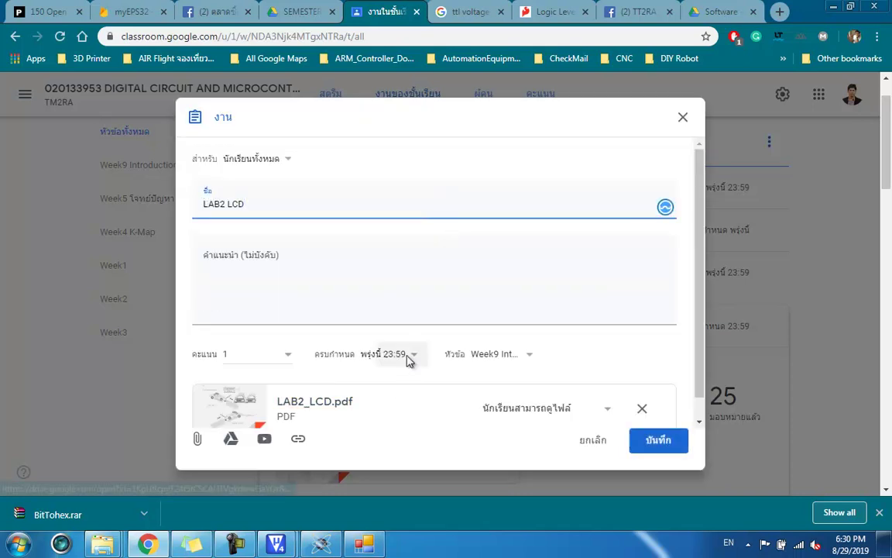
pyautogui.click(408, 358)
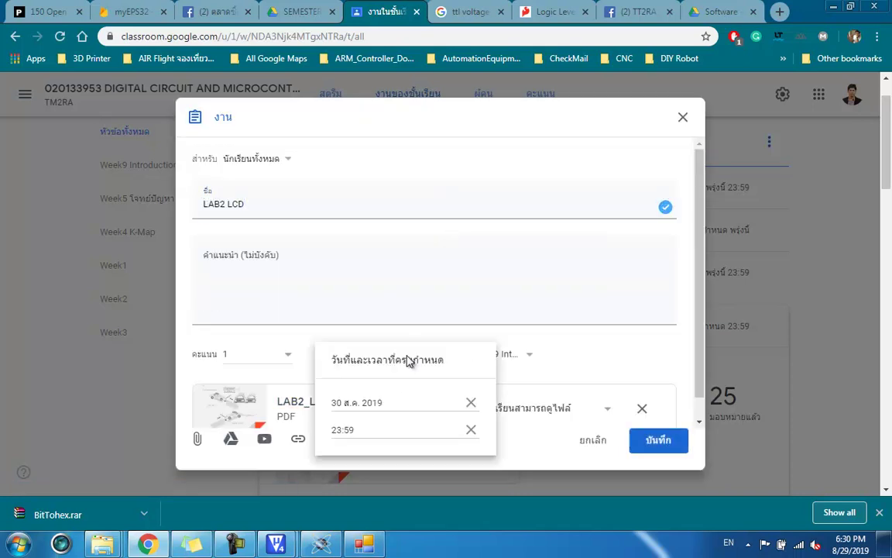
pyautogui.click(471, 405)
pyautogui.click(662, 442)
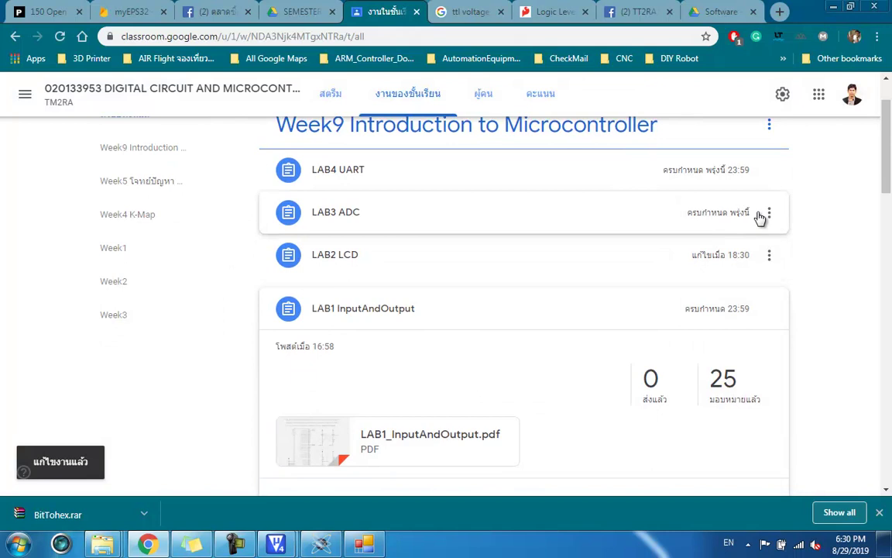
# - Edit the LAB3 ADC assignment to have no due date and save it
pyautogui.click(769, 214)
pyautogui.click(722, 246)
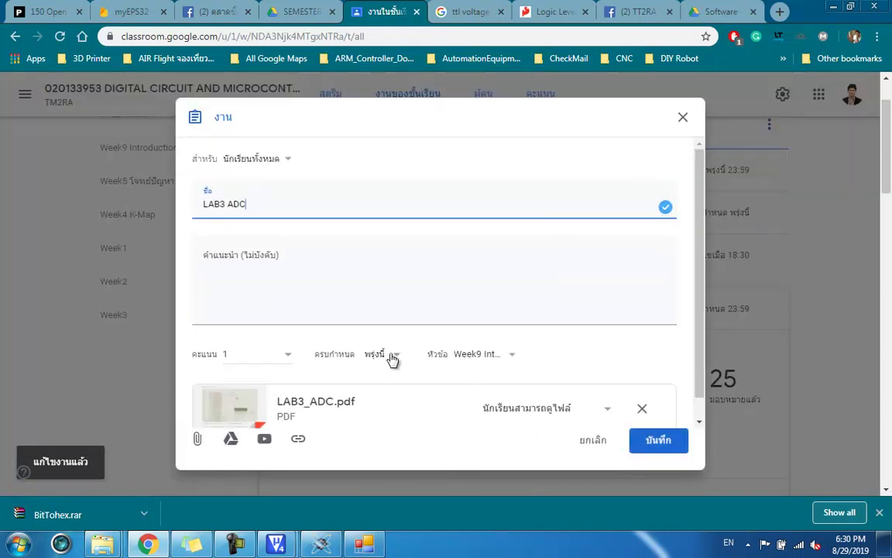
pyautogui.click(393, 358)
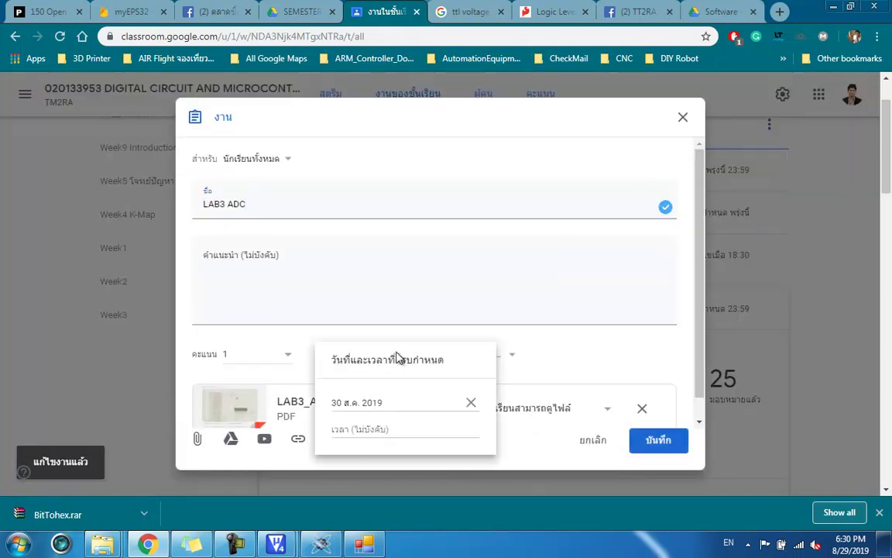
pyautogui.click(470, 402)
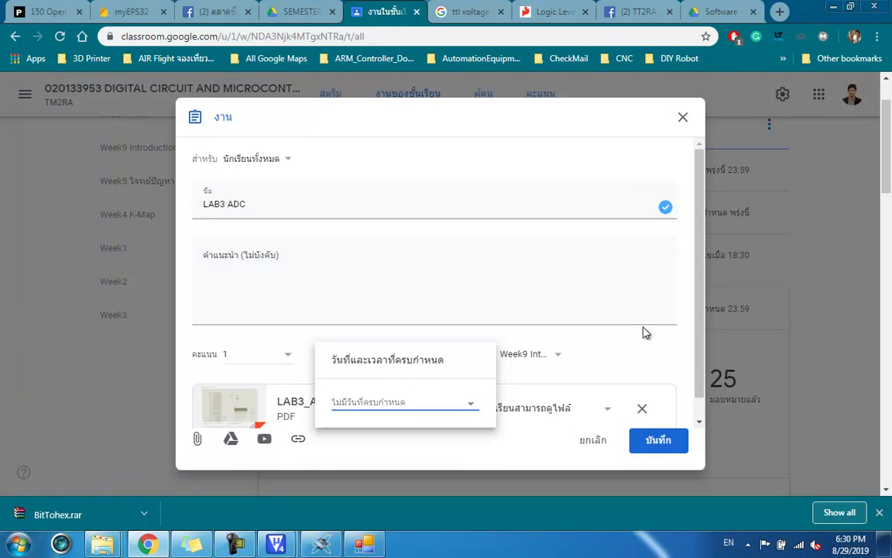
pyautogui.click(659, 440)
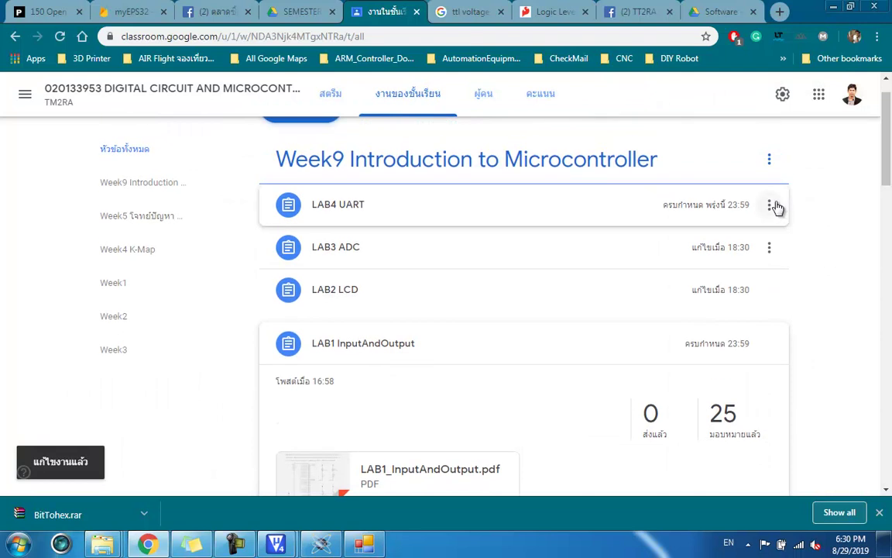
# - Clear the due date of the LAB4 UART assignment and save the change
pyautogui.click(771, 206)
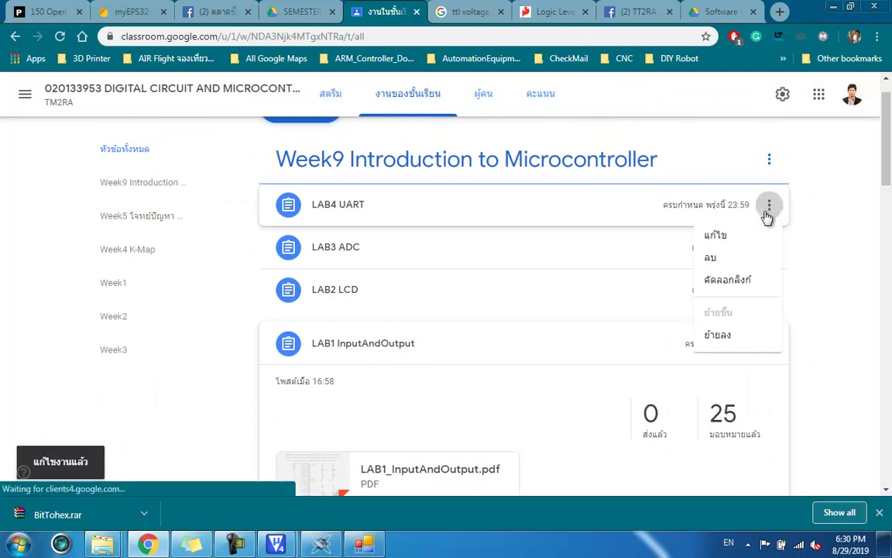
pyautogui.click(735, 239)
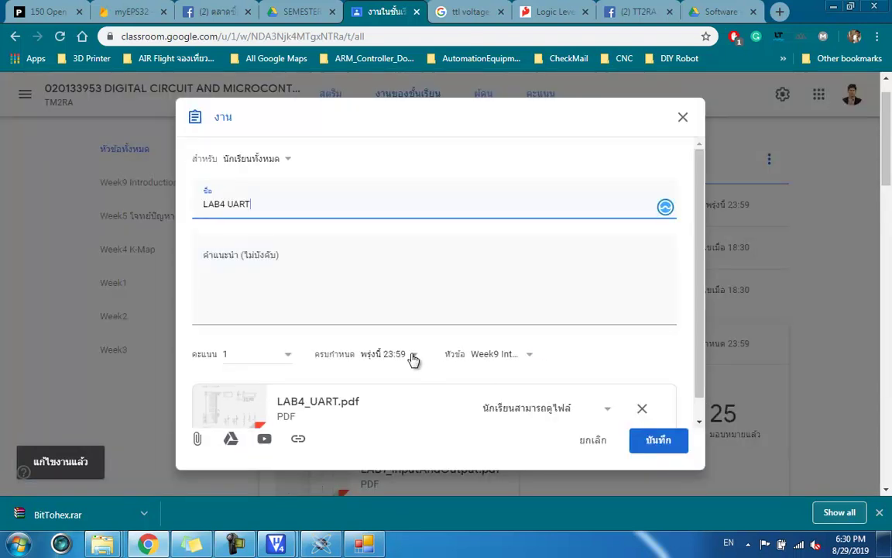
pyautogui.click(413, 357)
pyautogui.click(472, 403)
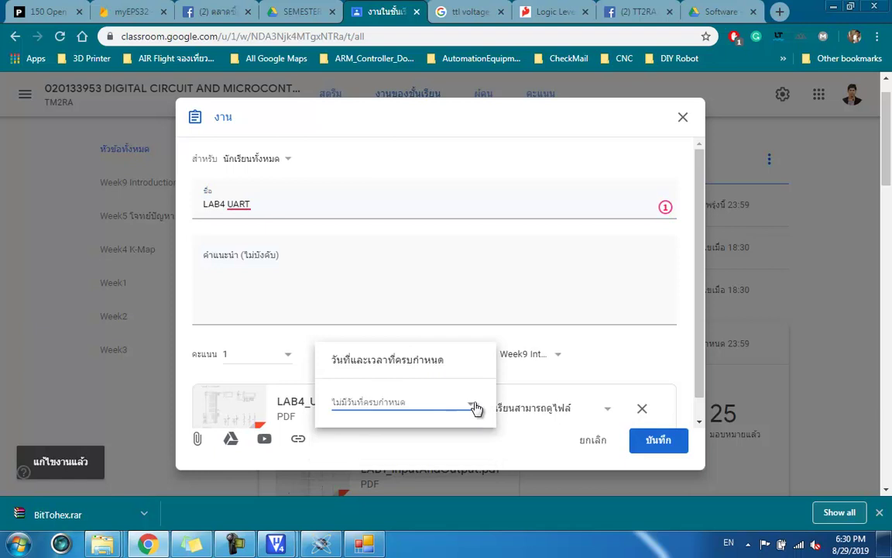
pyautogui.click(658, 444)
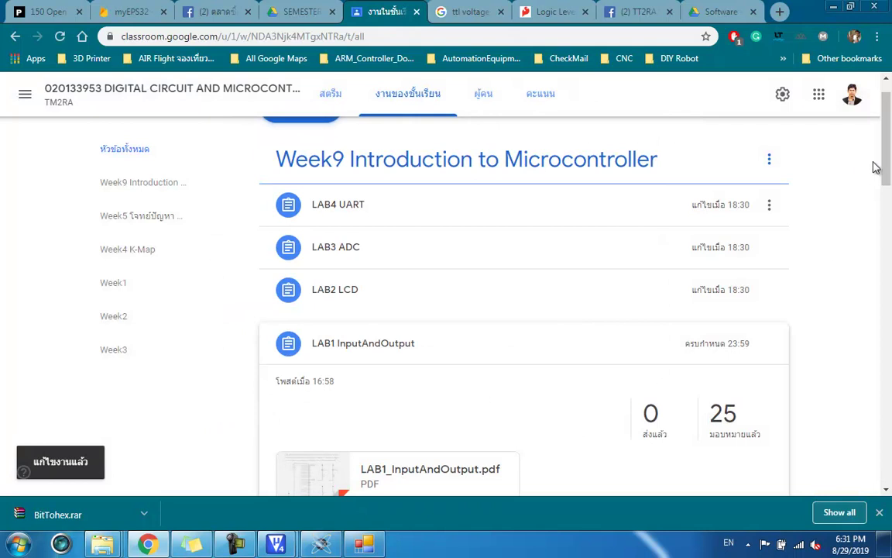
pyautogui.scroll(1, 875, 167)
pyautogui.scroll(-1, 820, 226)
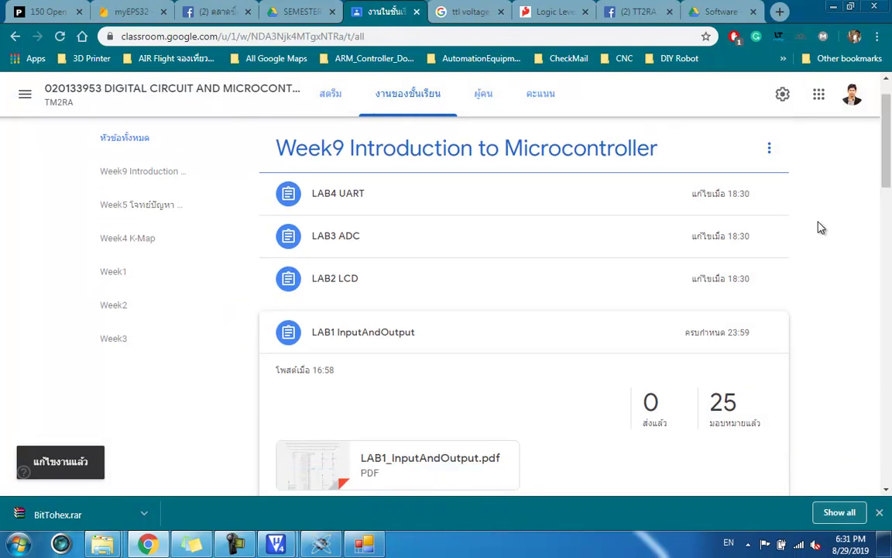
pyautogui.scroll(-1, 883, 151)
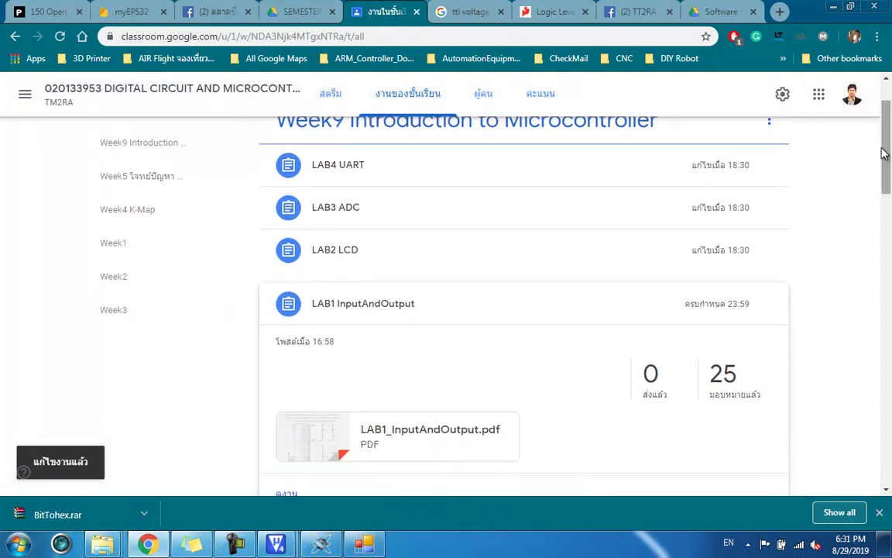
pyautogui.scroll(1, 842, 205)
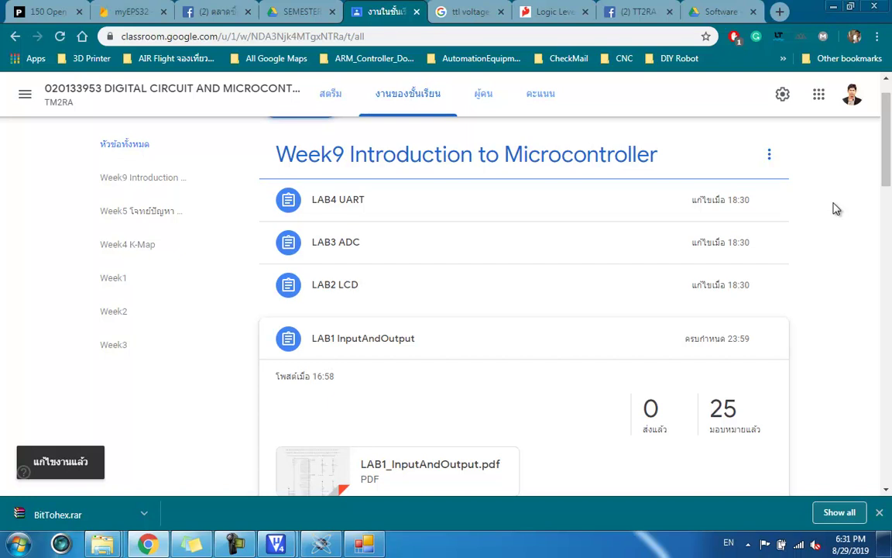
pyautogui.scroll(-1, 811, 266)
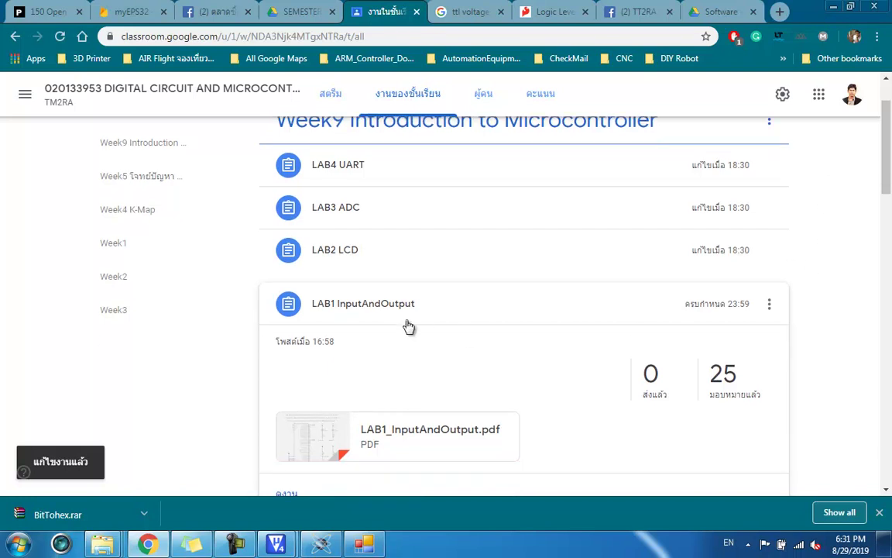
# - Open LAB1_InputAndOutput.pdf and look through its exercises and submission requirements, returning to exercise 1
pyautogui.click(409, 430)
pyautogui.scroll(-10, 548, 314)
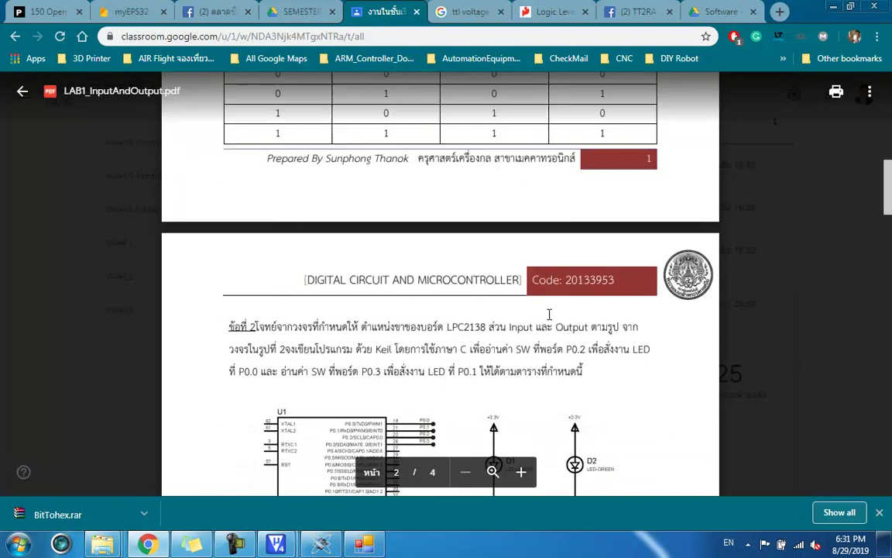
pyautogui.scroll(-10, 548, 313)
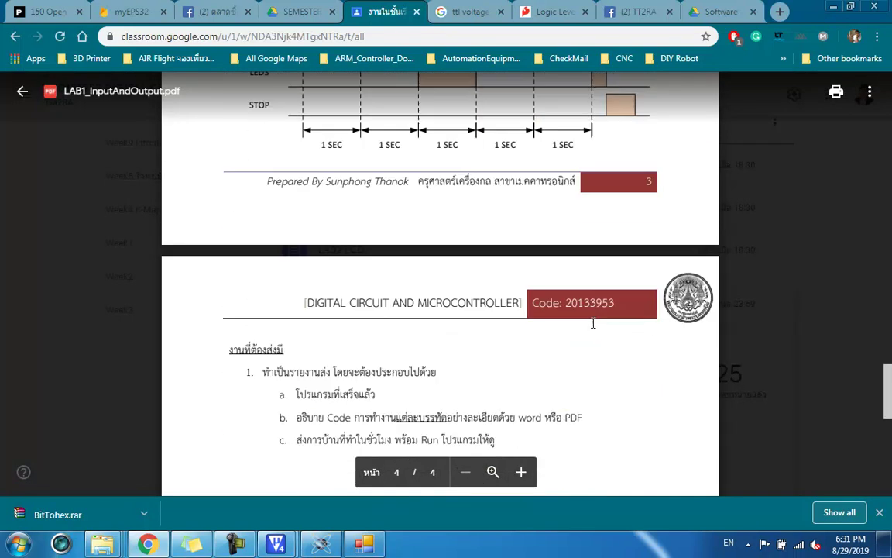
pyautogui.scroll(-1, 594, 322)
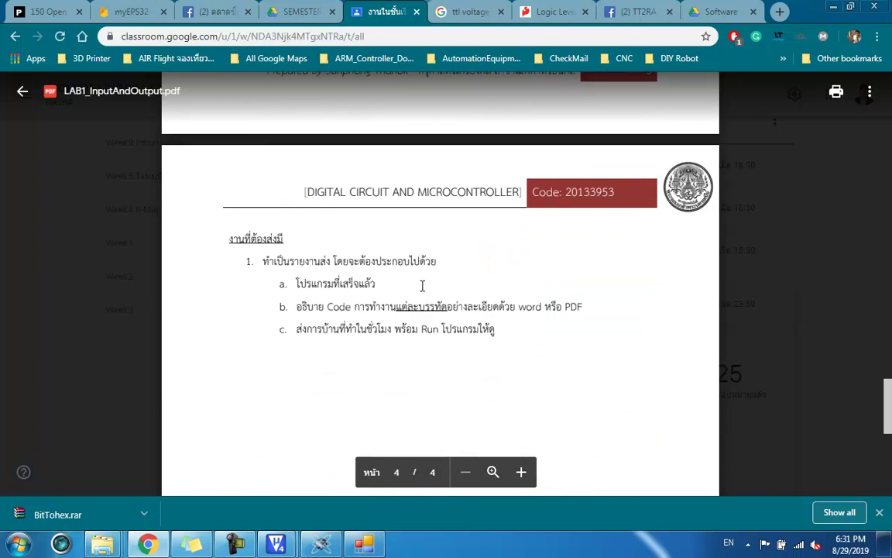
pyautogui.scroll(10, 422, 286)
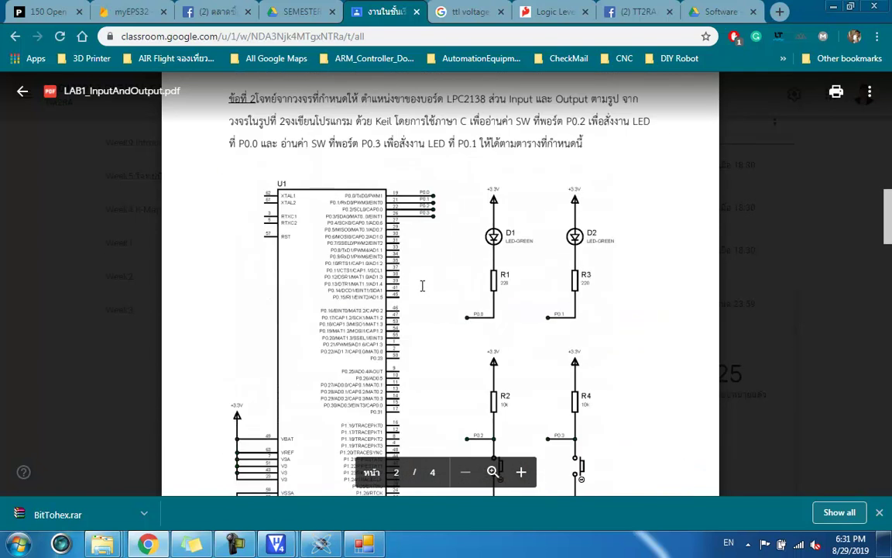
pyautogui.scroll(3, 422, 286)
pyautogui.scroll(10, 422, 285)
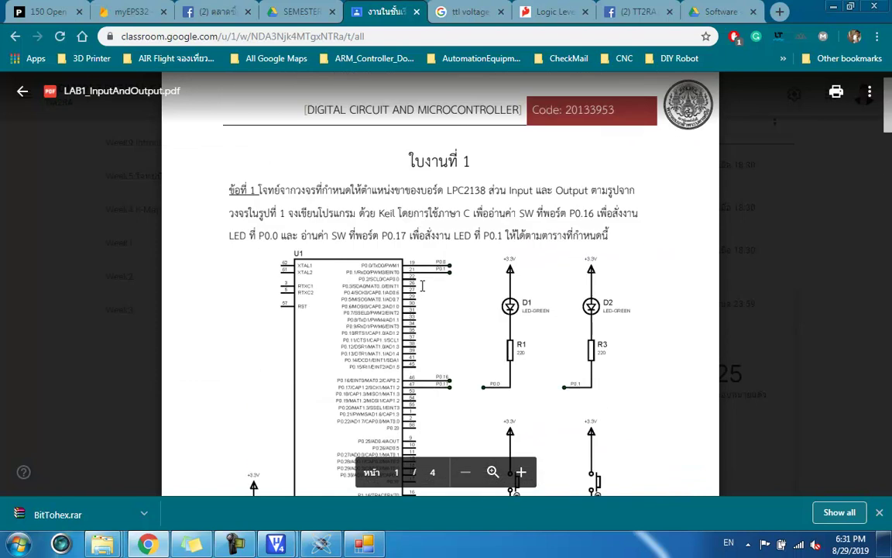
pyautogui.scroll(-3, 465, 305)
pyautogui.scroll(3, 466, 305)
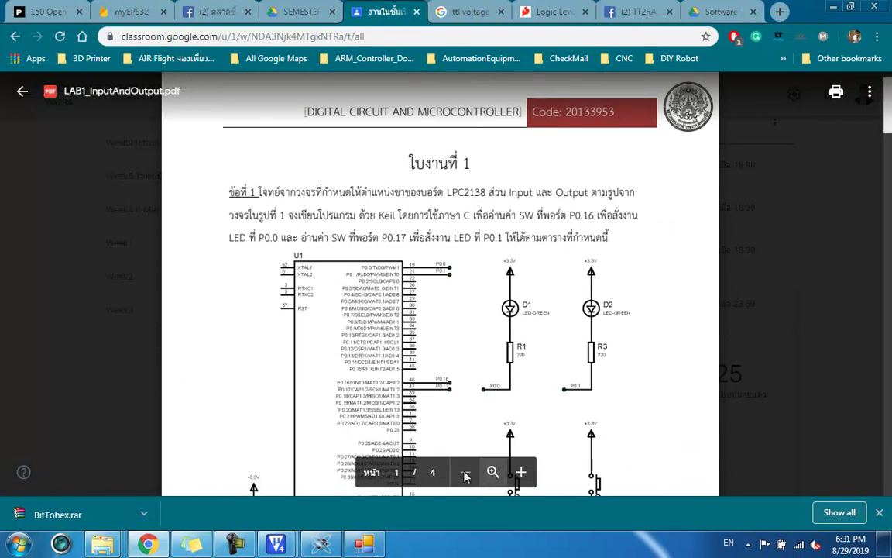
# - Enlarge the worksheet and examine exercise 1's instructions and the LPC2138 wiring of P0.0, P0.1, P0.16 and P0.17
pyautogui.click(492, 472)
pyautogui.click(492, 472)
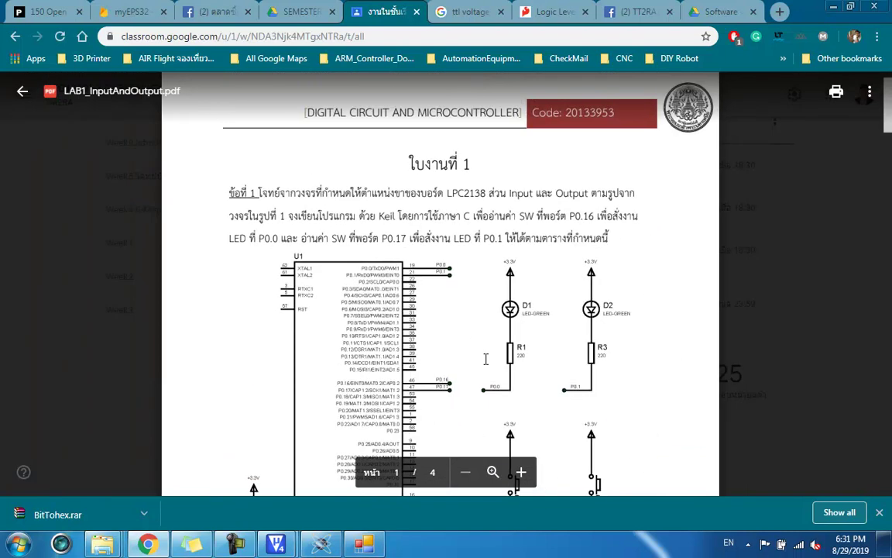
pyautogui.click(491, 472)
pyautogui.scroll(1, 498, 319)
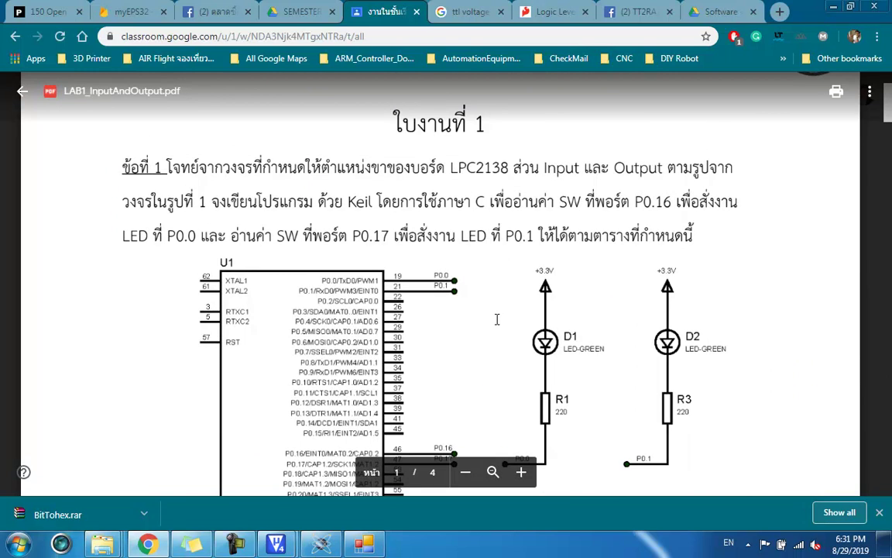
pyautogui.scroll(-3, 497, 318)
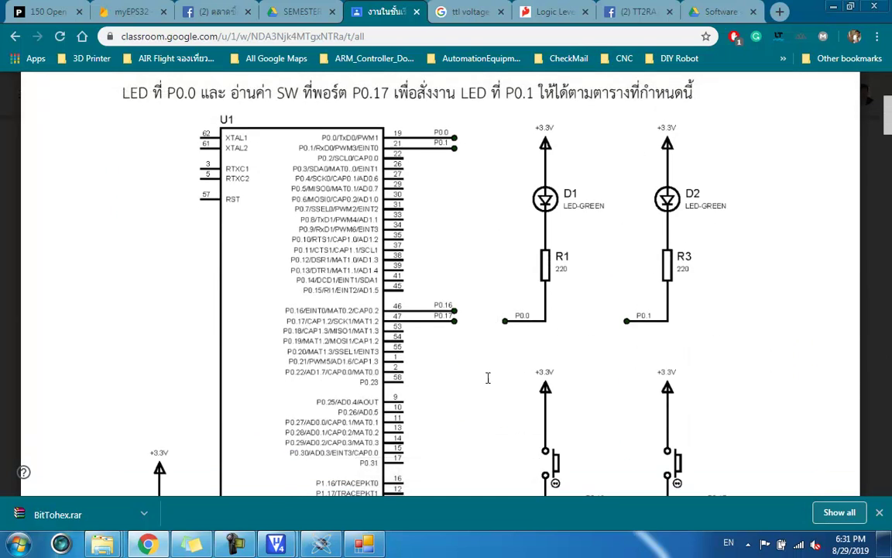
pyautogui.scroll(-1, 488, 377)
pyautogui.scroll(5, 488, 377)
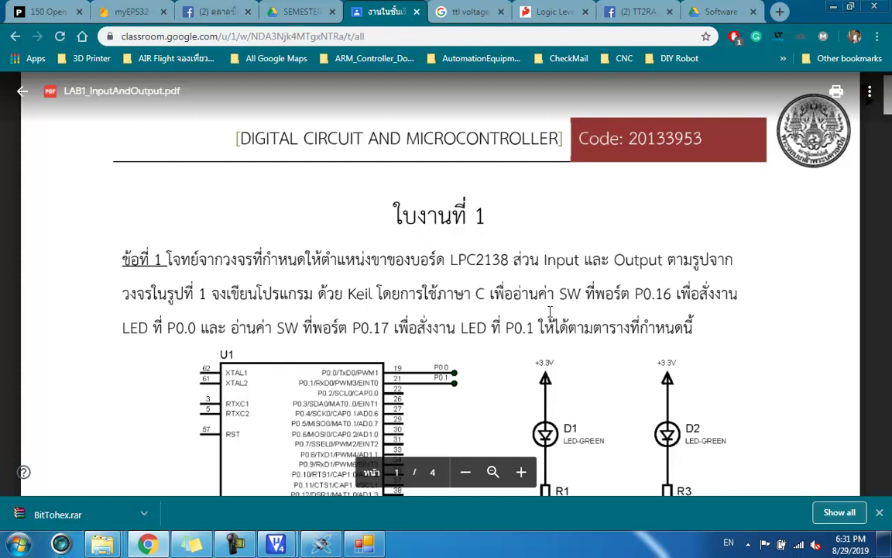
pyautogui.scroll(-5, 438, 328)
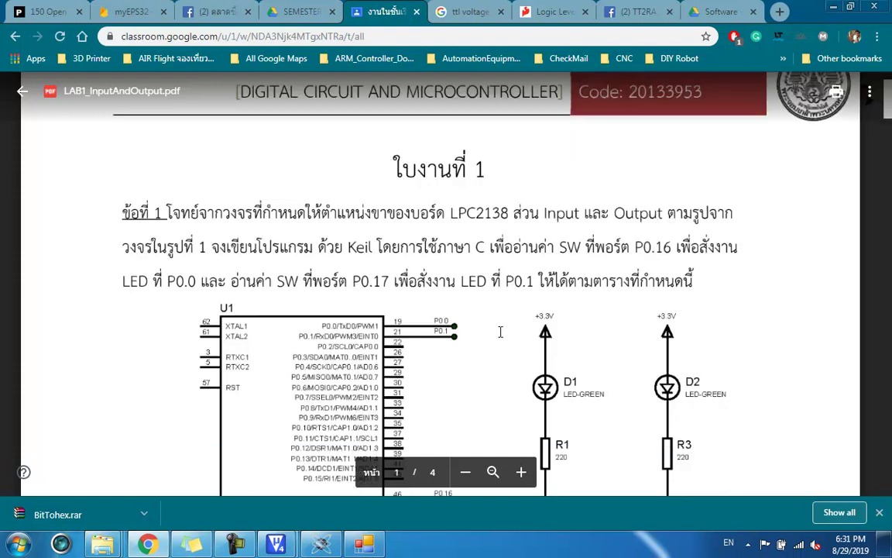
pyautogui.scroll(-2, 462, 333)
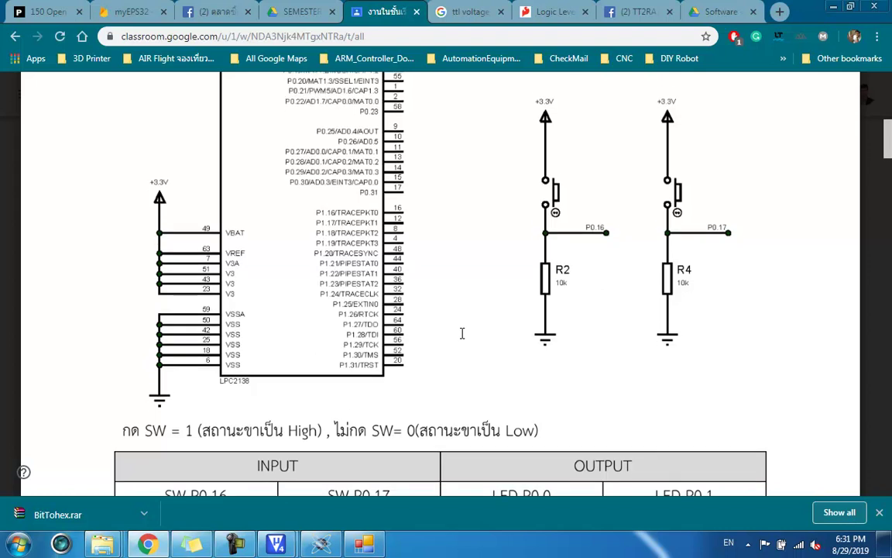
pyautogui.scroll(3, 461, 333)
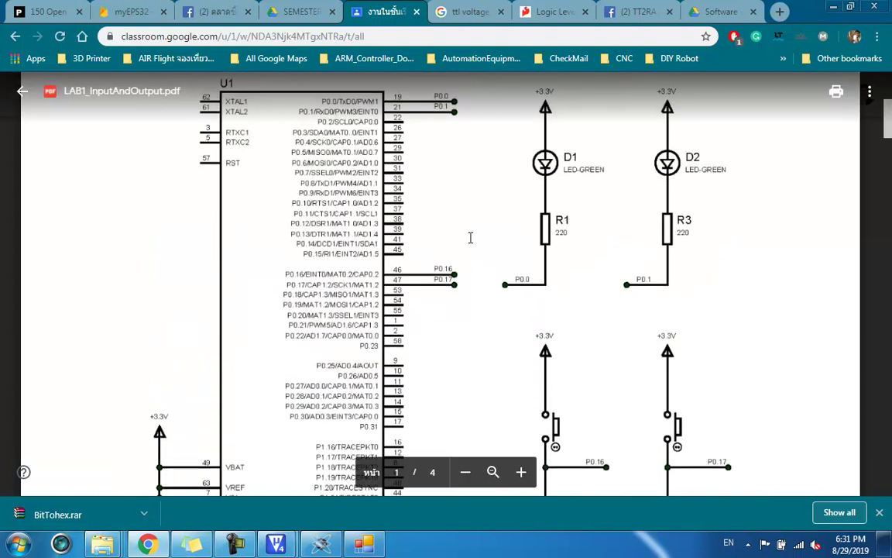
pyautogui.scroll(2, 470, 237)
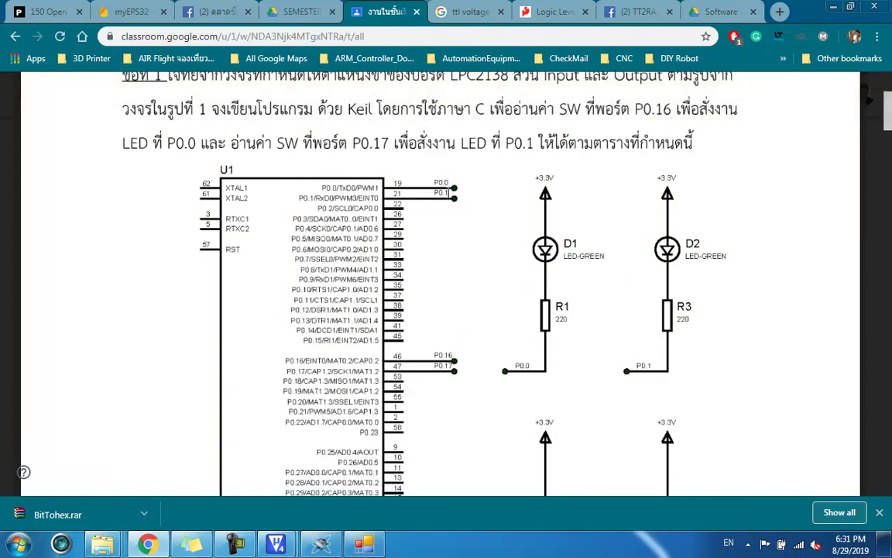
pyautogui.scroll(-2, 483, 350)
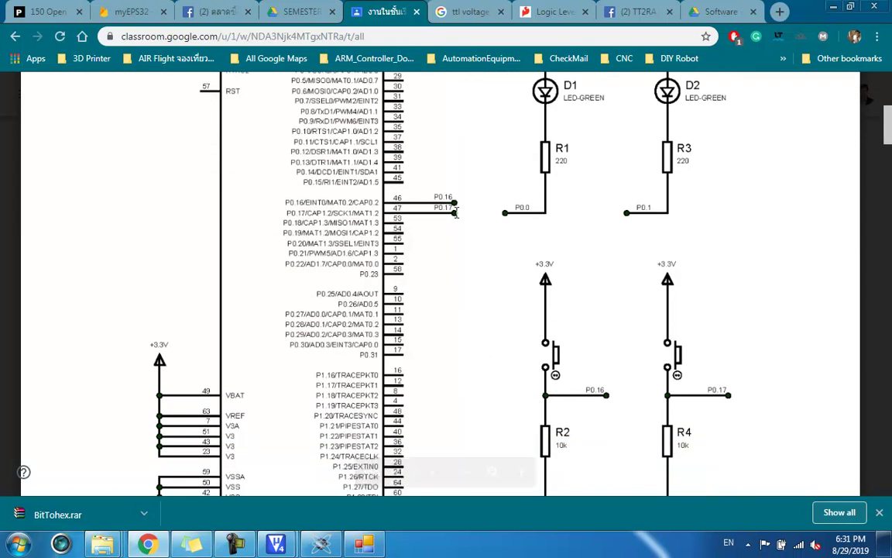
pyautogui.scroll(-5, 473, 280)
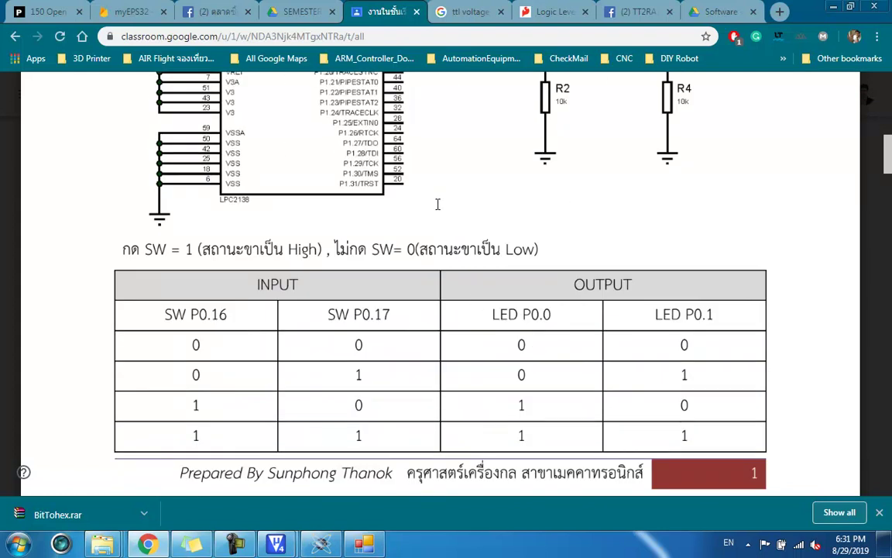
# - Compare exercise 1's switch and LED circuits with its input/output table, and close the worksheet preview
pyautogui.scroll(5, 476, 231)
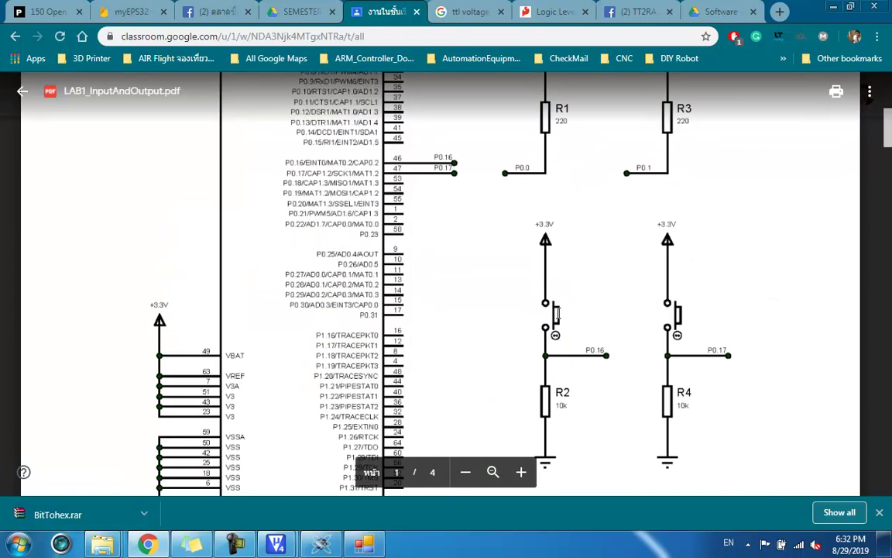
pyautogui.scroll(-2, 556, 314)
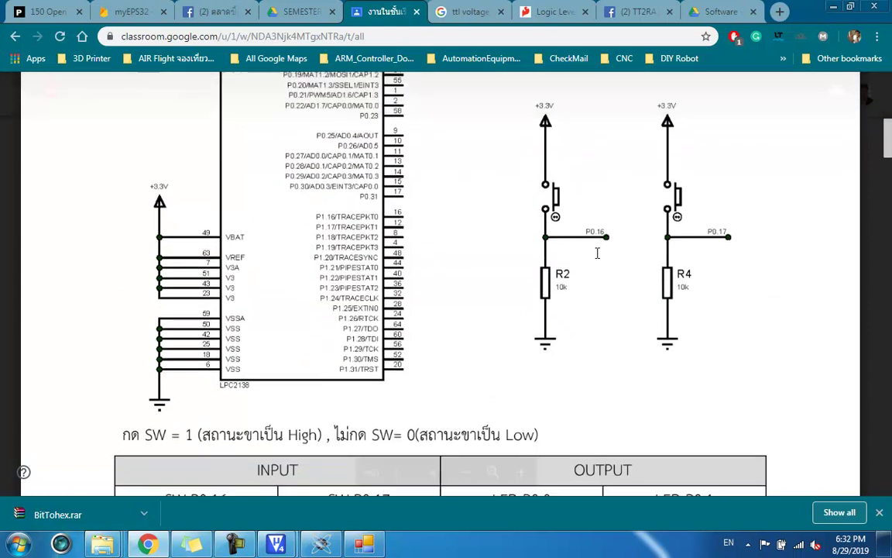
pyautogui.scroll(-2, 597, 253)
pyautogui.scroll(-1, 242, 402)
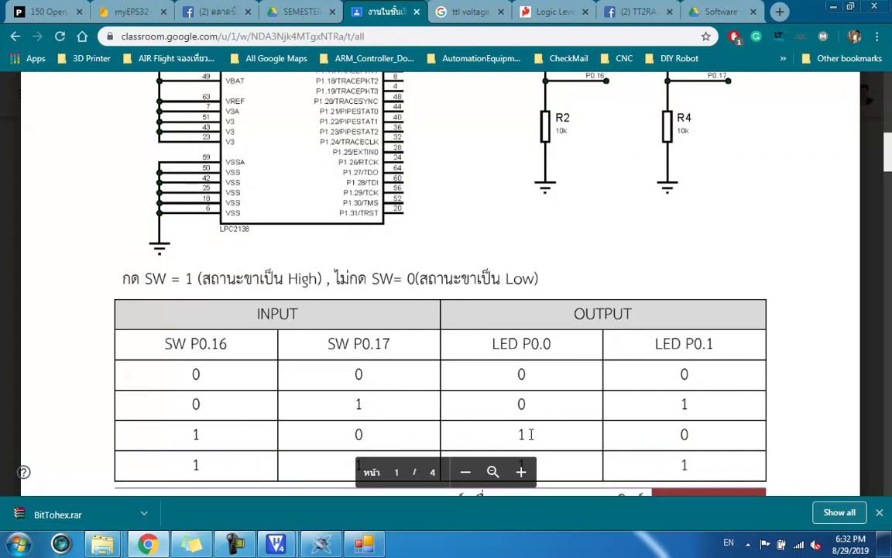
pyautogui.scroll(4, 530, 433)
pyautogui.scroll(2, 556, 329)
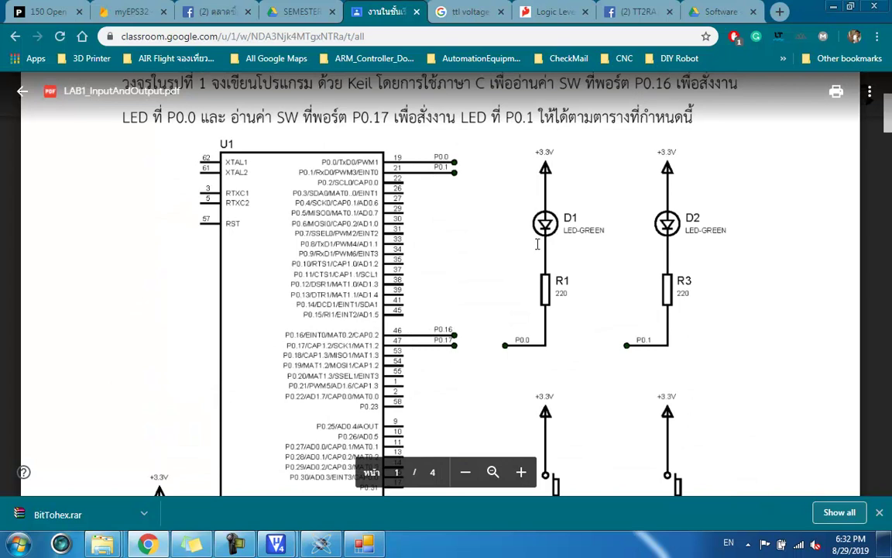
pyautogui.scroll(-1, 649, 404)
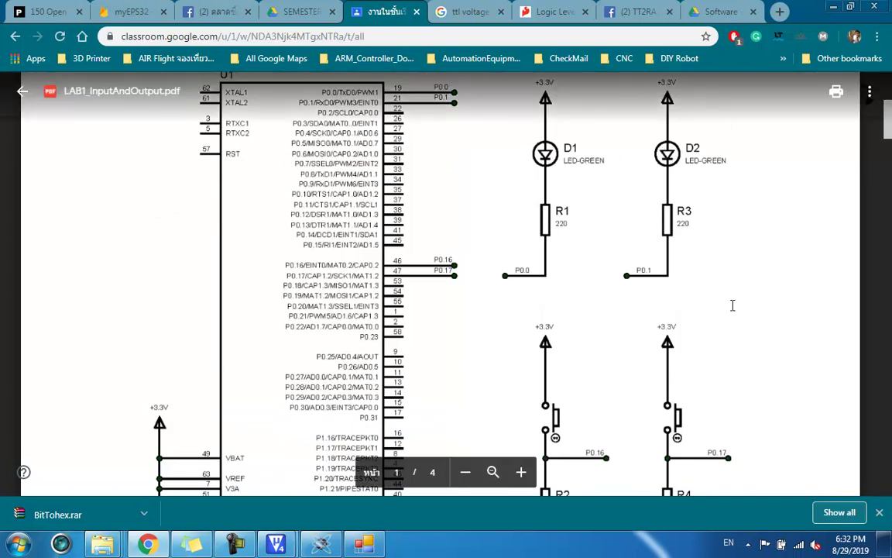
pyautogui.scroll(-7, 732, 305)
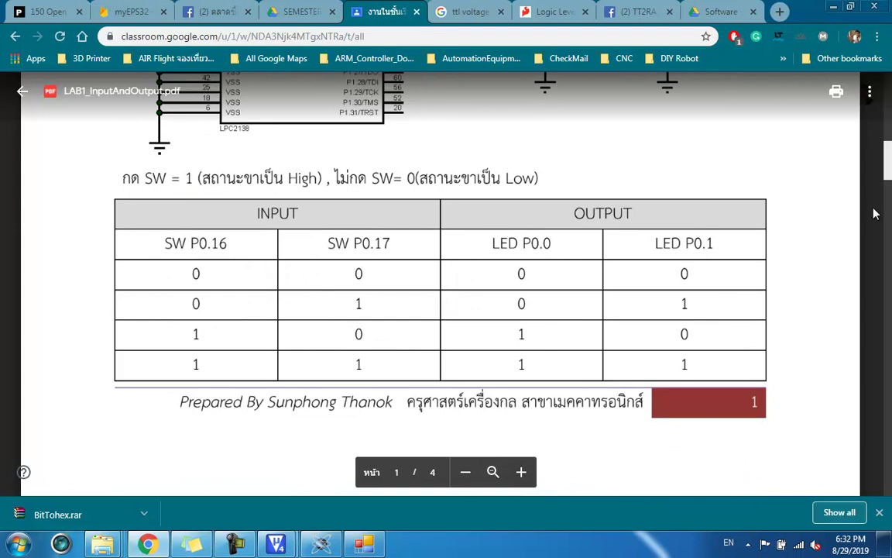
pyautogui.press('Escape')
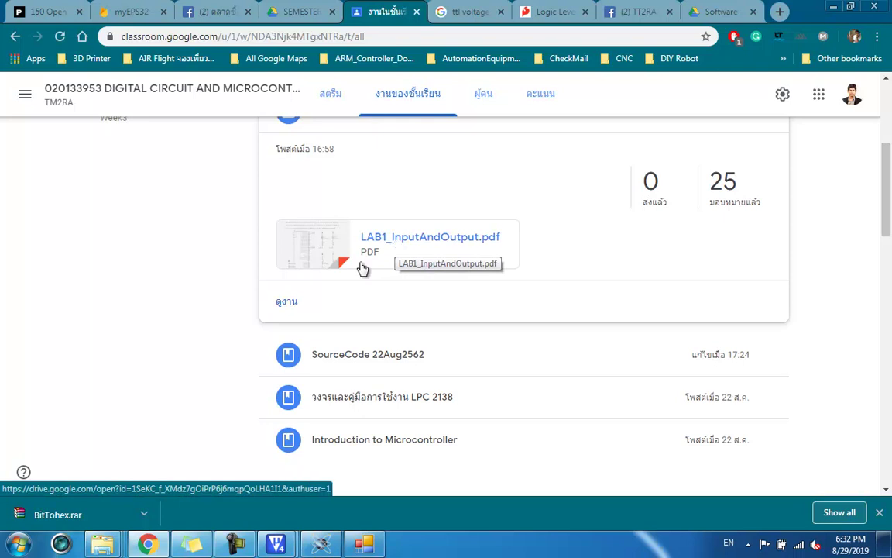
# - Dismiss the browser's downloads bar and check the system calendar for August 2019 while reviewing the Week9 assignment list
pyautogui.scroll(1, 880, 199)
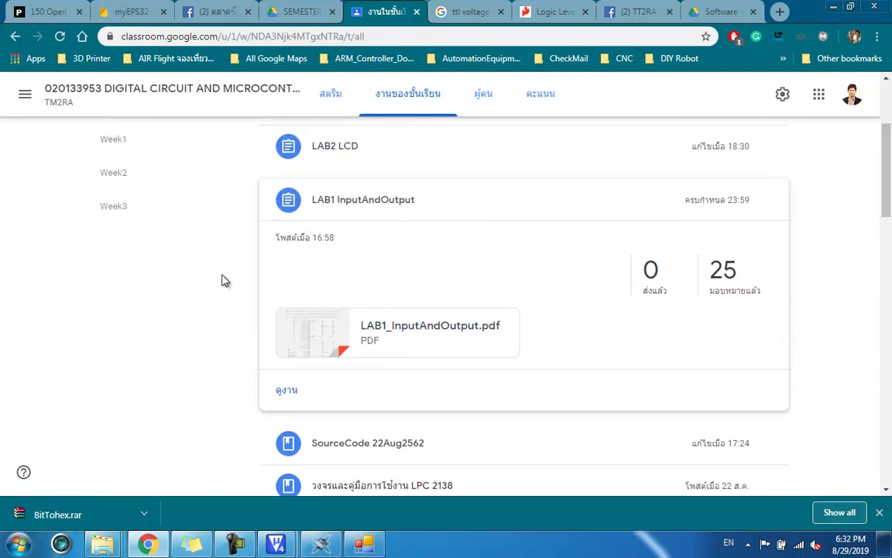
pyautogui.click(880, 513)
pyautogui.click(850, 544)
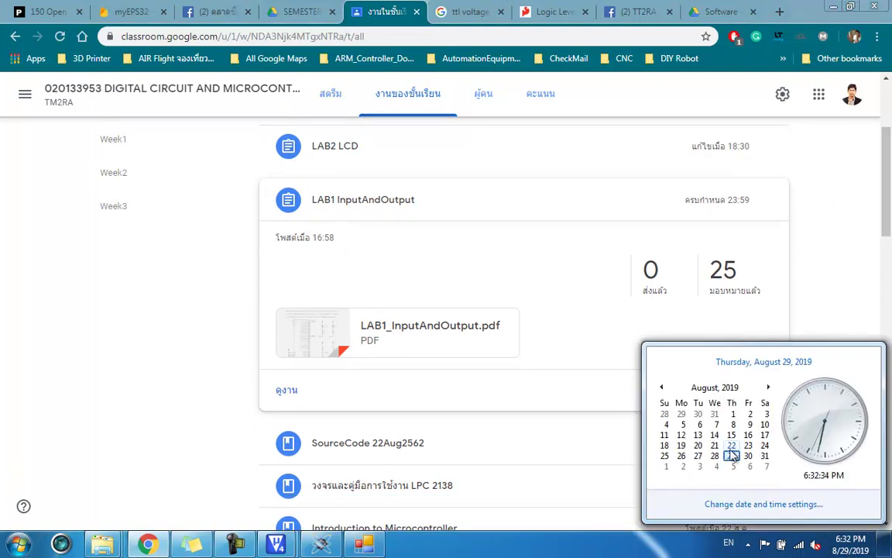
pyautogui.click(831, 286)
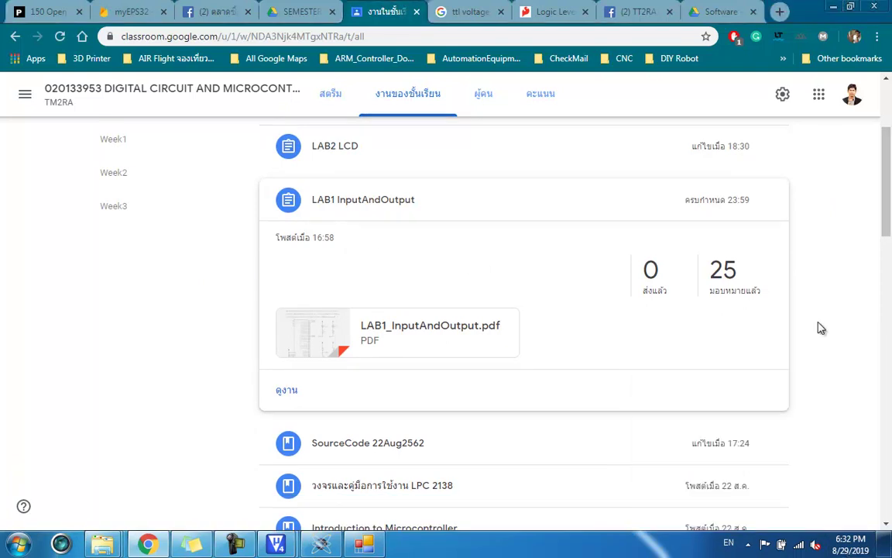
pyautogui.click(849, 543)
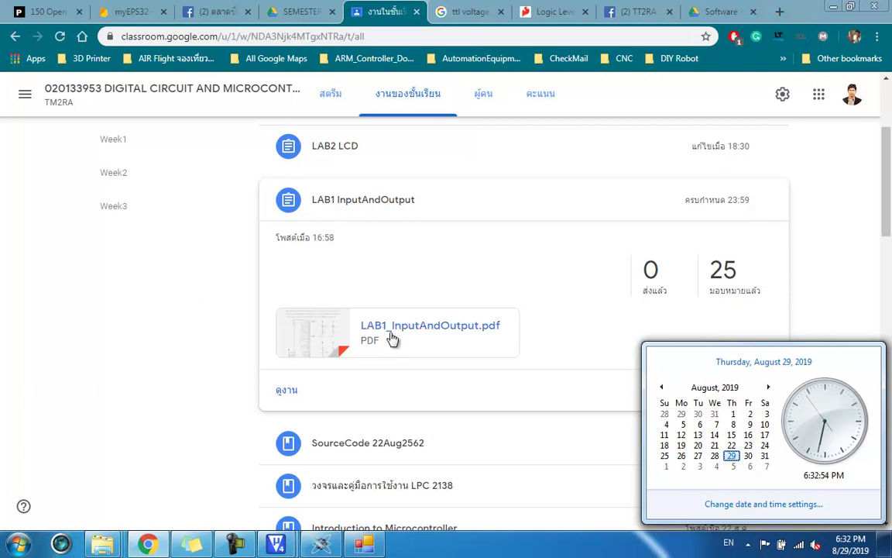
pyautogui.click(193, 342)
pyautogui.scroll(1, 254, 308)
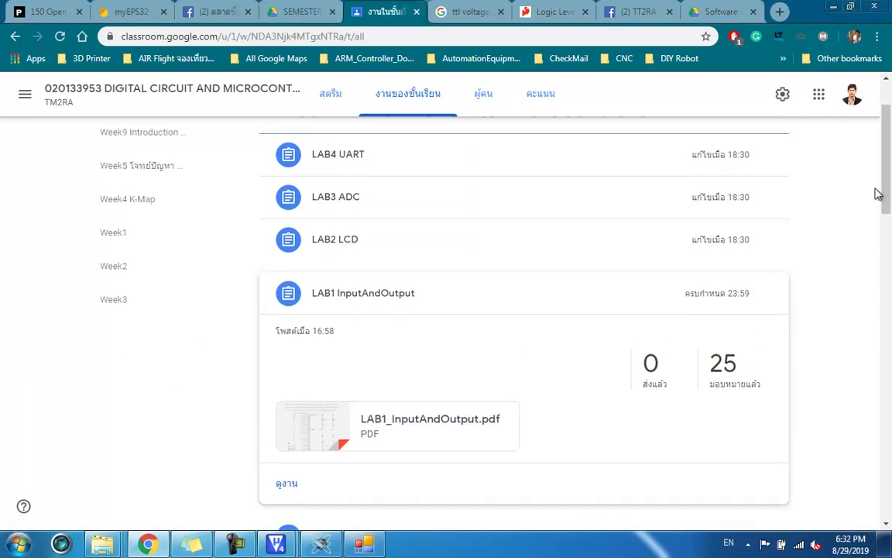
pyautogui.scroll(1, 878, 191)
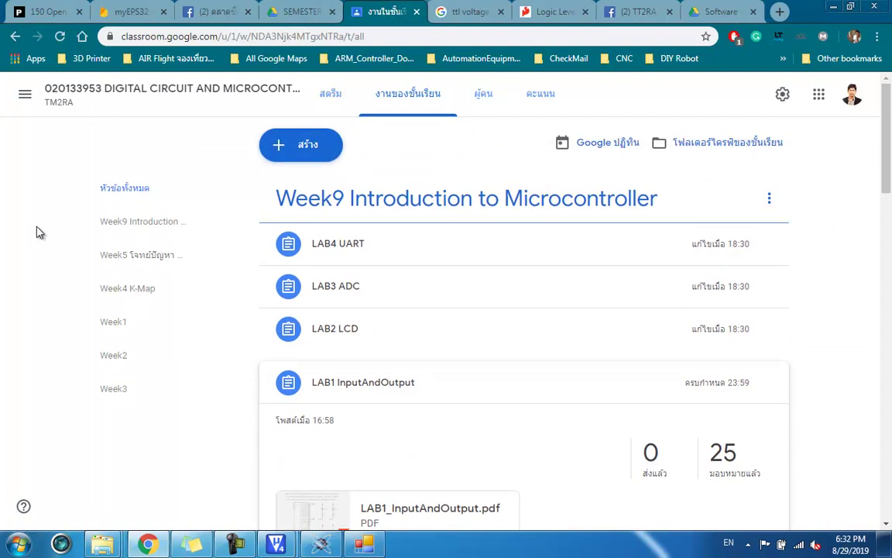
# - View the Software folder in Google Drive, and switch to the Week10 schematic in Proteus
pyautogui.click(720, 12)
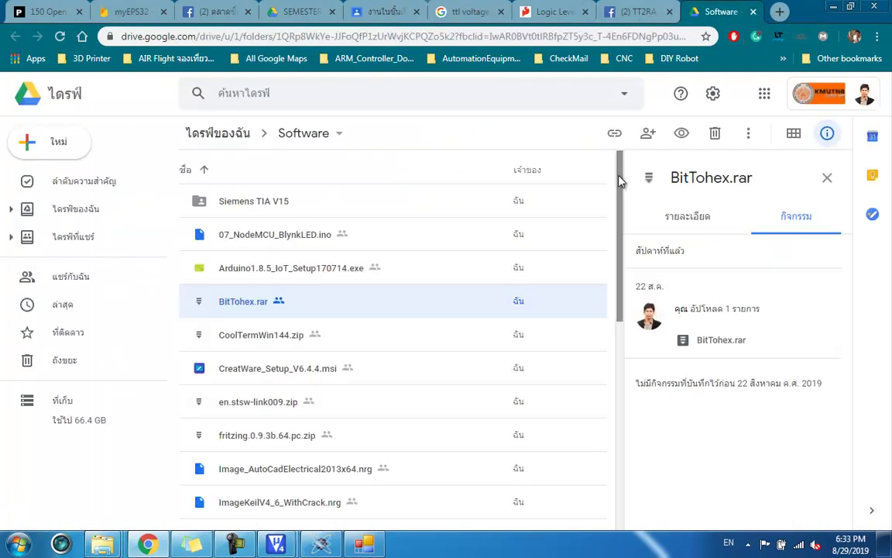
pyautogui.moveTo(620, 178)
pyautogui.mouseDown()
pyautogui.moveTo(625, 207)
pyautogui.moveTo(619, 174)
pyautogui.mouseUp()
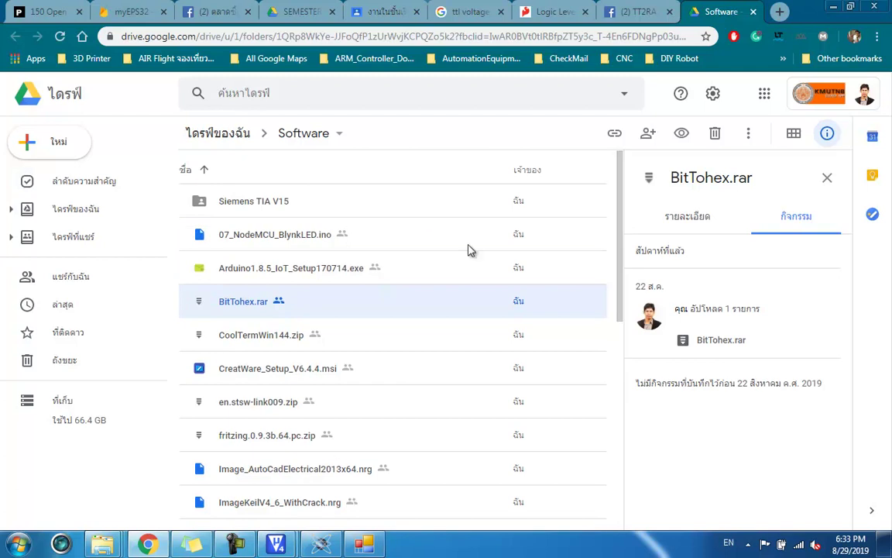
pyautogui.click(321, 544)
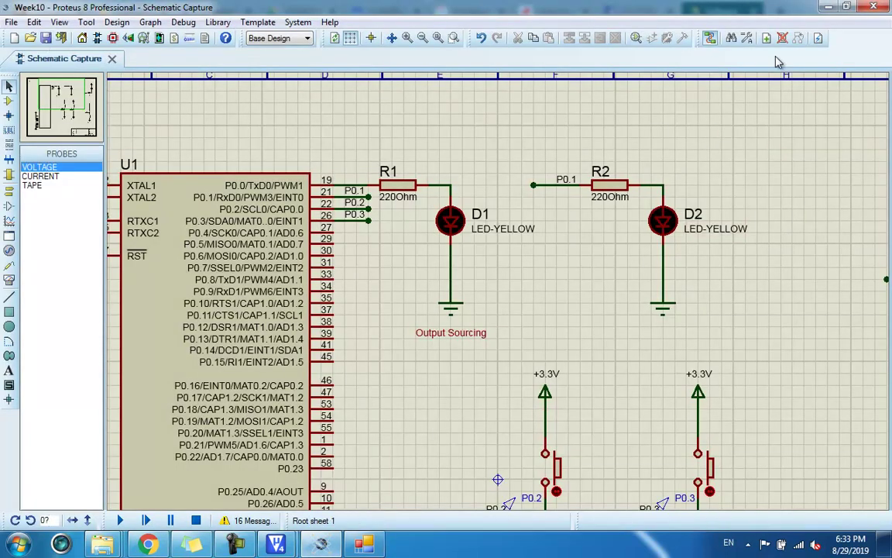
# - Switch to Keil µVision4, close the myADC project window and bring up the prj_LED_ON_OFF project
pyautogui.moveTo(277, 545)
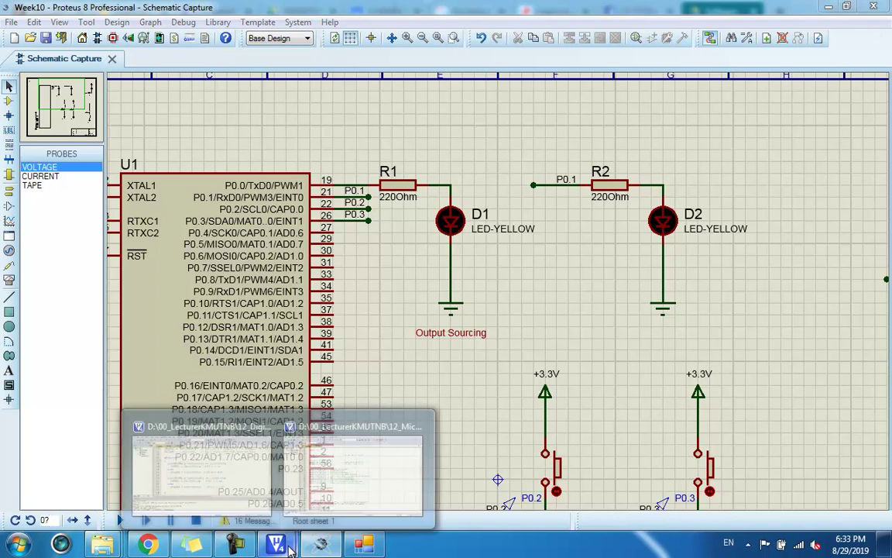
pyautogui.click(357, 476)
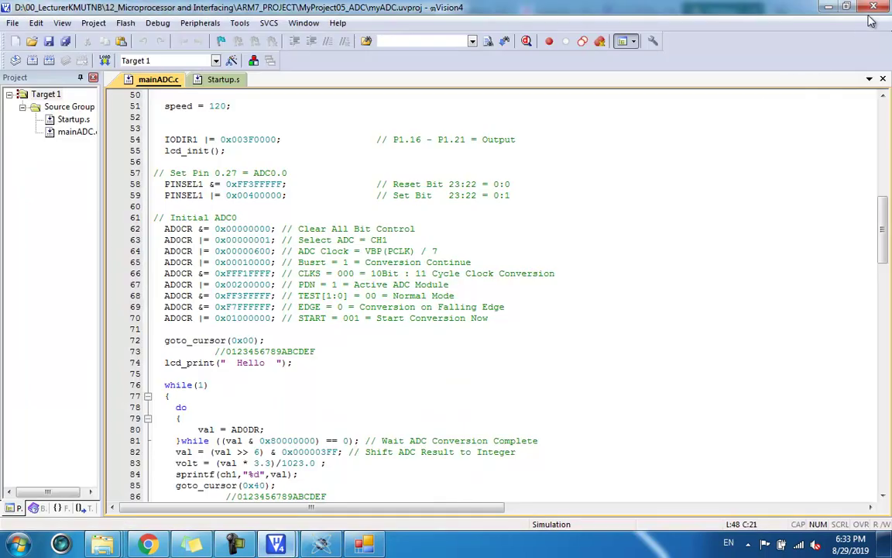
pyautogui.click(876, 6)
pyautogui.click(276, 544)
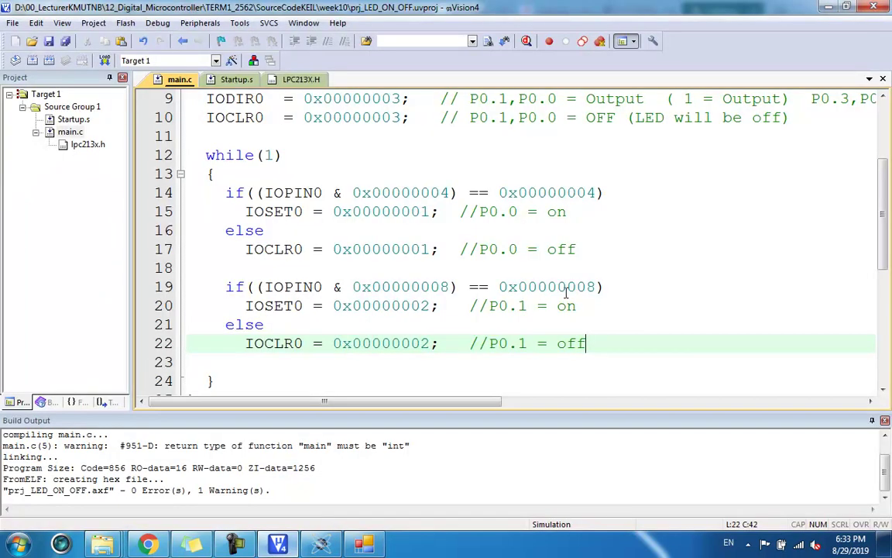
# - Minimize Keil, switch to Chrome and open the 020133953 DIGITAL CIRCUIT AND MICROCON SEC1 1/2562 spreadsheet from the SEMESTER 2562 Drive folder
pyautogui.click(612, 172)
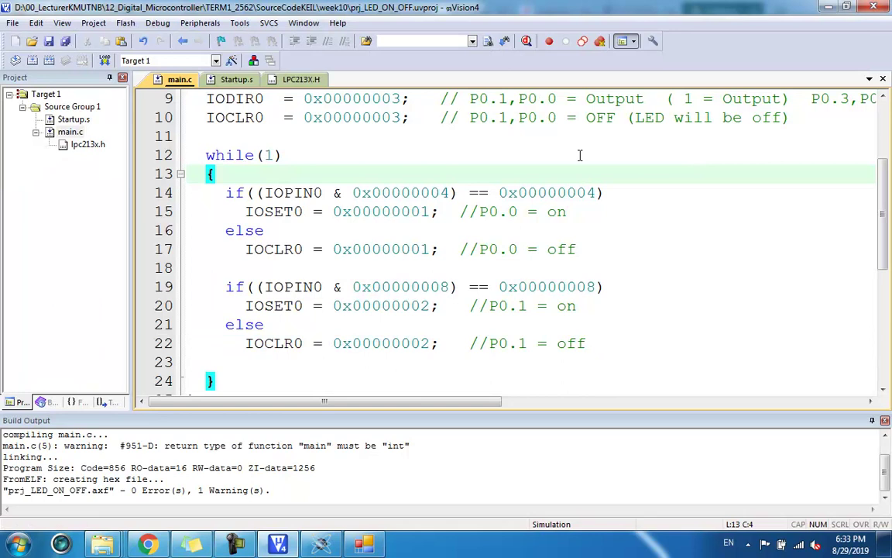
pyautogui.click(685, 154)
pyautogui.click(827, 6)
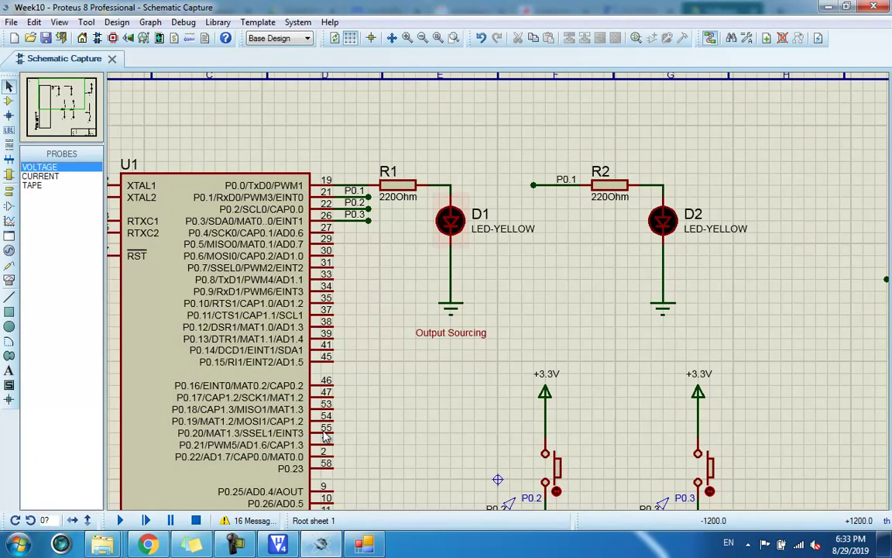
pyautogui.click(148, 544)
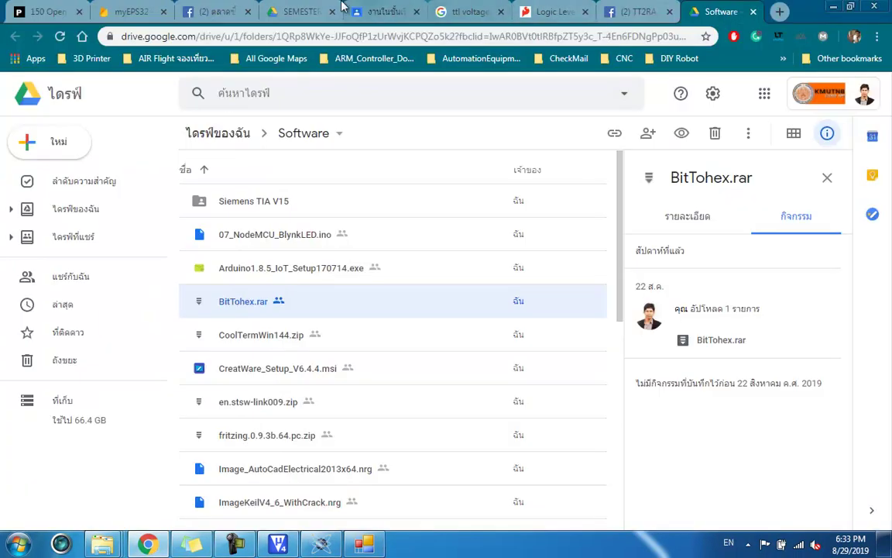
pyautogui.click(303, 13)
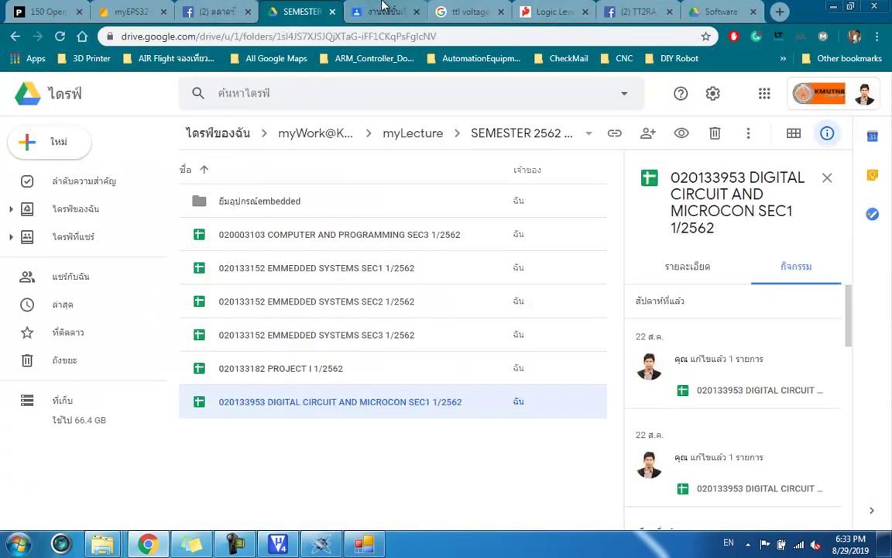
pyautogui.doubleClick(379, 406)
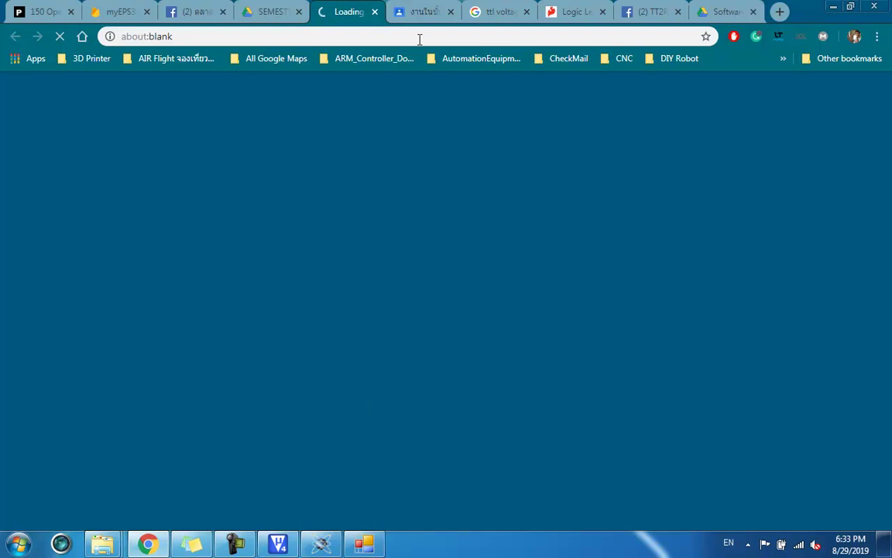
# - Review the Week9 Introduction to Microcontroller assignments in Google Classroom, and close the TT2RA Facebook page
pyautogui.click(425, 17)
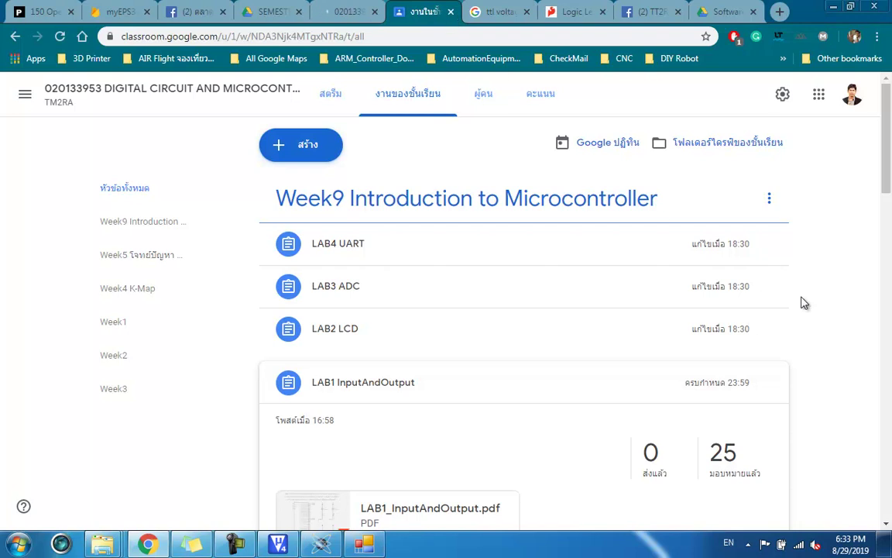
pyautogui.scroll(-1, 889, 177)
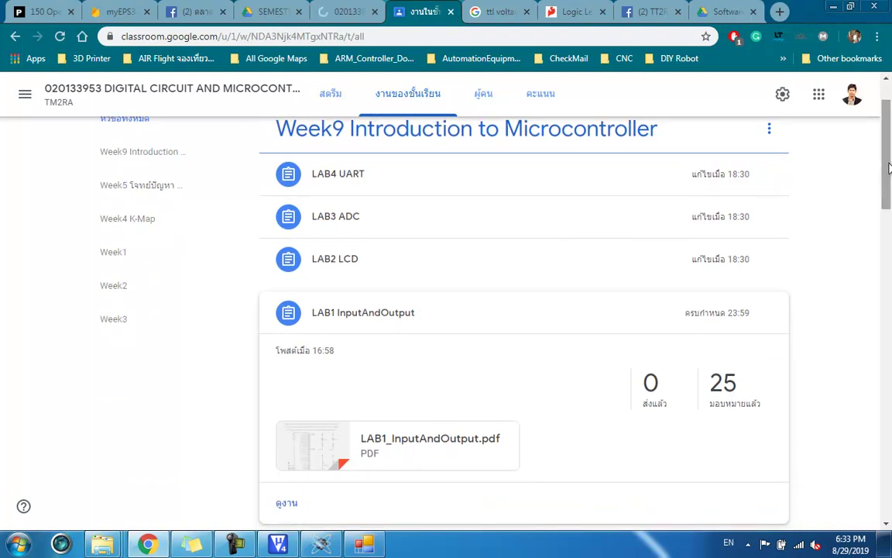
pyautogui.scroll(1, 847, 257)
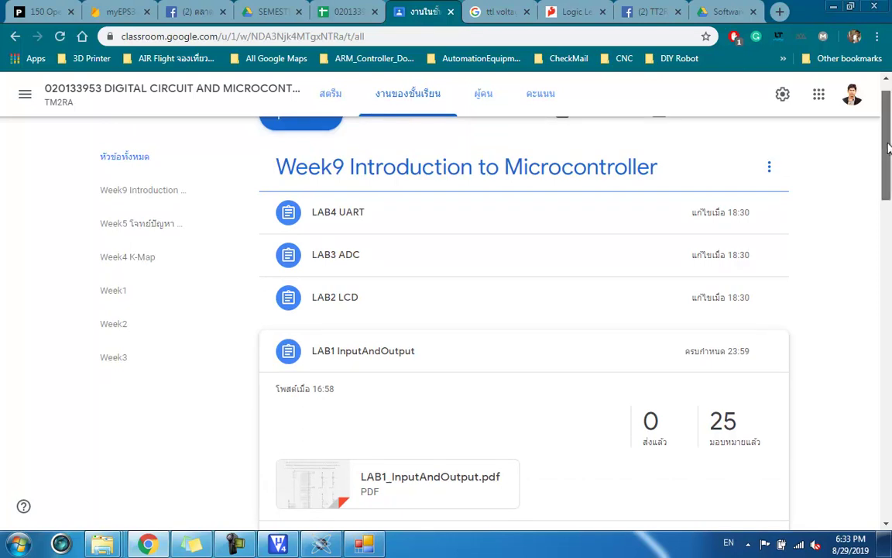
pyautogui.click(678, 12)
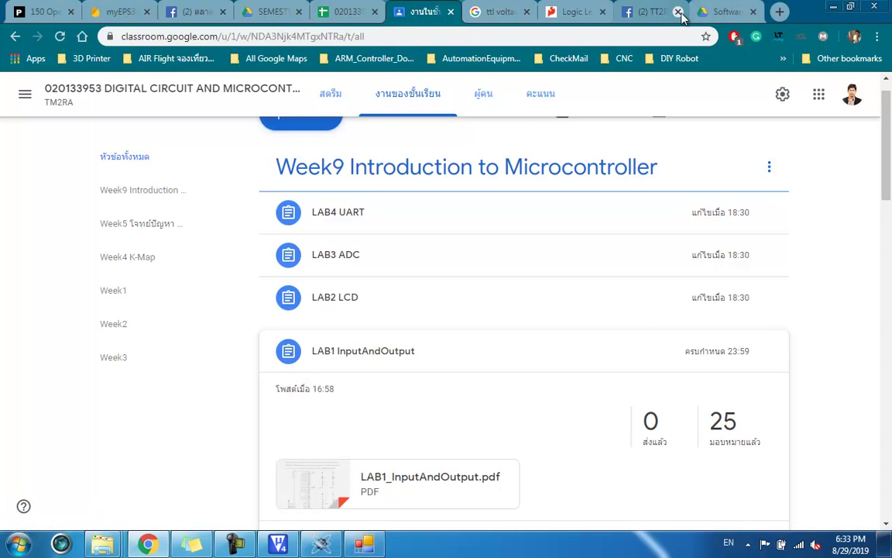